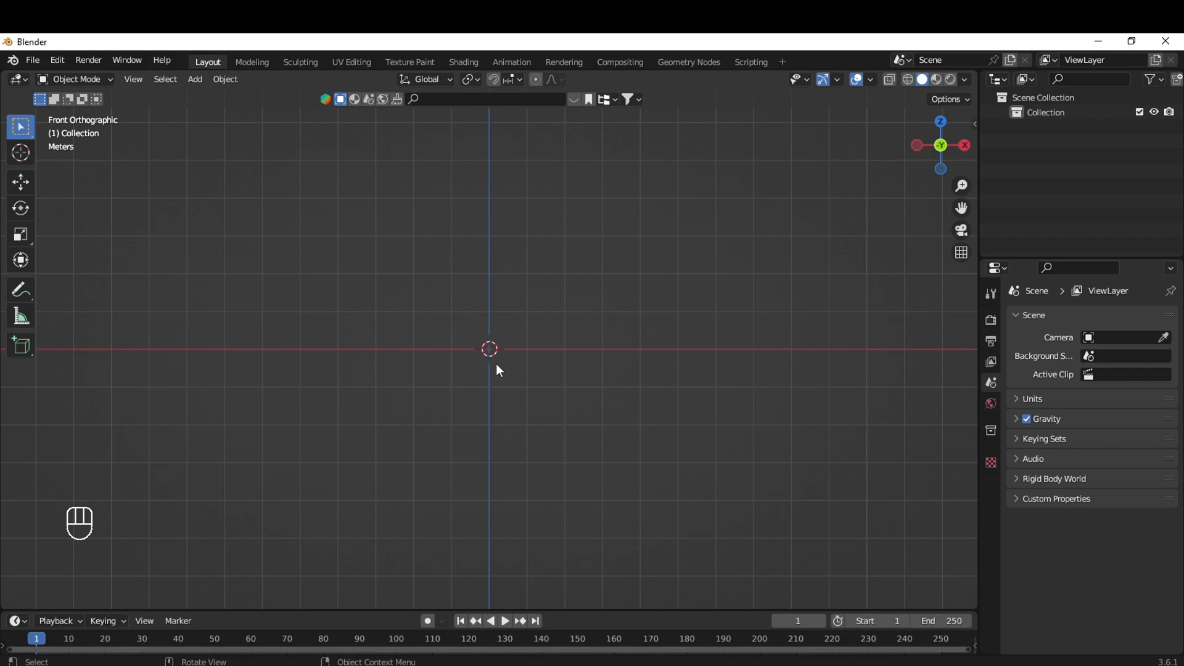
Add the mate cup picture to the empty scene as a reference image in front view
{"action": "key", "text": "shift+a"}
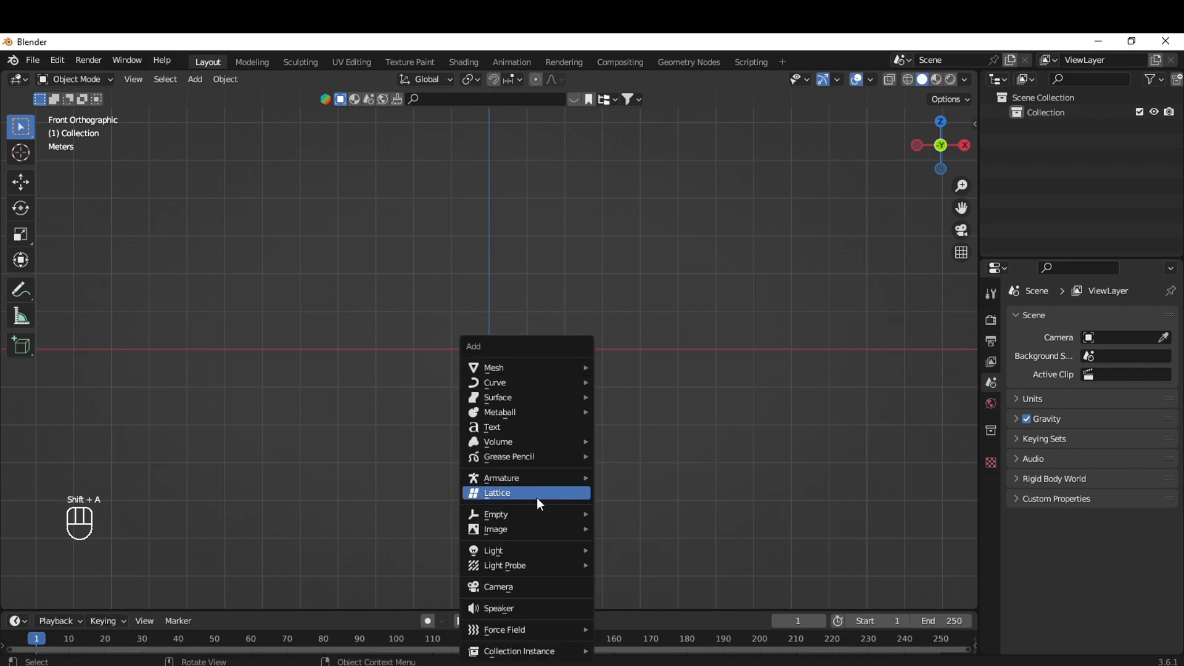
{"action": "mouse_move", "coordinate": [532, 515]}
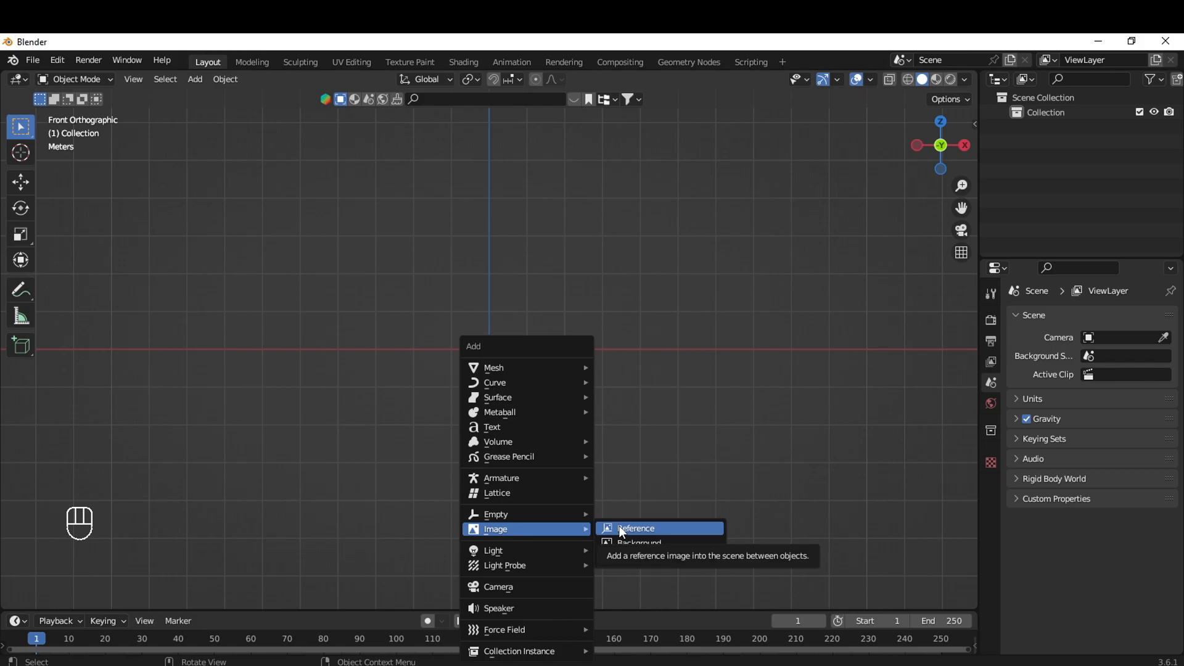
{"action": "left_click", "coordinate": [622, 531]}
{"action": "double_click", "coordinate": [635, 407]}
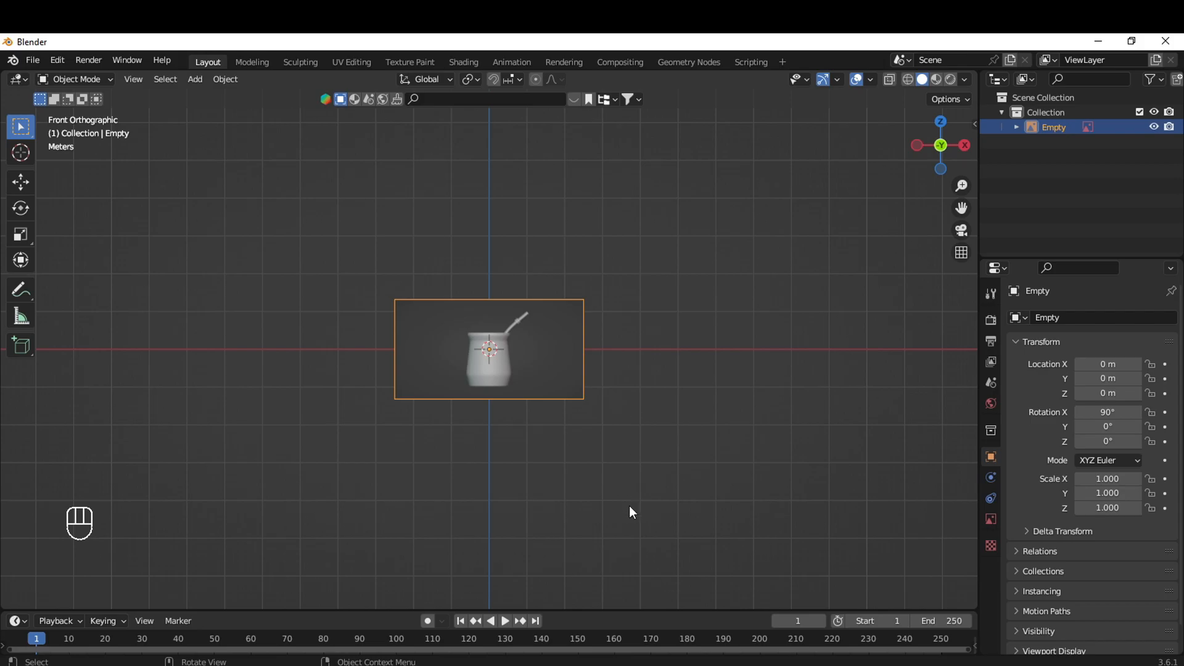
Raise the reference image about 0.978 m along Z so the cup's base sits on the world origin
{"action": "scroll", "coordinate": [630, 507], "scroll_direction": "up", "scroll_amount": 8}
{"action": "key", "text": "g"}
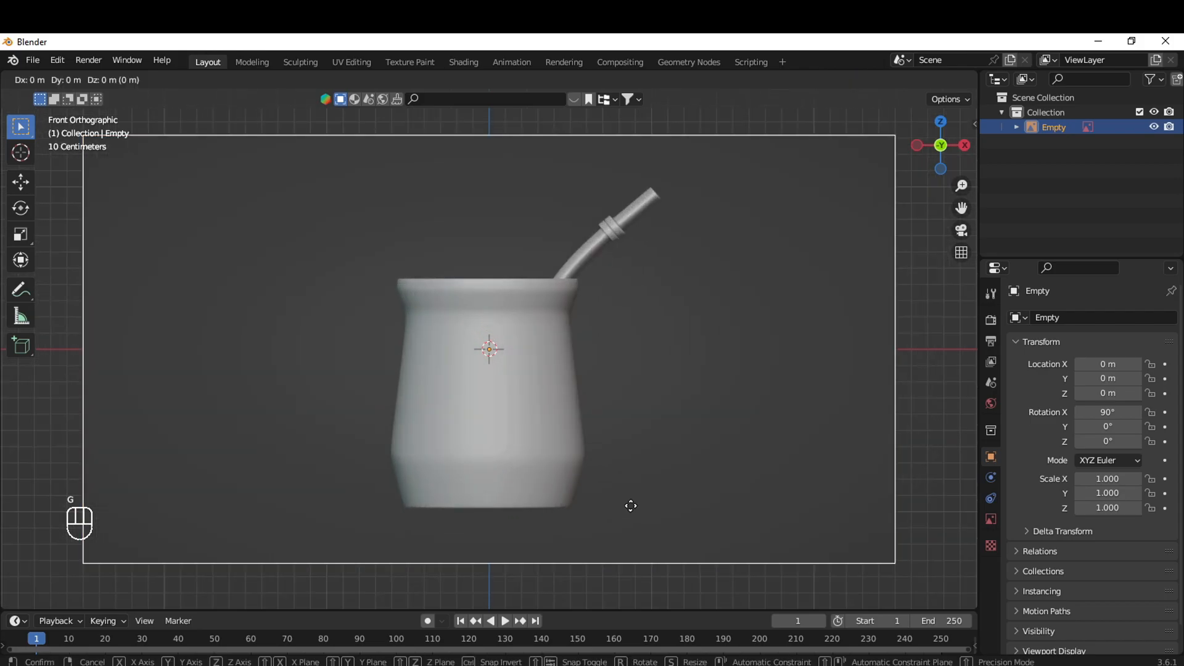
{"action": "key", "text": "z"}
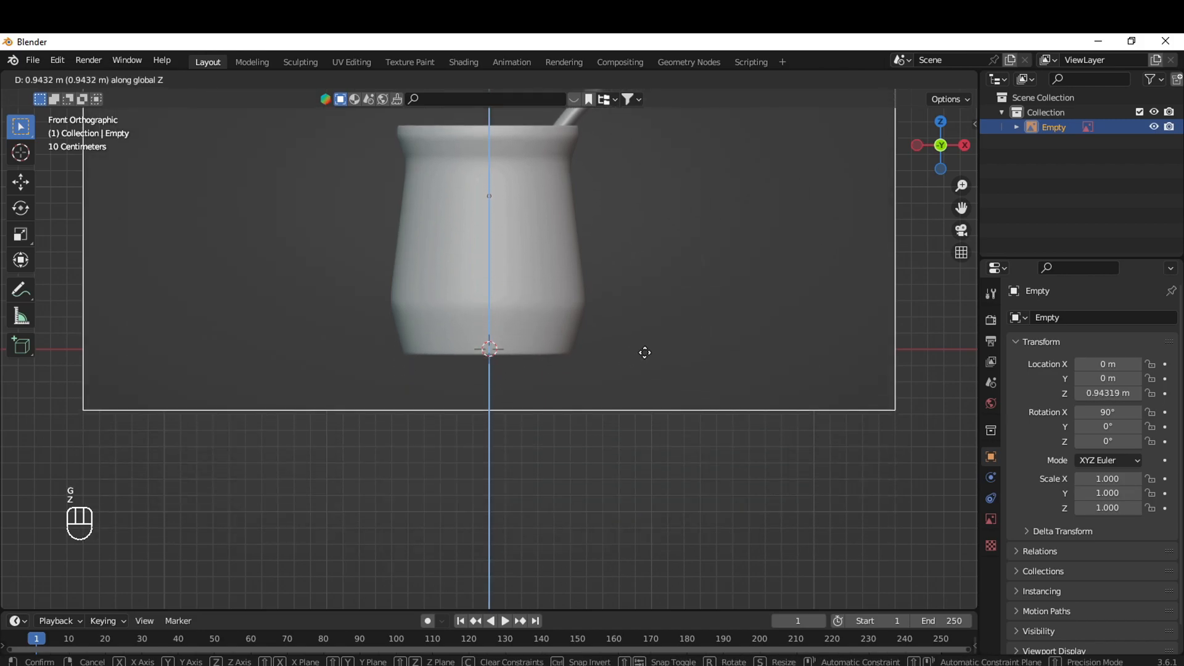
{"action": "key", "text": "shift"}
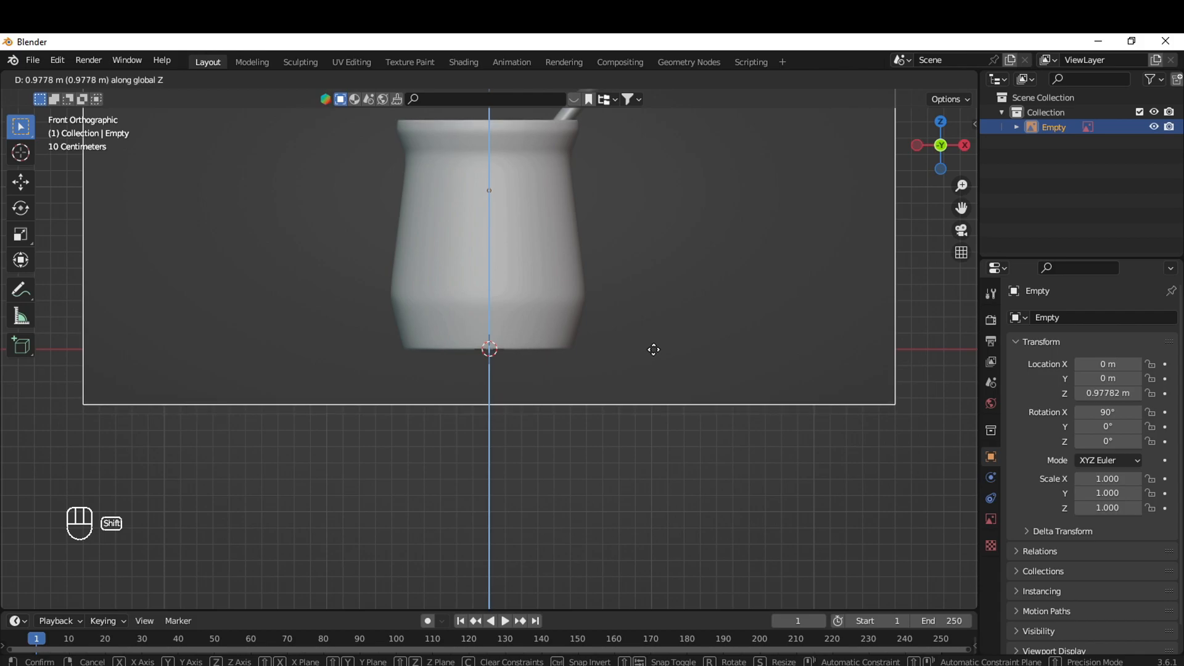
{"action": "left_click", "coordinate": [654, 349]}
{"action": "scroll", "coordinate": [627, 463], "scroll_direction": "down", "scroll_amount": 3}
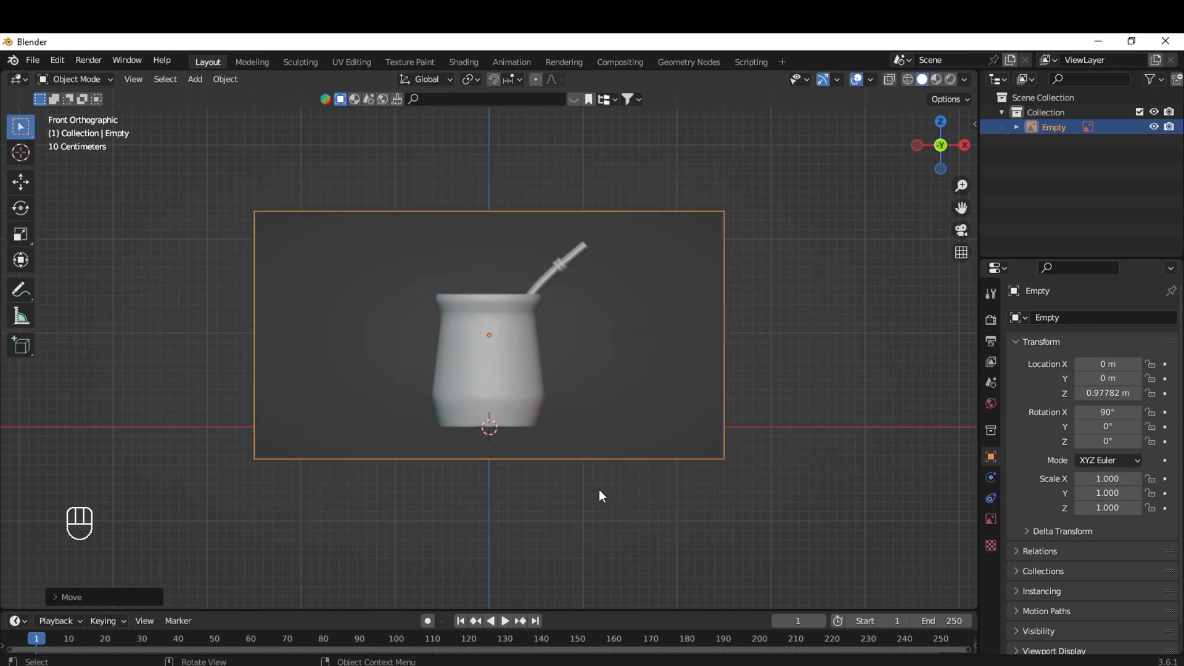
{"action": "key", "text": "shift+a"}
{"action": "mouse_move", "coordinate": [542, 328]}
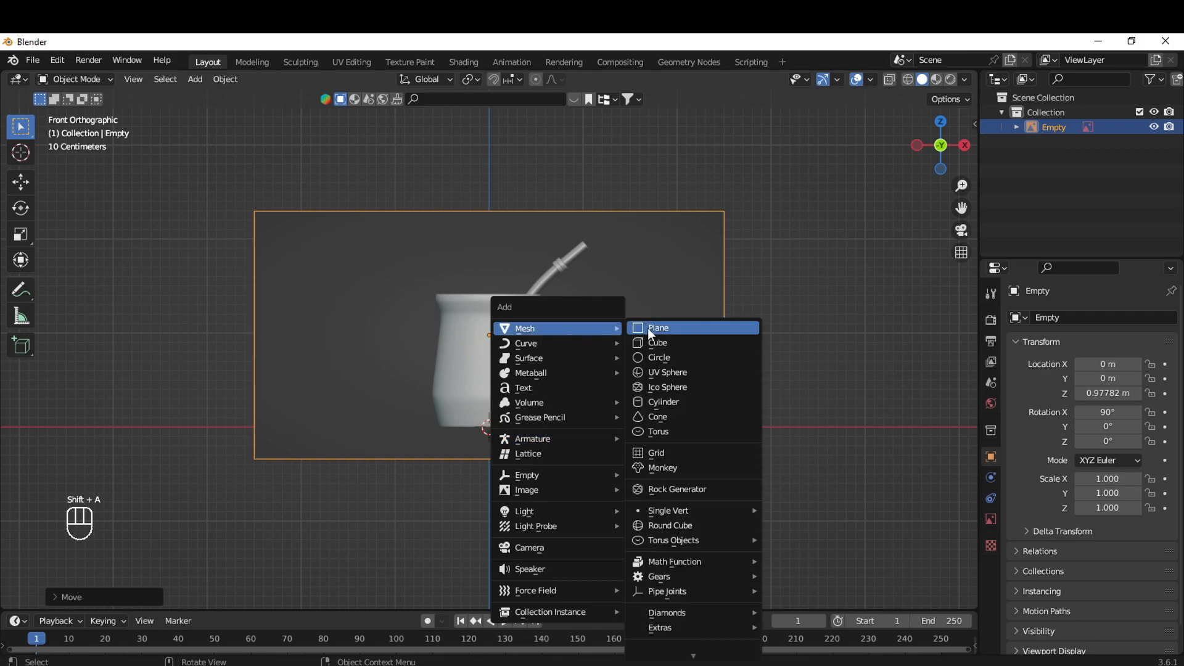
{"action": "left_click", "coordinate": [663, 362]}
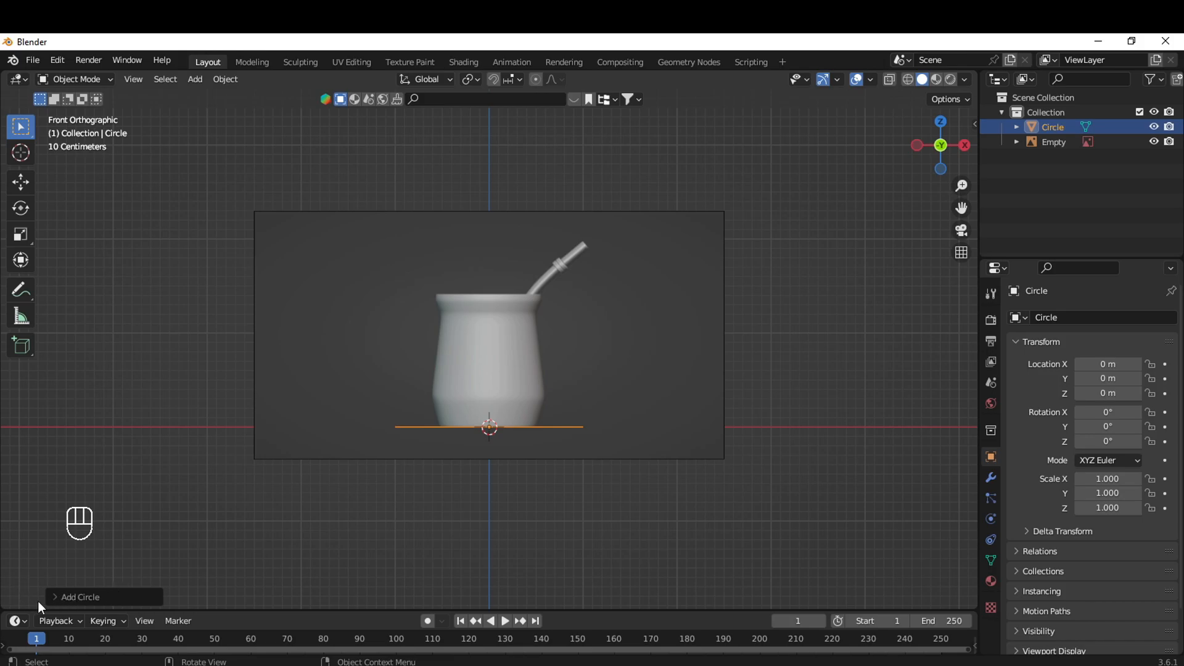
{"action": "key", "text": "g"}
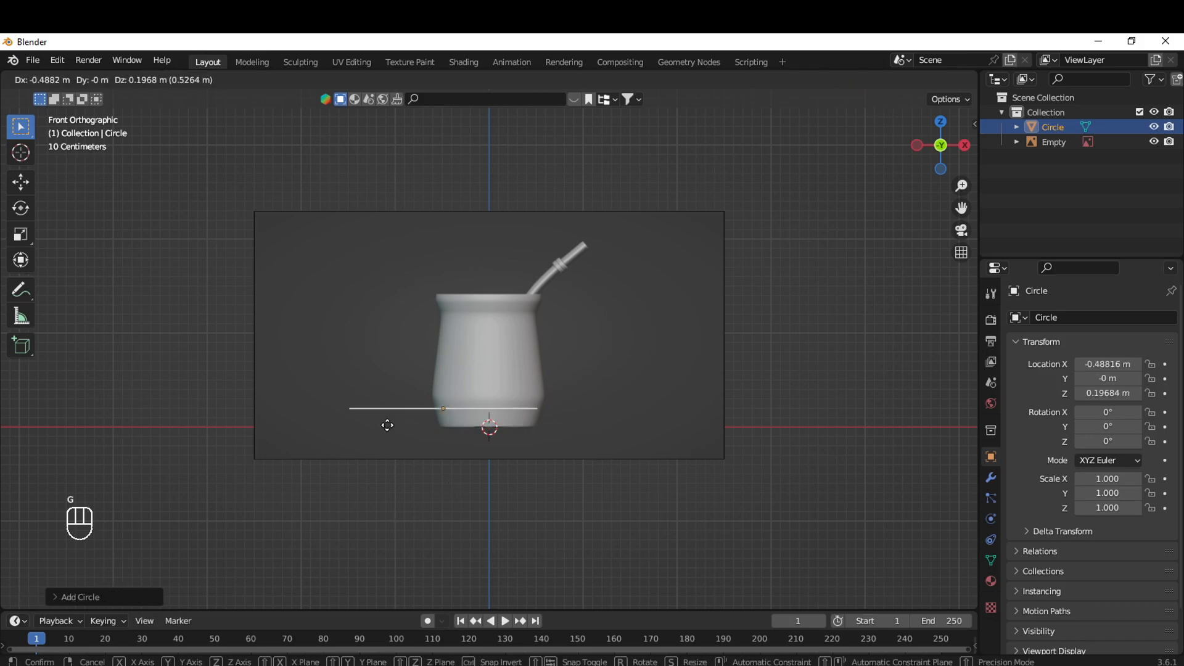
{"action": "left_click", "coordinate": [465, 402]}
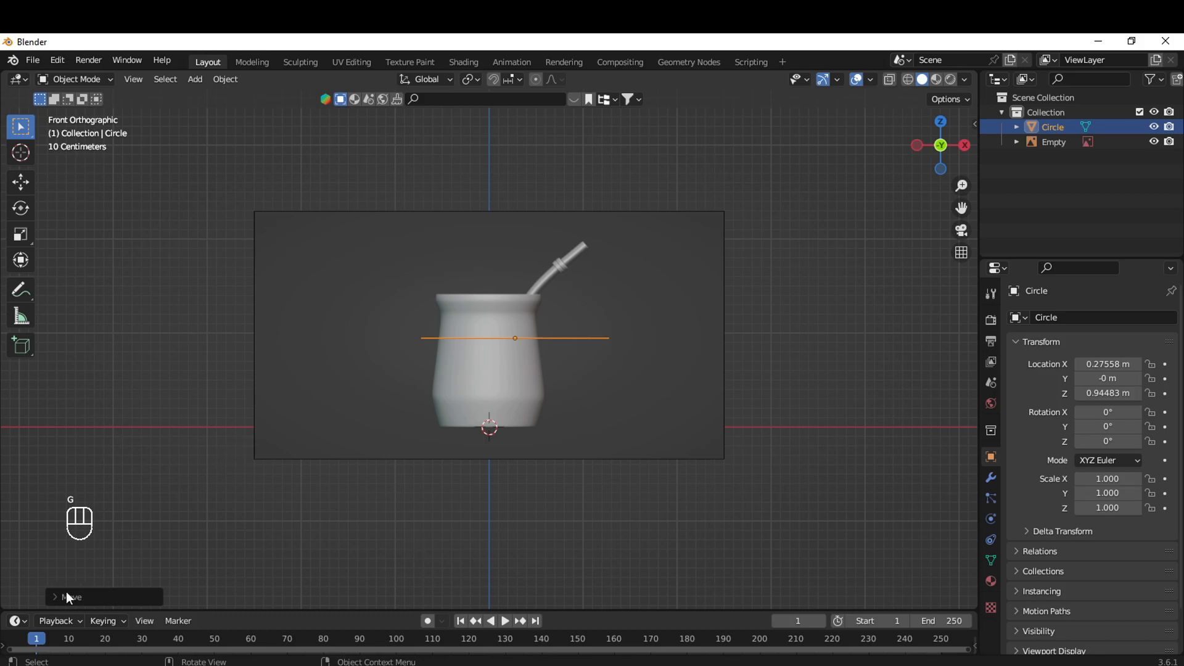
{"action": "key", "text": "x"}
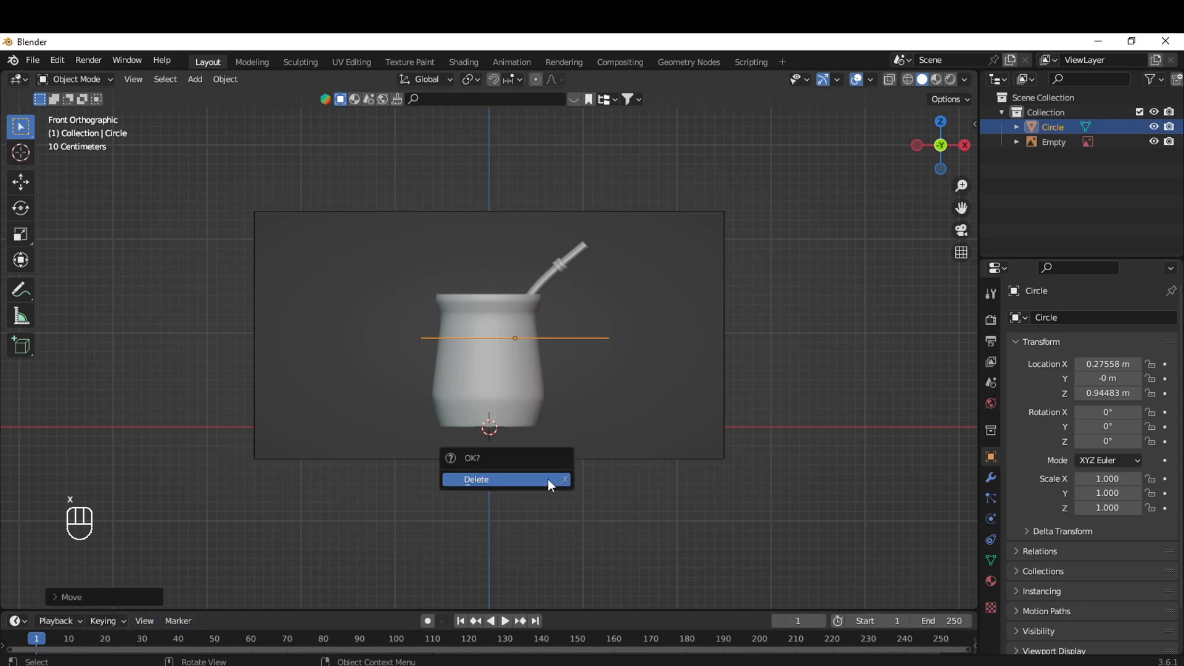
{"action": "left_click", "coordinate": [547, 479]}
Add a mesh circle with 12 vertices at the origin, at the base of the cup
{"action": "key", "text": "shift+a"}
{"action": "mouse_move", "coordinate": [494, 373]}
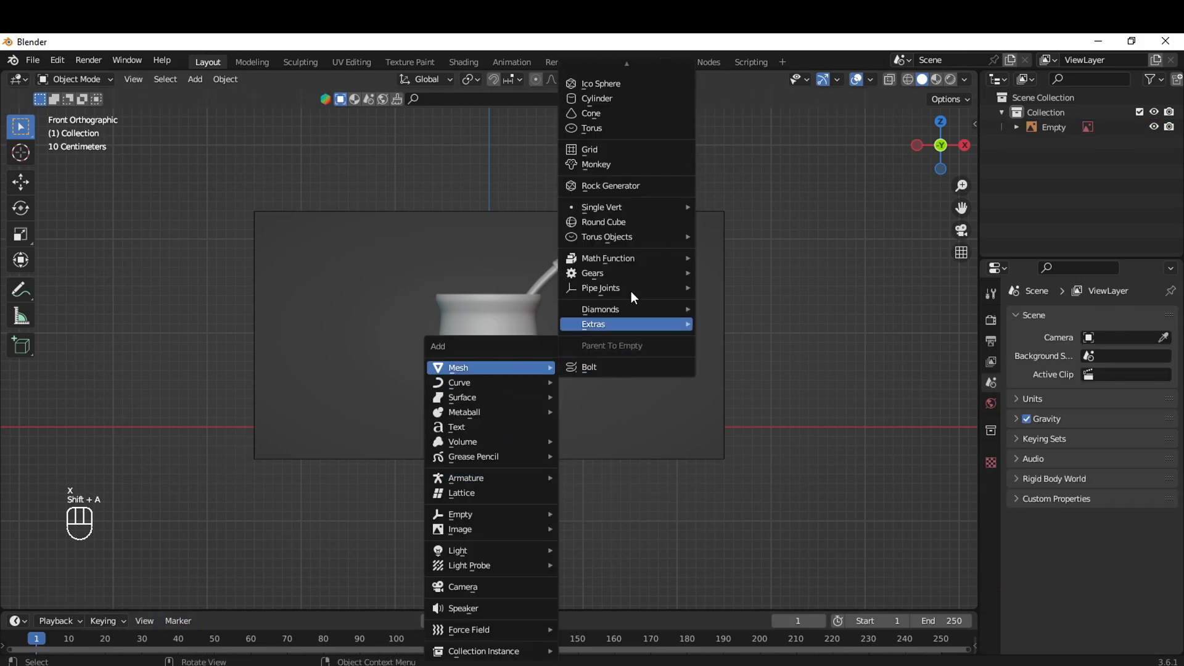
{"action": "left_click", "coordinate": [618, 101]}
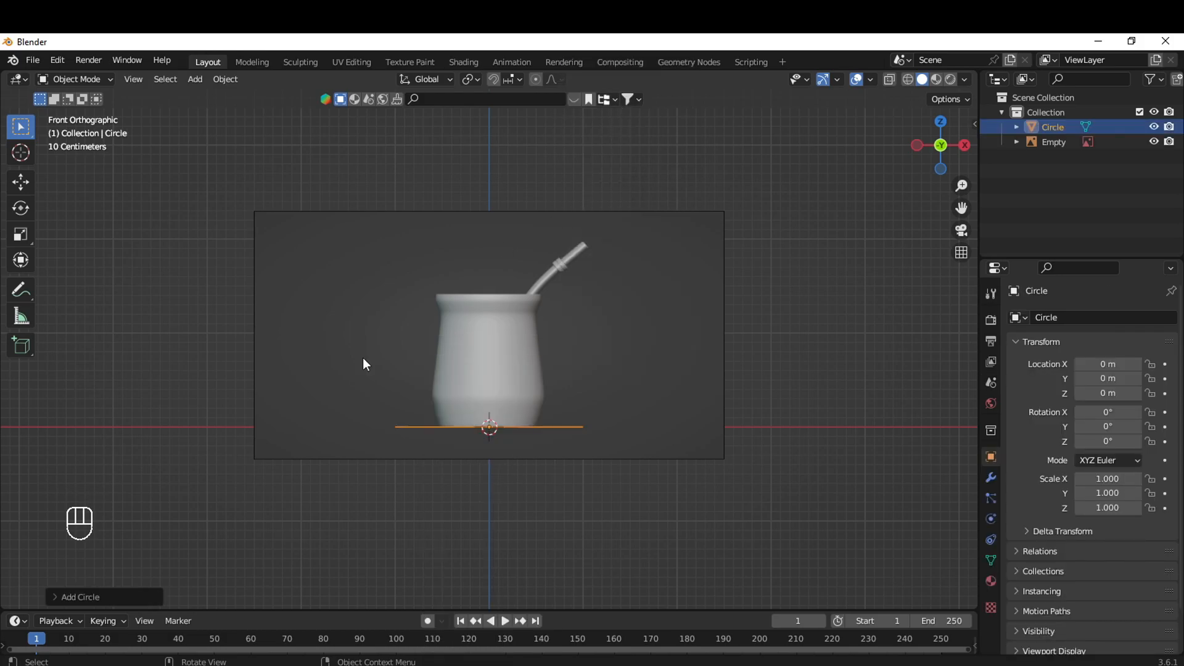
{"action": "left_click", "coordinate": [54, 598]}
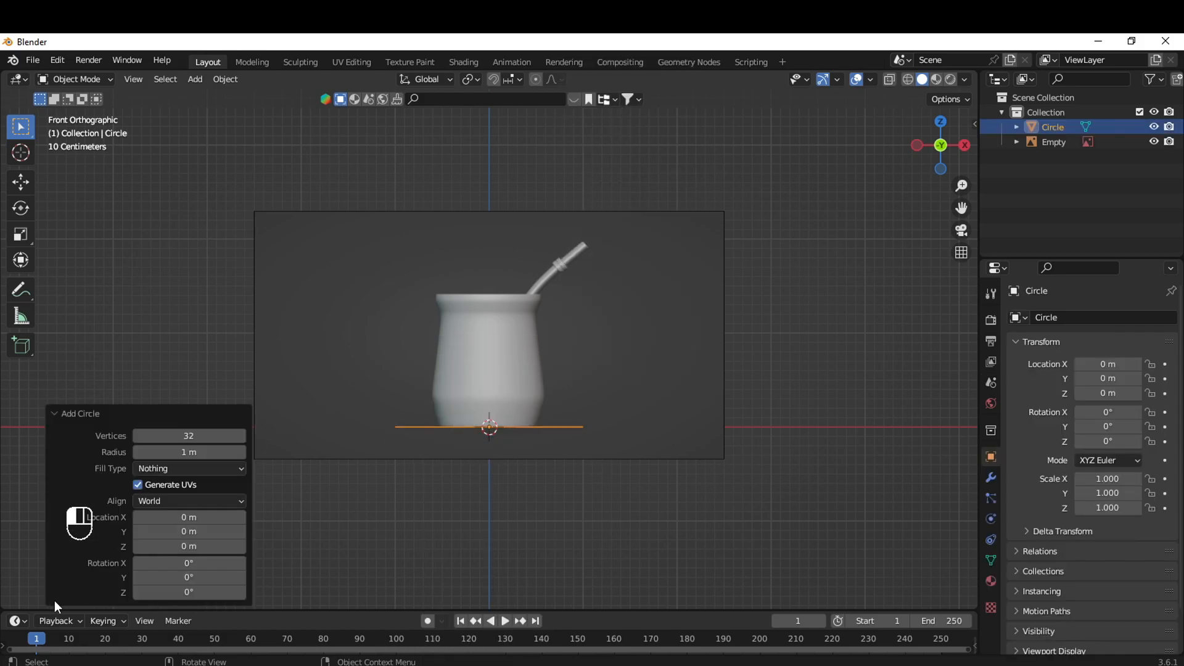
{"action": "left_click", "coordinate": [162, 435]}
{"action": "type", "text": "12"}
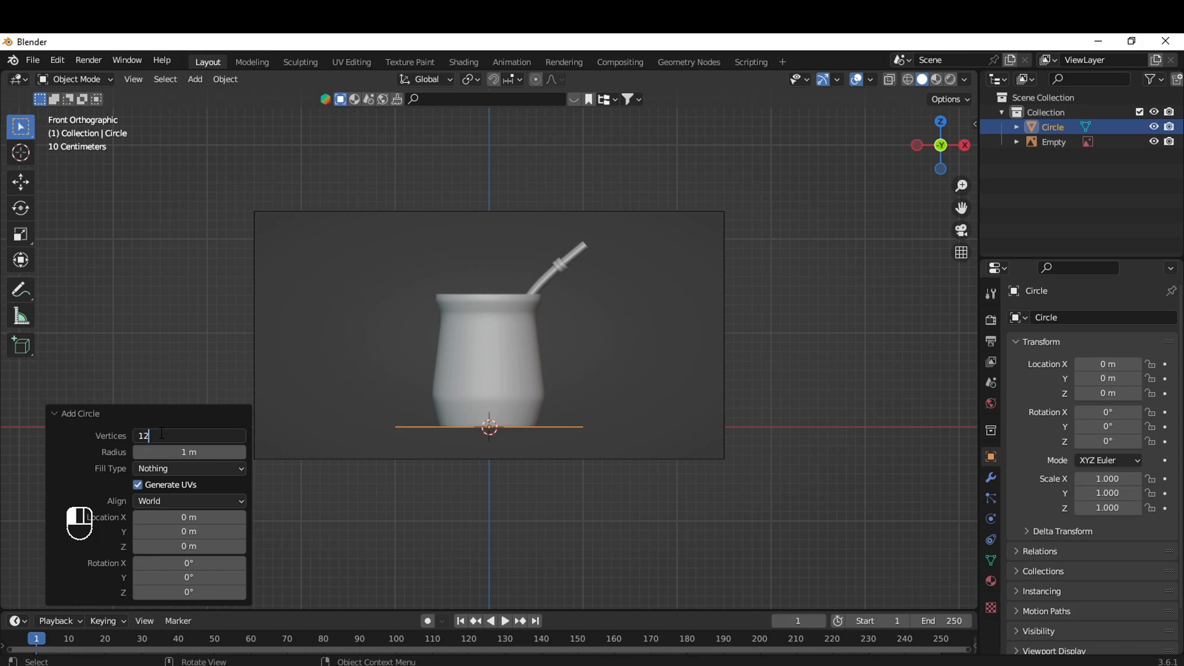
{"action": "key", "text": "Return"}
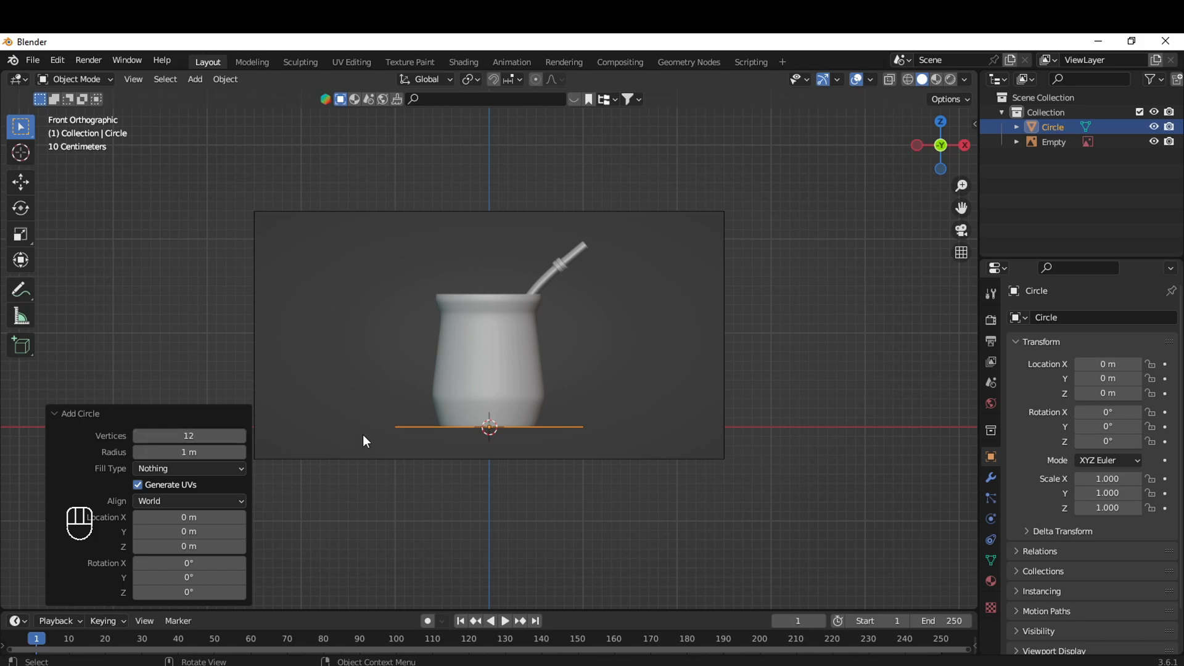
{"action": "left_click", "coordinate": [54, 414]}
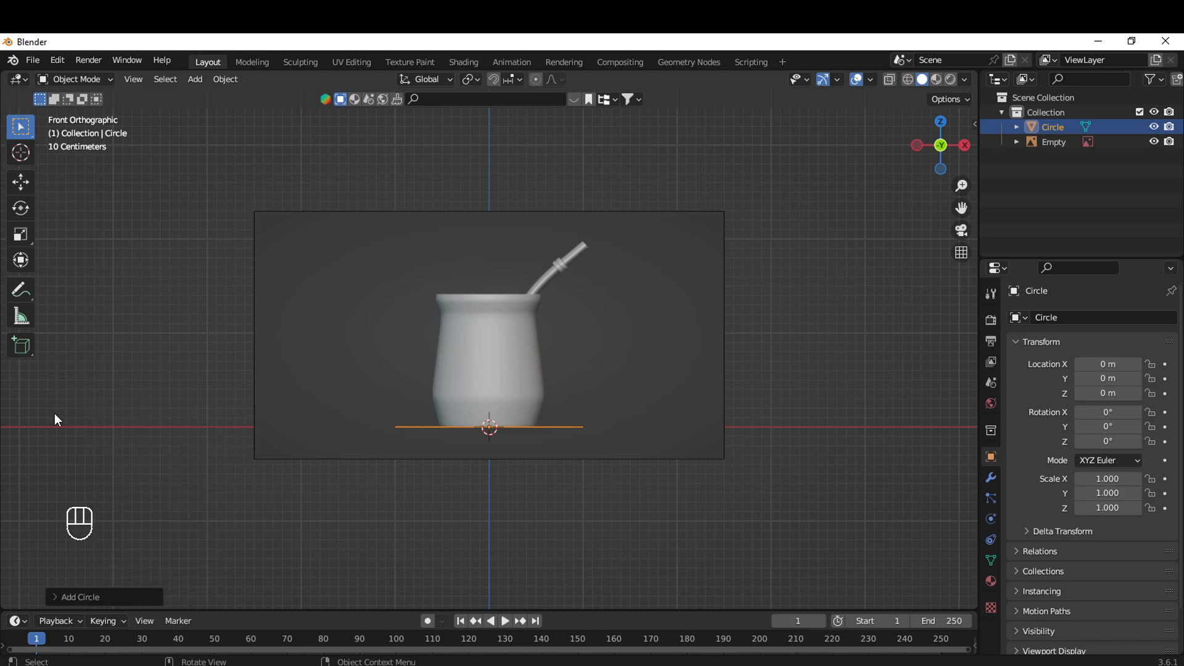
Scale the circle's vertices in Edit Mode to about 0.52 to match the width of the cup's base
{"action": "scroll", "coordinate": [664, 568], "scroll_direction": "up", "scroll_amount": 5}
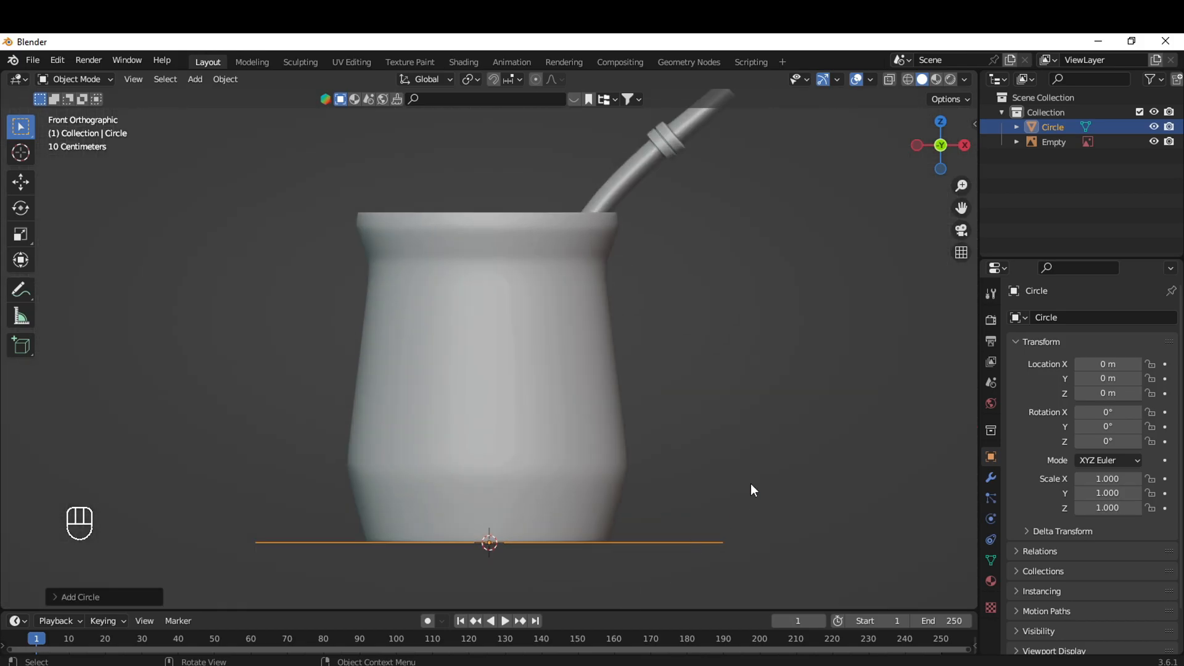
{"action": "key", "text": "Tab"}
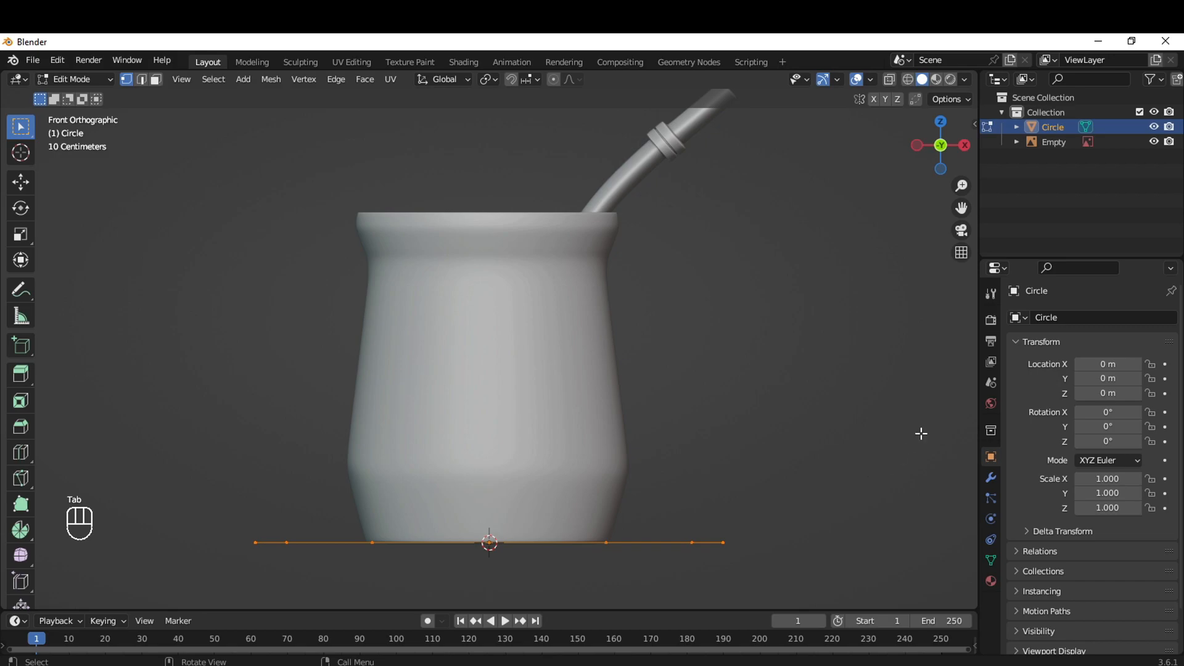
{"action": "key", "text": "s"}
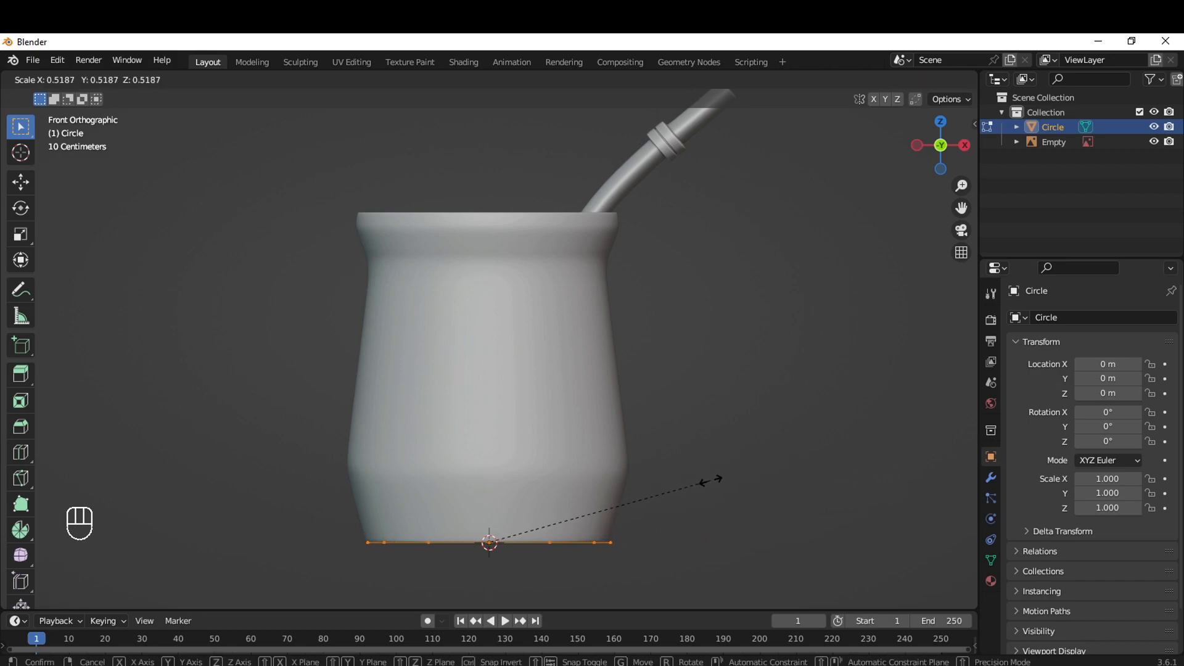
{"action": "left_click", "coordinate": [709, 480]}
Return to Object Mode and shift the reference image about 0.01 m along X to centre the cup's base on the circle
{"action": "scroll", "coordinate": [709, 479], "scroll_direction": "up", "scroll_amount": 5}
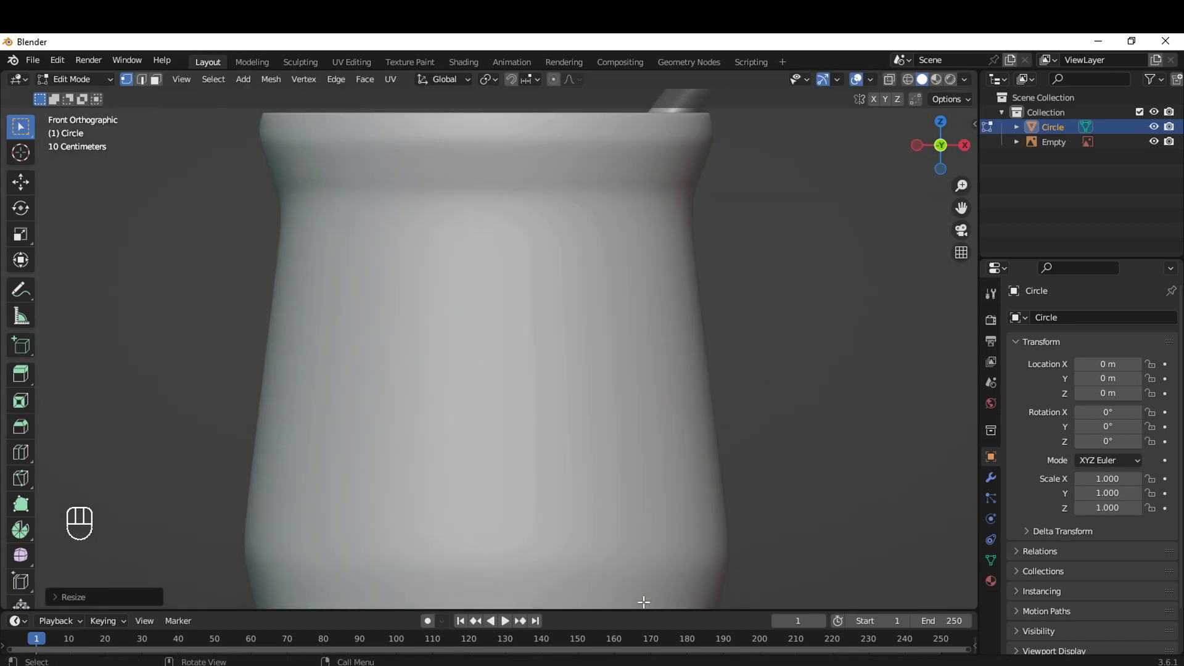
{"action": "middle_click_drag", "start_coordinate": [696, 318], "coordinate": [689, 137], "text": "shift"}
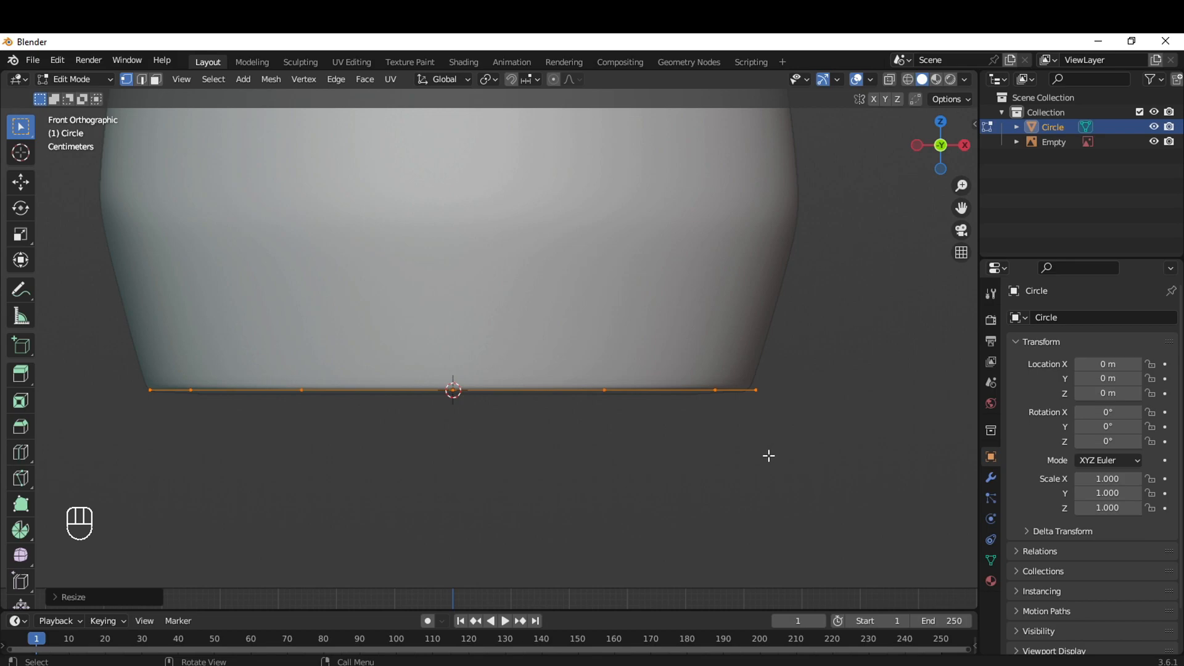
{"action": "key", "text": "Tab"}
{"action": "left_click", "coordinate": [712, 471]}
{"action": "key", "text": "g"}
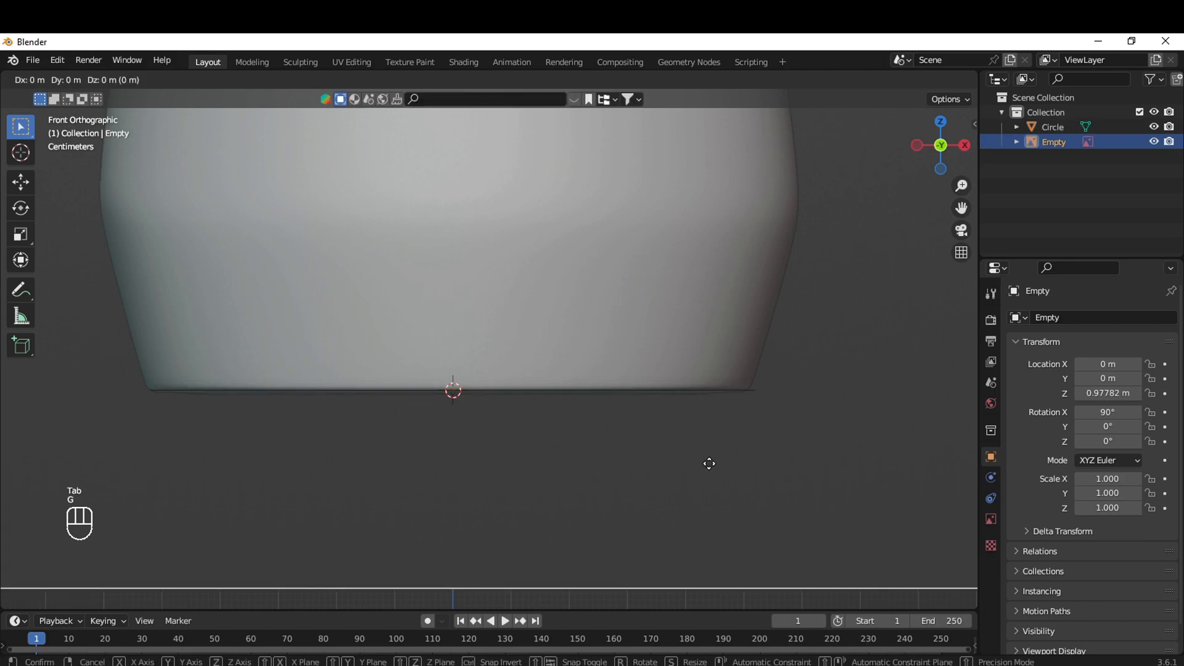
{"action": "key", "text": "x"}
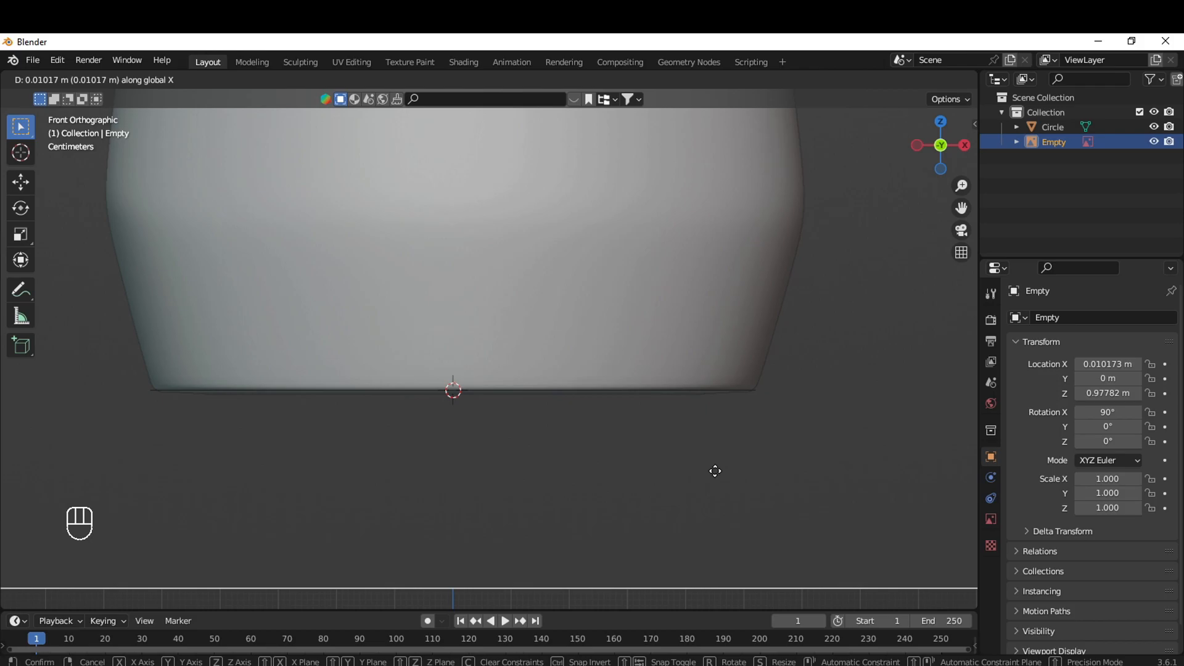
{"action": "left_click", "coordinate": [713, 471]}
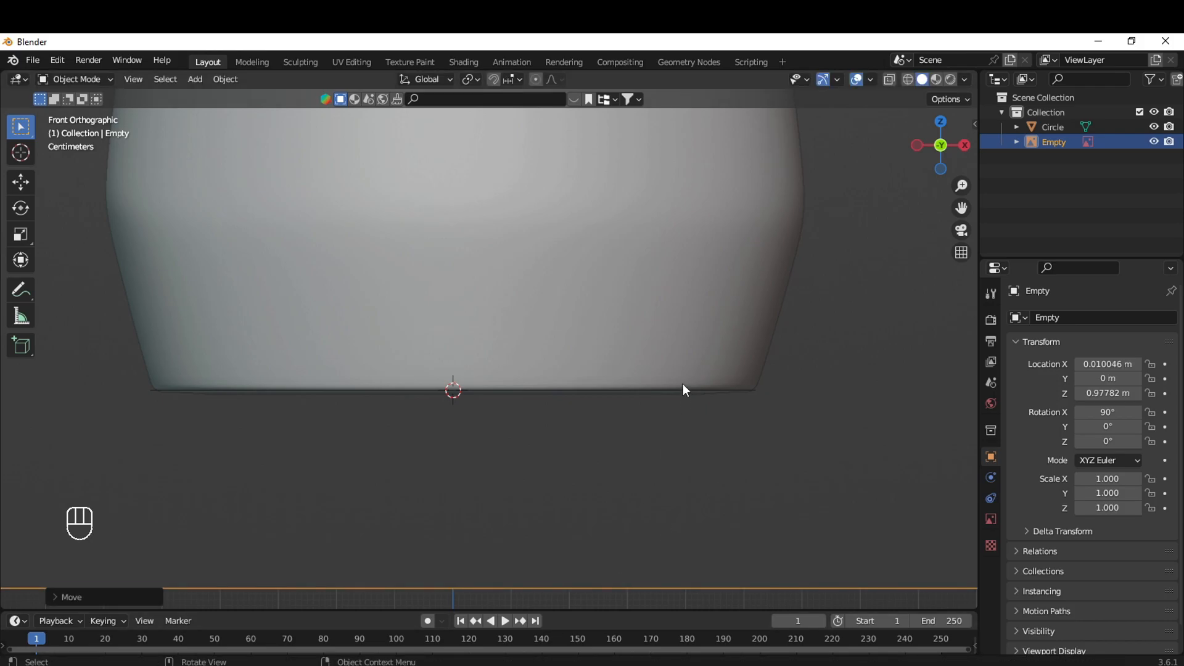
{"action": "scroll", "coordinate": [647, 432], "scroll_direction": "down", "scroll_amount": 4}
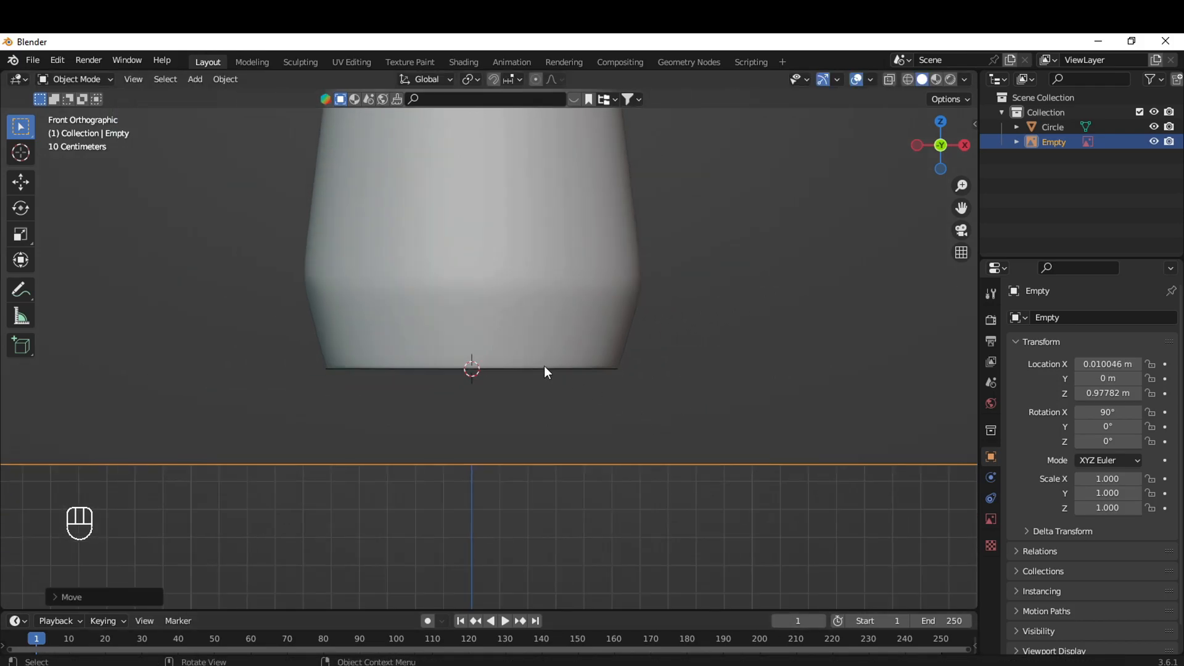
{"action": "left_click", "coordinate": [542, 369]}
{"action": "scroll", "coordinate": [592, 364], "scroll_direction": "up", "scroll_amount": 3}
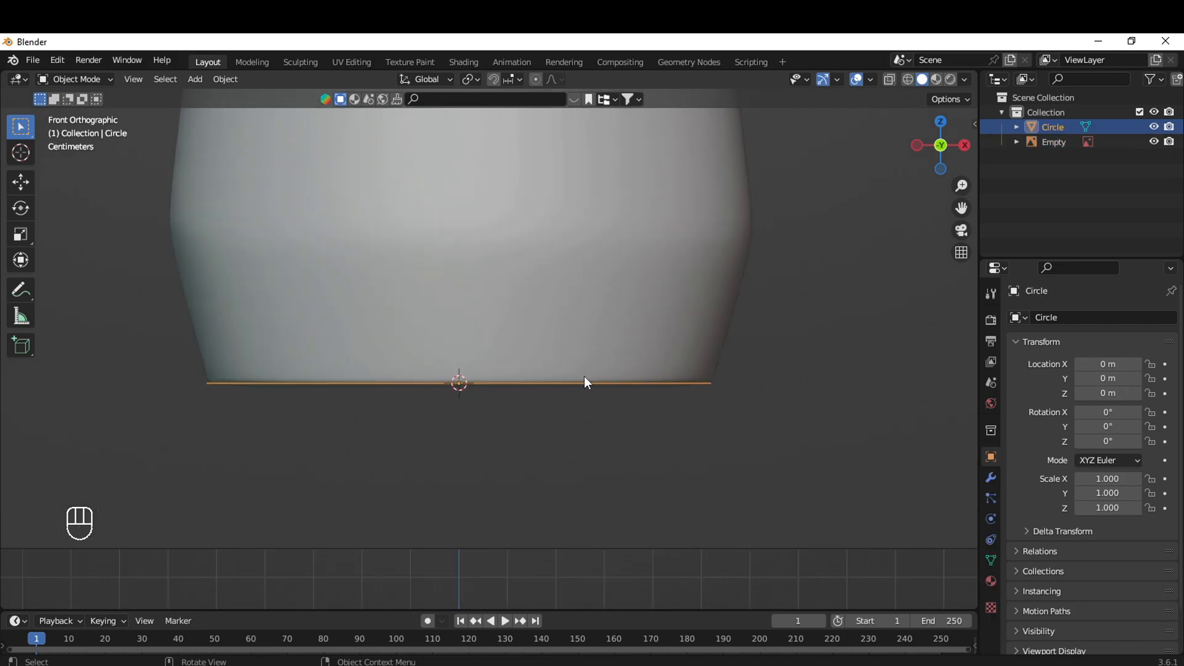
{"action": "key", "text": "Tab"}
{"action": "middle_click_drag", "start_coordinate": [732, 385], "coordinate": [734, 481], "text": "shift"}
{"action": "scroll", "coordinate": [740, 440], "scroll_direction": "down", "scroll_amount": 2}
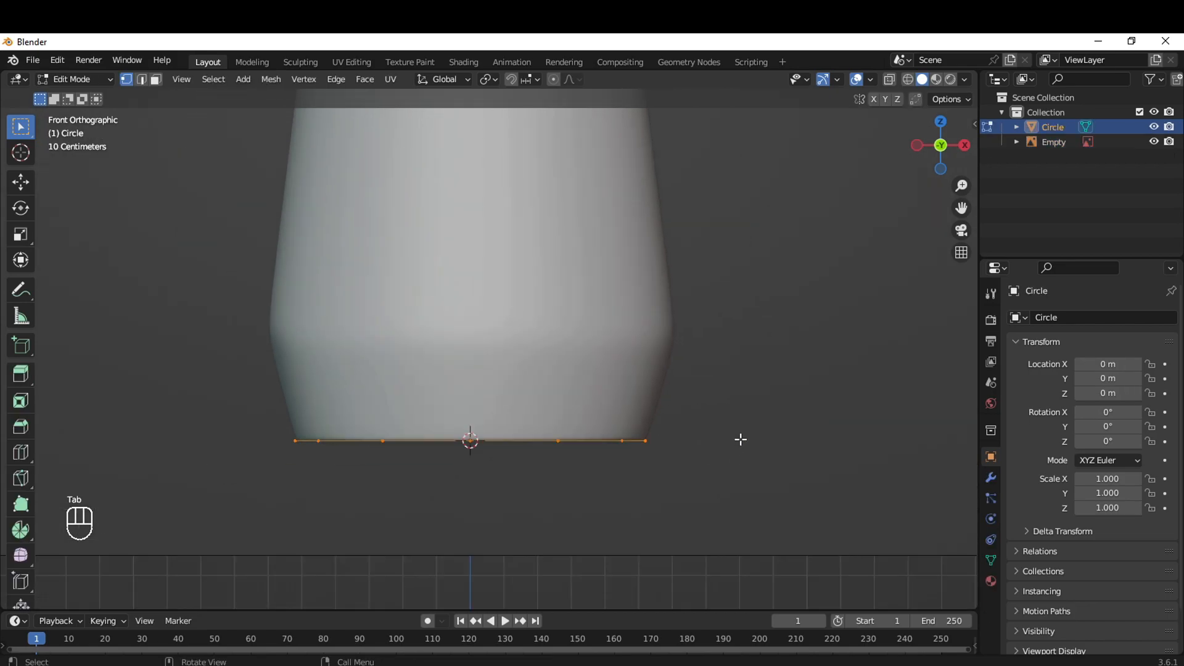
{"action": "middle_click_drag", "start_coordinate": [724, 378], "coordinate": [666, 462]}
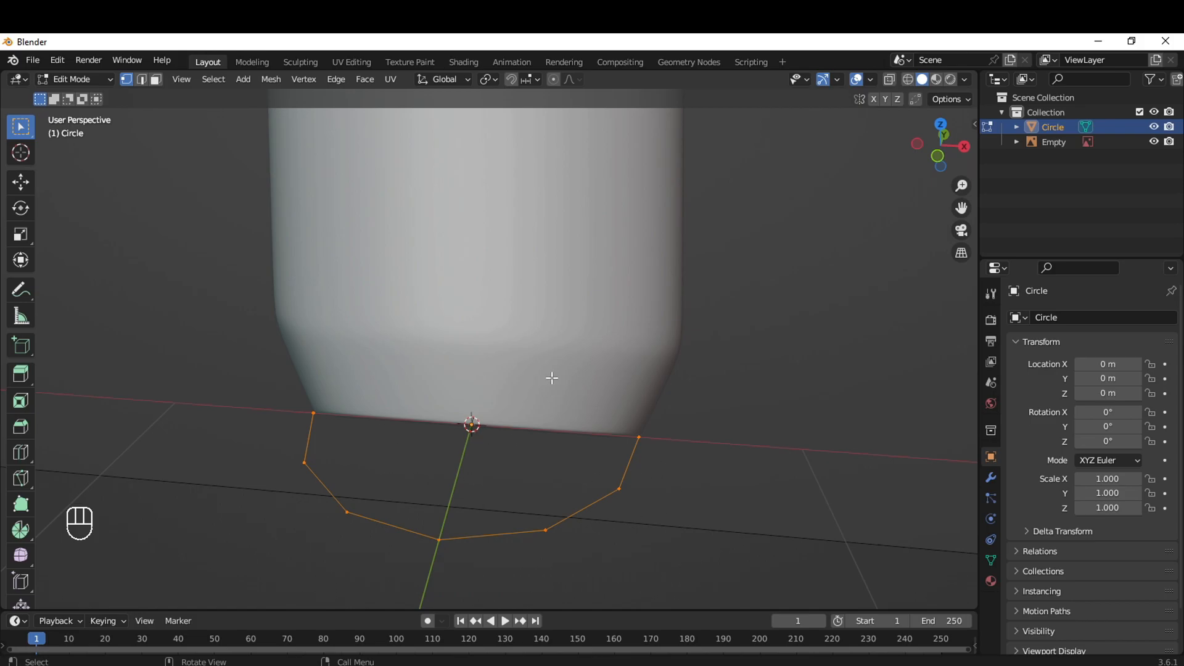
{"action": "key", "text": "Tab"}
Move the reference image about 1.25 m along Y so it stands behind the circle
{"action": "scroll", "coordinate": [794, 349], "scroll_direction": "down", "scroll_amount": 6}
{"action": "left_click", "coordinate": [752, 354]}
{"action": "middle_click_drag", "start_coordinate": [752, 354], "coordinate": [662, 388]}
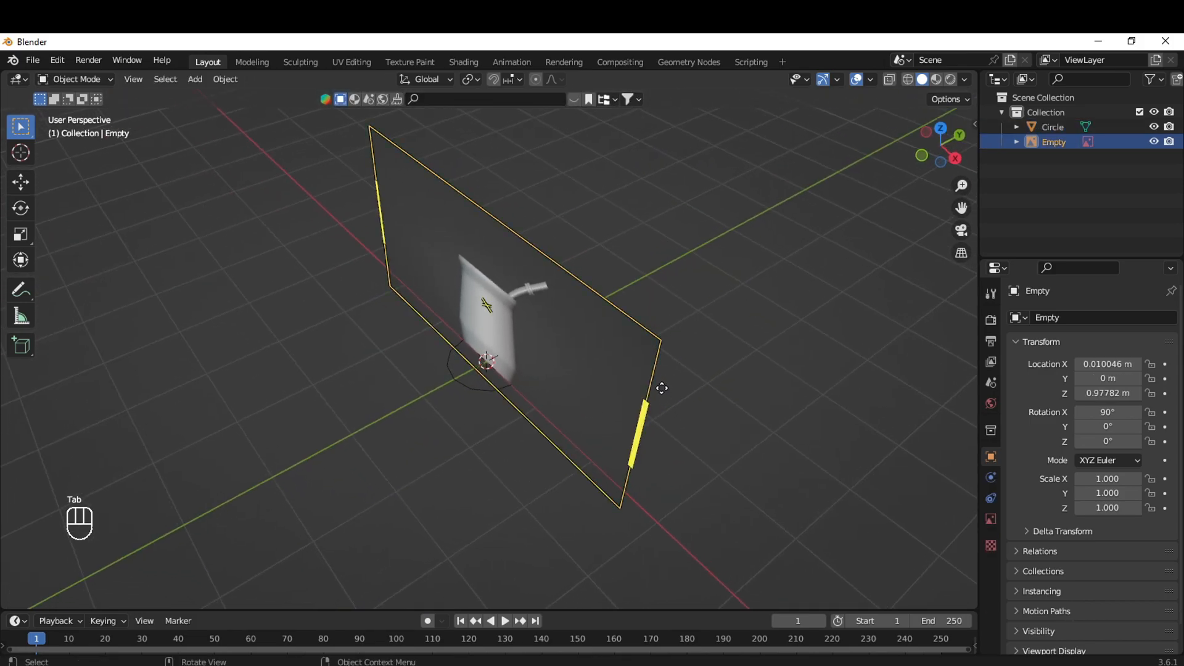
{"action": "key", "text": "g"}
{"action": "key", "text": "y"}
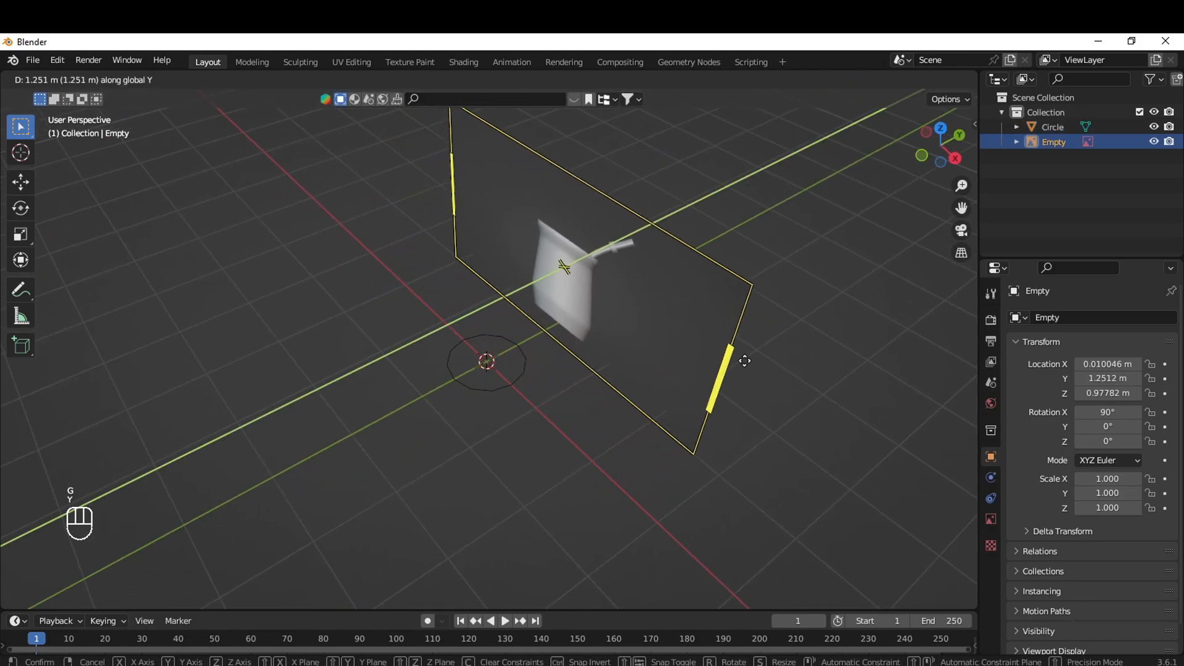
{"action": "left_click", "coordinate": [745, 360]}
Select the circle at the base of the cup and fill it with a face in Edit Mode
{"action": "key", "text": "KP_1"}
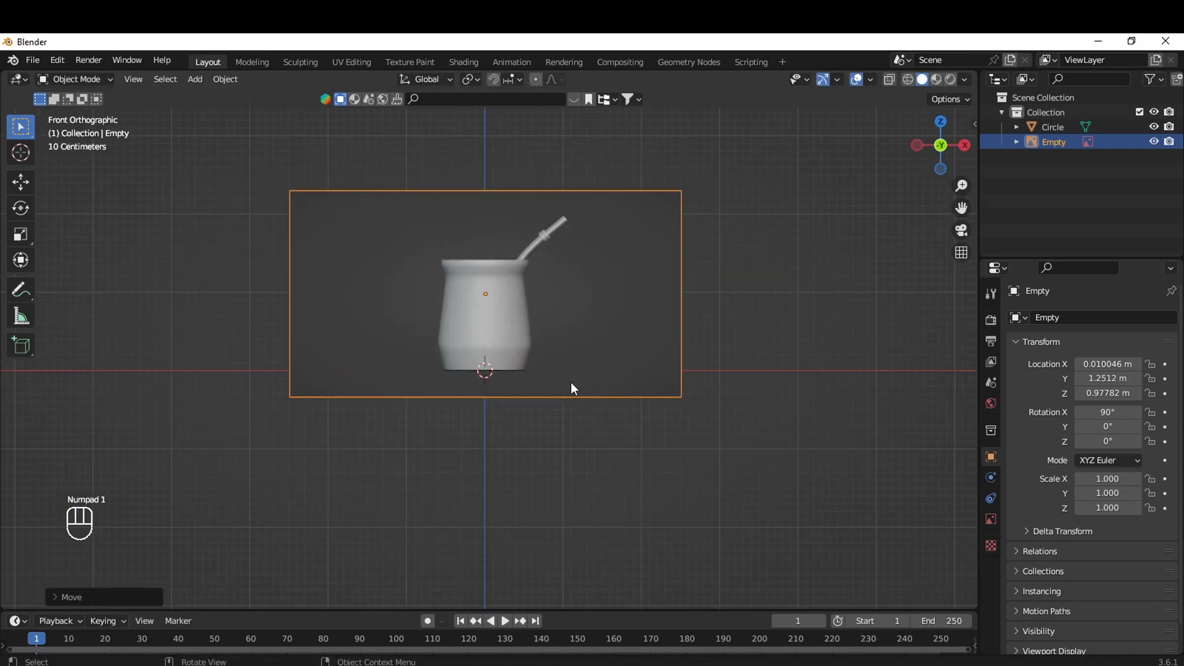
{"action": "left_click", "coordinate": [518, 369]}
{"action": "middle_click_drag", "start_coordinate": [517, 367], "coordinate": [516, 402]}
{"action": "scroll", "coordinate": [523, 408], "scroll_direction": "up", "scroll_amount": 4}
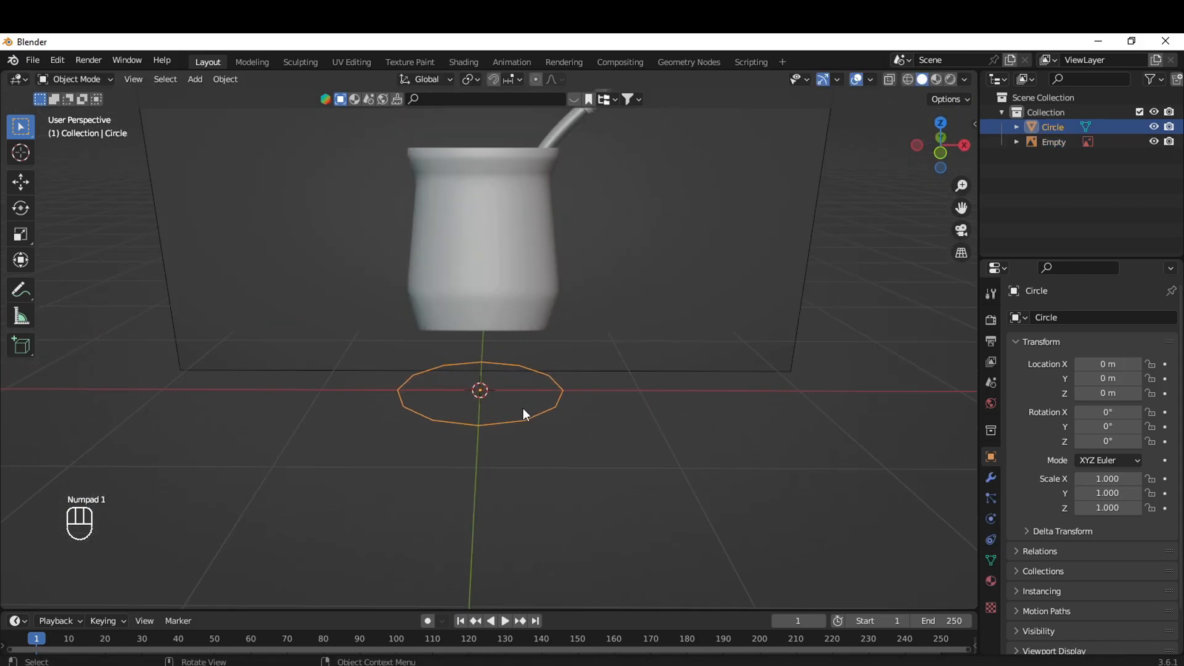
{"action": "key", "text": "Tab"}
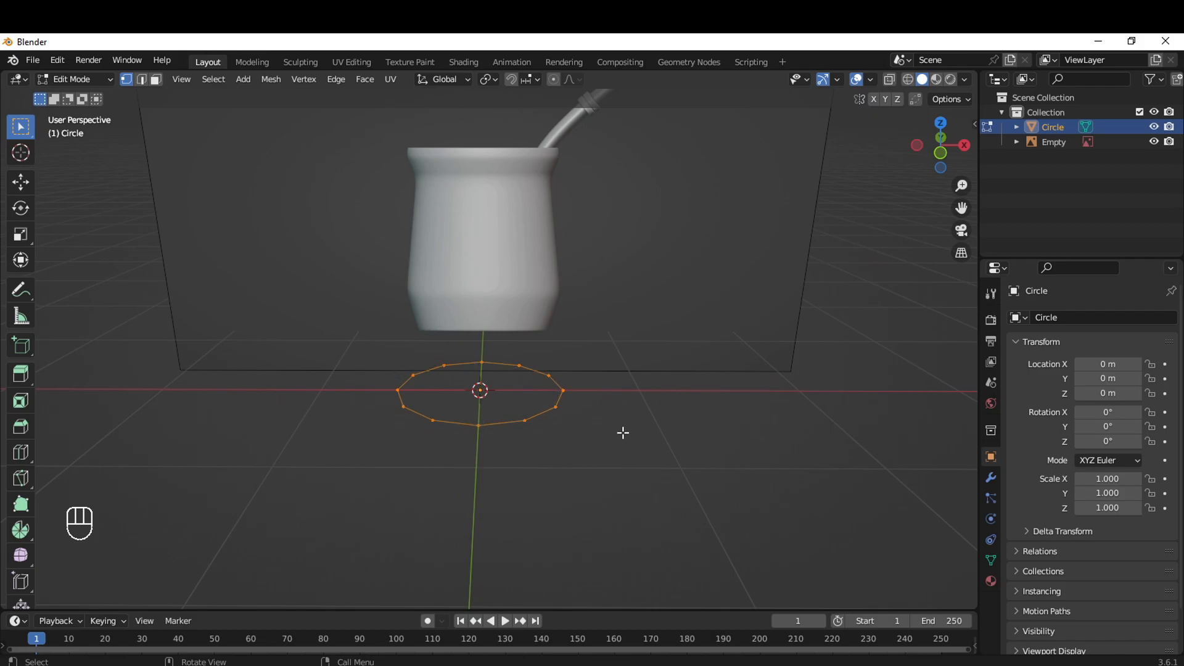
{"action": "key", "text": "f"}
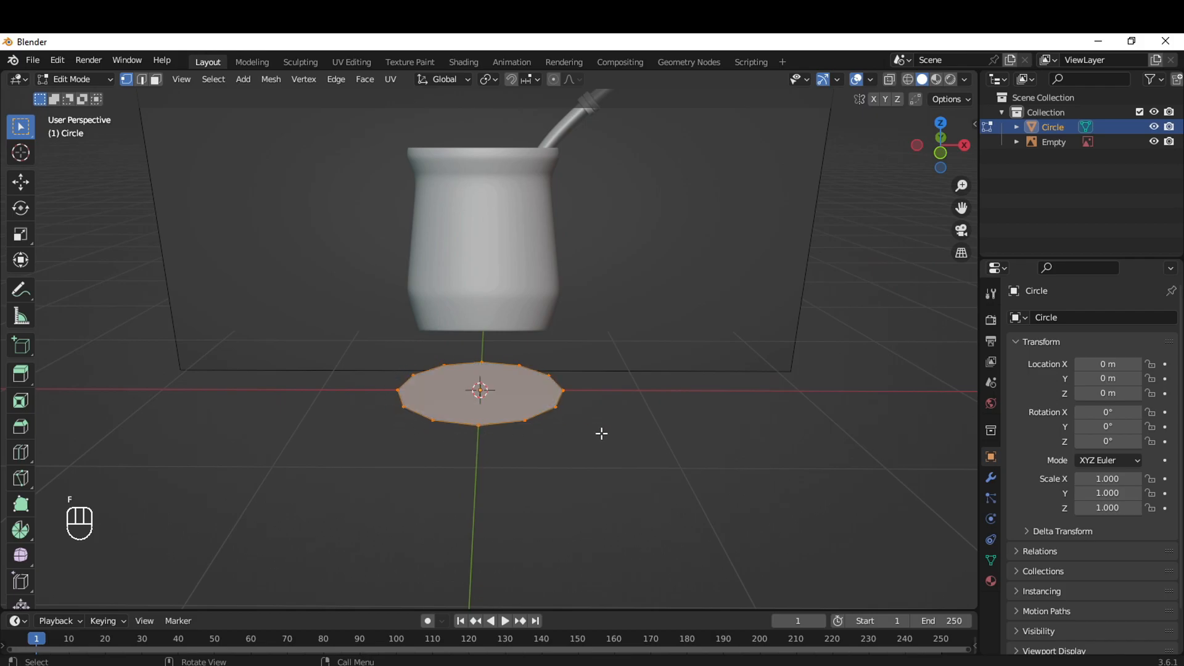
Look up the F2 add-on in the preferences to check whether it is enabled
{"action": "left_click", "coordinate": [64, 63]}
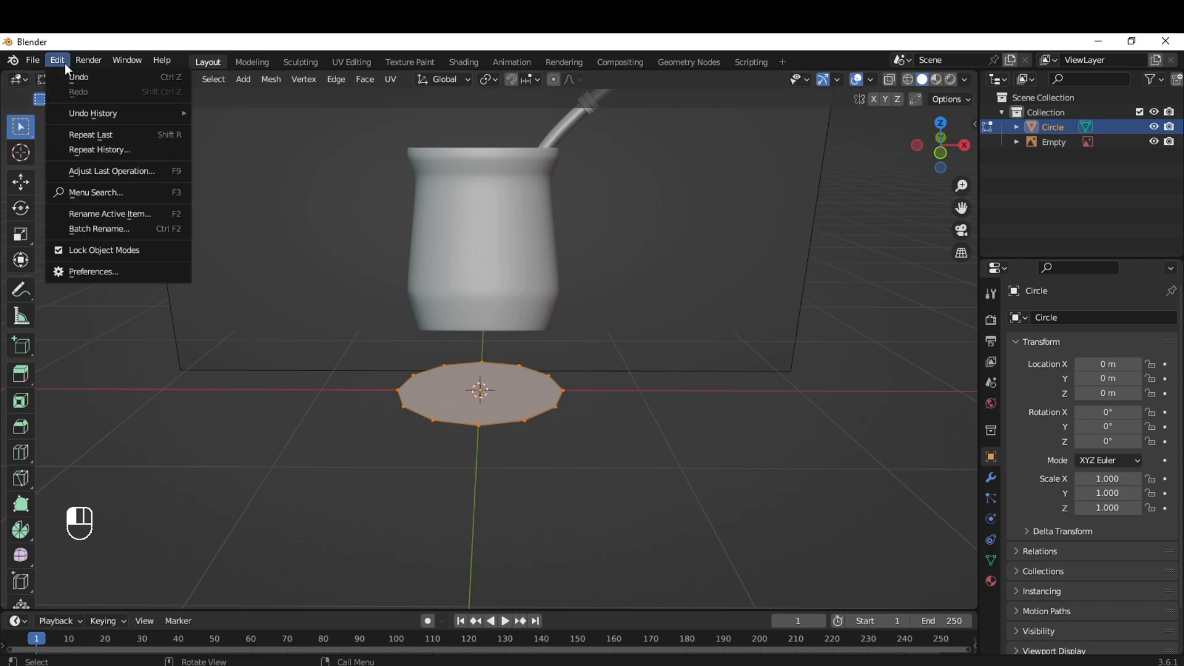
{"action": "left_click", "coordinate": [87, 274]}
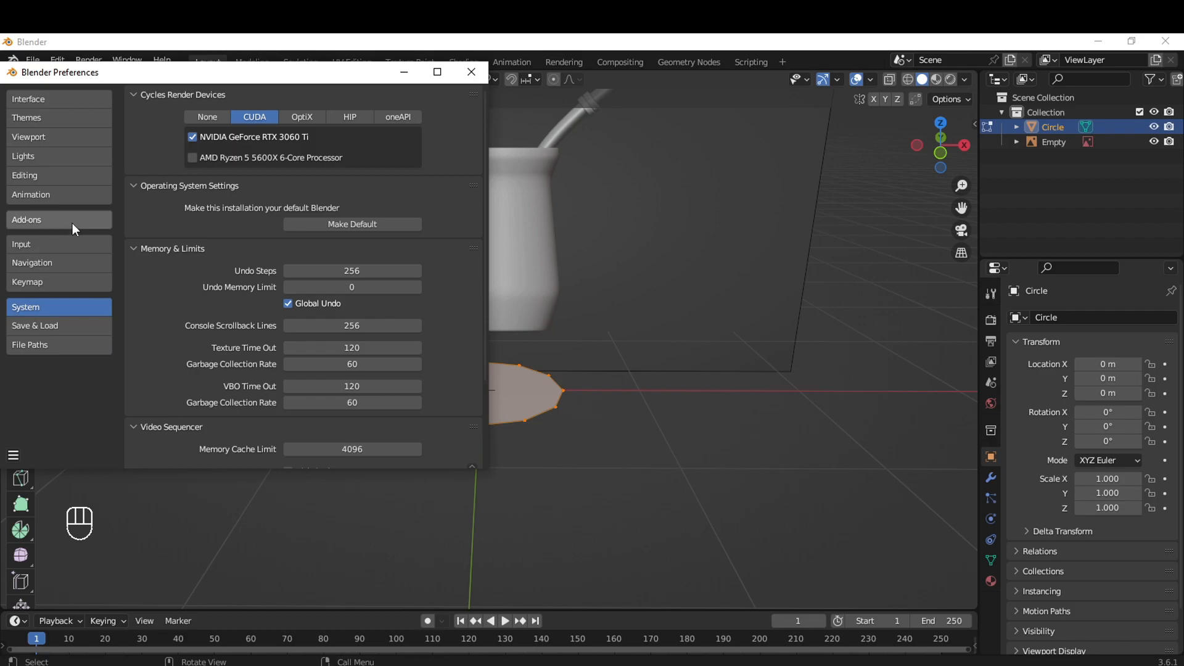
{"action": "left_click", "coordinate": [72, 222]}
{"action": "left_click", "coordinate": [403, 117]}
{"action": "type", "text": "f2"}
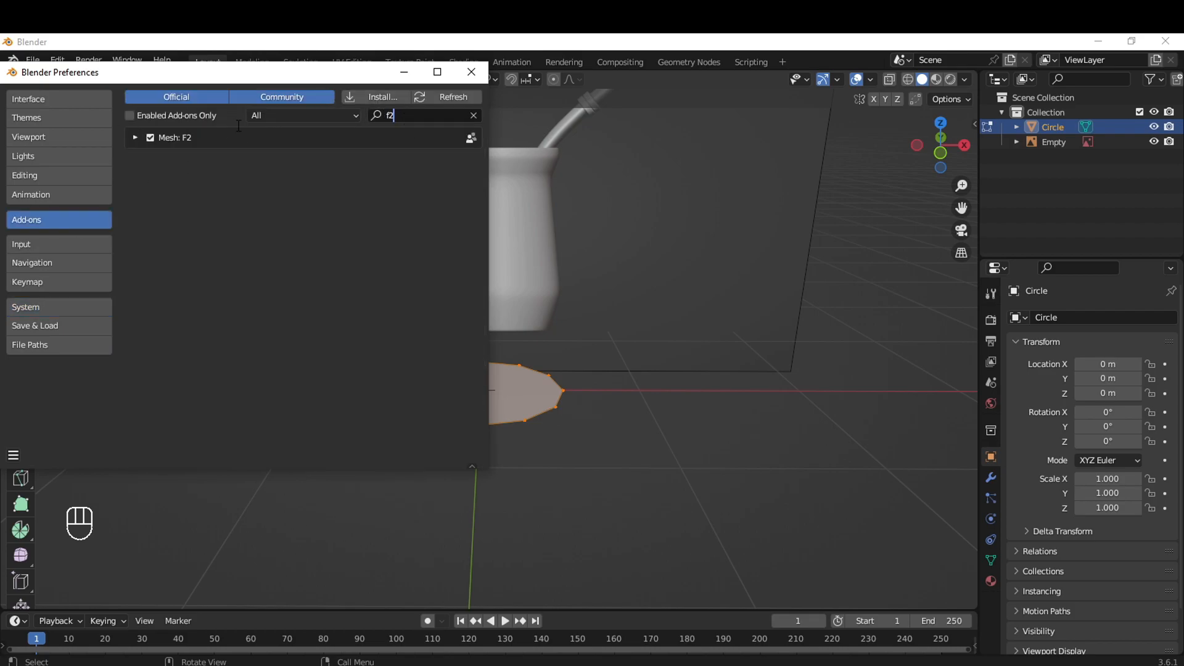
{"action": "left_click", "coordinate": [471, 71]}
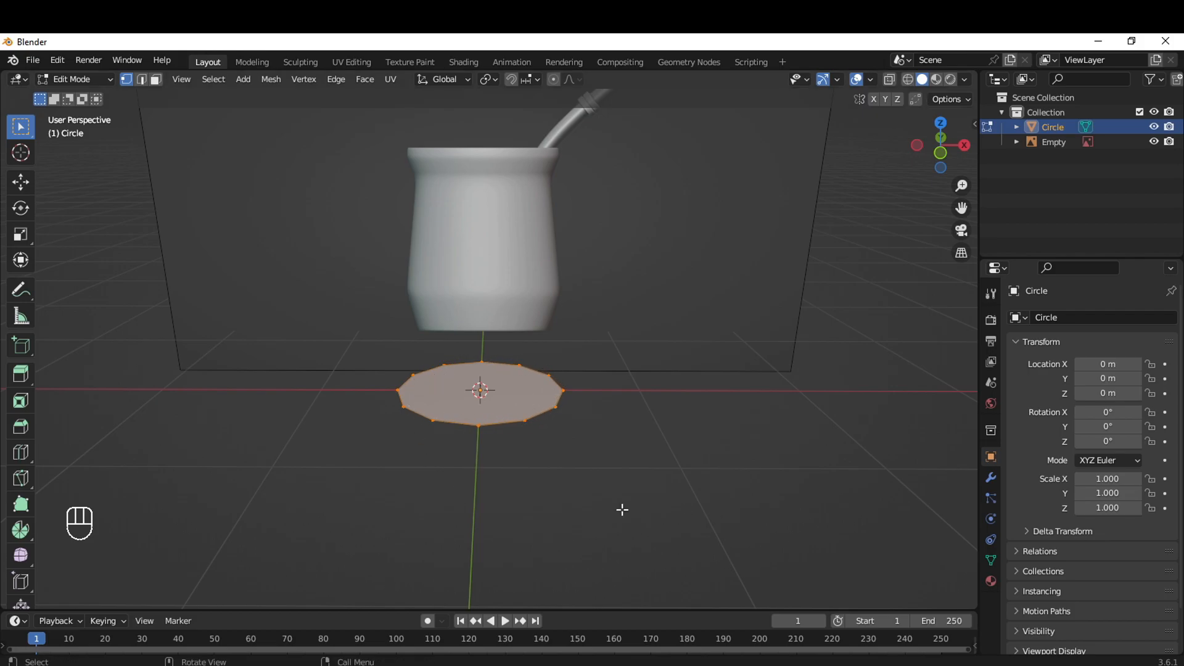
In front view, extrude the base face up to the reference cup's widest point and scale it out to the cup's outline
{"action": "key", "text": "KP_1"}
{"action": "scroll", "coordinate": [622, 509], "scroll_direction": "up", "scroll_amount": 5}
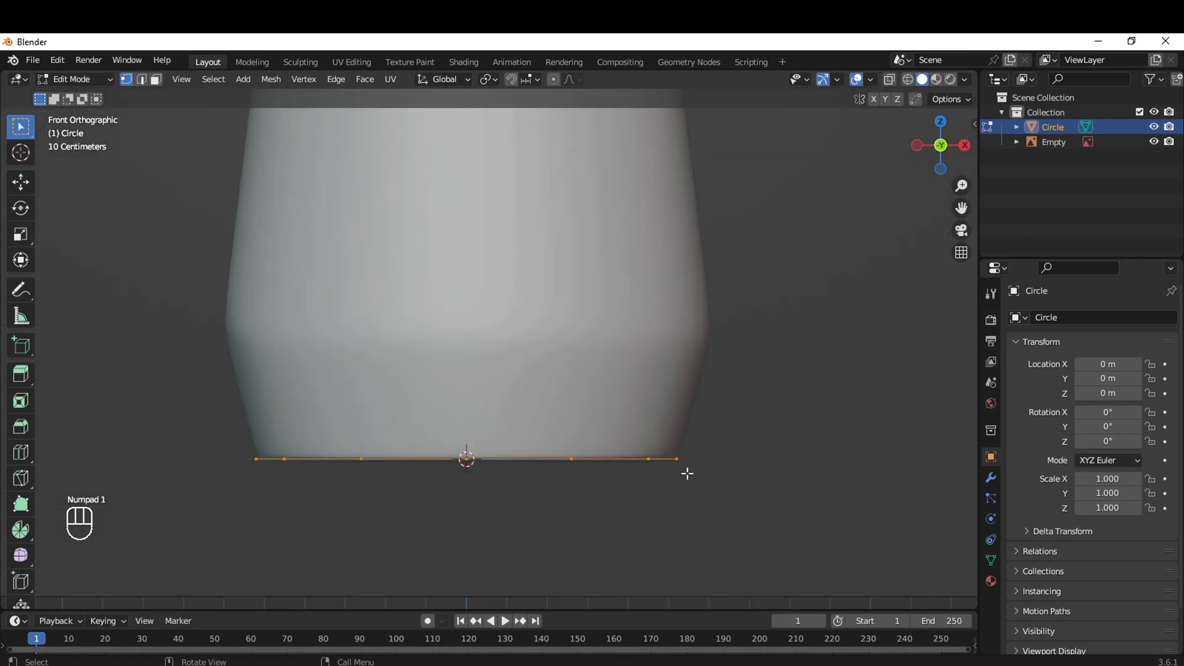
{"action": "key", "text": "e"}
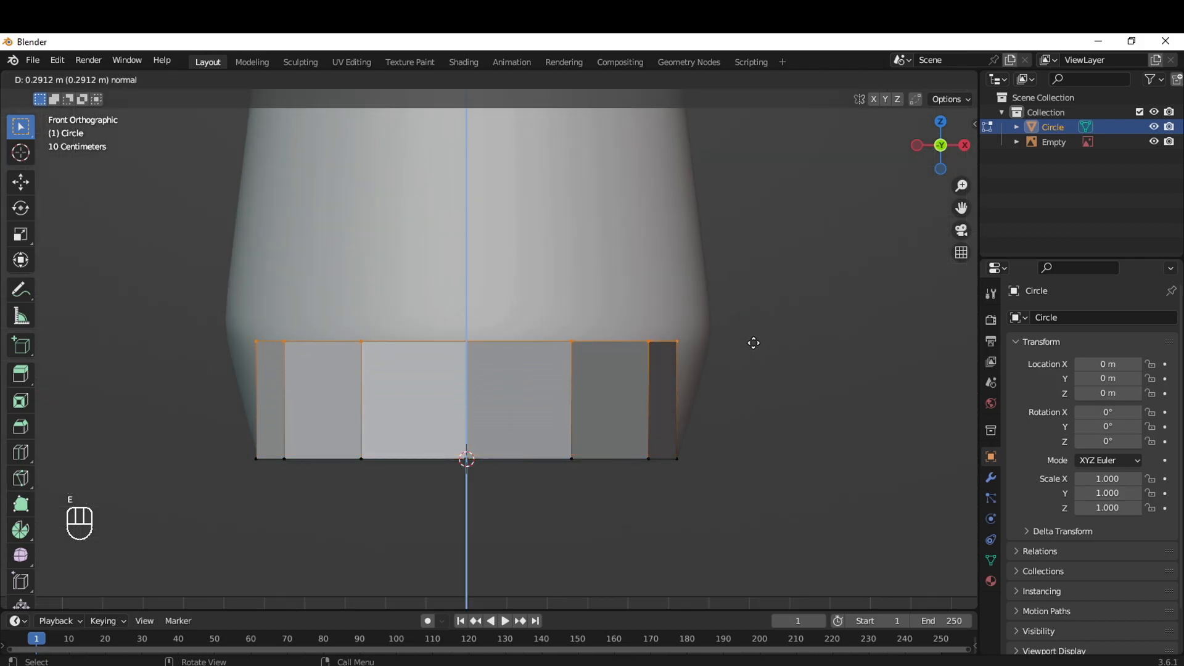
{"action": "left_click", "coordinate": [756, 329]}
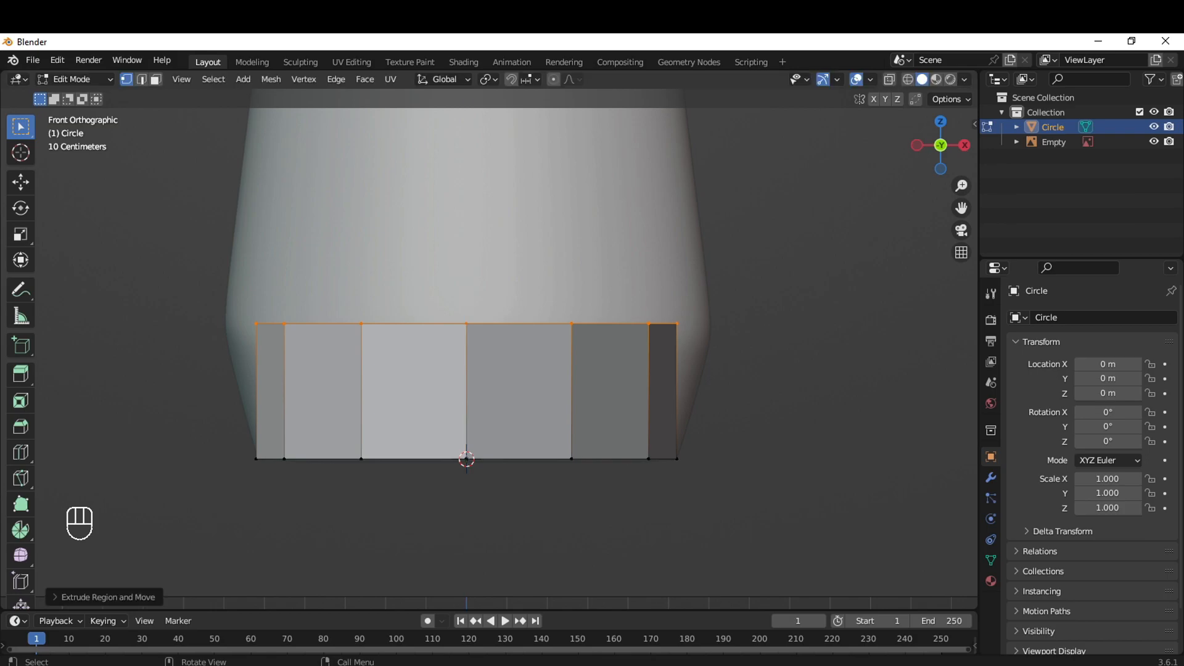
{"action": "key", "text": "s"}
{"action": "left_click", "coordinate": [811, 352]}
{"action": "scroll", "coordinate": [811, 352], "scroll_direction": "down", "scroll_amount": 1}
{"action": "middle_click_drag", "start_coordinate": [810, 379], "coordinate": [799, 520], "text": "shift"}
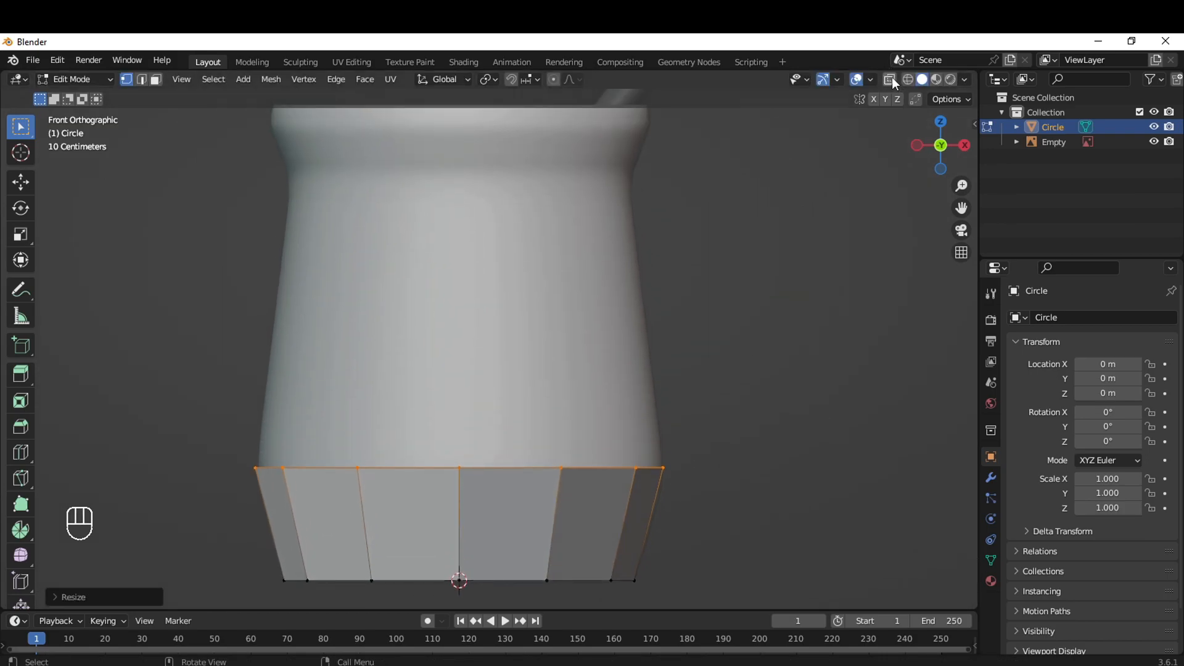
Turn on X-ray, extrude the upper face to the cup's neck, and adjust its scale and height to the reference
{"action": "left_click", "coordinate": [892, 81]}
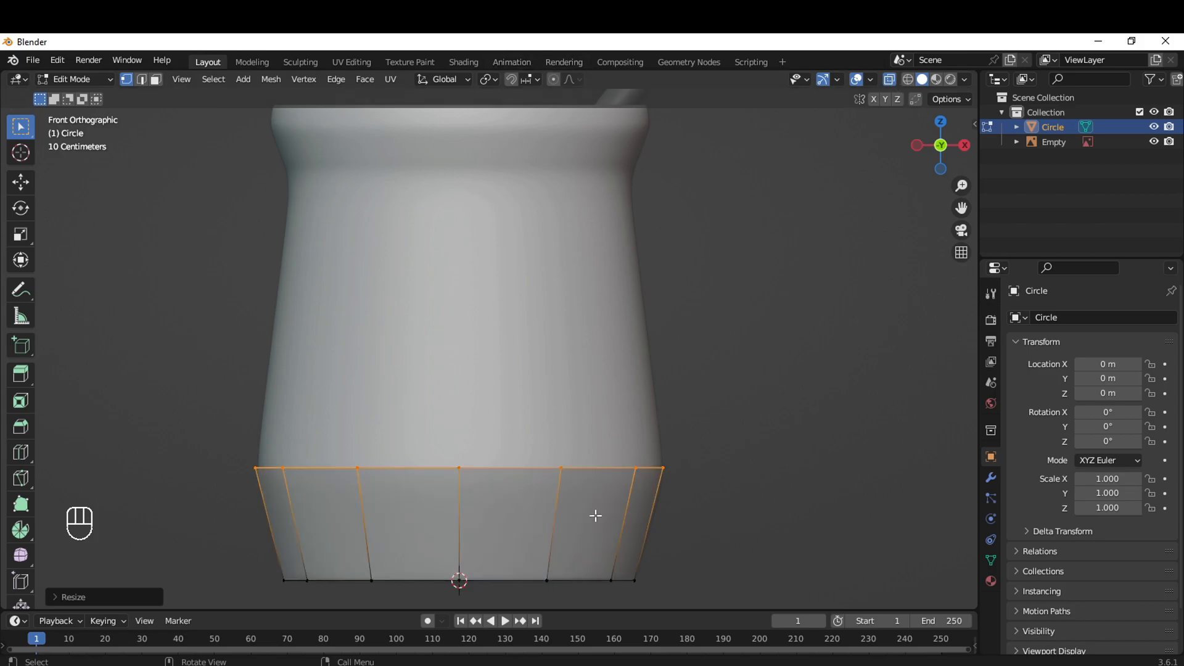
{"action": "key", "text": "e"}
{"action": "left_click", "coordinate": [750, 133]}
{"action": "key", "text": "s"}
{"action": "left_click", "coordinate": [769, 216]}
{"action": "key", "text": "g"}
{"action": "key", "text": "z"}
{"action": "left_click", "coordinate": [781, 229]}
{"action": "key", "text": "s"}
{"action": "left_click", "coordinate": [778, 237]}
Extrude the neck face up to the lower edge of the rim and scale it out to the rim's width
{"action": "middle_click_drag", "start_coordinate": [772, 247], "coordinate": [771, 325], "text": "shift"}
{"action": "key", "text": "e"}
{"action": "left_click", "coordinate": [800, 272]}
{"action": "key", "text": "s"}
{"action": "left_click", "coordinate": [833, 277]}
Extrude the rim up to the cup's upper edge, scale it to the reference outline, and return to Object Mode
{"action": "key", "text": "e"}
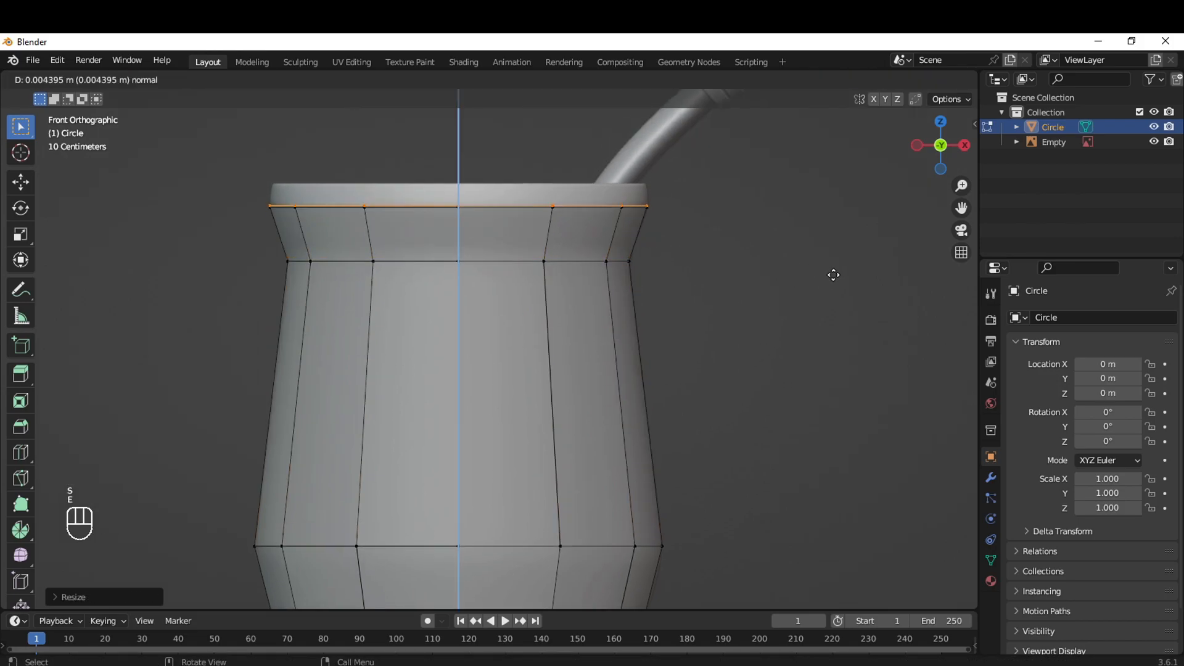
{"action": "left_click", "coordinate": [835, 255]}
{"action": "key", "text": "s"}
{"action": "left_click", "coordinate": [830, 250]}
{"action": "key", "text": "Tab"}
{"action": "scroll", "coordinate": [776, 280], "scroll_direction": "down", "scroll_amount": 4}
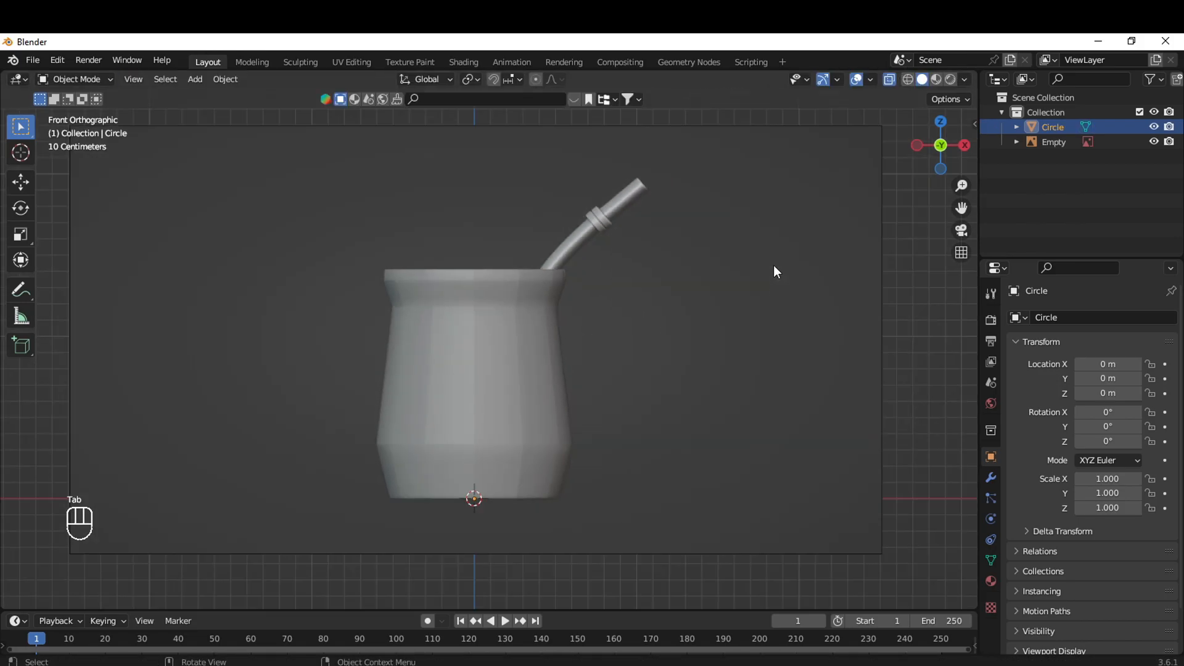
Turn off X-ray and delete the face closing the cup's mouth
{"action": "left_click", "coordinate": [888, 80]}
{"action": "middle_click_drag", "start_coordinate": [448, 404], "coordinate": [546, 390]}
{"action": "key", "text": "Tab"}
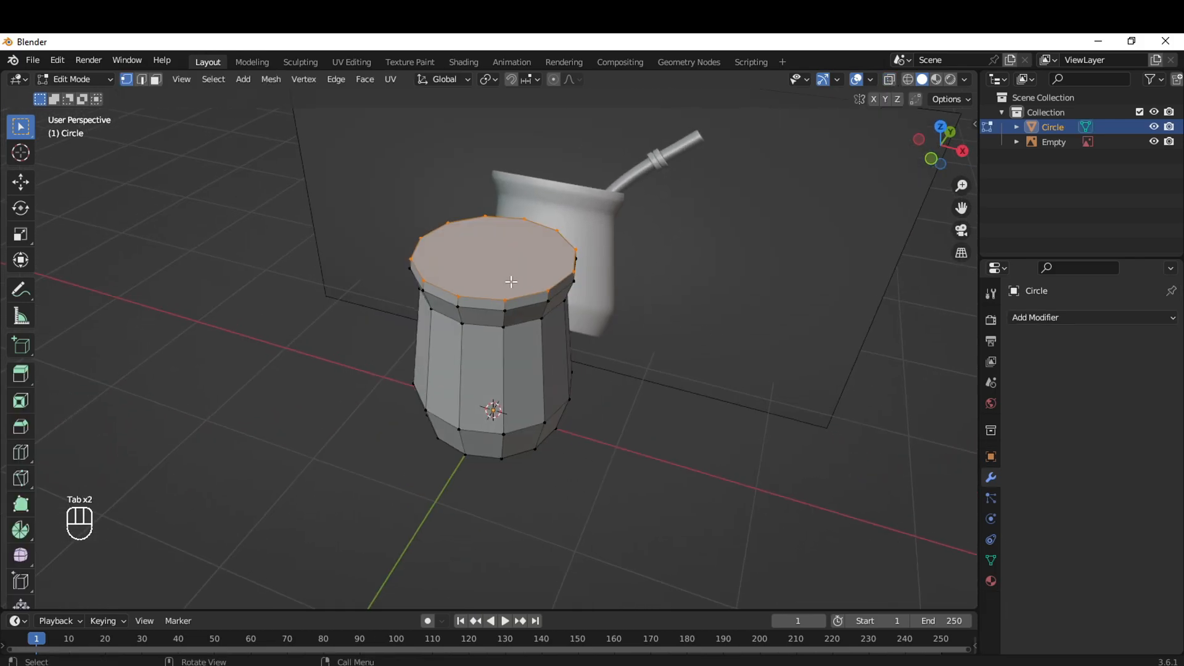
{"action": "key", "text": "3"}
{"action": "left_click", "coordinate": [530, 265]}
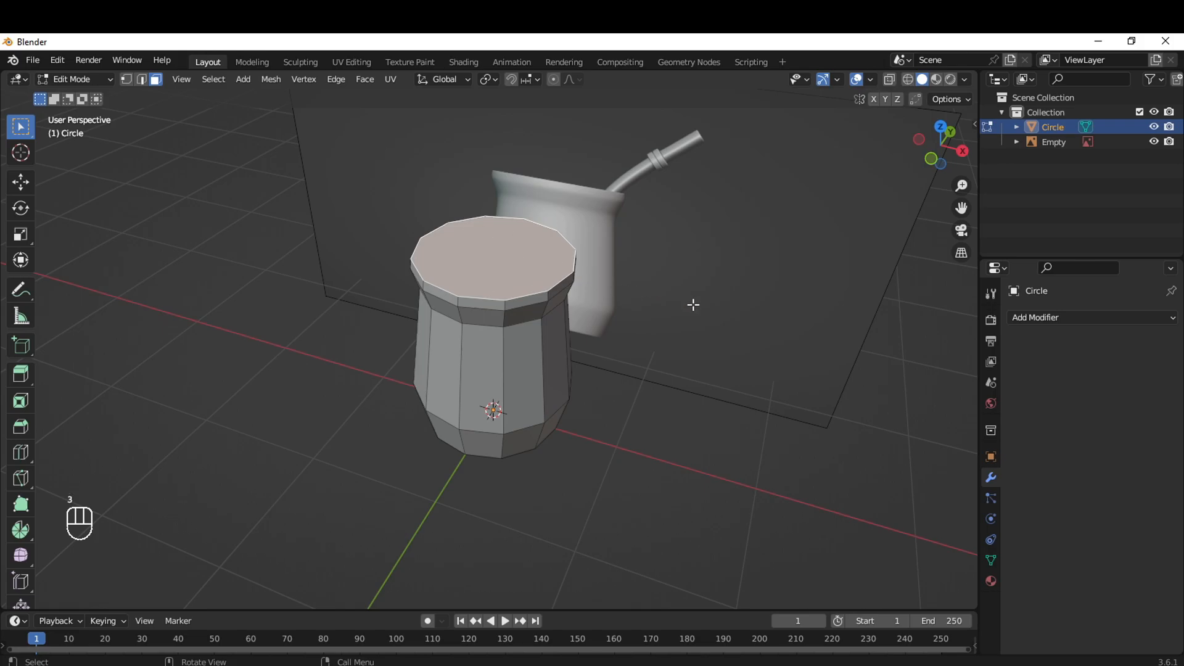
{"action": "key", "text": "x"}
{"action": "left_click", "coordinate": [632, 338]}
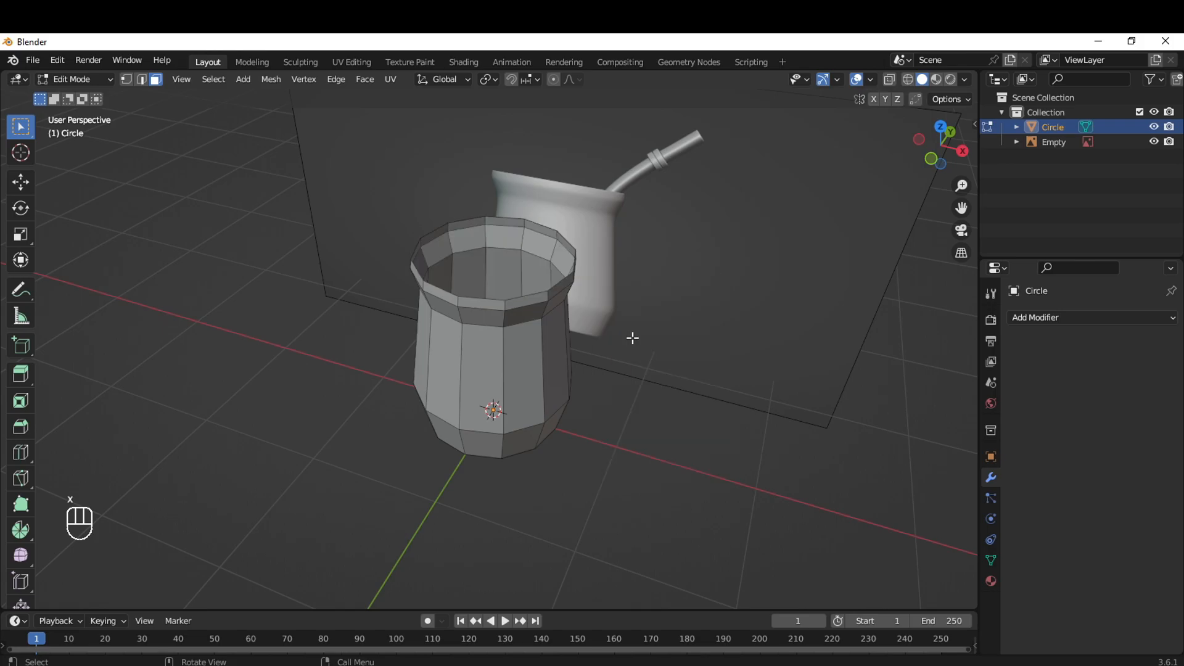
Add a Subdivision Surface modifier to the cup with the viewport level set to 2
{"action": "key", "text": "KP_1"}
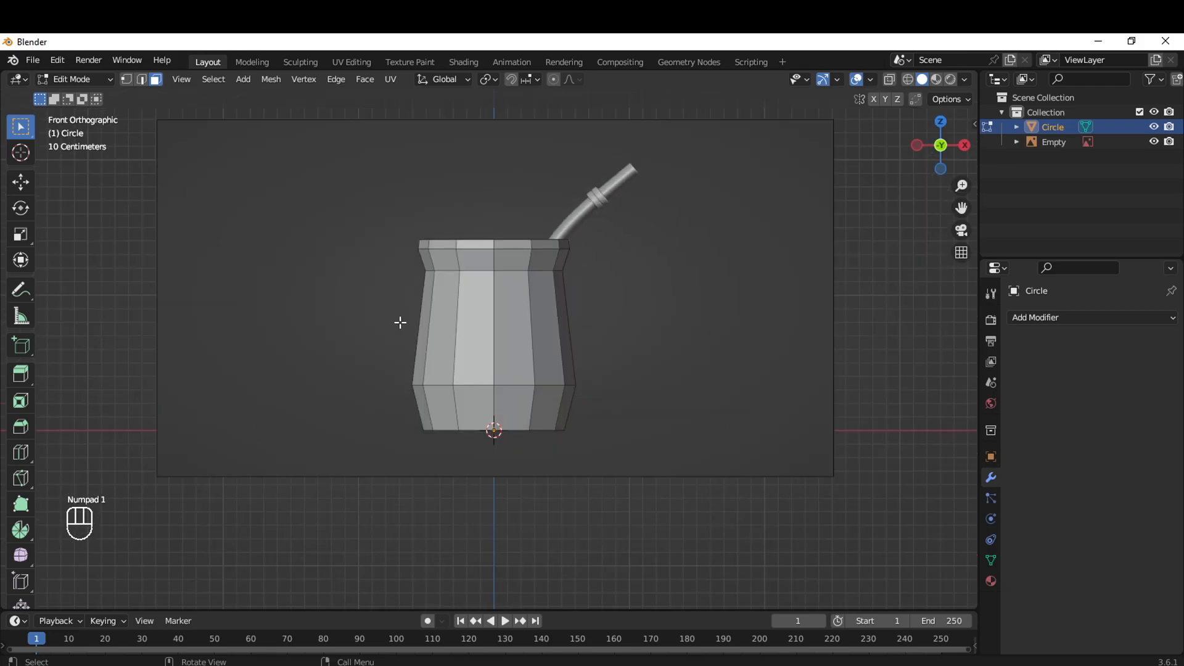
{"action": "scroll", "coordinate": [576, 259], "scroll_direction": "up", "scroll_amount": 3}
{"action": "scroll", "coordinate": [716, 384], "scroll_direction": "down", "scroll_amount": 2}
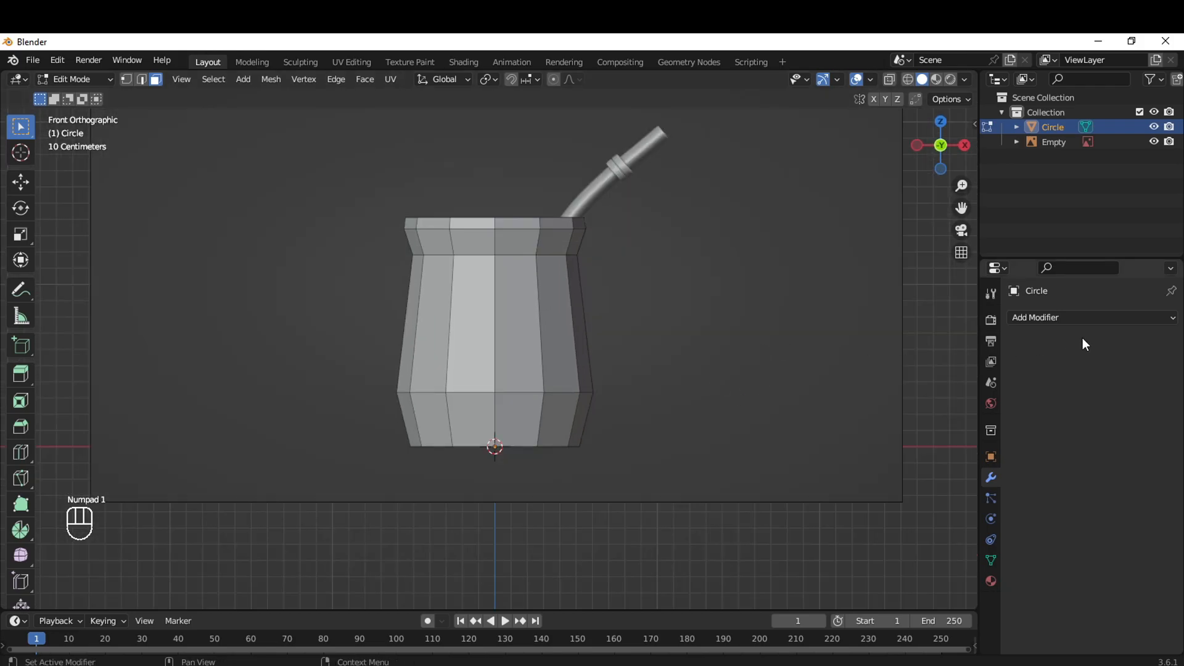
{"action": "left_click", "coordinate": [1075, 320]}
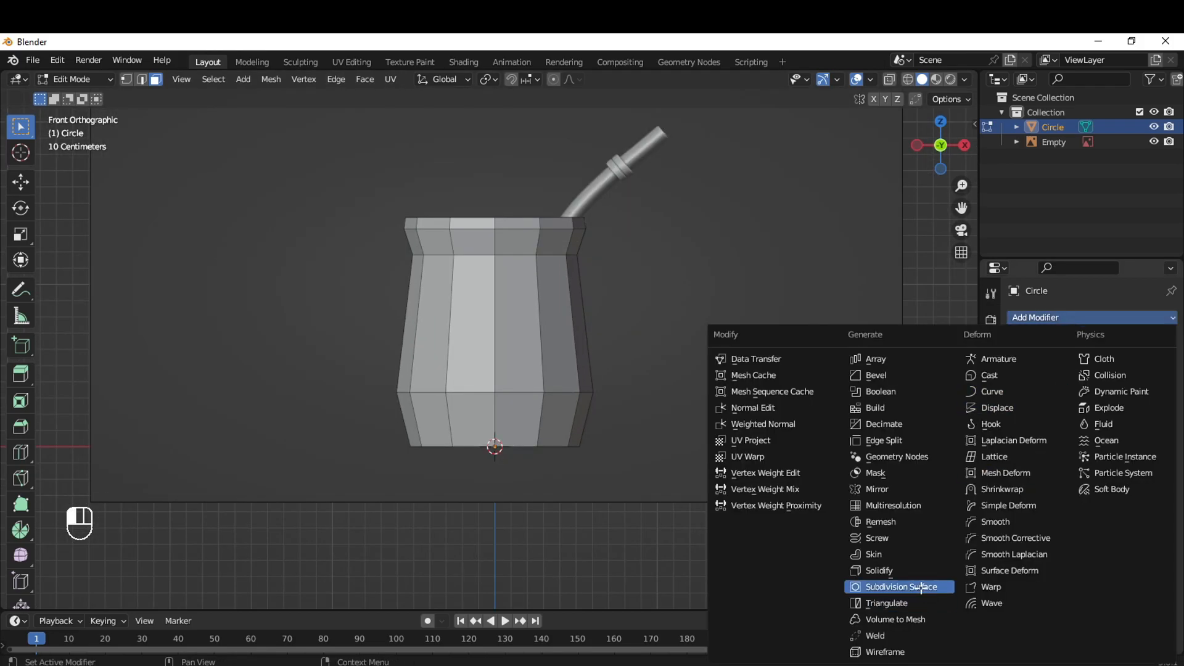
{"action": "left_click", "coordinate": [901, 587]}
{"action": "left_click", "coordinate": [1152, 382]}
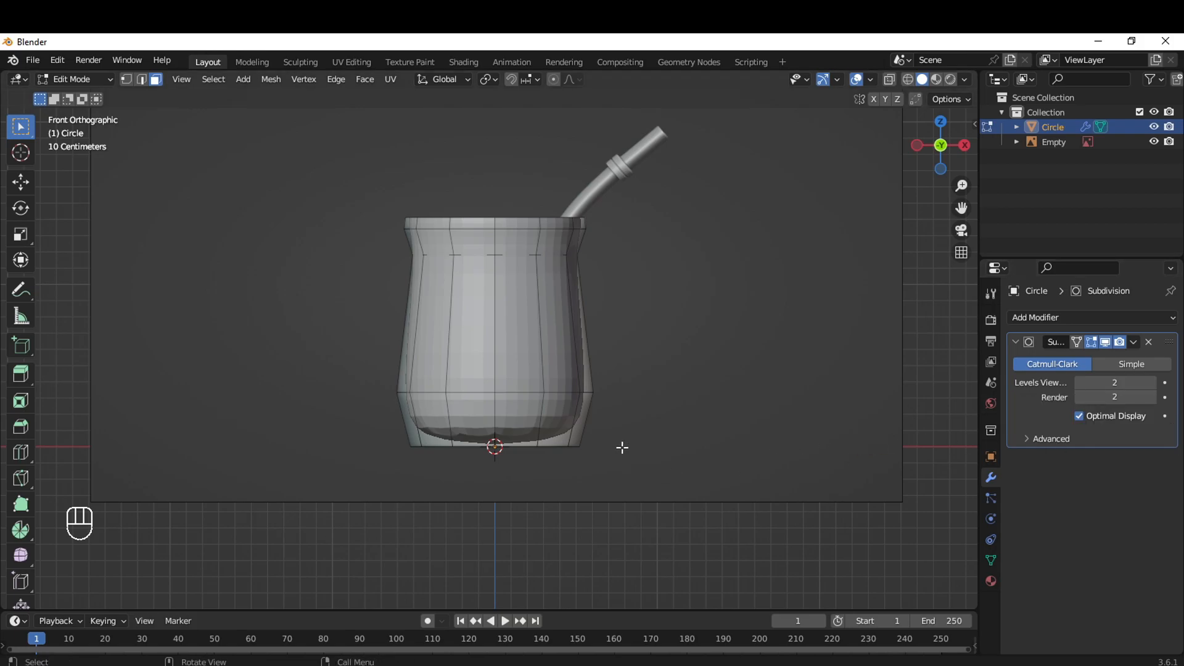
Return to Object Mode and apply Shade Smooth to the cup
{"action": "key", "text": "Tab"}
{"action": "right_click", "coordinate": [517, 383]}
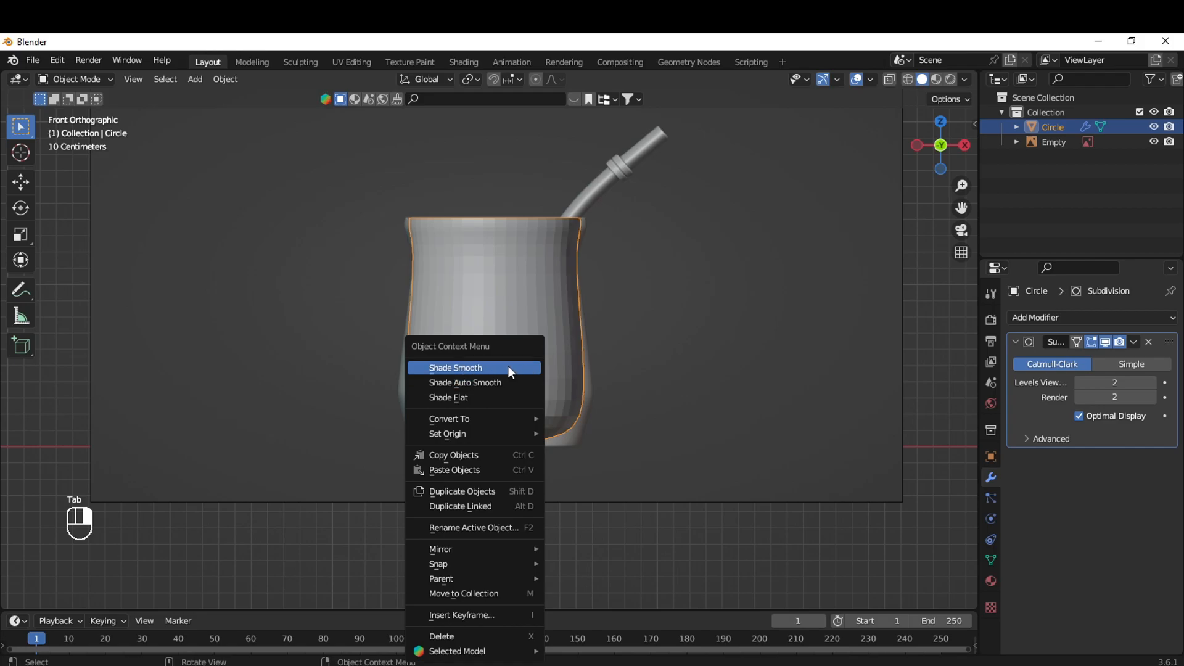
{"action": "left_click", "coordinate": [508, 366]}
{"action": "right_click", "coordinate": [486, 306]}
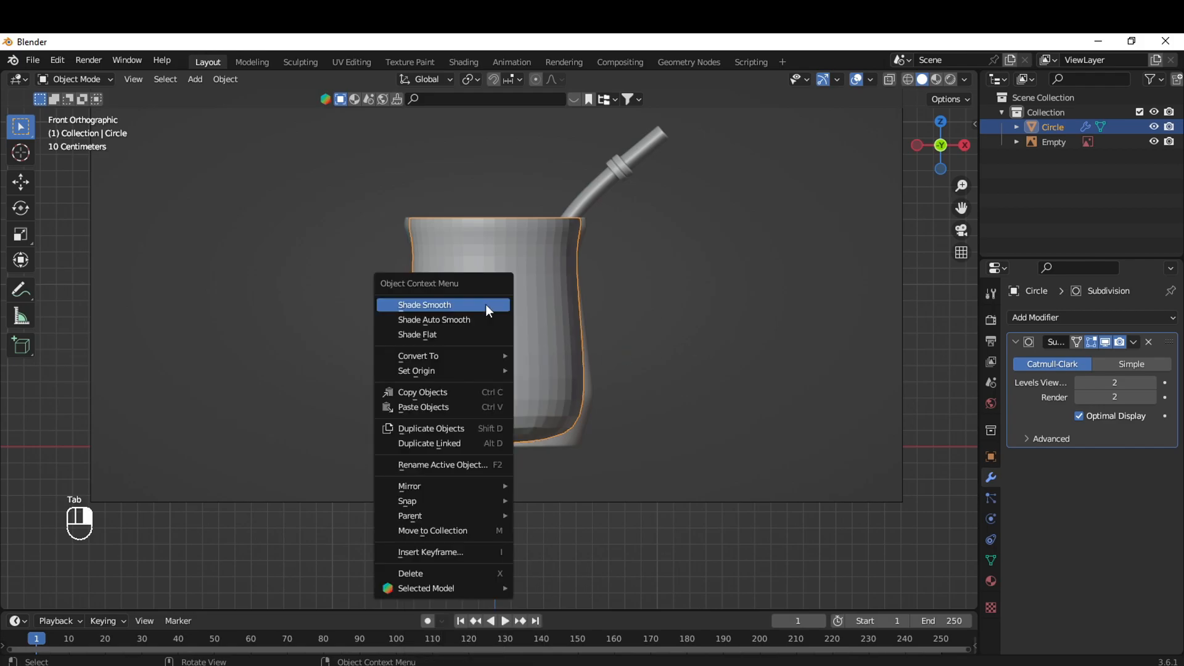
{"action": "left_click", "coordinate": [449, 305]}
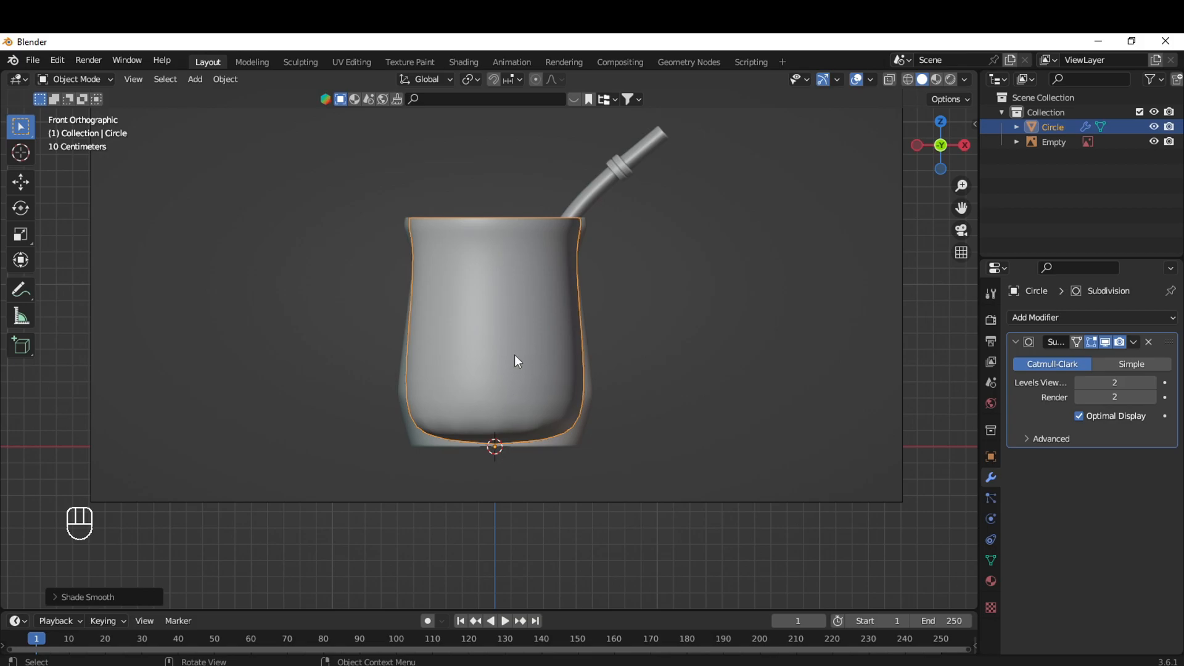
In Edit Mode, add a loop cut and slide it down close to the cup's base edge
{"action": "scroll", "coordinate": [517, 361], "scroll_direction": "up", "scroll_amount": 2}
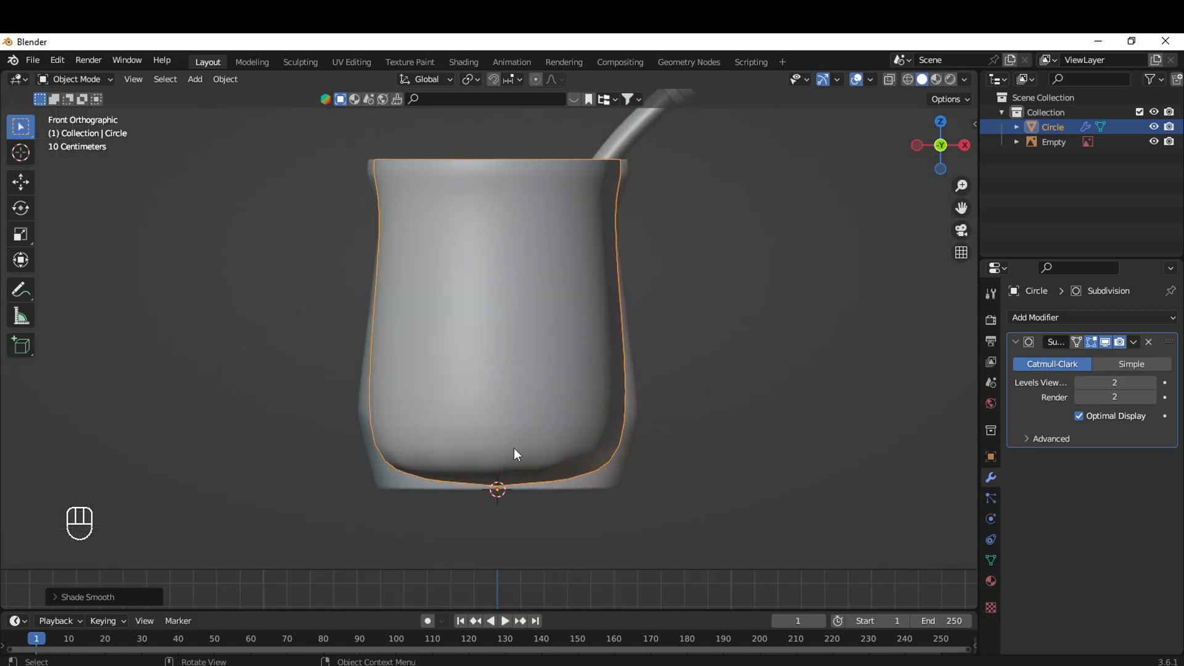
{"action": "key", "text": "Tab"}
{"action": "key", "text": "ctrl+r"}
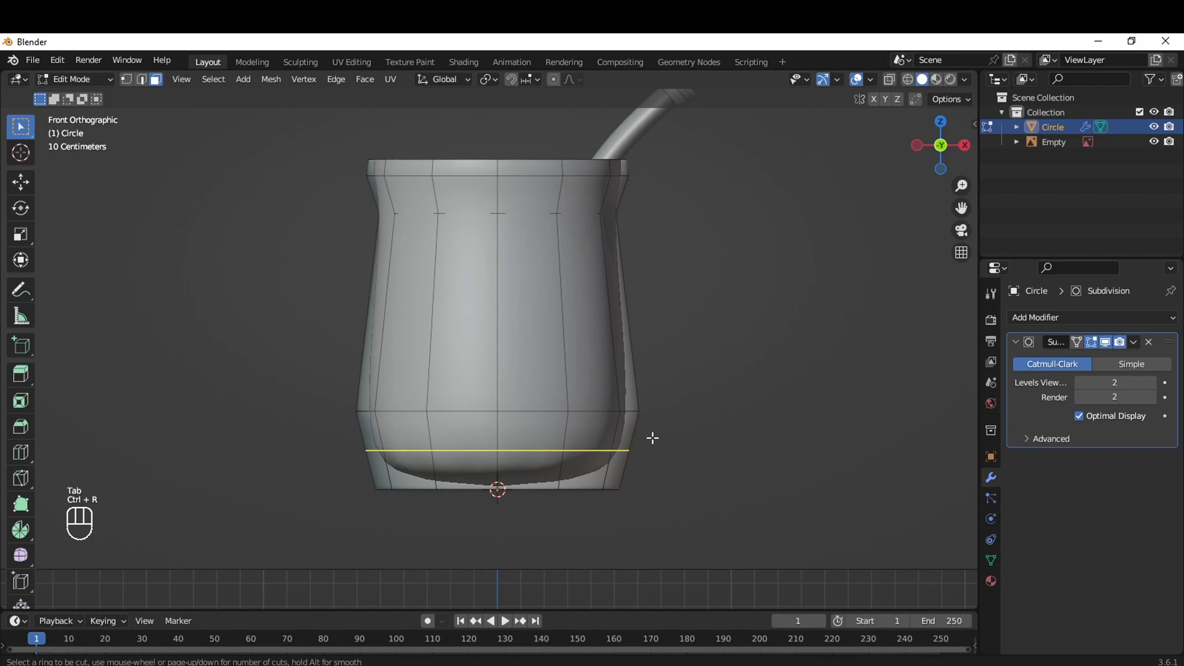
{"action": "left_click", "coordinate": [653, 438]}
{"action": "left_click", "coordinate": [649, 470]}
Inset the cup's bottom face to sharpen the edge of the base
{"action": "key", "text": "3"}
{"action": "left_click", "coordinate": [583, 478]}
{"action": "key", "text": "i"}
{"action": "mouse_move", "coordinate": [649, 470]}
{"action": "middle_mouse_down"}
{"action": "mouse_move", "coordinate": [654, 419]}
{"action": "mouse_move", "coordinate": [638, 462]}
{"action": "middle_mouse_up"}
{"action": "left_click", "coordinate": [708, 449]}
{"action": "key", "text": "i"}
{"action": "left_click", "coordinate": [617, 470]}
In front view, add supporting loop cuts just above and below the cup's widest ring
{"action": "key", "text": "Tab"}
{"action": "key", "text": "Tab"}
{"action": "key", "text": "KP_1"}
{"action": "key", "text": "ctrl+r"}
{"action": "left_click", "coordinate": [568, 452]}
{"action": "left_click", "coordinate": [573, 430]}
Add supporting loop cuts just above and below the neck ring and return to Object Mode
{"action": "key", "text": "ctrl+r"}
{"action": "left_click", "coordinate": [583, 222]}
{"action": "left_click", "coordinate": [553, 185]}
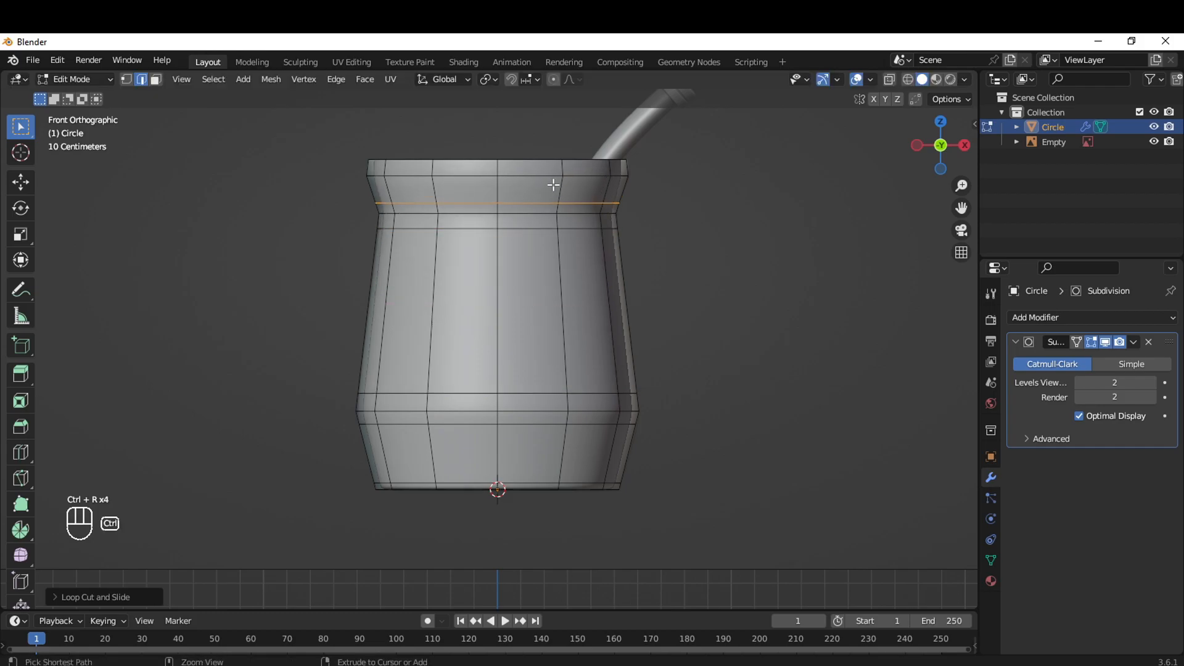
{"action": "key", "text": "Tab"}
Examine the smoothed cup's outside, interior and wall thickness from several angles
{"action": "middle_click_drag", "start_coordinate": [709, 364], "coordinate": [776, 489]}
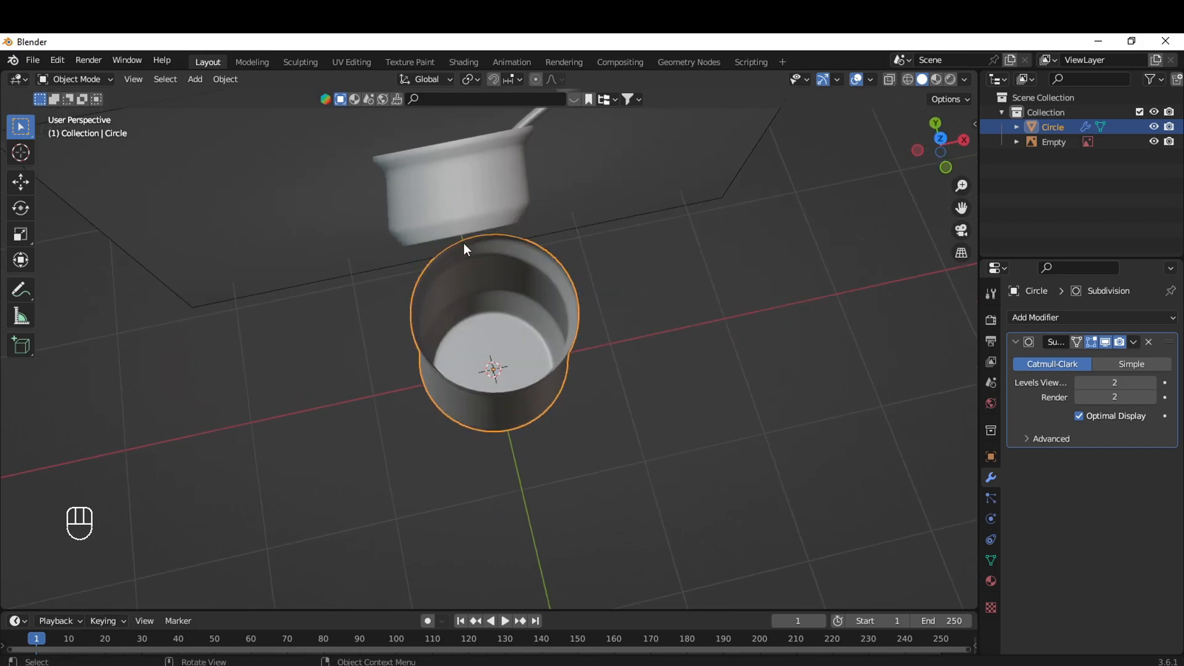
{"action": "middle_click_drag", "start_coordinate": [663, 354], "coordinate": [622, 276]}
{"action": "scroll", "coordinate": [432, 302], "scroll_direction": "up", "scroll_amount": 5}
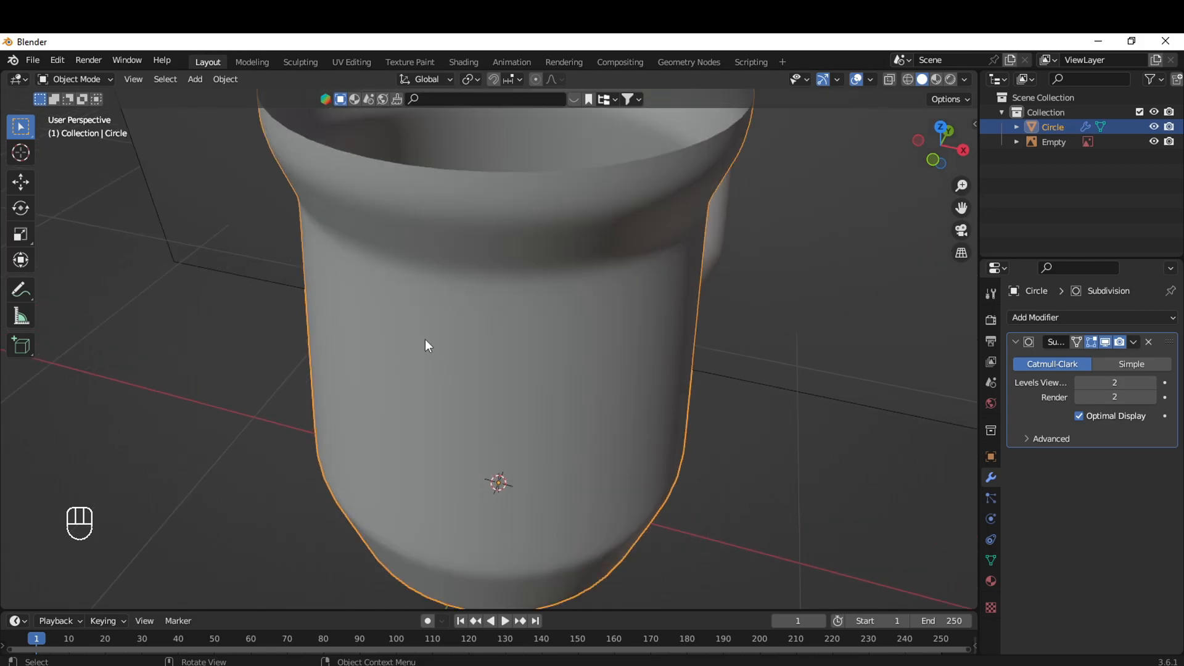
{"action": "middle_click_drag", "start_coordinate": [424, 340], "coordinate": [396, 448]}
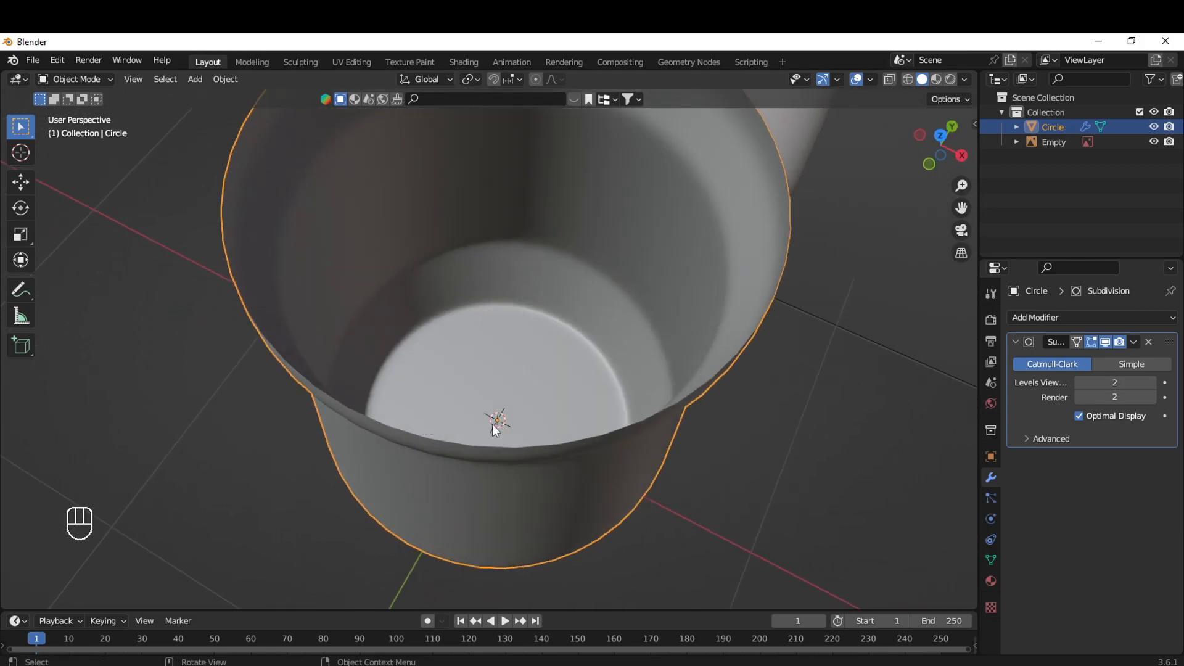
{"action": "scroll", "coordinate": [642, 398], "scroll_direction": "down", "scroll_amount": 4}
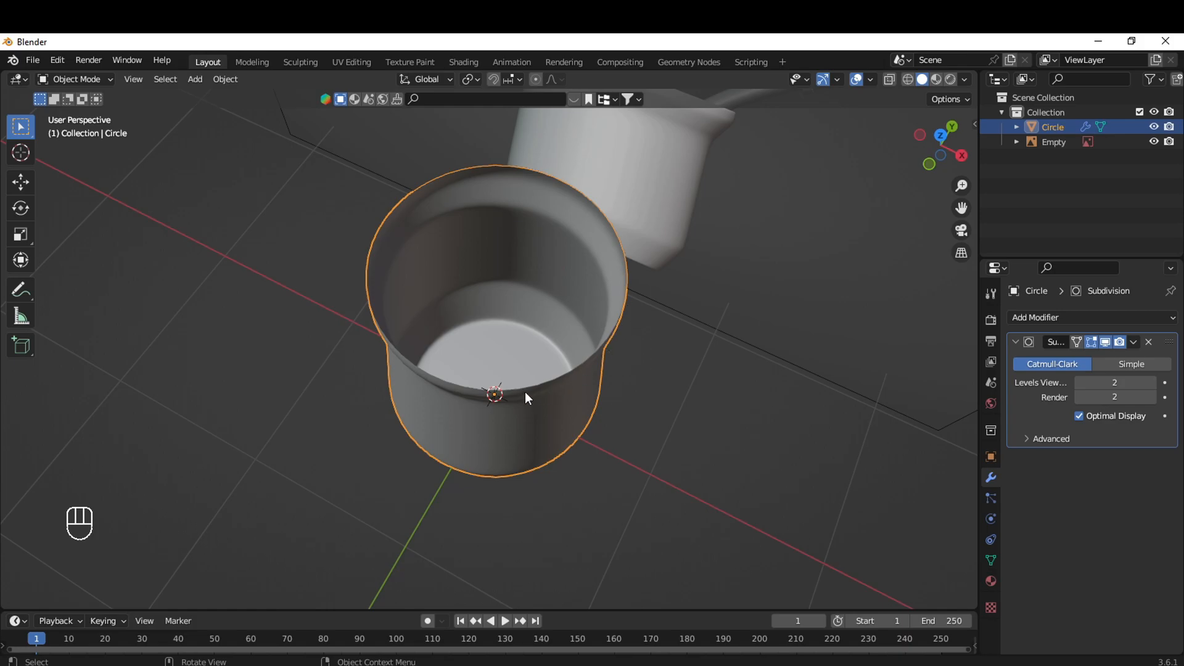
{"action": "scroll", "coordinate": [571, 491], "scroll_direction": "down", "scroll_amount": 5}
{"action": "middle_click_drag", "start_coordinate": [571, 491], "coordinate": [627, 409]}
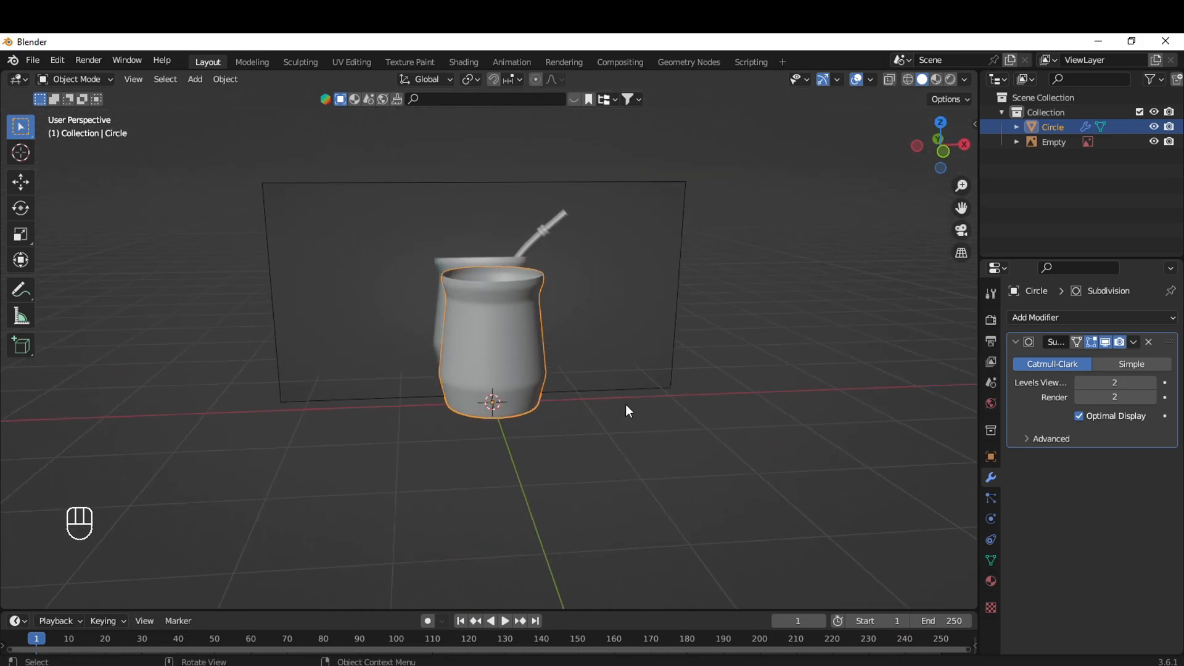
{"action": "scroll", "coordinate": [626, 409], "scroll_direction": "up", "scroll_amount": 3}
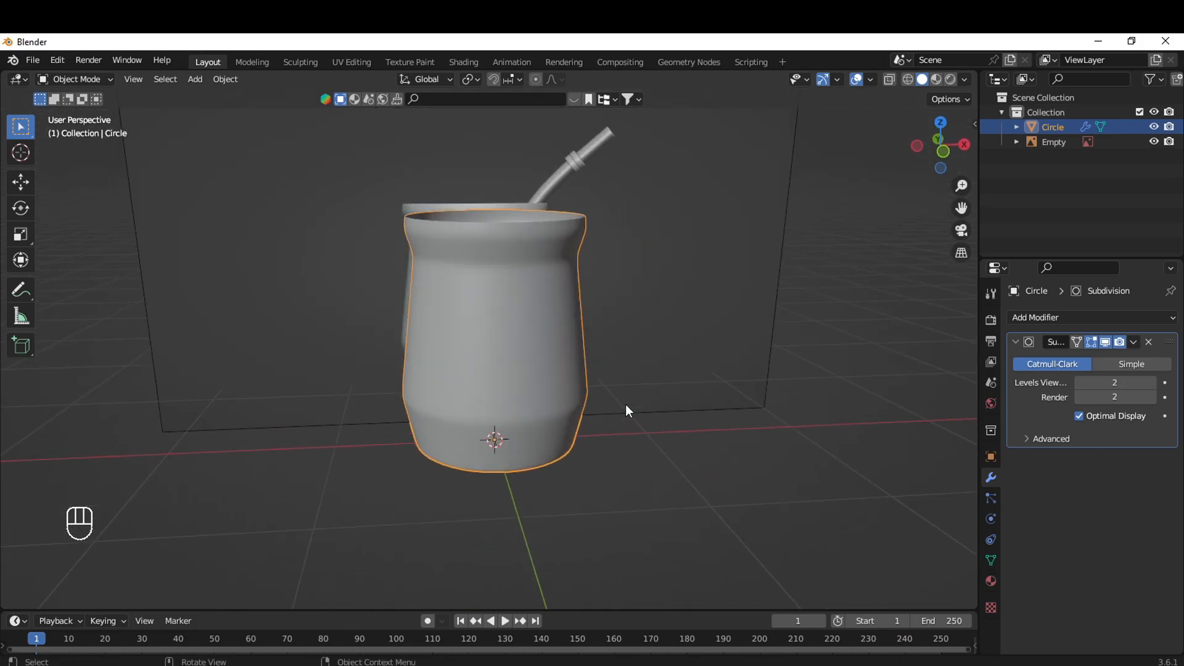
Add a Solidify modifier to the cup with a thickness of 0.038 m
{"action": "left_click", "coordinate": [1043, 323]}
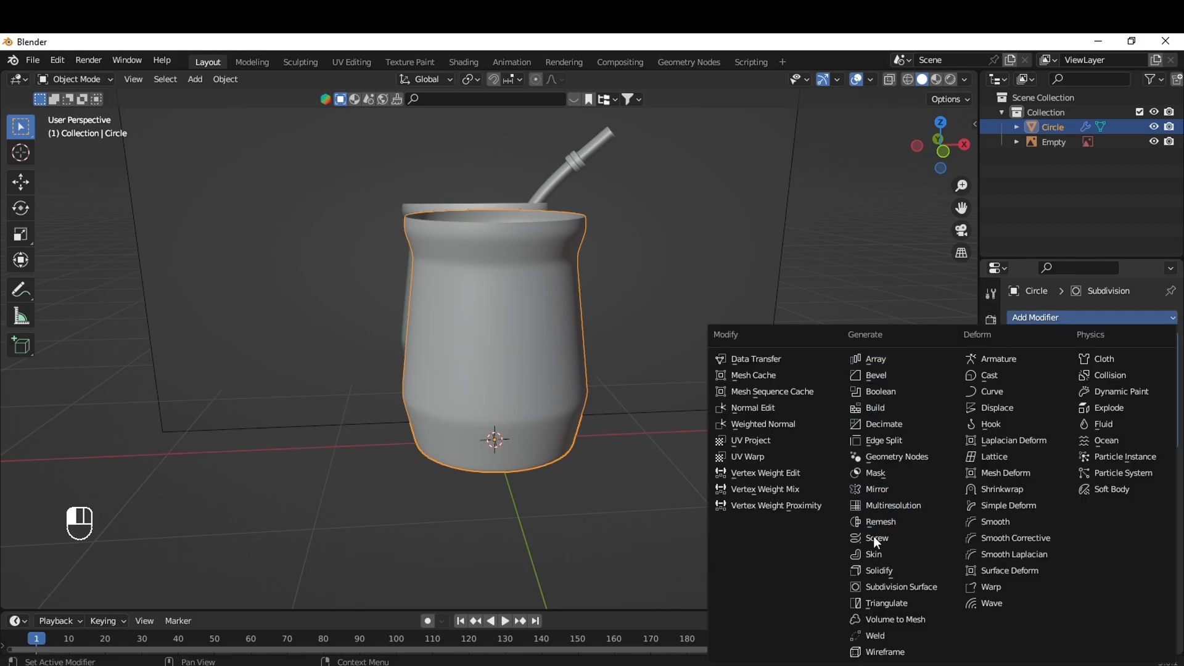
{"action": "left_click", "coordinate": [886, 572]}
{"action": "middle_click_drag", "start_coordinate": [706, 281], "coordinate": [659, 400]}
{"action": "scroll", "coordinate": [638, 393], "scroll_direction": "up", "scroll_amount": 1}
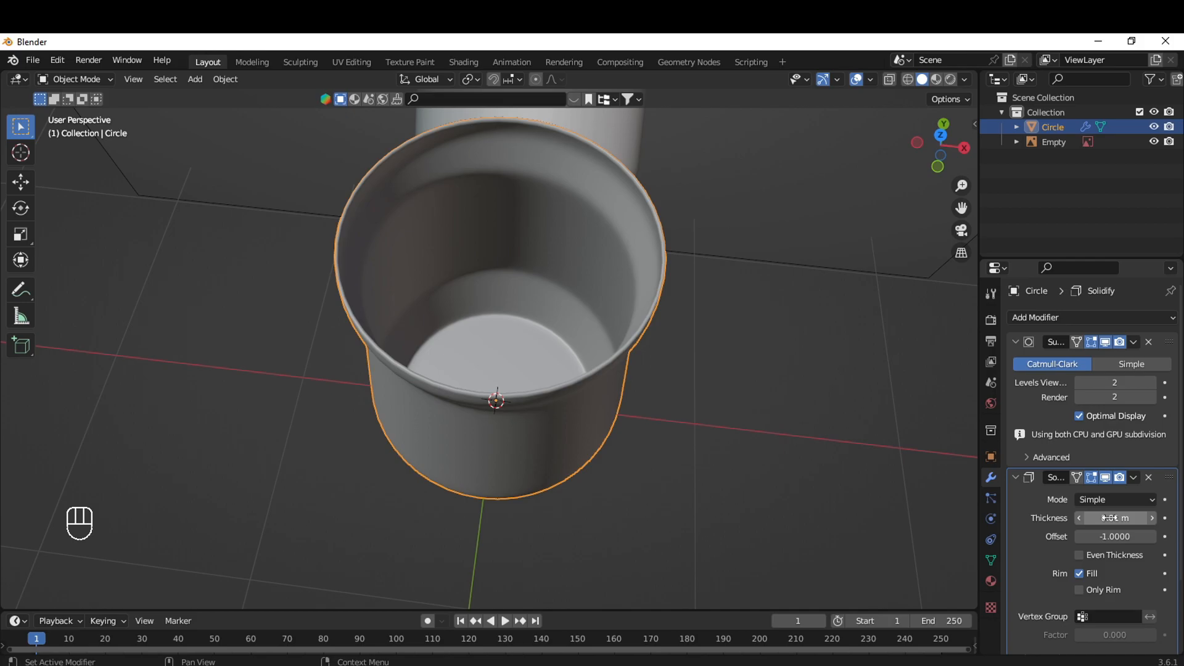
{"action": "mouse_move", "coordinate": [1108, 517]}
{"action": "left_mouse_down"}
{"action": "mouse_move", "coordinate": [1170, 517]}
{"action": "mouse_move", "coordinate": [1115, 518]}
{"action": "left_mouse_up"}
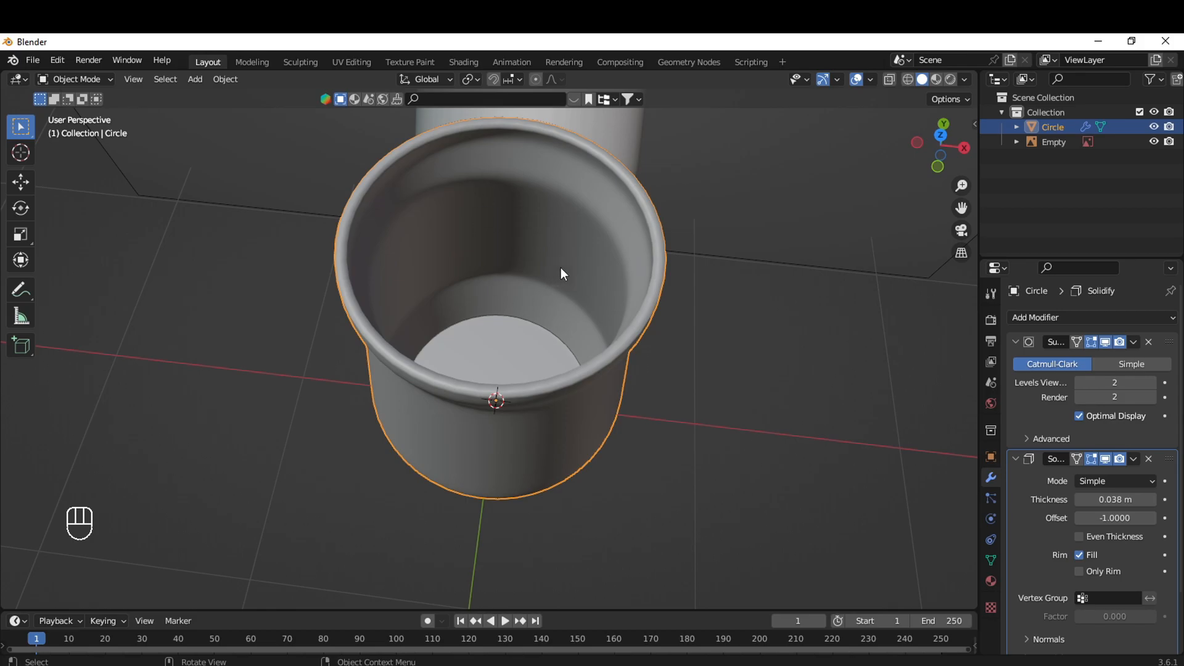
Place the Solidify modifier above the Subdivision modifier in the cup's stack so the rim is smoothed too
{"action": "middle_click_drag", "start_coordinate": [759, 438], "coordinate": [757, 406]}
{"action": "scroll", "coordinate": [761, 392], "scroll_direction": "up", "scroll_amount": 5}
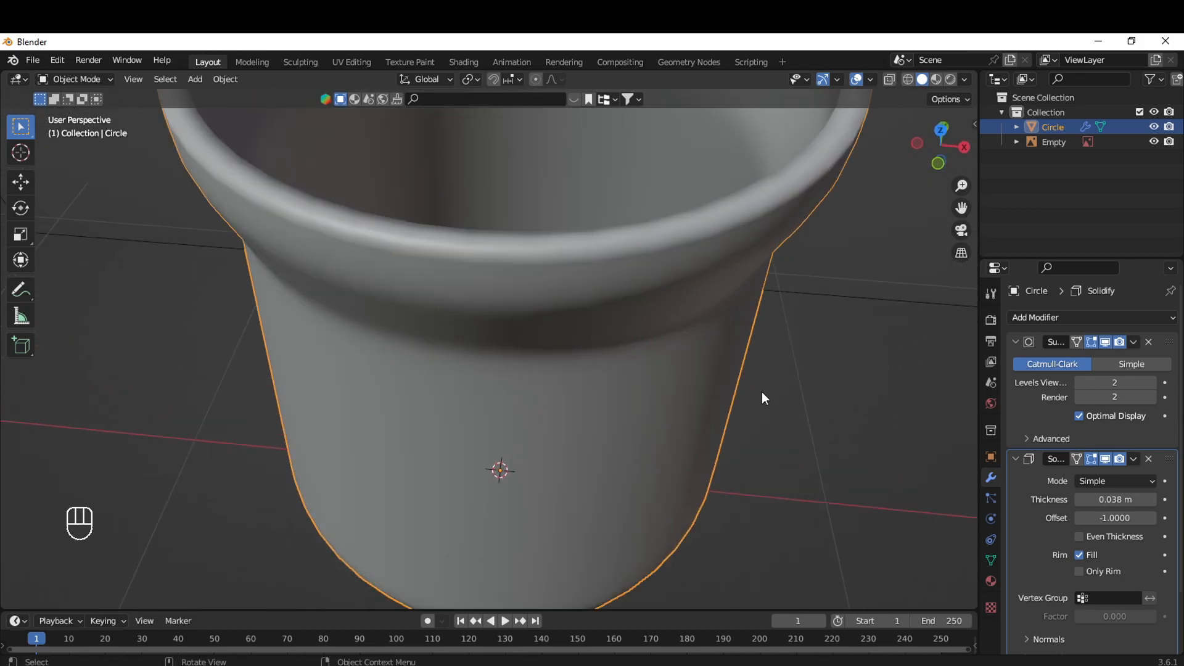
{"action": "middle_click_drag", "start_coordinate": [724, 282], "coordinate": [708, 417], "text": "shift"}
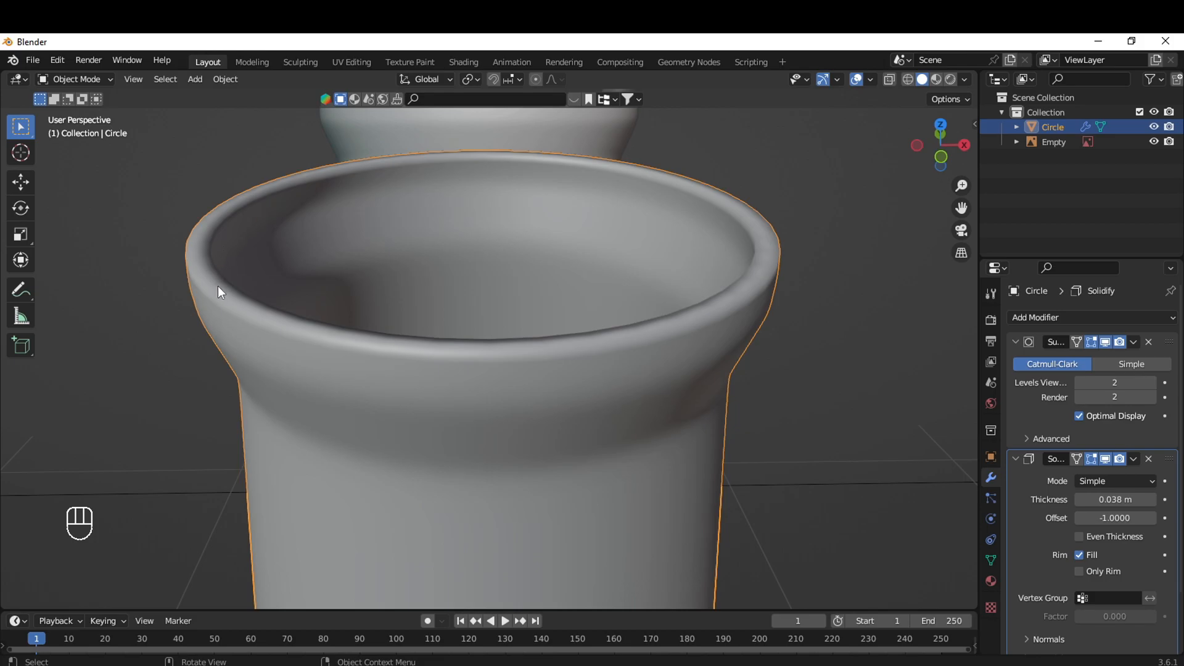
{"action": "middle_click_drag", "start_coordinate": [760, 226], "coordinate": [718, 328]}
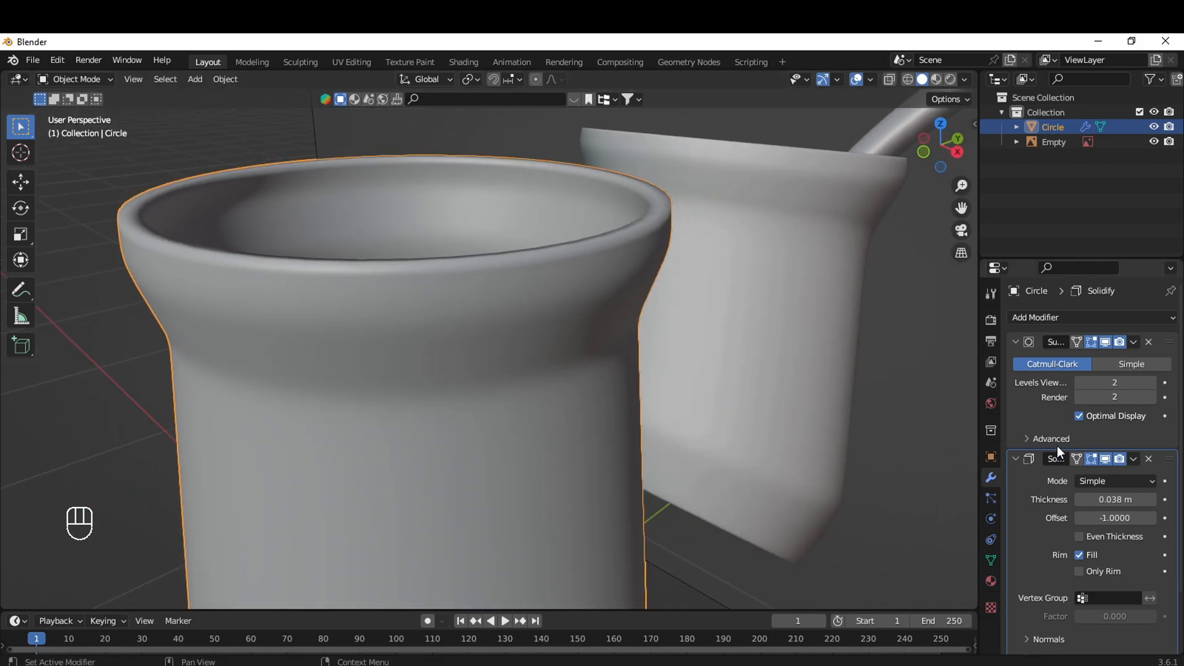
{"action": "left_click_drag", "start_coordinate": [1171, 460], "coordinate": [1165, 305]}
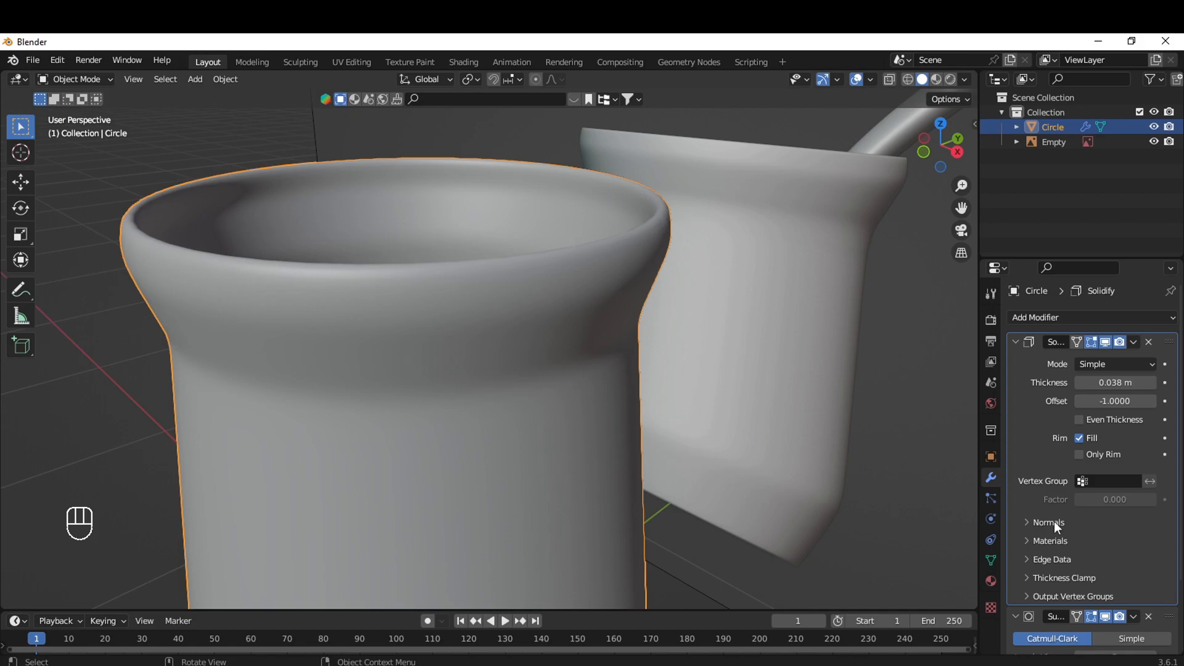
Examine the thickened cup's rim, interior and profile against the reference image from several angles
{"action": "middle_click_drag", "start_coordinate": [678, 487], "coordinate": [625, 305]}
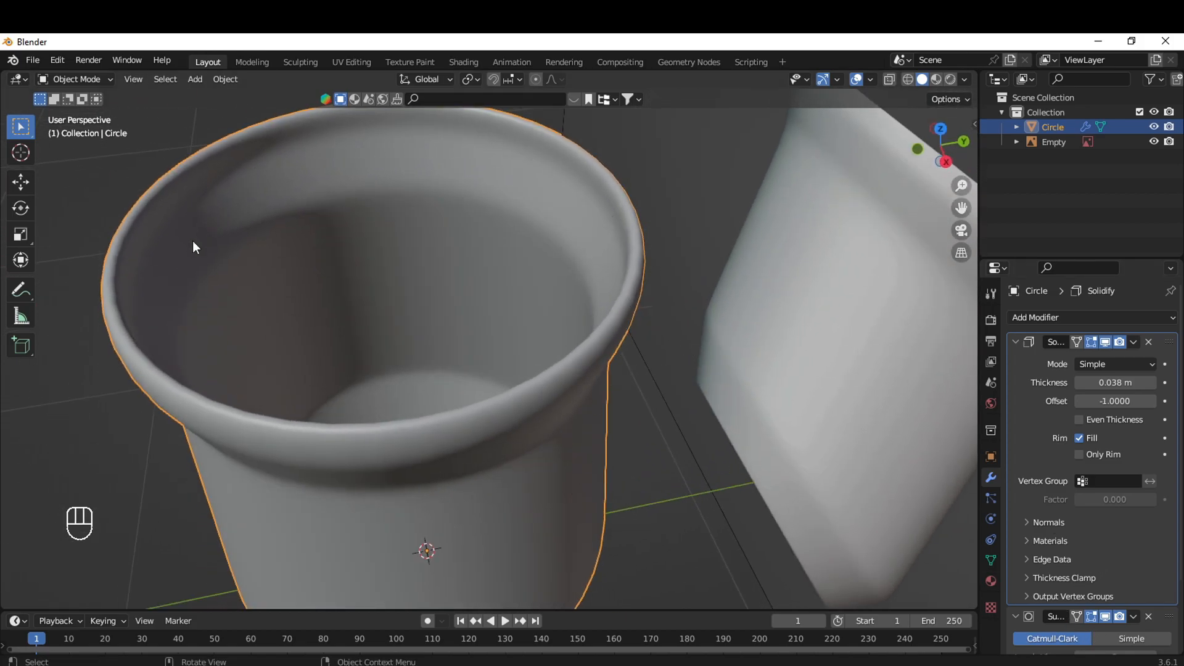
{"action": "scroll", "coordinate": [529, 455], "scroll_direction": "down", "scroll_amount": 5}
{"action": "middle_click_drag", "start_coordinate": [542, 555], "coordinate": [709, 528]}
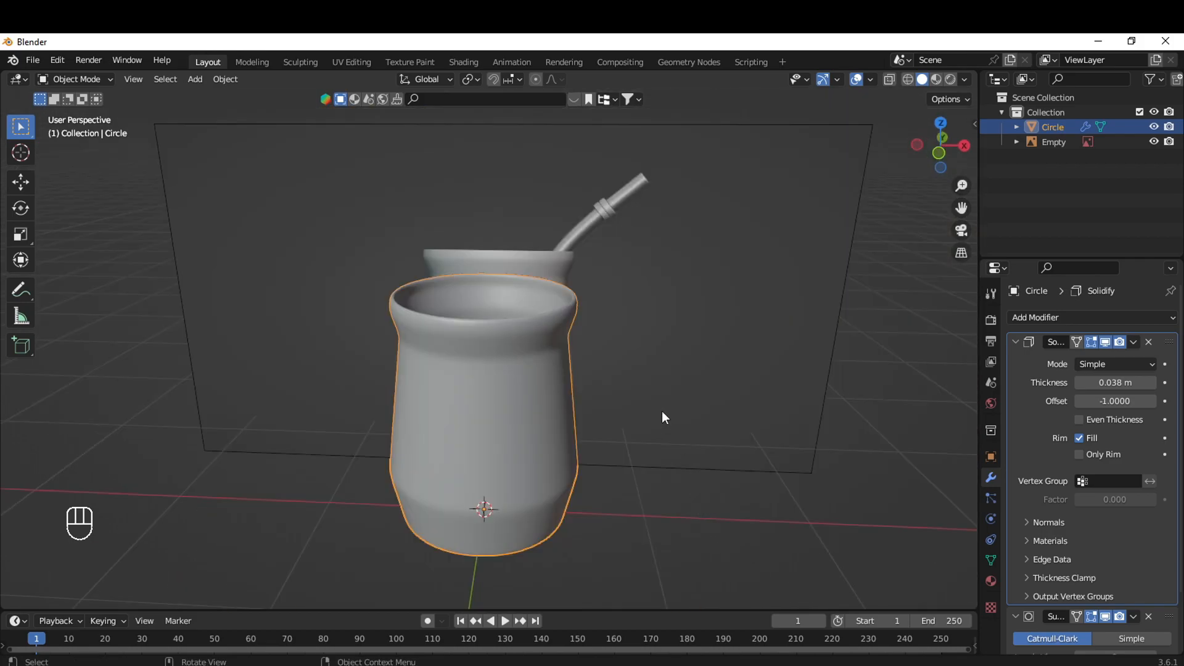
{"action": "middle_click_drag", "start_coordinate": [663, 418], "coordinate": [636, 487]}
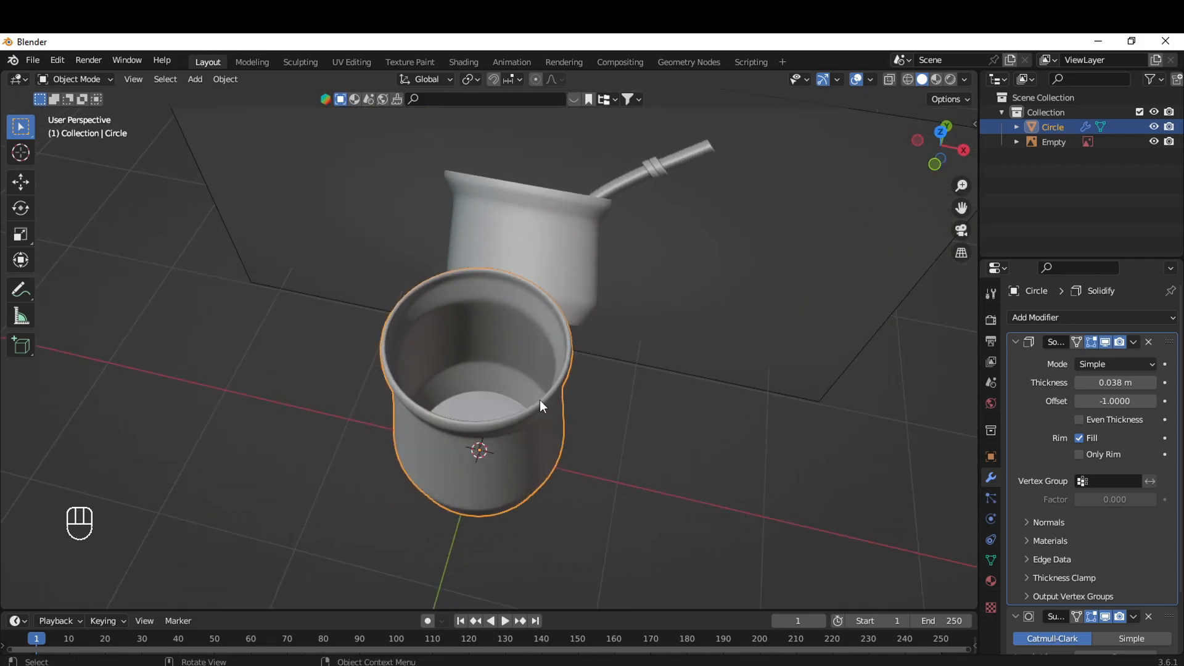
{"action": "middle_click_drag", "start_coordinate": [470, 449], "coordinate": [538, 367]}
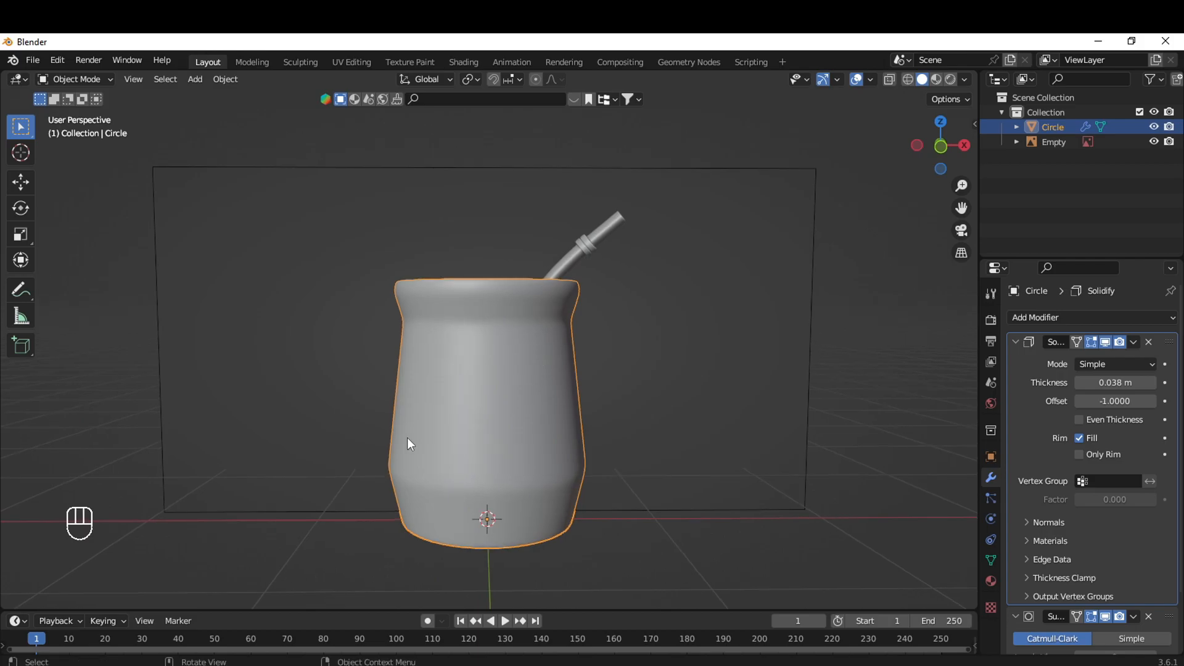
{"action": "middle_click_drag", "start_coordinate": [536, 493], "coordinate": [655, 206]}
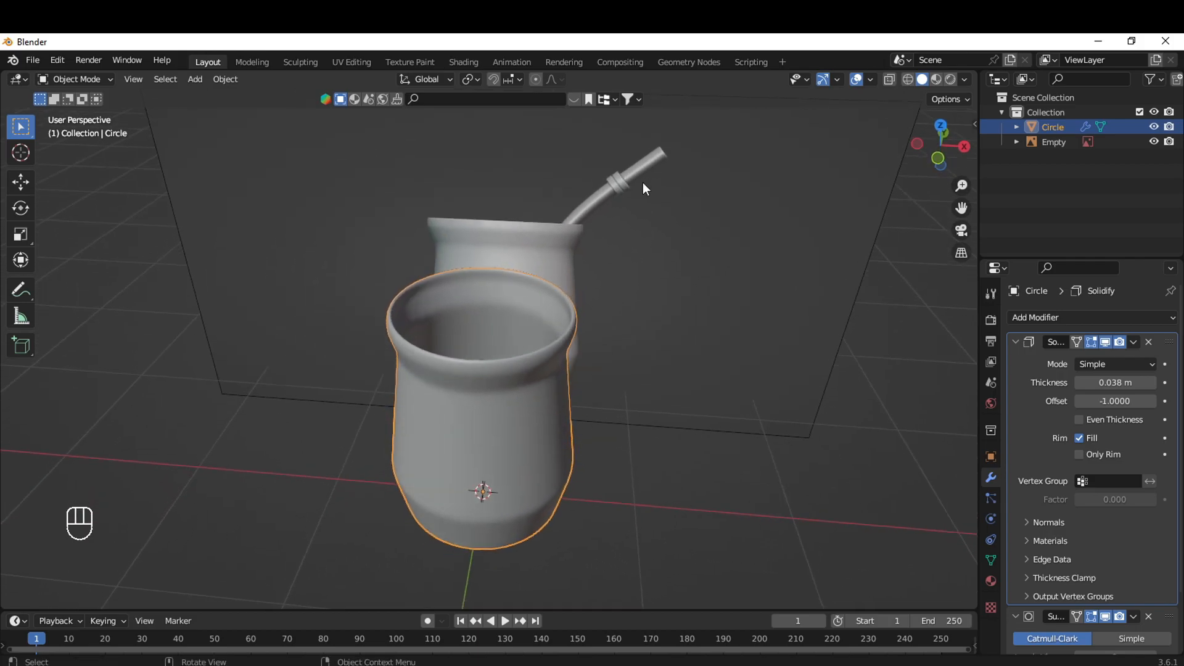
{"action": "middle_click_drag", "start_coordinate": [545, 346], "coordinate": [819, 272]}
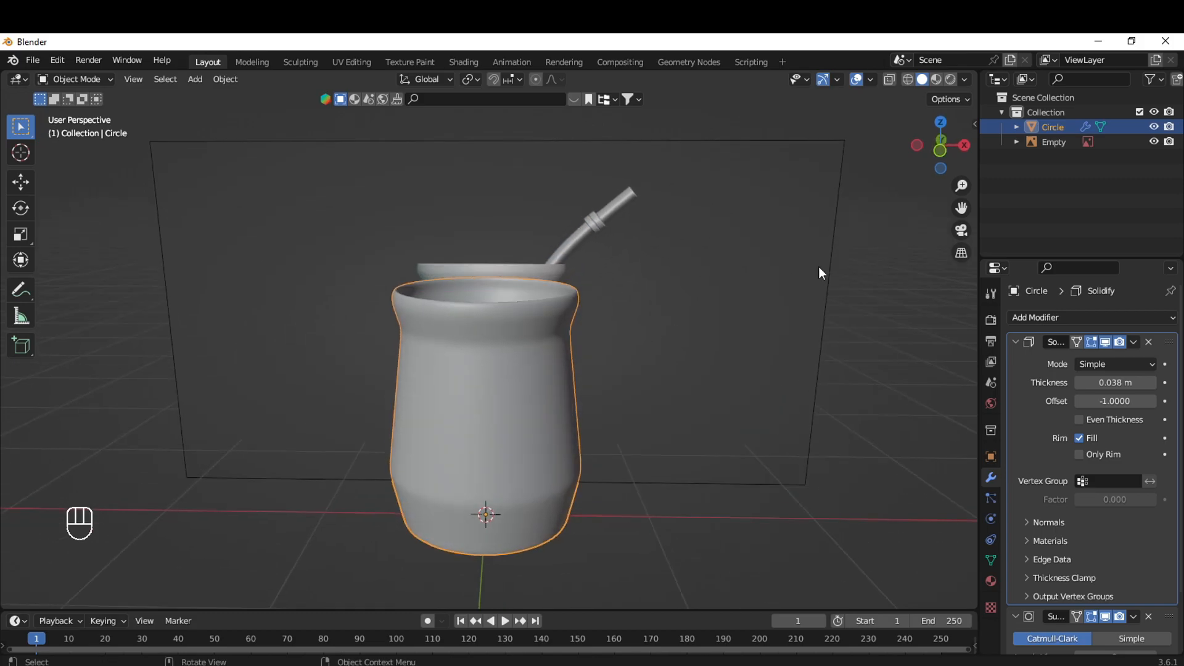
Hide the cup and its reference image, and add the curved straw picture as a reference image in front view
{"action": "left_click", "coordinate": [1153, 126]}
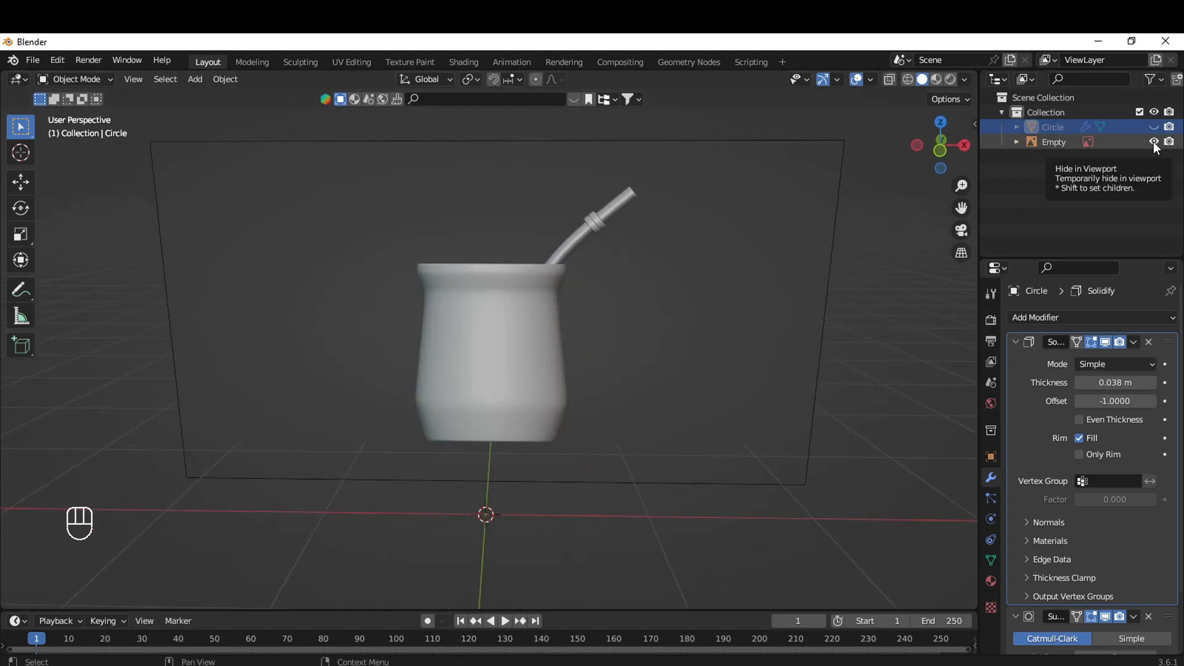
{"action": "left_click", "coordinate": [1154, 142]}
{"action": "middle_click_drag", "start_coordinate": [582, 372], "coordinate": [505, 372]}
{"action": "key", "text": "KP_1"}
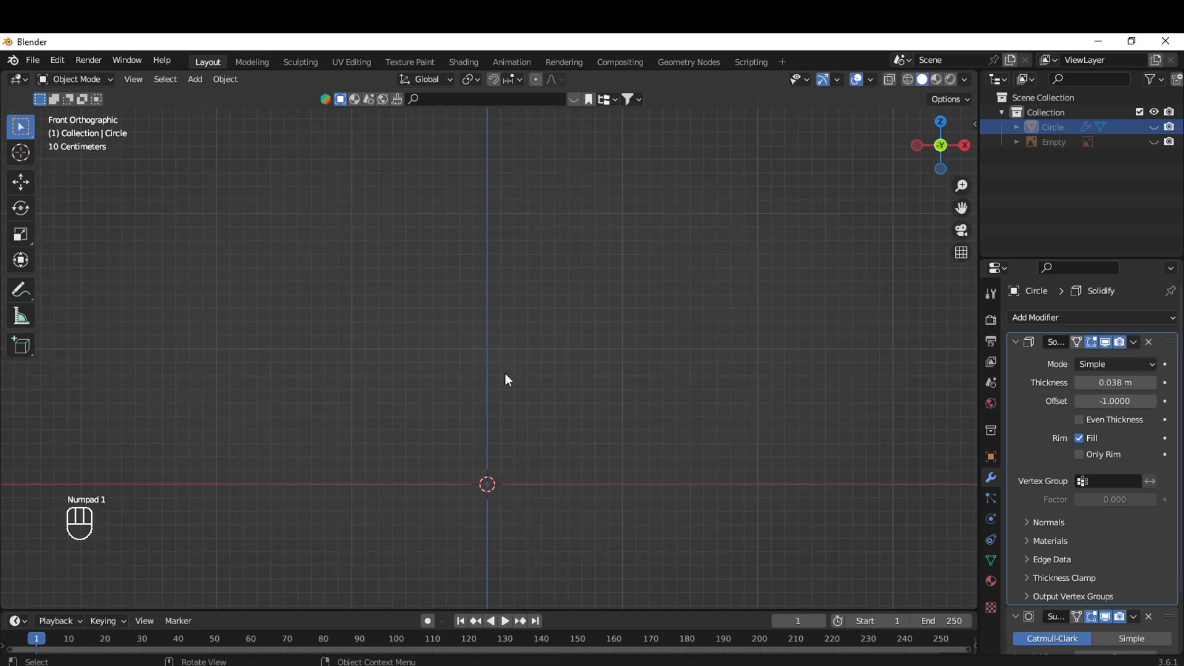
{"action": "key", "text": "shift+a"}
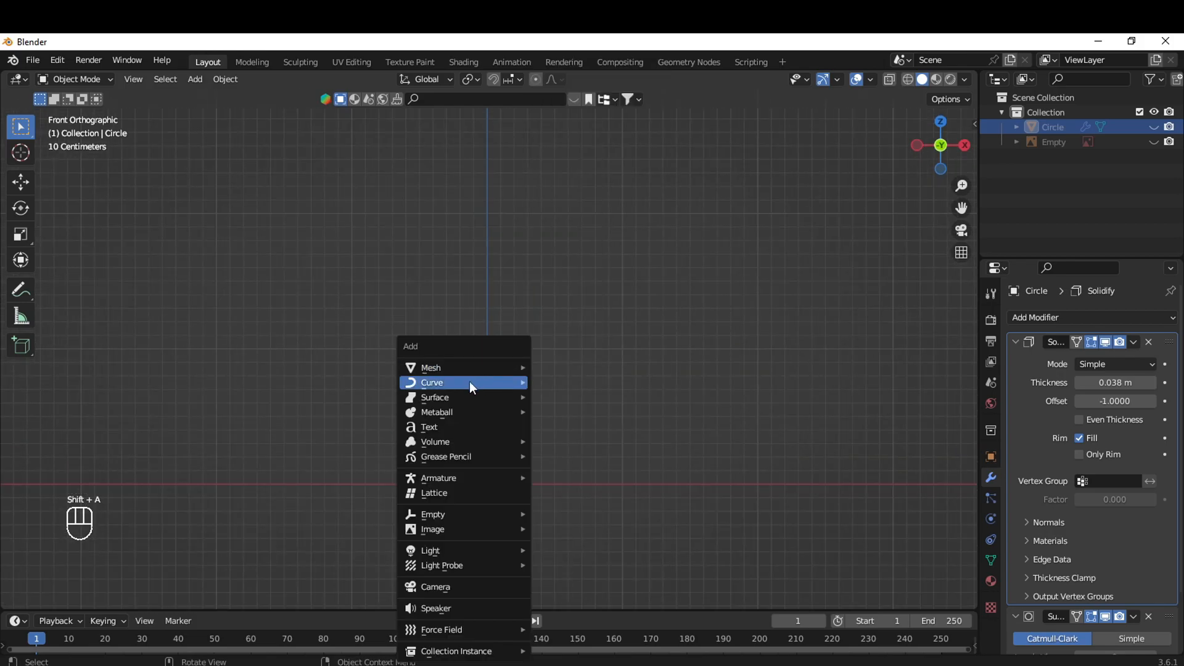
{"action": "mouse_move", "coordinate": [464, 515]}
{"action": "left_click", "coordinate": [586, 516]}
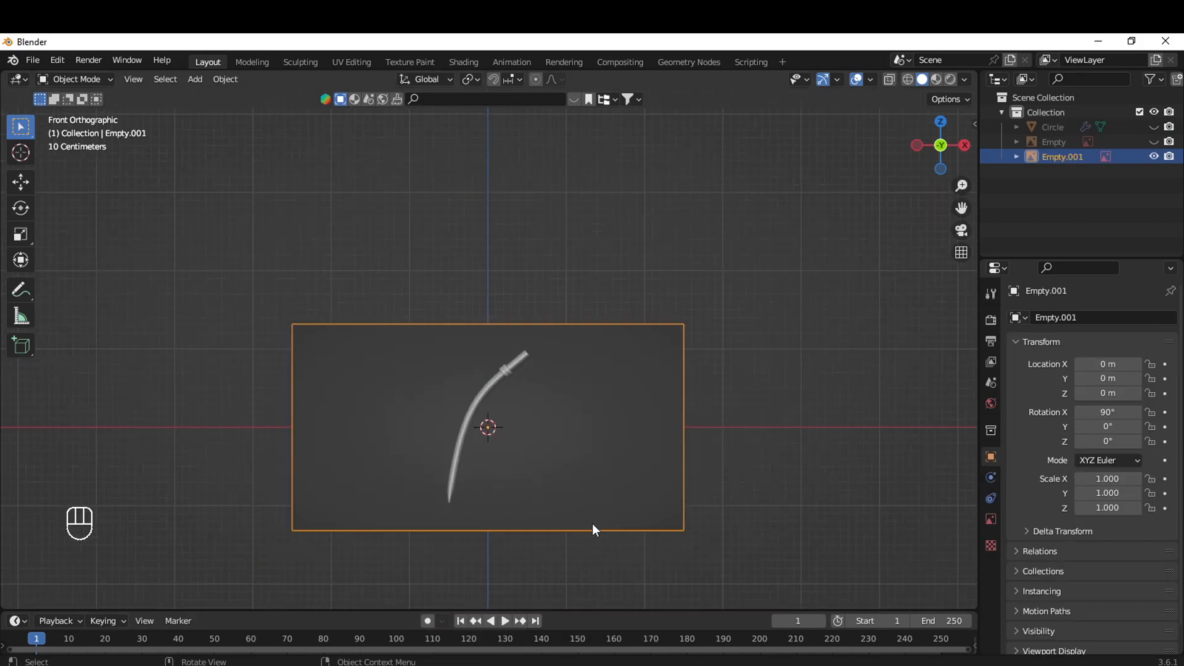
Move the straw reference image to about X 0.495 m, Z 0.965 m so the straw's lower tip sits on the world origin
{"action": "scroll", "coordinate": [591, 517], "scroll_direction": "up", "scroll_amount": 3}
{"action": "middle_click_drag", "start_coordinate": [643, 494], "coordinate": [631, 348], "text": "shift"}
{"action": "scroll", "coordinate": [594, 398], "scroll_direction": "up", "scroll_amount": 3}
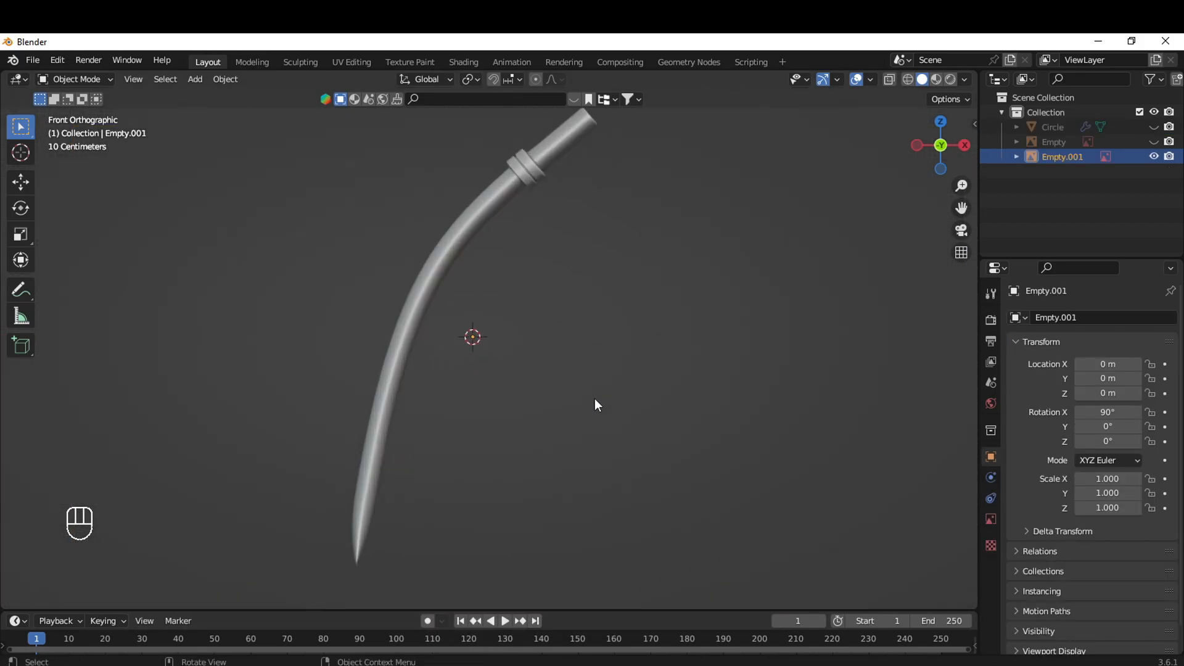
{"action": "scroll", "coordinate": [594, 398], "scroll_direction": "down", "scroll_amount": 2}
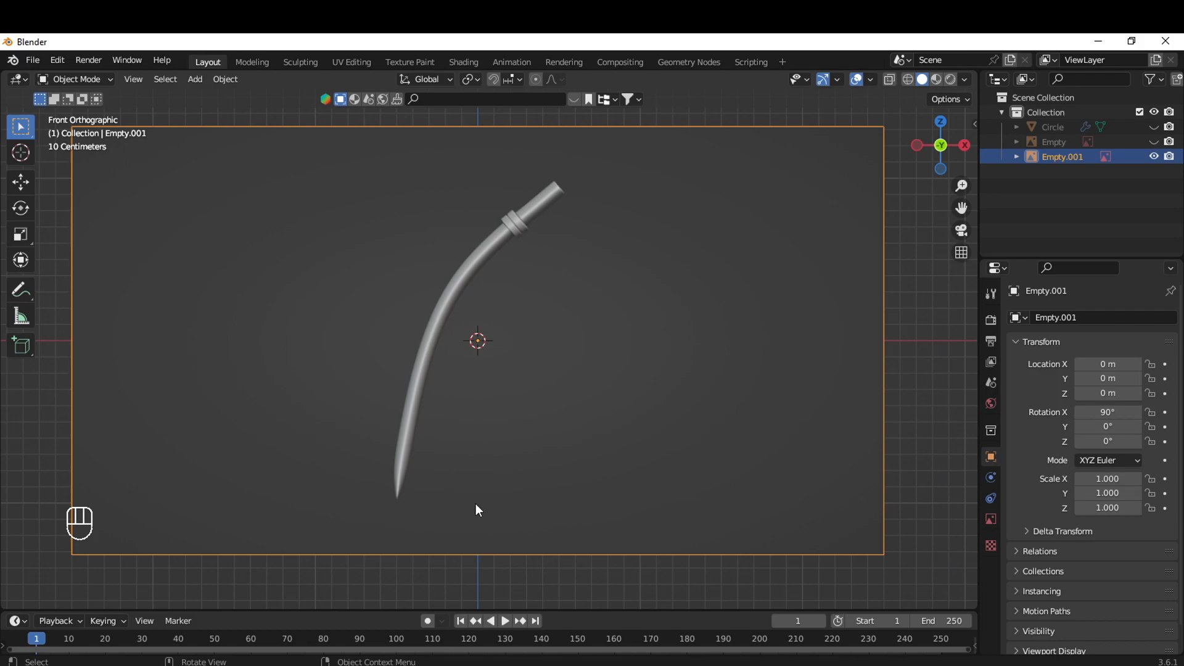
{"action": "key", "text": "g"}
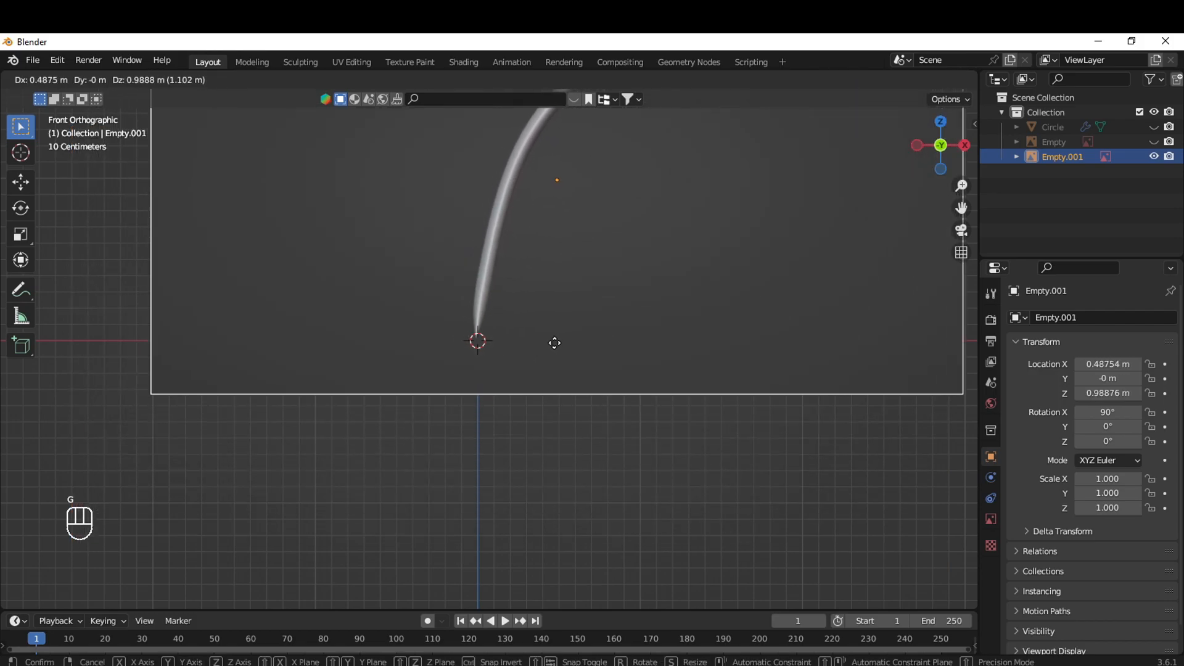
{"action": "key", "text": "shift"}
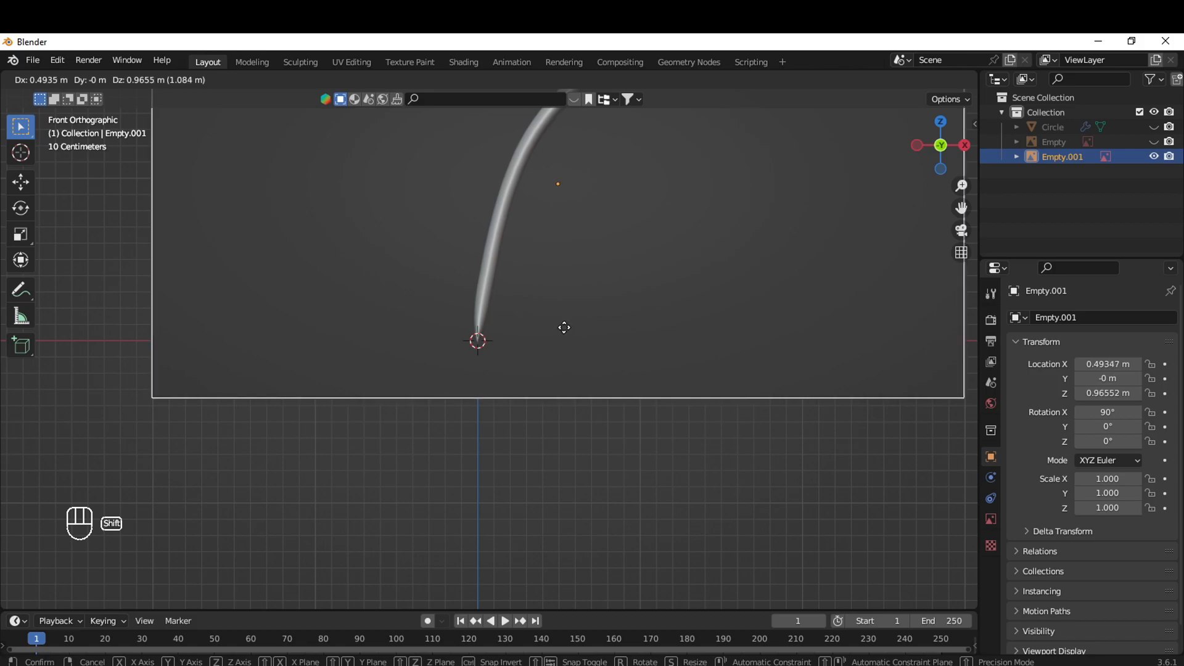
{"action": "left_click", "coordinate": [566, 328]}
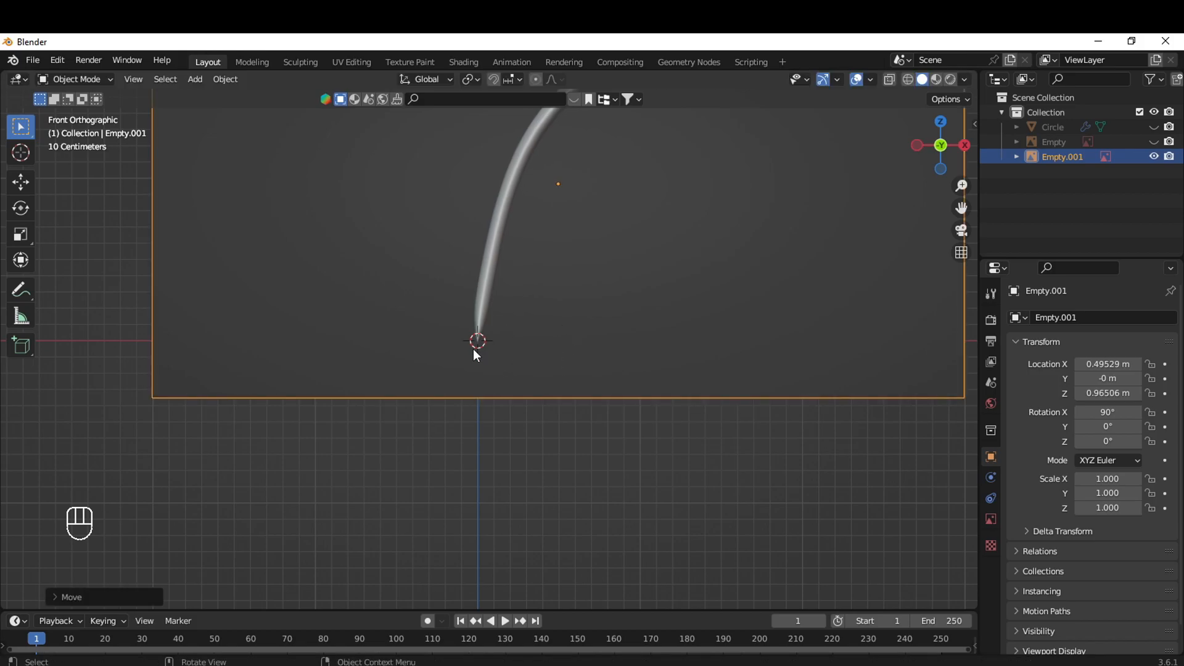
Show the cup to compare its placement with the straw reference, hide it again and return to the whole straw
{"action": "left_click", "coordinate": [1152, 127]}
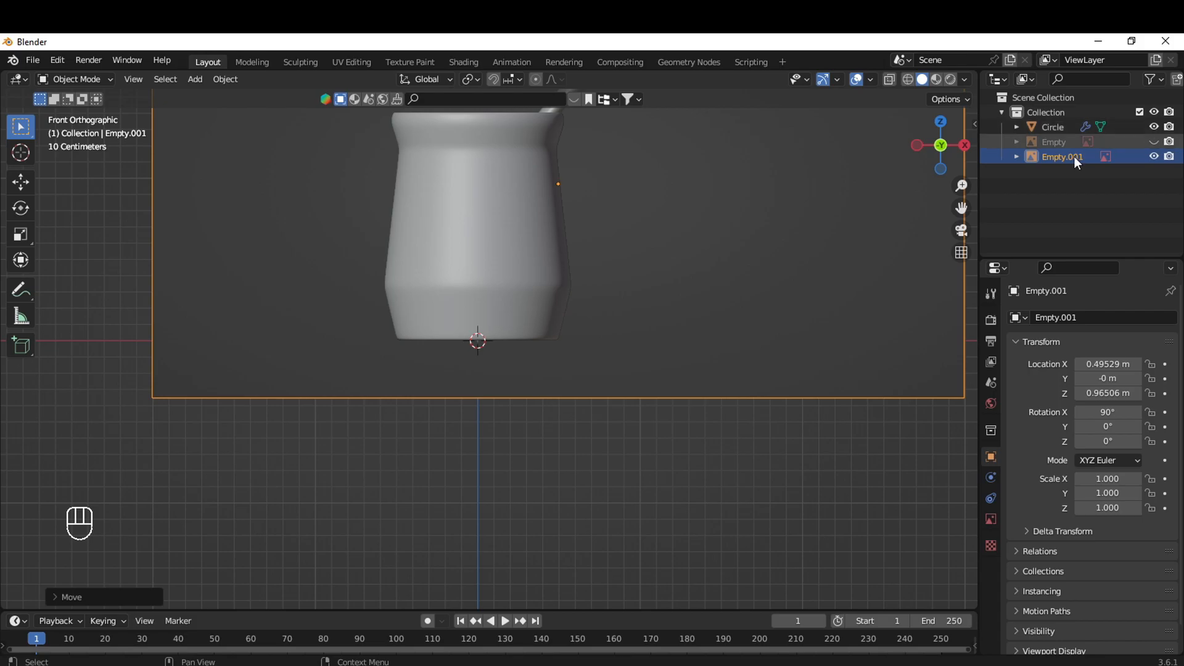
{"action": "middle_click_drag", "start_coordinate": [660, 309], "coordinate": [517, 322]}
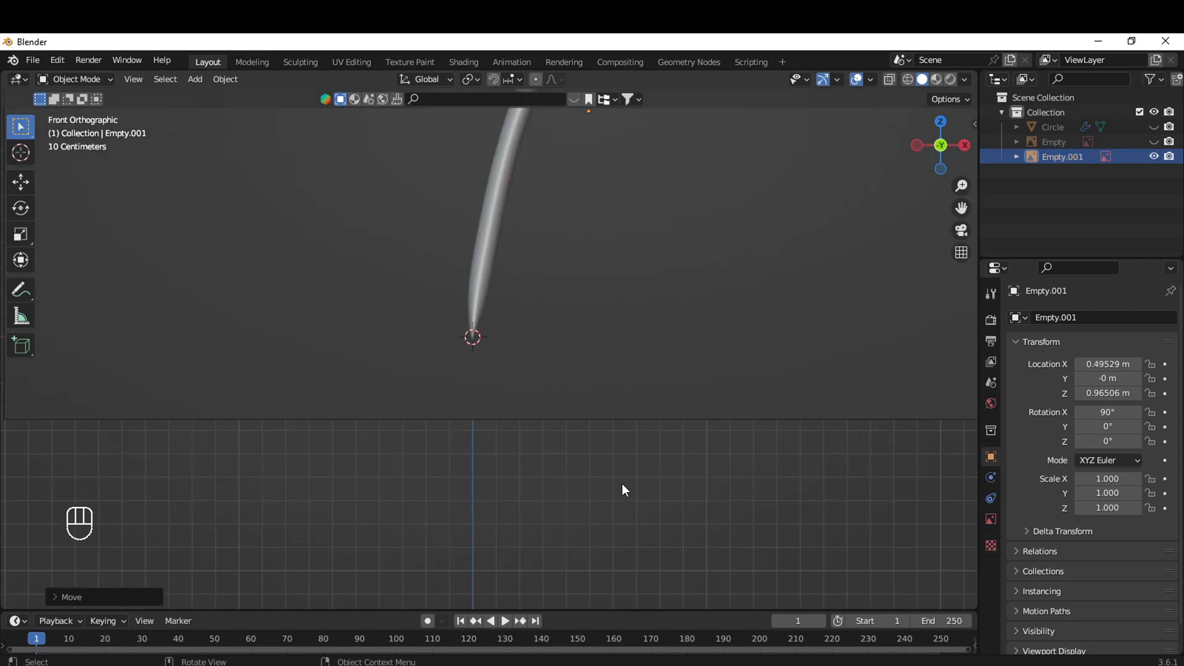
{"action": "scroll", "coordinate": [622, 483], "scroll_direction": "up", "scroll_amount": 1}
{"action": "middle_click_drag", "start_coordinate": [668, 325], "coordinate": [641, 485], "text": "shift"}
{"action": "scroll", "coordinate": [640, 481], "scroll_direction": "down", "scroll_amount": 4}
{"action": "scroll", "coordinate": [639, 473], "scroll_direction": "up", "scroll_amount": 2}
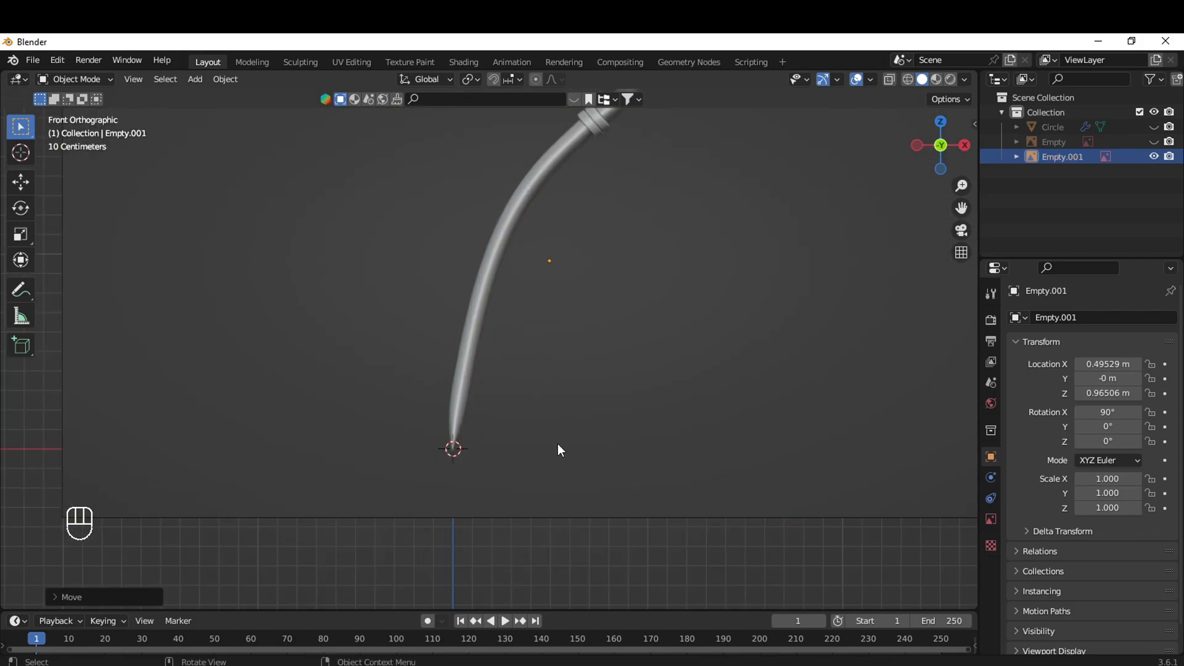
Add a 12-vertex mesh circle with a 1 m radius at the world origin
{"action": "key", "text": "shift+a"}
{"action": "mouse_move", "coordinate": [572, 279]}
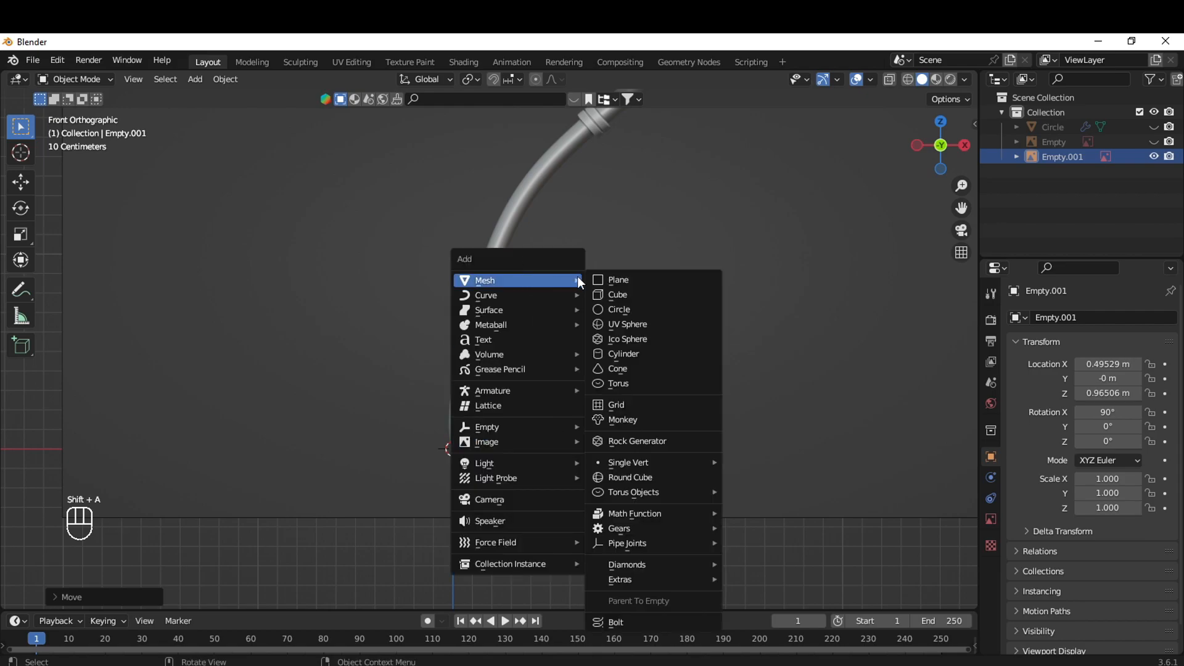
{"action": "left_click", "coordinate": [629, 308]}
{"action": "left_click", "coordinate": [62, 595]}
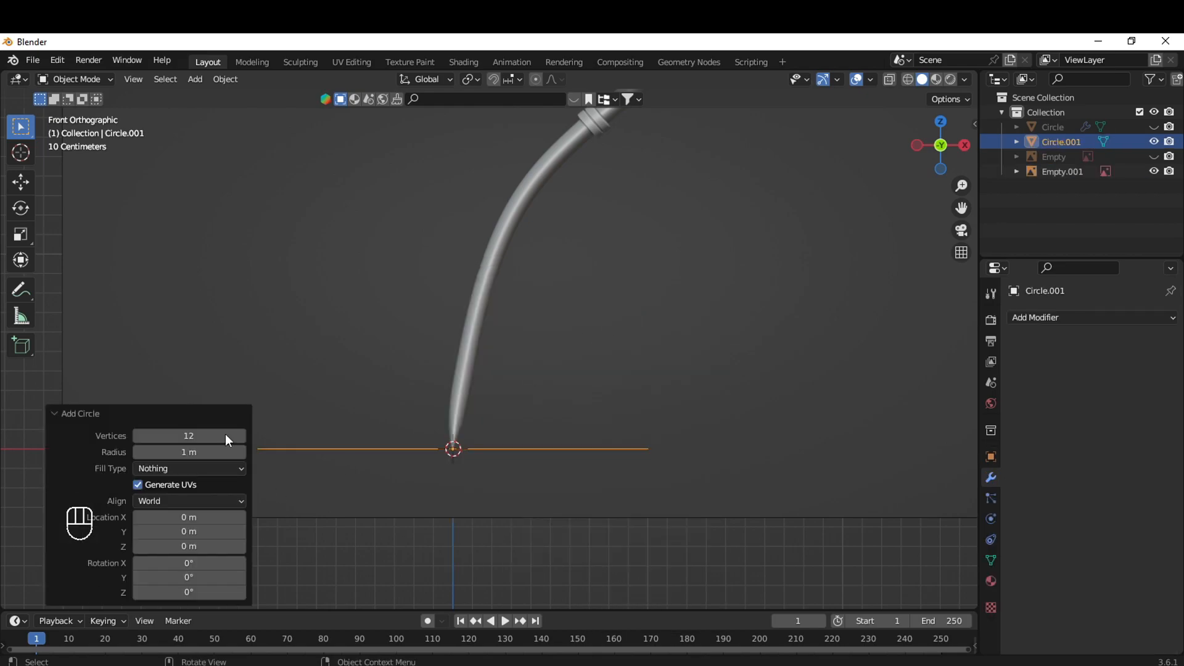
{"action": "left_click", "coordinate": [57, 413]}
Scale the new circle down in Edit Mode to a small ring around the straw's tip and return to Object Mode
{"action": "scroll", "coordinate": [654, 482], "scroll_direction": "down", "scroll_amount": 3}
{"action": "middle_click_drag", "start_coordinate": [653, 482], "coordinate": [624, 446]}
{"action": "key", "text": "Tab"}
{"action": "scroll", "coordinate": [583, 458], "scroll_direction": "up", "scroll_amount": 3}
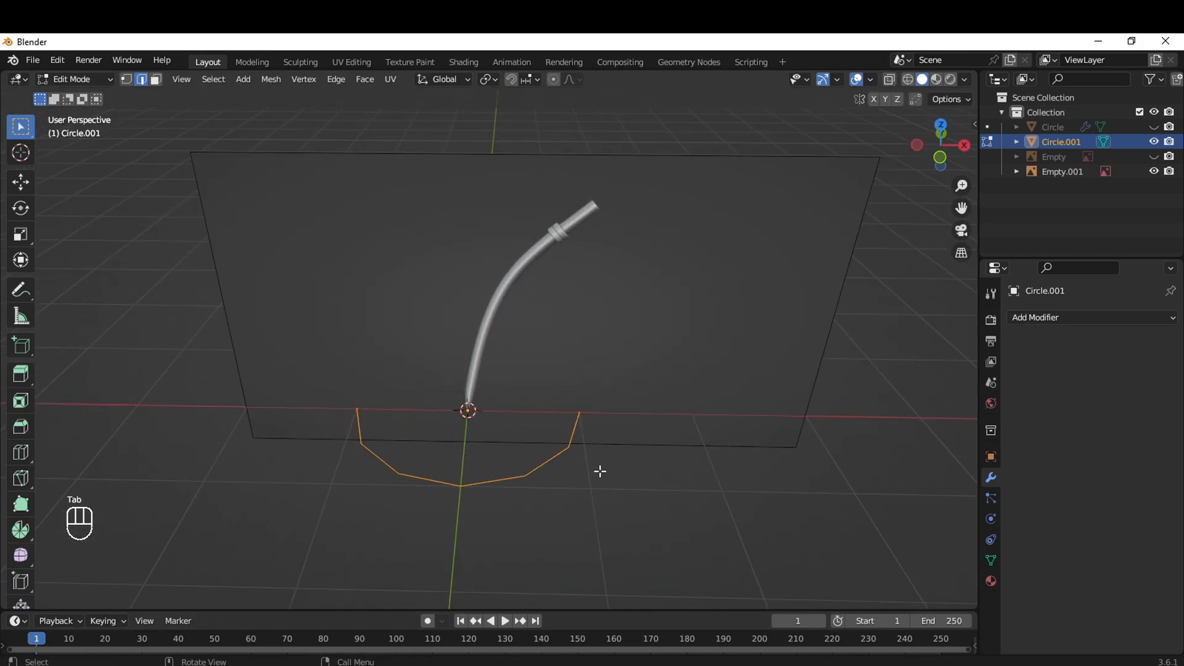
{"action": "key", "text": "s"}
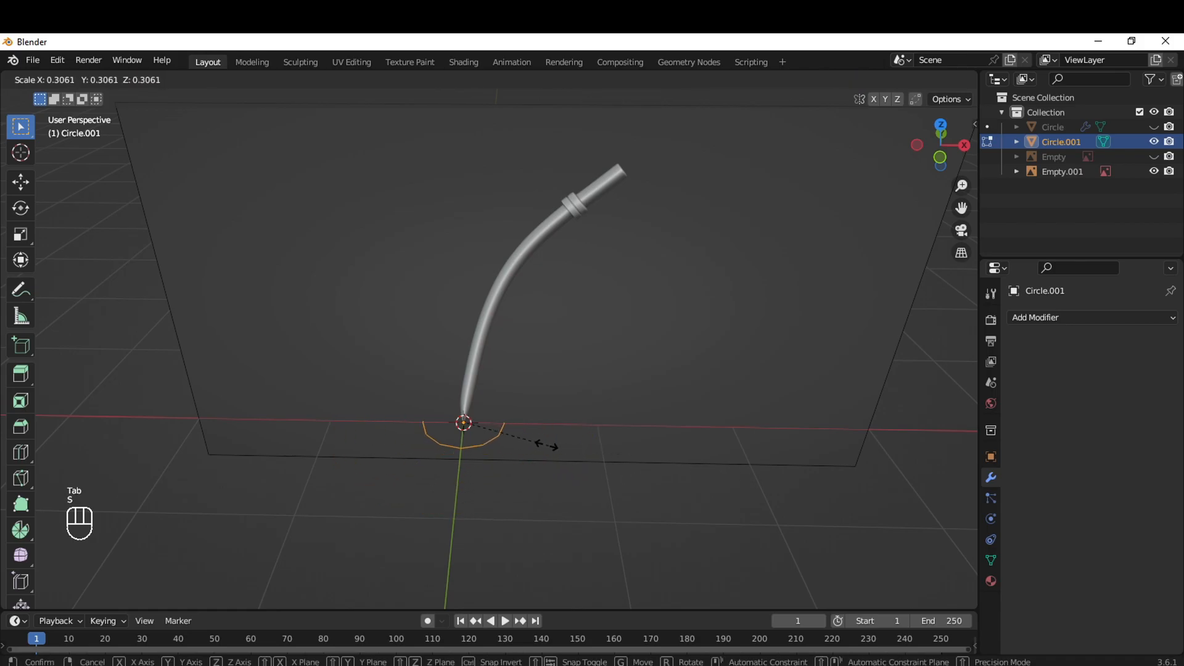
{"action": "left_click", "coordinate": [507, 434]}
{"action": "key", "text": "Tab"}
Move the straw reference image about 0.516 m back along the Y axis, behind the circle
{"action": "left_click", "coordinate": [701, 305]}
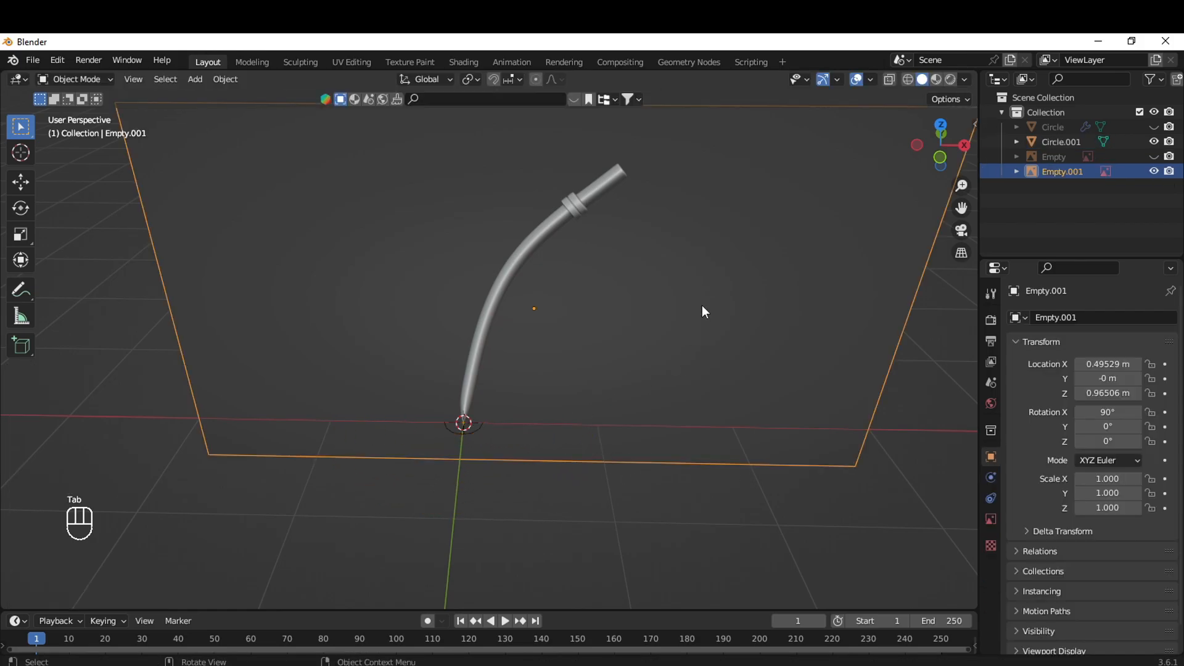
{"action": "key", "text": "g"}
{"action": "key", "text": "y"}
{"action": "left_click", "coordinate": [480, 424]}
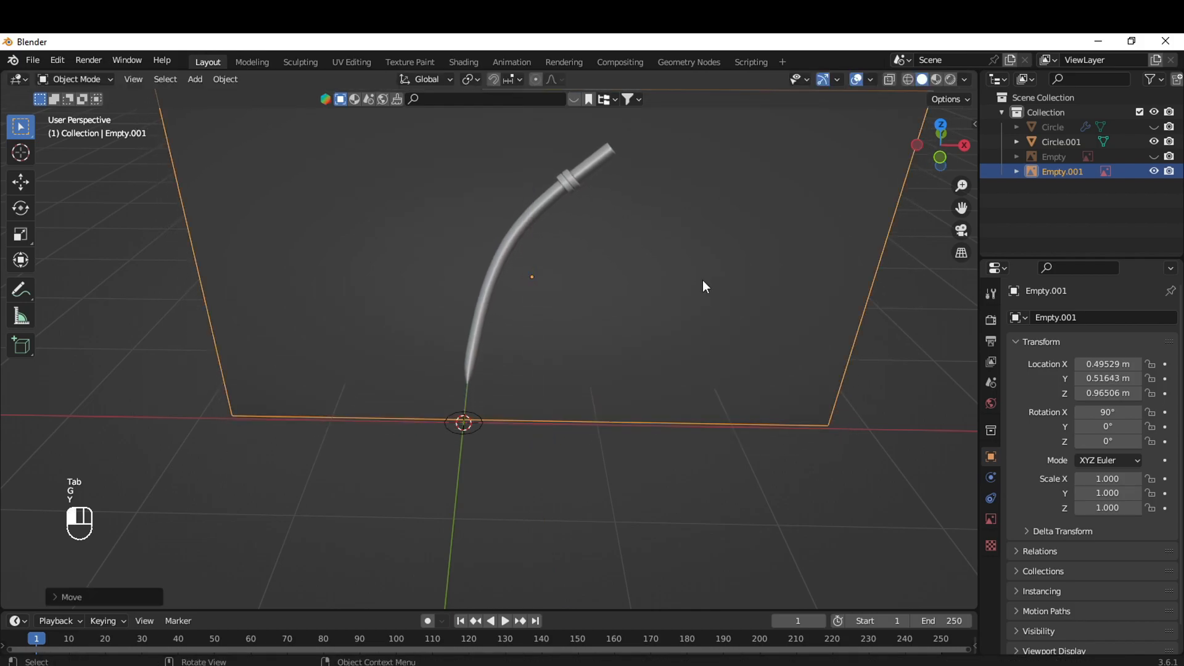
In front view, scale the circle down further in Edit Mode at the straw's lower tip
{"action": "left_click", "coordinate": [479, 431]}
{"action": "scroll", "coordinate": [572, 486], "scroll_direction": "up", "scroll_amount": 4}
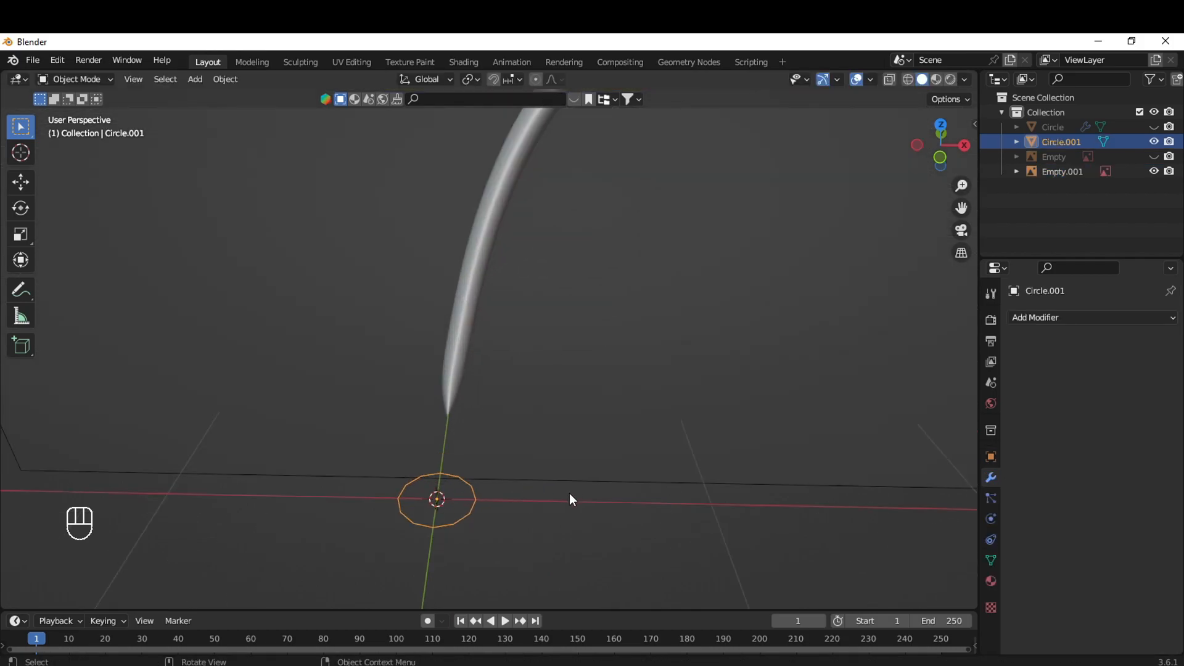
{"action": "key", "text": "KP_1"}
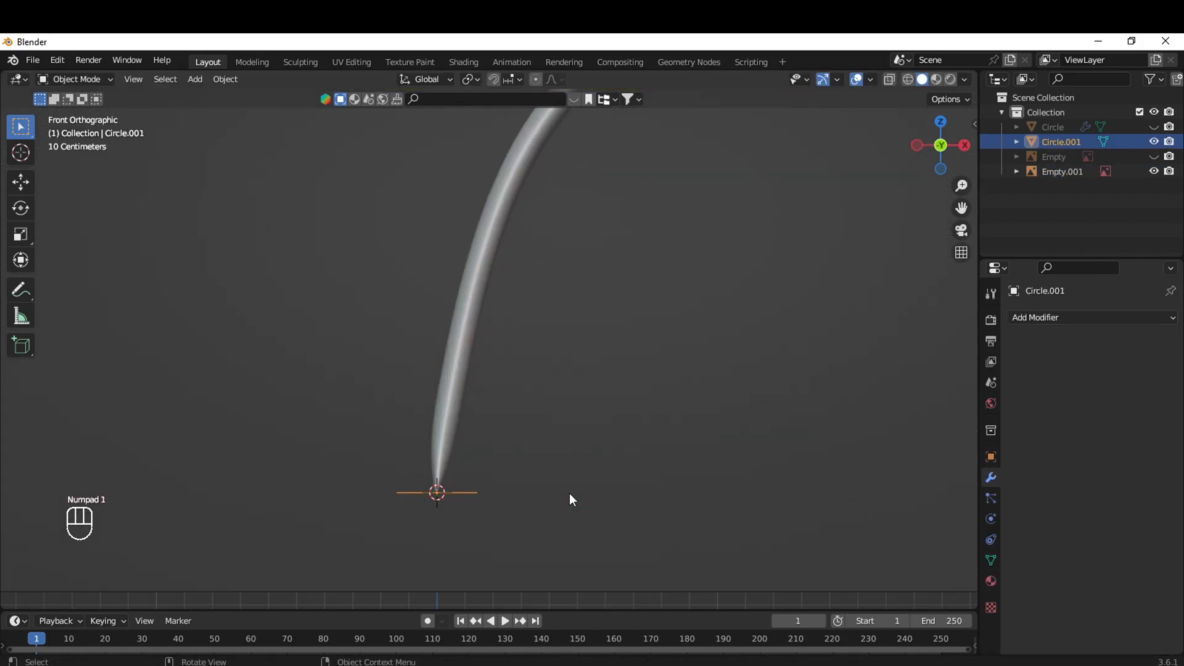
{"action": "key", "text": "Tab"}
{"action": "key", "text": "s"}
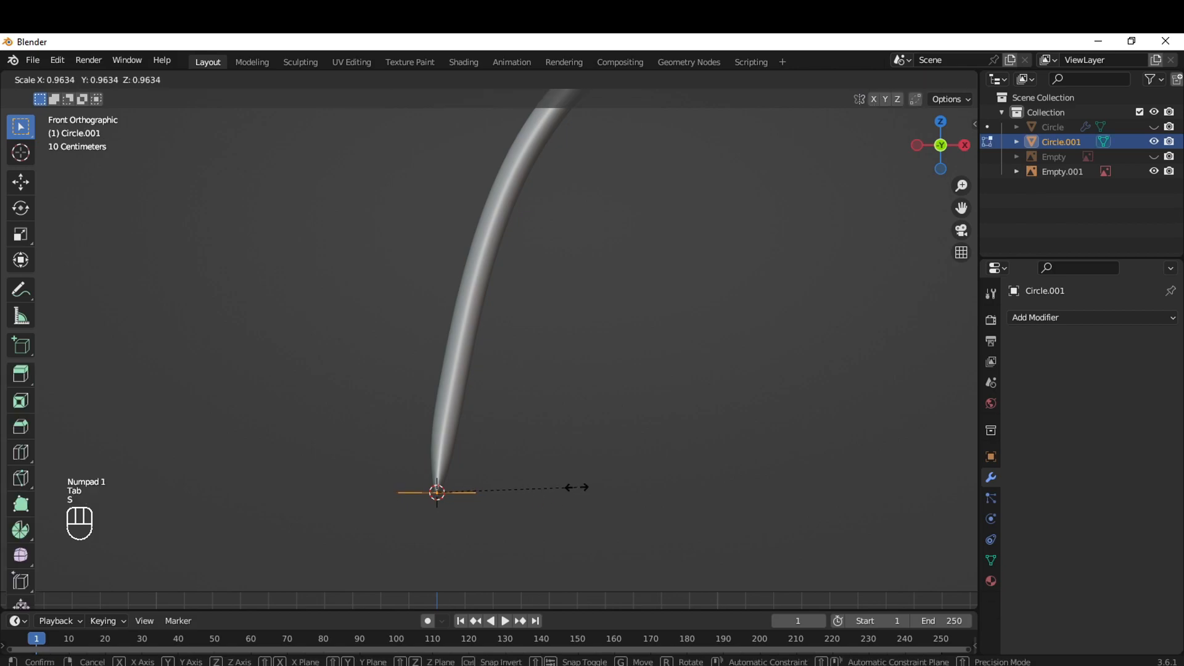
{"action": "left_click", "coordinate": [553, 491]}
Narrow the circle along the X axis into an oval ring and return to front view
{"action": "middle_click_drag", "start_coordinate": [566, 481], "coordinate": [565, 573]}
{"action": "key", "text": "s"}
{"action": "key", "text": "x"}
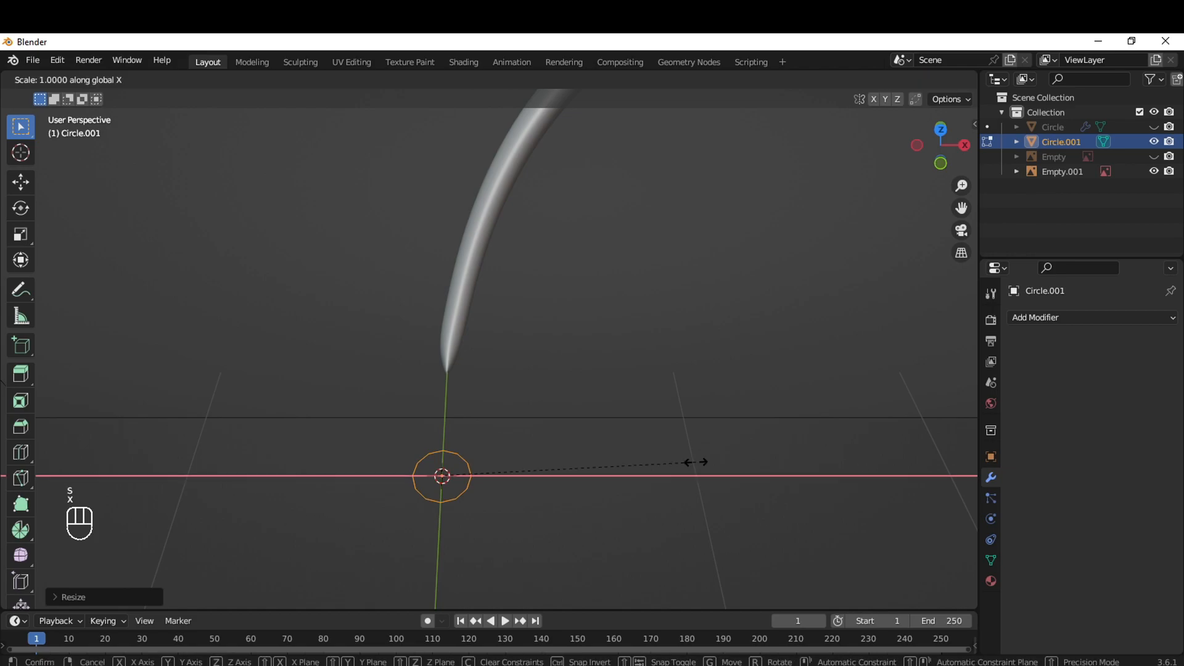
{"action": "left_click", "coordinate": [591, 466]}
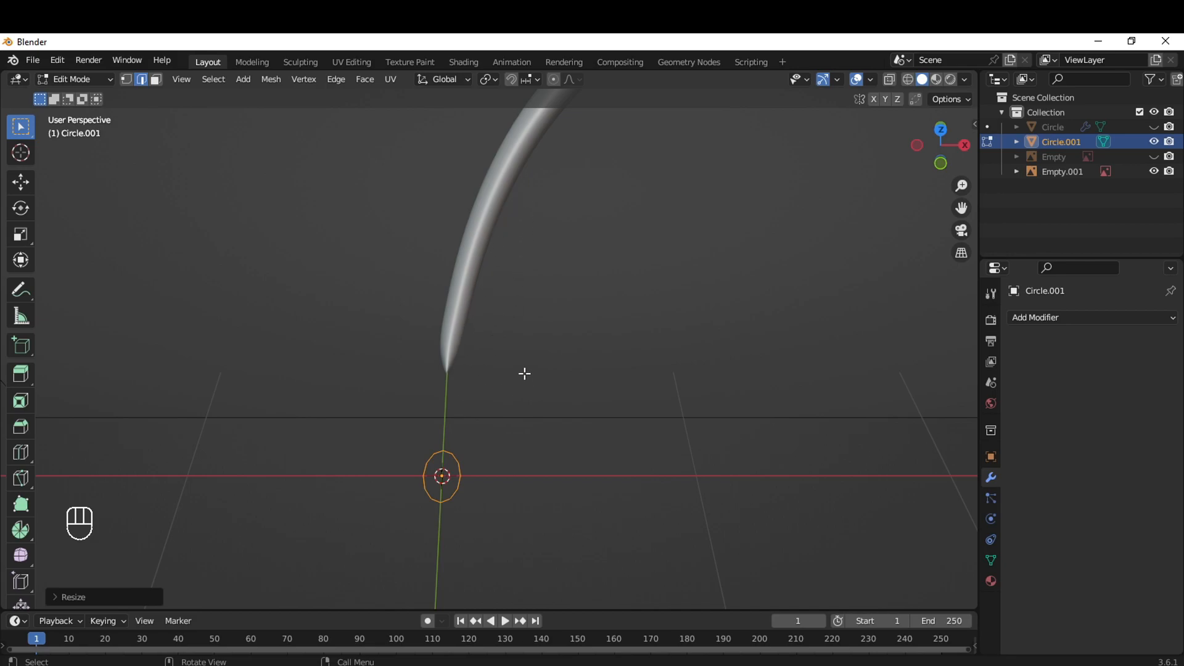
{"action": "key", "text": "KP_1"}
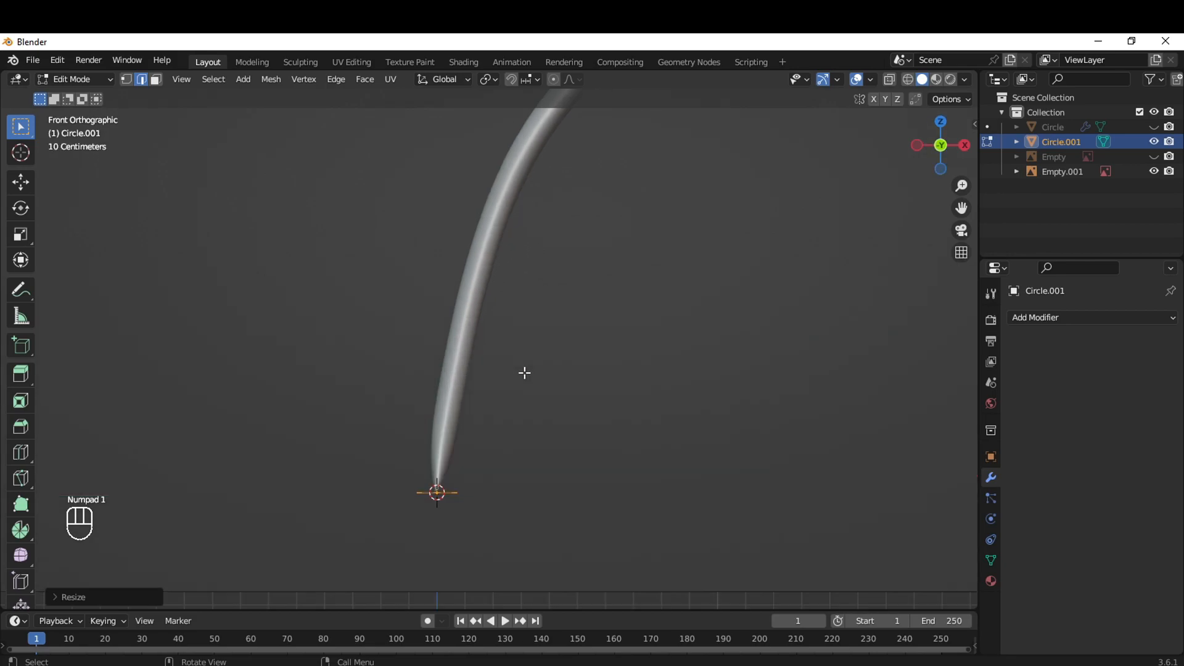
Try to extrude the ring into two straw segments along the reference, rotating the ring between them
{"action": "scroll", "coordinate": [538, 542], "scroll_direction": "up", "scroll_amount": 2}
{"action": "key", "text": "Tab"}
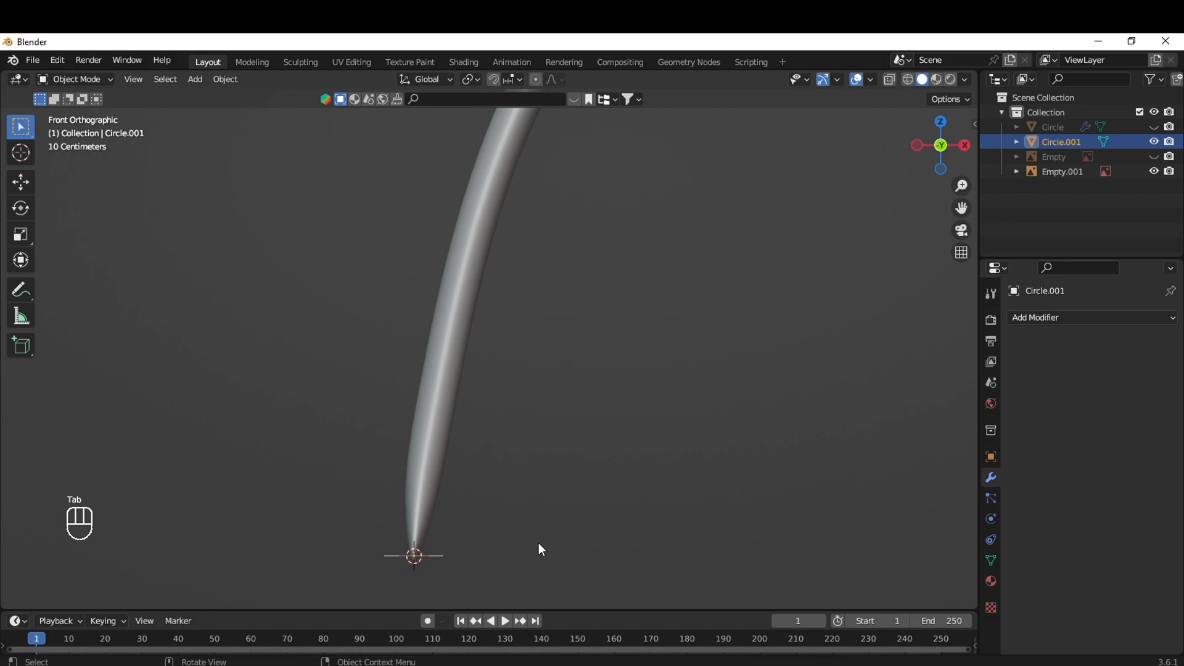
{"action": "middle_click_drag", "start_coordinate": [539, 543], "coordinate": [656, 471], "text": "shift"}
{"action": "key", "text": "Tab"}
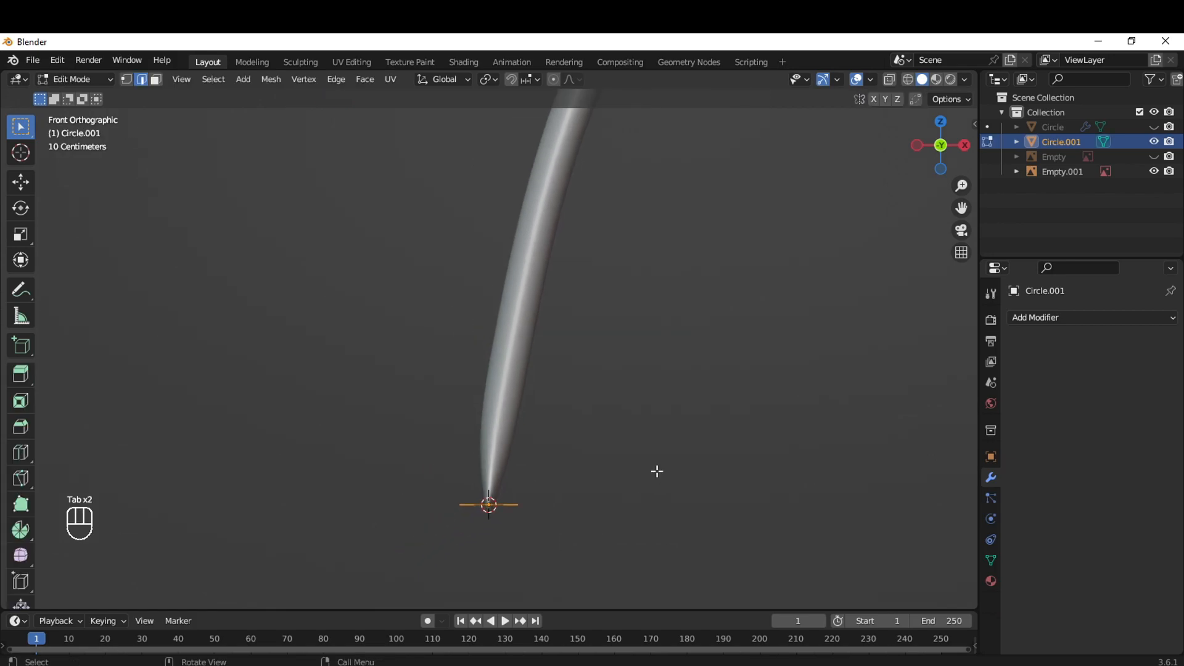
{"action": "key", "text": "e"}
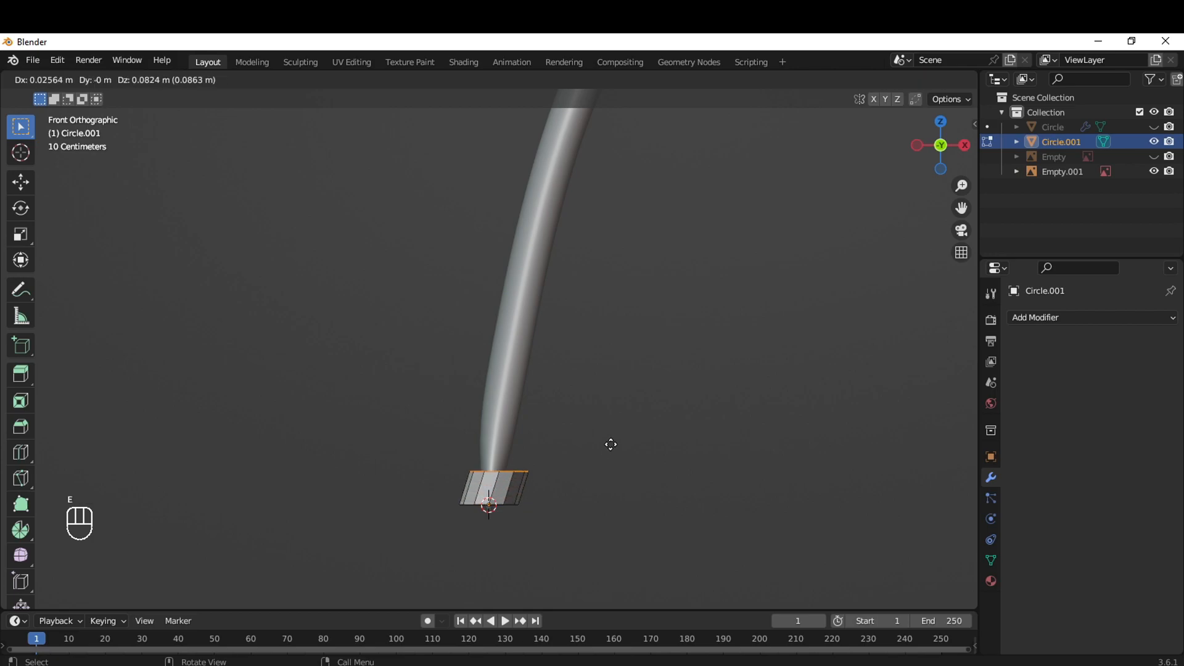
{"action": "left_click", "coordinate": [637, 251]}
{"action": "key", "text": "r"}
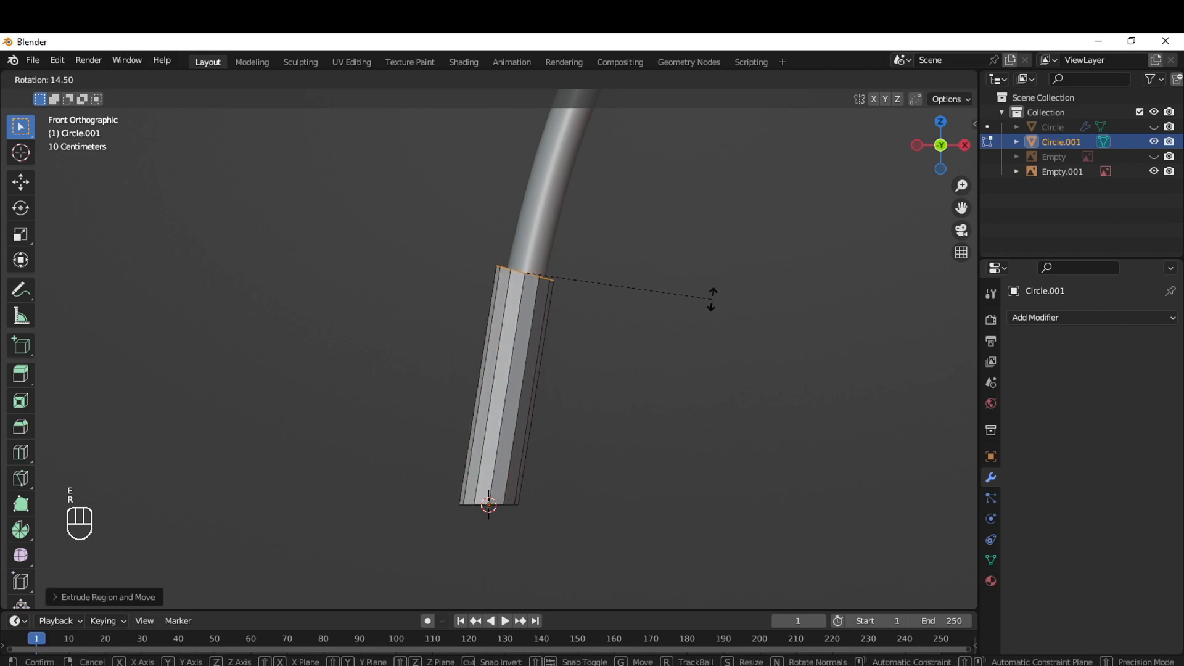
{"action": "left_click", "coordinate": [708, 303]}
{"action": "scroll", "coordinate": [708, 304], "scroll_direction": "down", "scroll_amount": 3}
{"action": "key", "text": "e"}
{"action": "left_click", "coordinate": [751, 263]}
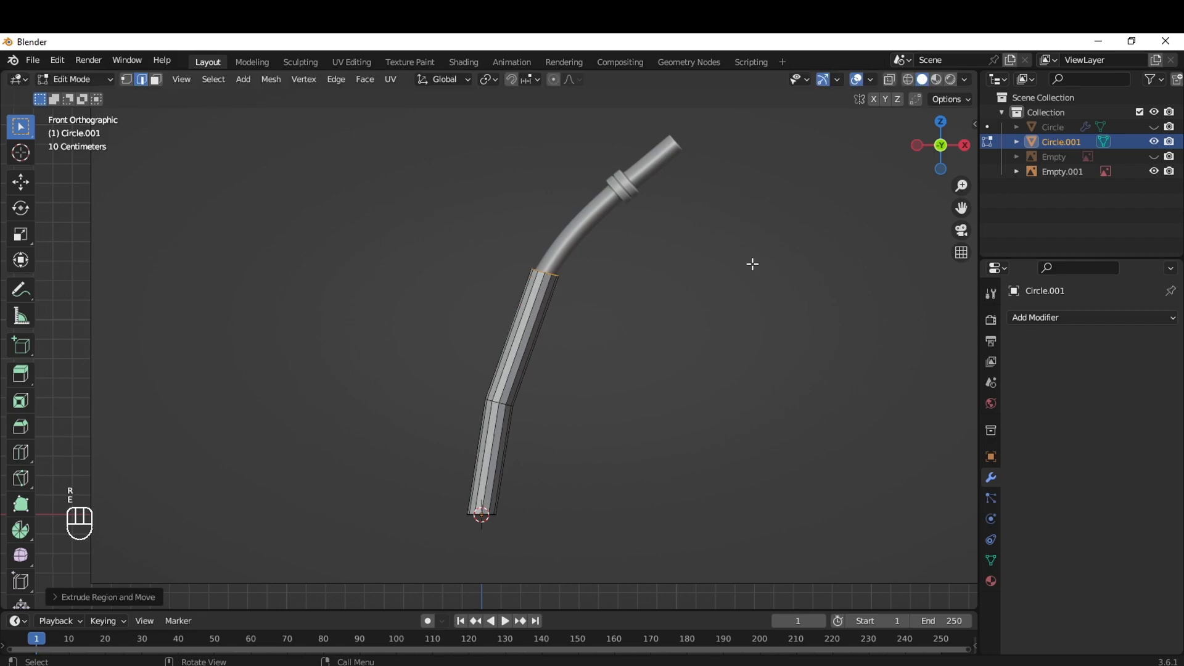
{"action": "key", "text": "ctrl+z"}
{"action": "key", "text": "ctrl+z"}
{"action": "key", "text": "ctrl+z"}
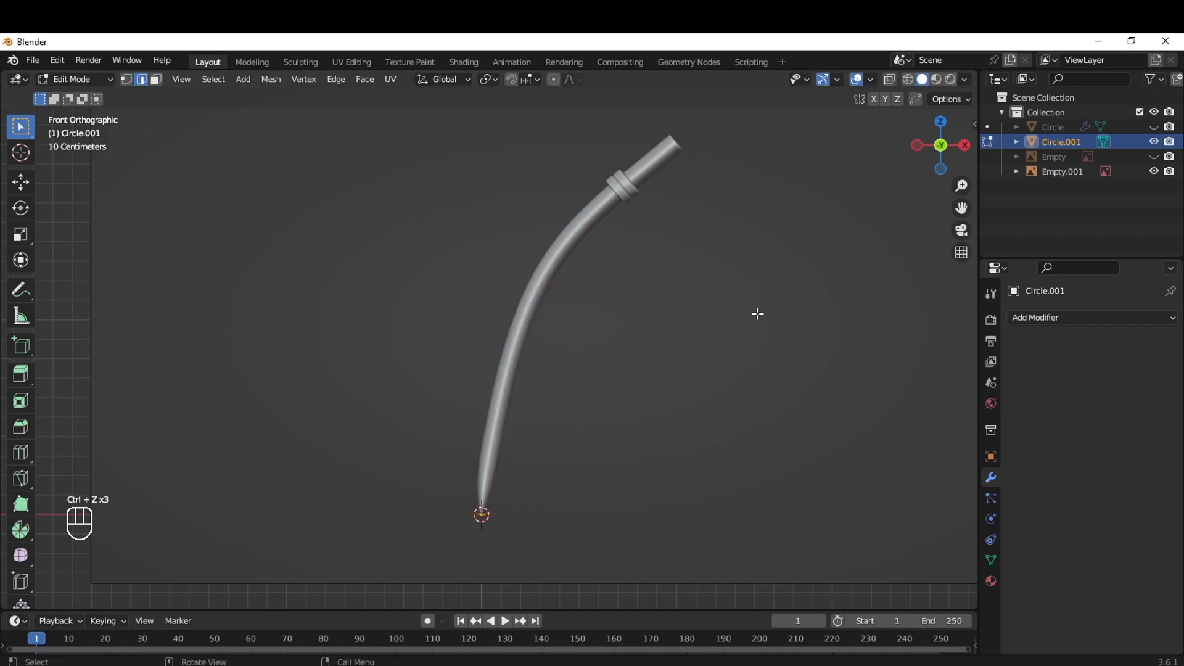
Extrude the ring to the pointer to form the straw's lowest segment along the reference
{"action": "scroll", "coordinate": [758, 313], "scroll_direction": "up", "scroll_amount": 3}
{"action": "middle_click_drag", "start_coordinate": [687, 442], "coordinate": [697, 329], "text": "shift"}
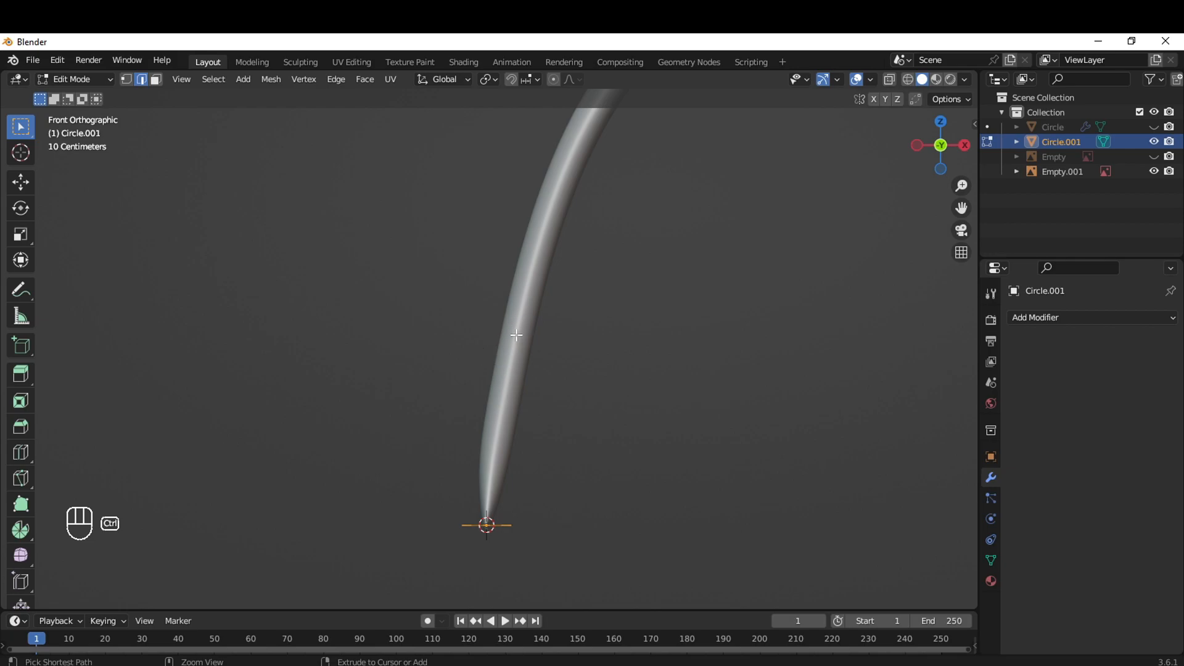
{"action": "right_click", "coordinate": [519, 313], "text": "ctrl"}
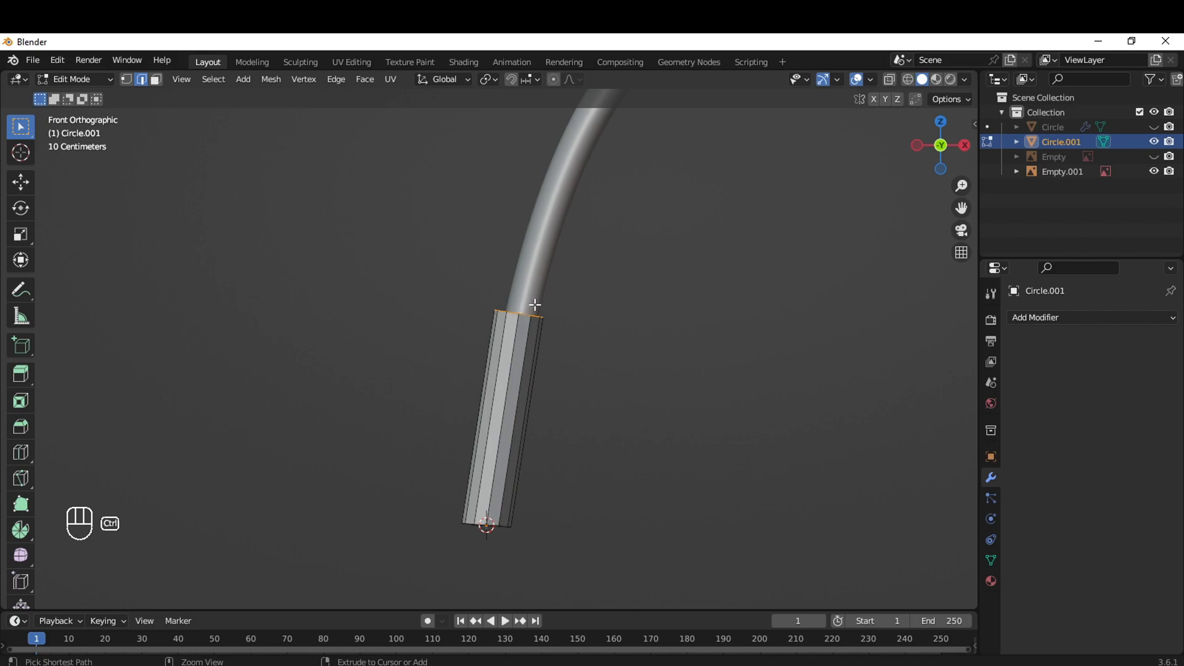
Try extruding two further segments to arbitrary points away from the reference straw
{"action": "right_click", "coordinate": [769, 264], "text": "ctrl"}
{"action": "right_click", "coordinate": [657, 160], "text": "ctrl"}
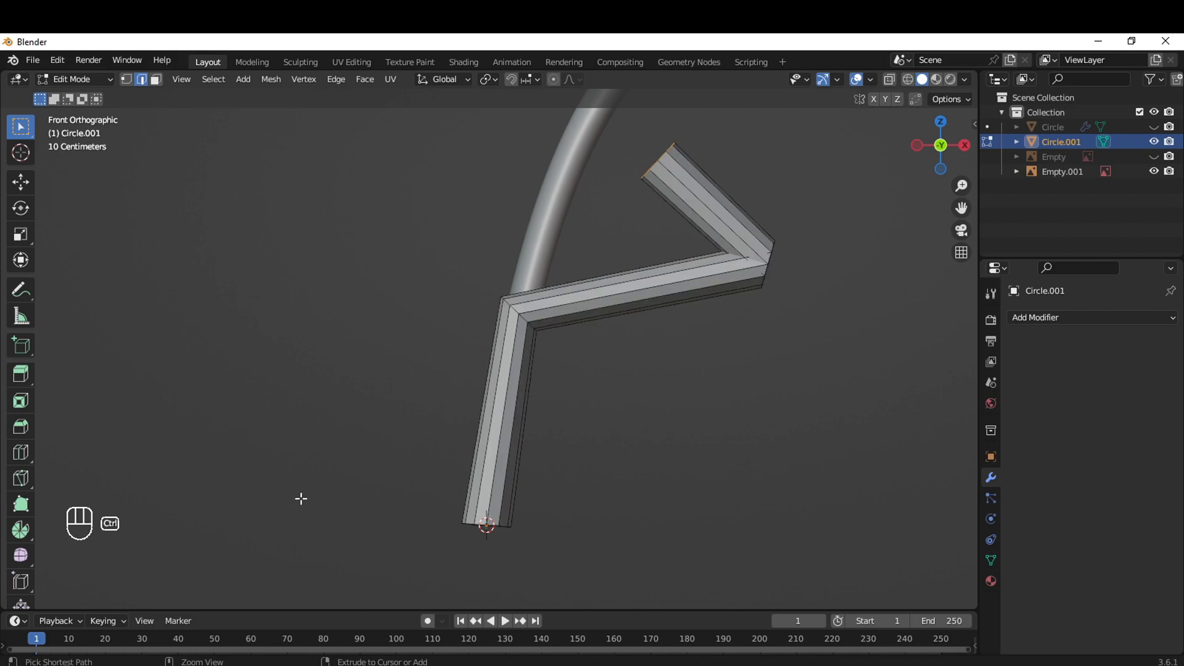
{"action": "key", "text": "ctrl+z"}
{"action": "key", "text": "ctrl+z"}
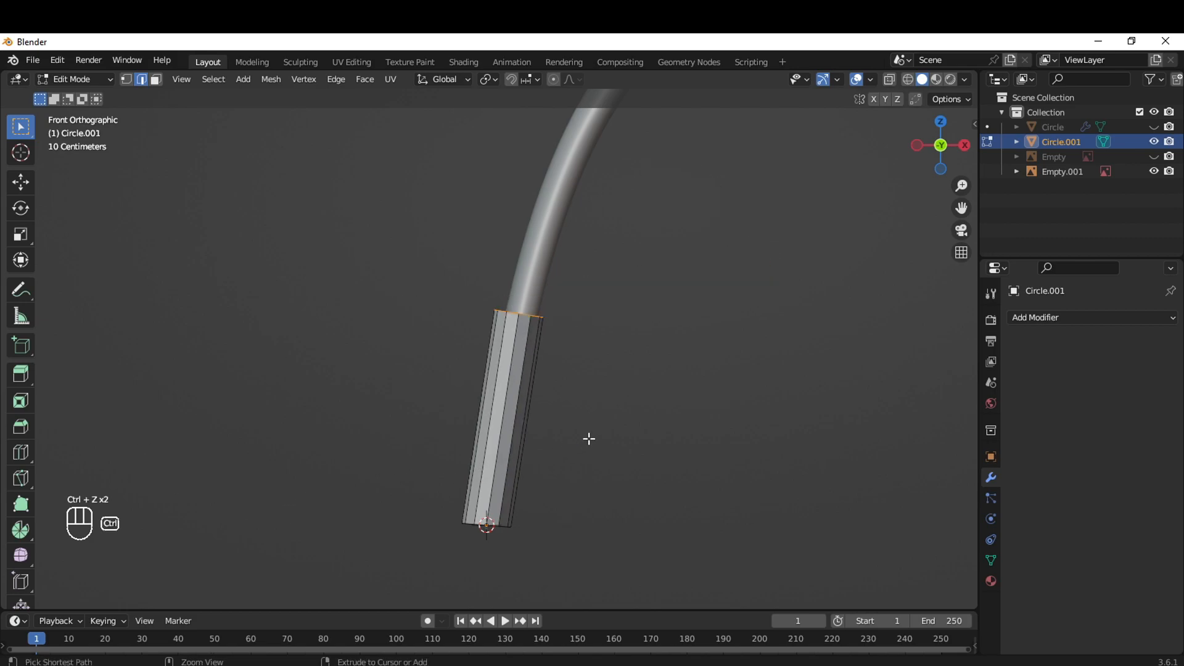
Extrude three more segments to the pointer along the reference curve, ending at the straw's upper tip
{"action": "scroll", "coordinate": [589, 438], "scroll_direction": "down", "scroll_amount": 2}
{"action": "middle_click_drag", "start_coordinate": [589, 438], "coordinate": [579, 506], "text": "shift"}
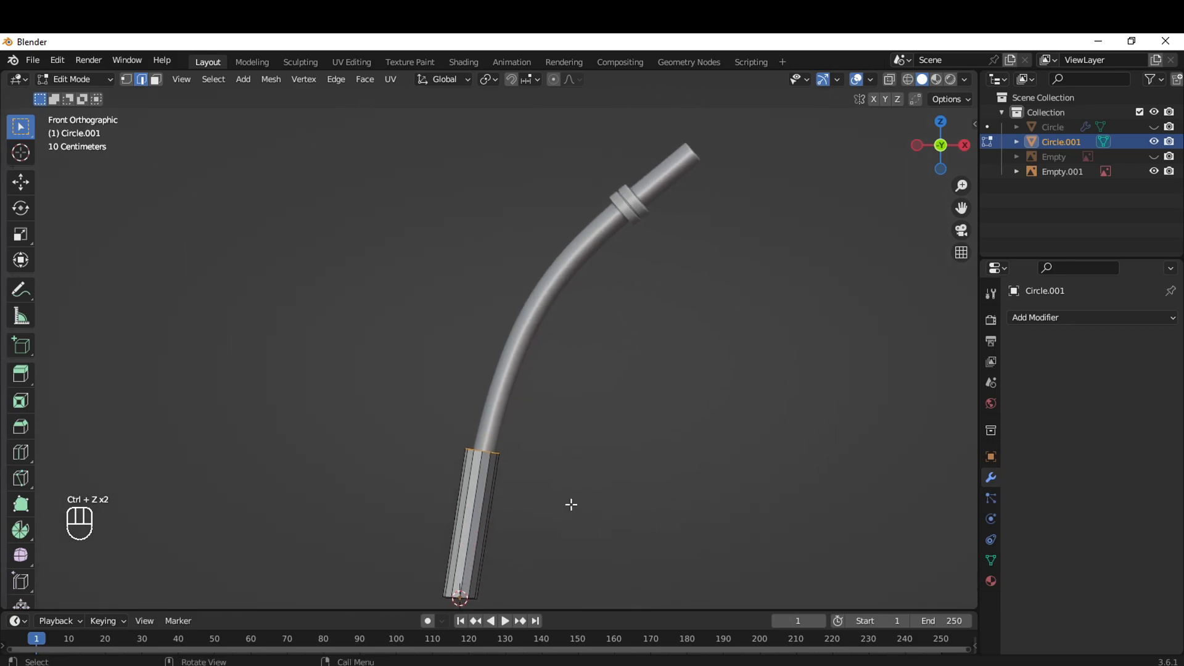
{"action": "right_click", "coordinate": [531, 313], "text": "ctrl"}
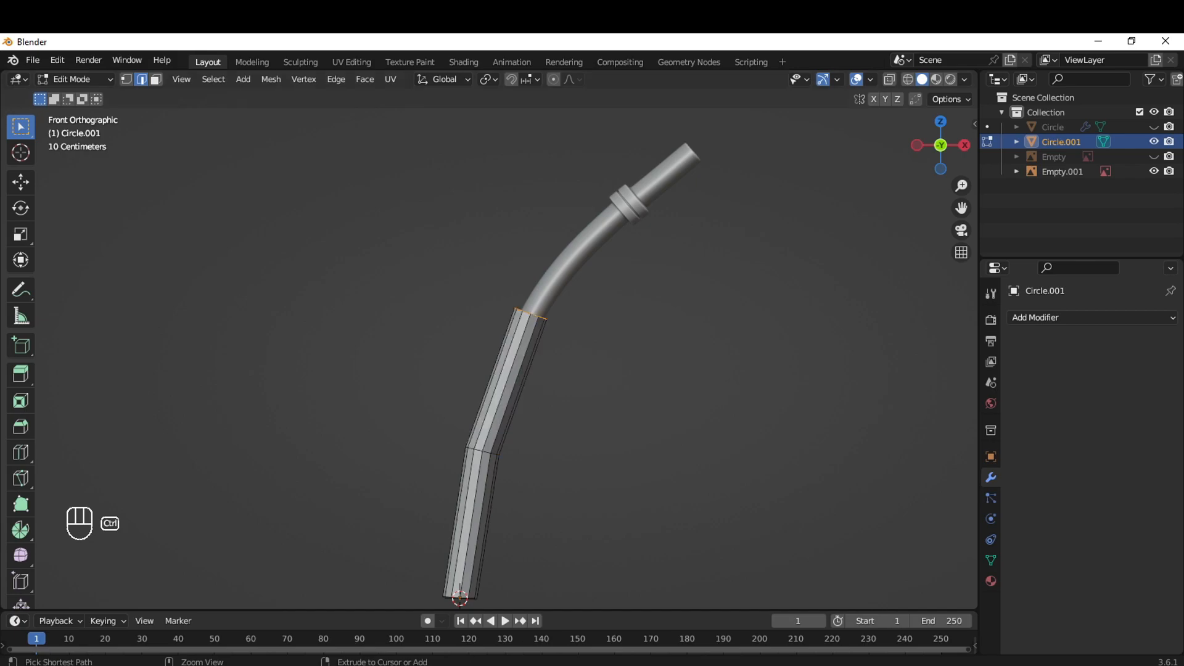
{"action": "right_click", "coordinate": [575, 252], "text": "ctrl"}
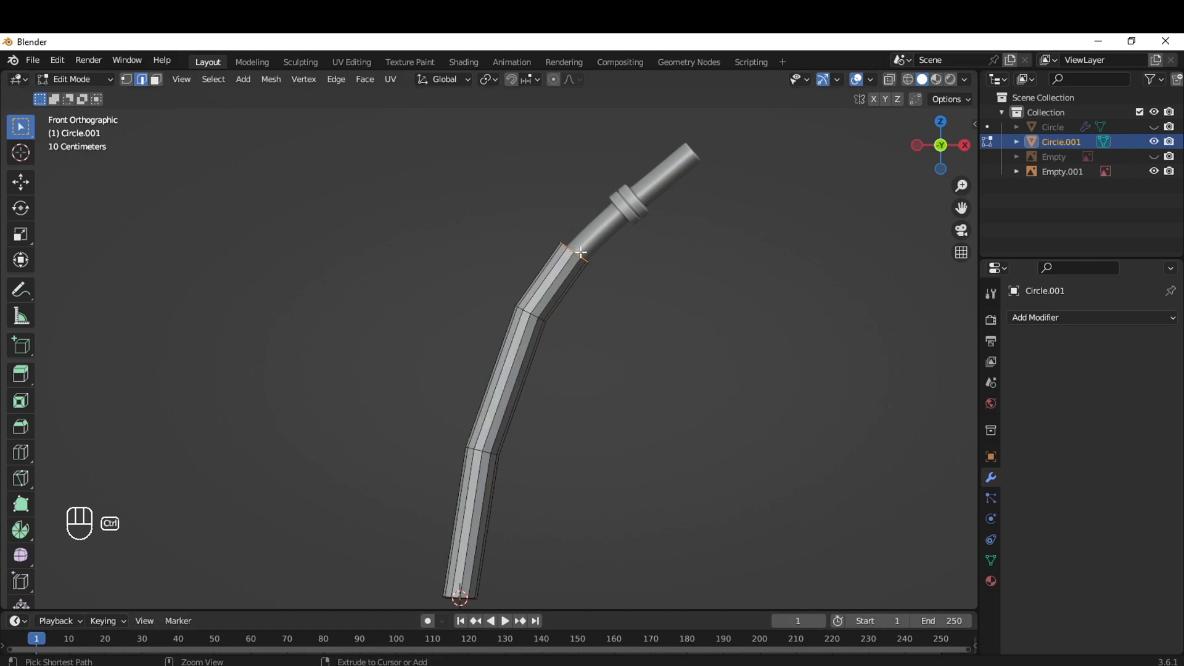
{"action": "right_click", "coordinate": [690, 151], "text": "ctrl"}
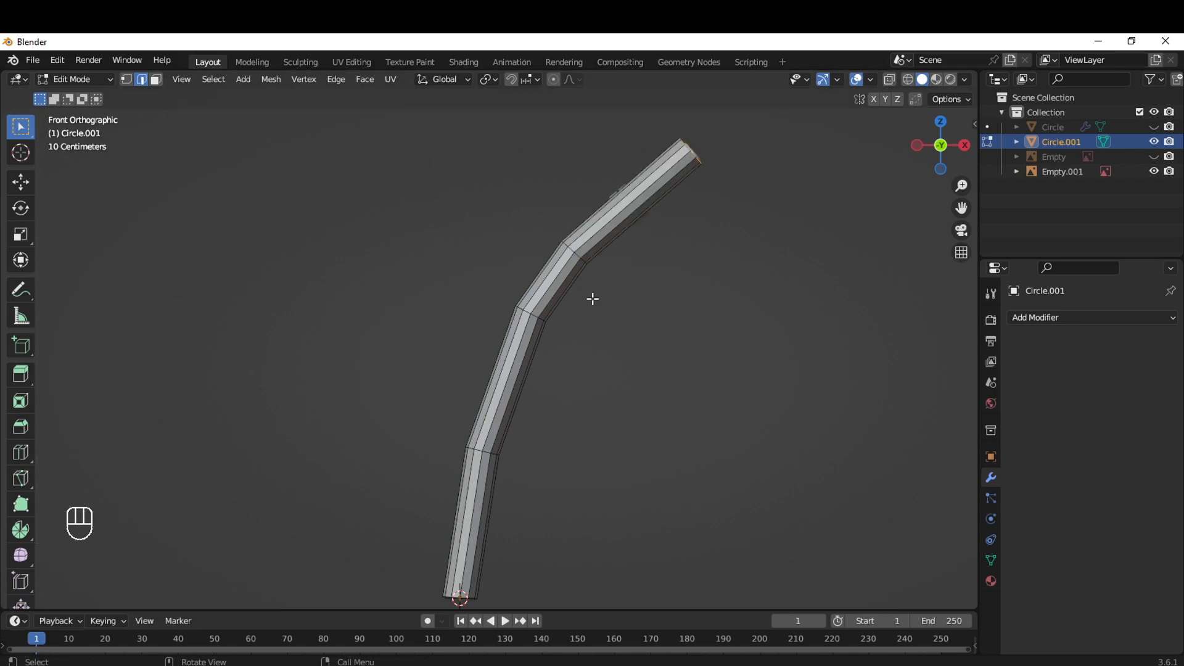
{"action": "scroll", "coordinate": [580, 295], "scroll_direction": "down", "scroll_amount": 1}
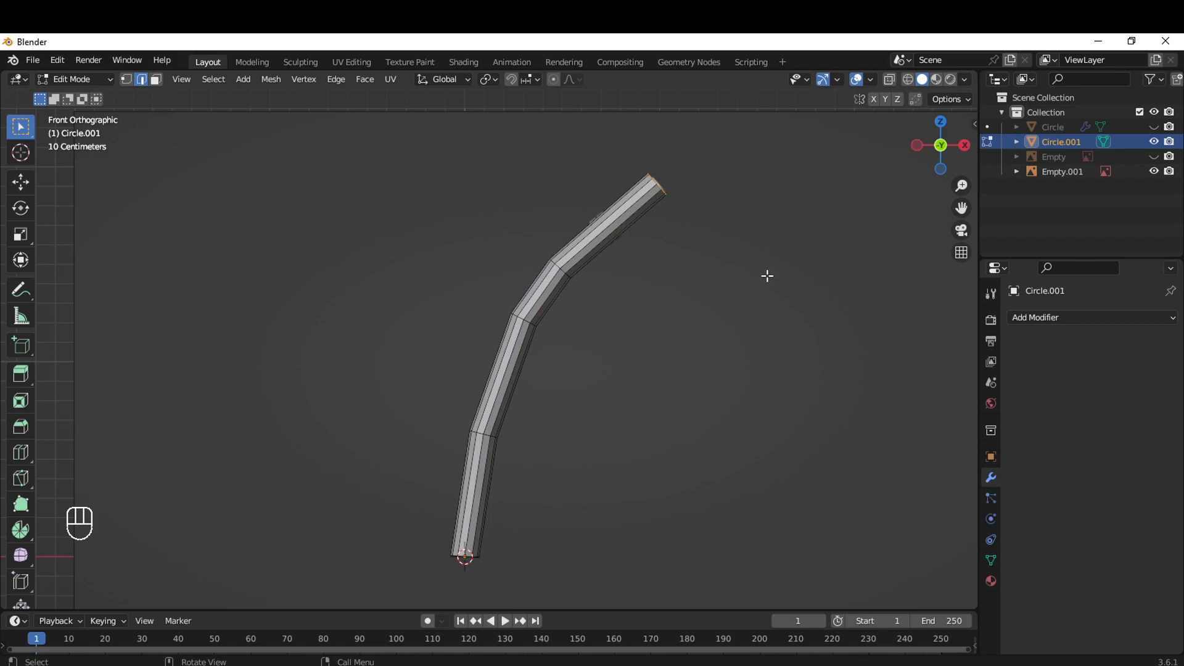
Enable X-ray, move the upper end ring about 0.01 m onto the reference tip and scale it to the straw's width
{"action": "scroll", "coordinate": [576, 367], "scroll_direction": "up", "scroll_amount": 6}
{"action": "middle_click_drag", "start_coordinate": [635, 312], "coordinate": [609, 414], "text": "shift"}
{"action": "left_click", "coordinate": [894, 81]}
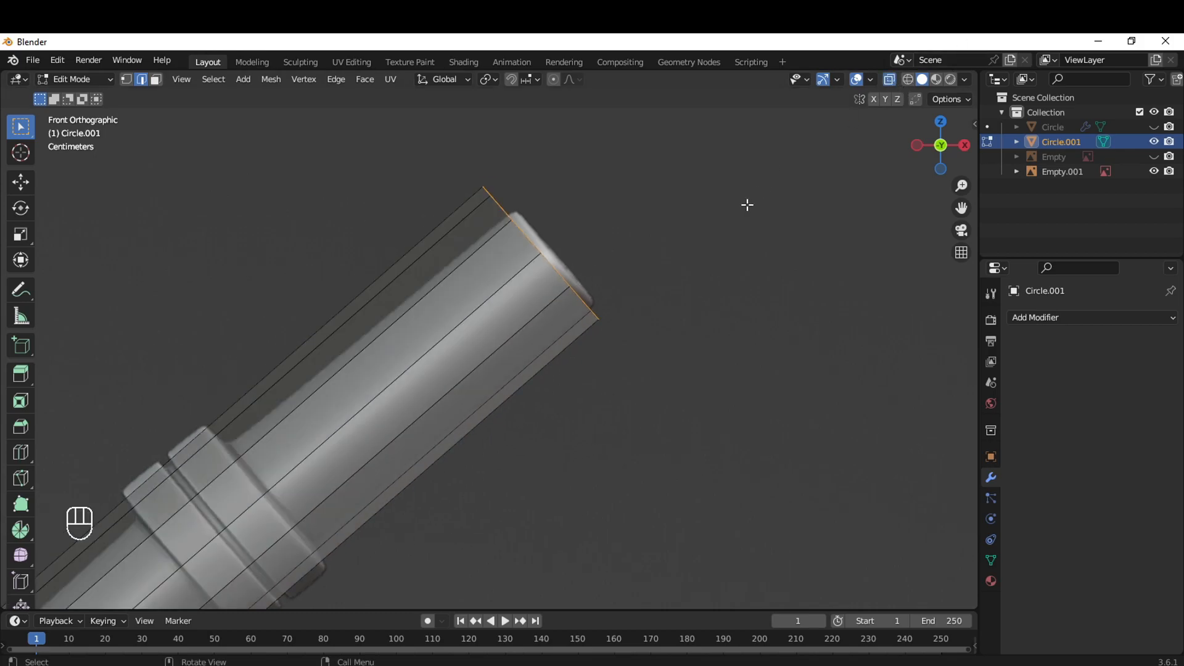
{"action": "key", "text": "g"}
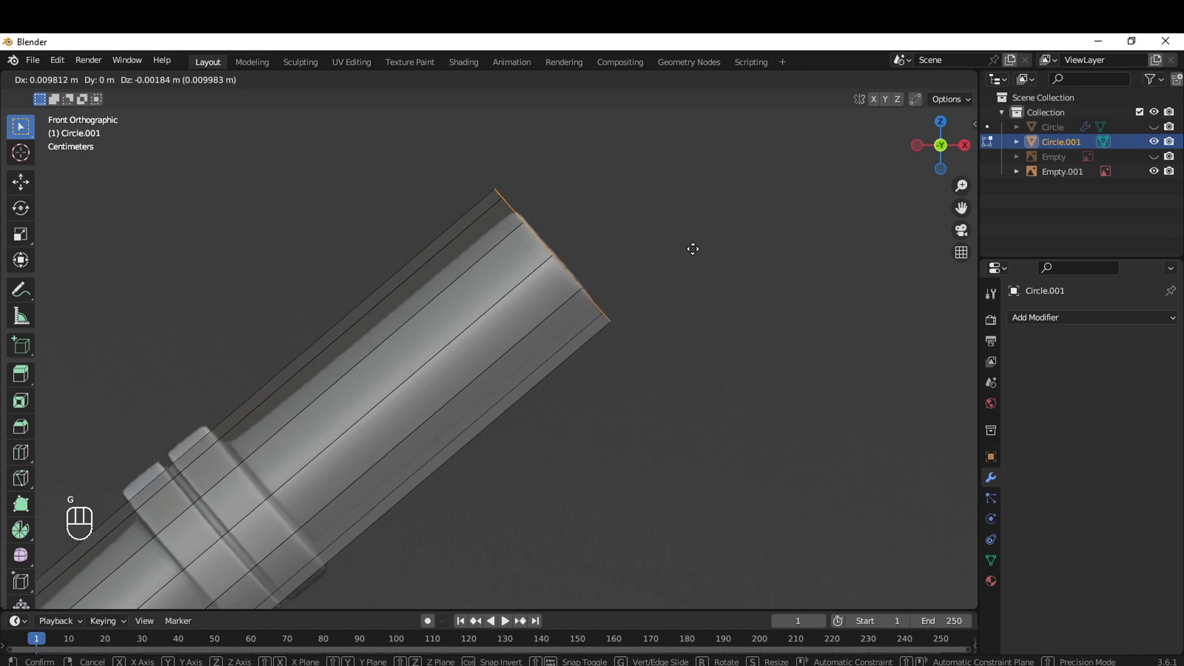
{"action": "left_click", "coordinate": [692, 250]}
{"action": "key", "text": "s"}
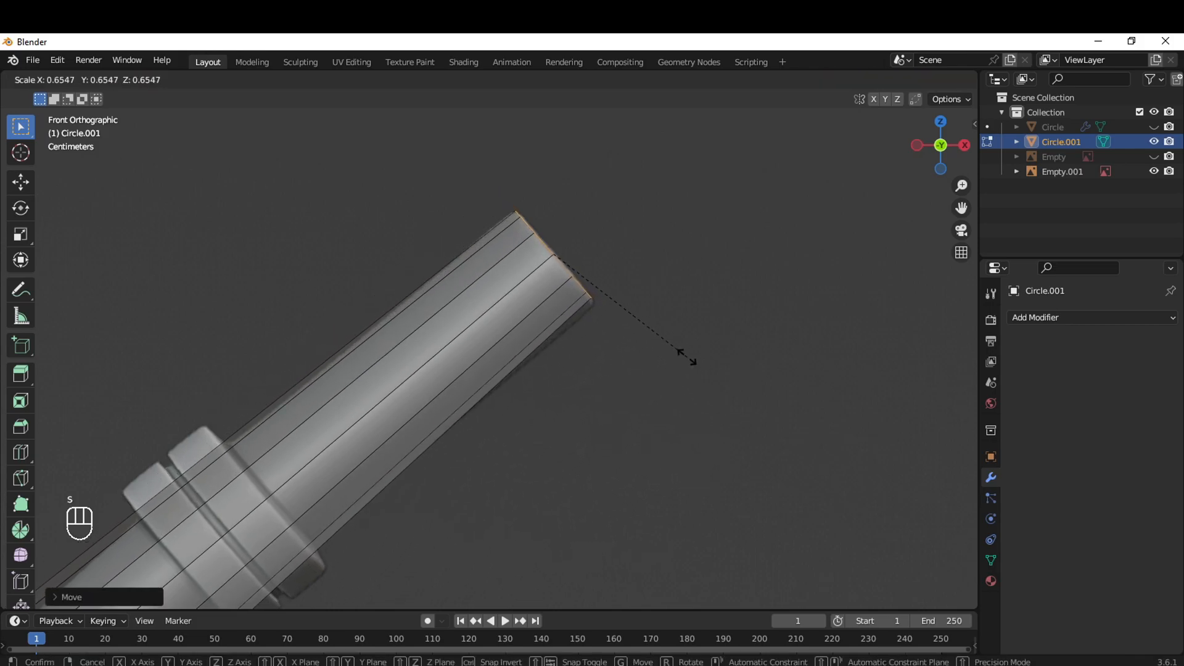
{"action": "left_click", "coordinate": [697, 375]}
Select the edge loop at the upper bend, align it with the reference and scale it down to the straw's width
{"action": "middle_click_drag", "start_coordinate": [635, 454], "coordinate": [830, 171], "text": "shift"}
{"action": "scroll", "coordinate": [265, 438], "scroll_direction": "down", "scroll_amount": 1}
{"action": "middle_click_drag", "start_coordinate": [381, 509], "coordinate": [732, 294], "text": "shift"}
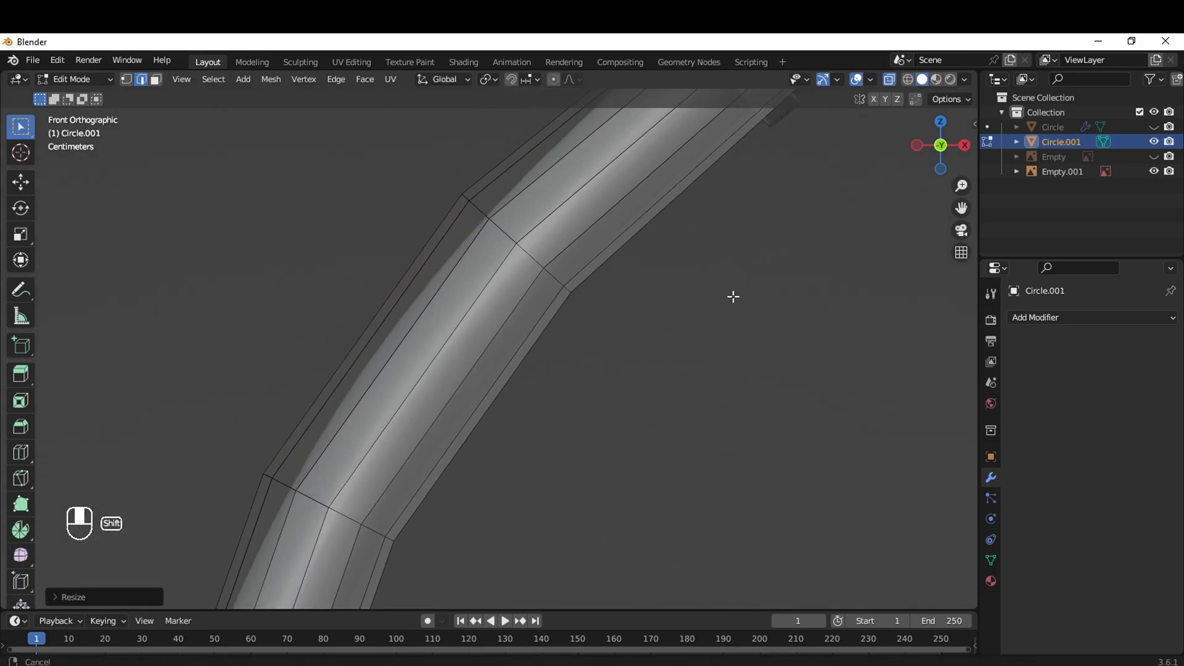
{"action": "key", "text": "a"}
{"action": "key", "text": "a"}
{"action": "left_click", "coordinate": [540, 250], "text": "alt"}
{"action": "key", "text": "s"}
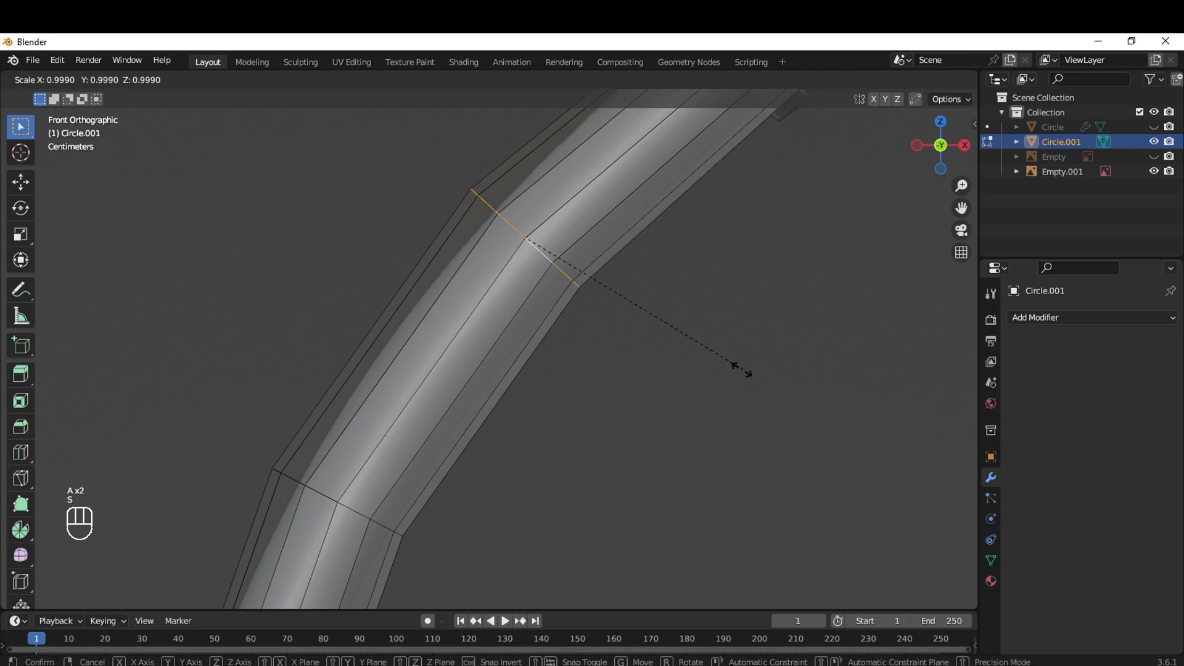
{"action": "key", "text": "g"}
{"action": "key", "text": "s"}
{"action": "left_click", "coordinate": [724, 375]}
Scale down the edge loop at the middle bend and move it onto the reference straw
{"action": "scroll", "coordinate": [721, 376], "scroll_direction": "down", "scroll_amount": 3}
{"action": "key", "text": "a"}
{"action": "key", "text": "a"}
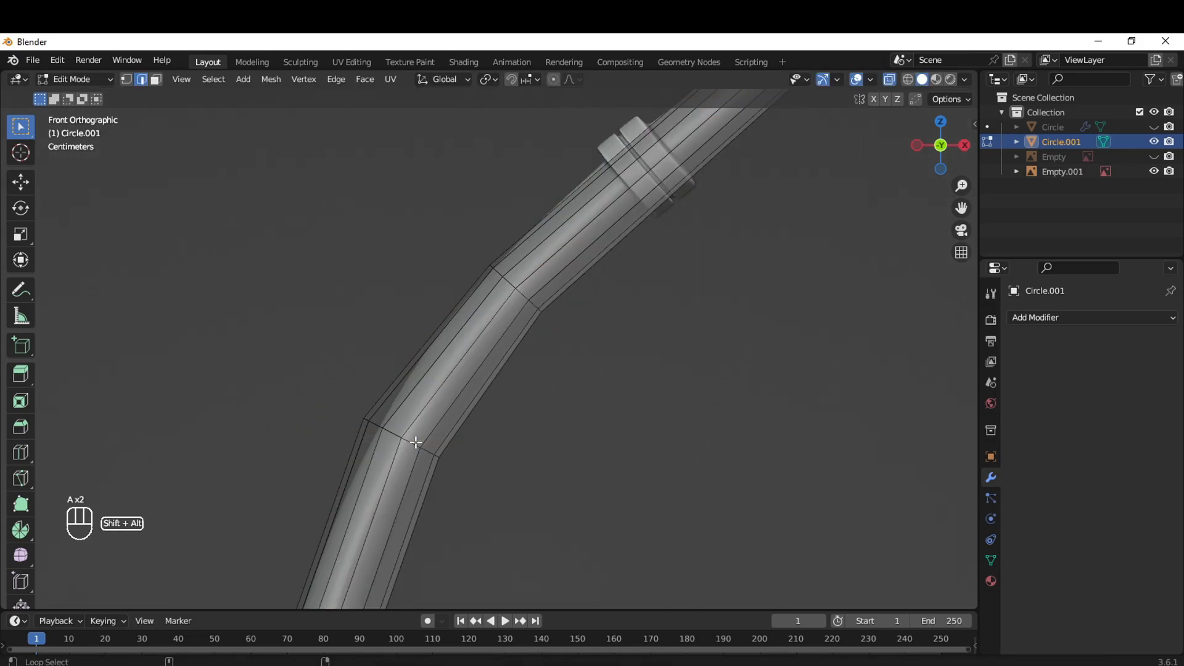
{"action": "left_click", "coordinate": [409, 438], "text": "alt+shift"}
{"action": "middle_click_drag", "start_coordinate": [414, 438], "coordinate": [464, 312], "text": "shift"}
{"action": "key", "text": "s"}
{"action": "left_click", "coordinate": [653, 392]}
{"action": "key", "text": "g"}
{"action": "left_click", "coordinate": [655, 395]}
{"action": "scroll", "coordinate": [629, 328], "scroll_direction": "down", "scroll_amount": 5}
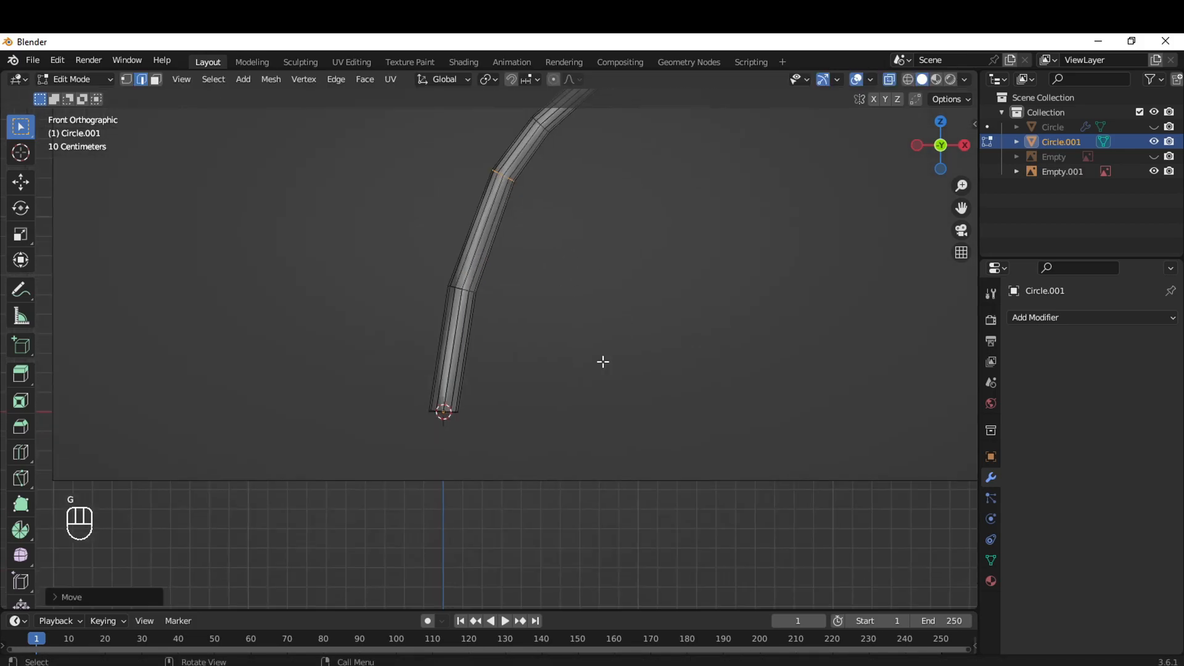
Select the edge loop at the lower bend and move it into line with the reference straw
{"action": "scroll", "coordinate": [629, 327], "scroll_direction": "up", "scroll_amount": 6}
{"action": "key", "text": "a"}
{"action": "key", "text": "a"}
{"action": "left_click", "coordinate": [412, 174], "text": "alt+shift"}
{"action": "key", "text": "g"}
{"action": "left_click", "coordinate": [659, 267]}
Narrow the lowest ring along the X axis to match the straw's pointed lower tip
{"action": "key", "text": "a"}
{"action": "key", "text": "a"}
{"action": "left_click", "coordinate": [352, 530], "text": "alt+shift"}
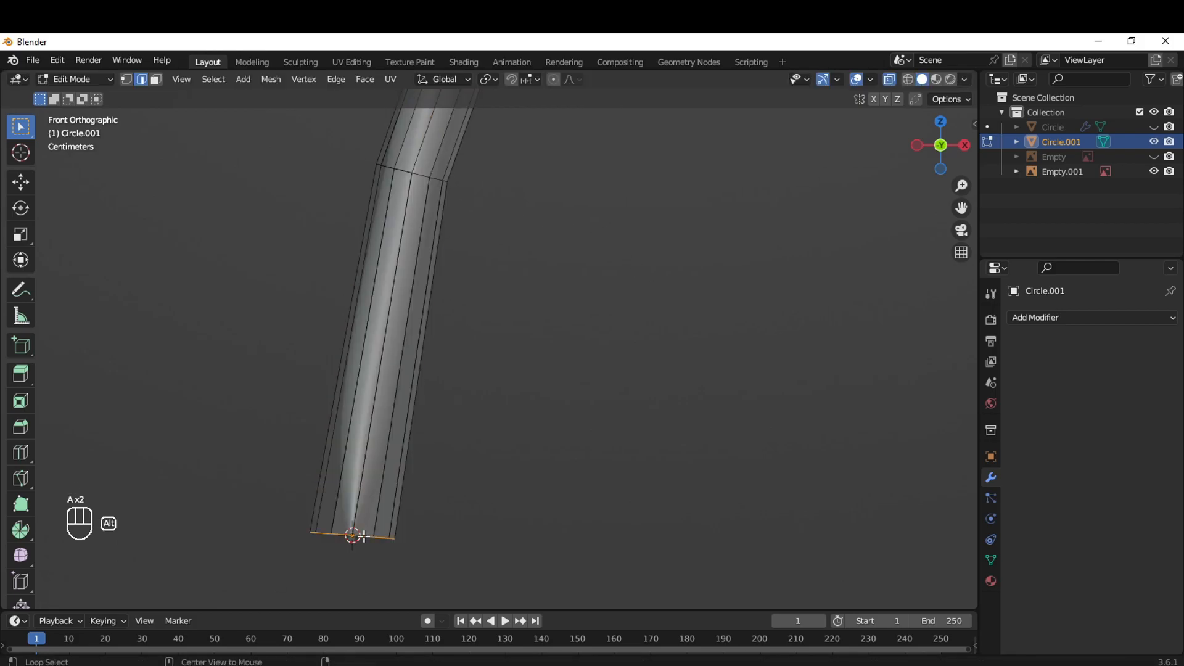
{"action": "key", "text": "s"}
{"action": "key", "text": "x"}
{"action": "left_click", "coordinate": [437, 526]}
Add a loop cut across the lowest segment, scale it up towards the reference width and return to Object Mode
{"action": "key", "text": "ctrl+r"}
{"action": "left_click", "coordinate": [381, 445]}
{"action": "left_click", "coordinate": [616, 514]}
{"action": "key", "text": "s"}
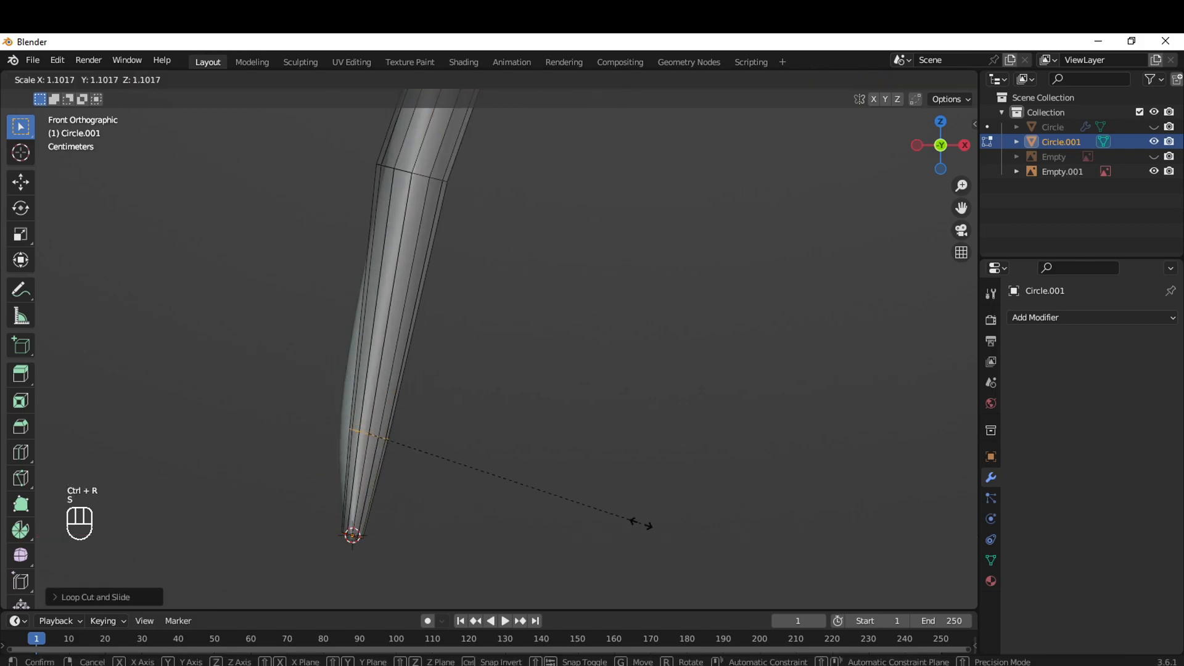
{"action": "left_click", "coordinate": [656, 516]}
{"action": "scroll", "coordinate": [530, 315], "scroll_direction": "down", "scroll_amount": 8}
{"action": "key", "text": "Tab"}
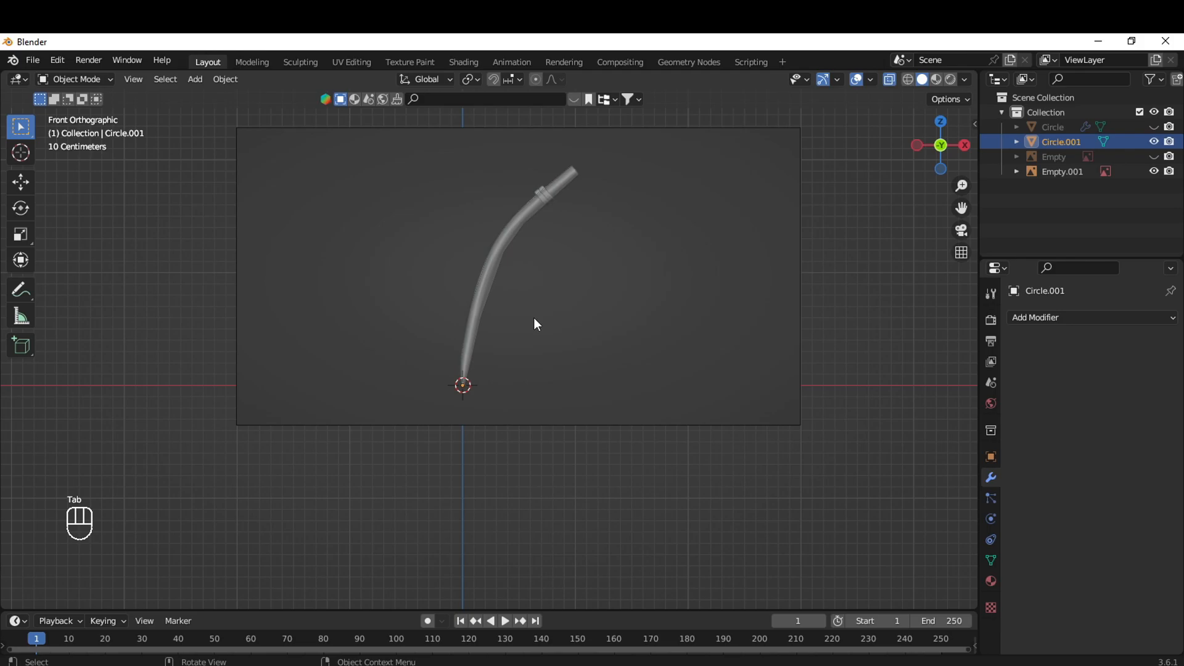
Disable X-ray and add a Subdivision Surface modifier to the straw with viewport level 2
{"action": "scroll", "coordinate": [534, 317], "scroll_direction": "up", "scroll_amount": 3}
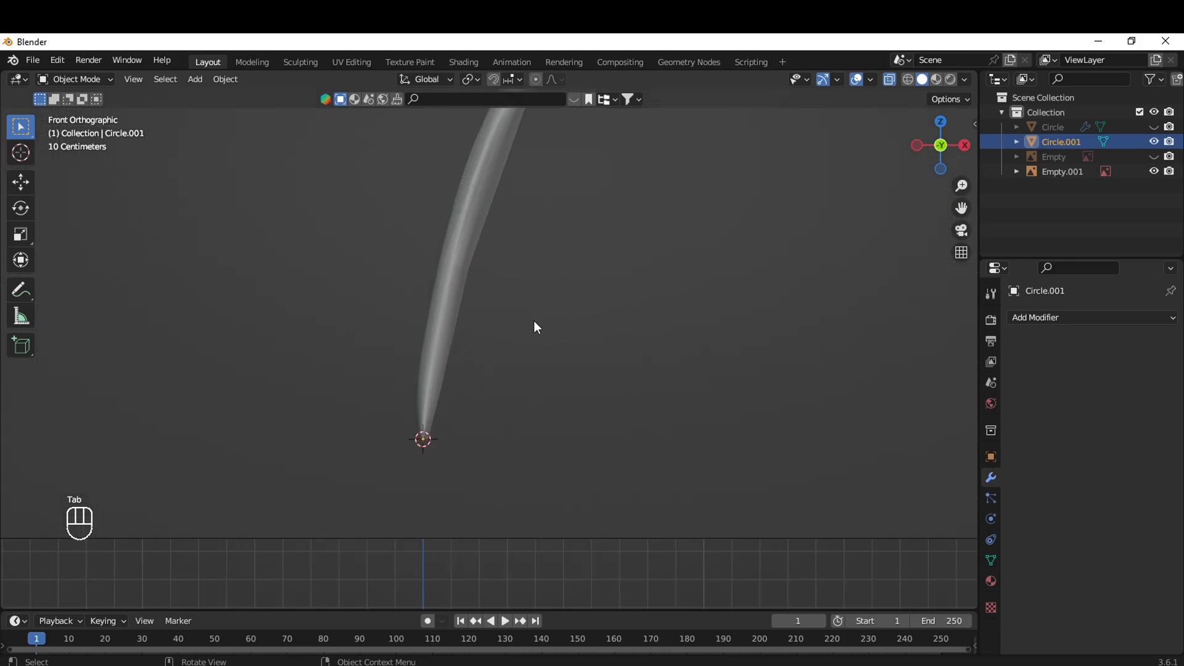
{"action": "left_click", "coordinate": [892, 79]}
{"action": "scroll", "coordinate": [779, 360], "scroll_direction": "up", "scroll_amount": 4}
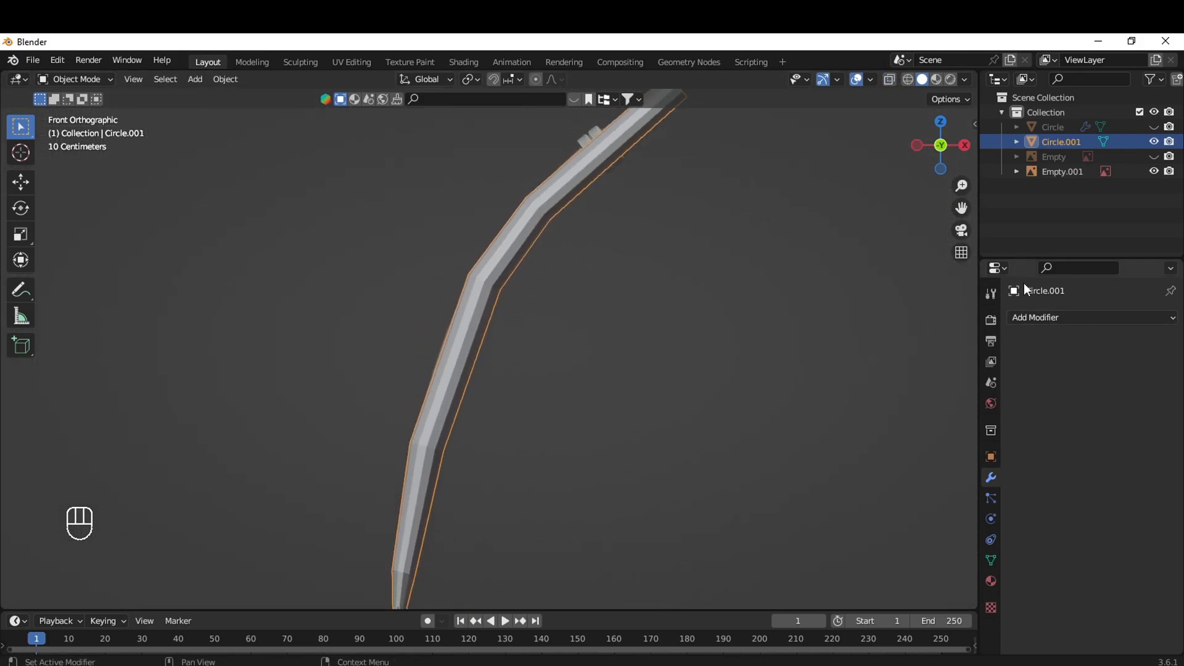
{"action": "left_click", "coordinate": [1043, 319]}
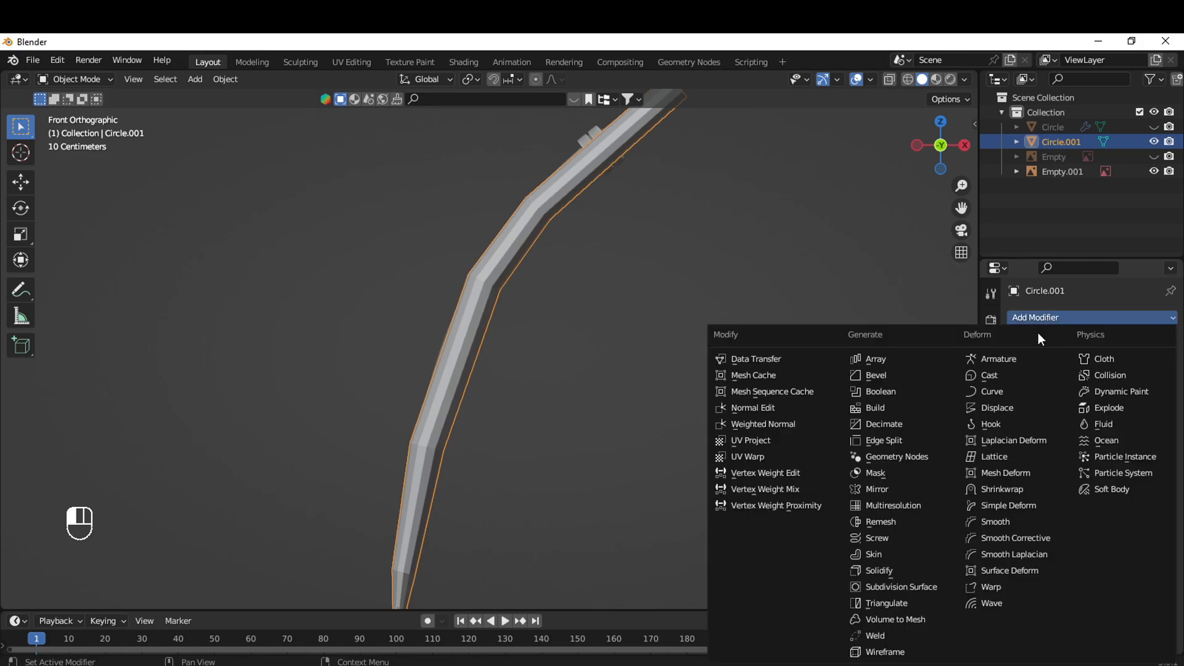
{"action": "left_click", "coordinate": [925, 585]}
{"action": "scroll", "coordinate": [564, 377], "scroll_direction": "down", "scroll_amount": 5}
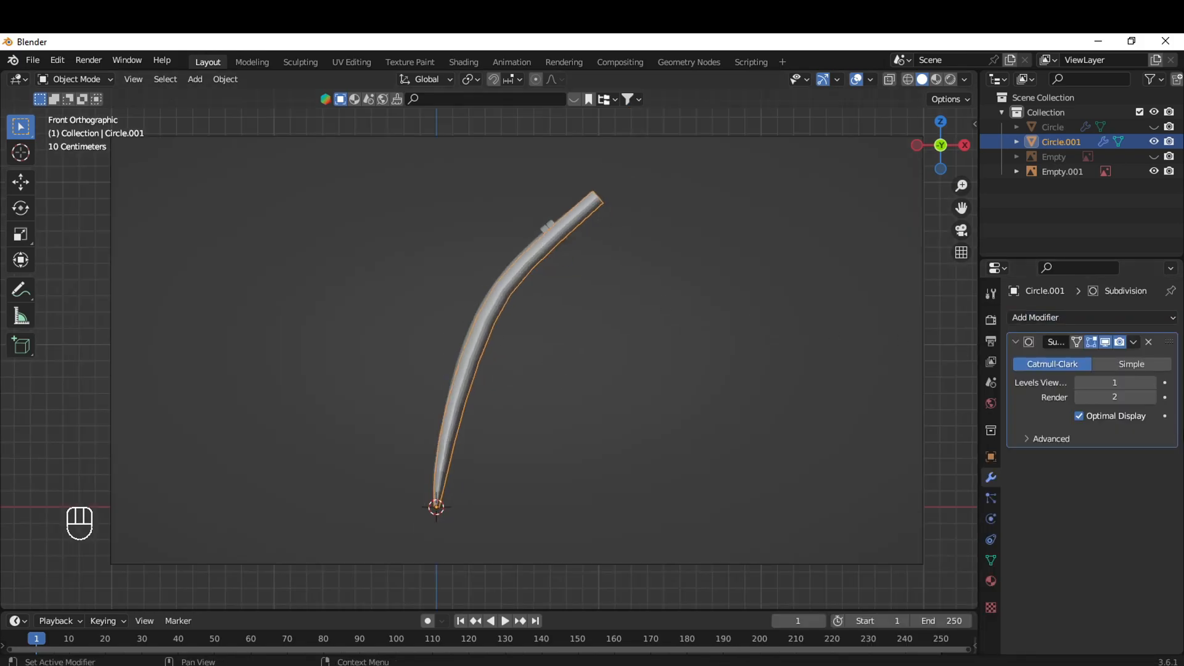
{"action": "left_click", "coordinate": [1152, 383]}
{"action": "scroll", "coordinate": [397, 405], "scroll_direction": "up", "scroll_amount": 6}
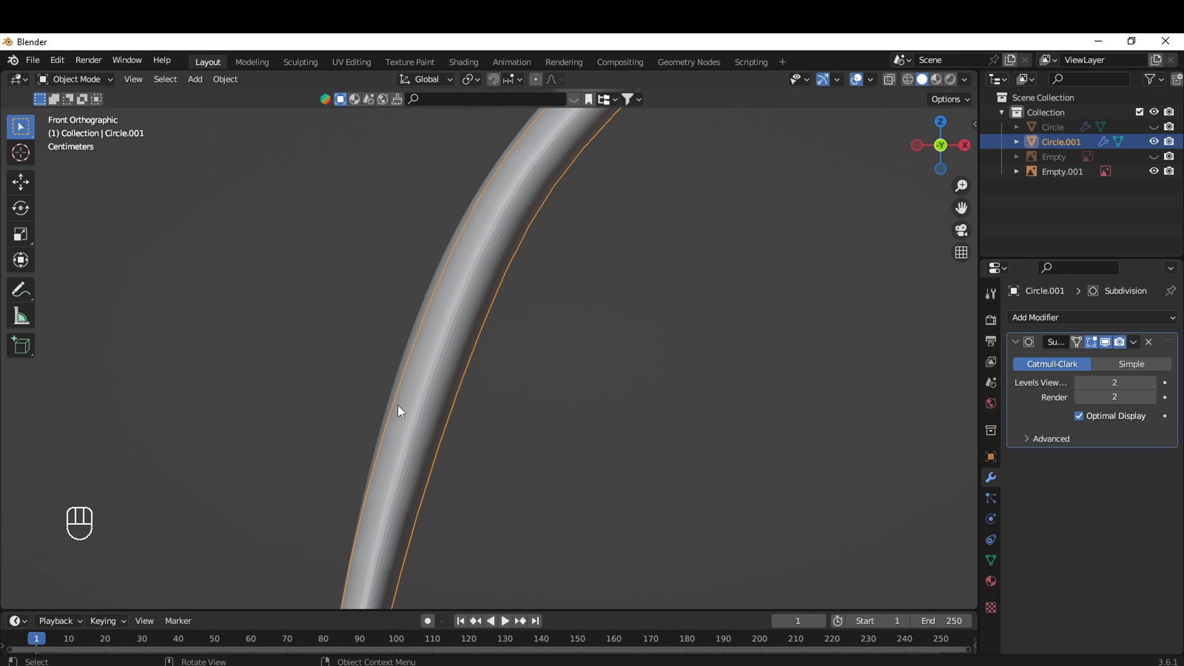
Apply Shade Smooth to the straw and view the surface from an angle
{"action": "right_click", "coordinate": [399, 407]}
{"action": "left_click", "coordinate": [338, 369]}
{"action": "scroll", "coordinate": [705, 427], "scroll_direction": "down", "scroll_amount": 5}
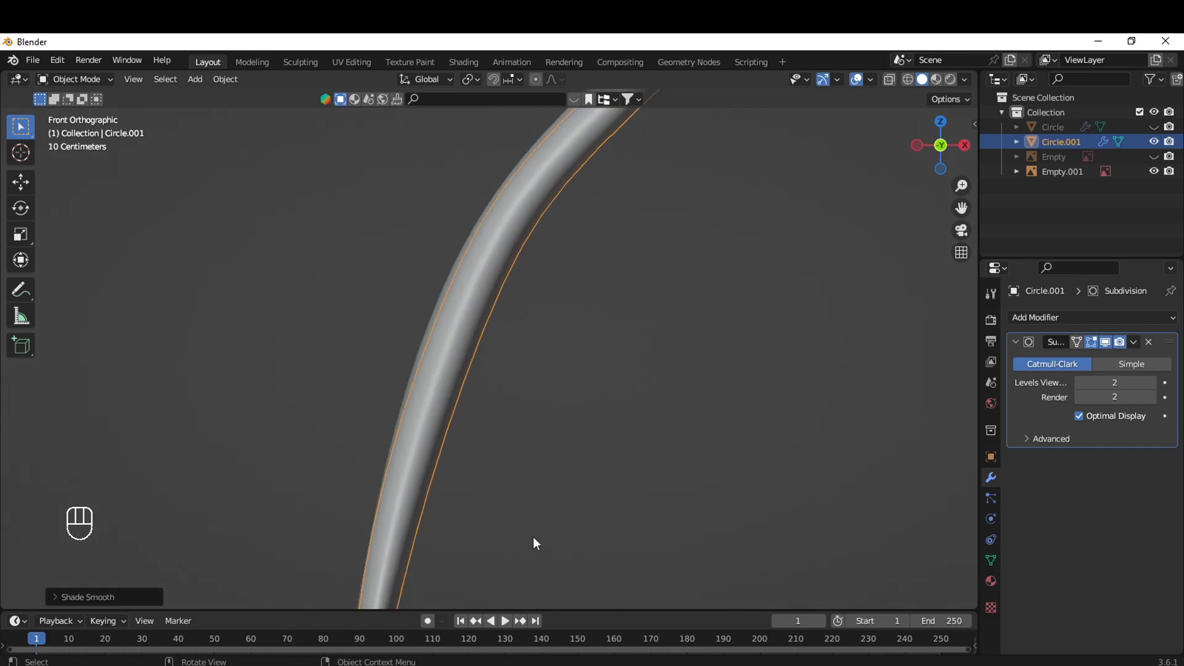
{"action": "scroll", "coordinate": [611, 407], "scroll_direction": "up", "scroll_amount": 5}
{"action": "middle_click_drag", "start_coordinate": [612, 406], "coordinate": [587, 398]}
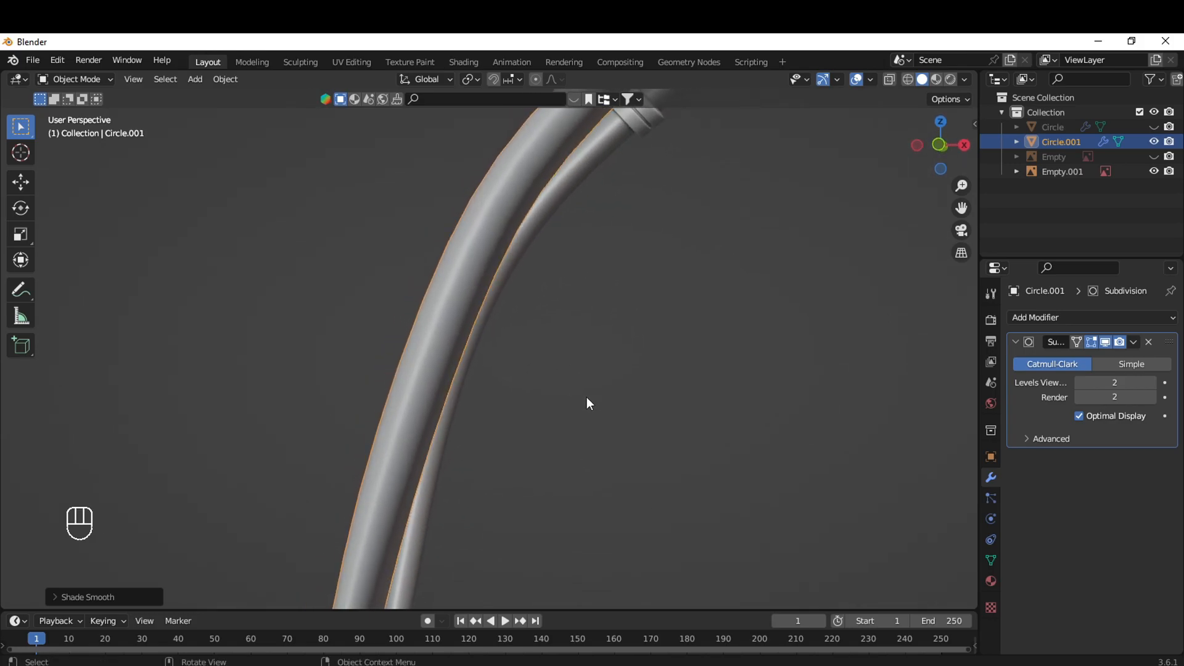
Reposition and scale the edge ring at the straw's middle bend to smooth its curve
{"action": "scroll", "coordinate": [584, 396], "scroll_direction": "down", "scroll_amount": 5}
{"action": "key", "text": "KP_1"}
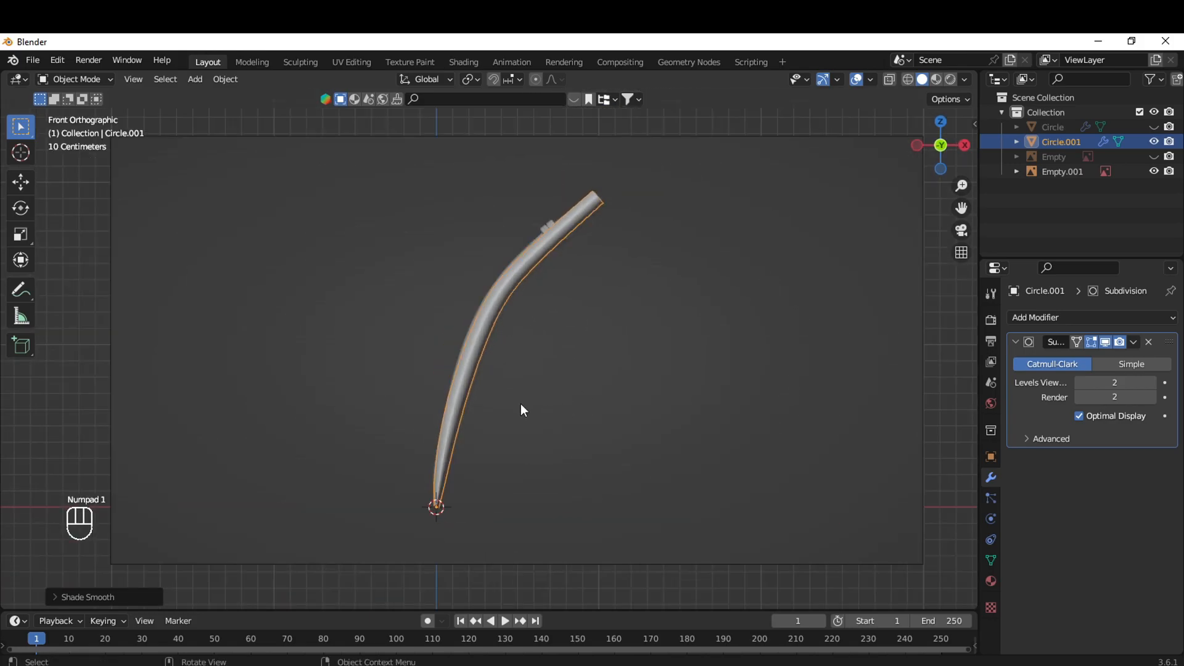
{"action": "scroll", "coordinate": [524, 407], "scroll_direction": "up", "scroll_amount": 2}
{"action": "scroll", "coordinate": [549, 391], "scroll_direction": "up", "scroll_amount": 5}
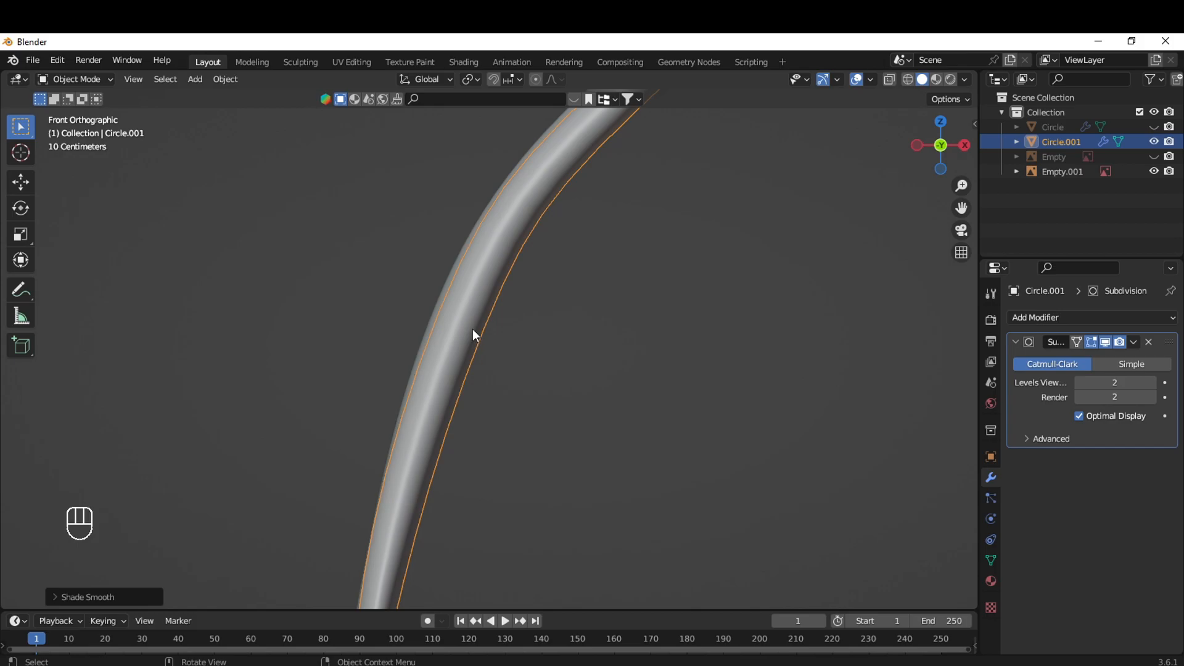
{"action": "key", "text": "Tab"}
{"action": "scroll", "coordinate": [457, 383], "scroll_direction": "up", "scroll_amount": 3}
{"action": "left_click", "coordinate": [494, 191], "text": "alt"}
{"action": "key", "text": "g"}
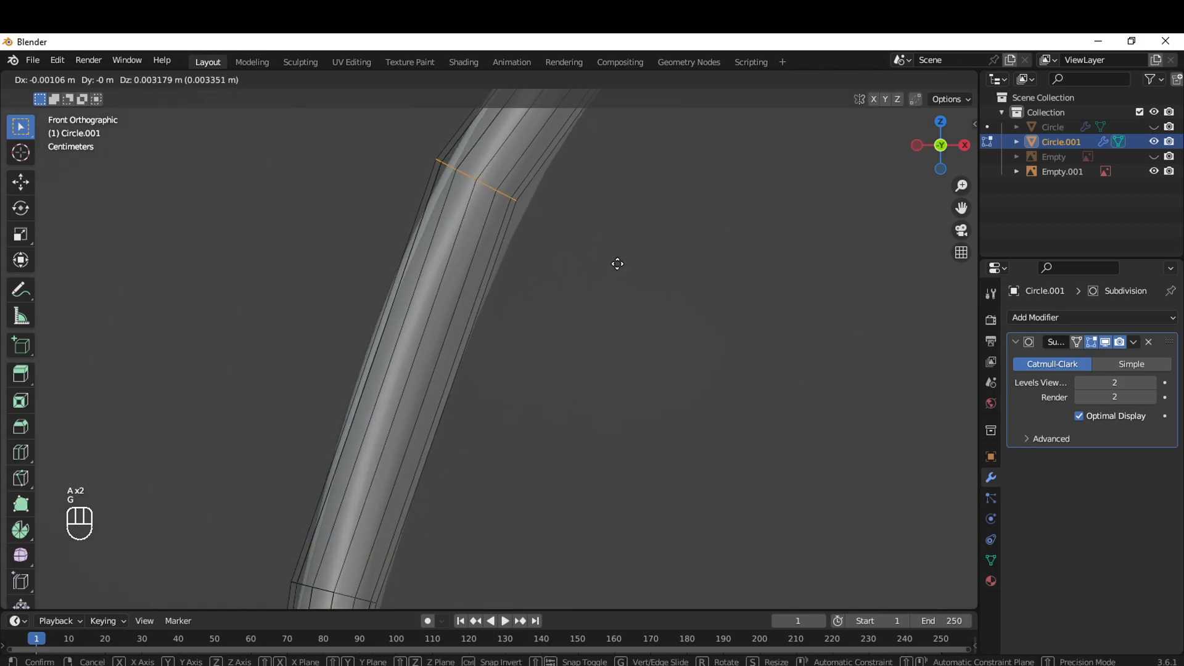
{"action": "left_click", "coordinate": [614, 259]}
{"action": "key", "text": "s"}
{"action": "left_click", "coordinate": [740, 350]}
{"action": "key", "text": "g"}
{"action": "left_click", "coordinate": [730, 346]}
Move the next lower edge ring so the straw's lower curve flows smoothly
{"action": "scroll", "coordinate": [729, 345], "scroll_direction": "down", "scroll_amount": 3}
{"action": "left_click", "coordinate": [465, 408], "text": "alt"}
{"action": "key", "text": "g"}
{"action": "left_click", "coordinate": [681, 473]}
Add a loop cut along the straw's bend, rotate and move it to follow the curve, and return to Object Mode
{"action": "key", "text": "ctrl+r"}
{"action": "left_click", "coordinate": [623, 272]}
{"action": "left_click", "coordinate": [621, 271]}
{"action": "key", "text": "r"}
{"action": "left_click", "coordinate": [925, 377]}
{"action": "key", "text": "g"}
{"action": "left_click", "coordinate": [919, 382]}
{"action": "scroll", "coordinate": [725, 405], "scroll_direction": "down", "scroll_amount": 6}
{"action": "key", "text": "Tab"}
{"action": "left_click", "coordinate": [884, 85]}
Examine the straw's upper end and compare it with the collar in the reference image
{"action": "middle_click_drag", "start_coordinate": [697, 397], "coordinate": [808, 201], "text": "shift"}
{"action": "scroll", "coordinate": [650, 339], "scroll_direction": "down", "scroll_amount": 2}
{"action": "scroll", "coordinate": [622, 411], "scroll_direction": "up", "scroll_amount": 4}
{"action": "middle_click_drag", "start_coordinate": [622, 410], "coordinate": [563, 462]}
{"action": "key", "text": "KP_1"}
{"action": "scroll", "coordinate": [648, 340], "scroll_direction": "up", "scroll_amount": 4}
{"action": "middle_click_drag", "start_coordinate": [687, 211], "coordinate": [525, 545], "text": "shift"}
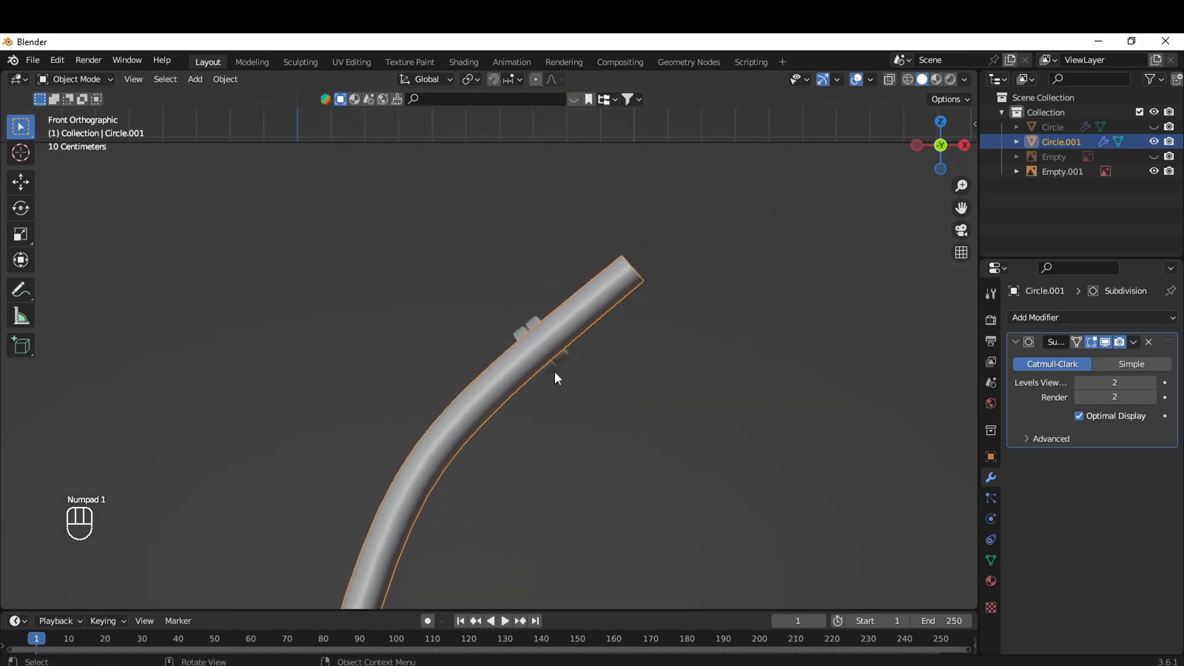
{"action": "middle_click_drag", "start_coordinate": [557, 373], "coordinate": [502, 317]}
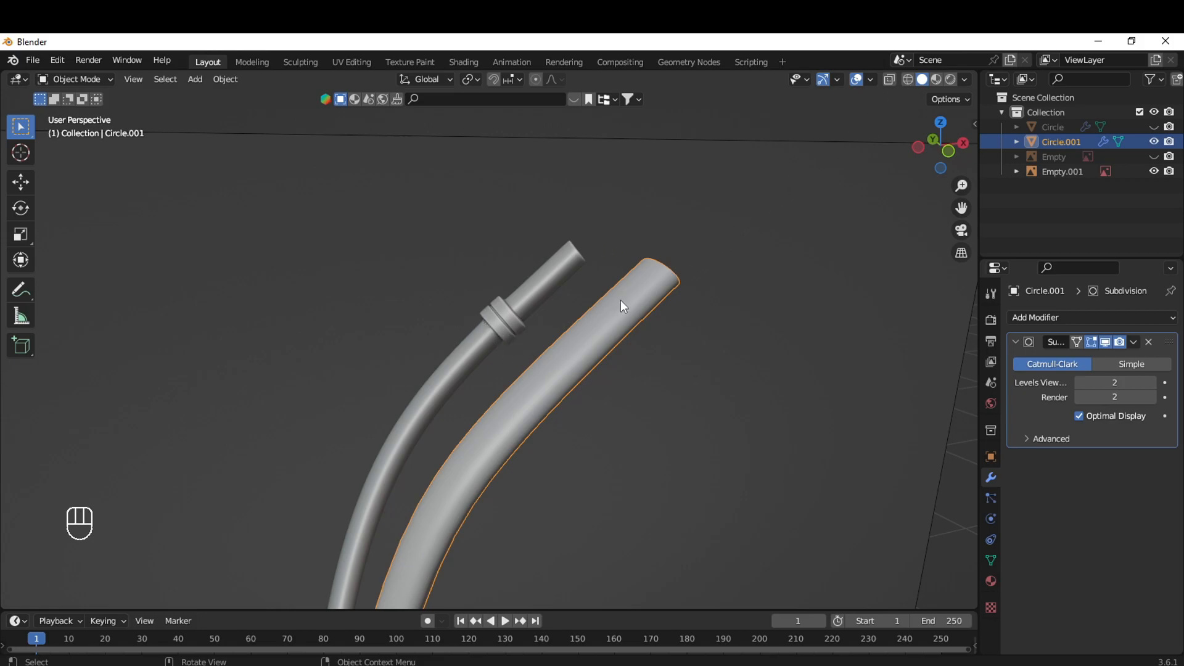
In Edit Mode with X-ray enabled, add a loop cut at the reference collar's upper edge and align its rotation
{"action": "scroll", "coordinate": [622, 333], "scroll_direction": "up", "scroll_amount": 3}
{"action": "key", "text": "Tab"}
{"action": "middle_click_drag", "start_coordinate": [620, 353], "coordinate": [634, 420]}
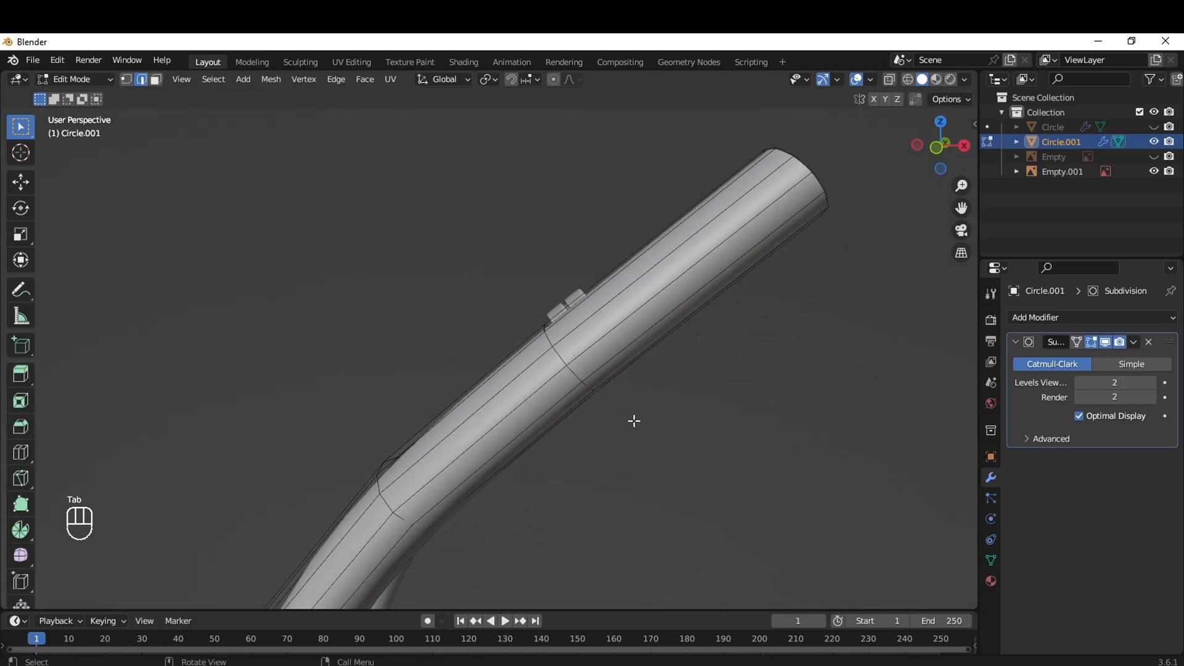
{"action": "key", "text": "KP_1"}
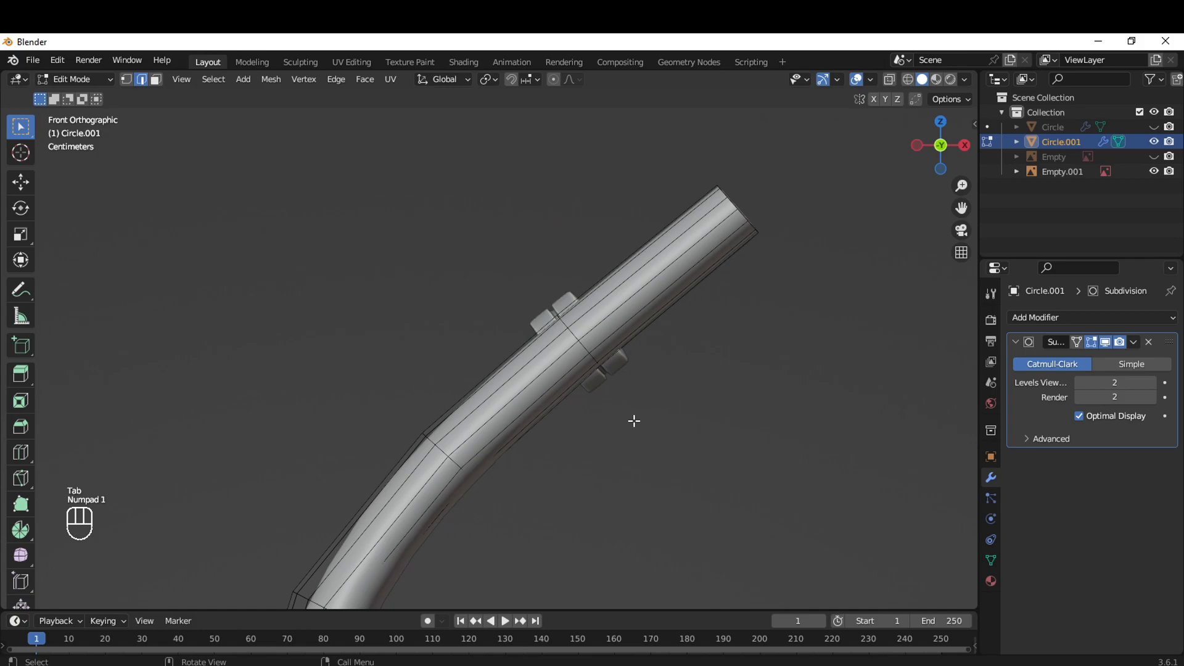
{"action": "left_click", "coordinate": [889, 79]}
{"action": "scroll", "coordinate": [742, 386], "scroll_direction": "up", "scroll_amount": 4}
{"action": "key", "text": "ctrl+r"}
{"action": "left_click", "coordinate": [758, 213]}
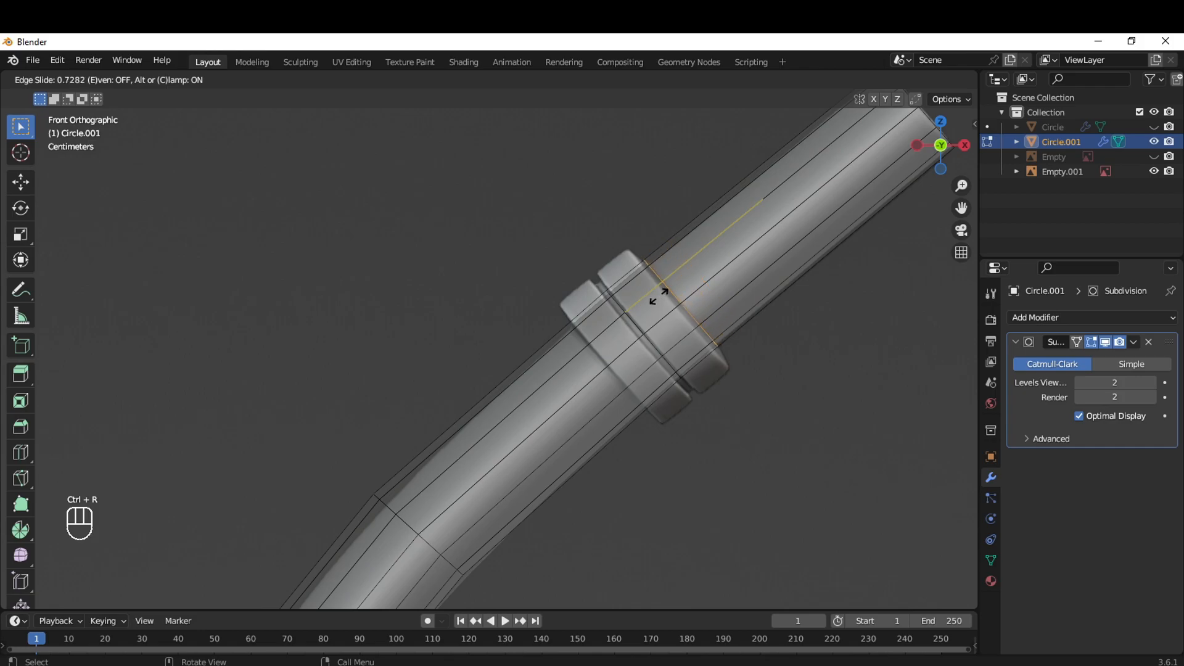
{"action": "left_click", "coordinate": [681, 300]}
{"action": "key", "text": "r"}
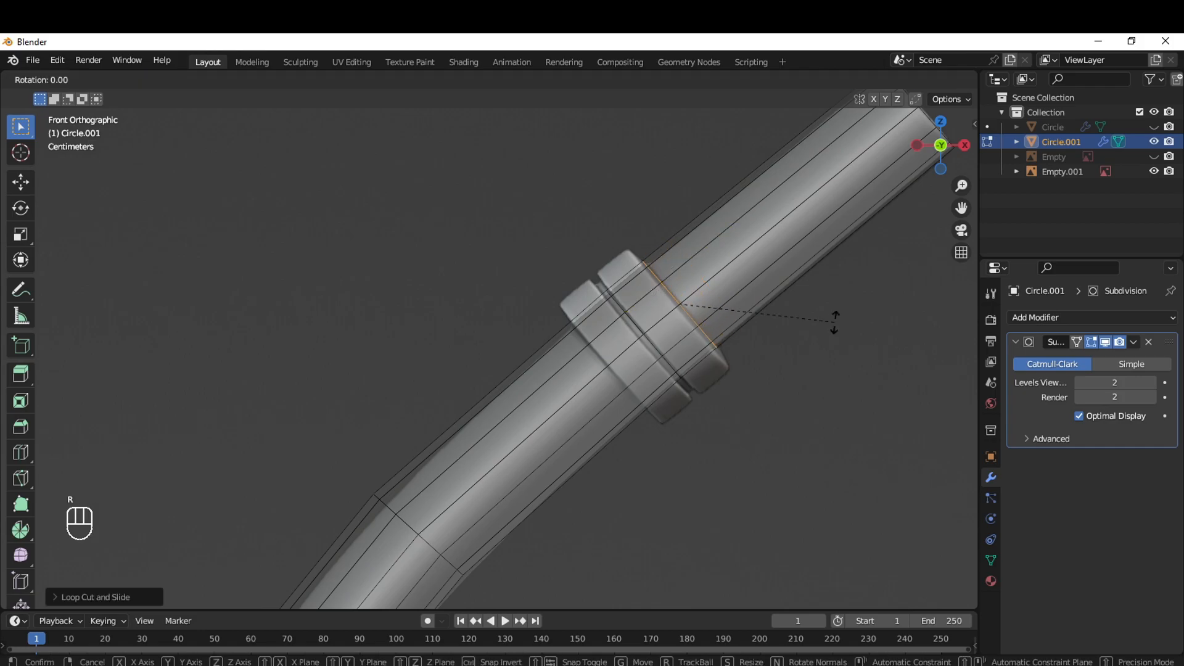
{"action": "left_click", "coordinate": [835, 324]}
Add a loop cut on the straw aligned with the reference collar's lower edge
{"action": "key", "text": "ctrl+r"}
{"action": "left_click", "coordinate": [590, 395]}
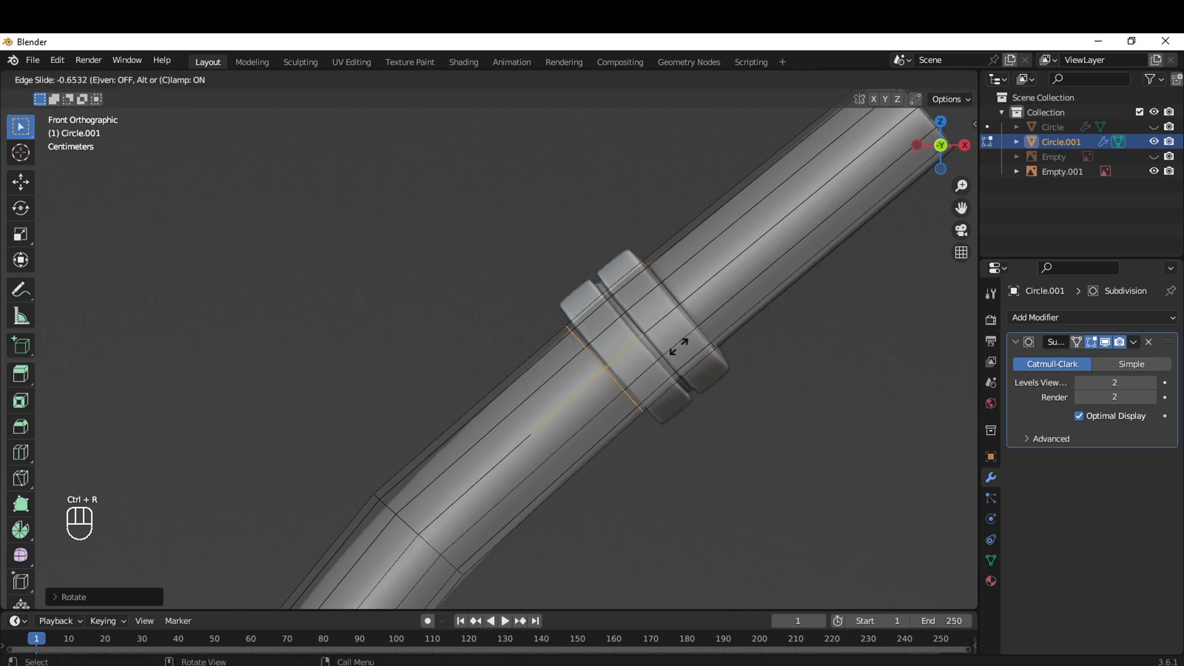
{"action": "left_click", "coordinate": [680, 344]}
{"action": "middle_click_drag", "start_coordinate": [701, 408], "coordinate": [818, 430]}
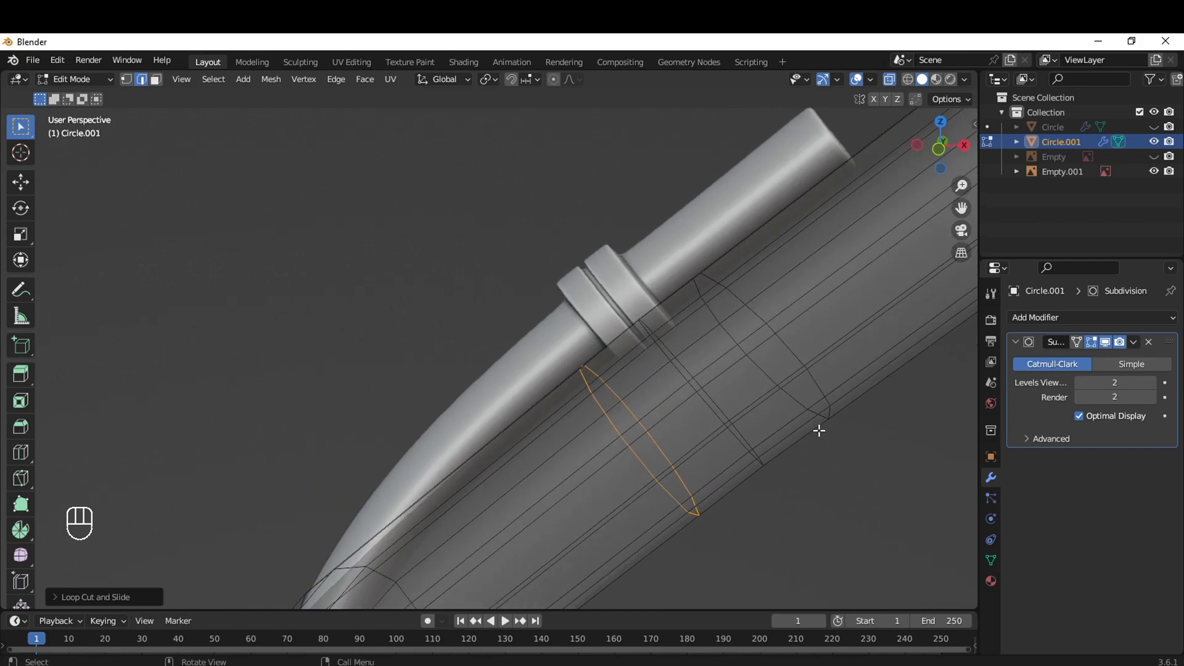
Bevel the edge loop between the two collar rings into a narrow band and slide it to match the reference groove
{"action": "key", "text": "KP_1"}
{"action": "scroll", "coordinate": [818, 429], "scroll_direction": "up", "scroll_amount": 5}
{"action": "key", "text": "2"}
{"action": "key", "text": "a"}
{"action": "key", "text": "a"}
{"action": "left_click", "coordinate": [684, 327], "text": "alt+shift"}
{"action": "key", "text": "ctrl+b"}
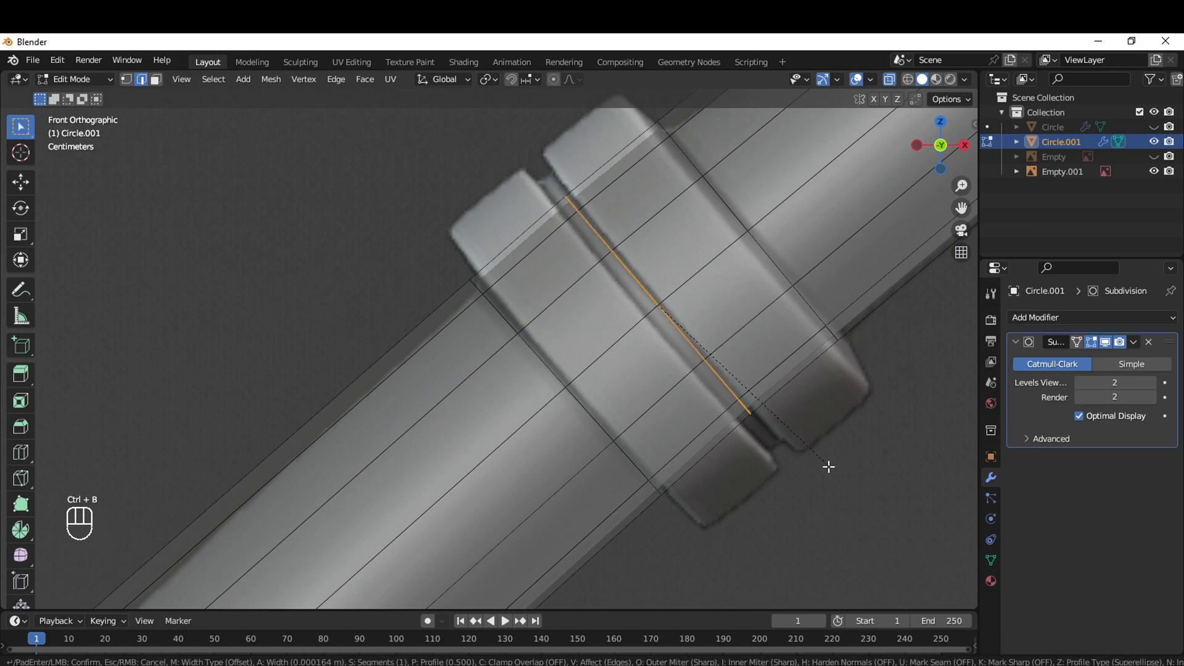
{"action": "left_click", "coordinate": [831, 474]}
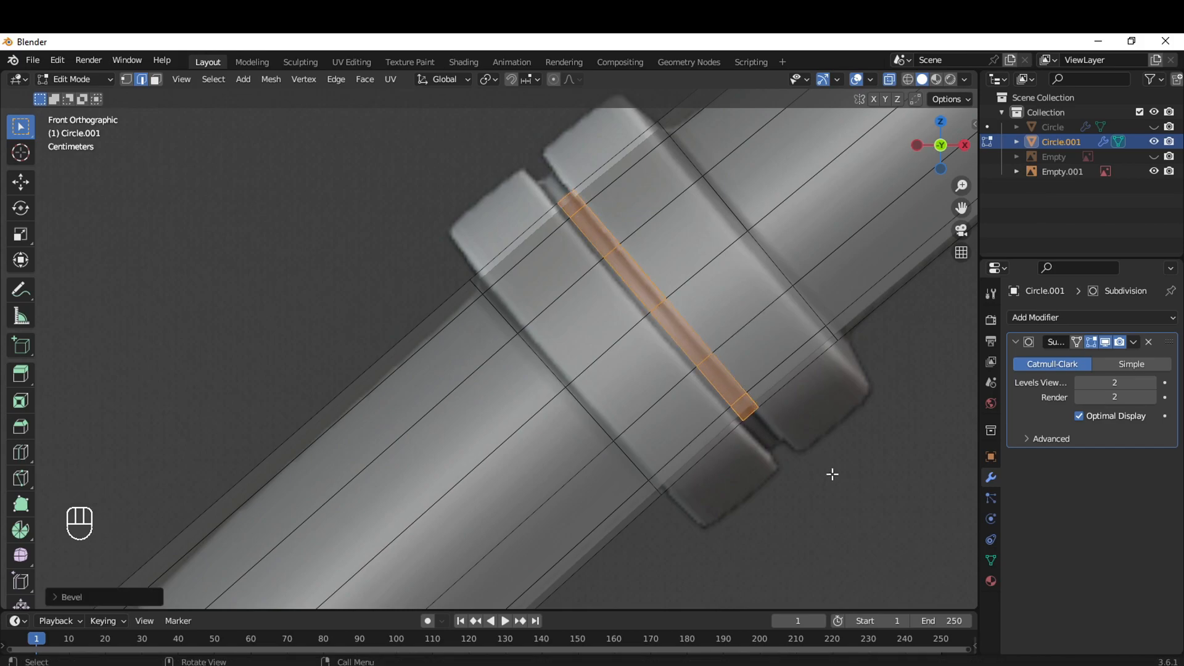
{"action": "key", "text": "g"}
{"action": "key", "text": "g"}
{"action": "left_click", "coordinate": [830, 475]}
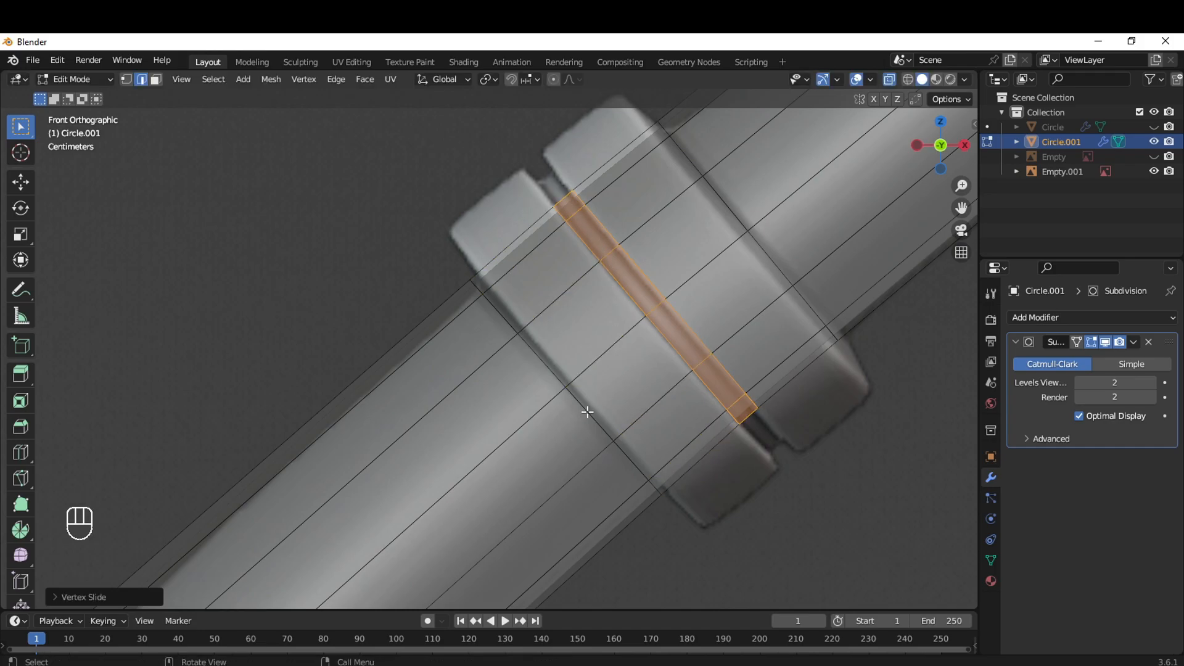
Switch to face selection and select the face loop forming the lower collar ring
{"action": "key", "text": "3"}
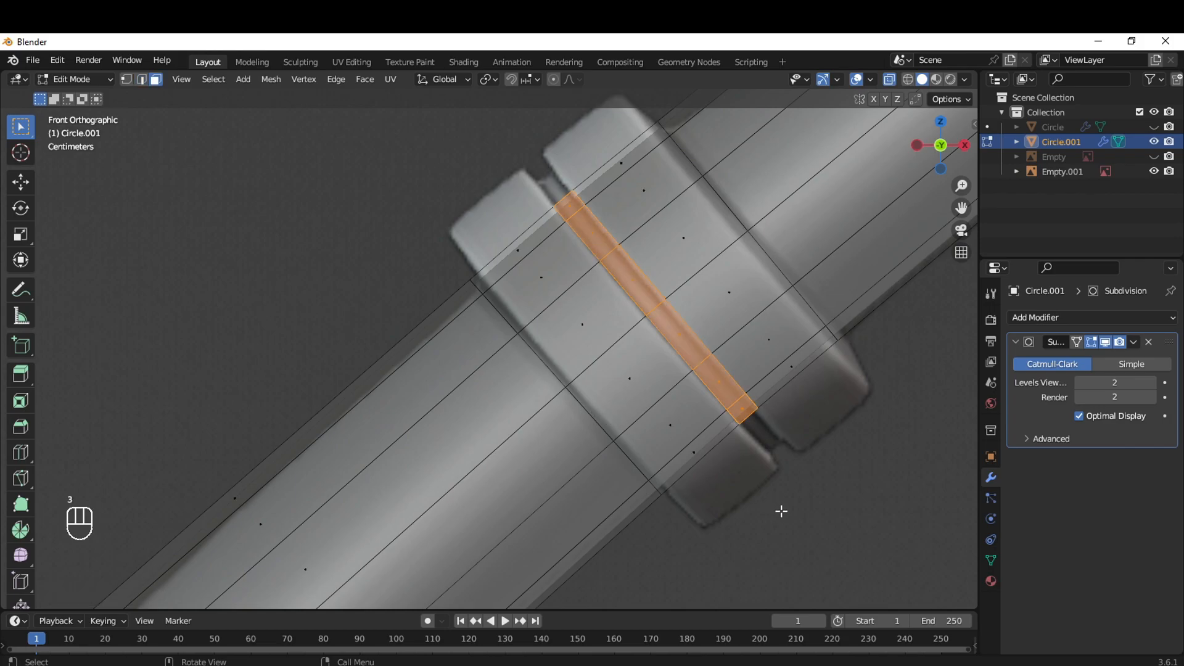
{"action": "key", "text": "a"}
{"action": "key", "text": "a"}
{"action": "scroll", "coordinate": [697, 433], "scroll_direction": "down", "scroll_amount": 3}
{"action": "left_click", "coordinate": [695, 430], "text": "alt"}
{"action": "scroll", "coordinate": [736, 484], "scroll_direction": "down", "scroll_amount": 1}
{"action": "scroll", "coordinate": [695, 452], "scroll_direction": "down", "scroll_amount": 2}
{"action": "key", "text": "e"}
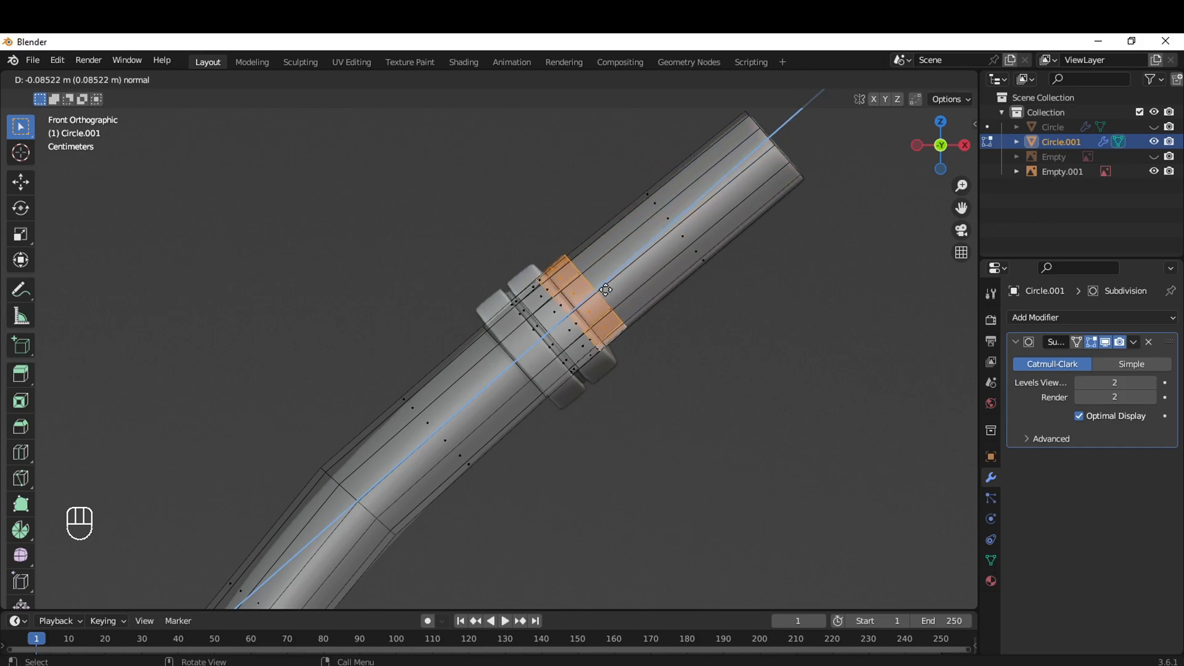
{"action": "left_click", "coordinate": [524, 259]}
{"action": "key", "text": "g"}
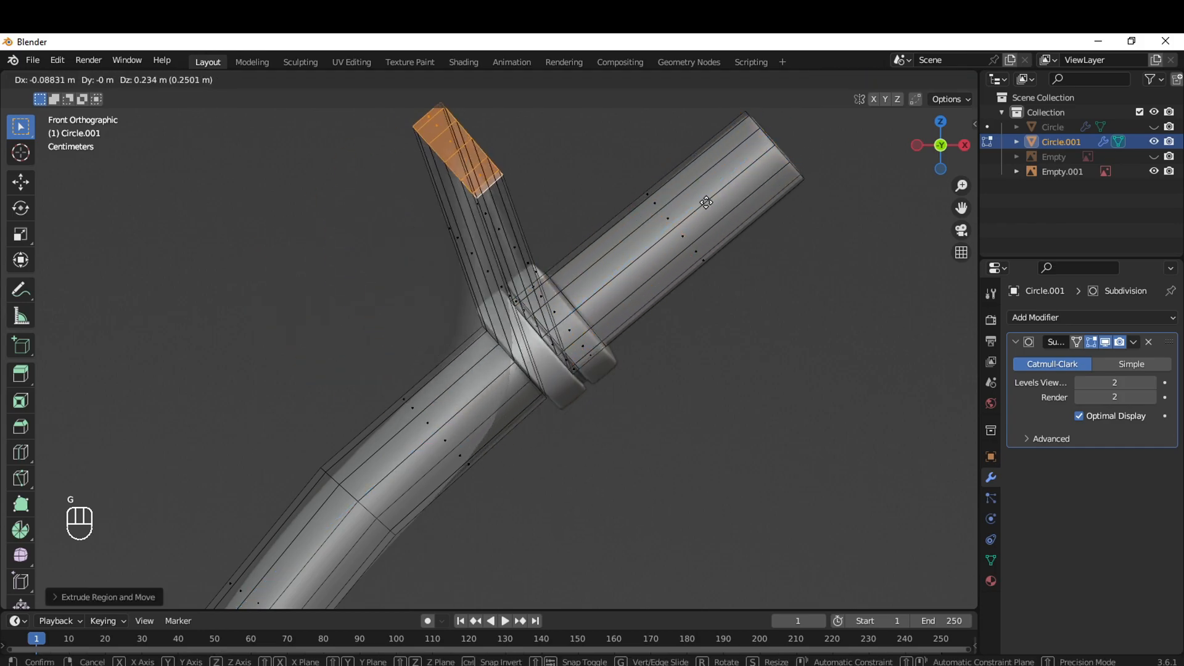
{"action": "key", "text": "Escape"}
{"action": "key", "text": "ctrl+z"}
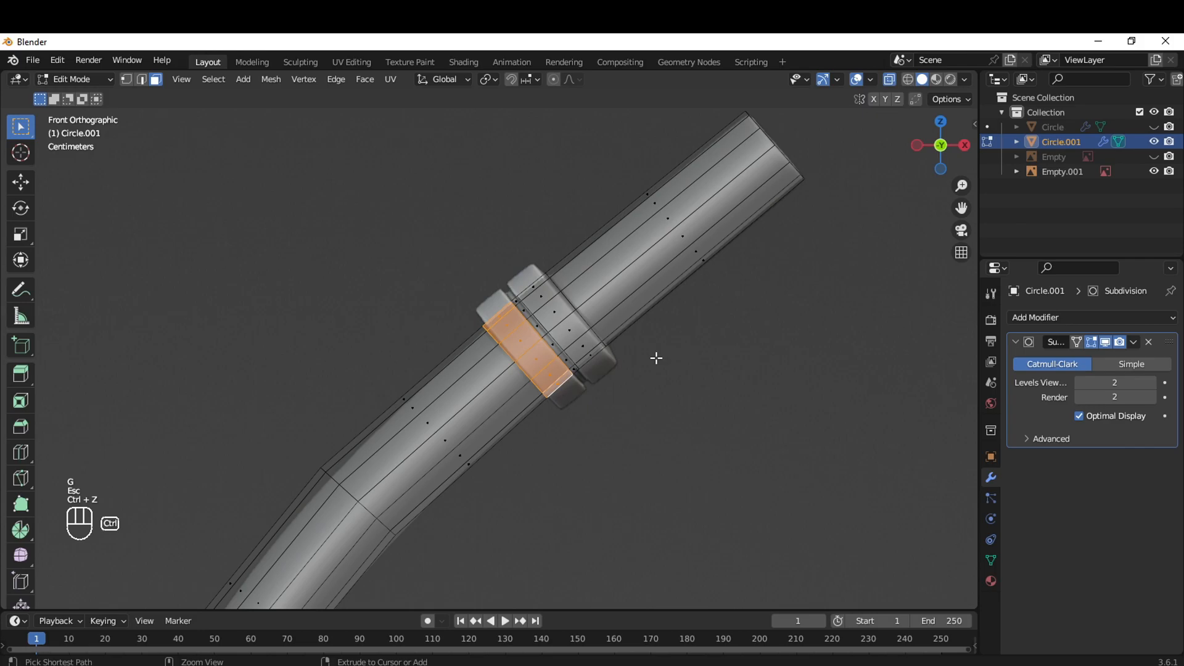
Disable X-ray and add the upper collar ring's face loop to the selection
{"action": "scroll", "coordinate": [623, 411], "scroll_direction": "up", "scroll_amount": 6}
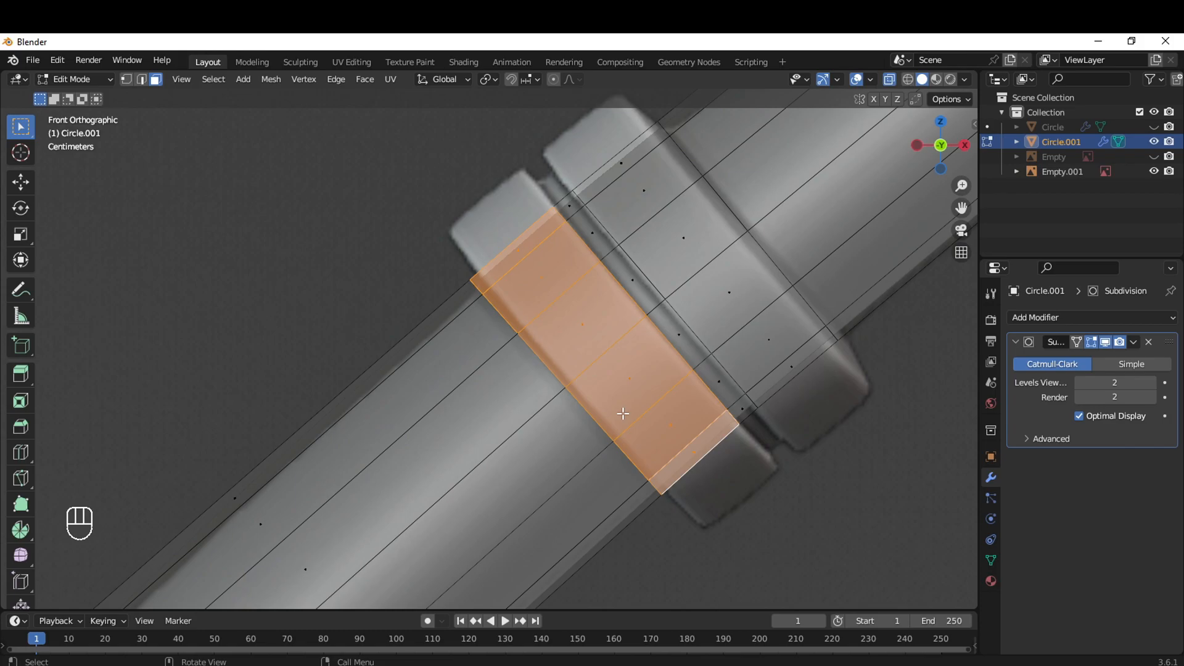
{"action": "scroll", "coordinate": [623, 412], "scroll_direction": "down", "scroll_amount": 1}
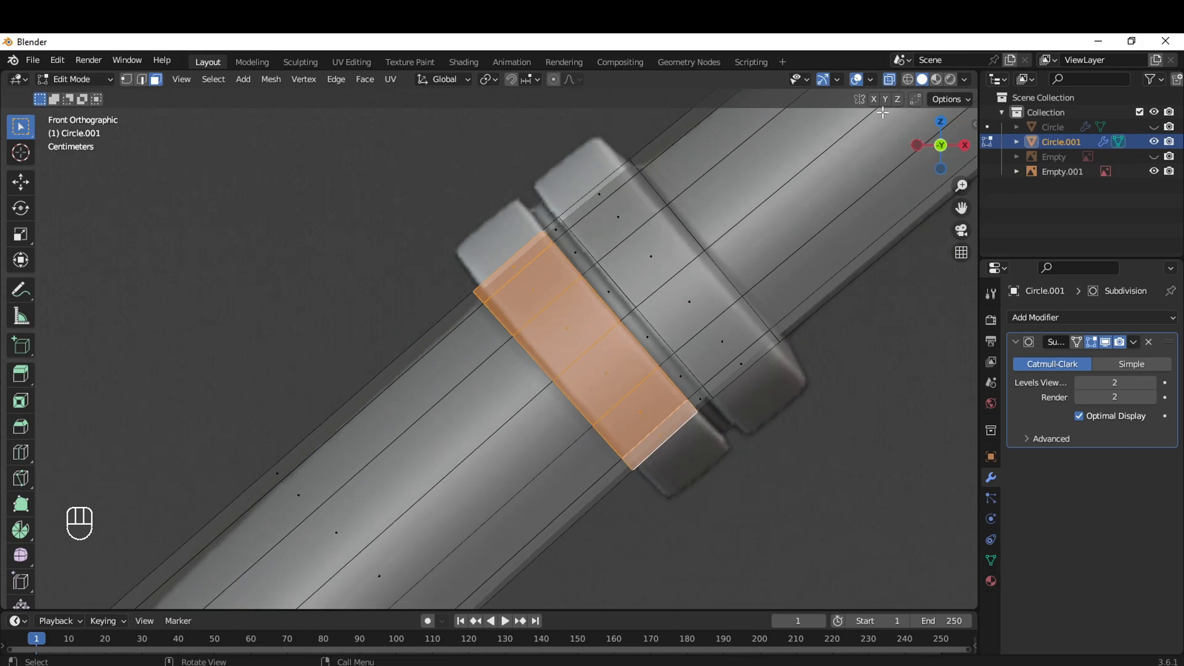
{"action": "left_click", "coordinate": [889, 78]}
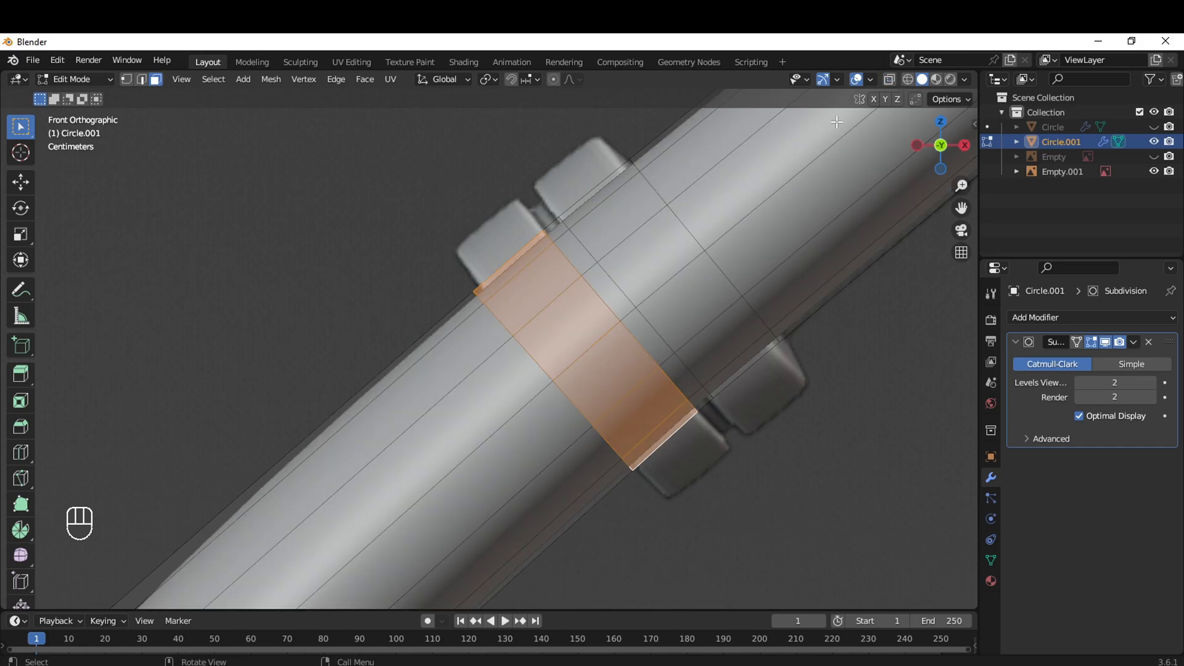
{"action": "left_click", "coordinate": [697, 326], "text": "alt+shift"}
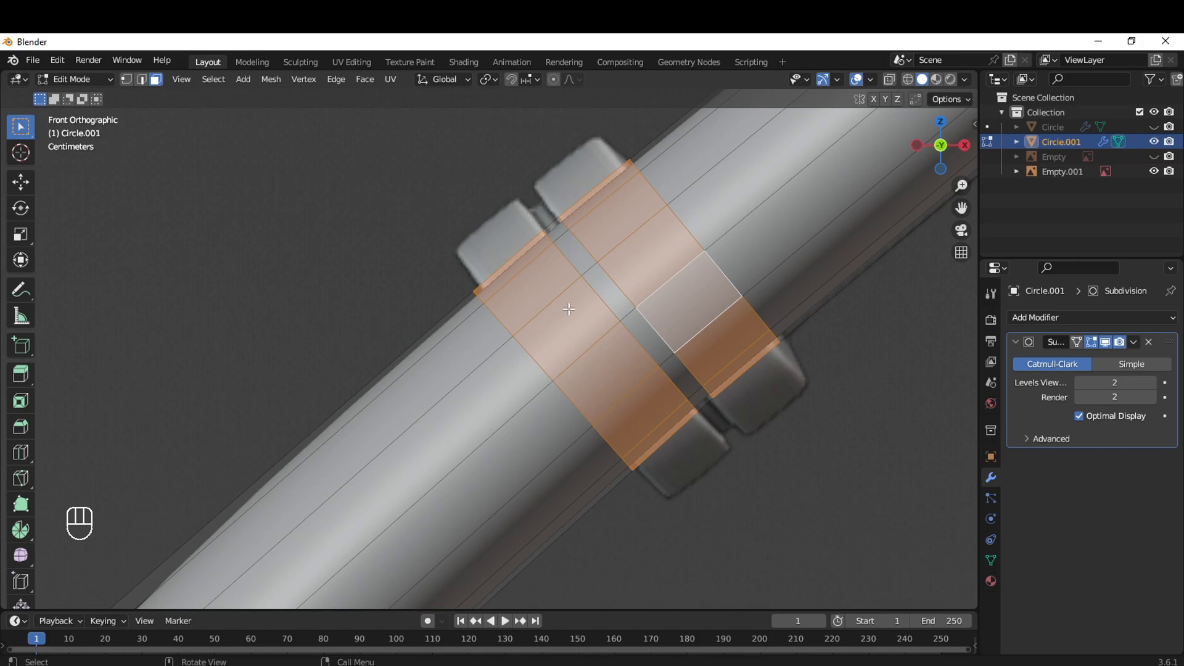
{"action": "middle_click_drag", "start_coordinate": [729, 435], "coordinate": [746, 468]}
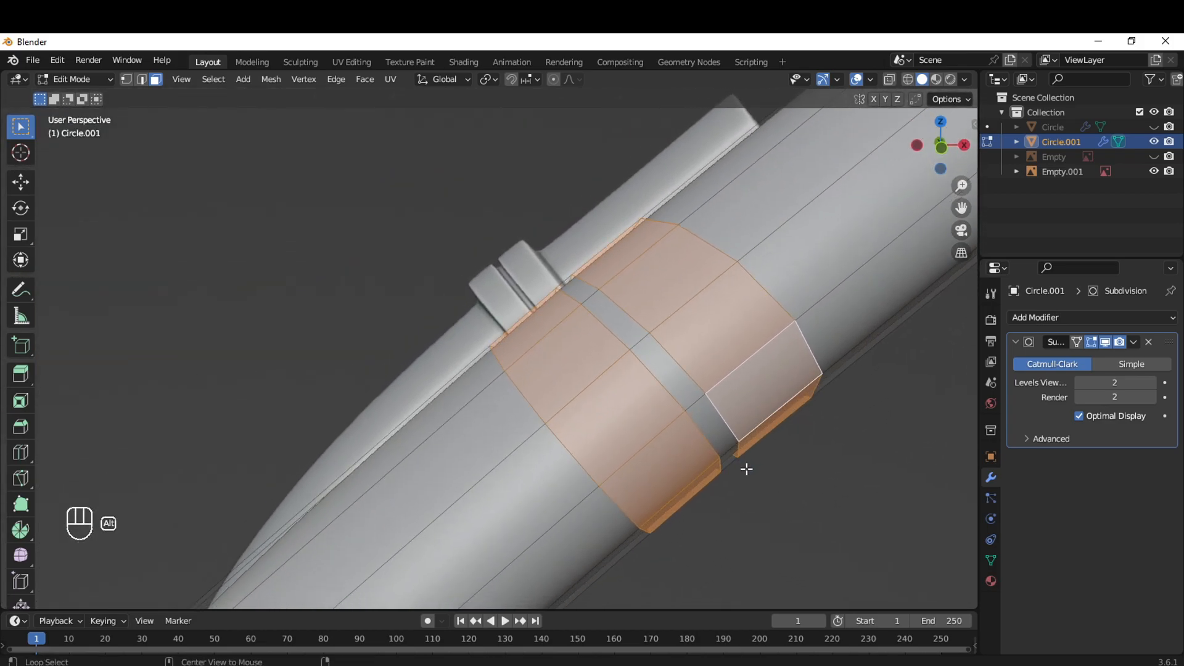
Extrude both selected face loops outward along their normals to form the two raised collar rings
{"action": "key", "text": "alt+e"}
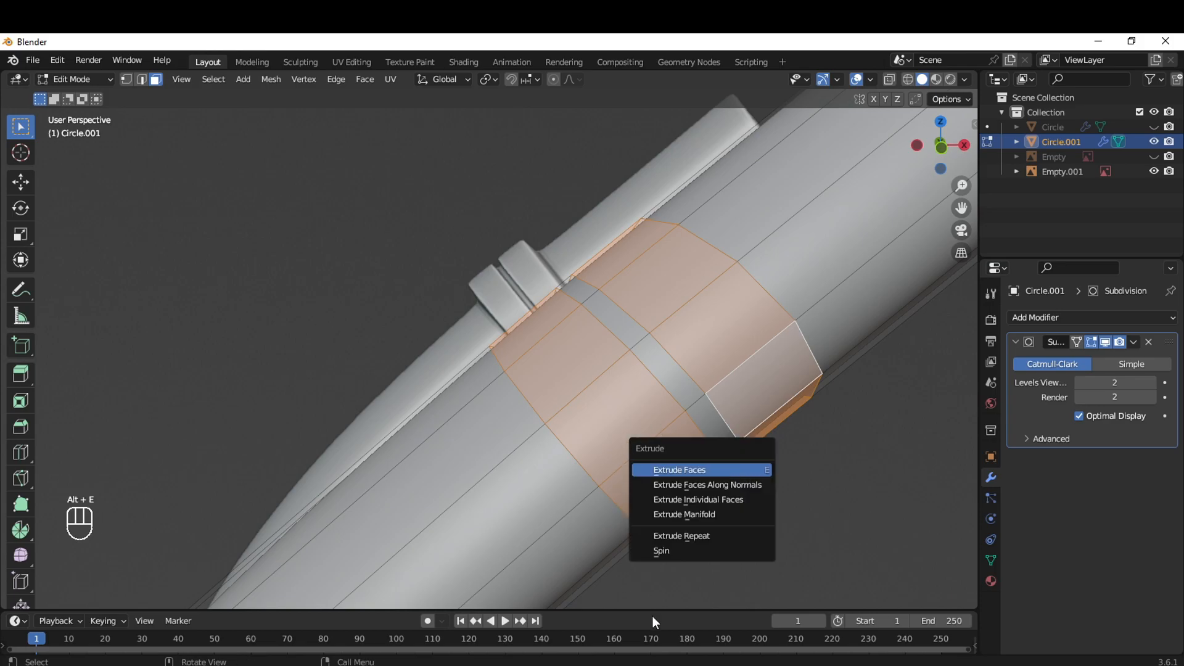
{"action": "key", "text": "alt+e"}
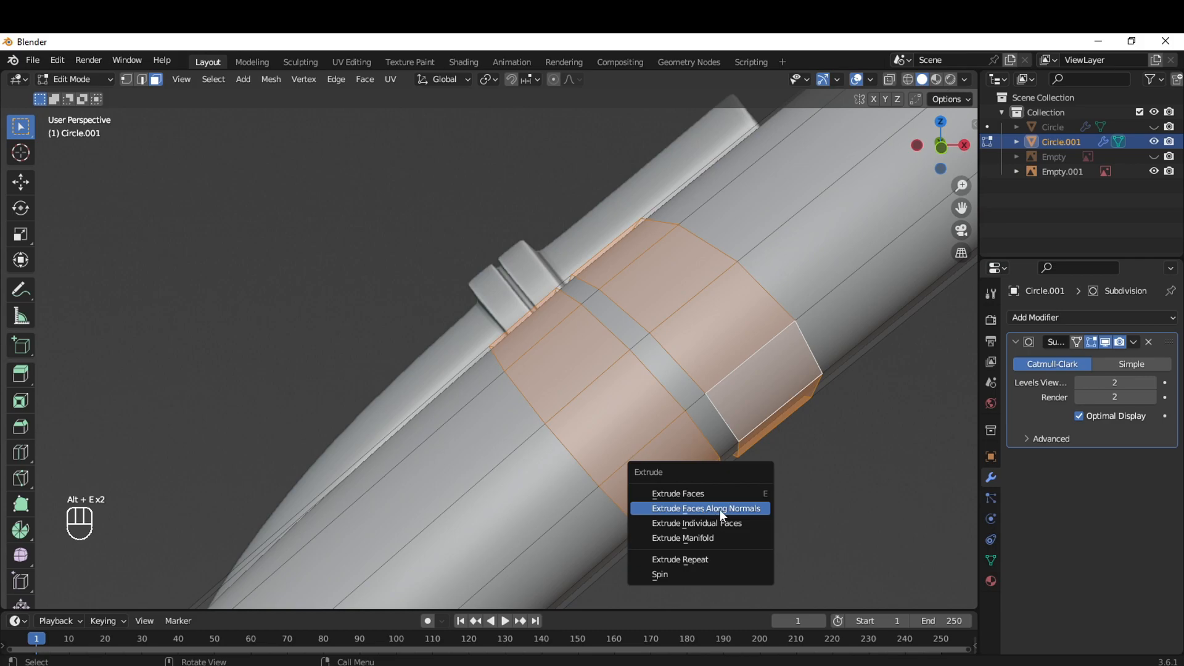
{"action": "left_click", "coordinate": [720, 509]}
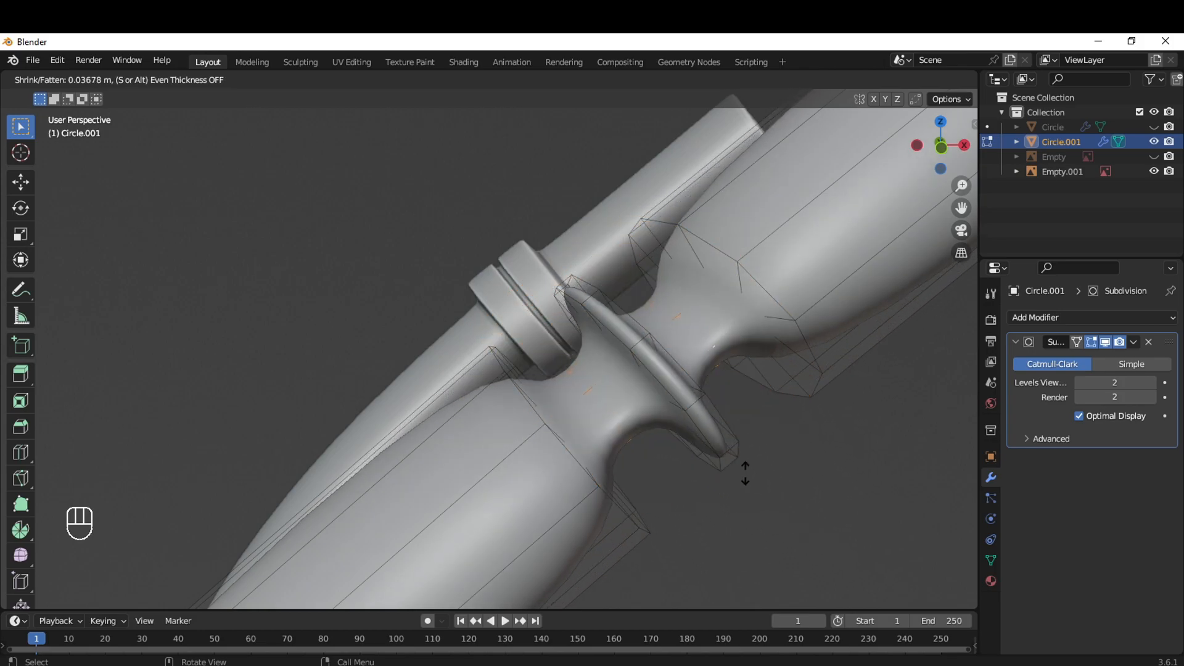
{"action": "left_click", "coordinate": [748, 530]}
{"action": "scroll", "coordinate": [747, 526], "scroll_direction": "down", "scroll_amount": 5}
{"action": "middle_click_drag", "start_coordinate": [745, 521], "coordinate": [734, 517]}
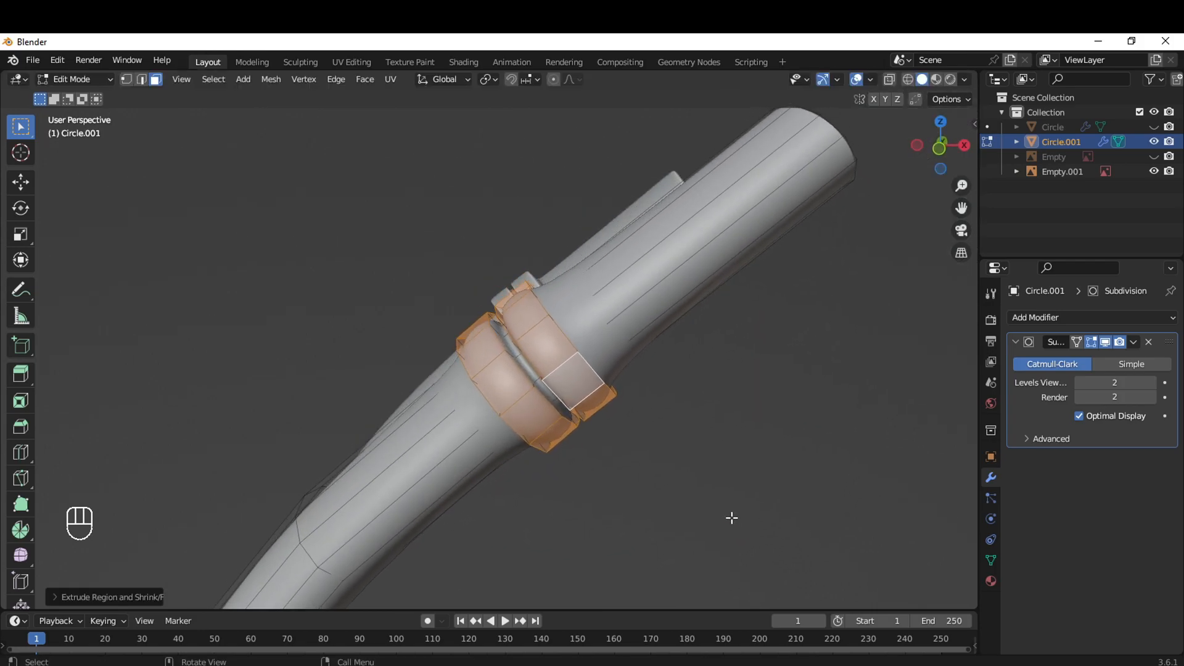
Add supporting loop cuts on the tube tight against the collar's lower and upper sides
{"action": "middle_click_drag", "start_coordinate": [643, 367], "coordinate": [618, 446]}
{"action": "key", "text": "ctrl+r"}
{"action": "left_click", "coordinate": [502, 461]}
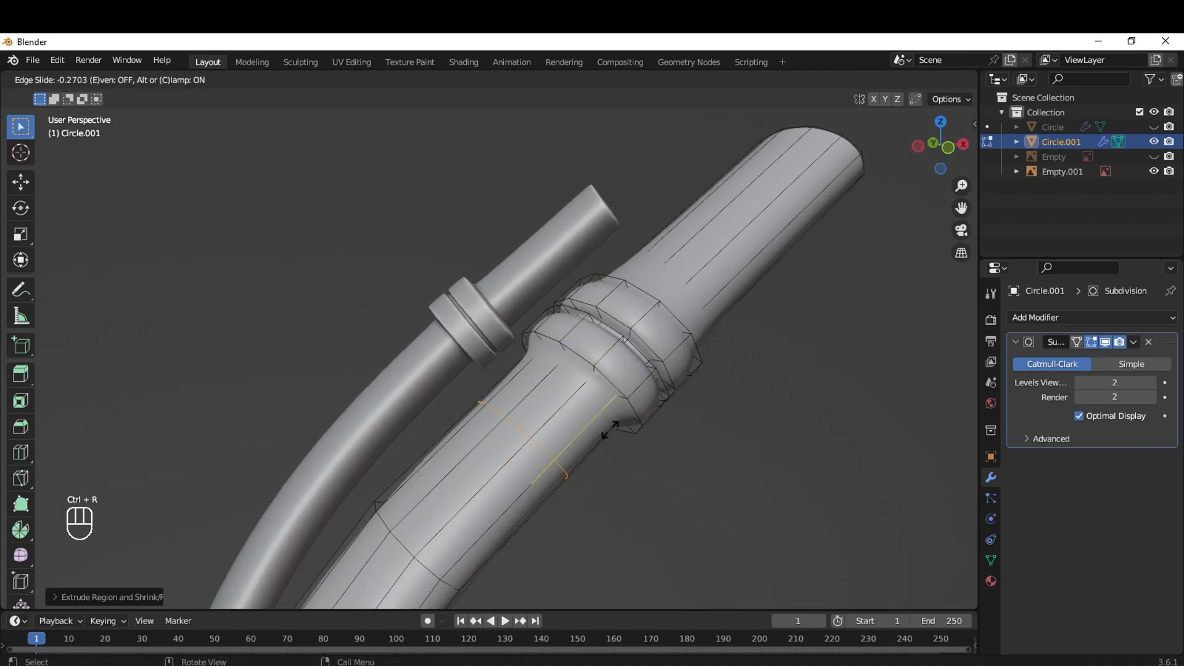
{"action": "left_click", "coordinate": [679, 380]}
{"action": "middle_click_drag", "start_coordinate": [753, 401], "coordinate": [700, 333]}
{"action": "key", "text": "ctrl+r"}
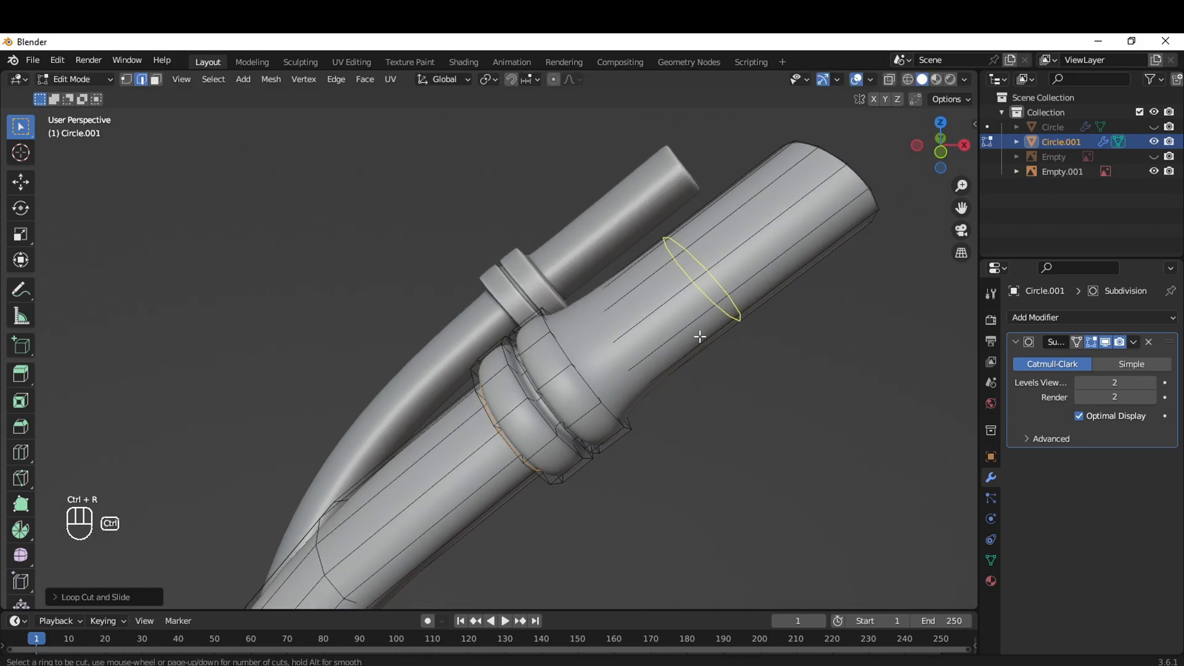
{"action": "left_click", "coordinate": [701, 333]}
{"action": "left_click", "coordinate": [589, 444]}
{"action": "scroll", "coordinate": [588, 444], "scroll_direction": "up", "scroll_amount": 2}
Add supporting loop cuts close to the edges of the raised collar rings to sharpen them
{"action": "key", "text": "ctrl+r"}
{"action": "left_click", "coordinate": [423, 423]}
{"action": "middle_click_drag", "start_coordinate": [589, 444], "coordinate": [697, 345]}
{"action": "left_click", "coordinate": [440, 428]}
{"action": "key", "text": "ctrl+r"}
{"action": "left_click", "coordinate": [438, 429]}
{"action": "key", "text": "ctrl+r"}
{"action": "left_click", "coordinate": [749, 302]}
{"action": "left_click", "coordinate": [755, 305]}
{"action": "mouse_move", "coordinate": [756, 306]}
{"action": "middle_mouse_down"}
{"action": "mouse_move", "coordinate": [814, 322]}
{"action": "mouse_move", "coordinate": [770, 308]}
{"action": "middle_mouse_up"}
Add the remaining supporting loop cuts on the collar, including beside the groove, and return to Object Mode
{"action": "key", "text": "ctrl+r"}
{"action": "left_click", "coordinate": [627, 262]}
{"action": "left_click", "coordinate": [352, 360]}
{"action": "left_click", "coordinate": [361, 370]}
{"action": "key", "text": "ctrl+r"}
{"action": "left_click", "coordinate": [377, 393]}
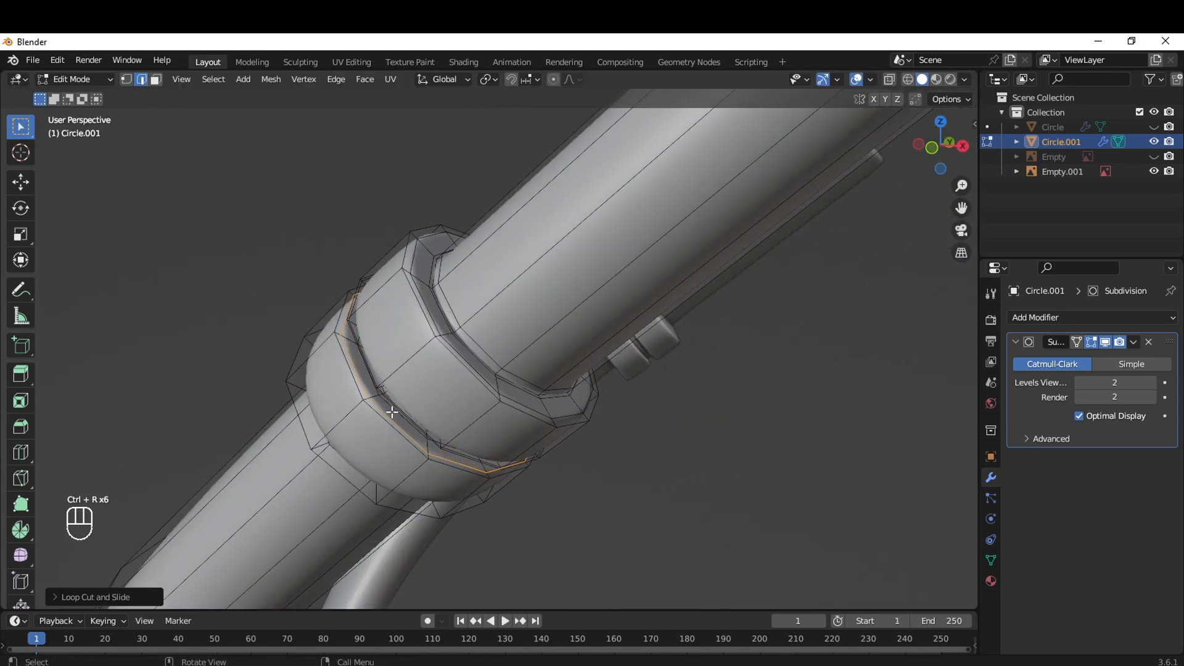
{"action": "middle_click_drag", "start_coordinate": [380, 397], "coordinate": [512, 357]}
{"action": "key", "text": "ctrl+r"}
{"action": "left_click", "coordinate": [836, 302]}
{"action": "key", "text": "Tab"}
Check the finished collar, hide the straw's reference image and unhide the cup
{"action": "middle_click_drag", "start_coordinate": [838, 296], "coordinate": [863, 438]}
{"action": "middle_click_drag", "start_coordinate": [775, 338], "coordinate": [425, 313]}
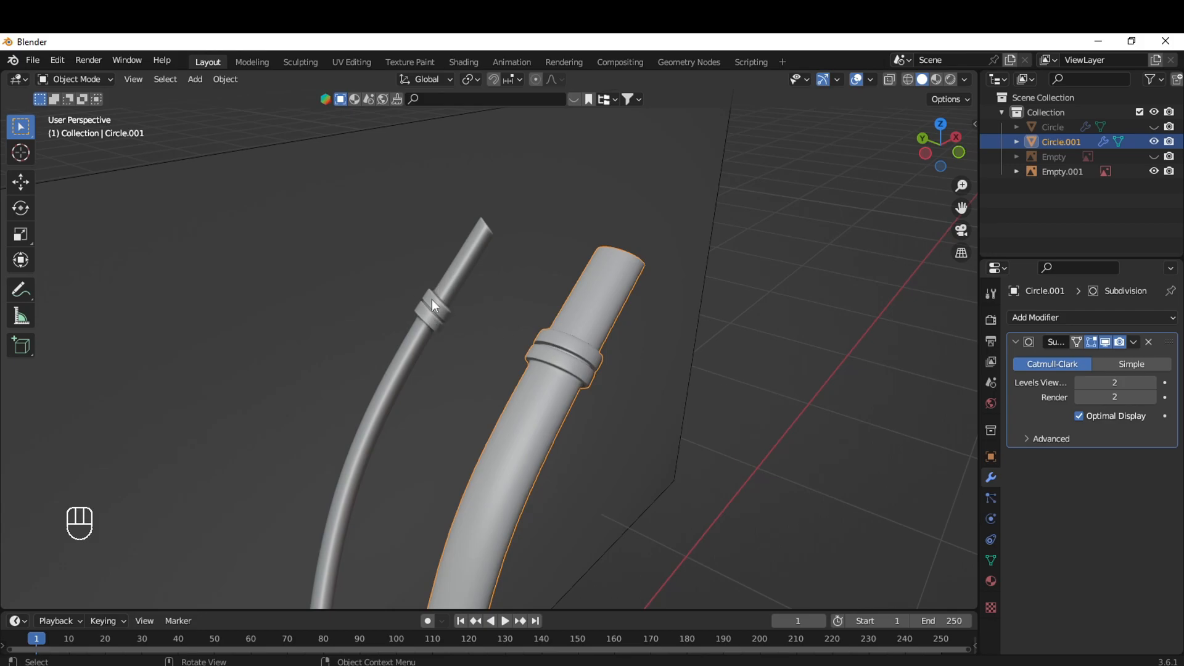
{"action": "scroll", "coordinate": [419, 353], "scroll_direction": "up", "scroll_amount": 4}
{"action": "middle_click_drag", "start_coordinate": [556, 399], "coordinate": [660, 436]}
{"action": "scroll", "coordinate": [641, 419], "scroll_direction": "down", "scroll_amount": 5}
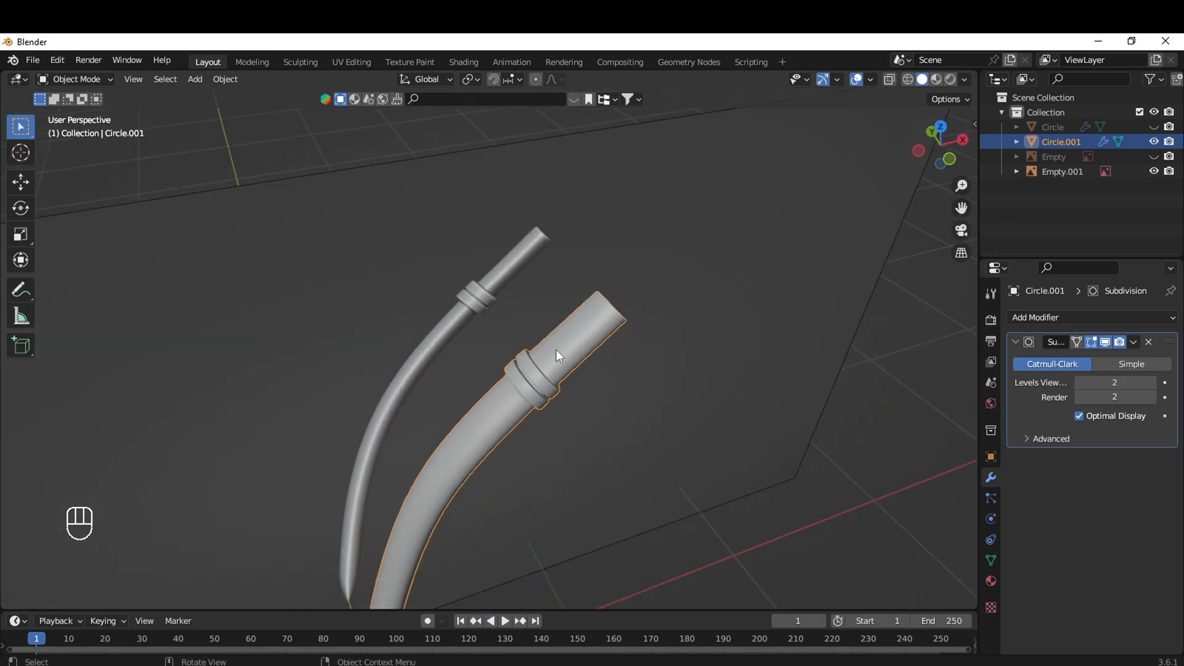
{"action": "middle_click_drag", "start_coordinate": [484, 288], "coordinate": [592, 500]}
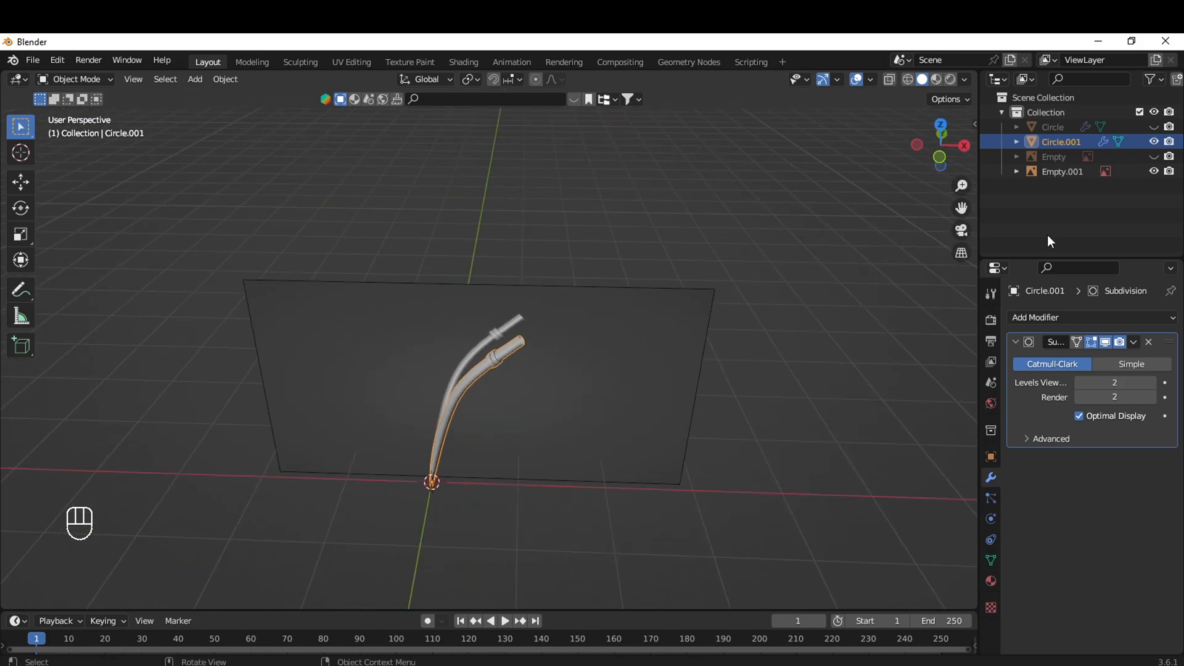
{"action": "left_click", "coordinate": [1153, 171]}
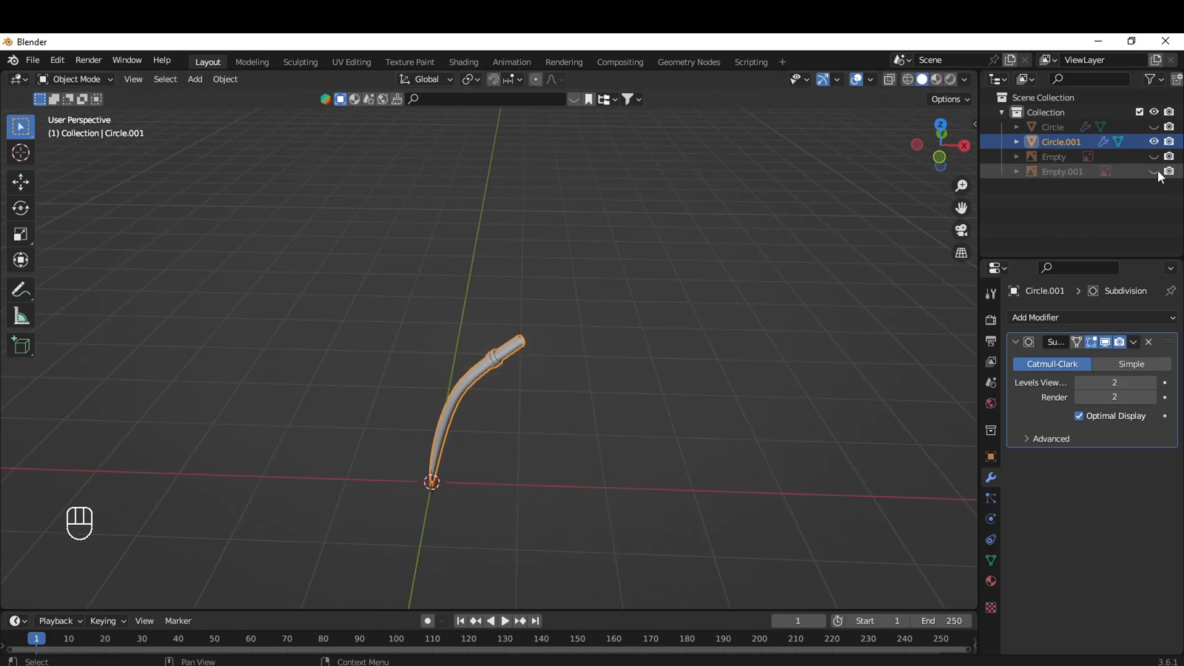
{"action": "left_click", "coordinate": [1153, 127]}
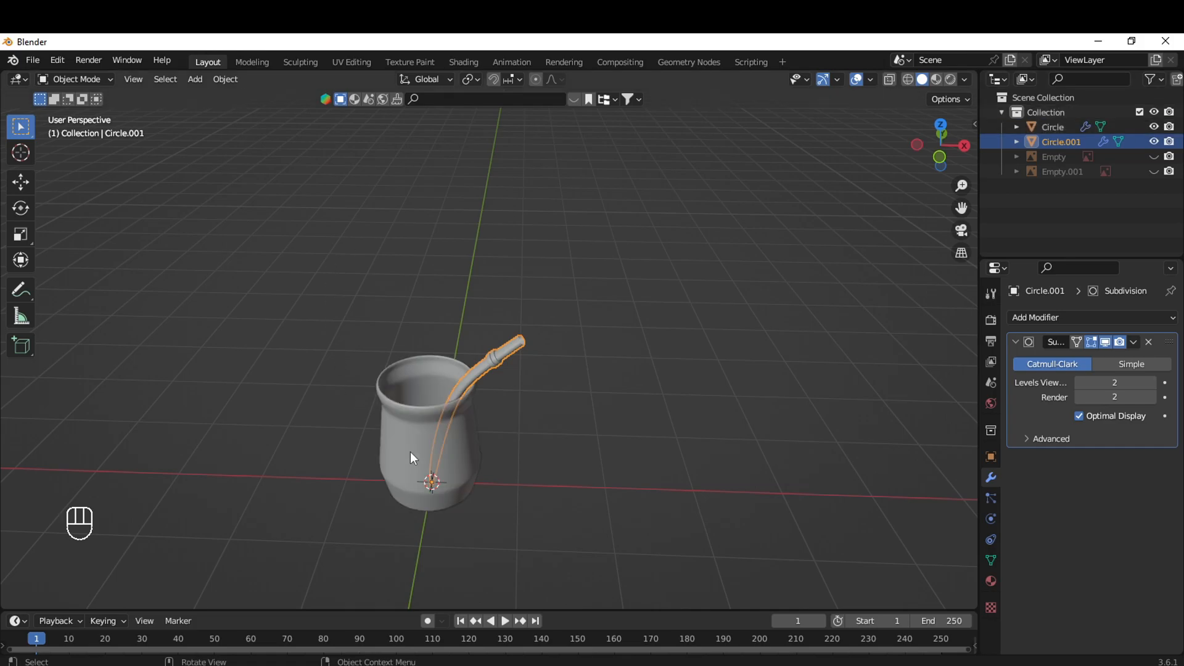
Rename the cup object as Mate and the straw object as Bombilla
{"action": "double_click", "coordinate": [1054, 131]}
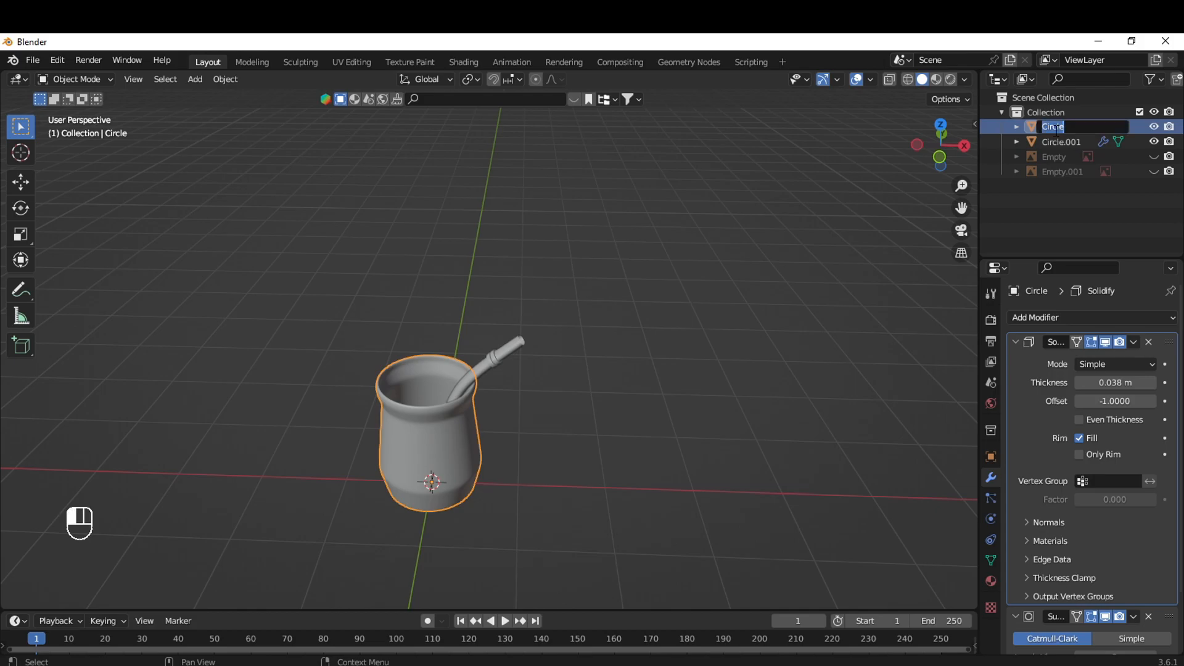
{"action": "type", "text": "Mate"}
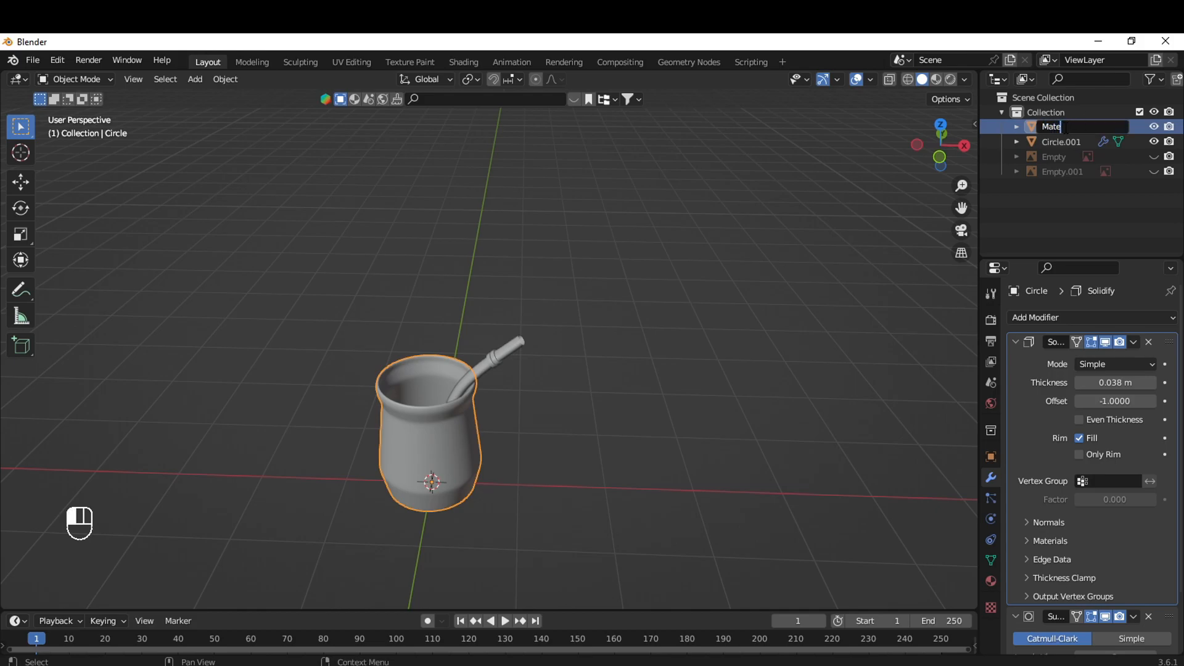
{"action": "key", "text": "Return"}
{"action": "double_click", "coordinate": [1062, 128]}
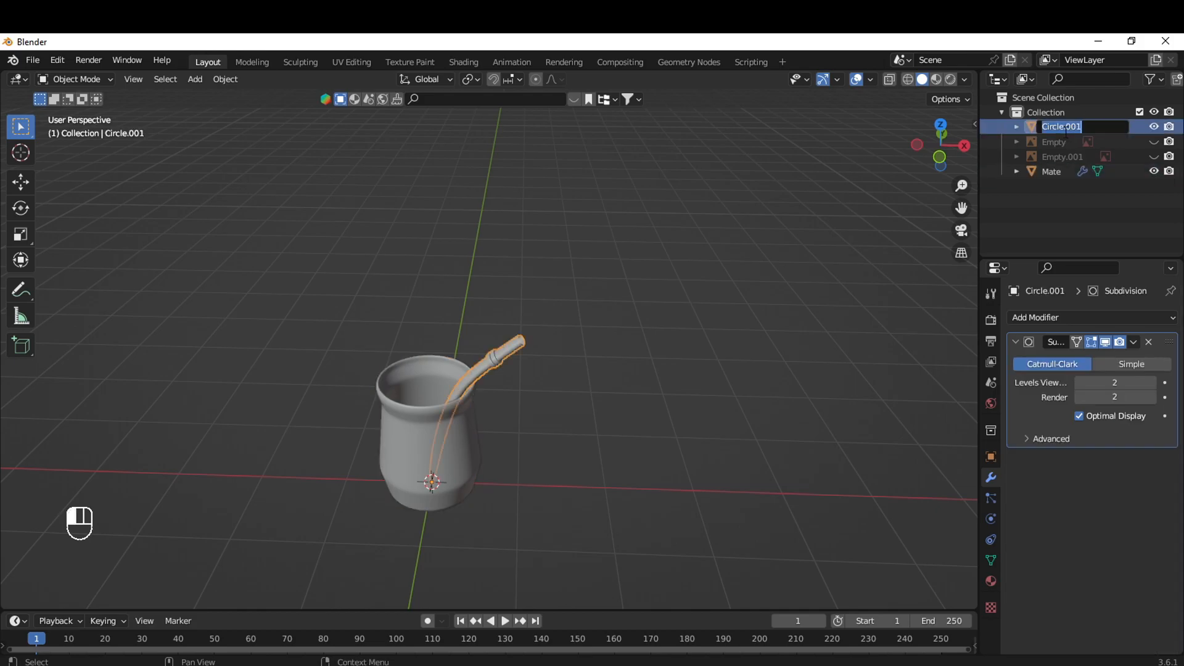
{"action": "type", "text": "Bombilla"}
{"action": "key", "text": "Return"}
Add a Solidify modifier to the straw and place it above the Subdivision modifier in the stack
{"action": "scroll", "coordinate": [515, 525], "scroll_direction": "up", "scroll_amount": 5}
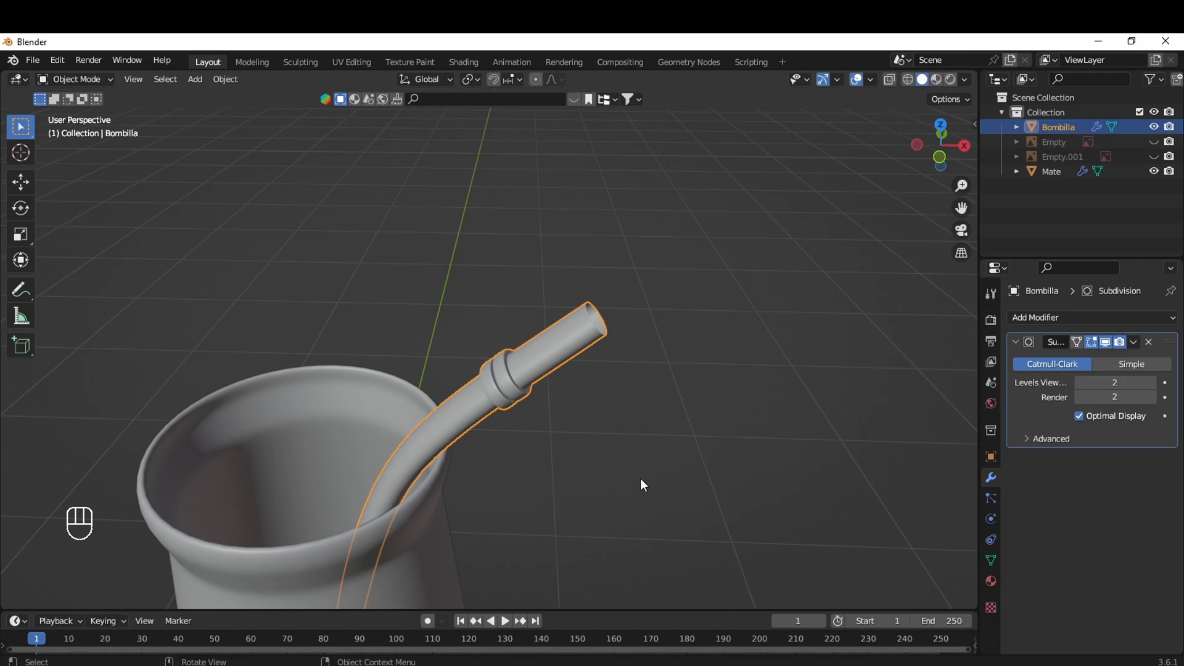
{"action": "scroll", "coordinate": [637, 480], "scroll_direction": "down", "scroll_amount": 3}
{"action": "middle_click_drag", "start_coordinate": [586, 402], "coordinate": [425, 367]}
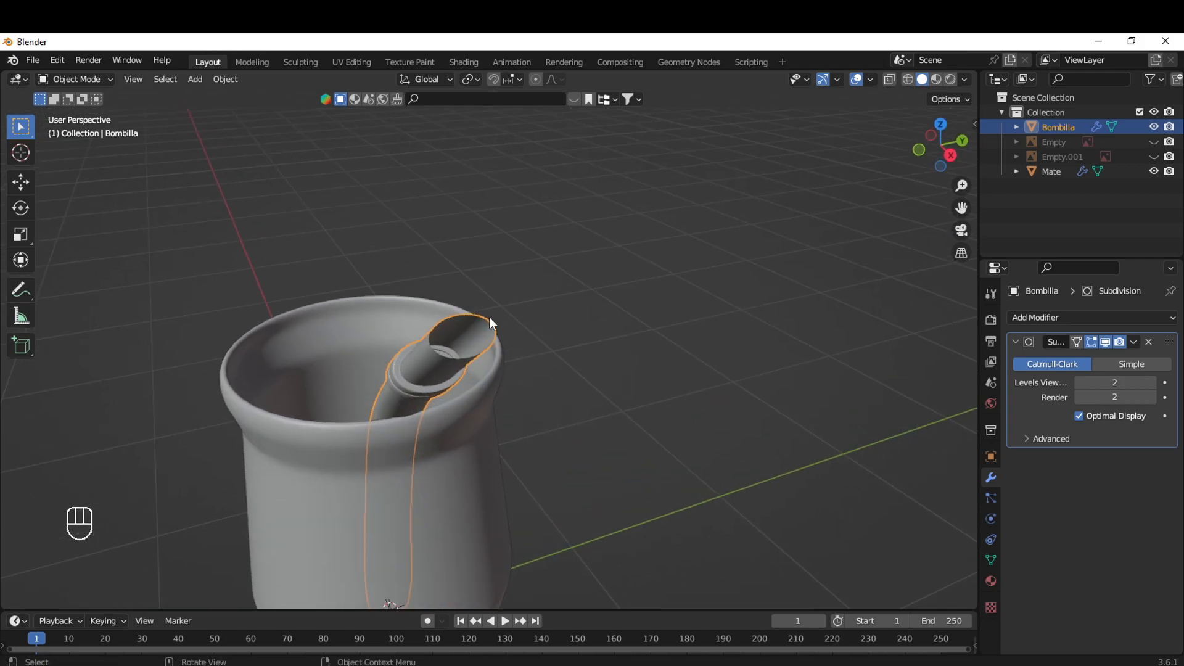
{"action": "left_click", "coordinate": [1026, 318]}
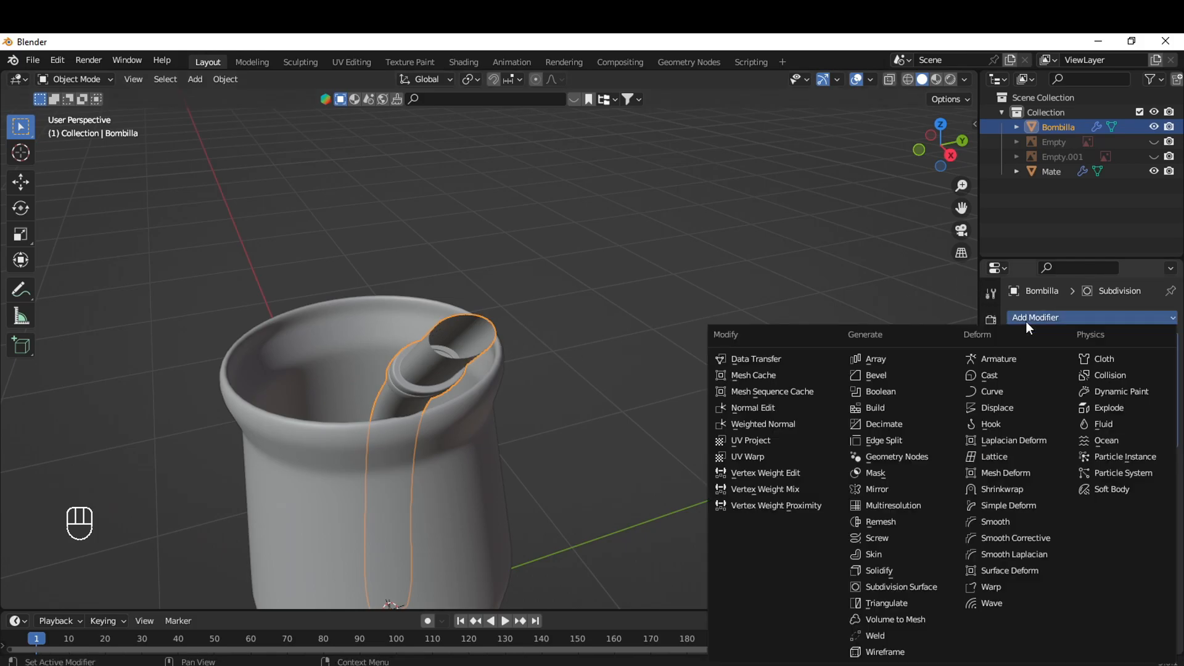
{"action": "left_click", "coordinate": [897, 567]}
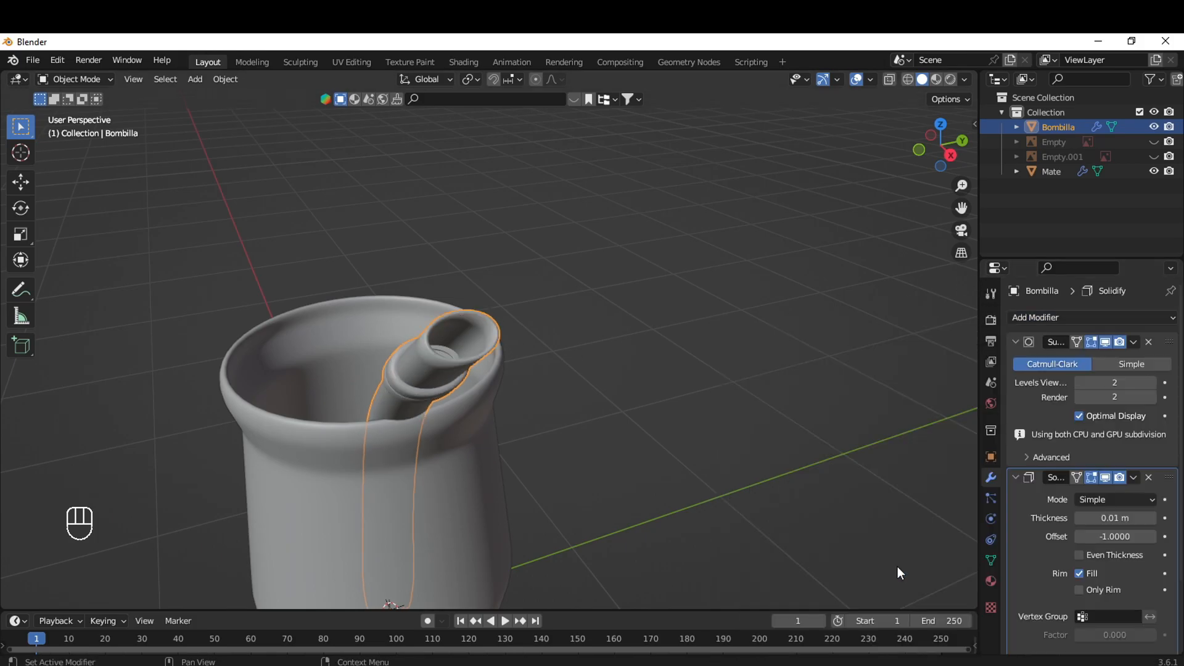
{"action": "left_click_drag", "start_coordinate": [1171, 481], "coordinate": [1165, 274]}
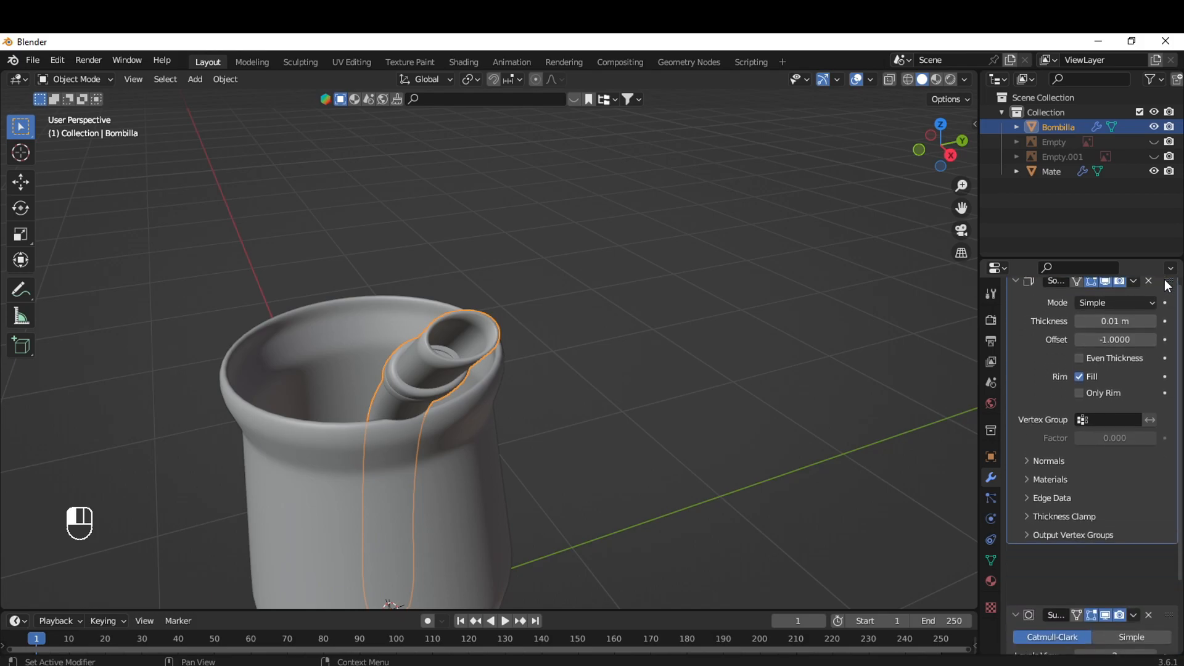
Set the straw's Solidify thickness to -0.023 m
{"action": "scroll", "coordinate": [545, 395], "scroll_direction": "up", "scroll_amount": 3}
{"action": "scroll", "coordinate": [545, 395], "scroll_direction": "up", "scroll_amount": 1}
{"action": "left_click_drag", "start_coordinate": [1109, 382], "coordinate": [1082, 382], "text": "shift"}
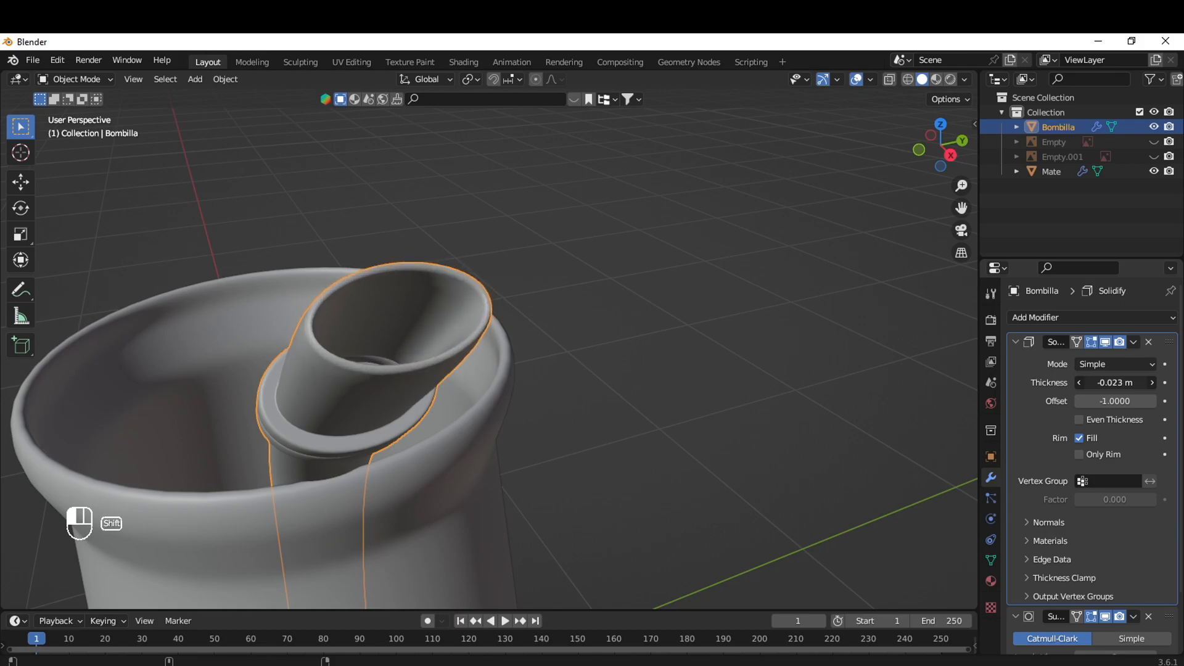
Add a supporting loop cut around the straw's mouthpiece, close to its open end, to sharpen the rim
{"action": "middle_click_drag", "start_coordinate": [635, 400], "coordinate": [712, 373]}
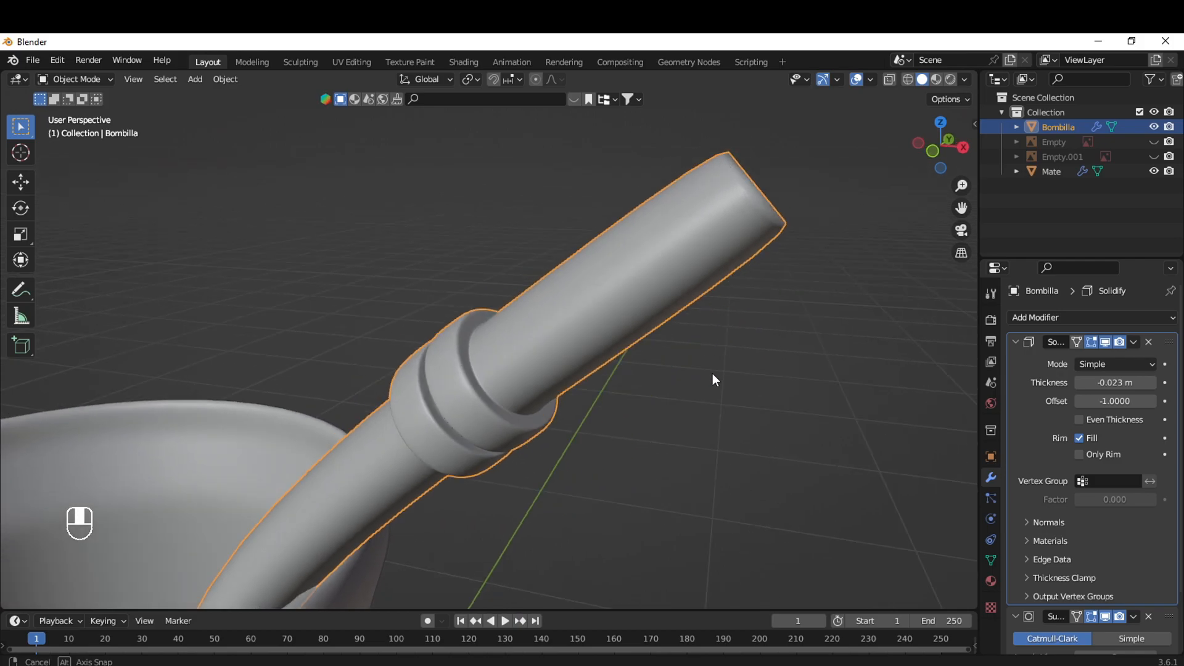
{"action": "scroll", "coordinate": [768, 269], "scroll_direction": "up", "scroll_amount": 5}
{"action": "middle_click_drag", "start_coordinate": [709, 308], "coordinate": [612, 417], "text": "shift"}
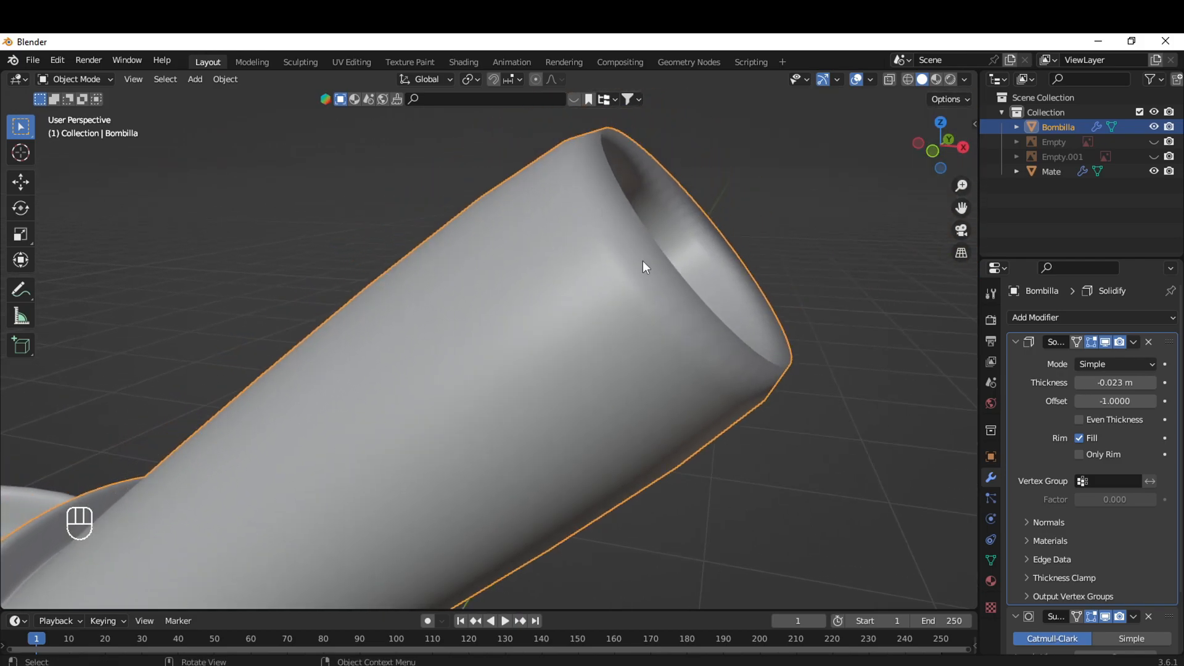
{"action": "scroll", "coordinate": [642, 264], "scroll_direction": "down", "scroll_amount": 4}
{"action": "scroll", "coordinate": [680, 354], "scroll_direction": "up", "scroll_amount": 3}
{"action": "key", "text": "Tab"}
{"action": "scroll", "coordinate": [648, 290], "scroll_direction": "up", "scroll_amount": 2}
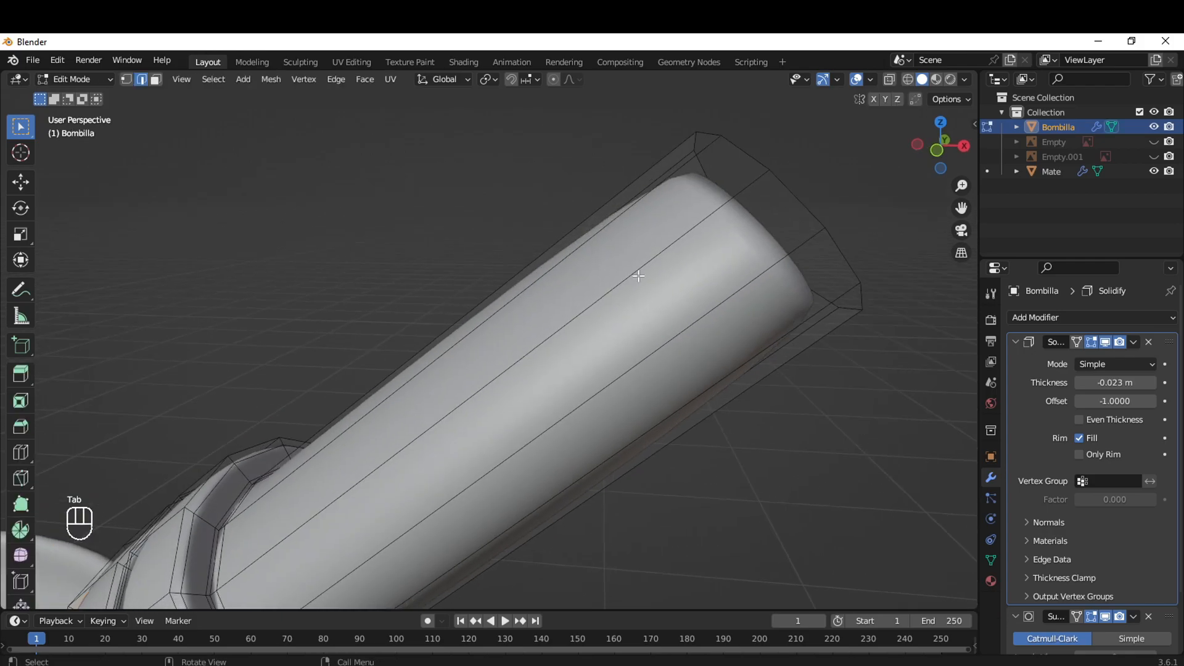
{"action": "key", "text": "ctrl+r"}
{"action": "left_click", "coordinate": [581, 301]}
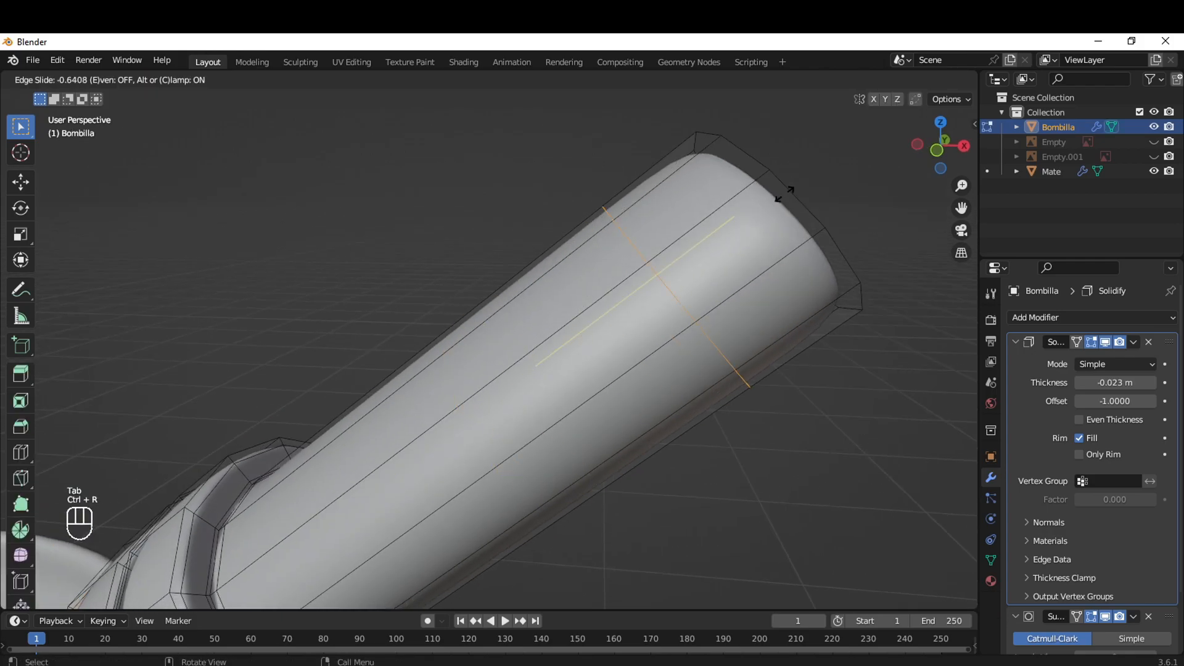
{"action": "left_click", "coordinate": [859, 124]}
{"action": "middle_click_drag", "start_coordinate": [859, 124], "coordinate": [662, 311]}
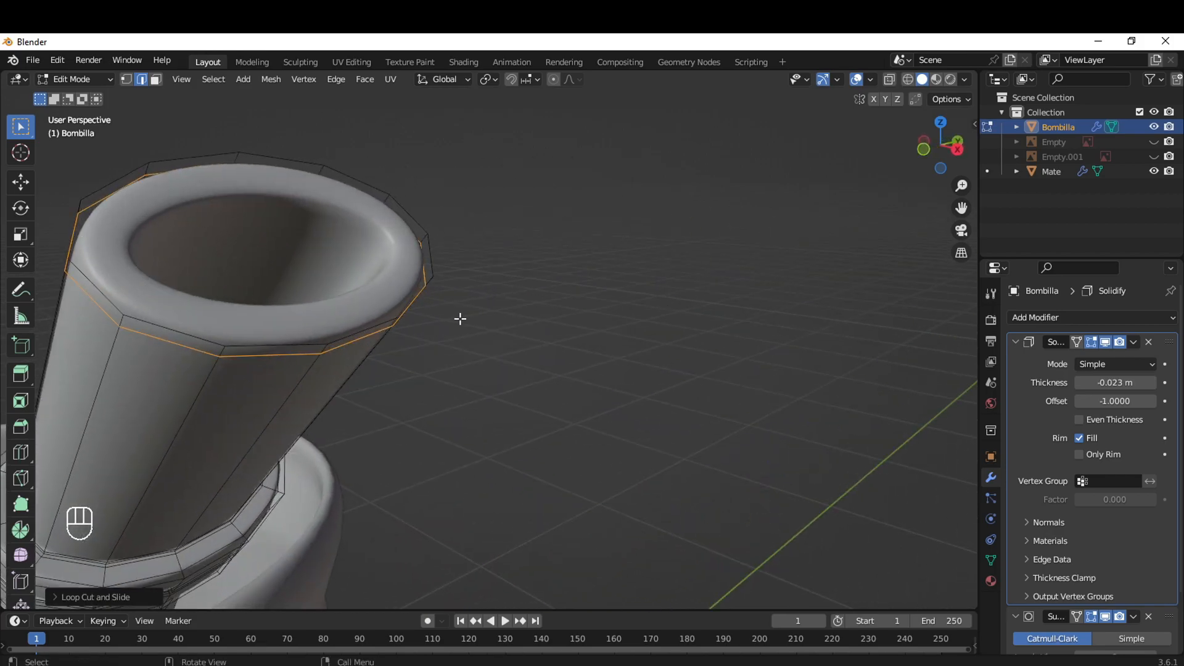
Set the straw's Solidify thickness to -0.011 m and return to Object Mode
{"action": "left_click_drag", "start_coordinate": [1115, 382], "coordinate": [1160, 383], "text": "shift"}
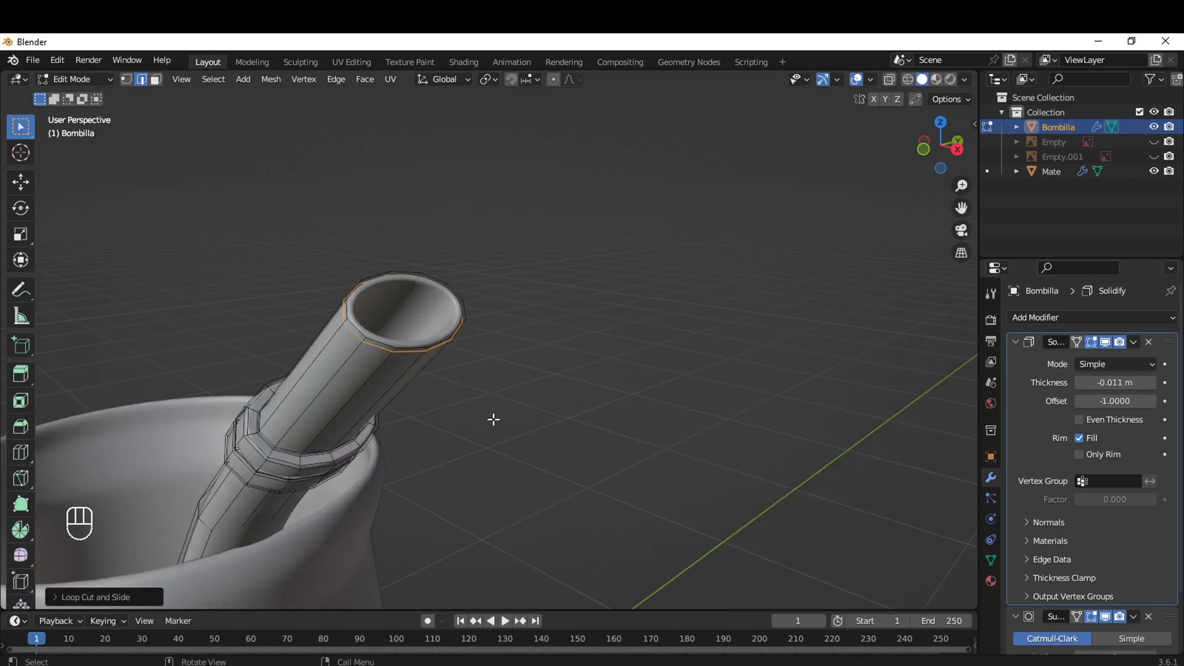
{"action": "middle_click_drag", "start_coordinate": [493, 419], "coordinate": [581, 458]}
{"action": "key", "text": "Tab"}
{"action": "scroll", "coordinate": [449, 457], "scroll_direction": "down", "scroll_amount": 2}
{"action": "key", "text": "KP_1"}
{"action": "scroll", "coordinate": [583, 439], "scroll_direction": "down", "scroll_amount": 3}
{"action": "scroll", "coordinate": [503, 303], "scroll_direction": "up", "scroll_amount": 2}
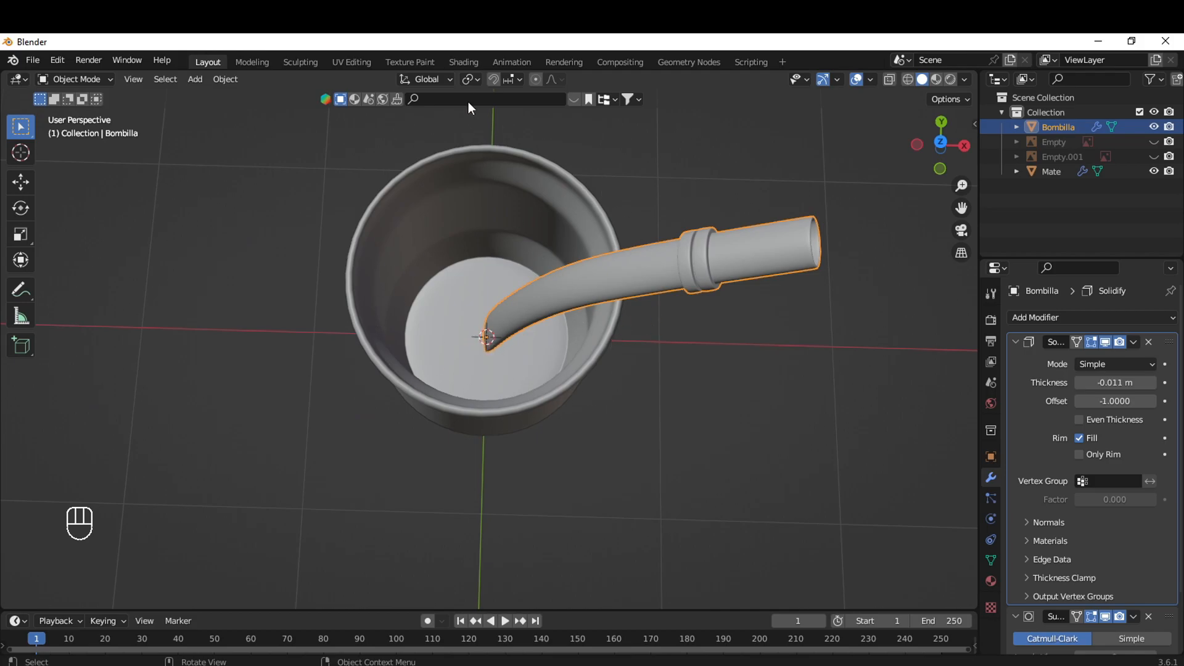
Set the transform pivot point to 3D Cursor
{"action": "left_click", "coordinate": [470, 81]}
{"action": "left_click", "coordinate": [472, 78]}
{"action": "left_click", "coordinate": [469, 80]}
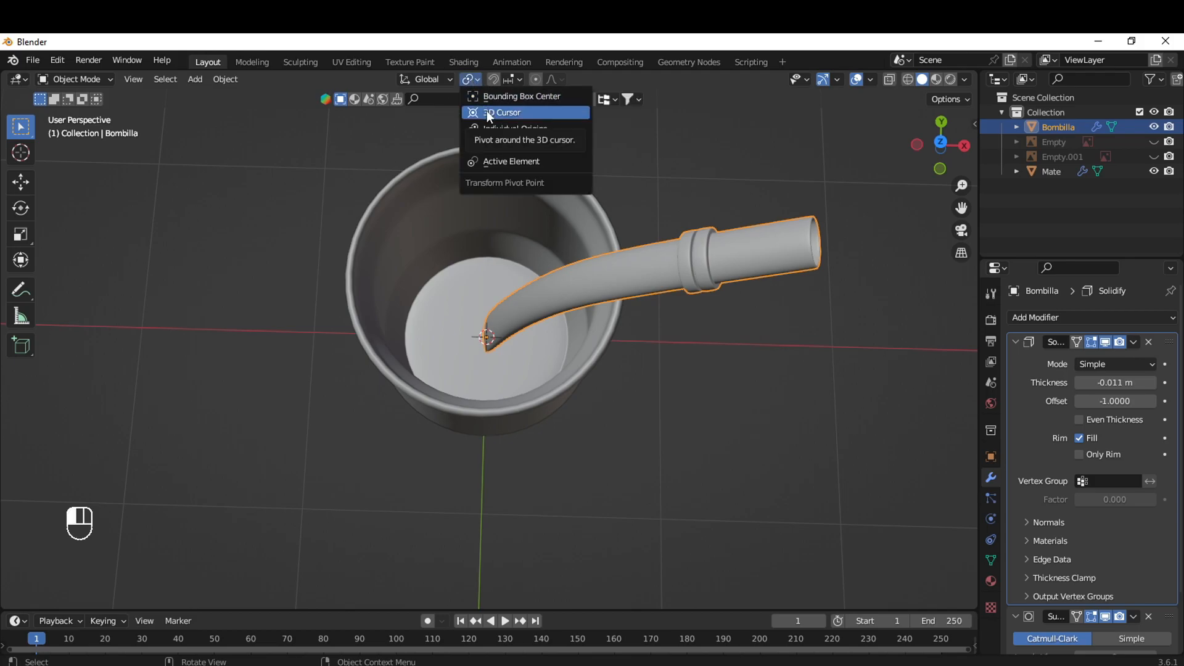
{"action": "left_click", "coordinate": [486, 112]}
{"action": "middle_click_drag", "start_coordinate": [485, 162], "coordinate": [592, 333]}
{"action": "key", "text": "r"}
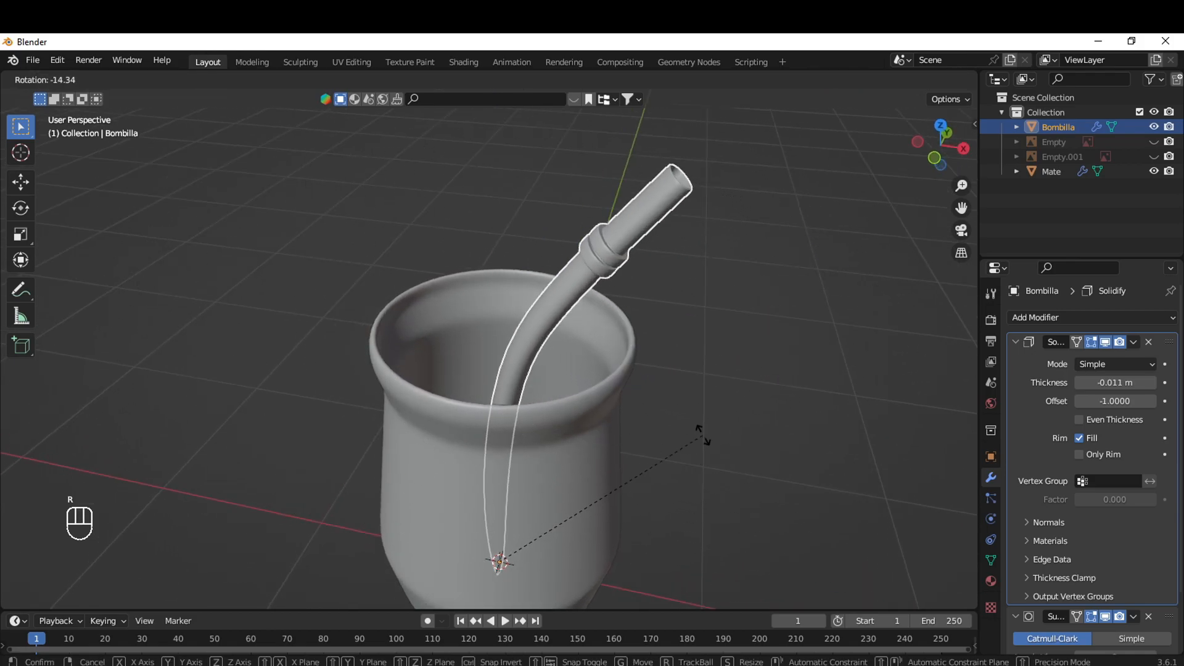
{"action": "key", "text": "Escape"}
{"action": "key", "text": "r"}
{"action": "key", "text": "z"}
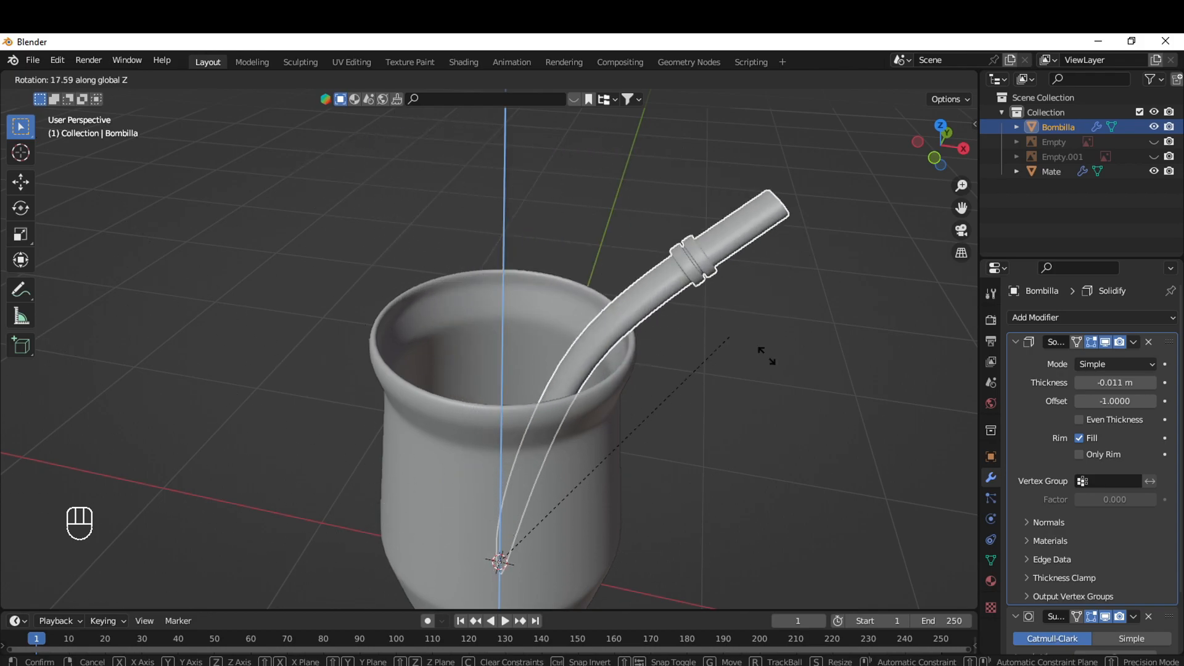
{"action": "key", "text": "Escape"}
Rotate the straw slightly about the global Y axis so it rests against the cup's rim without cutting into it
{"action": "key", "text": "KP_1"}
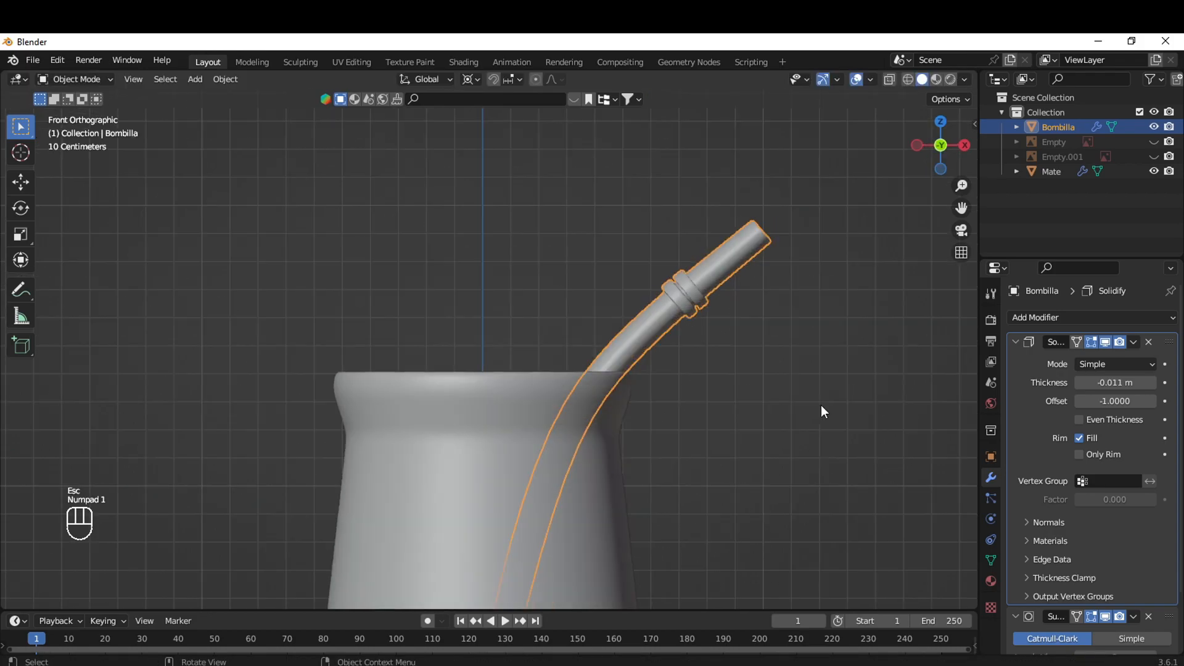
{"action": "scroll", "coordinate": [821, 407], "scroll_direction": "up", "scroll_amount": 5}
{"action": "middle_click_drag", "start_coordinate": [821, 407], "coordinate": [739, 418]}
{"action": "scroll", "coordinate": [740, 407], "scroll_direction": "up", "scroll_amount": 3}
{"action": "key", "text": "a"}
{"action": "key", "text": "a"}
{"action": "scroll", "coordinate": [495, 114], "scroll_direction": "up", "scroll_amount": 4}
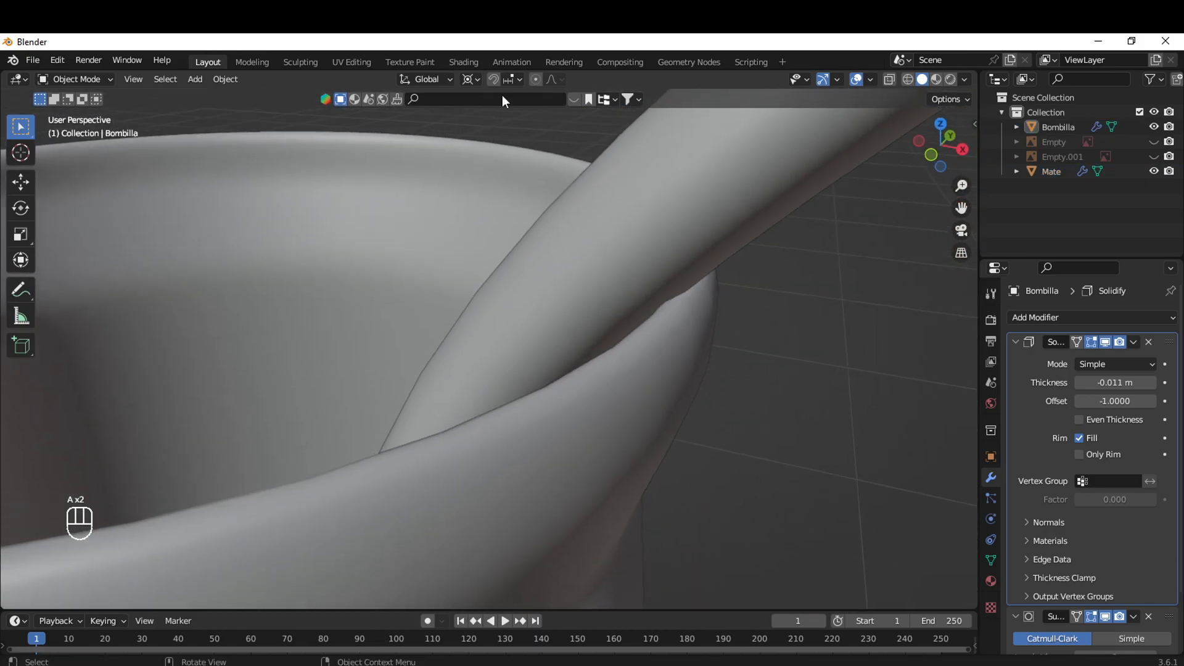
{"action": "left_click", "coordinate": [687, 235]}
{"action": "middle_click_drag", "start_coordinate": [686, 335], "coordinate": [709, 376]}
{"action": "key", "text": "r"}
{"action": "key", "text": "y"}
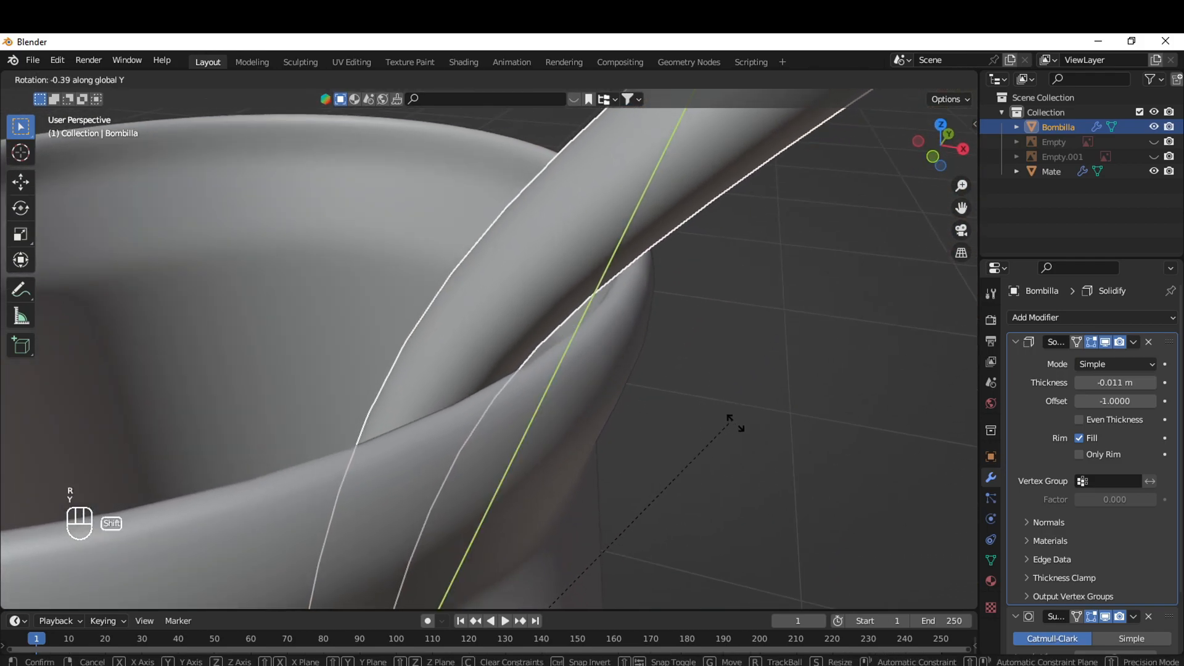
{"action": "left_click", "coordinate": [763, 481]}
Deselect everything and check how the straw sits in the cup
{"action": "middle_click_drag", "start_coordinate": [761, 479], "coordinate": [616, 443]}
{"action": "key", "text": "a"}
{"action": "key", "text": "a"}
{"action": "scroll", "coordinate": [615, 442], "scroll_direction": "down", "scroll_amount": 11}
{"action": "middle_click_drag", "start_coordinate": [562, 377], "coordinate": [539, 426]}
{"action": "scroll", "coordinate": [539, 425], "scroll_direction": "up", "scroll_amount": 6}
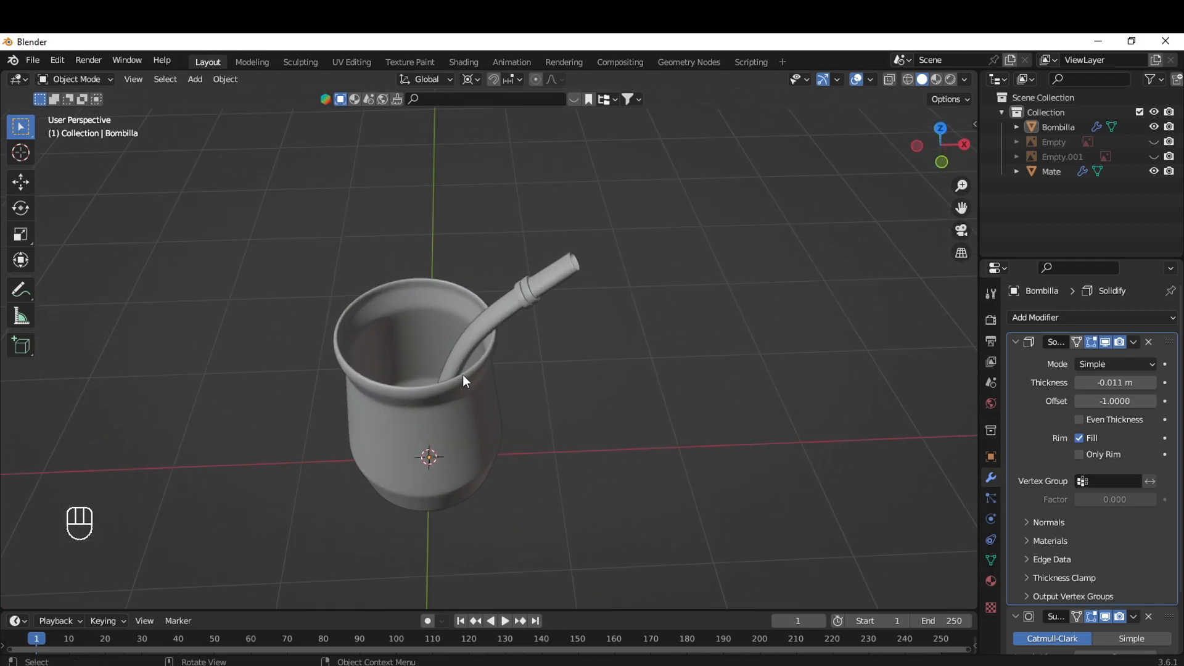
Enter Edit Mode on the cup and select the horizontal edge loop just below the narrowest part of its neck
{"action": "left_click", "coordinate": [407, 321]}
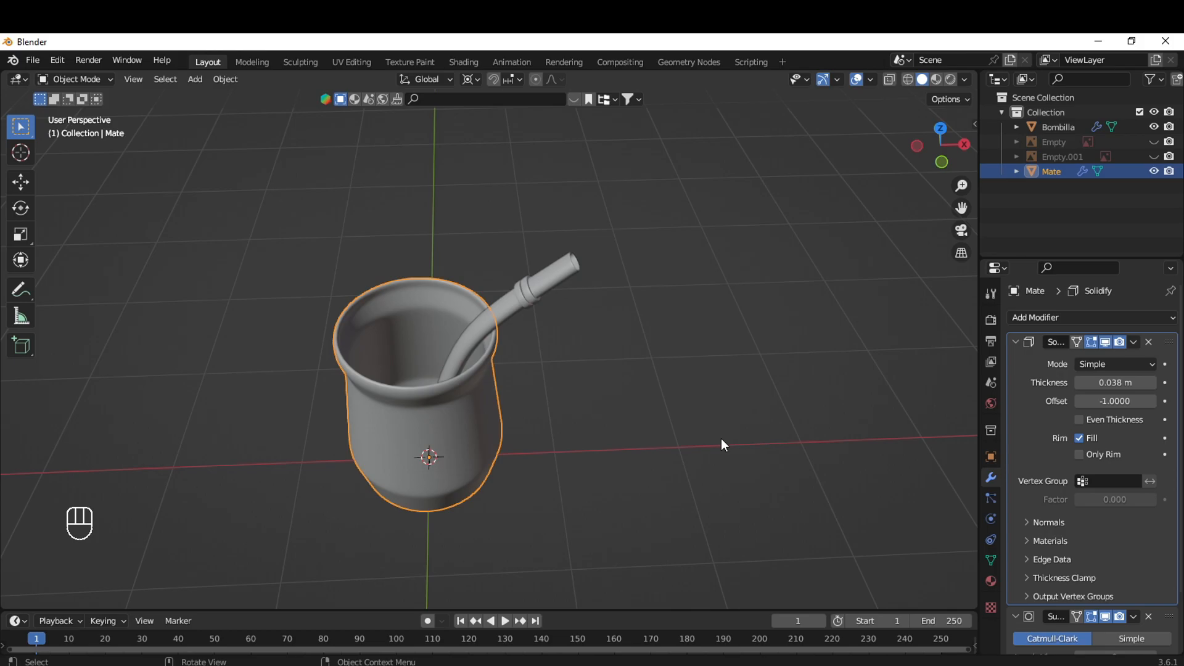
{"action": "scroll", "coordinate": [720, 439], "scroll_direction": "down", "scroll_amount": 3}
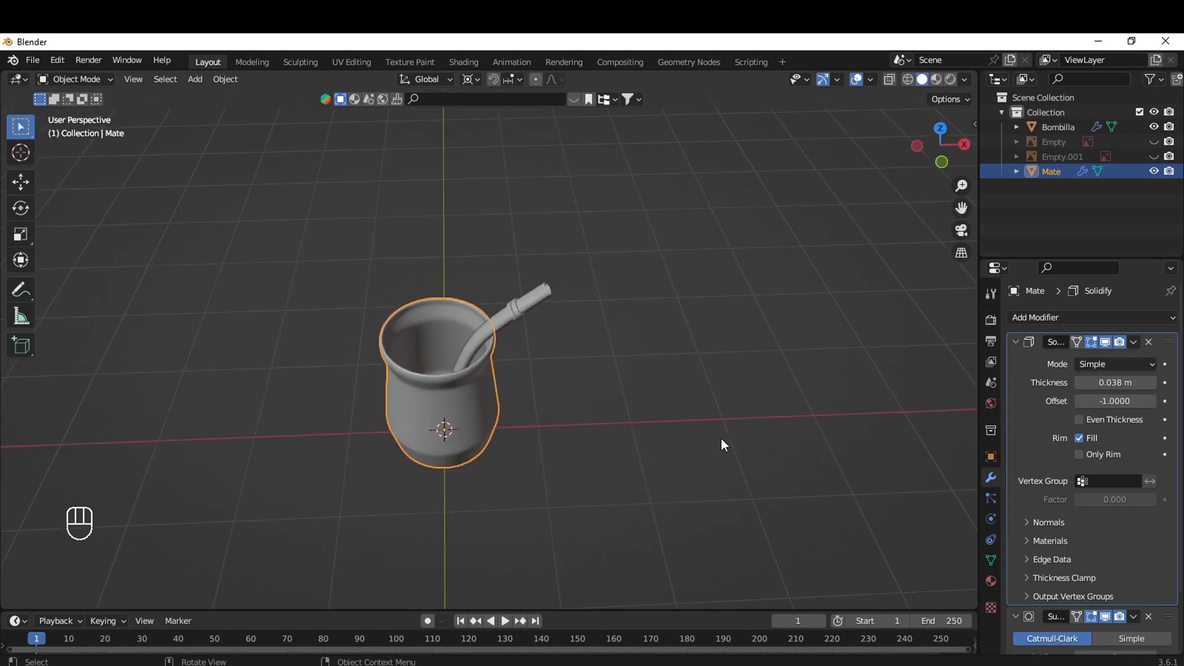
{"action": "scroll", "coordinate": [597, 505], "scroll_direction": "up", "scroll_amount": 2}
{"action": "middle_click_drag", "start_coordinate": [557, 510], "coordinate": [540, 476]}
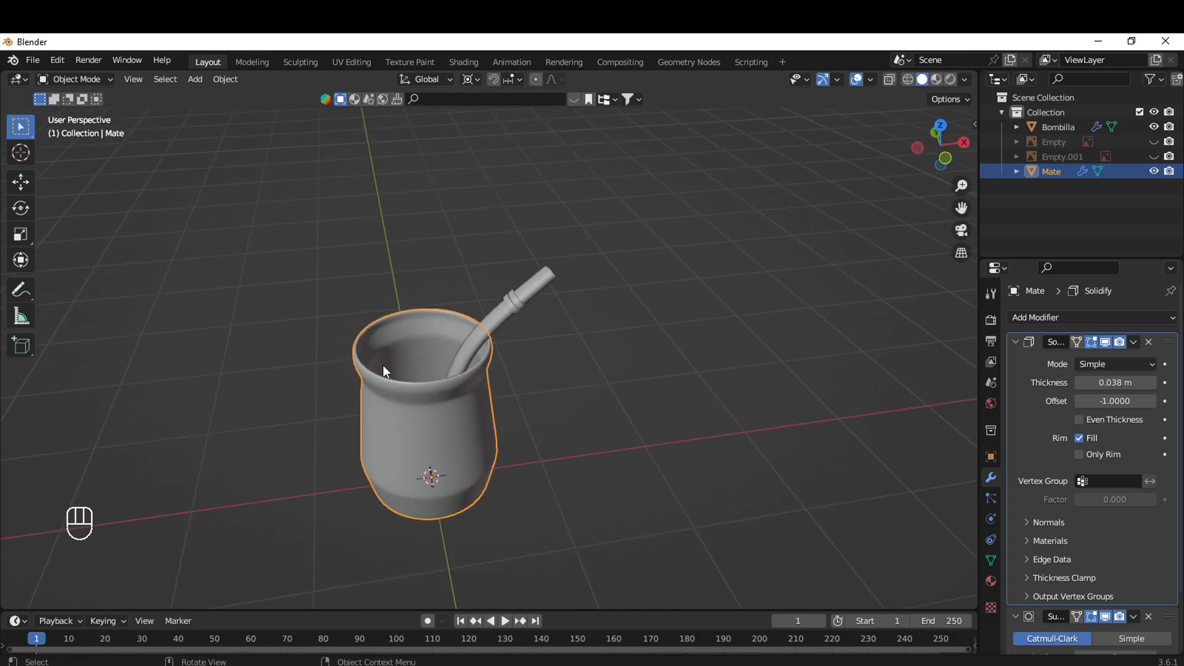
{"action": "middle_click_drag", "start_coordinate": [487, 343], "coordinate": [451, 420]}
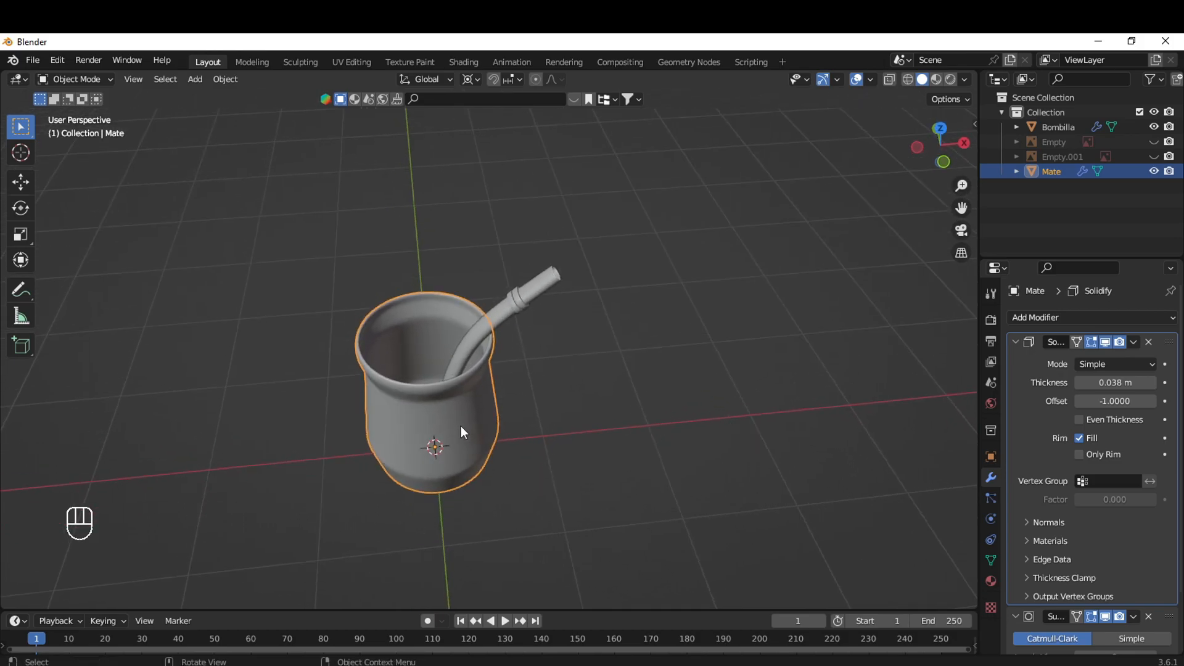
{"action": "middle_click_drag", "start_coordinate": [651, 431], "coordinate": [635, 336]}
{"action": "key", "text": "Tab"}
{"action": "scroll", "coordinate": [539, 470], "scroll_direction": "up", "scroll_amount": 5}
{"action": "key", "text": "2"}
{"action": "key", "text": "a"}
{"action": "key", "text": "a"}
{"action": "left_click", "coordinate": [368, 445], "text": "alt"}
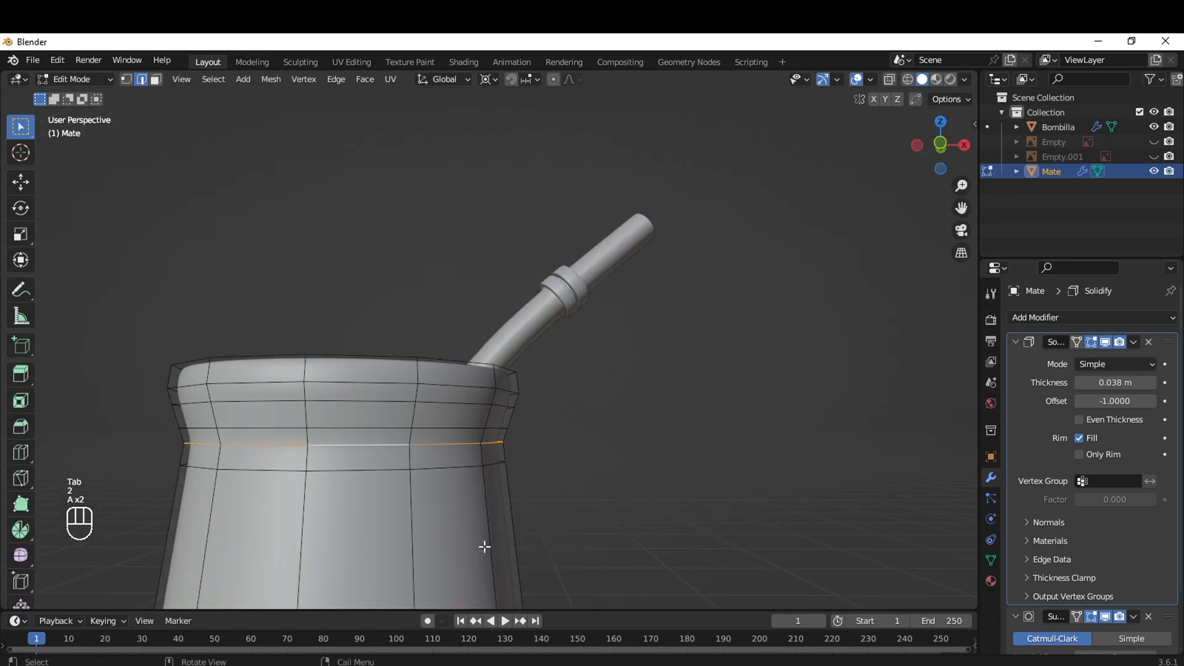
{"action": "key", "text": "a"}
{"action": "key", "text": "a"}
{"action": "left_click", "coordinate": [372, 474], "text": "alt"}
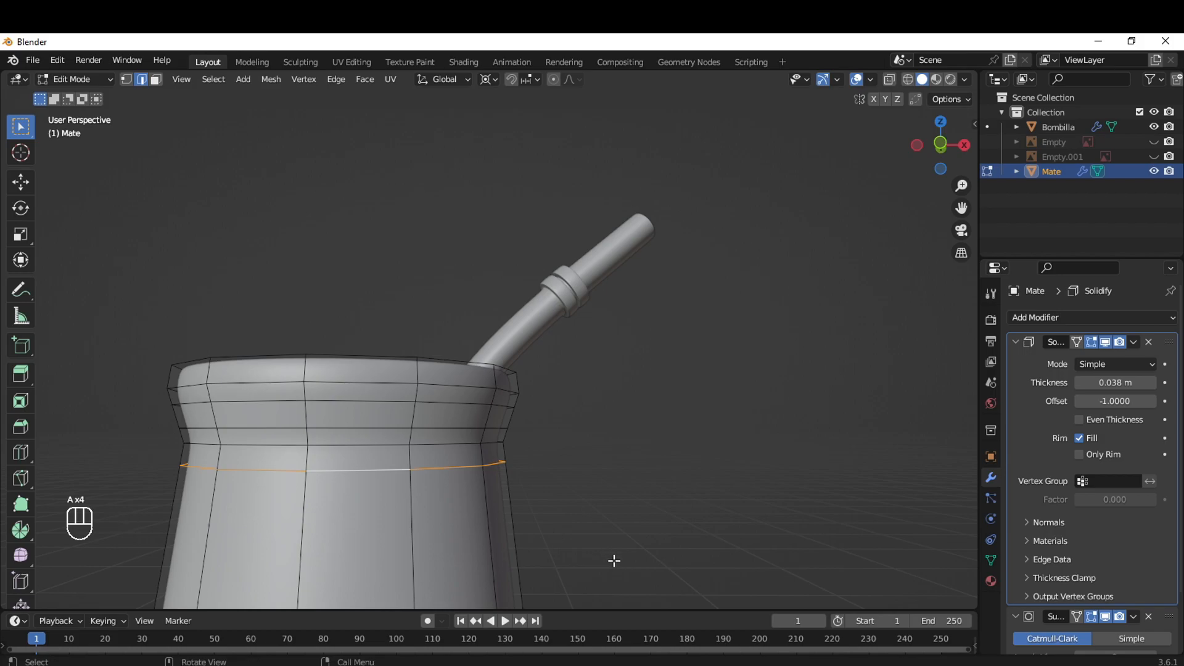
Snap the 3D cursor to the centre of the selected edge loop
{"action": "scroll", "coordinate": [617, 493], "scroll_direction": "down", "scroll_amount": 4}
{"action": "middle_click_drag", "start_coordinate": [627, 456], "coordinate": [621, 521]}
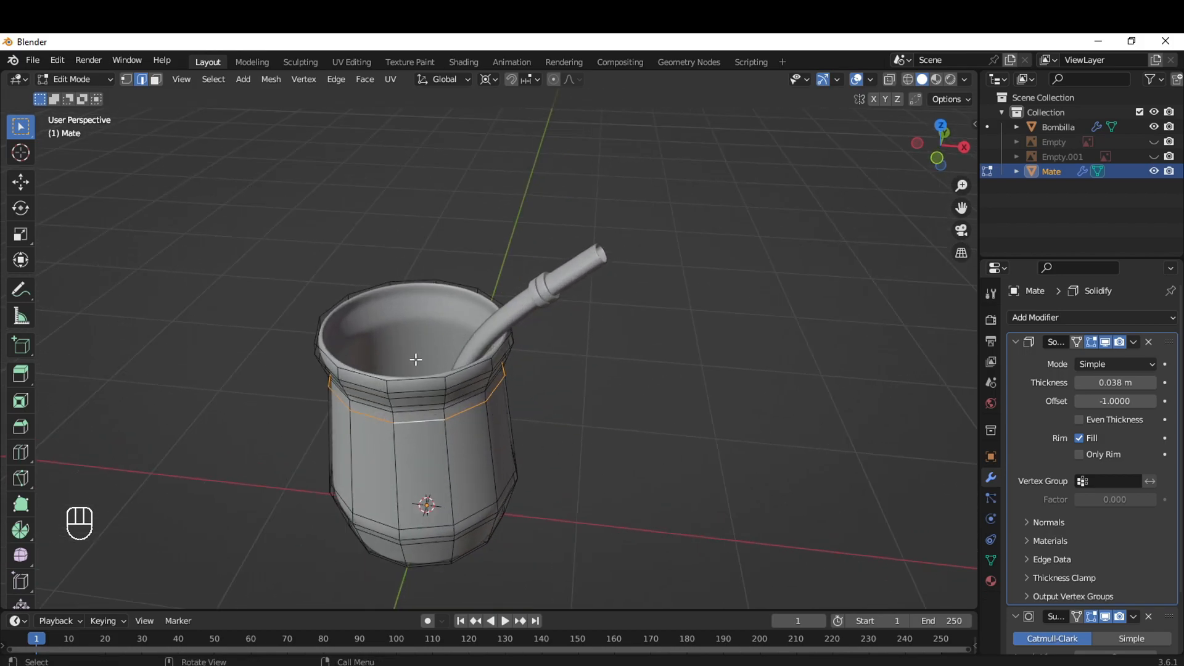
{"action": "key", "text": "shift"}
{"action": "key", "text": "shift"}
{"action": "key", "text": "shift+s"}
{"action": "key", "text": "shift+s"}
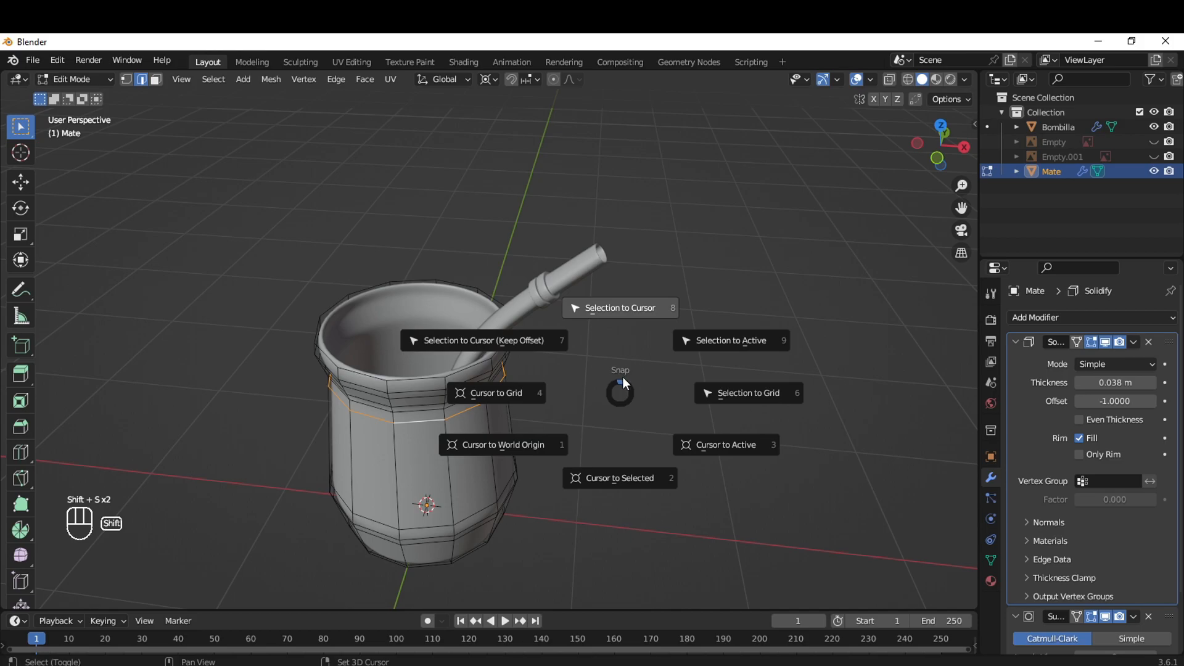
{"action": "left_click", "coordinate": [603, 478]}
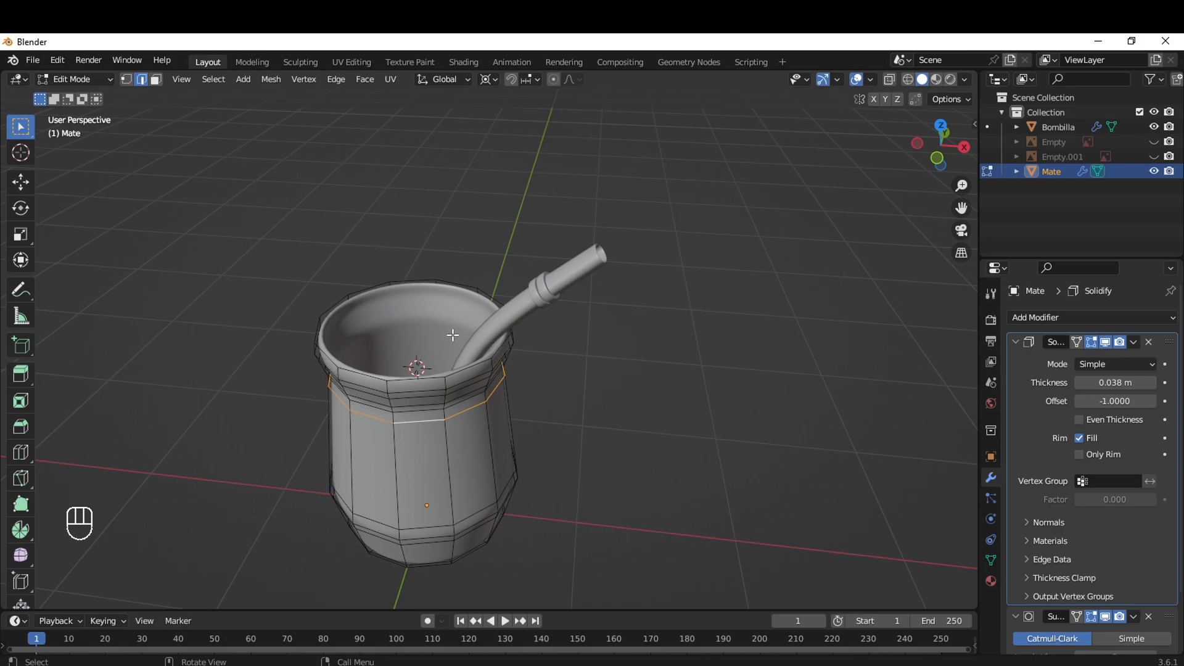
Leave Edit Mode on the cup and add a circle mesh at the 3D cursor inside its neck
{"action": "middle_click_drag", "start_coordinate": [457, 442], "coordinate": [406, 391]}
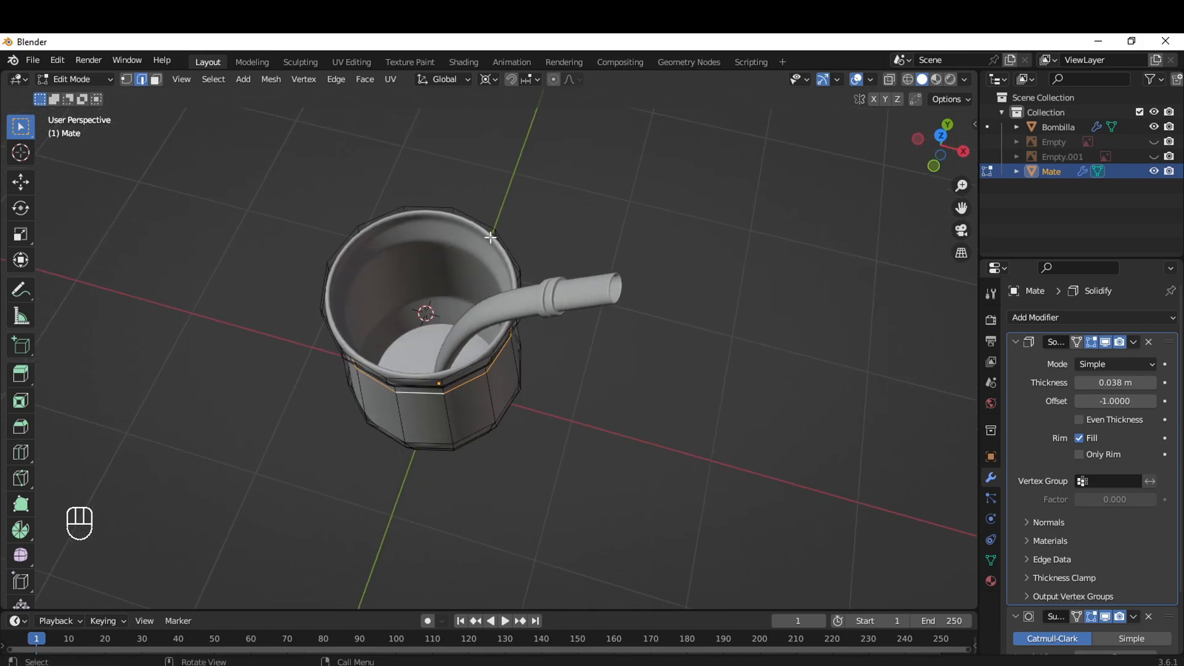
{"action": "middle_click_drag", "start_coordinate": [530, 468], "coordinate": [534, 415]}
{"action": "key", "text": "Tab"}
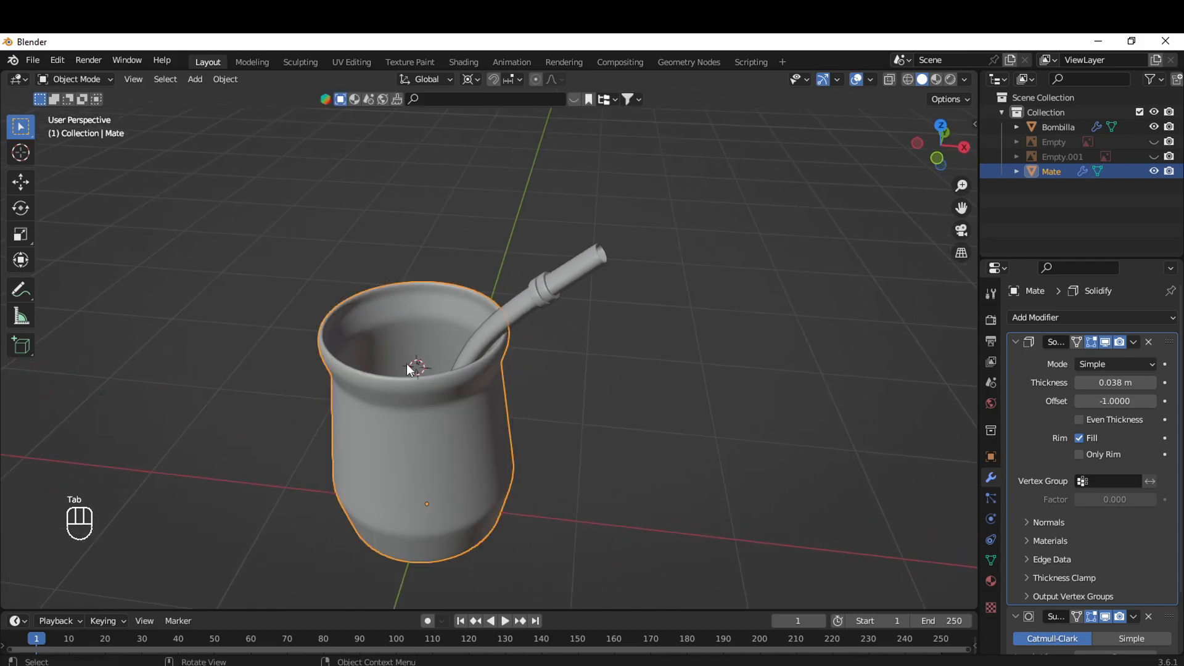
{"action": "key", "text": "shift+a"}
{"action": "mouse_move", "coordinate": [419, 369]}
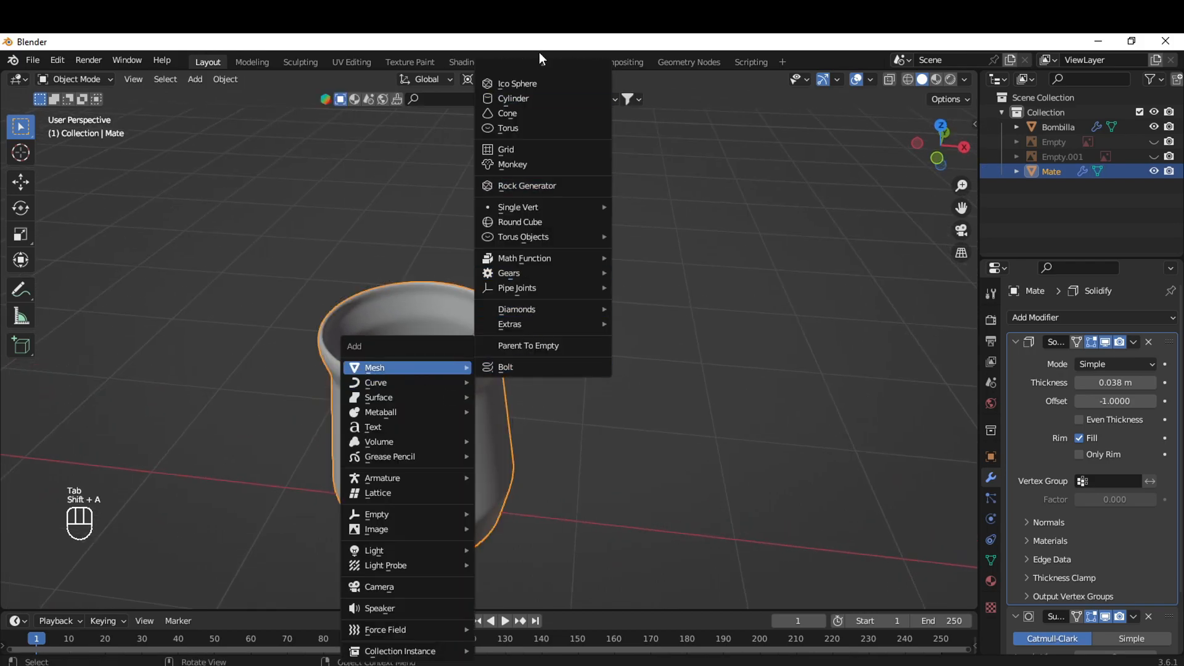
{"action": "left_click", "coordinate": [527, 101]}
Fill the circle with a face and scale it to about half size so its edge sits within the cup's wall
{"action": "middle_click_drag", "start_coordinate": [522, 421], "coordinate": [652, 504]}
{"action": "key", "text": "Tab"}
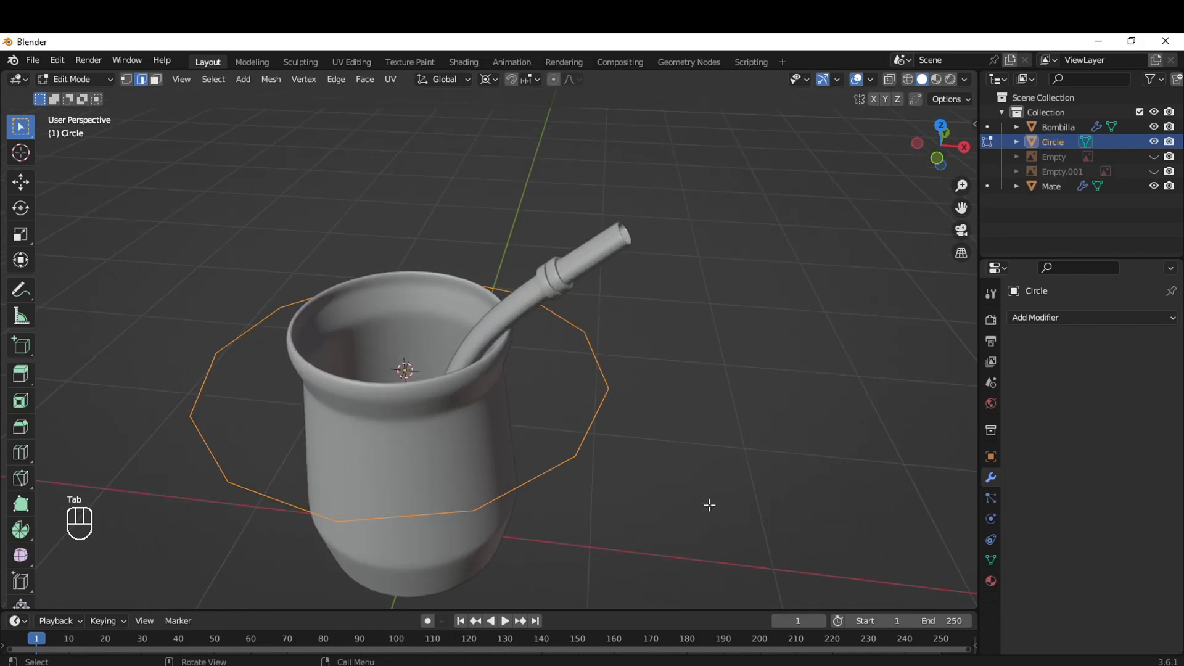
{"action": "key", "text": "f"}
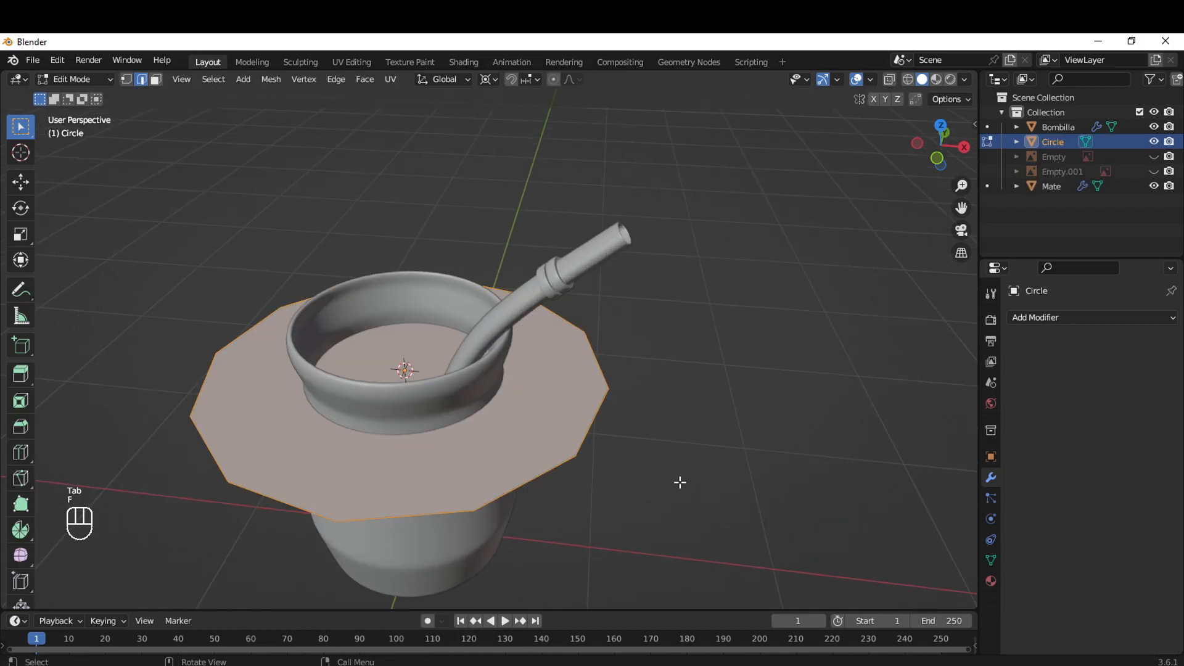
{"action": "key", "text": "s"}
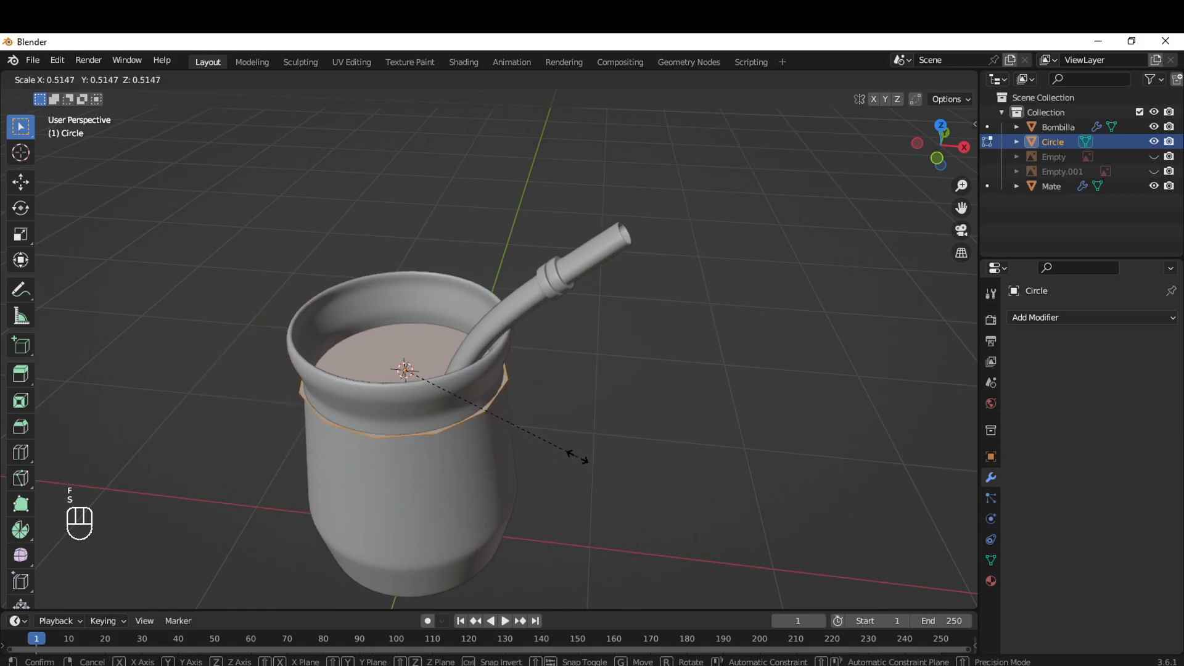
{"action": "left_click", "coordinate": [568, 452]}
{"action": "middle_click_drag", "start_coordinate": [569, 452], "coordinate": [546, 481]}
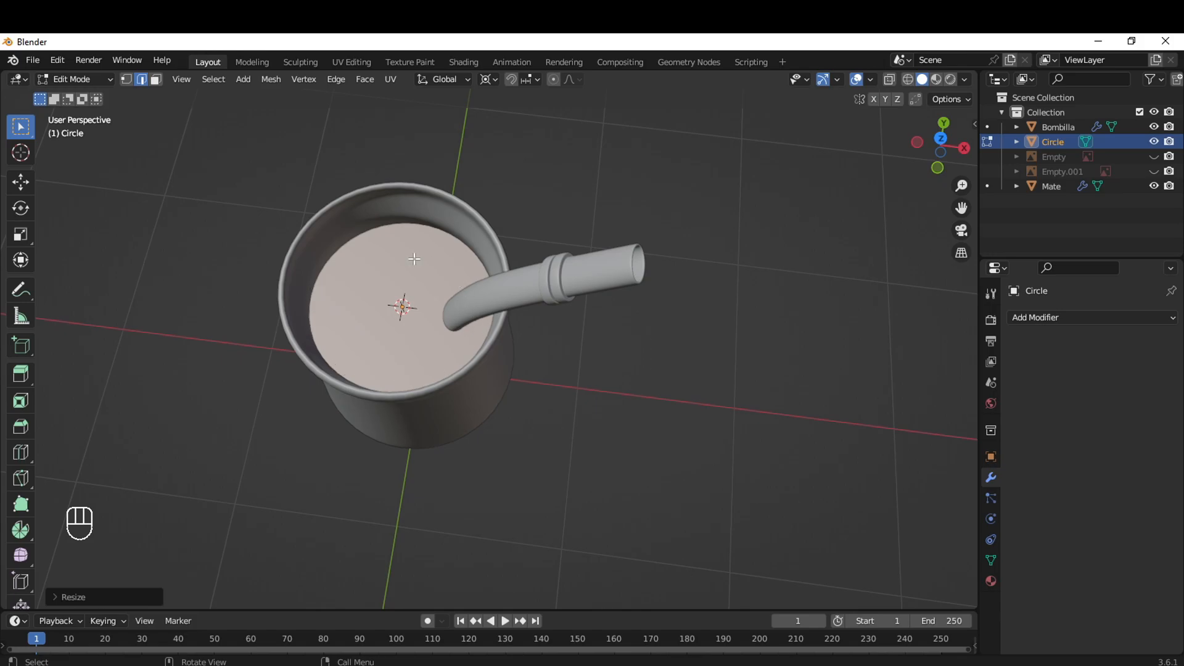
{"action": "key", "text": "Tab"}
{"action": "middle_click_drag", "start_coordinate": [509, 406], "coordinate": [486, 380]}
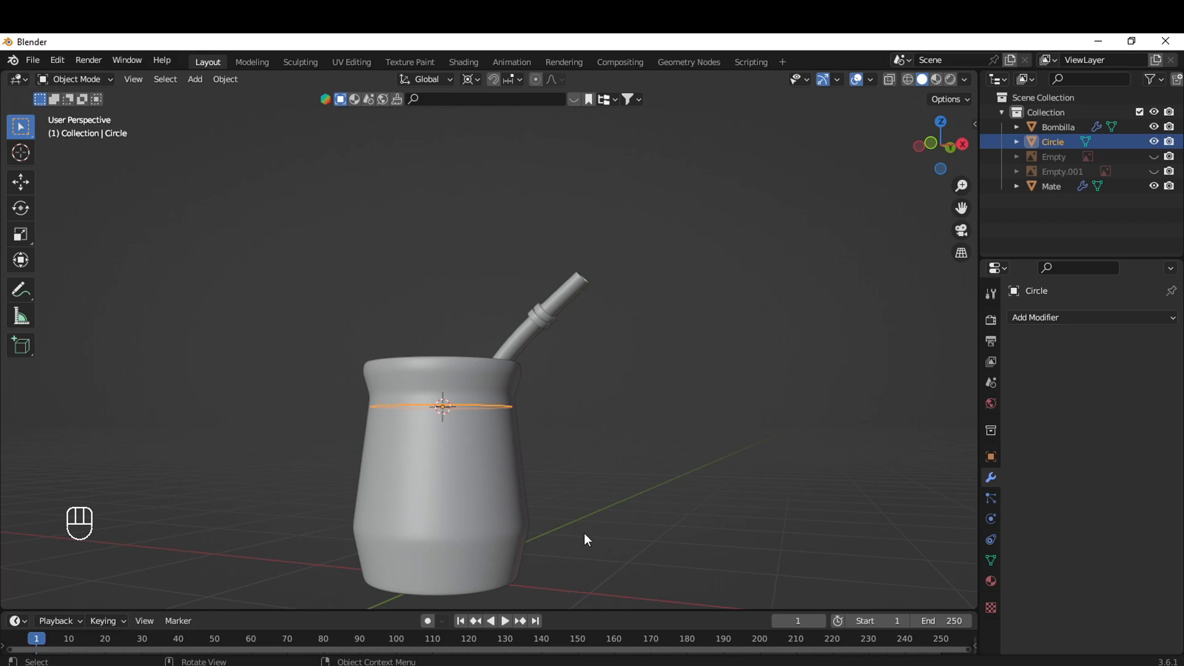
{"action": "middle_click_drag", "start_coordinate": [587, 539], "coordinate": [398, 48]}
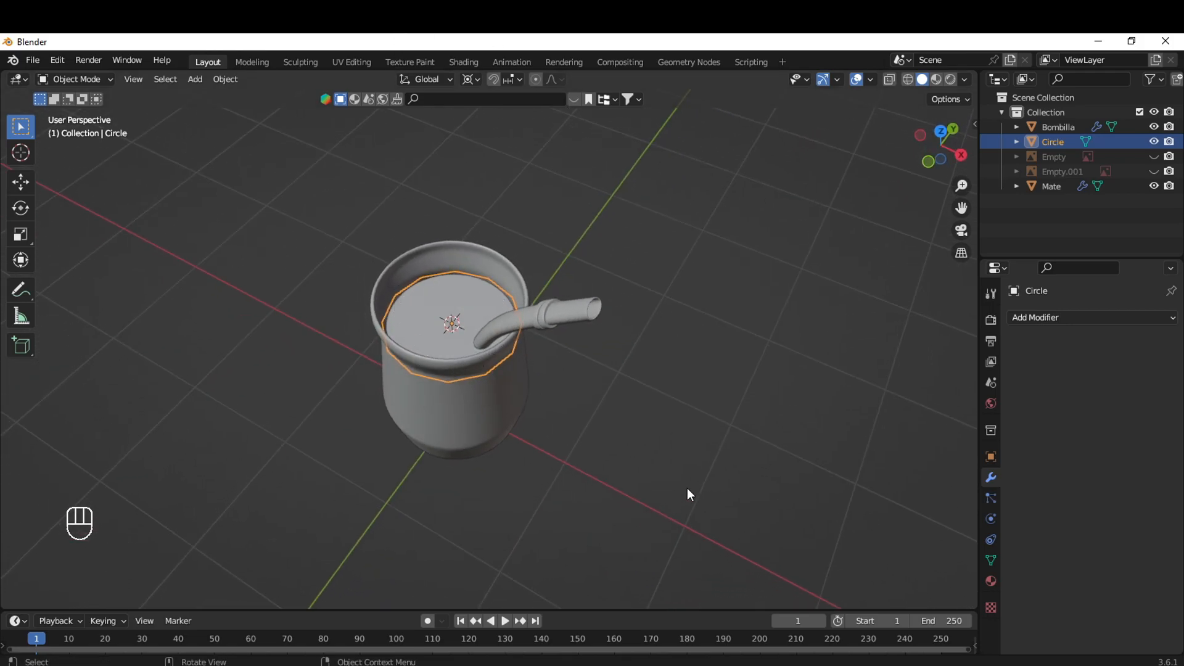
Rename the disc inside the cup as Base de yerba
{"action": "left_click", "coordinate": [535, 467]}
{"action": "left_click", "coordinate": [452, 321]}
{"action": "double_click", "coordinate": [1056, 144]}
{"action": "type", "text": "Base de yerba"}
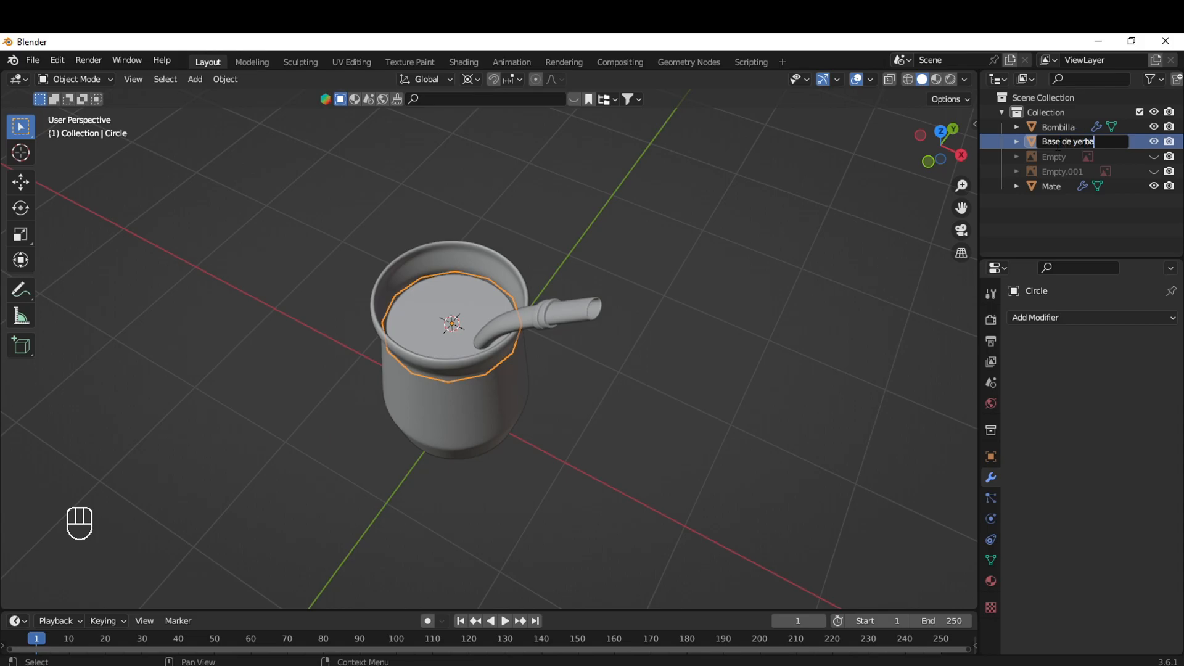
{"action": "key", "text": "Return"}
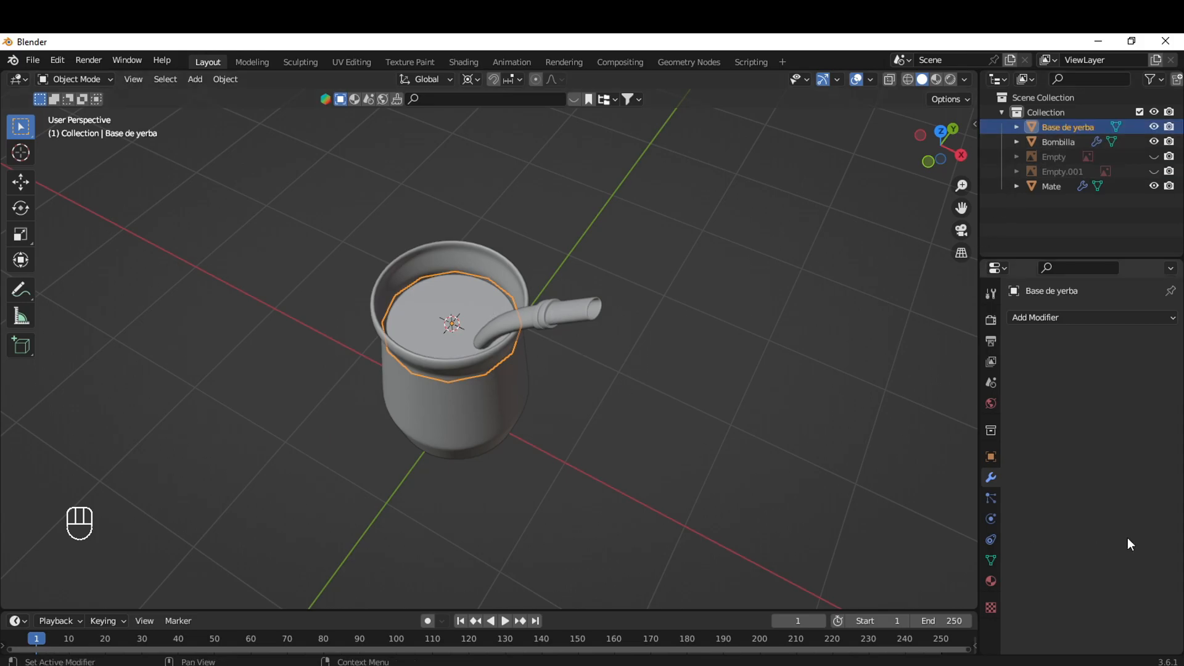
Add a particle system to the disc and name its particle settings Yerba
{"action": "left_click", "coordinate": [992, 499]}
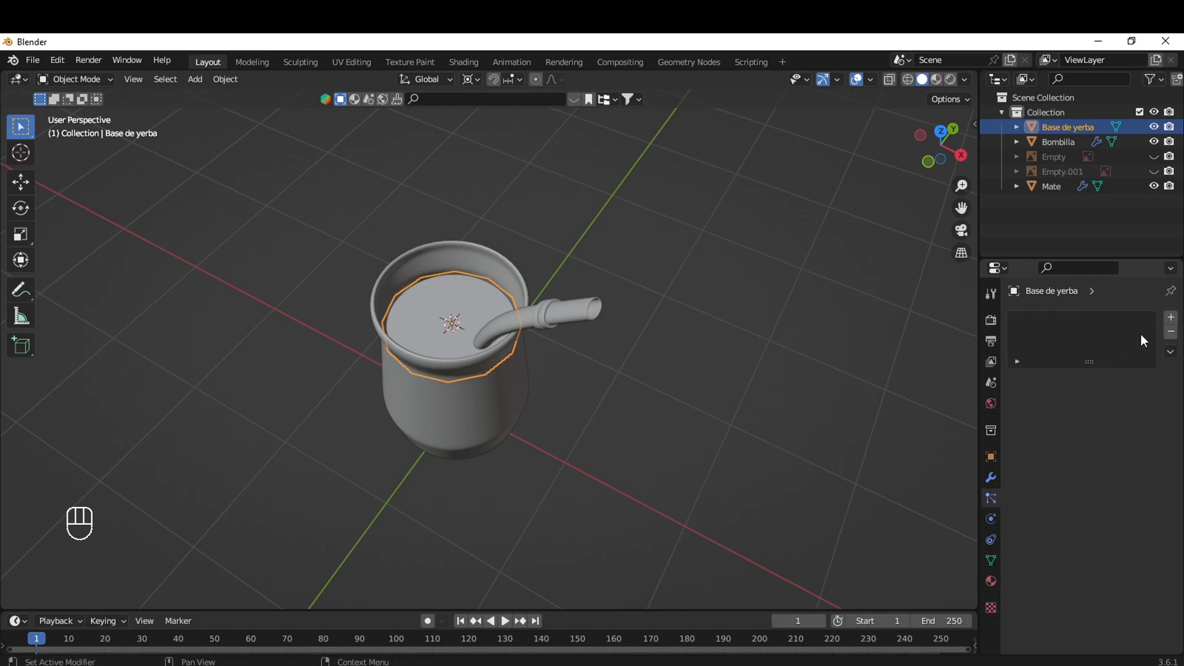
{"action": "left_click", "coordinate": [1171, 318]}
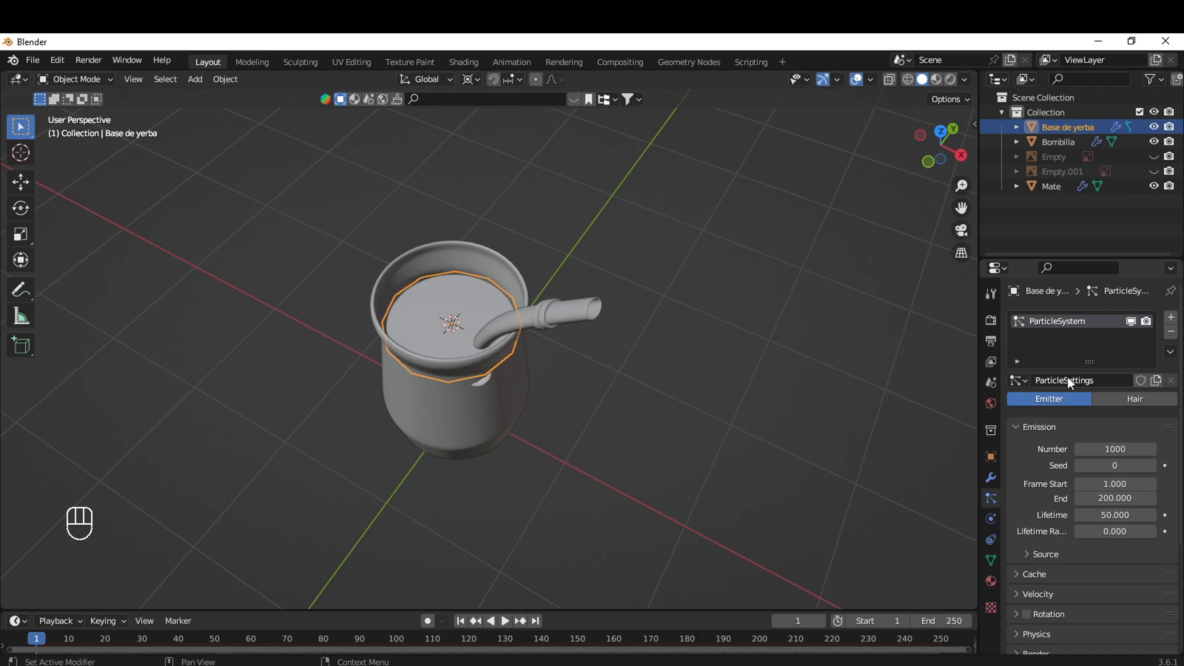
{"action": "left_click", "coordinate": [1095, 385]}
{"action": "left_click", "coordinate": [1096, 386]}
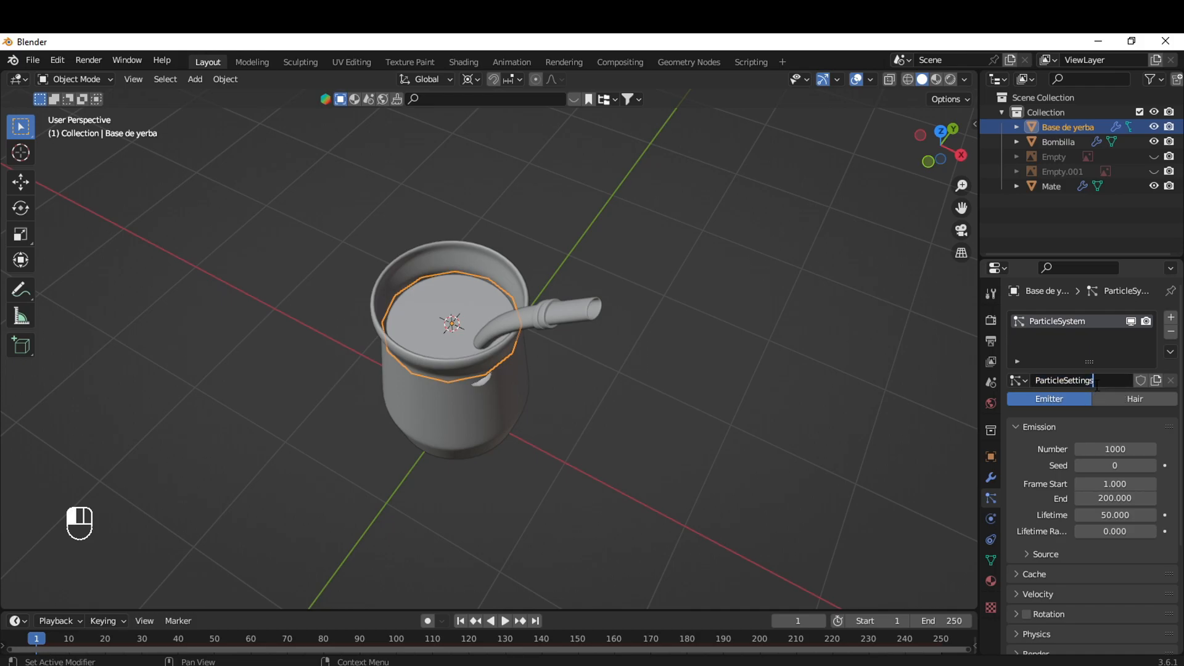
{"action": "left_click_drag", "start_coordinate": [1103, 383], "coordinate": [1013, 383]}
{"action": "type", "text": "Yerba"}
{"action": "key", "text": "Return"}
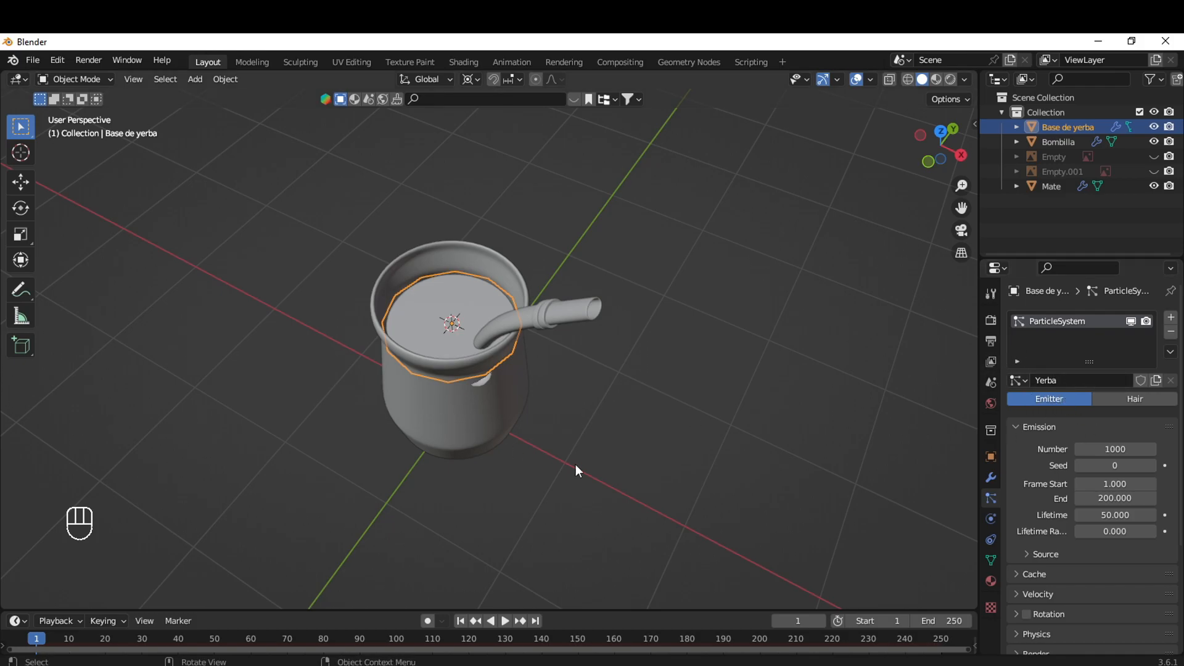
Hide the cup, play the particle emission, and return to the first frame
{"action": "scroll", "coordinate": [540, 453], "scroll_direction": "up", "scroll_amount": 1}
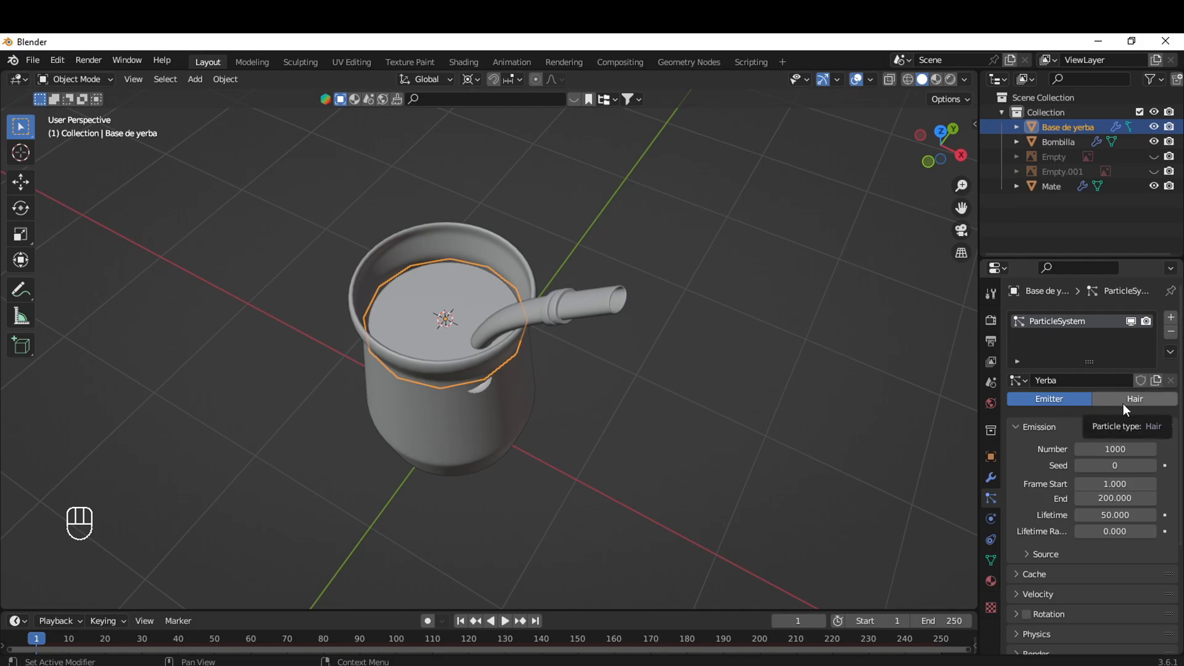
{"action": "left_click", "coordinate": [1153, 186]}
{"action": "middle_click_drag", "start_coordinate": [709, 420], "coordinate": [768, 352]}
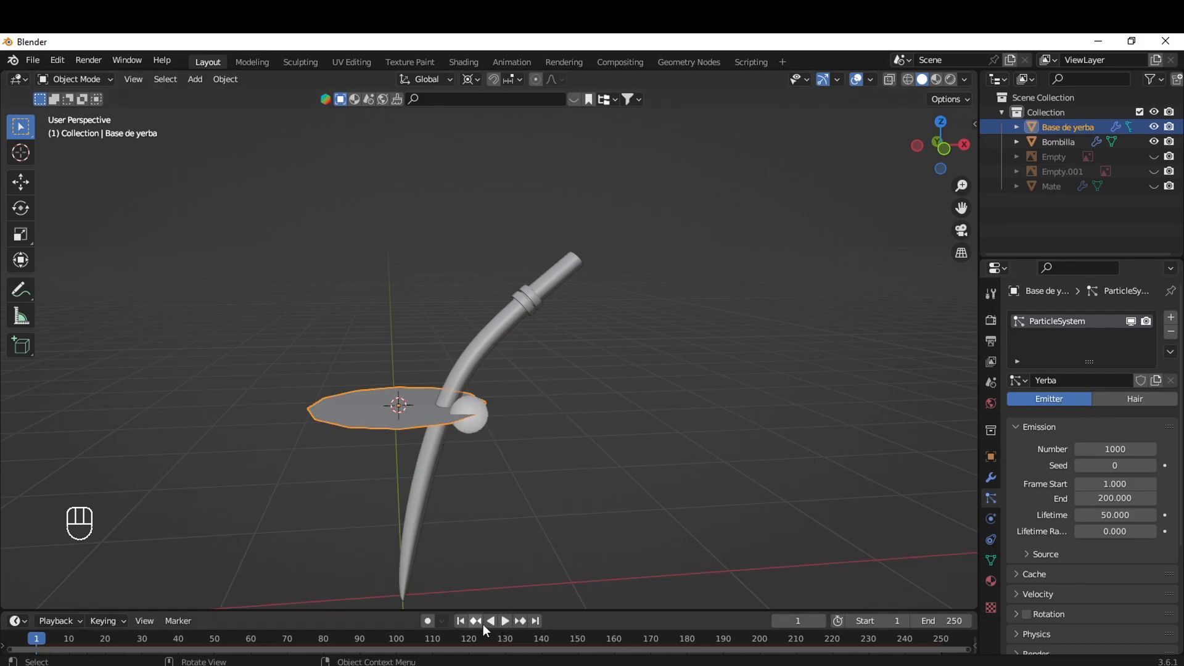
{"action": "left_click", "coordinate": [505, 621]}
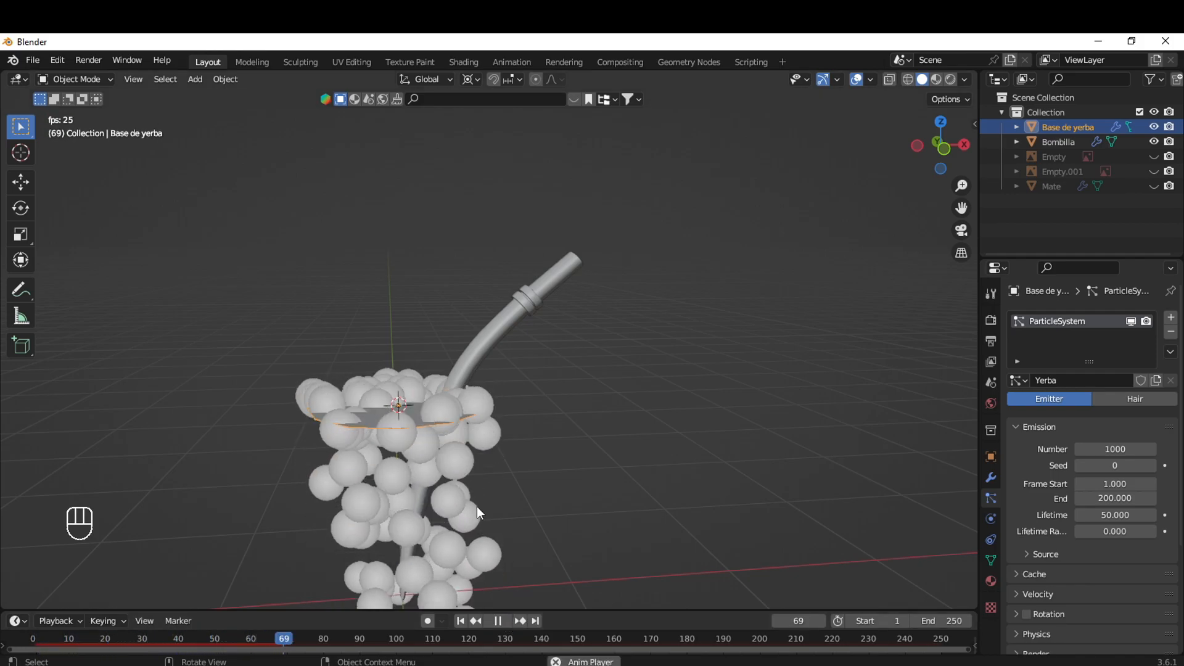
{"action": "key", "text": "space"}
{"action": "left_click", "coordinate": [460, 621]}
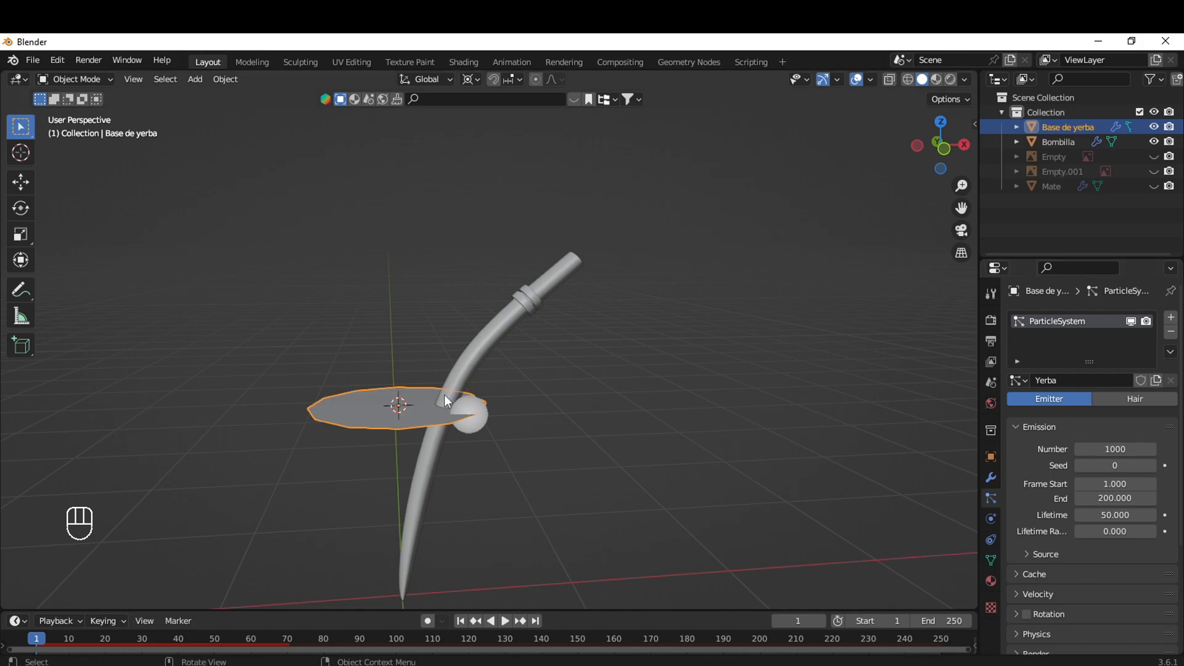
Switch the Yerba particle system to Hair and turn off its display in the viewport
{"action": "left_click", "coordinate": [1144, 400]}
{"action": "middle_click_drag", "start_coordinate": [395, 399], "coordinate": [566, 399]}
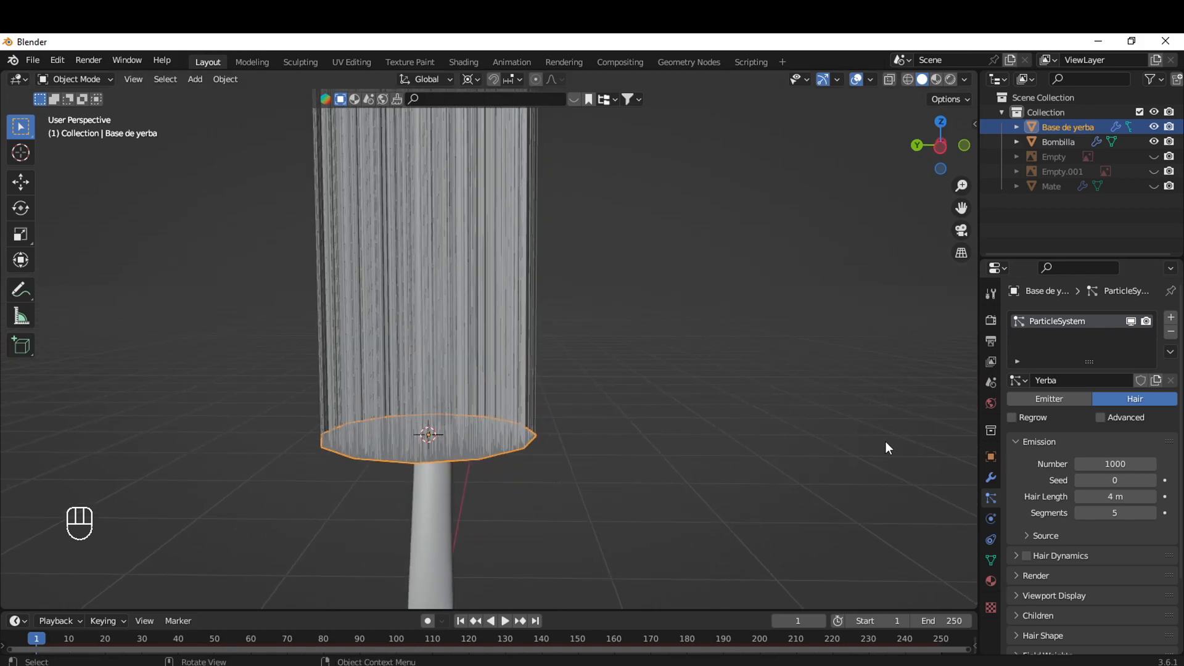
{"action": "scroll", "coordinate": [876, 450], "scroll_direction": "down", "scroll_amount": 3}
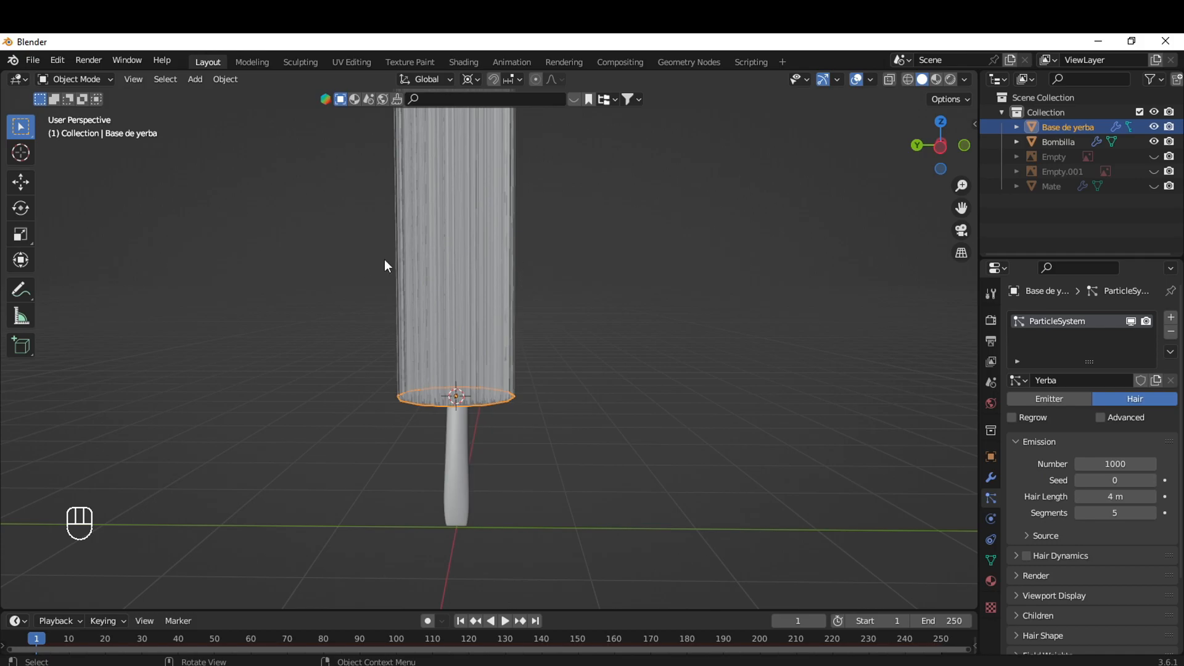
{"action": "middle_click_drag", "start_coordinate": [751, 480], "coordinate": [605, 473]}
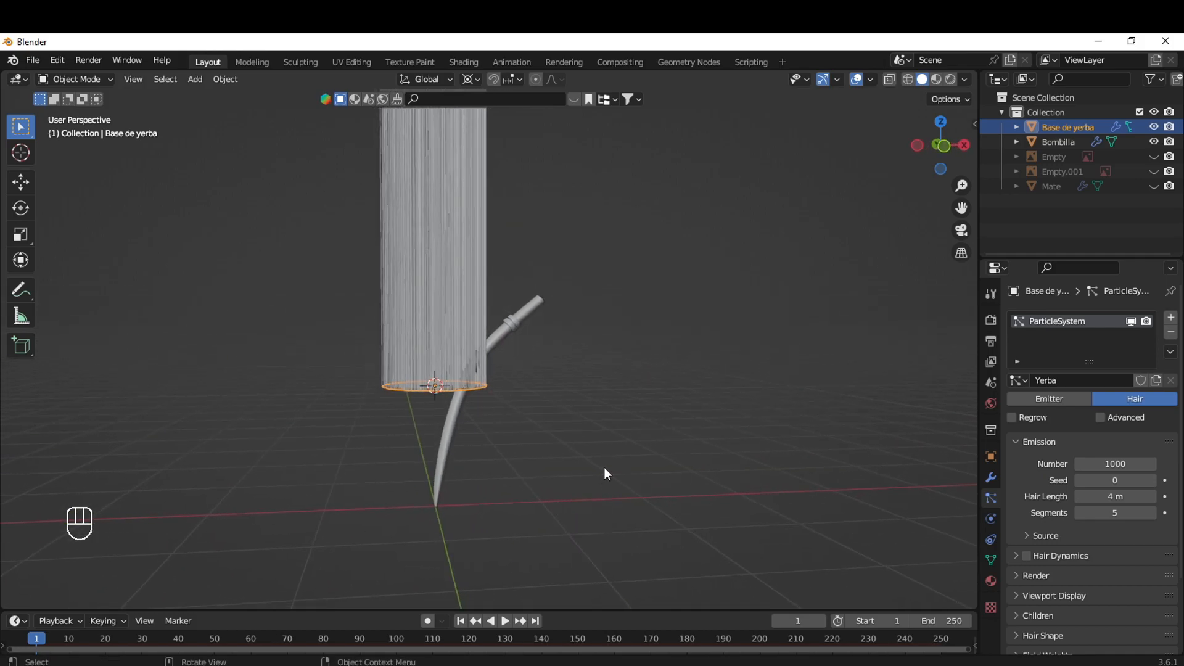
{"action": "scroll", "coordinate": [481, 461], "scroll_direction": "up", "scroll_amount": 2}
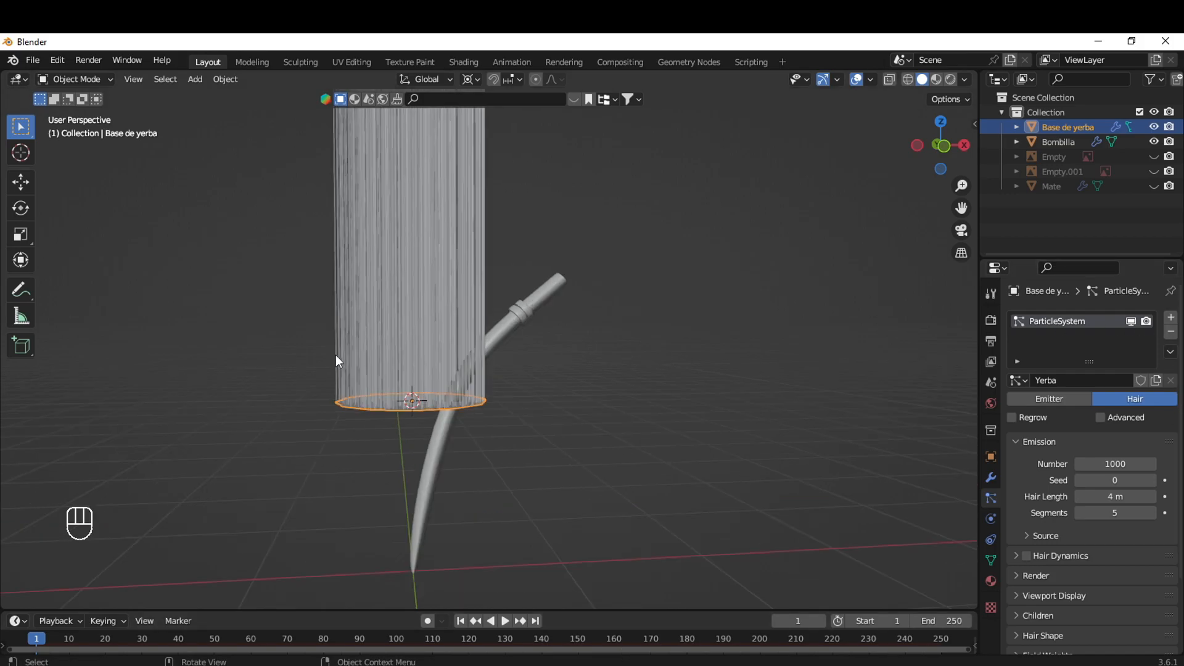
{"action": "left_click", "coordinate": [1130, 320]}
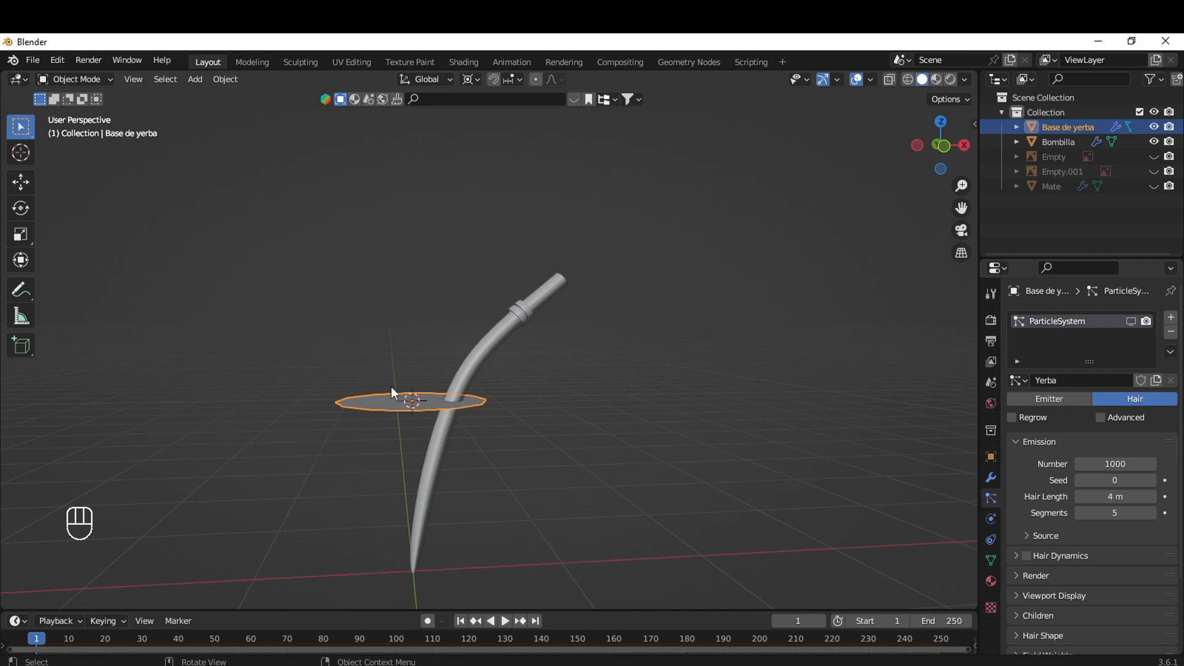
Connect two opposite vertices of the disc with an edge along the Y axis, splitting it into two halves
{"action": "middle_click_drag", "start_coordinate": [395, 424], "coordinate": [687, 440]}
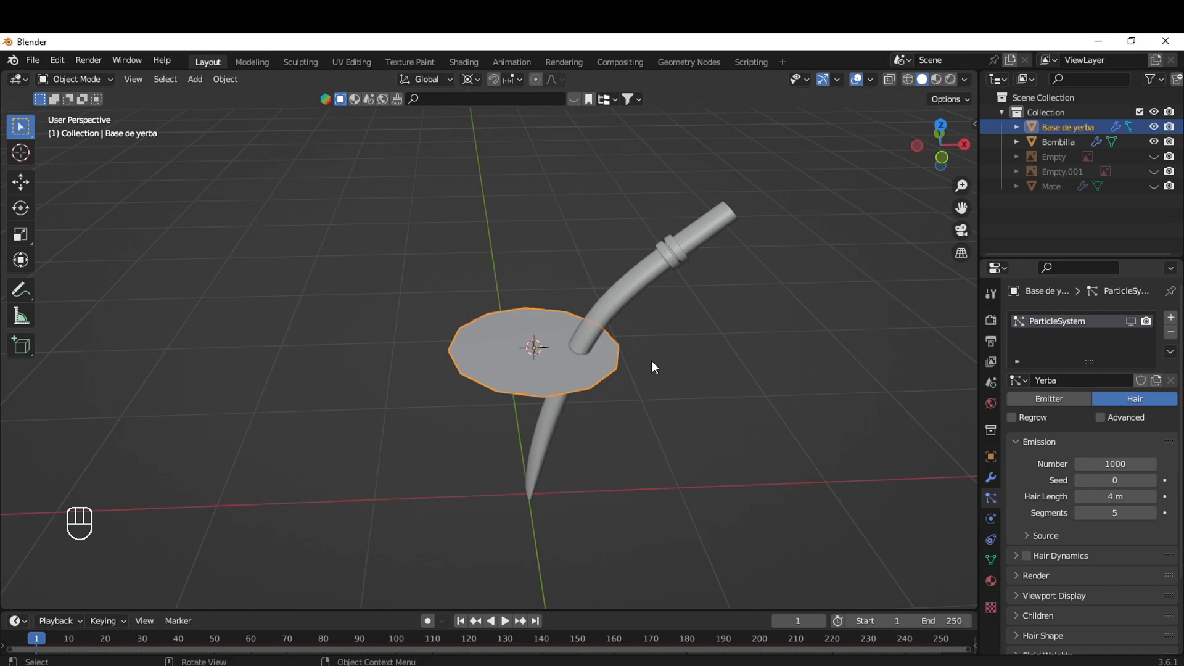
{"action": "key", "text": "Tab"}
{"action": "middle_click_drag", "start_coordinate": [651, 360], "coordinate": [555, 397]}
{"action": "key", "text": "1"}
{"action": "left_click", "coordinate": [542, 396]}
{"action": "left_click", "coordinate": [525, 282], "text": "shift"}
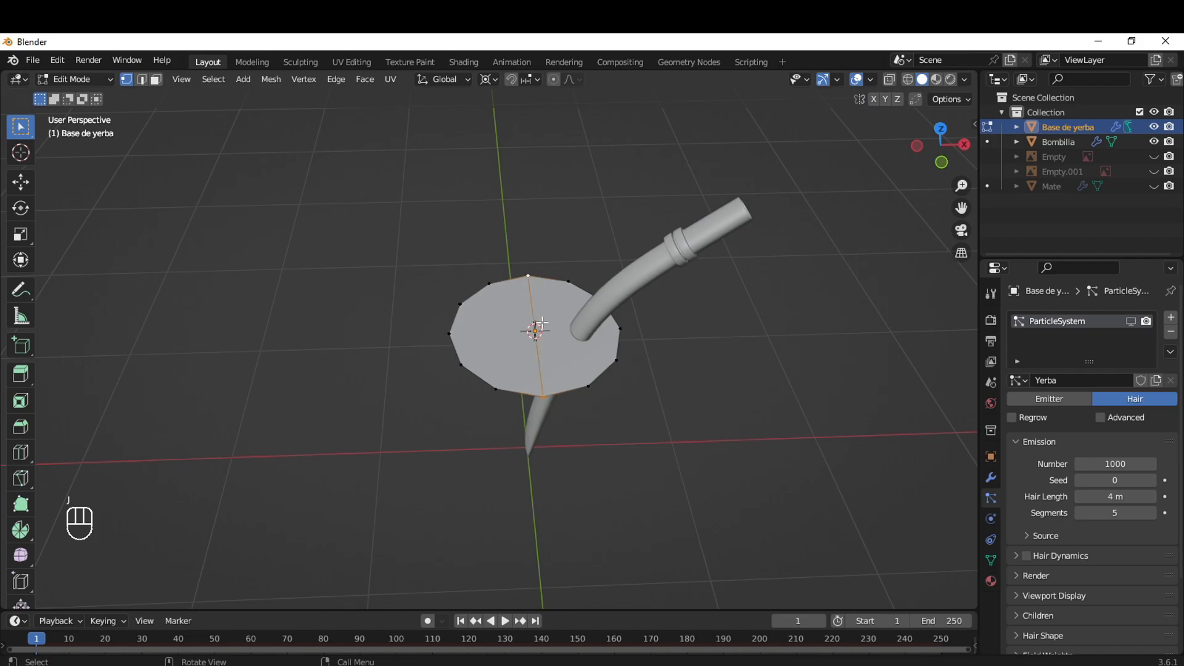
{"action": "middle_click_drag", "start_coordinate": [579, 360], "coordinate": [568, 292]}
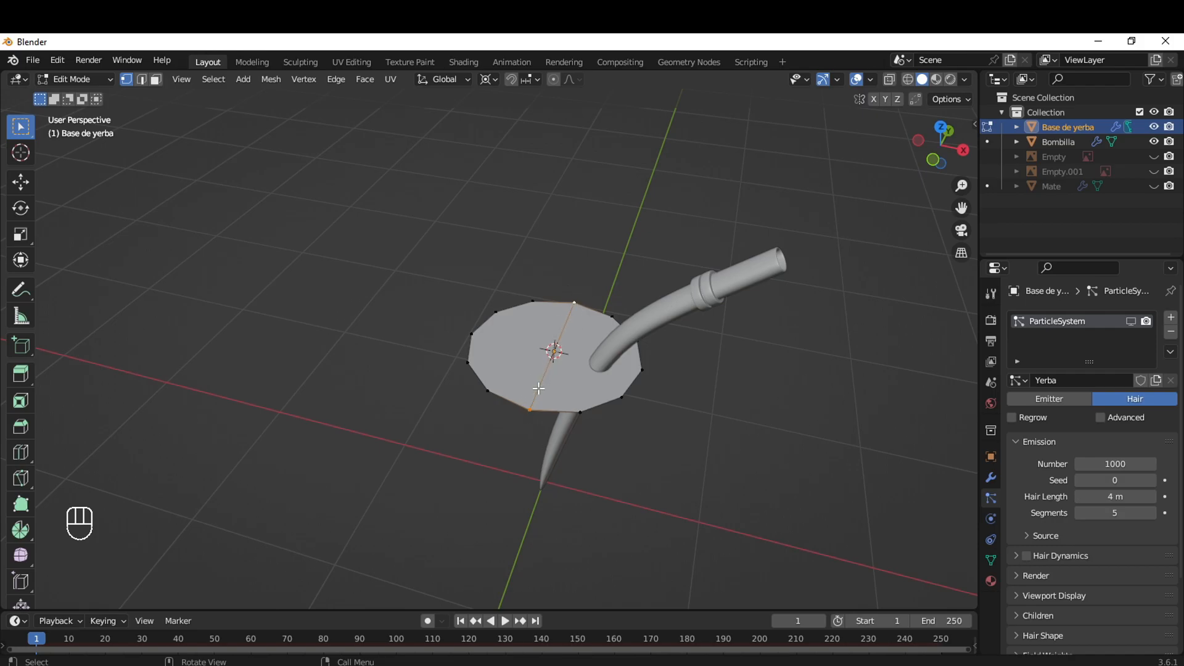
{"action": "middle_click_drag", "start_coordinate": [590, 359], "coordinate": [528, 390]}
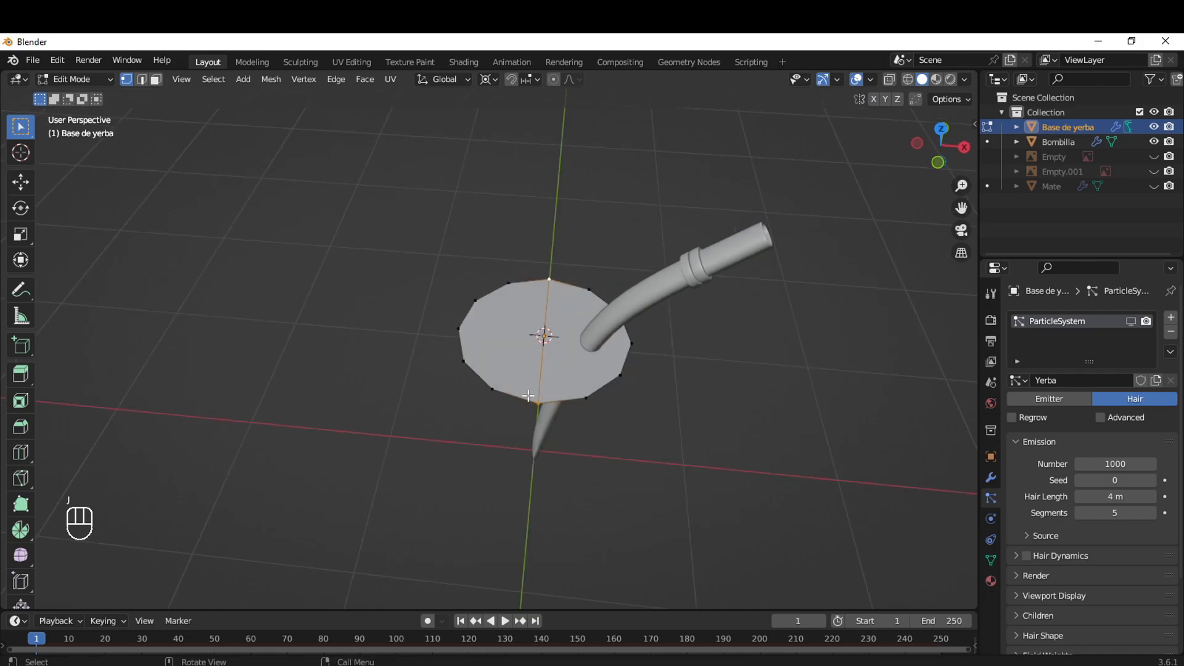
Extrude the half of the disc away from the straw upward to form a raised step
{"action": "key", "text": "3"}
{"action": "left_click", "coordinate": [522, 331]}
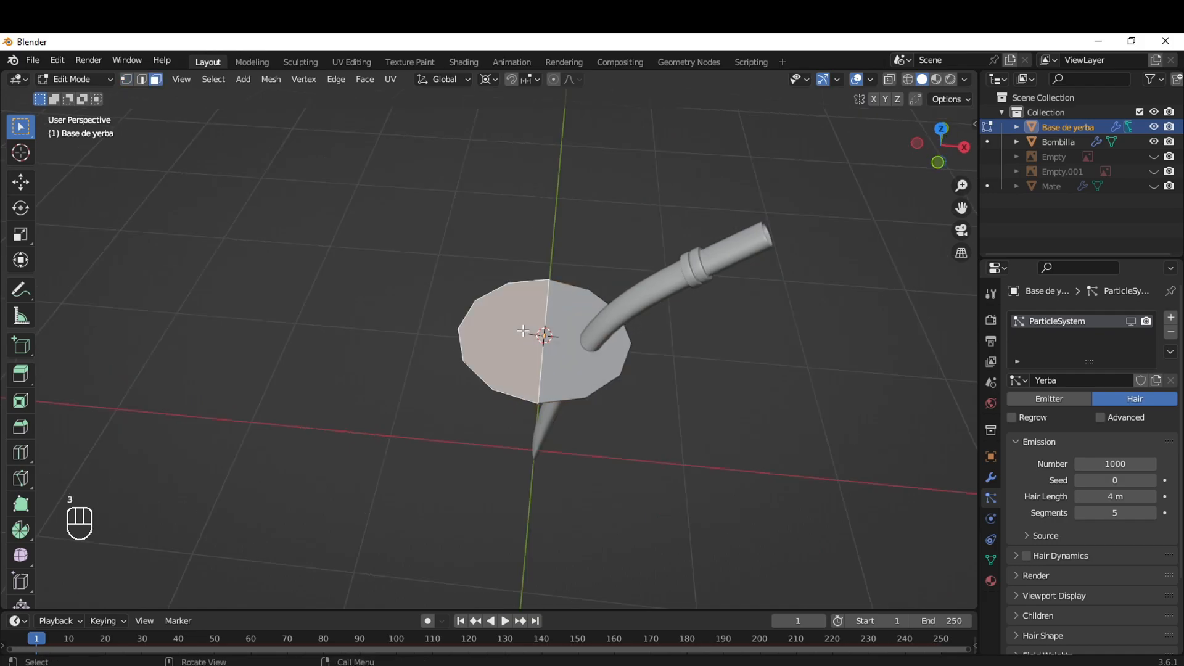
{"action": "middle_click_drag", "start_coordinate": [617, 385], "coordinate": [611, 305]}
{"action": "key", "text": "e"}
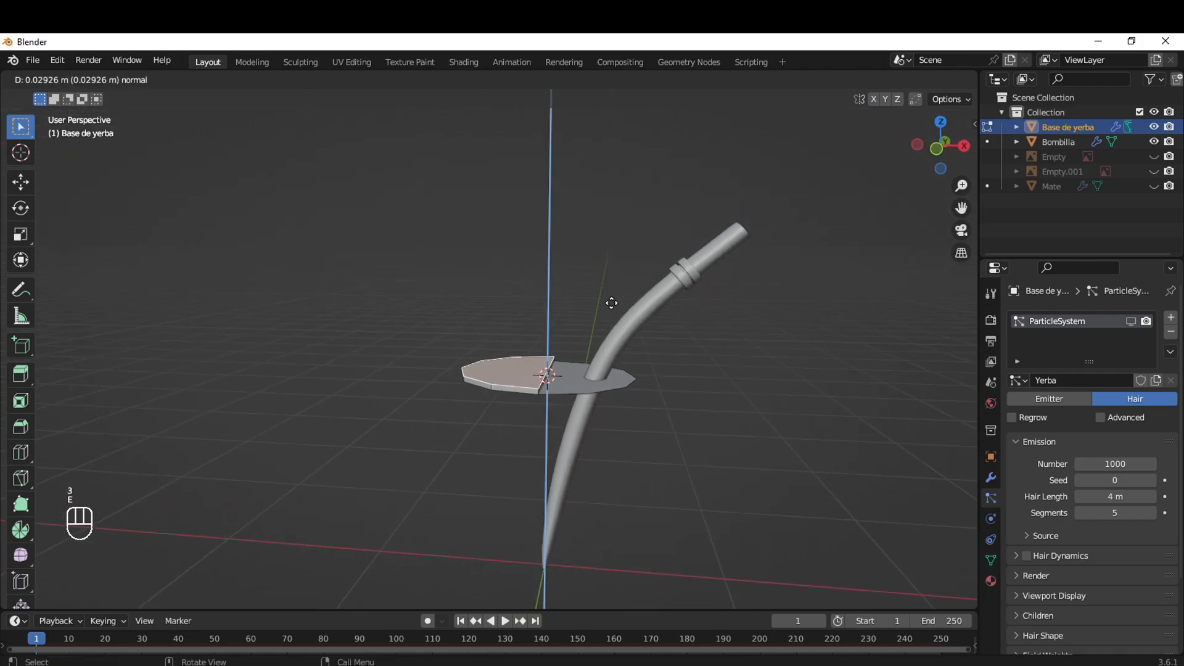
{"action": "left_click", "coordinate": [611, 282]}
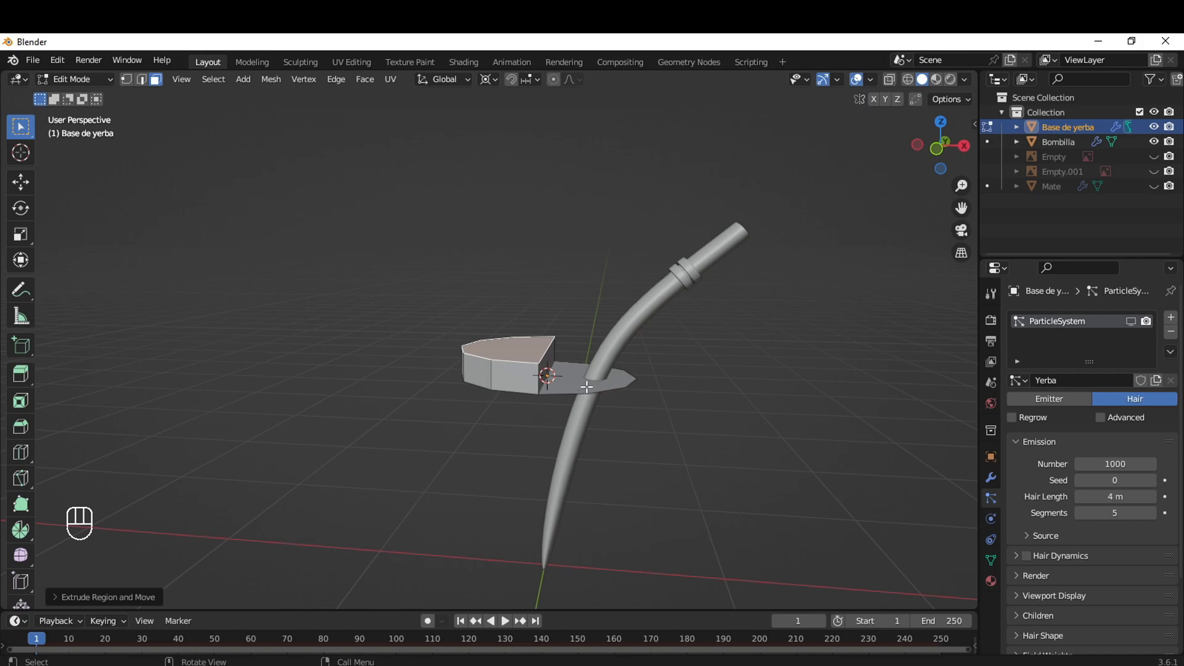
Move the edge at the foot of the step slightly along the global X axis toward the straw
{"action": "left_click", "coordinate": [549, 375]}
{"action": "key", "text": "2"}
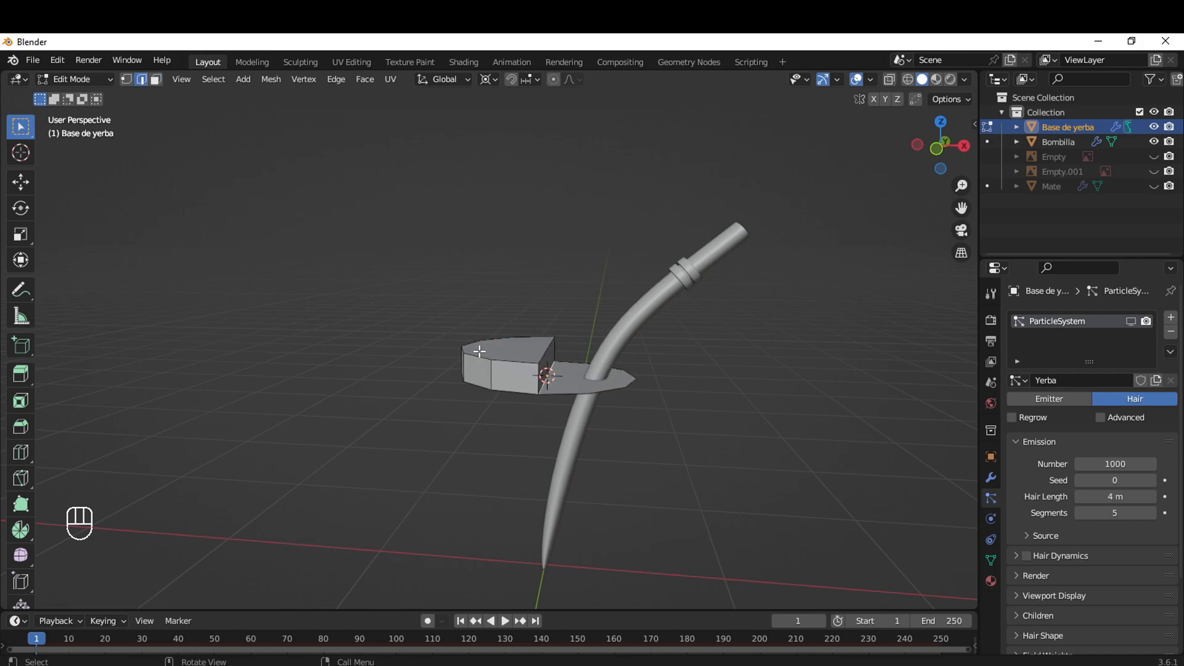
{"action": "scroll", "coordinate": [610, 393], "scroll_direction": "up", "scroll_amount": 2}
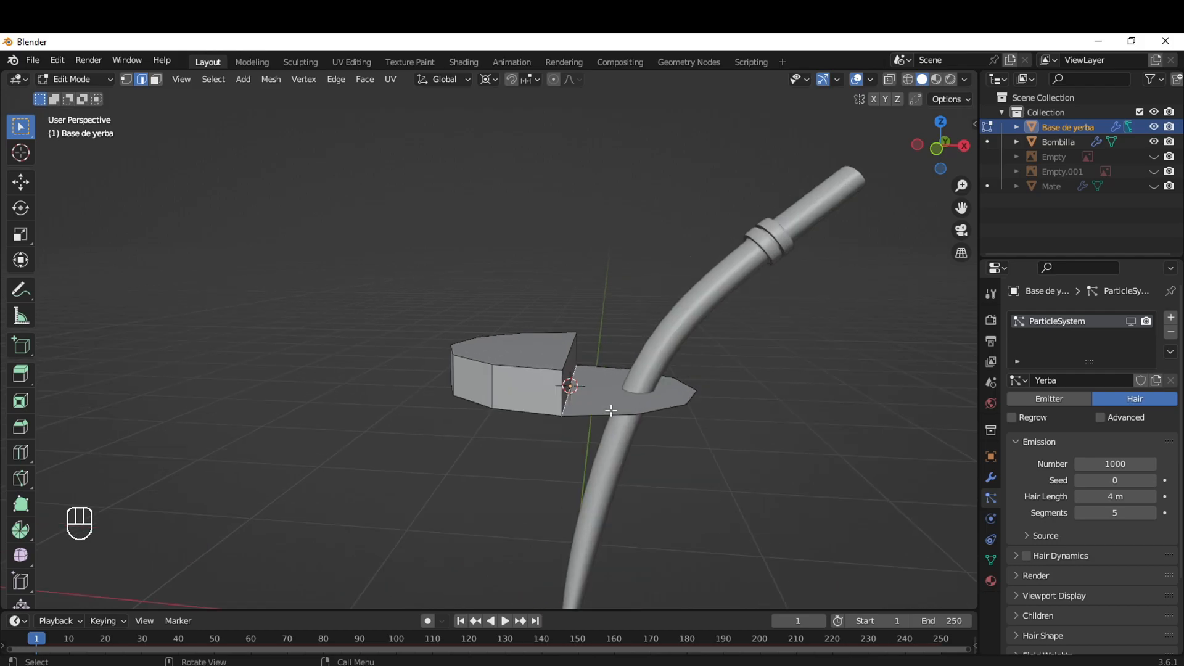
{"action": "key", "text": "g"}
{"action": "key", "text": "x"}
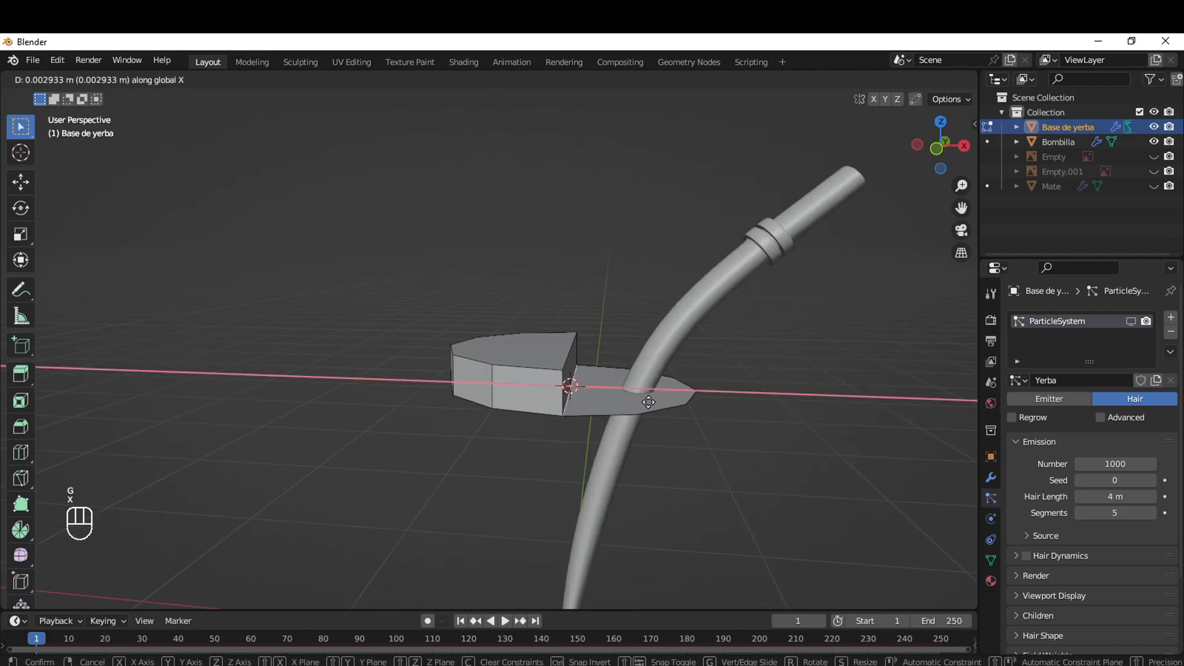
{"action": "left_click", "coordinate": [651, 403]}
Inset the disc's raised top face, step wall and lower face together three times to form concentric face rings
{"action": "middle_click_drag", "start_coordinate": [651, 403], "coordinate": [572, 383]}
{"action": "left_click", "coordinate": [573, 383], "text": "shift"}
{"action": "left_click", "coordinate": [607, 384], "text": "shift"}
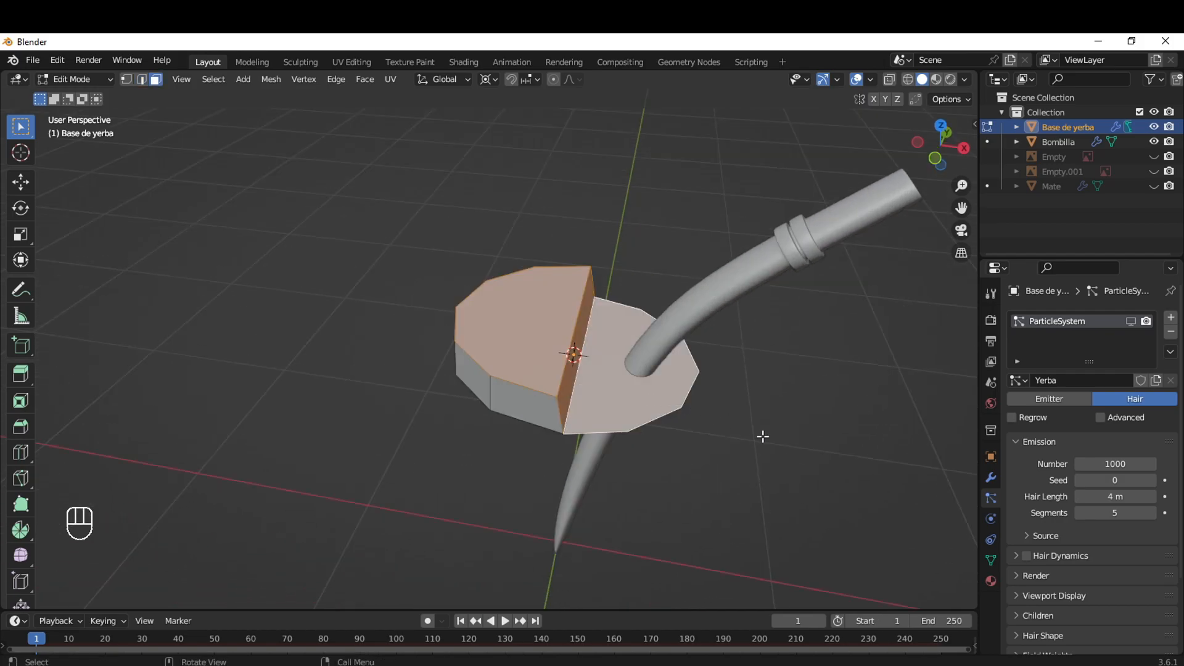
{"action": "key", "text": "i"}
{"action": "left_click", "coordinate": [745, 422]}
{"action": "key", "text": "i"}
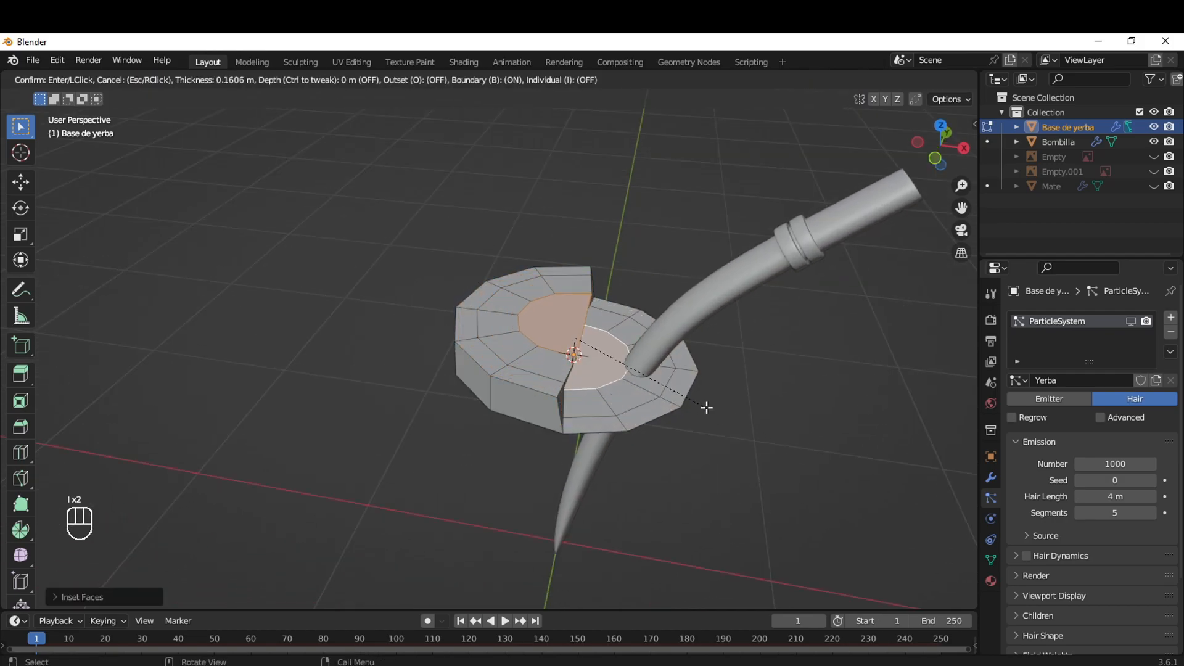
{"action": "left_click", "coordinate": [712, 410]}
{"action": "key", "text": "i"}
{"action": "left_click", "coordinate": [716, 414]}
Move the edge loop at the foot of the step about 0.085 m along the global X axis toward the straw
{"action": "middle_click_drag", "start_coordinate": [716, 415], "coordinate": [644, 391]}
{"action": "key", "text": "a"}
{"action": "key", "text": "a"}
{"action": "left_click", "coordinate": [592, 400], "text": "alt+shift"}
{"action": "key", "text": "2"}
{"action": "key", "text": "a"}
{"action": "key", "text": "a"}
{"action": "left_click", "coordinate": [543, 431], "text": "alt+shift"}
{"action": "middle_click_drag", "start_coordinate": [543, 431], "coordinate": [761, 463]}
{"action": "key", "text": "g"}
{"action": "key", "text": "x"}
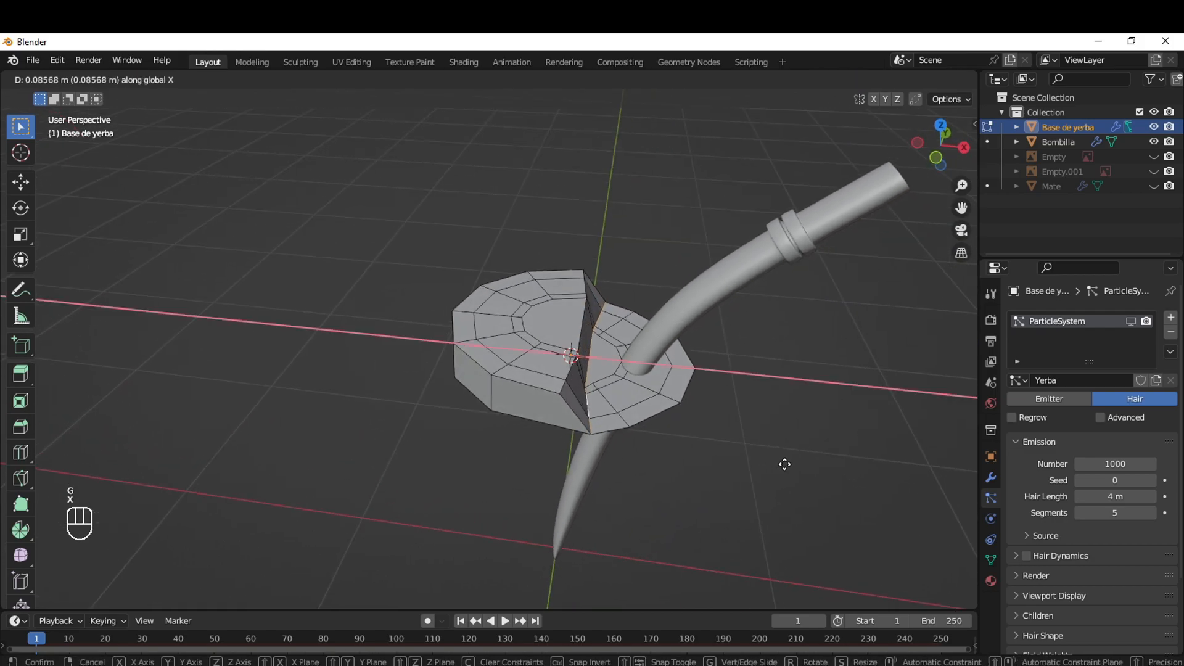
{"action": "left_click", "coordinate": [777, 464]}
Slide and freely move a middle vertex of the step's upper edge to make its outline irregular
{"action": "key", "text": "1"}
{"action": "middle_click_drag", "start_coordinate": [573, 352], "coordinate": [668, 421]}
{"action": "key", "text": "g"}
{"action": "key", "text": "g"}
{"action": "left_click", "coordinate": [606, 377]}
{"action": "key", "text": "g"}
{"action": "left_click", "coordinate": [677, 421]}
Slide the inner-ring vertex on the far part of the step's upper edge and shift it slightly away from the straw
{"action": "left_click", "coordinate": [594, 271]}
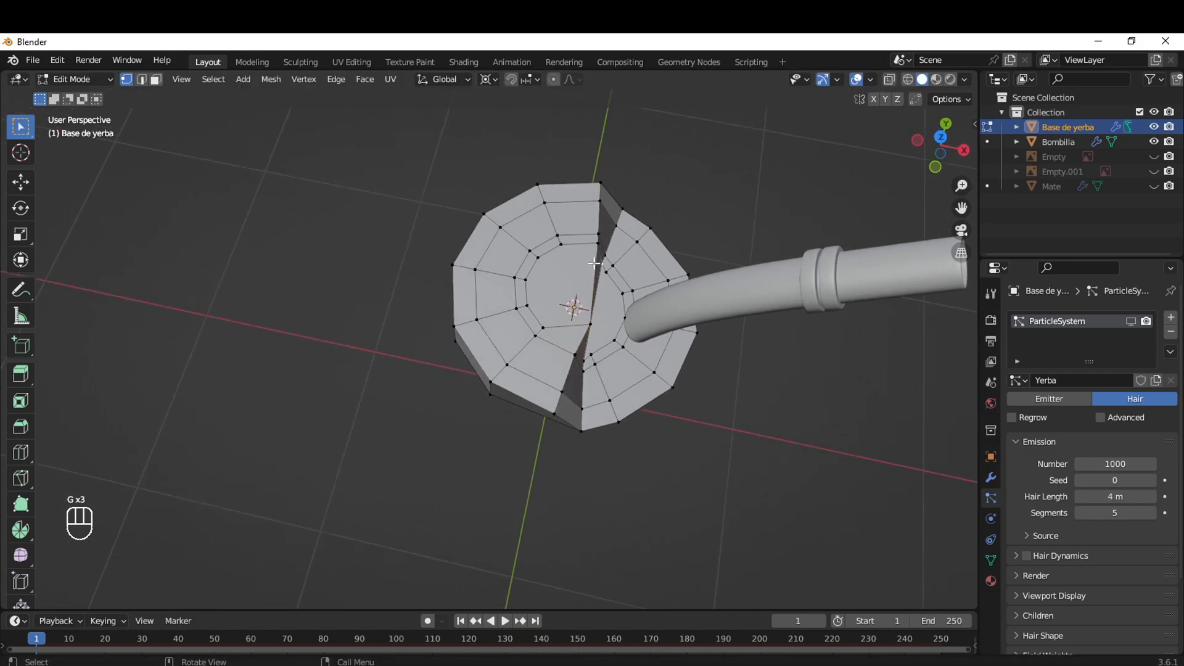
{"action": "key", "text": "g"}
{"action": "key", "text": "g"}
{"action": "left_click", "coordinate": [590, 265]}
{"action": "key", "text": "g"}
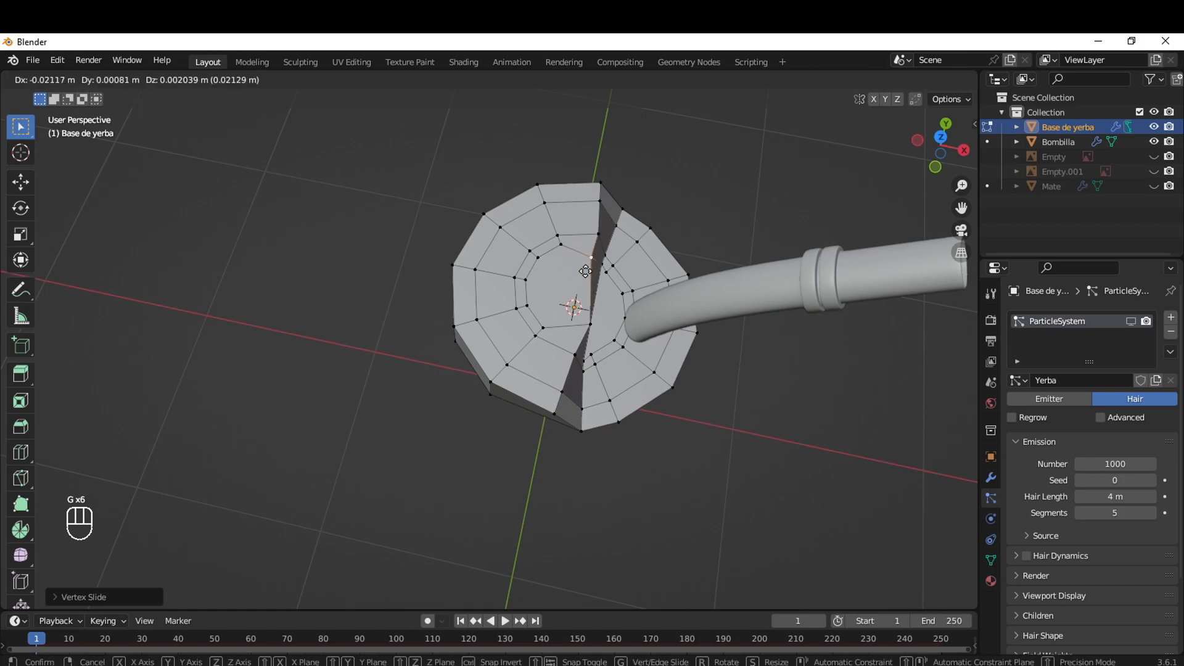
{"action": "left_click", "coordinate": [592, 250]}
Shift the outer vertices at the far end of the step's upper edge slightly toward the straw
{"action": "left_click", "coordinate": [595, 238]}
{"action": "left_click", "coordinate": [606, 204]}
{"action": "key", "text": "g"}
{"action": "left_click", "coordinate": [621, 206]}
{"action": "middle_click_drag", "start_coordinate": [602, 185], "coordinate": [644, 158]}
{"action": "key", "text": "g"}
{"action": "left_click", "coordinate": [653, 160]}
Move the vertices at the near end of the step's upper edge slightly toward the straw and return to Object Mode
{"action": "left_click", "coordinate": [568, 382]}
{"action": "key", "text": "g"}
{"action": "left_click", "coordinate": [571, 386]}
{"action": "left_click", "coordinate": [572, 388]}
{"action": "key", "text": "g"}
{"action": "left_click", "coordinate": [582, 386]}
{"action": "key", "text": "Tab"}
Examine the irregular stepped disc around the straw from several angles and distances
{"action": "middle_click_drag", "start_coordinate": [719, 453], "coordinate": [650, 339]}
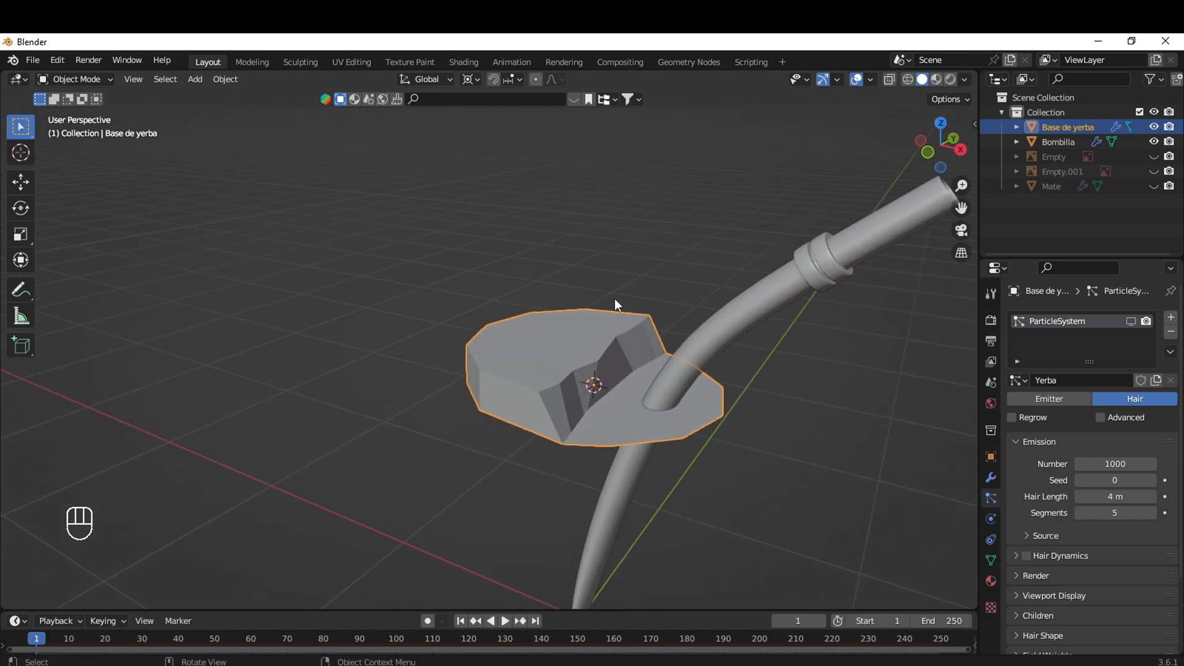
{"action": "middle_click_drag", "start_coordinate": [552, 416], "coordinate": [598, 390]}
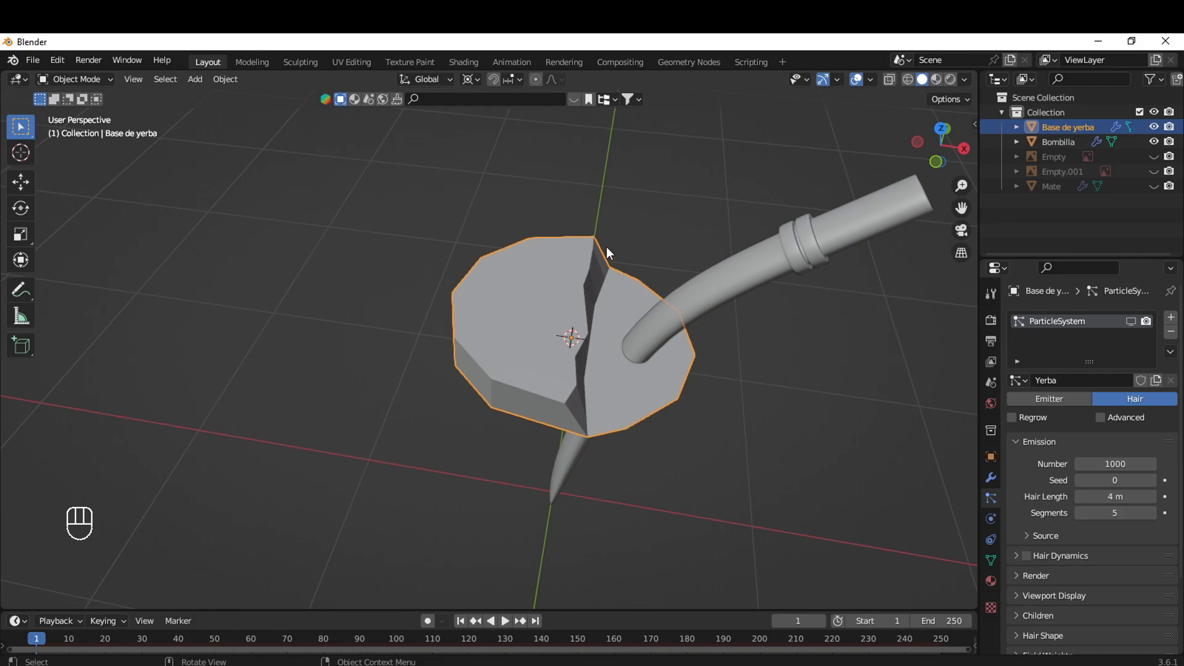
{"action": "scroll", "coordinate": [614, 441], "scroll_direction": "down", "scroll_amount": 4}
{"action": "middle_click_drag", "start_coordinate": [614, 441], "coordinate": [597, 391]}
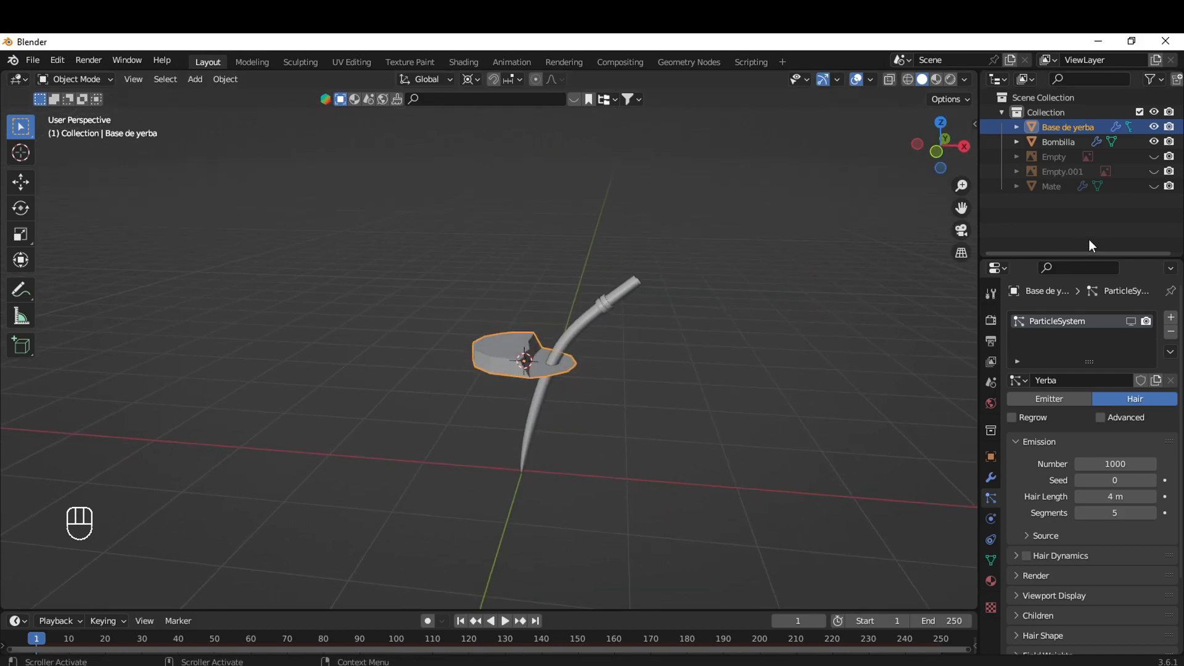
{"action": "scroll", "coordinate": [573, 399], "scroll_direction": "down", "scroll_amount": 4}
{"action": "left_click", "coordinate": [499, 403]}
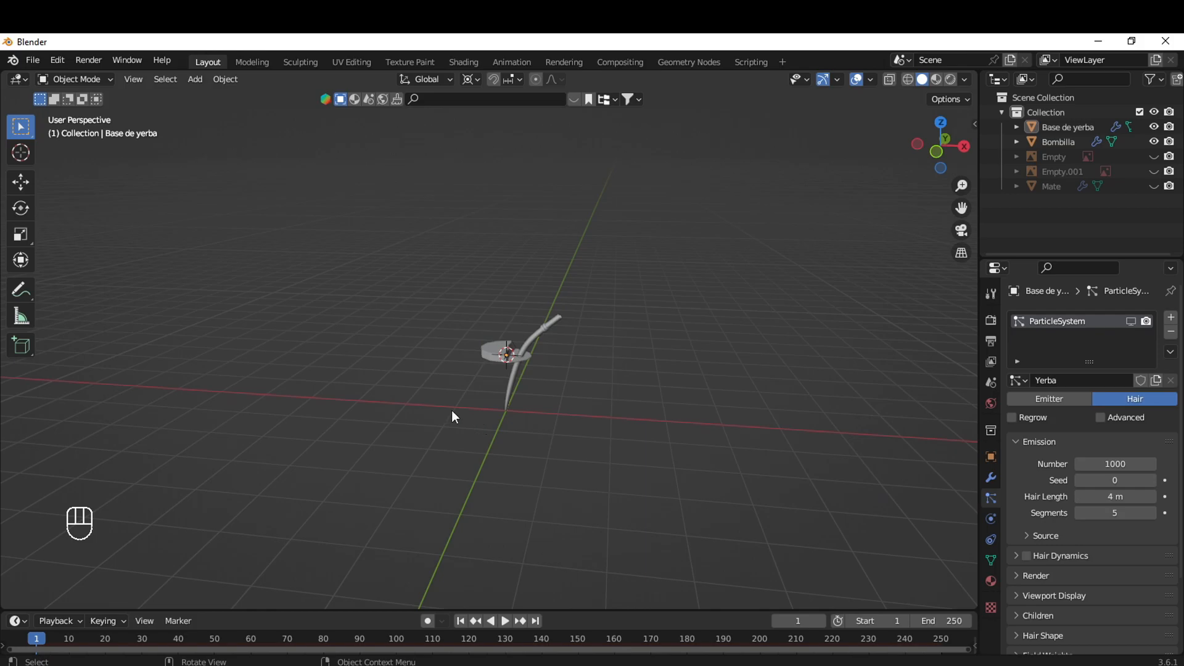
{"action": "scroll", "coordinate": [464, 414], "scroll_direction": "up", "scroll_amount": 5}
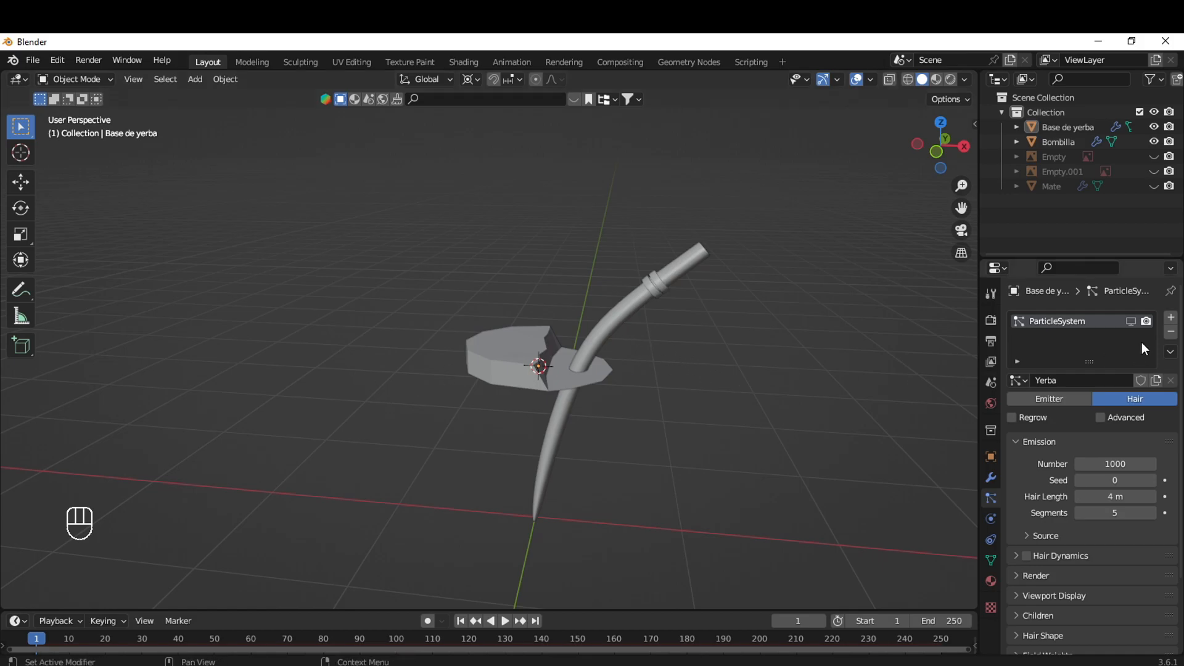
{"action": "scroll", "coordinate": [593, 448], "scroll_direction": "down", "scroll_amount": 3}
{"action": "middle_click_drag", "start_coordinate": [470, 437], "coordinate": [500, 451]}
Add a cylinder mesh with 12 vertices at the 3D cursor
{"action": "key", "text": "shift+a"}
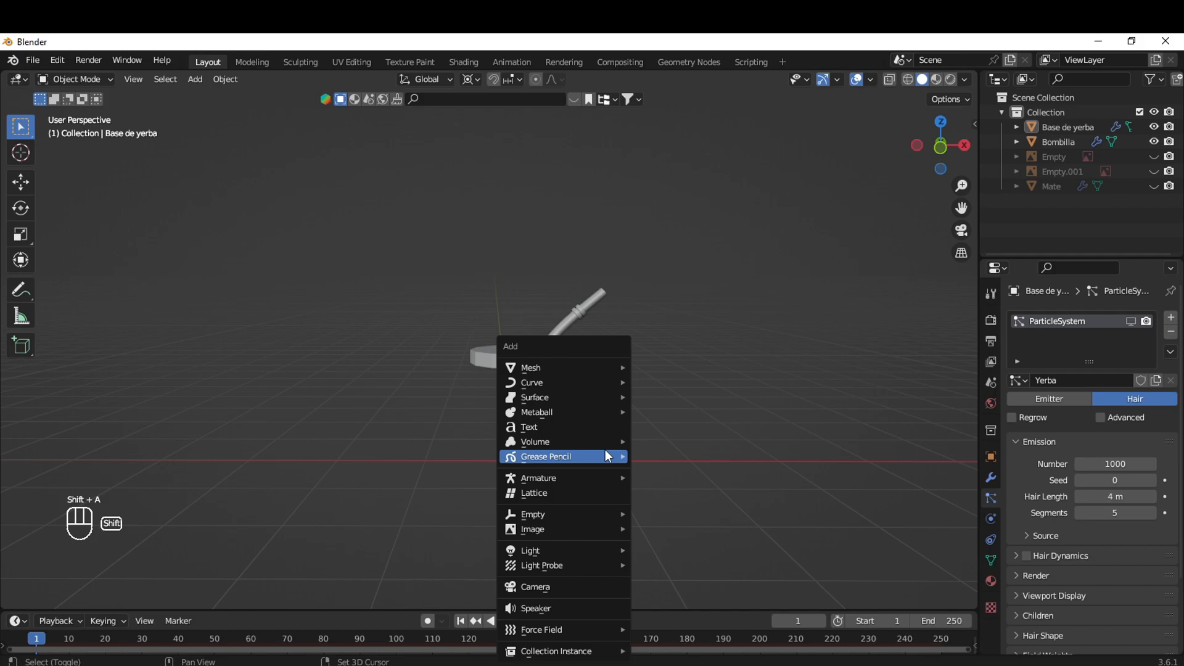
{"action": "mouse_move", "coordinate": [606, 457]}
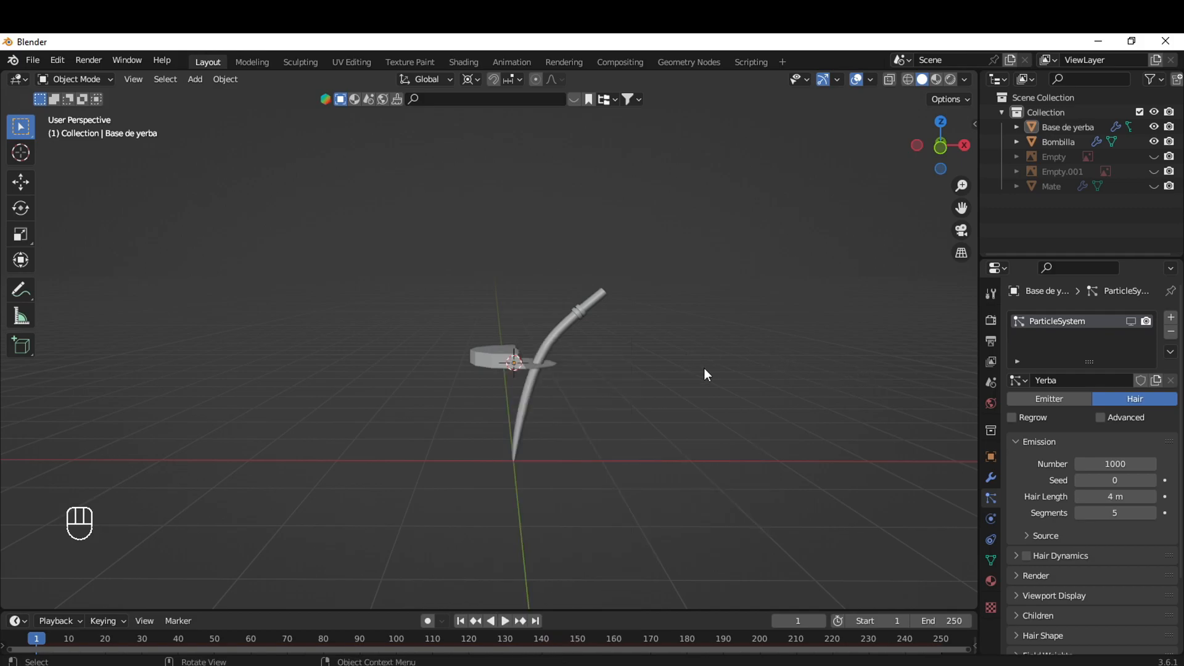
{"action": "key", "text": "shift+a"}
{"action": "mouse_move", "coordinate": [704, 367]}
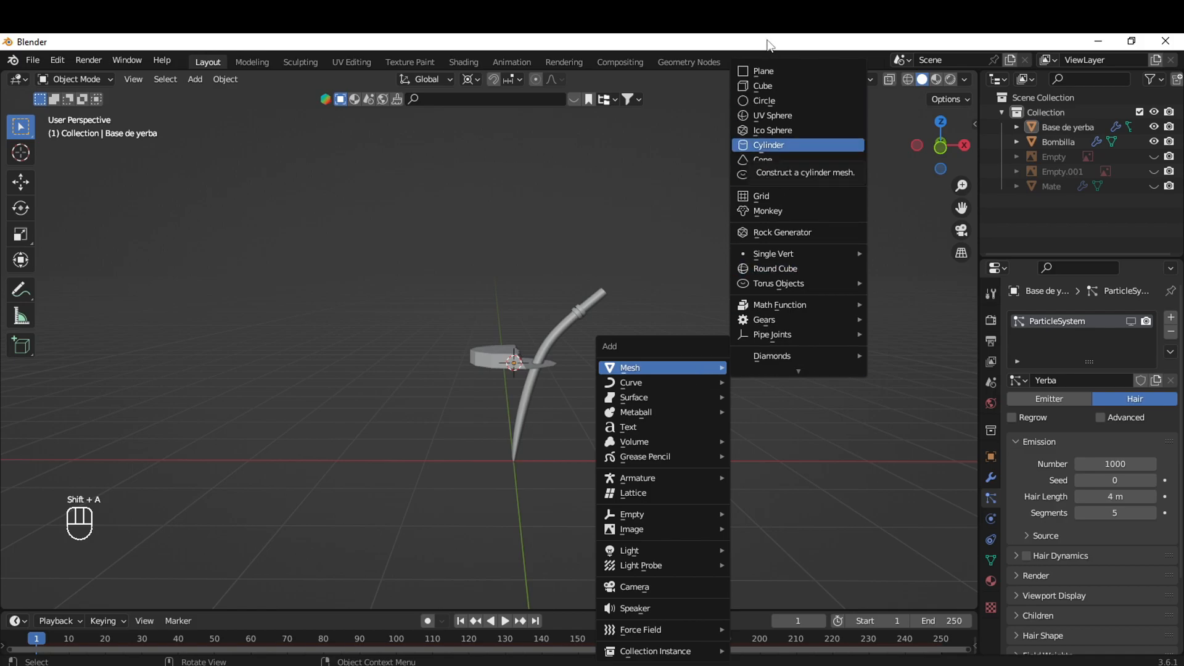
{"action": "left_click", "coordinate": [783, 144]}
{"action": "left_click", "coordinate": [56, 602]}
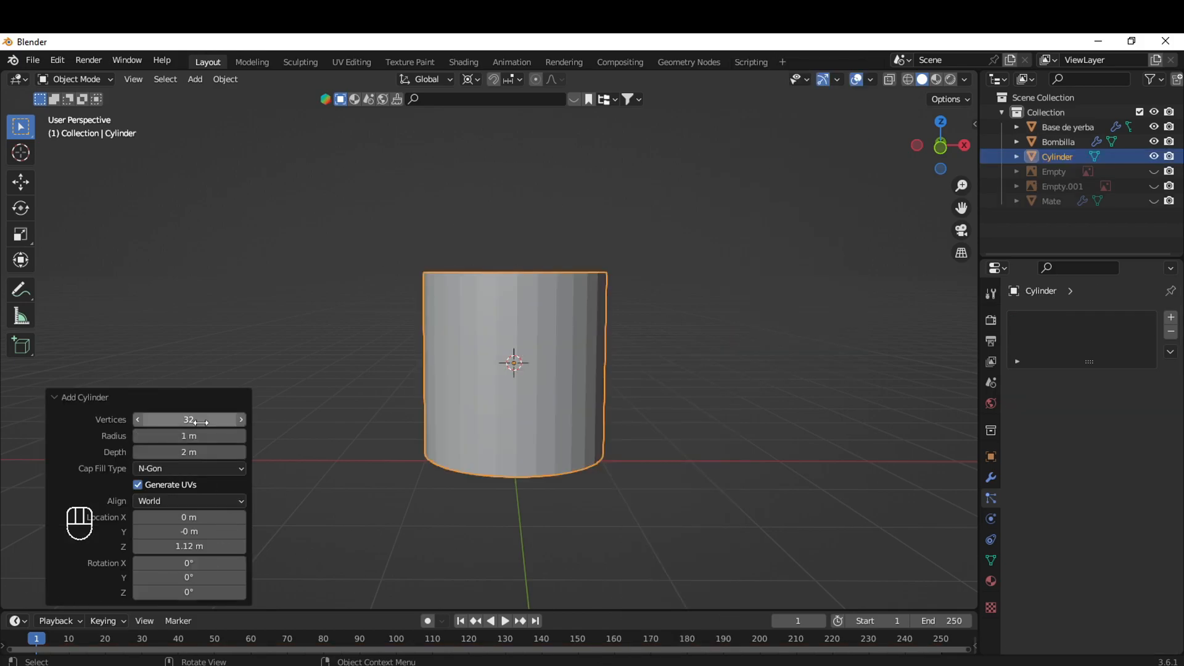
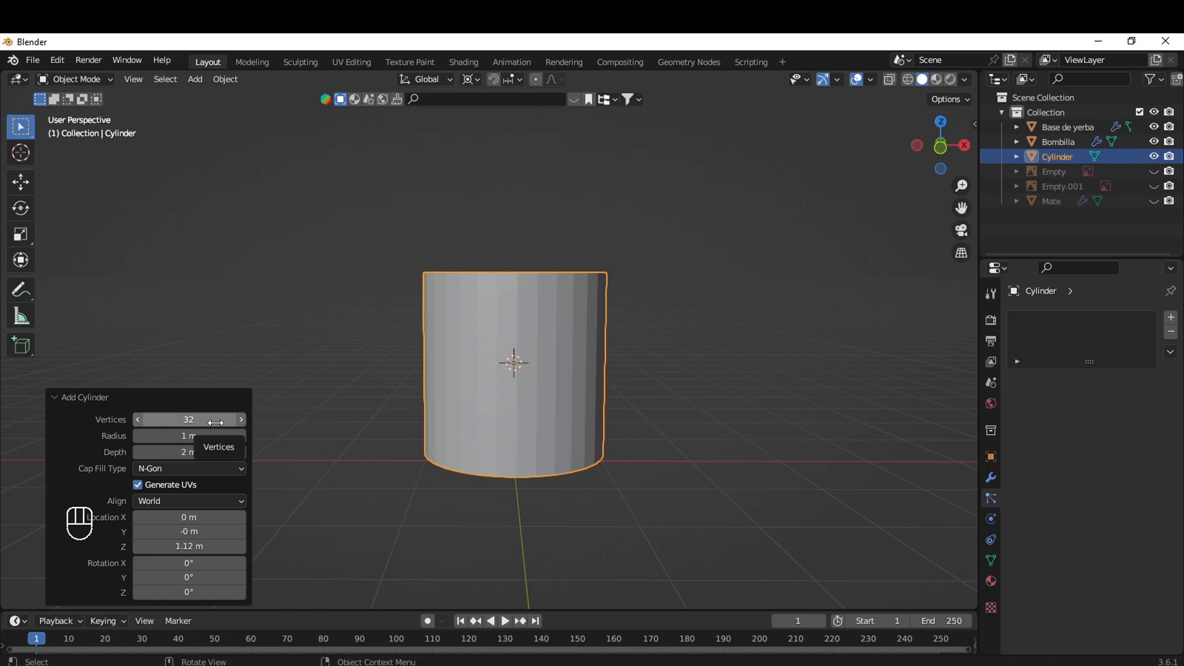
{"action": "left_click", "coordinate": [215, 422]}
{"action": "type", "text": "12"}
{"action": "key", "text": "Return"}
Shrink the cylinder's geometry to about 0.2, stretch it 2.552 along Z, and scale it down again to 0.220
{"action": "middle_click_drag", "start_coordinate": [468, 471], "coordinate": [626, 399]}
{"action": "key", "text": "Tab"}
{"action": "key", "text": "s"}
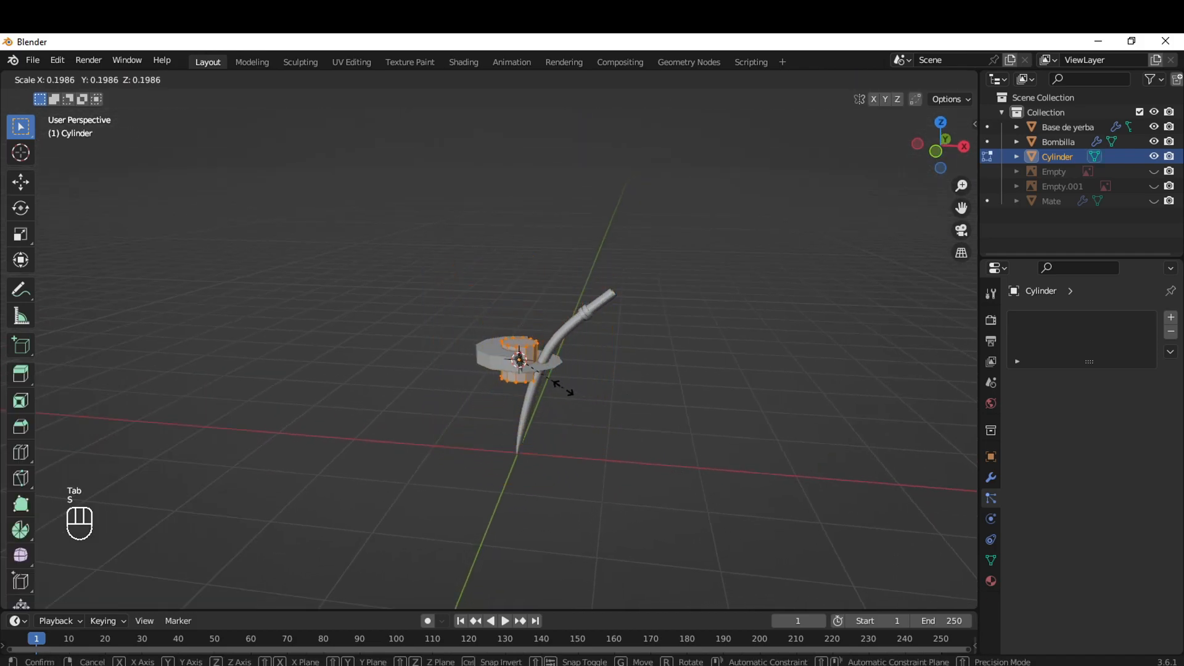
{"action": "left_click", "coordinate": [555, 388]}
{"action": "key", "text": "s"}
{"action": "key", "text": "z"}
{"action": "left_click", "coordinate": [584, 451]}
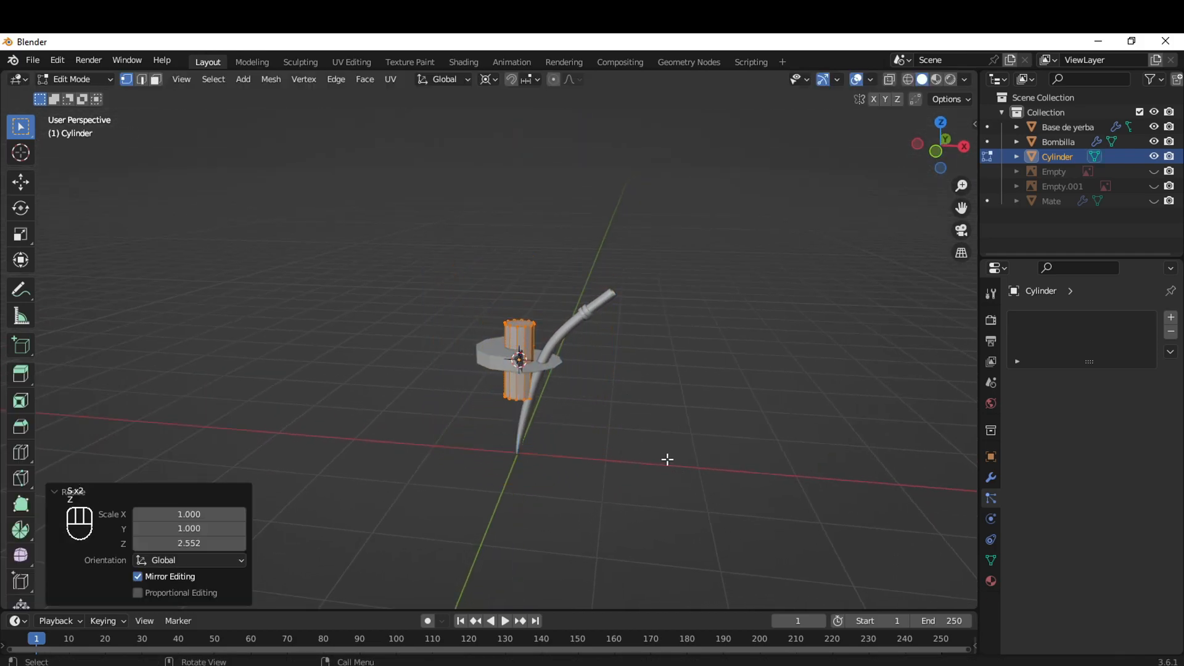
{"action": "key", "text": "s"}
{"action": "left_click", "coordinate": [545, 393]}
Try moving the cylinder's geometry about 1.79 m along negative global X in Edit Mode, and undo the move
{"action": "key", "text": "g"}
{"action": "key", "text": "x"}
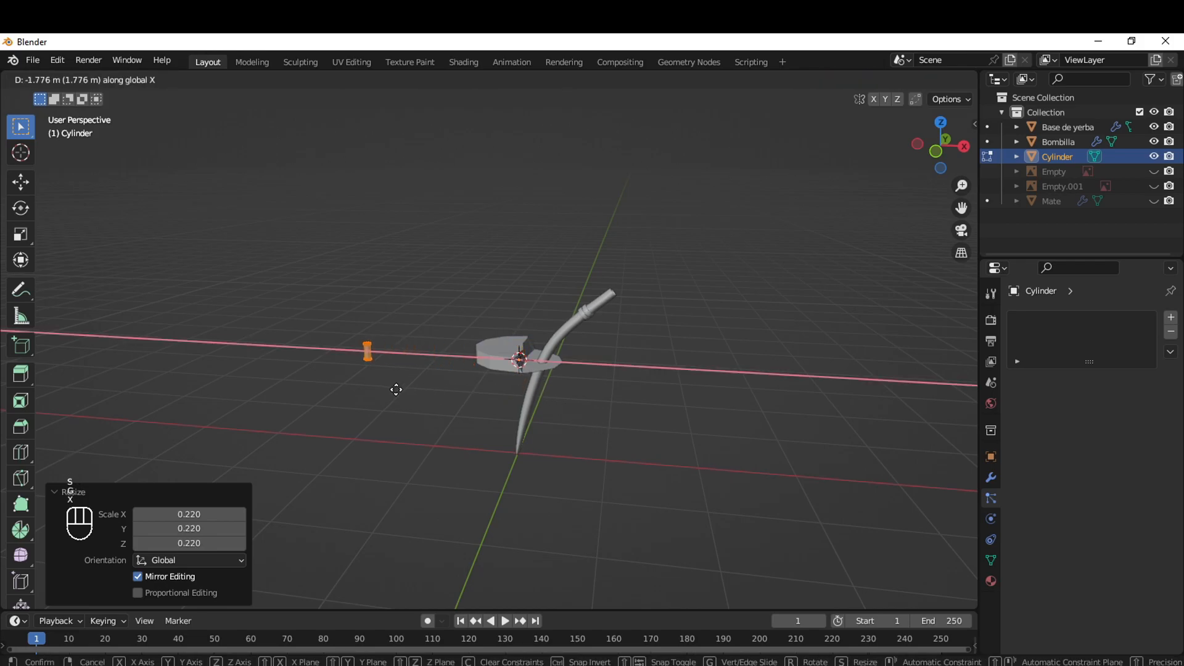
{"action": "left_click", "coordinate": [396, 391]}
{"action": "scroll", "coordinate": [396, 391], "scroll_direction": "up", "scroll_amount": 2}
{"action": "middle_click_drag", "start_coordinate": [421, 436], "coordinate": [817, 421], "text": "shift"}
{"action": "scroll", "coordinate": [706, 312], "scroll_direction": "up", "scroll_amount": 4}
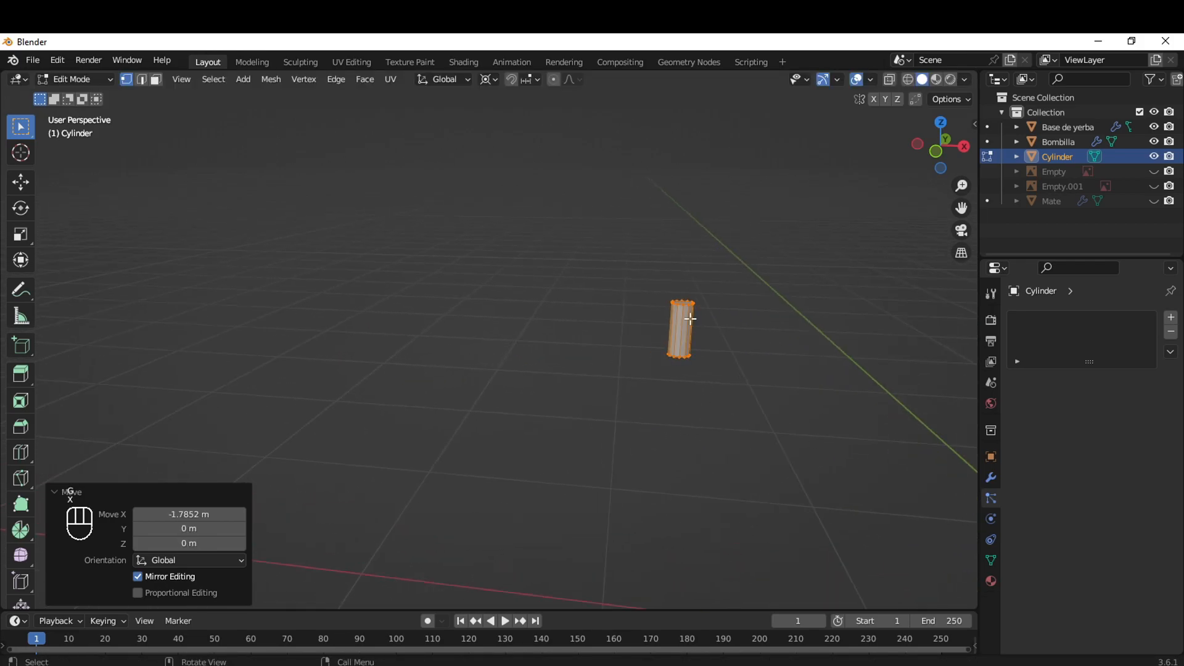
{"action": "scroll", "coordinate": [693, 475], "scroll_direction": "down", "scroll_amount": 4}
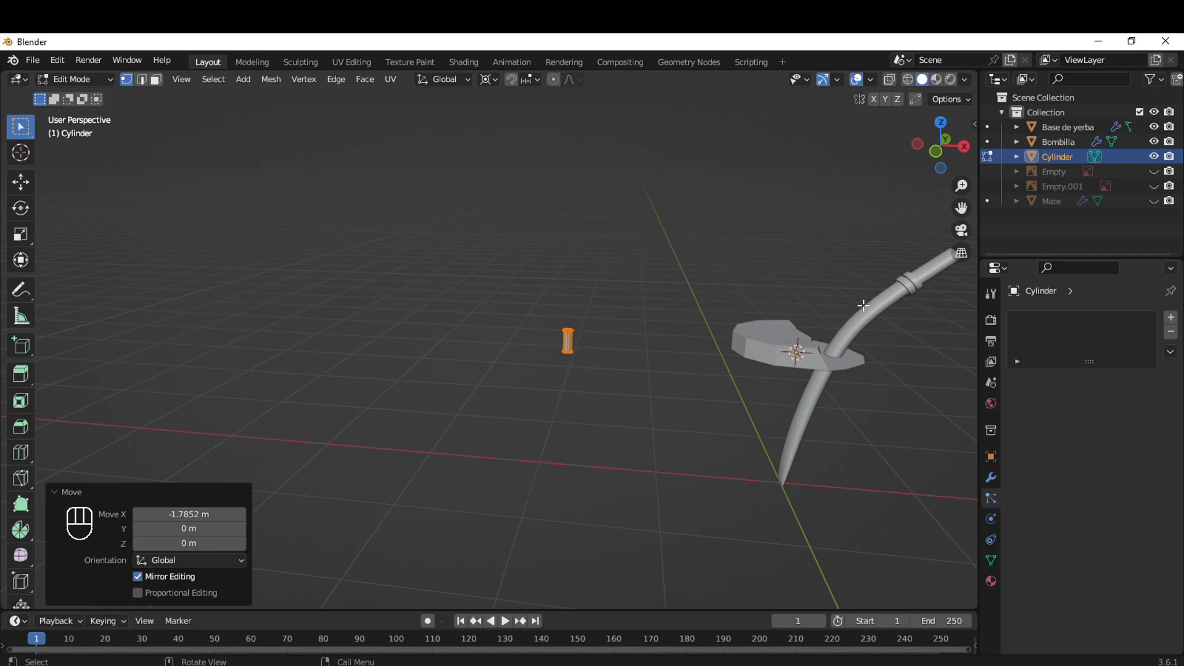
{"action": "scroll", "coordinate": [623, 401], "scroll_direction": "up", "scroll_amount": 4}
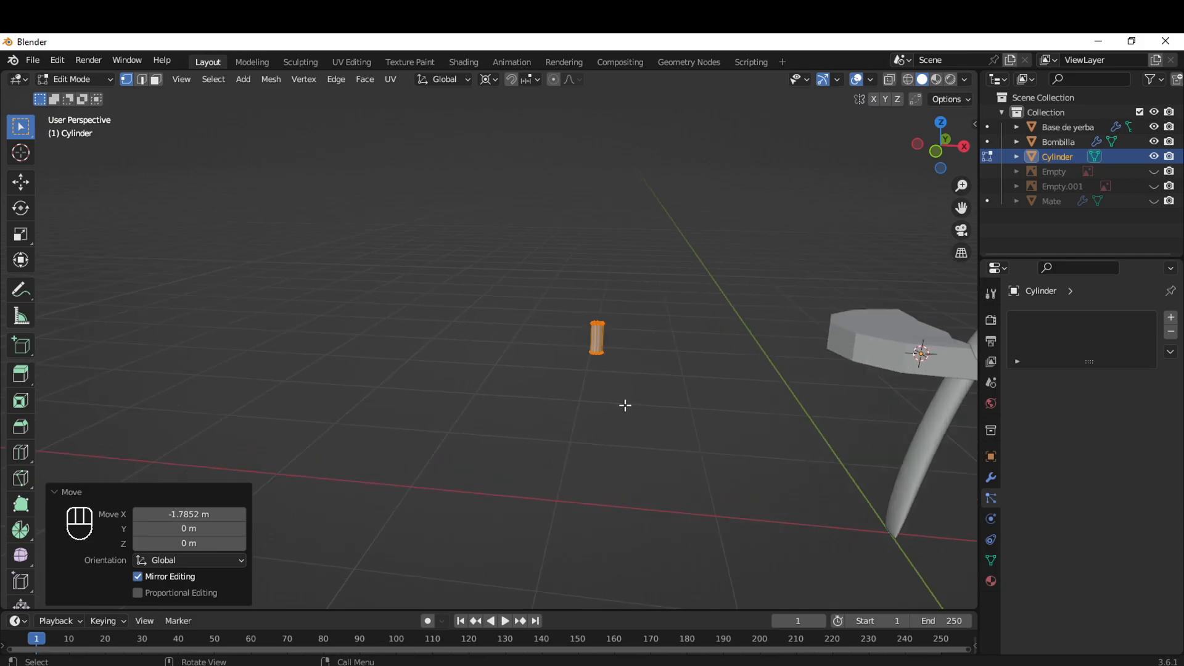
{"action": "key", "text": "s"}
{"action": "key", "text": "Escape"}
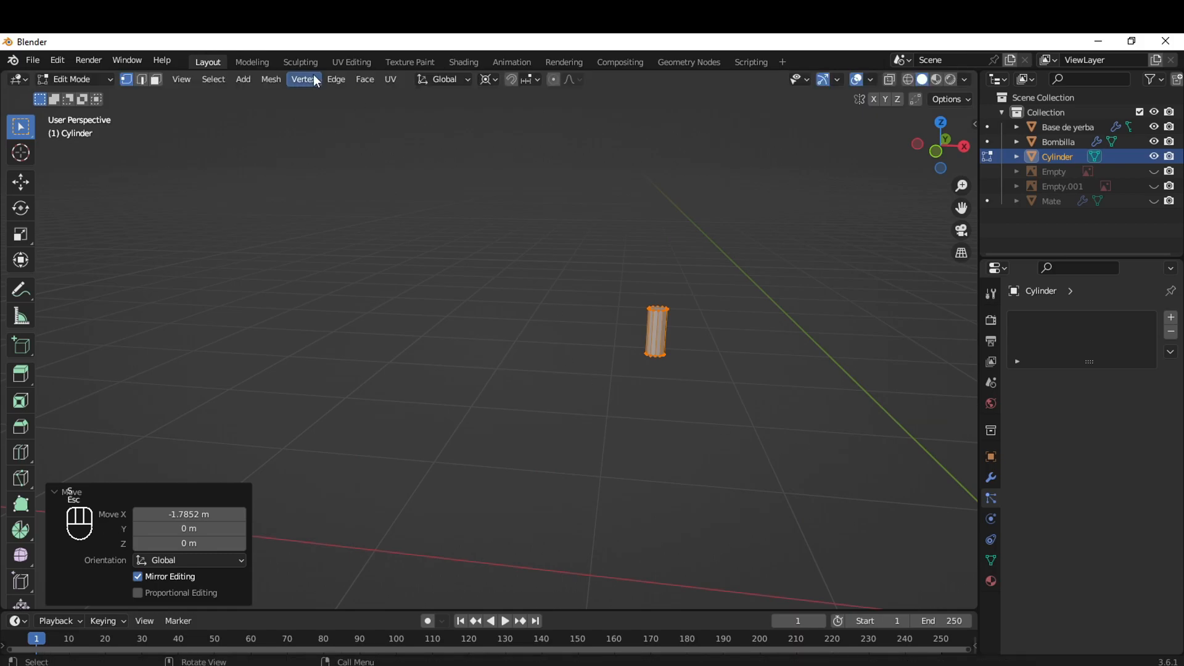
{"action": "scroll", "coordinate": [698, 347], "scroll_direction": "down", "scroll_amount": 5}
{"action": "key", "text": "Tab"}
{"action": "key", "text": "ctrl+z"}
{"action": "key", "text": "ctrl+z"}
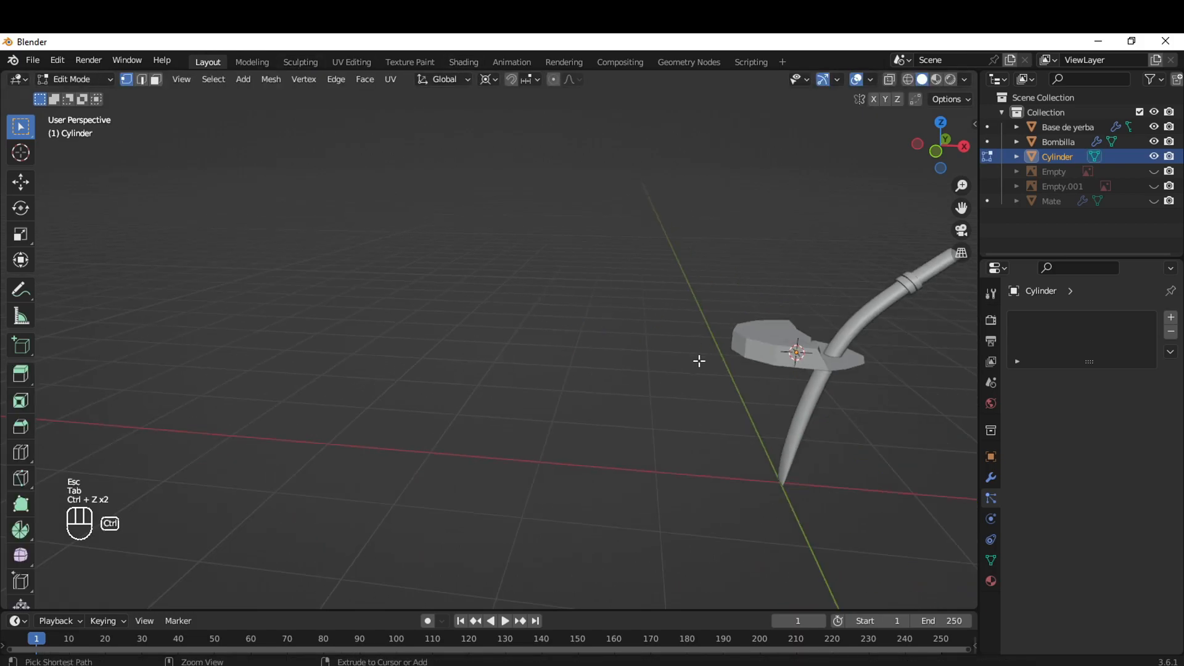
Move the whole cylinder object about 3.70 m along negative global X, away from the disc
{"action": "key", "text": "Tab"}
{"action": "key", "text": "g"}
{"action": "key", "text": "x"}
{"action": "left_click", "coordinate": [346, 349]}
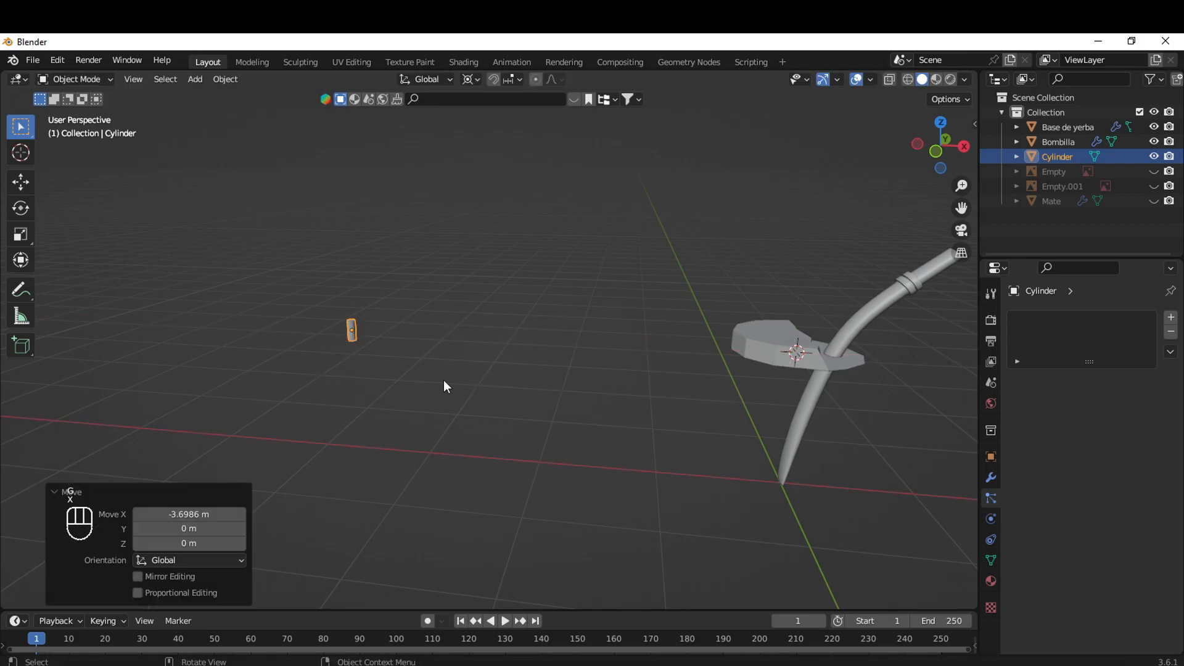
Change the pivot point to the selection's own center and thin the cylinder to about 0.48 in X and Y only
{"action": "scroll", "coordinate": [376, 407], "scroll_direction": "up", "scroll_amount": 3}
{"action": "key", "text": "Tab"}
{"action": "key", "text": "s"}
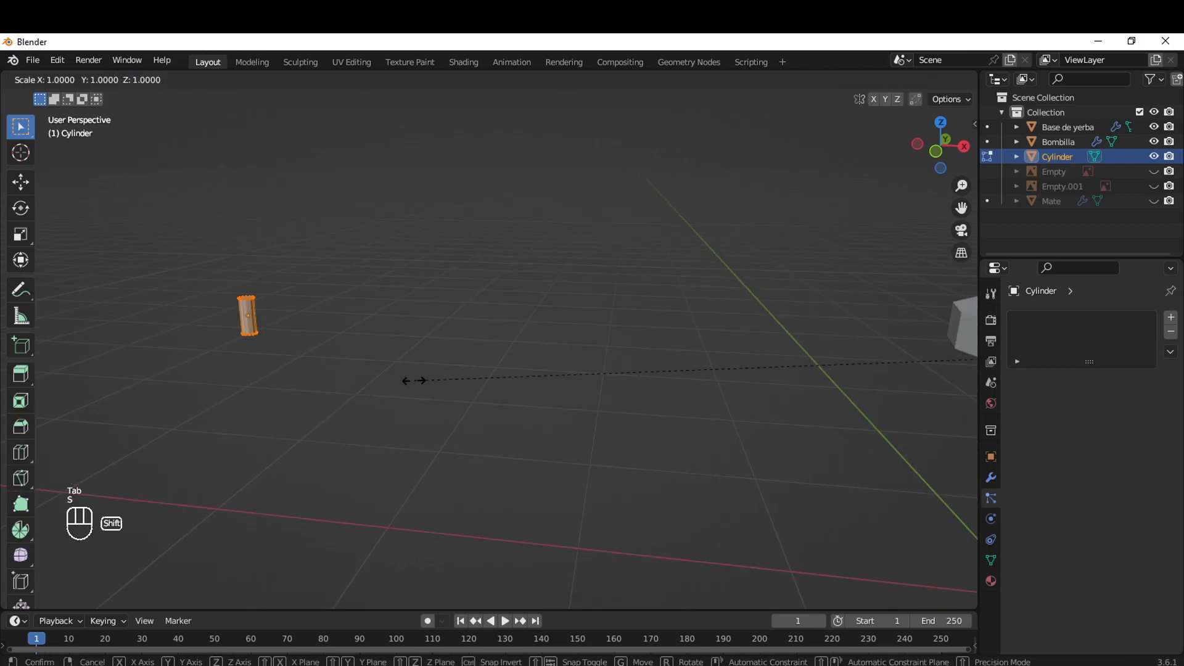
{"action": "key", "text": "Escape"}
{"action": "left_click", "coordinate": [503, 82]}
{"action": "left_click", "coordinate": [517, 98]}
{"action": "key", "text": "s"}
{"action": "key", "text": "shift+z"}
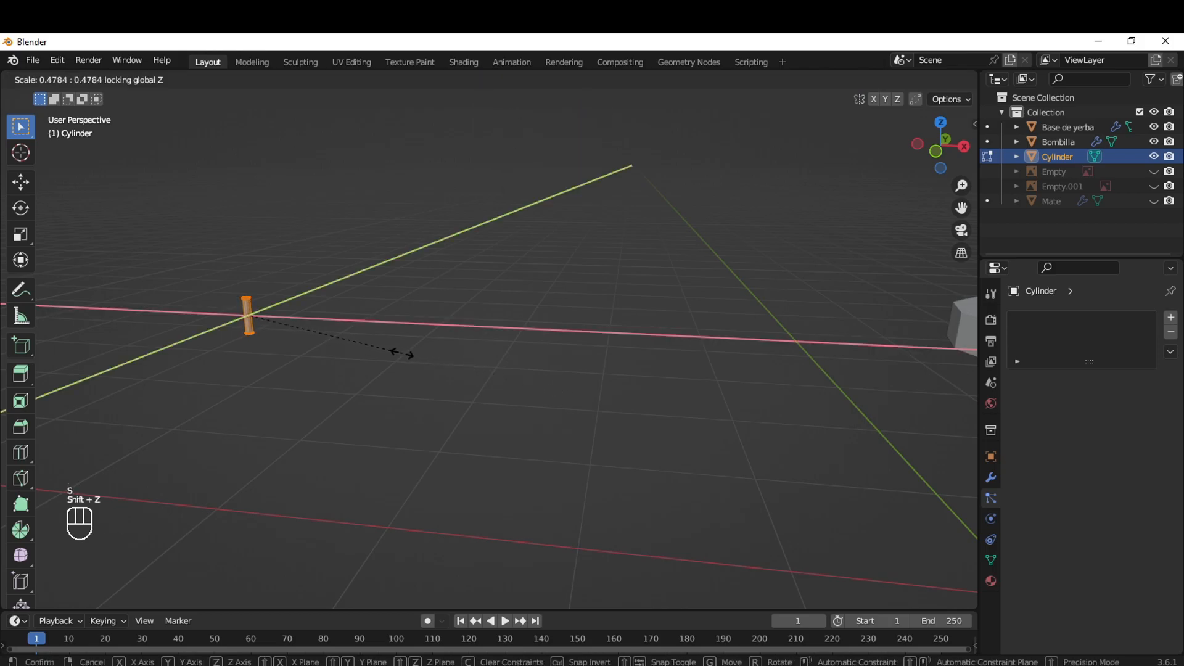
{"action": "left_click", "coordinate": [399, 355]}
{"action": "key", "text": "Tab"}
Apply smooth shading to the thin cylinder
{"action": "scroll", "coordinate": [340, 408], "scroll_direction": "down", "scroll_amount": 5}
{"action": "scroll", "coordinate": [388, 377], "scroll_direction": "up", "scroll_amount": 6}
{"action": "middle_click_drag", "start_coordinate": [339, 435], "coordinate": [546, 444], "text": "shift"}
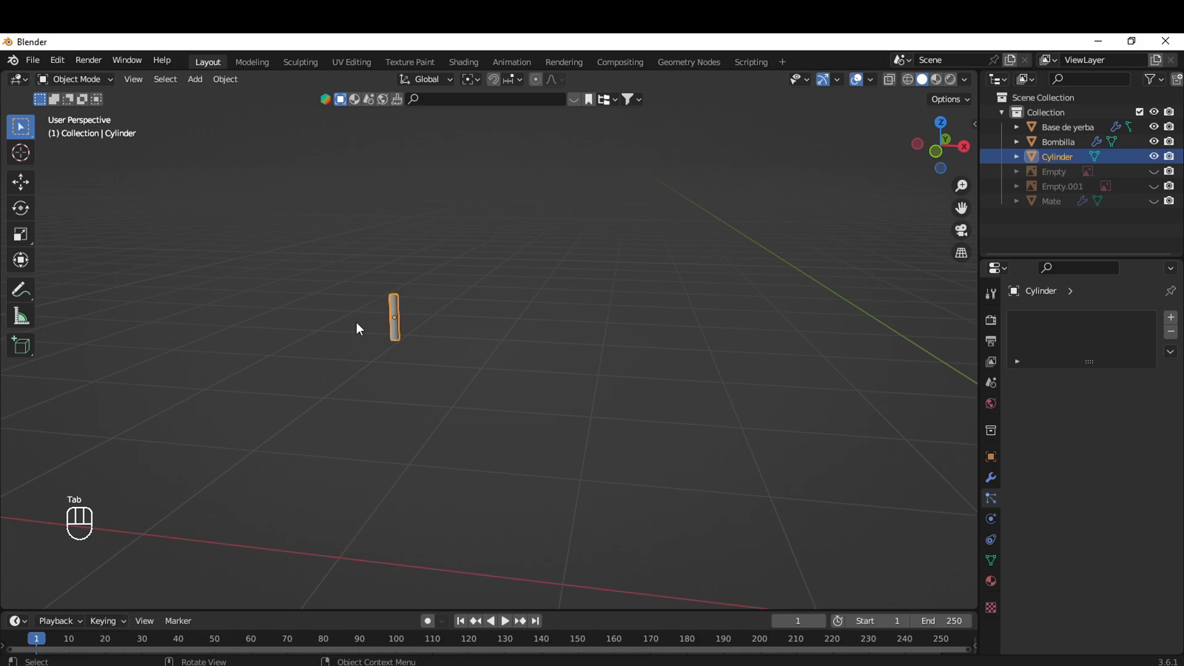
{"action": "scroll", "coordinate": [350, 336], "scroll_direction": "up", "scroll_amount": 2}
{"action": "right_click", "coordinate": [338, 293]}
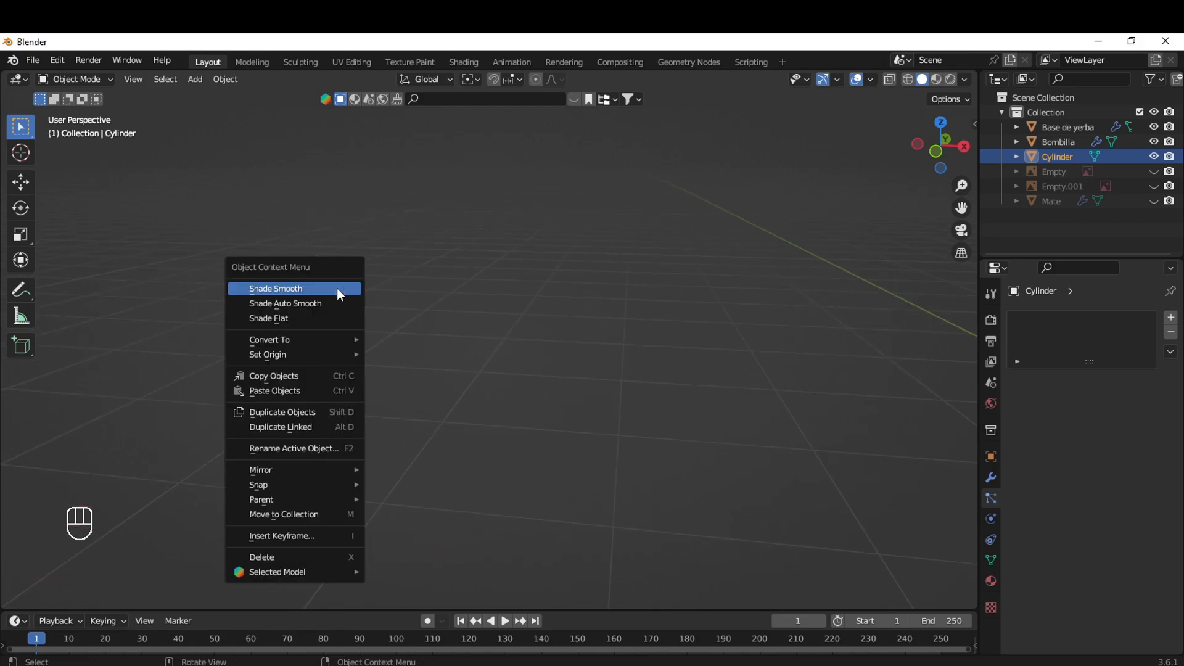
{"action": "left_click", "coordinate": [336, 284]}
{"action": "scroll", "coordinate": [254, 390], "scroll_direction": "up", "scroll_amount": 2}
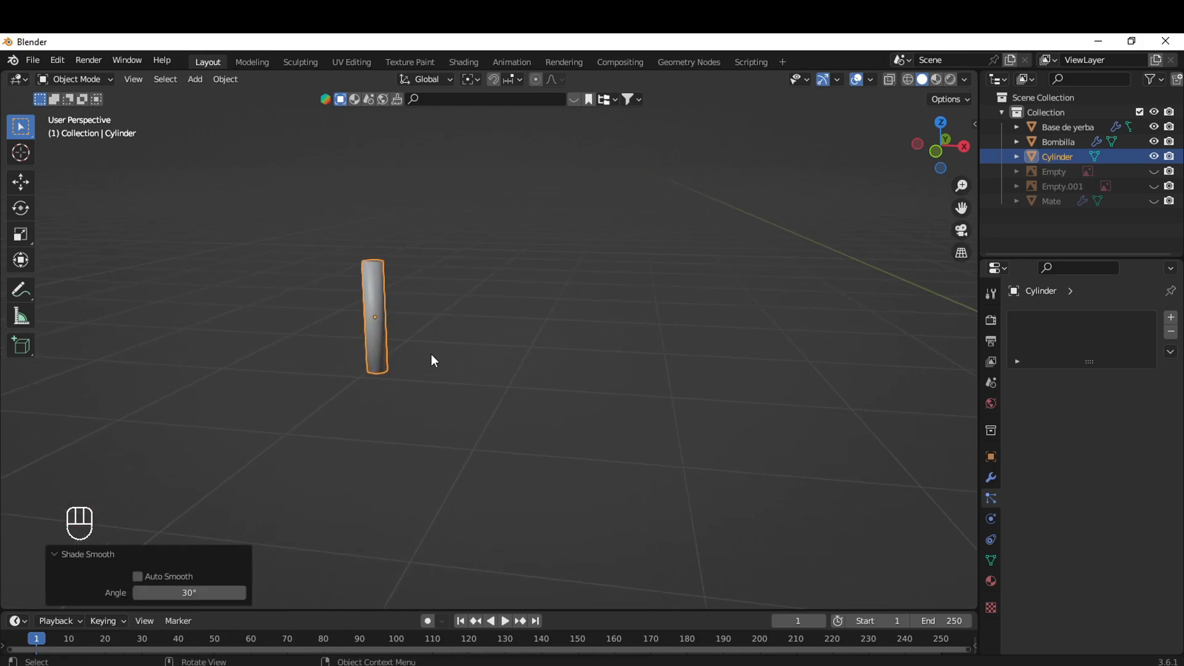
Add a plane mesh and move it about 2.44 m along negative global X, between the small cylinder and the disc
{"action": "scroll", "coordinate": [438, 425], "scroll_direction": "down", "scroll_amount": 11}
{"action": "middle_click_drag", "start_coordinate": [704, 424], "coordinate": [610, 402], "text": "shift"}
{"action": "scroll", "coordinate": [571, 481], "scroll_direction": "up", "scroll_amount": 4}
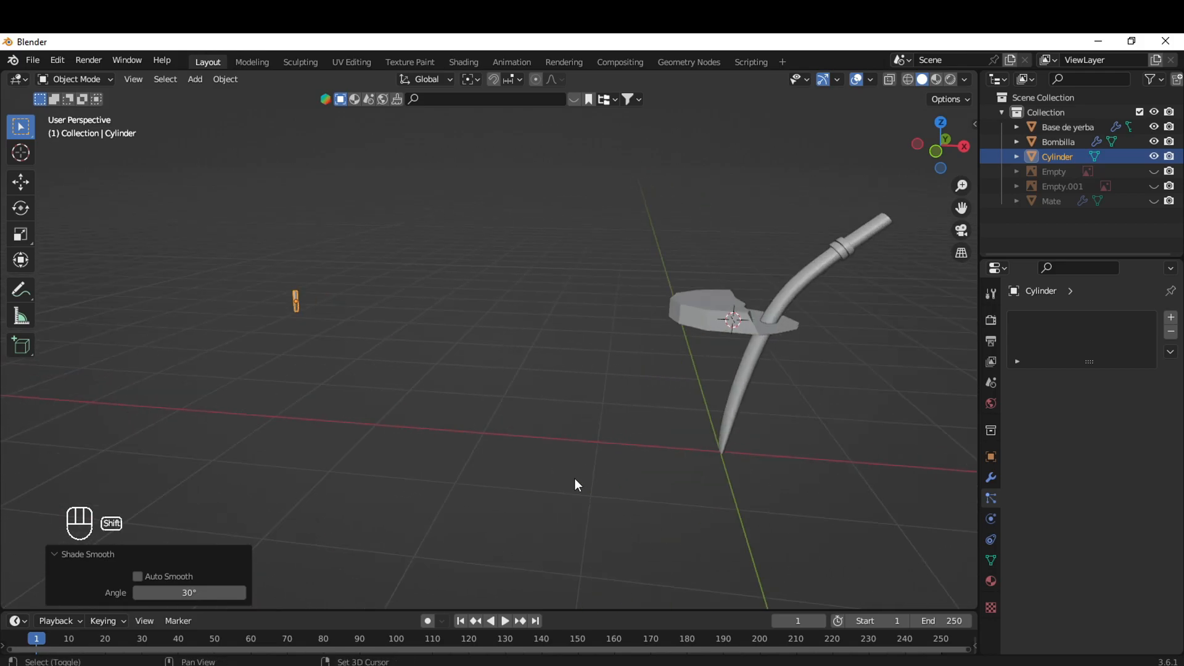
{"action": "key", "text": "shift+a"}
{"action": "mouse_move", "coordinate": [542, 369]}
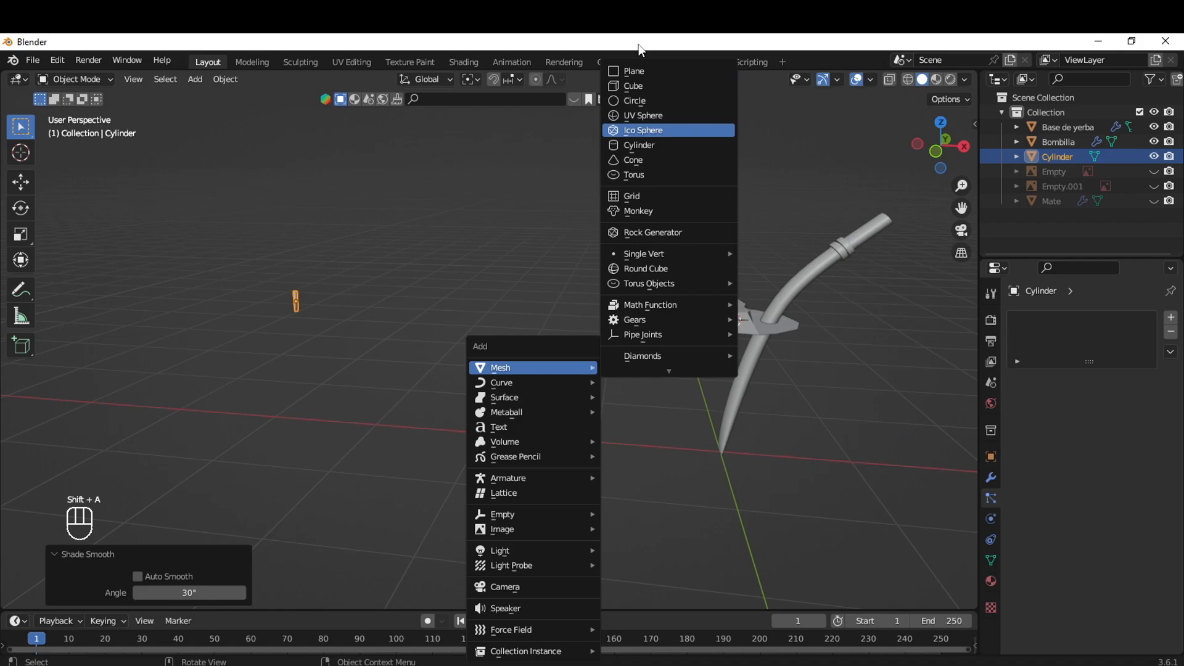
{"action": "left_click", "coordinate": [647, 69]}
{"action": "key", "text": "g"}
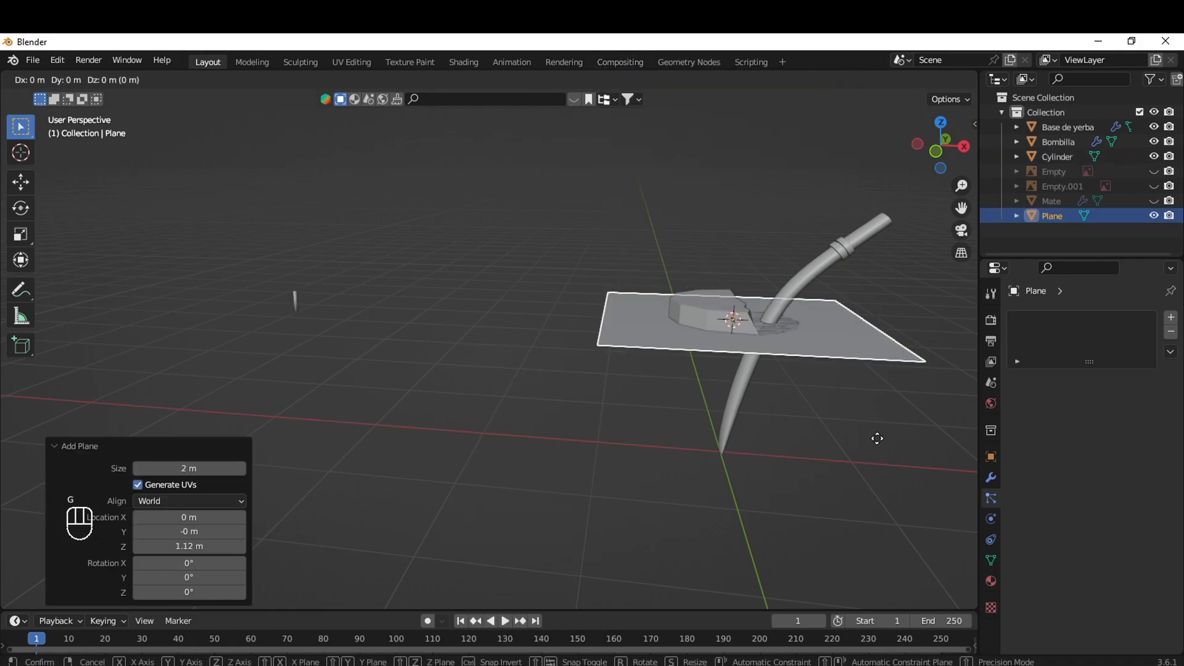
{"action": "key", "text": "x"}
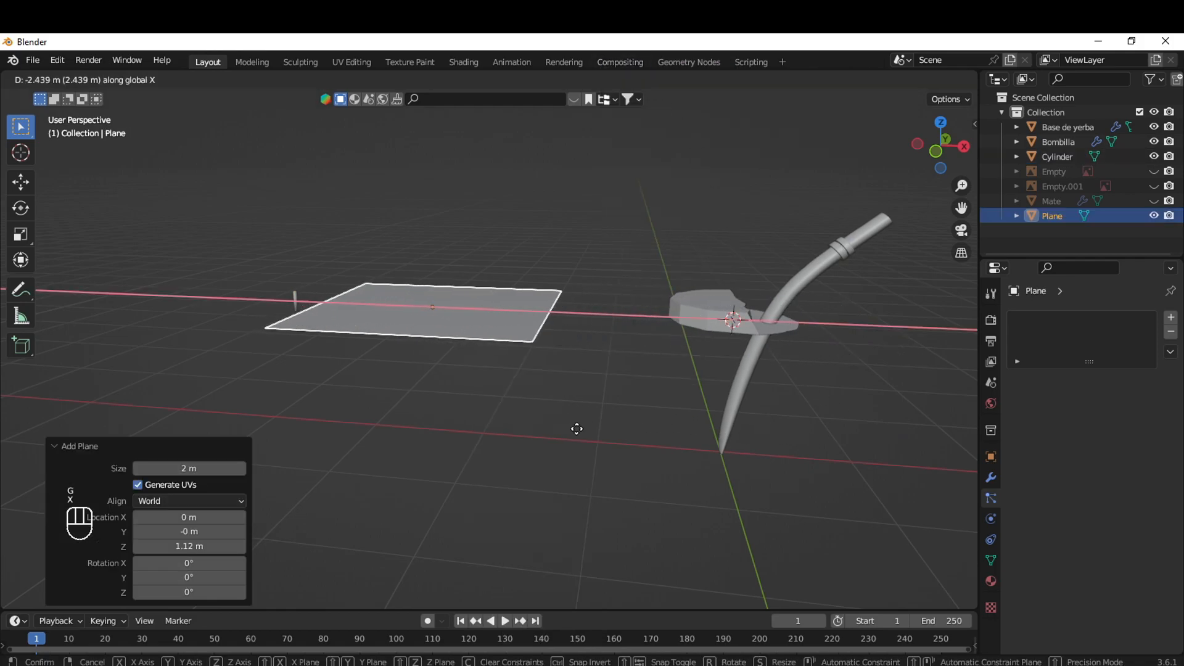
{"action": "left_click", "coordinate": [576, 426]}
Scale the plane's geometry down to 0.169 in Edit Mode and open its modifier settings
{"action": "key", "text": "Tab"}
{"action": "key", "text": "s"}
{"action": "left_click", "coordinate": [465, 349]}
{"action": "middle_click_drag", "start_coordinate": [465, 349], "coordinate": [489, 435]}
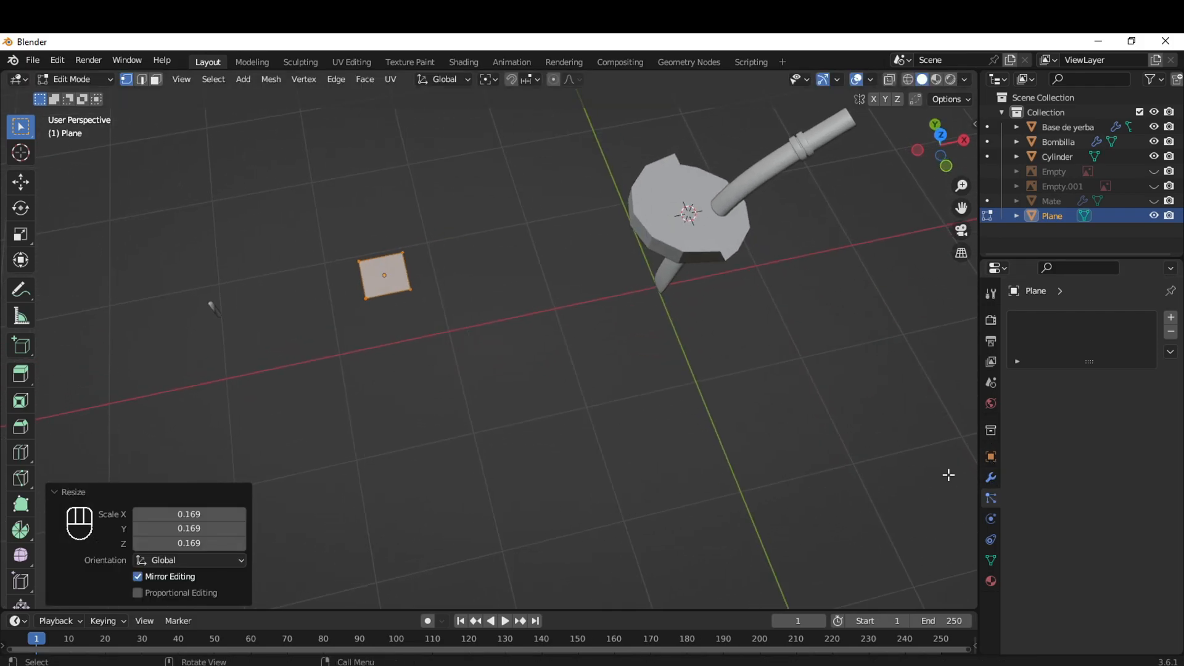
{"action": "left_click", "coordinate": [991, 481]}
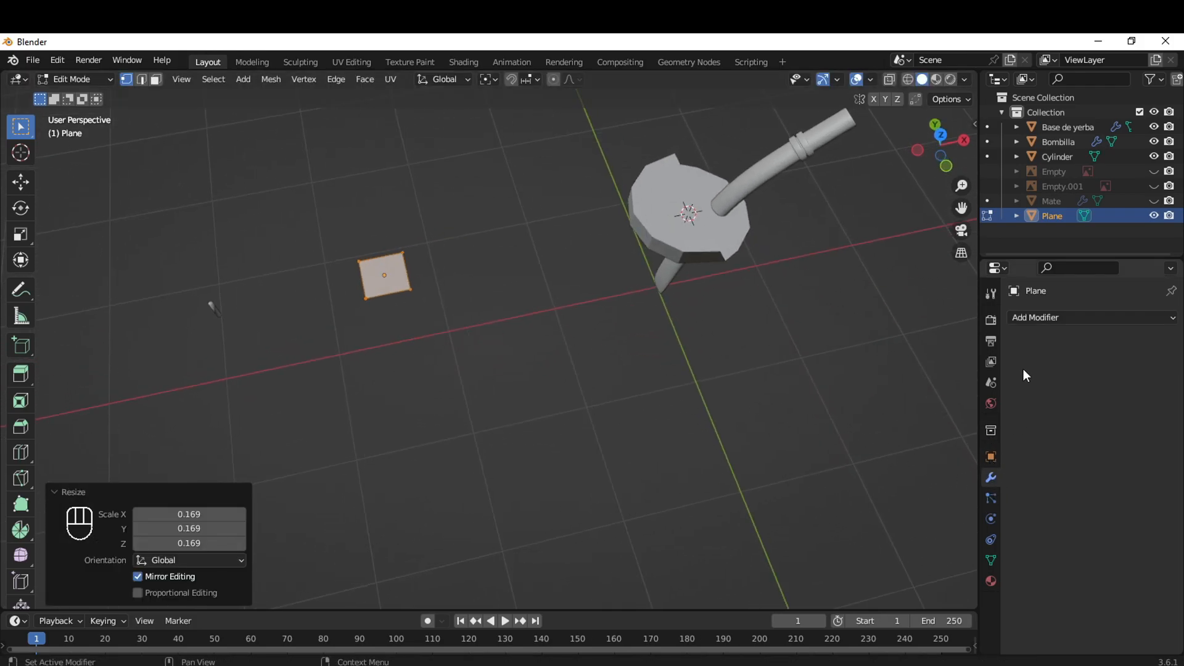
Add a Subdivision modifier to the plane and cut one centered edge loop in each direction
{"action": "left_click", "coordinate": [1042, 316]}
{"action": "left_click", "coordinate": [905, 584]}
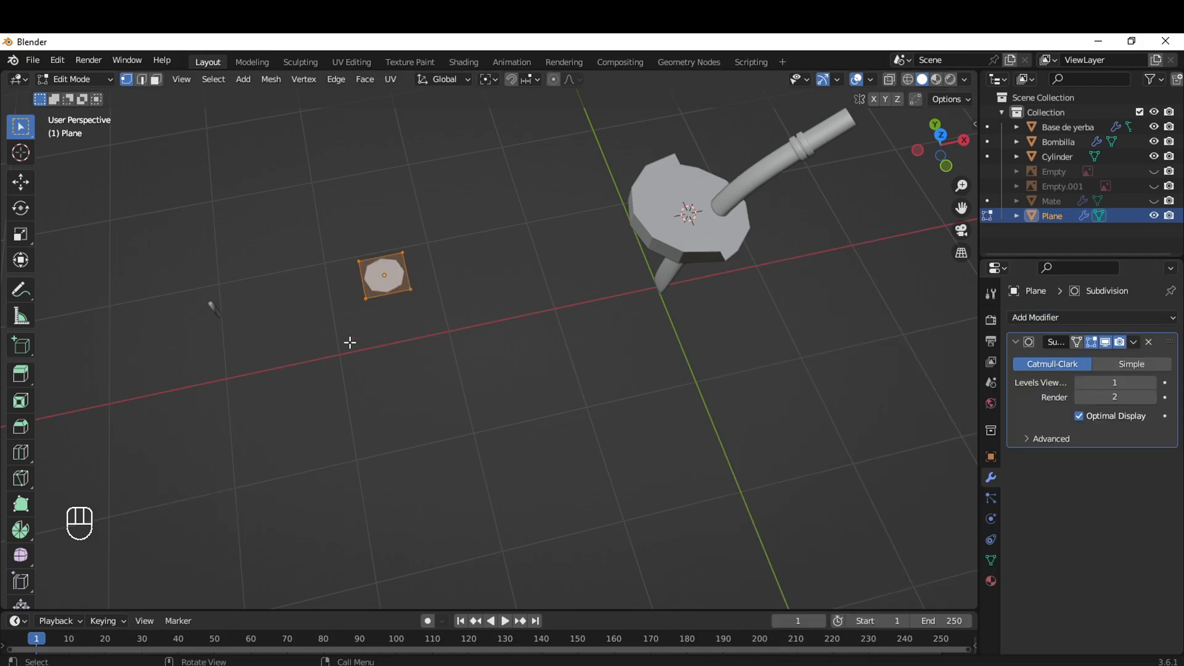
{"action": "scroll", "coordinate": [349, 342], "scroll_direction": "up", "scroll_amount": 5}
{"action": "middle_click_drag", "start_coordinate": [330, 259], "coordinate": [632, 560], "text": "shift"}
{"action": "scroll", "coordinate": [631, 560], "scroll_direction": "up", "scroll_amount": 4}
{"action": "key", "text": "ctrl+r"}
{"action": "left_click", "coordinate": [553, 448]}
{"action": "right_click", "coordinate": [552, 448]}
{"action": "key", "text": "ctrl+r"}
{"action": "left_click", "coordinate": [461, 431]}
{"action": "right_click", "coordinate": [461, 431]}
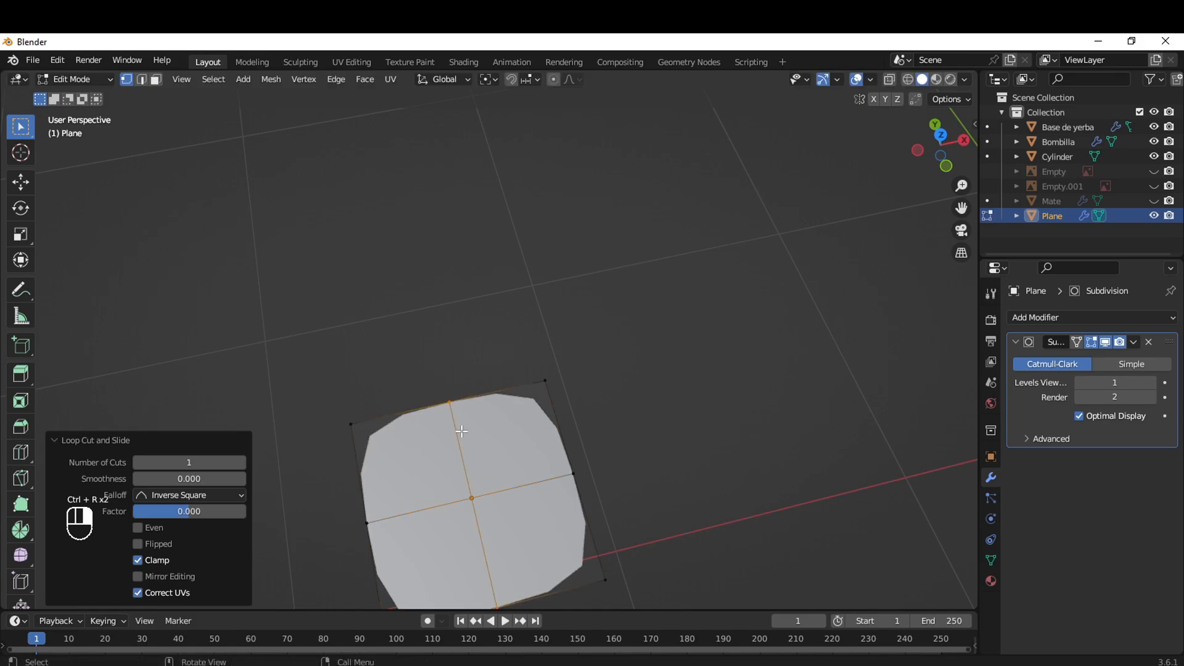
Move border vertices of the plane freehand to start breaking up its square outline
{"action": "left_click", "coordinate": [439, 399]}
{"action": "key", "text": "g"}
{"action": "left_click", "coordinate": [514, 385]}
{"action": "key", "text": "g"}
{"action": "left_click", "coordinate": [636, 372]}
Shift a corner vertex and neighboring edge vertices from a low angle to form an irregular leaf, and leave Edit Mode
{"action": "middle_click_drag", "start_coordinate": [635, 371], "coordinate": [531, 499]}
{"action": "left_click", "coordinate": [511, 466]}
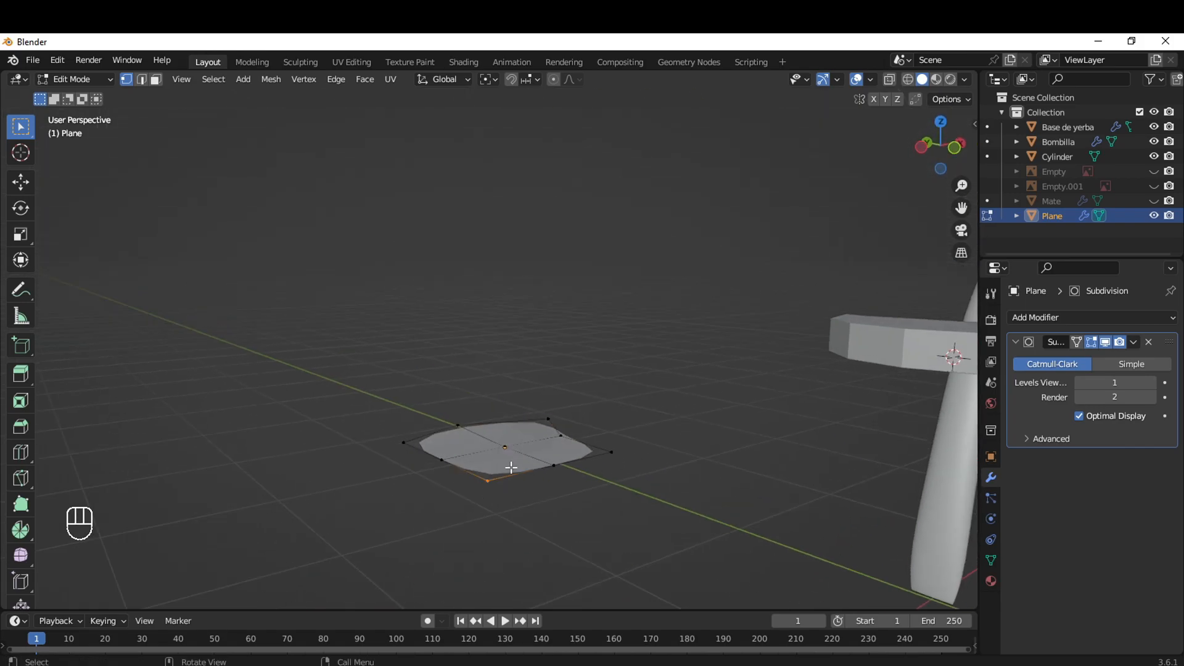
{"action": "key", "text": "g"}
{"action": "left_click", "coordinate": [511, 486]}
{"action": "left_click", "coordinate": [468, 445]}
{"action": "key", "text": "g"}
{"action": "left_click", "coordinate": [433, 431]}
{"action": "key", "text": "g"}
{"action": "left_click", "coordinate": [418, 430]}
{"action": "key", "text": "Tab"}
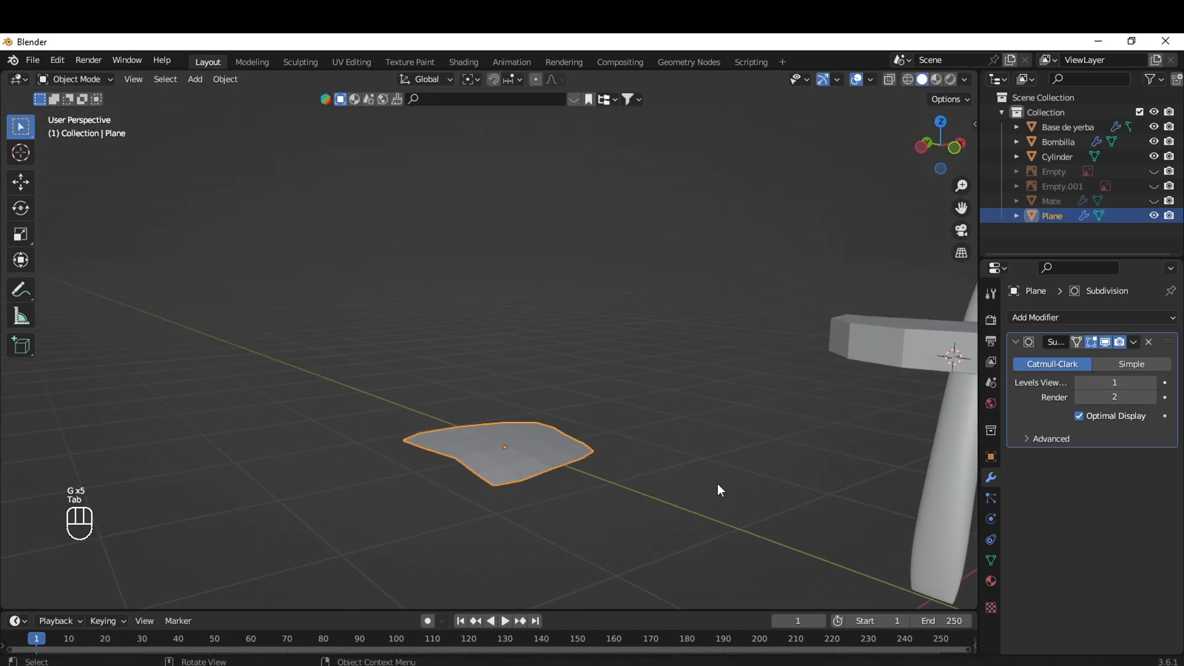
Scale the leaf's geometry down in Edit Mode to roughly match the small stick's size
{"action": "middle_click_drag", "start_coordinate": [686, 512], "coordinate": [730, 519]}
{"action": "key", "text": "Tab"}
{"action": "key", "text": "s"}
{"action": "left_click", "coordinate": [561, 500]}
{"action": "key", "text": "Tab"}
Move the leaf about 1.12 m along negative global X so it sits beside the small stick
{"action": "middle_click_drag", "start_coordinate": [562, 500], "coordinate": [616, 396]}
{"action": "key", "text": "g"}
{"action": "key", "text": "x"}
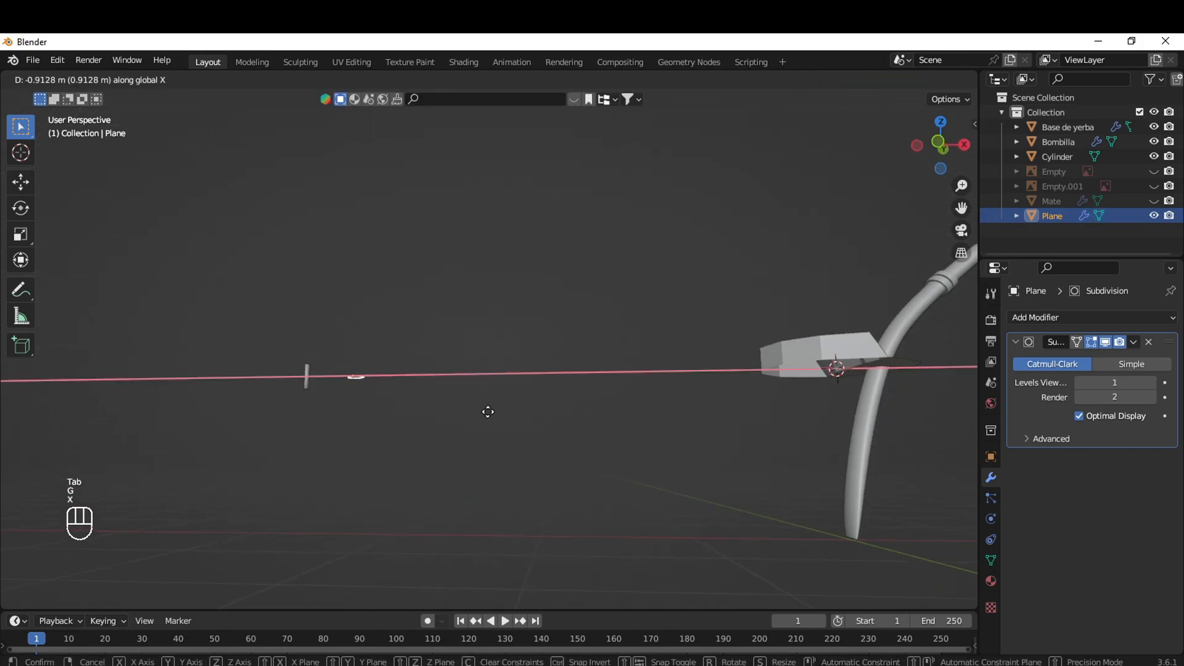
{"action": "left_click", "coordinate": [463, 411]}
{"action": "middle_click_drag", "start_coordinate": [463, 411], "coordinate": [558, 476]}
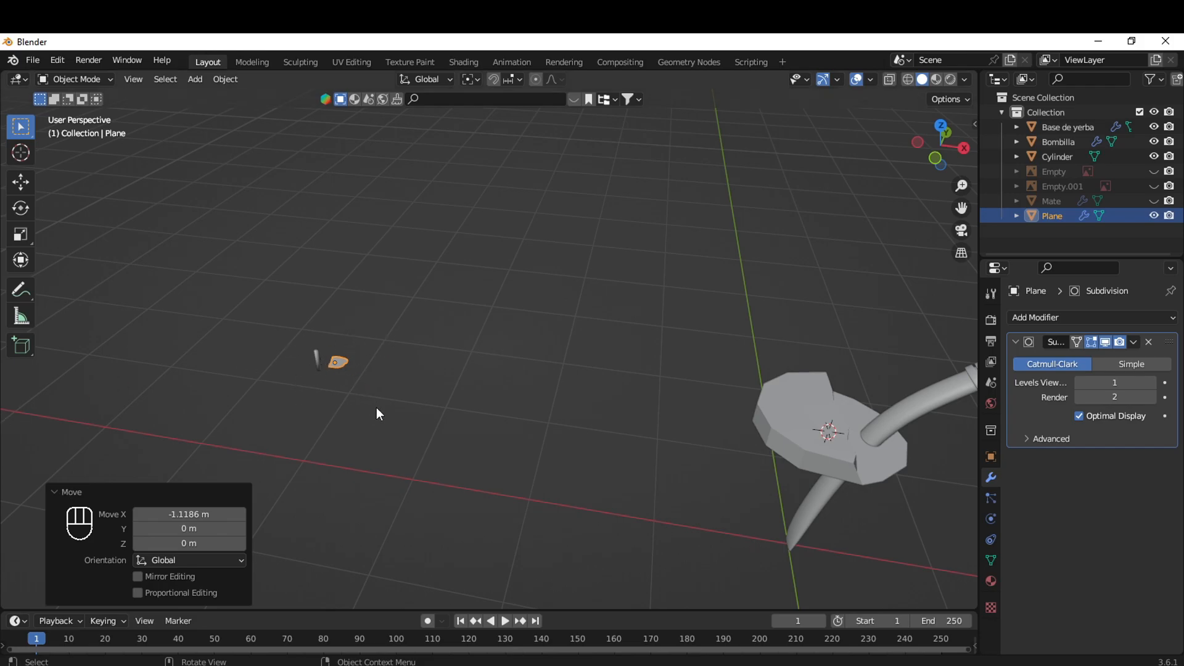
Select the stepped disc and open its particle system settings
{"action": "middle_click_drag", "start_coordinate": [745, 585], "coordinate": [612, 383]}
{"action": "left_click", "coordinate": [612, 383]}
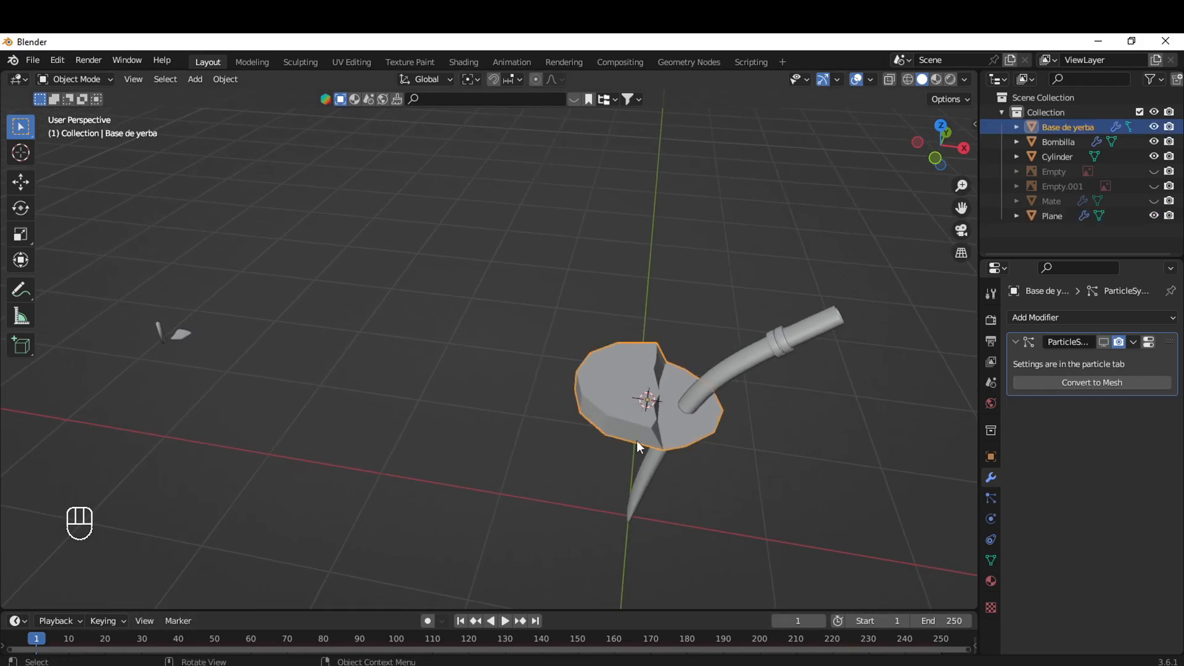
{"action": "left_click", "coordinate": [991, 497]}
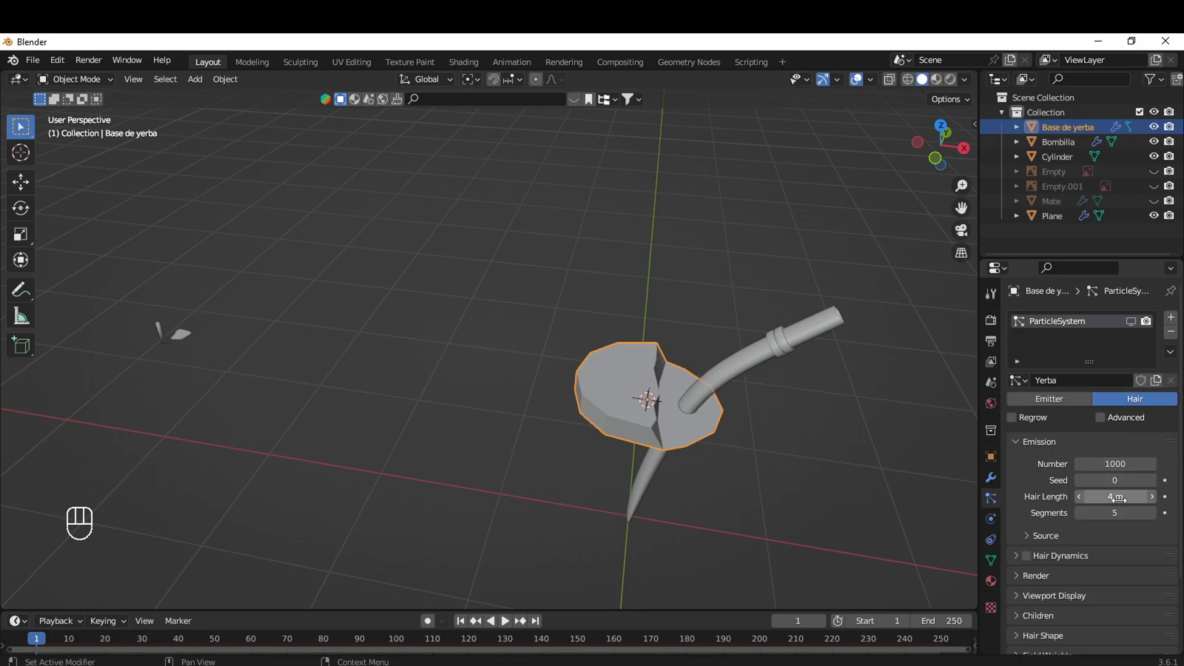
Render the Yerba hair particles as Object, picking the small Cylinder as the instance object
{"action": "scroll", "coordinate": [1054, 522], "scroll_direction": "down", "scroll_amount": 2}
{"action": "left_click", "coordinate": [1016, 518]}
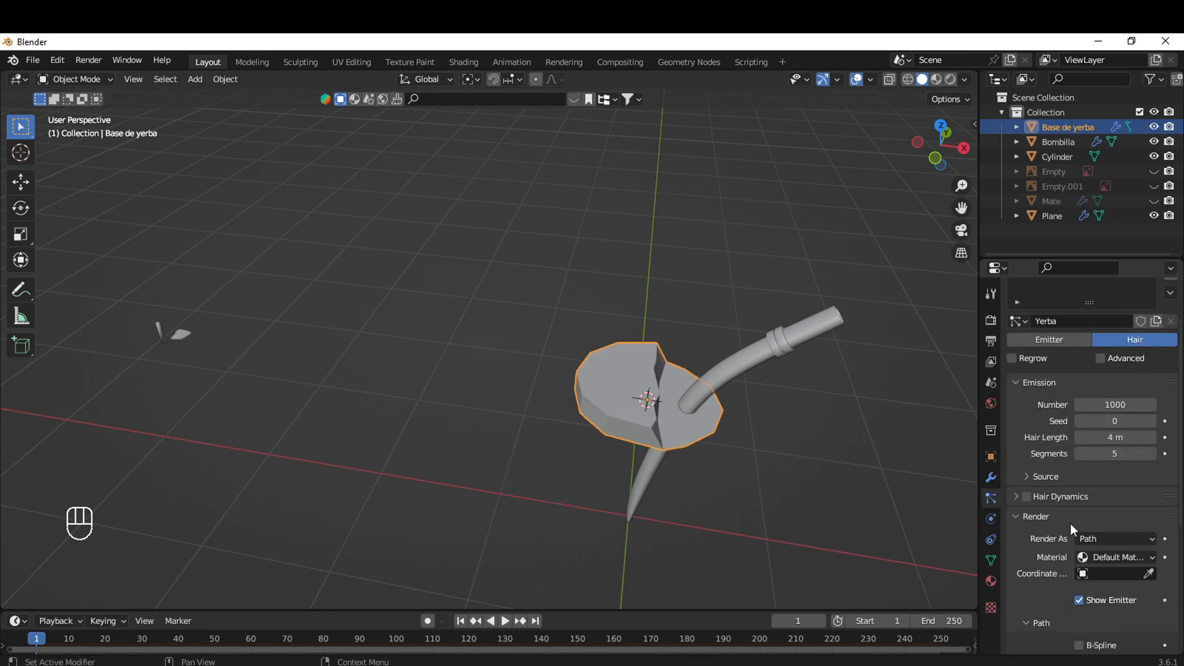
{"action": "left_click", "coordinate": [1127, 538]}
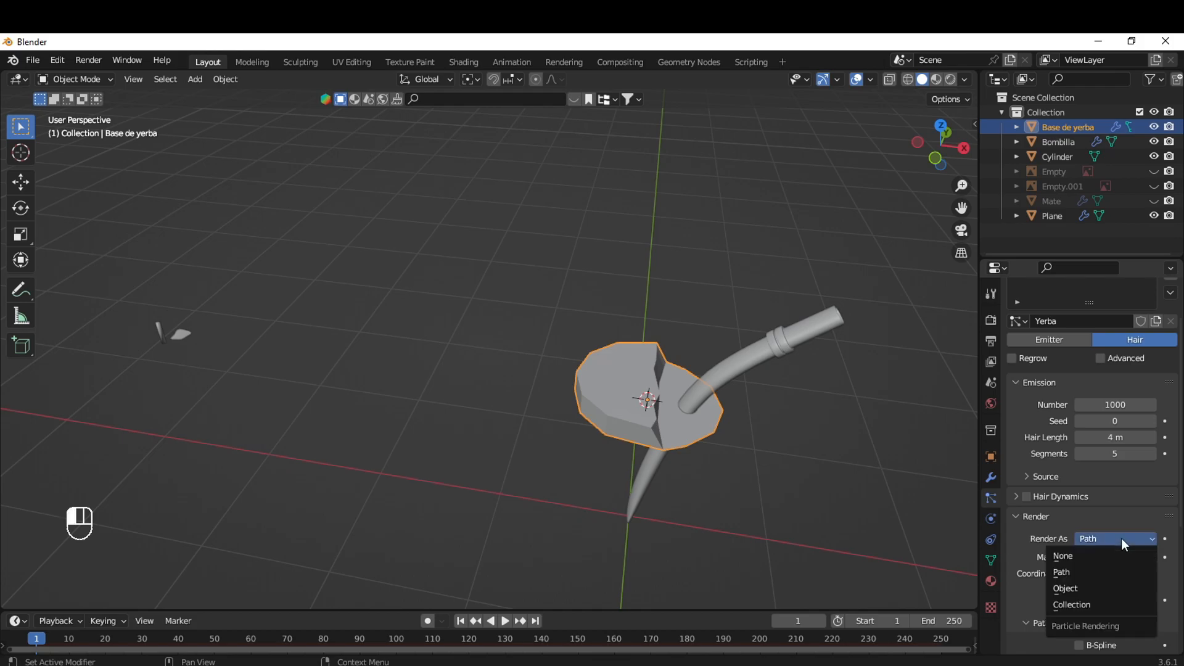
{"action": "left_click", "coordinate": [1096, 589]}
{"action": "scroll", "coordinate": [1119, 607], "scroll_direction": "down", "scroll_amount": 2}
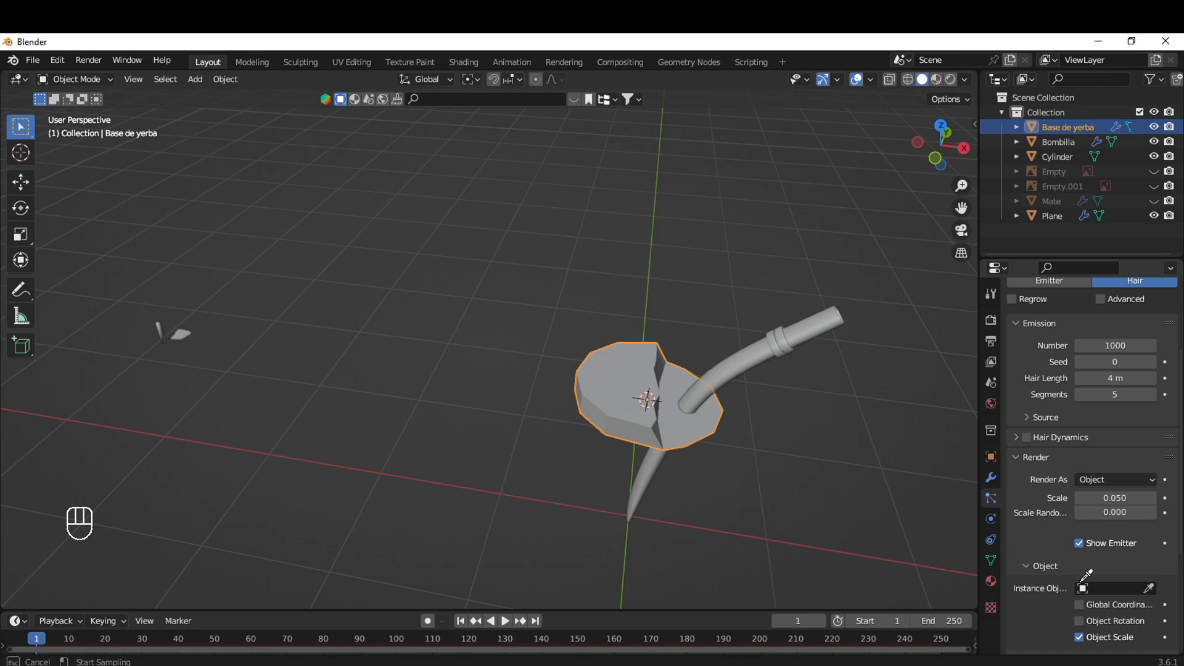
{"action": "left_click", "coordinate": [1086, 587]}
{"action": "left_click", "coordinate": [1148, 587]}
{"action": "left_click", "coordinate": [161, 322]}
{"action": "middle_click_drag", "start_coordinate": [734, 499], "coordinate": [701, 480]}
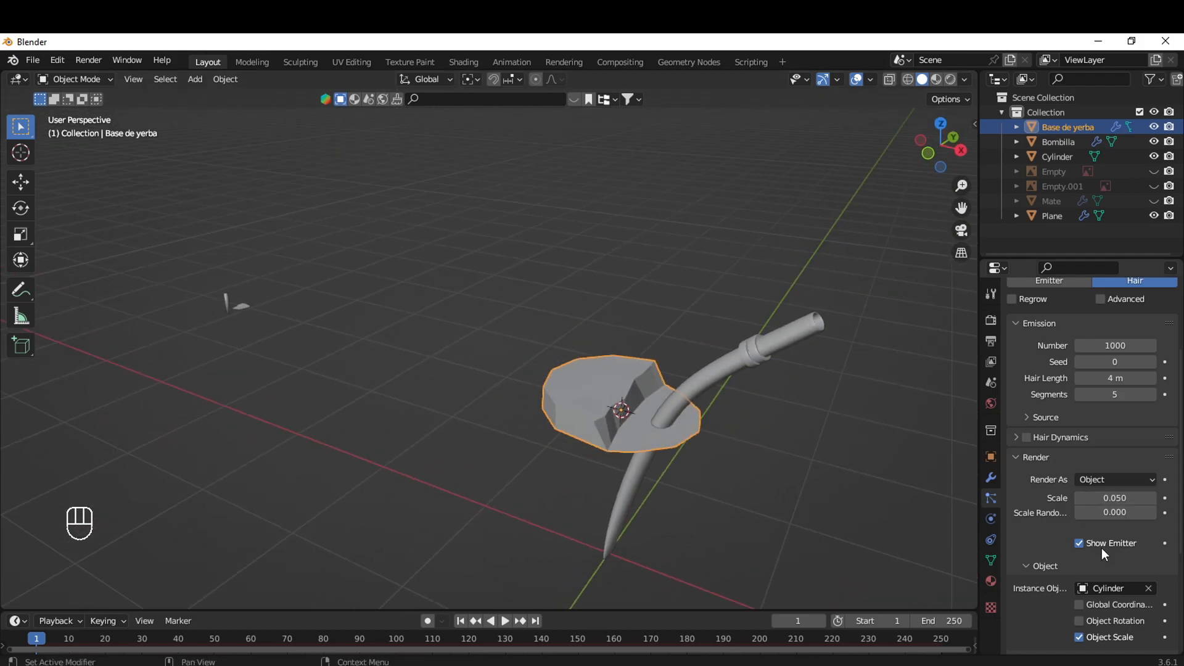
Turn on the viewport display of the Yerba particle system on Base de yerba
{"action": "scroll", "coordinate": [1131, 321], "scroll_direction": "up", "scroll_amount": 5}
{"action": "left_click", "coordinate": [1132, 321]}
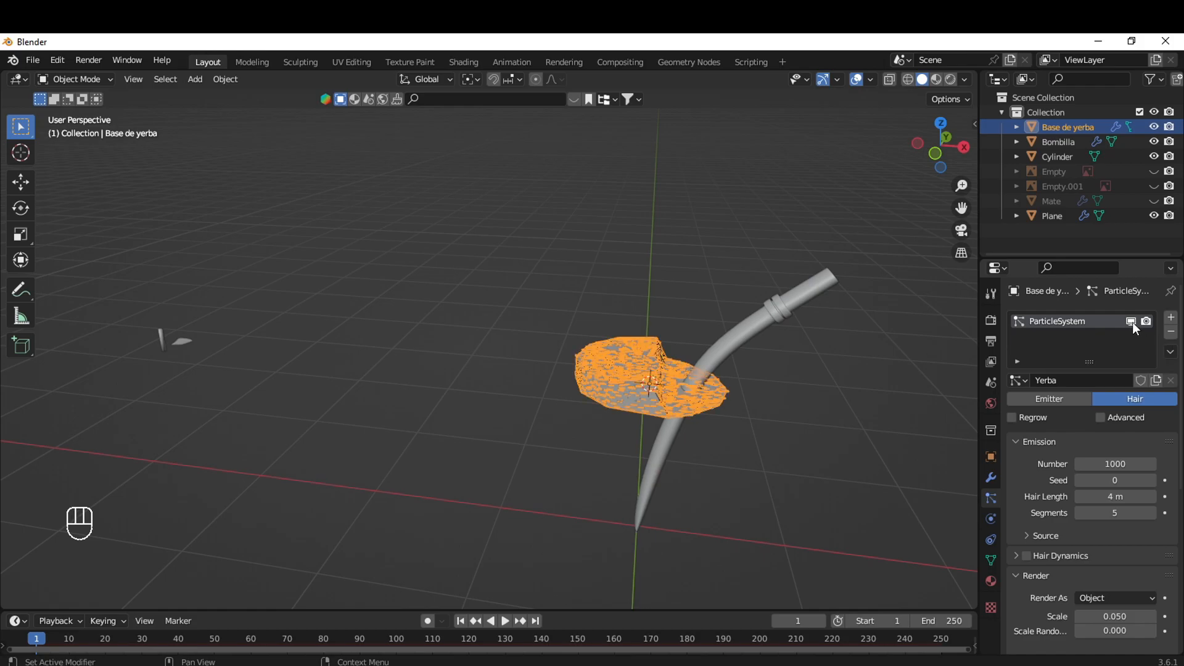
{"action": "left_click", "coordinate": [1130, 322]}
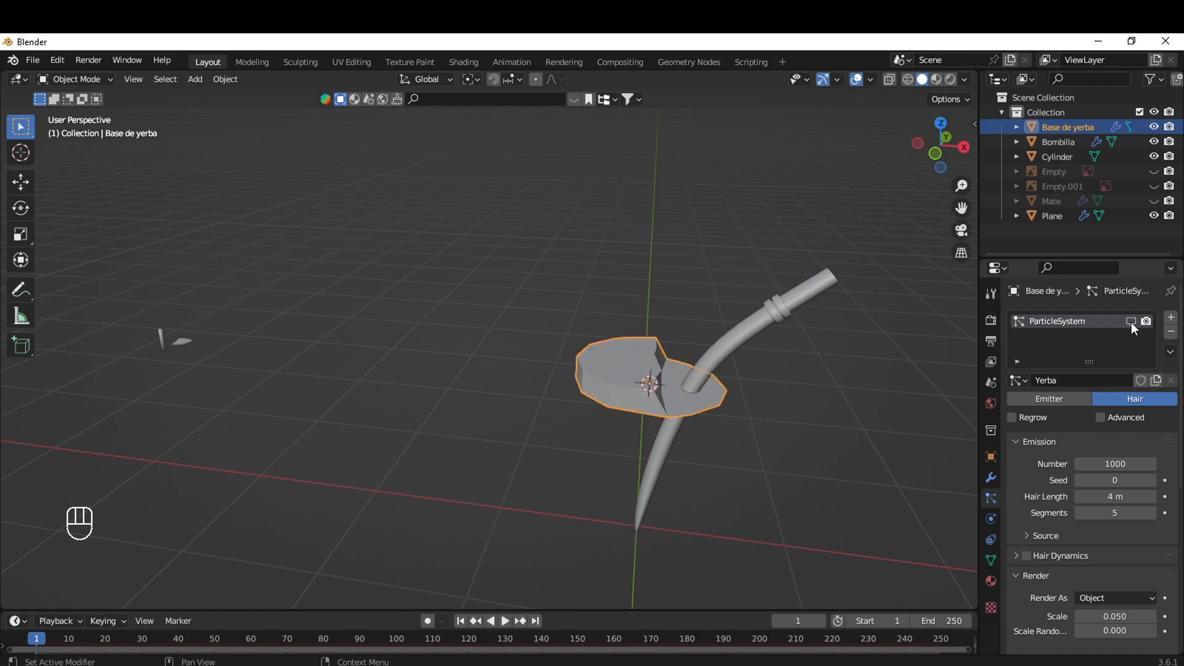
{"action": "left_click", "coordinate": [1130, 322]}
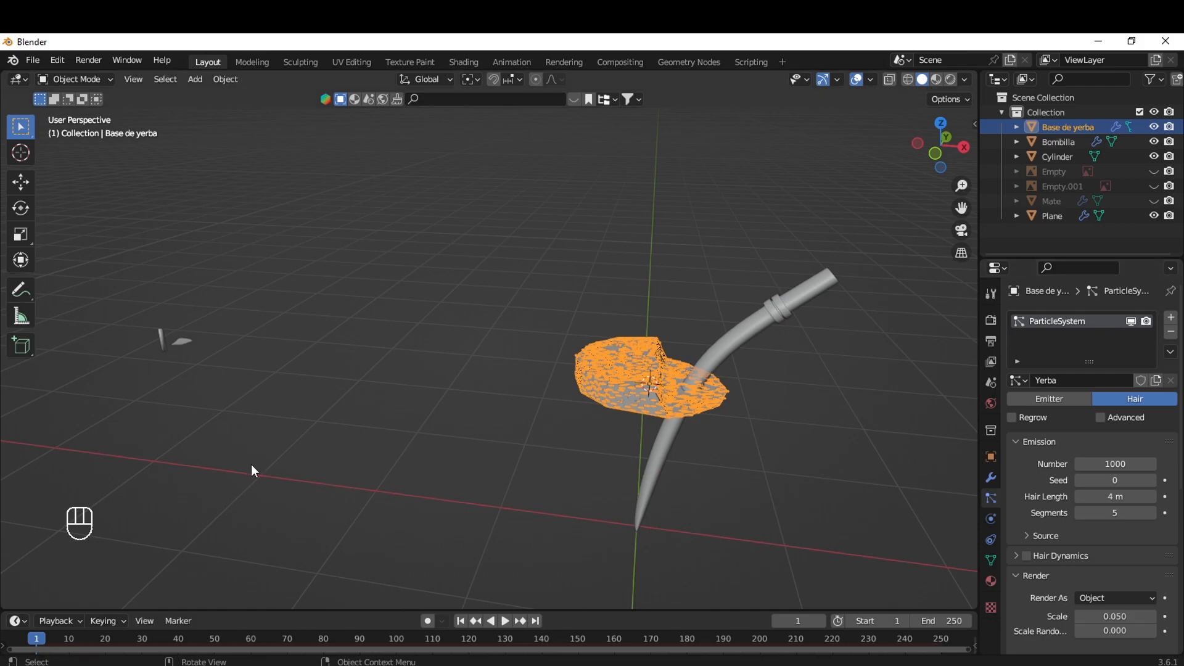
Deselect everything and examine the cylinder particles on the yerba base up close and from several angles
{"action": "scroll", "coordinate": [627, 461], "scroll_direction": "up", "scroll_amount": 1}
{"action": "key", "text": "a"}
{"action": "key", "text": "a"}
{"action": "middle_click_drag", "start_coordinate": [831, 472], "coordinate": [593, 483], "text": "shift"}
{"action": "scroll", "coordinate": [594, 483], "scroll_direction": "up", "scroll_amount": 5}
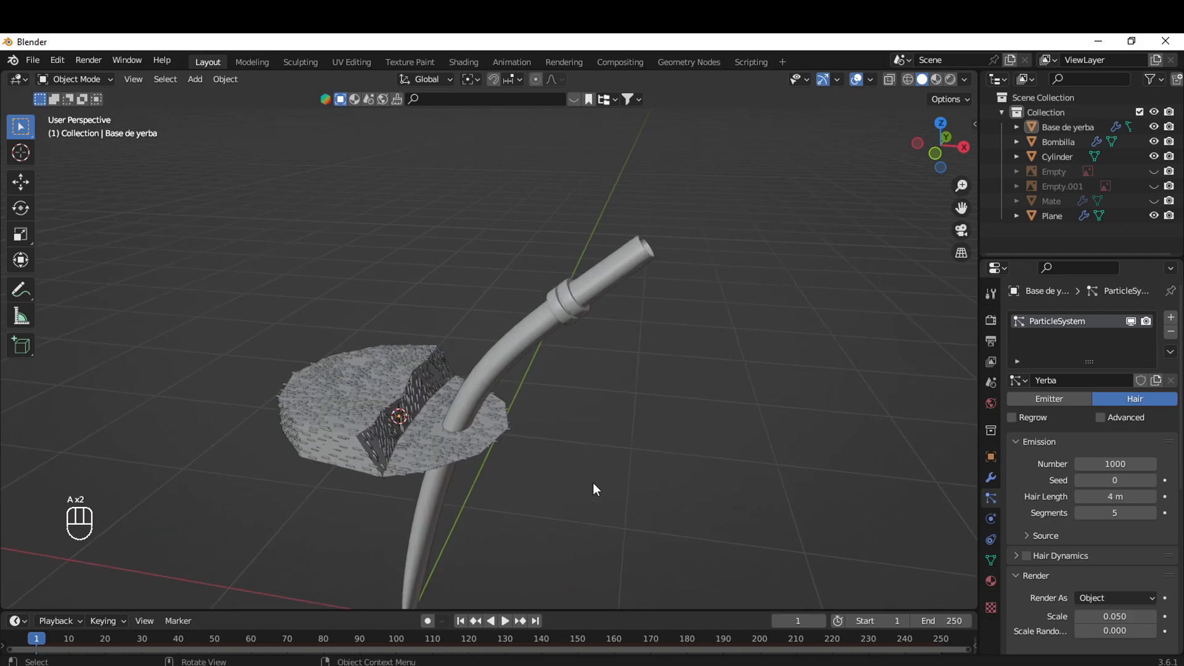
{"action": "middle_click_drag", "start_coordinate": [202, 495], "coordinate": [329, 338], "text": "shift"}
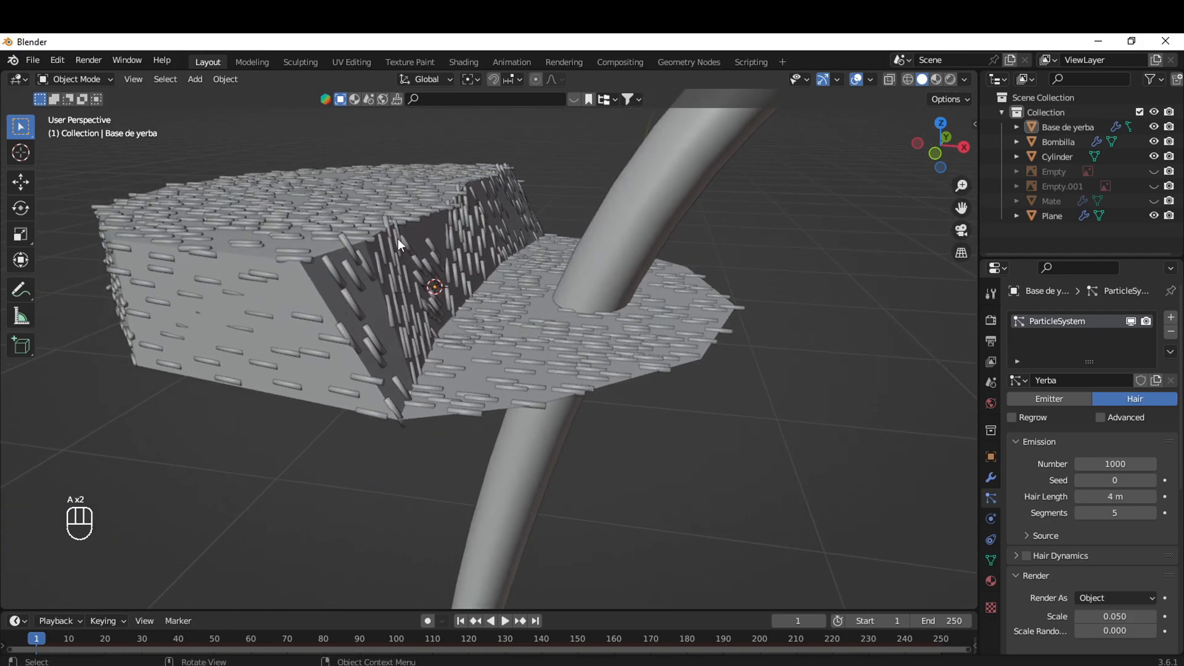
{"action": "middle_click_drag", "start_coordinate": [255, 230], "coordinate": [554, 387]}
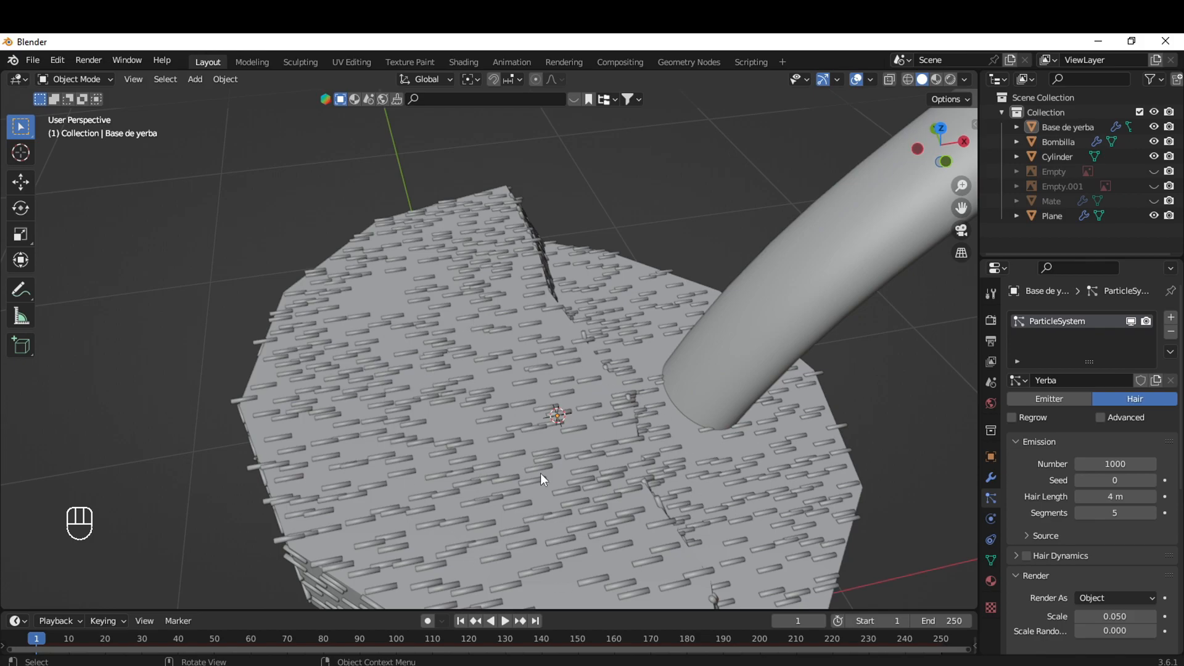
{"action": "scroll", "coordinate": [613, 447], "scroll_direction": "down", "scroll_amount": 5}
{"action": "middle_click_drag", "start_coordinate": [612, 447], "coordinate": [581, 407]}
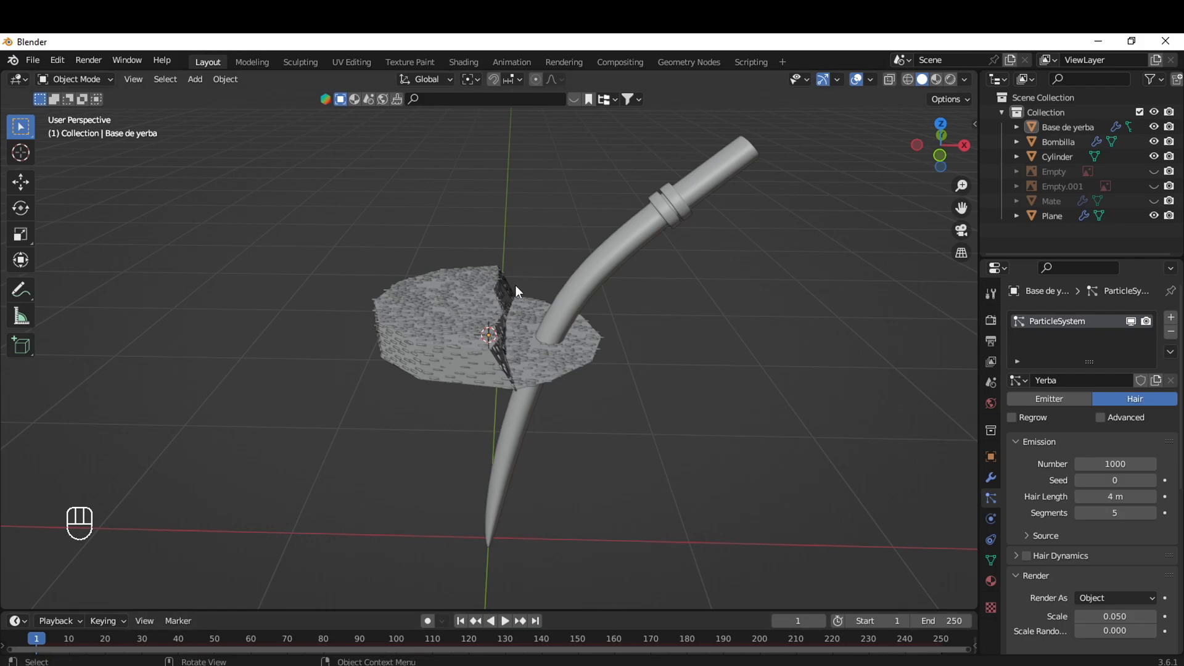
{"action": "middle_click_drag", "start_coordinate": [474, 324], "coordinate": [506, 354]}
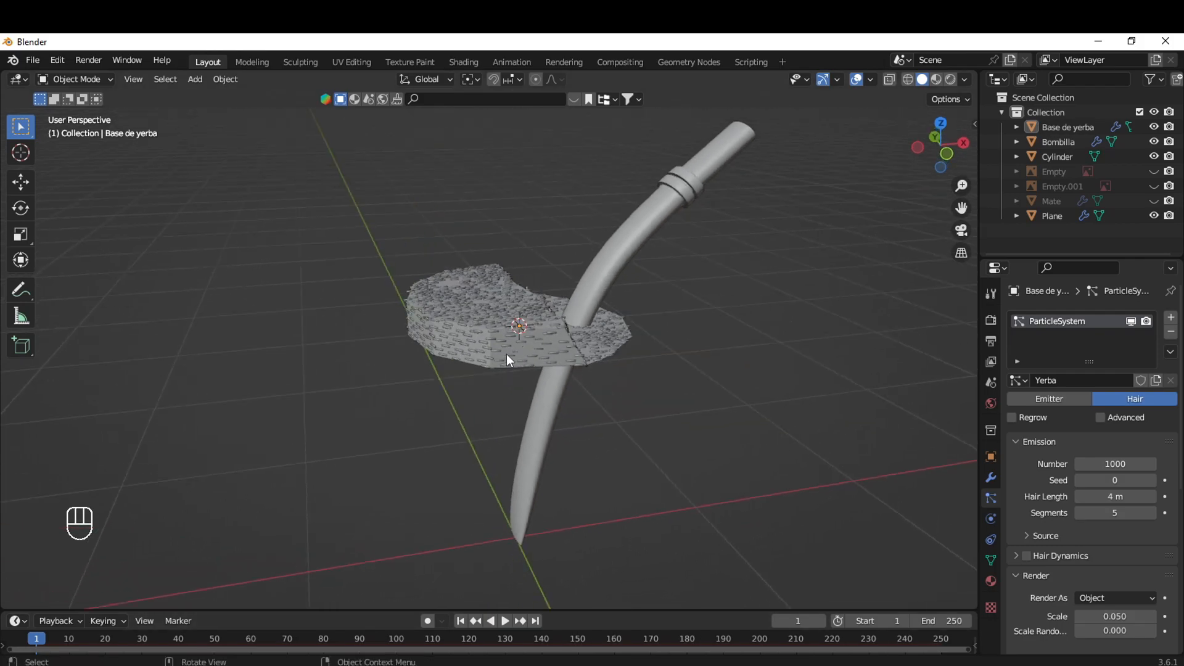
{"action": "scroll", "coordinate": [501, 359], "scroll_direction": "up", "scroll_amount": 4}
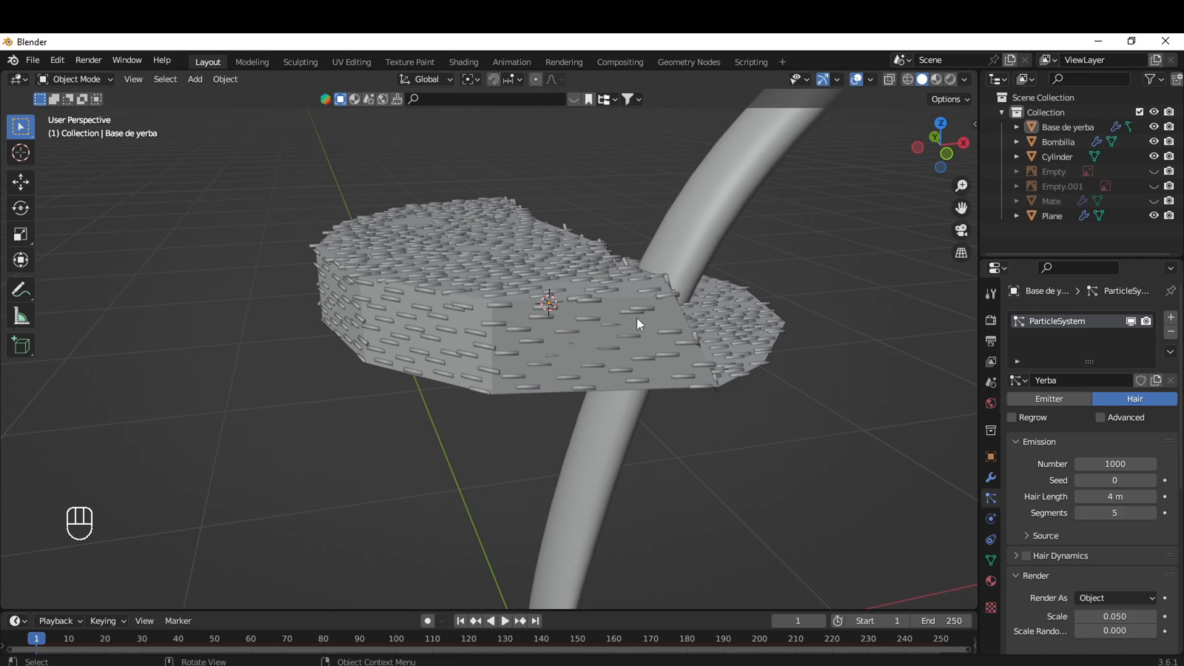
{"action": "scroll", "coordinate": [674, 385], "scroll_direction": "down", "scroll_amount": 3}
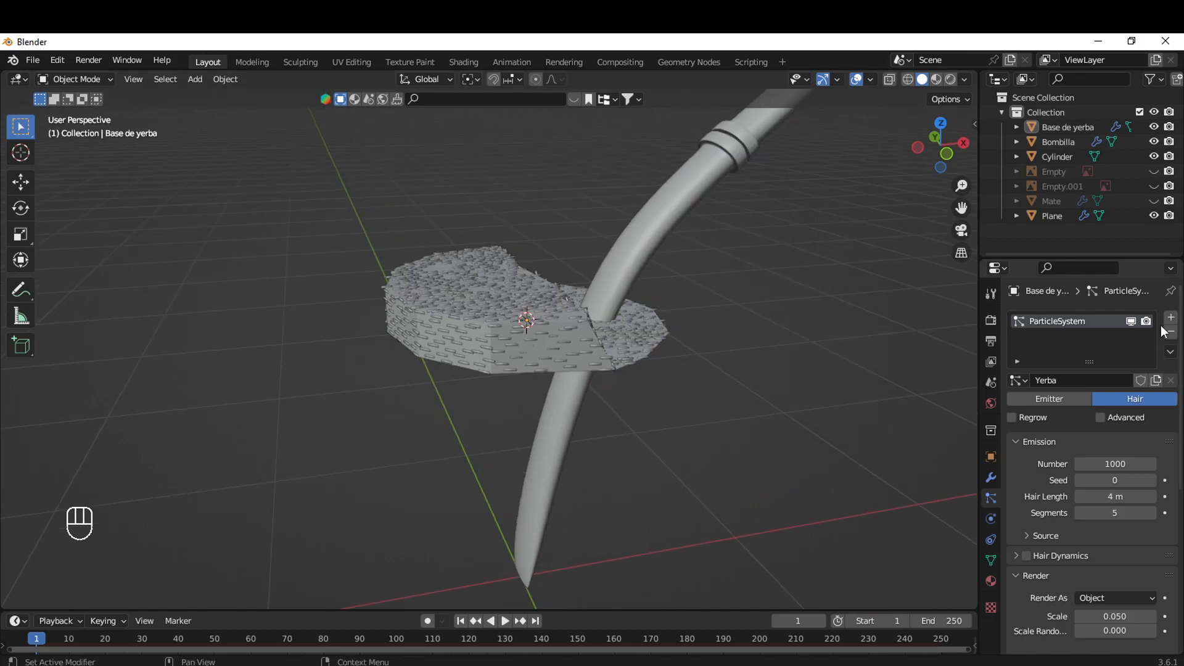
Rename the existing particle settings as Palos and add a second particle system of type Hair named Hojas
{"action": "double_click", "coordinate": [1110, 380]}
{"action": "type", "text": "ParticleSettings"}
{"action": "left_click", "coordinate": [1170, 317]}
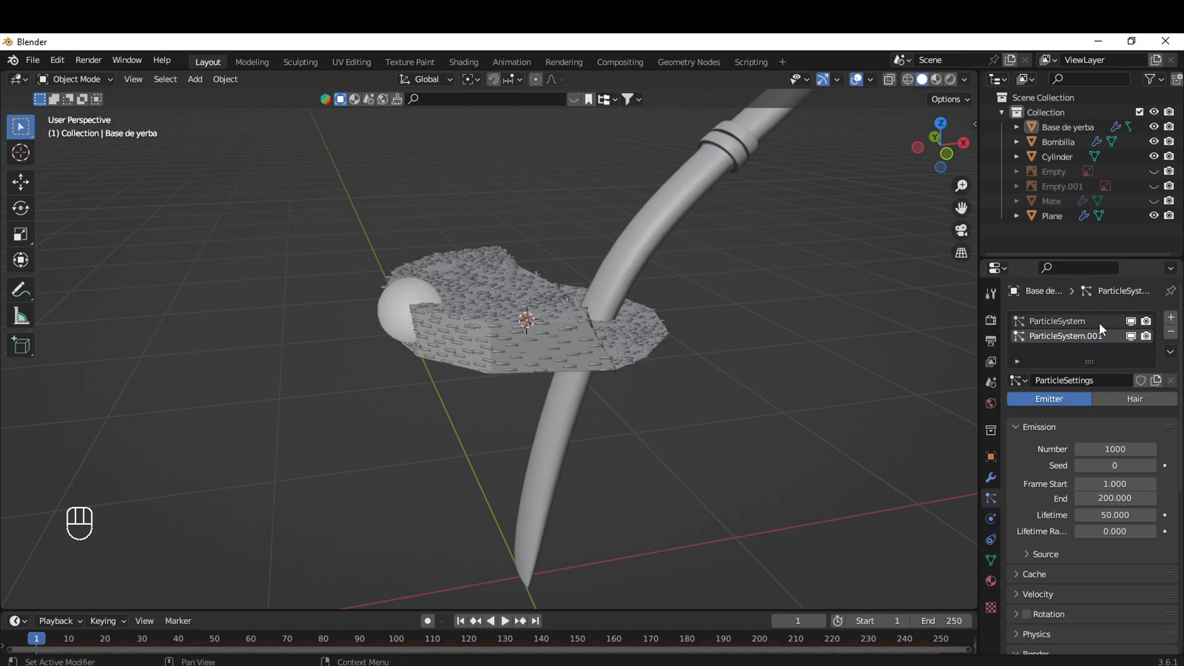
{"action": "left_click", "coordinate": [1132, 400]}
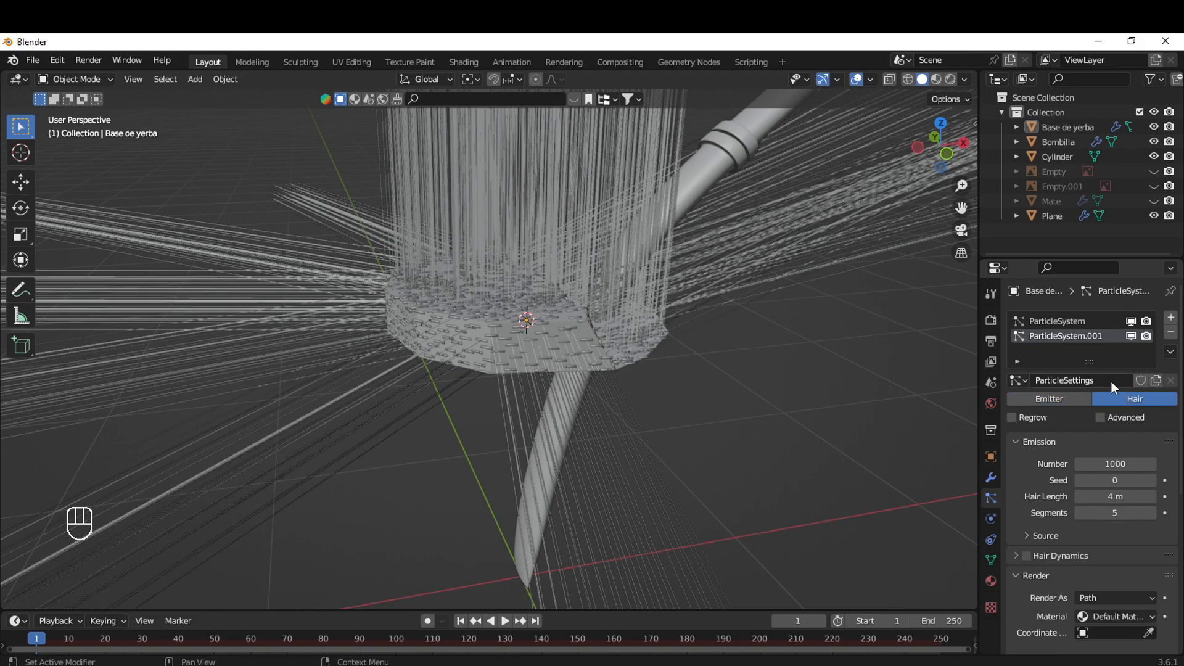
{"action": "double_click", "coordinate": [1112, 382]}
{"action": "type", "text": "Hojas"}
{"action": "key", "text": "Return"}
Render the Hojas particles as Object, picking the small leaf-shaped Plane as the instance object
{"action": "scroll", "coordinate": [1087, 371], "scroll_direction": "down", "scroll_amount": 3}
{"action": "middle_click_drag", "start_coordinate": [487, 419], "coordinate": [444, 445]}
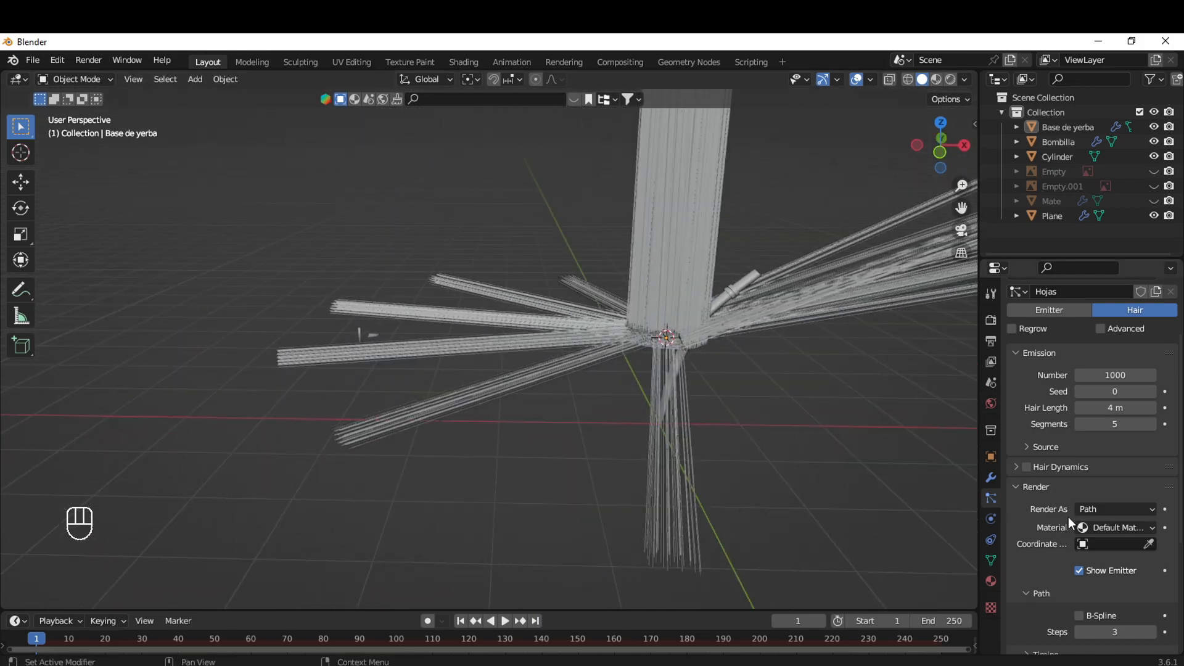
{"action": "left_click", "coordinate": [1082, 510]}
{"action": "left_click", "coordinate": [1077, 559]}
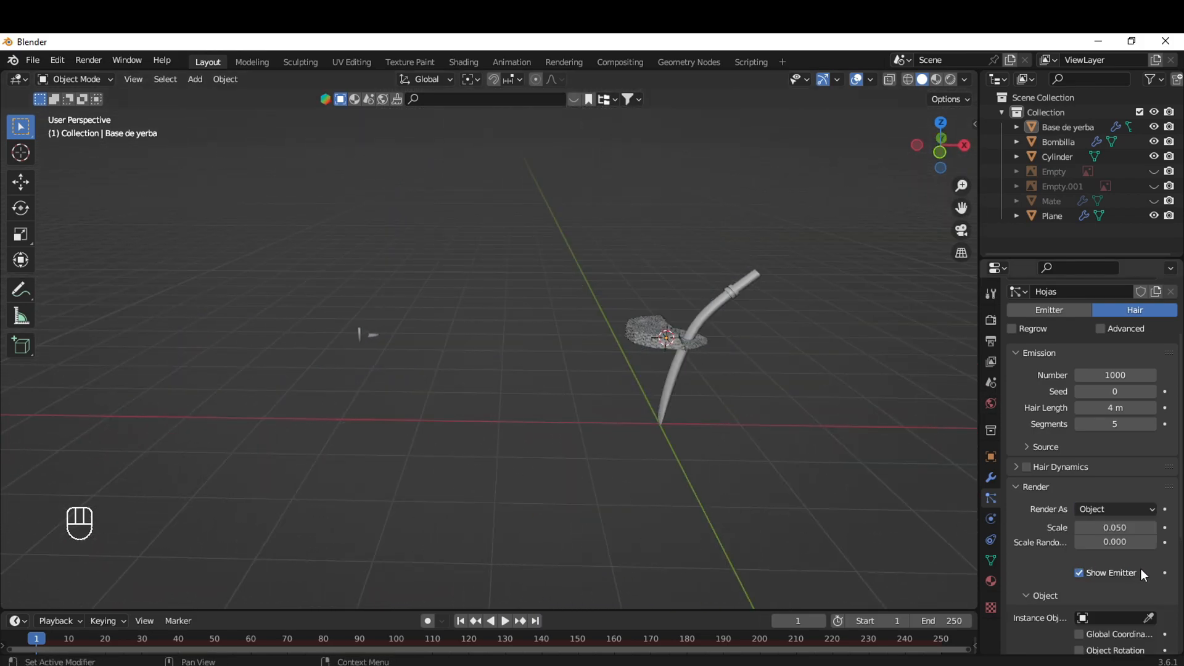
{"action": "left_click", "coordinate": [1148, 617]}
{"action": "left_click", "coordinate": [370, 335]}
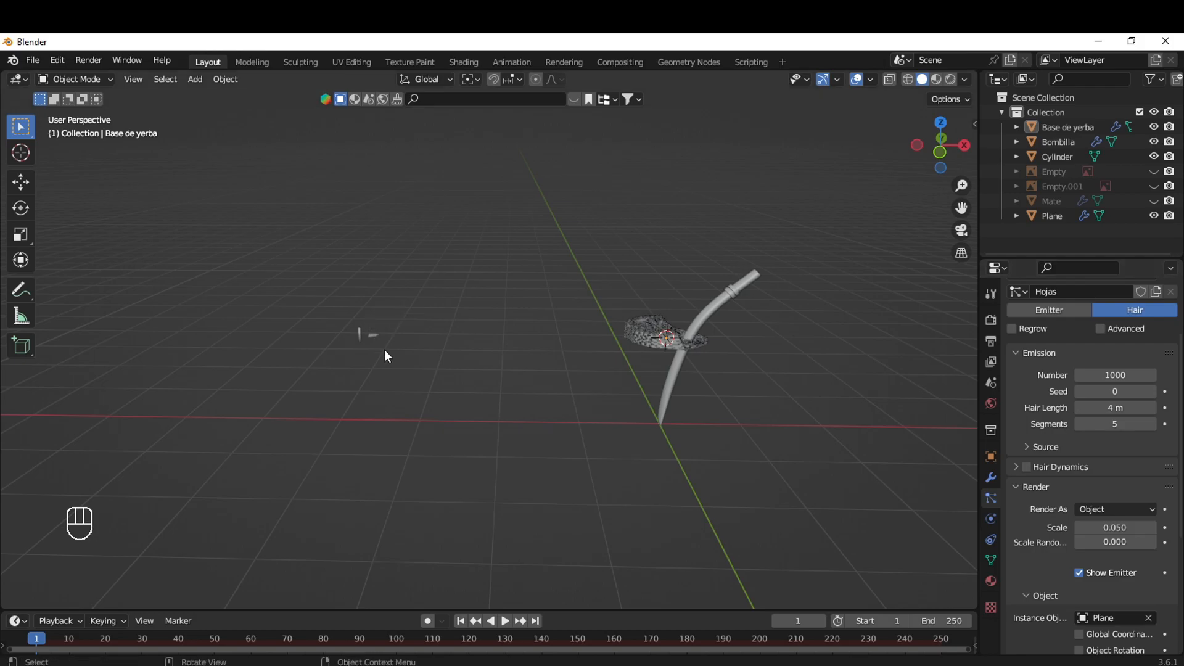
Make the Palos particle system active and hide the Hojas particles in the viewport
{"action": "middle_click_drag", "start_coordinate": [377, 346], "coordinate": [713, 409], "text": "shift"}
{"action": "middle_click_drag", "start_coordinate": [805, 402], "coordinate": [202, 426], "text": "shift"}
{"action": "scroll", "coordinate": [427, 447], "scroll_direction": "up", "scroll_amount": 4}
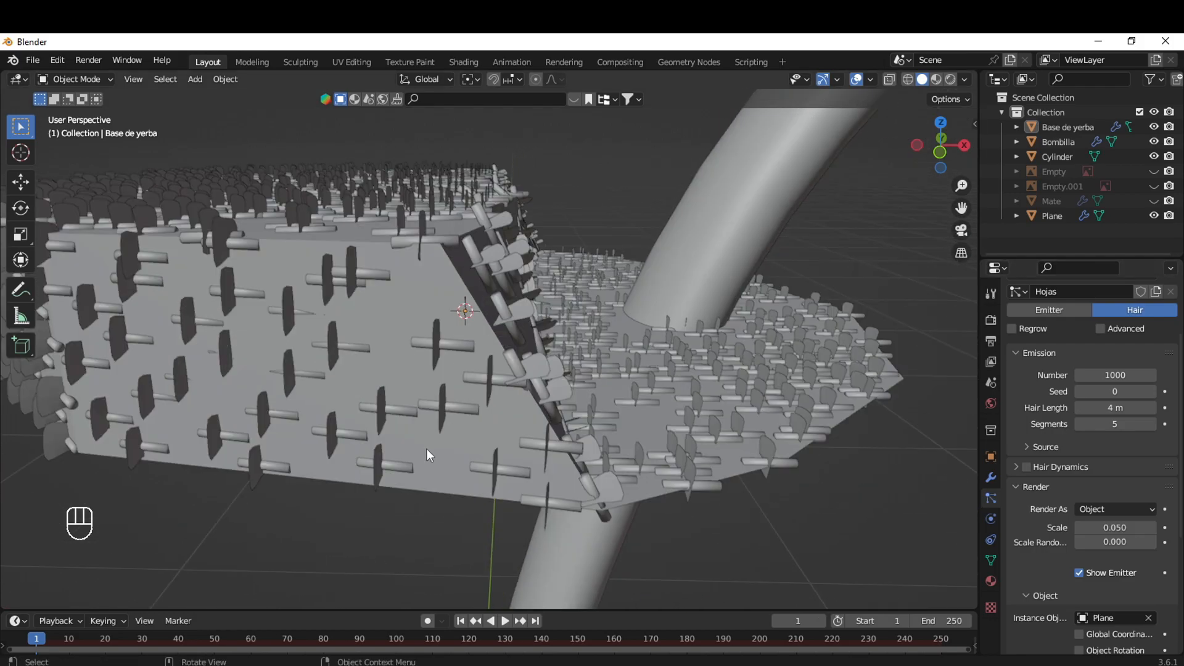
{"action": "middle_click_drag", "start_coordinate": [534, 454], "coordinate": [468, 443]}
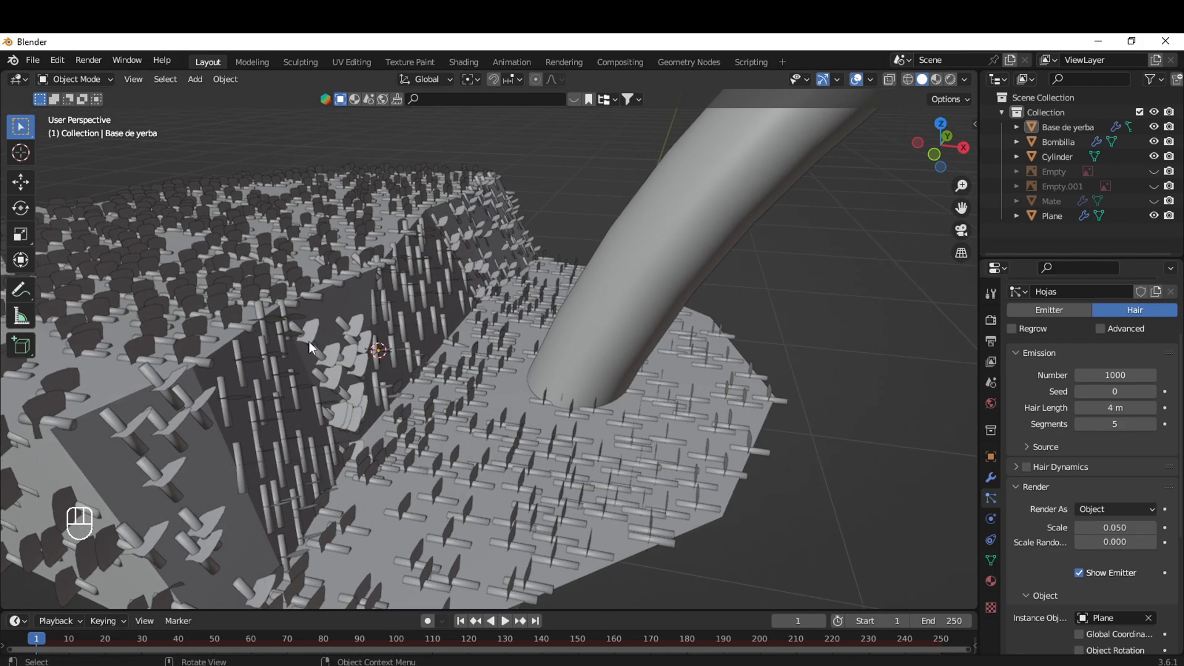
{"action": "scroll", "coordinate": [308, 331], "scroll_direction": "down", "scroll_amount": 5}
{"action": "scroll", "coordinate": [1055, 431], "scroll_direction": "up", "scroll_amount": 3}
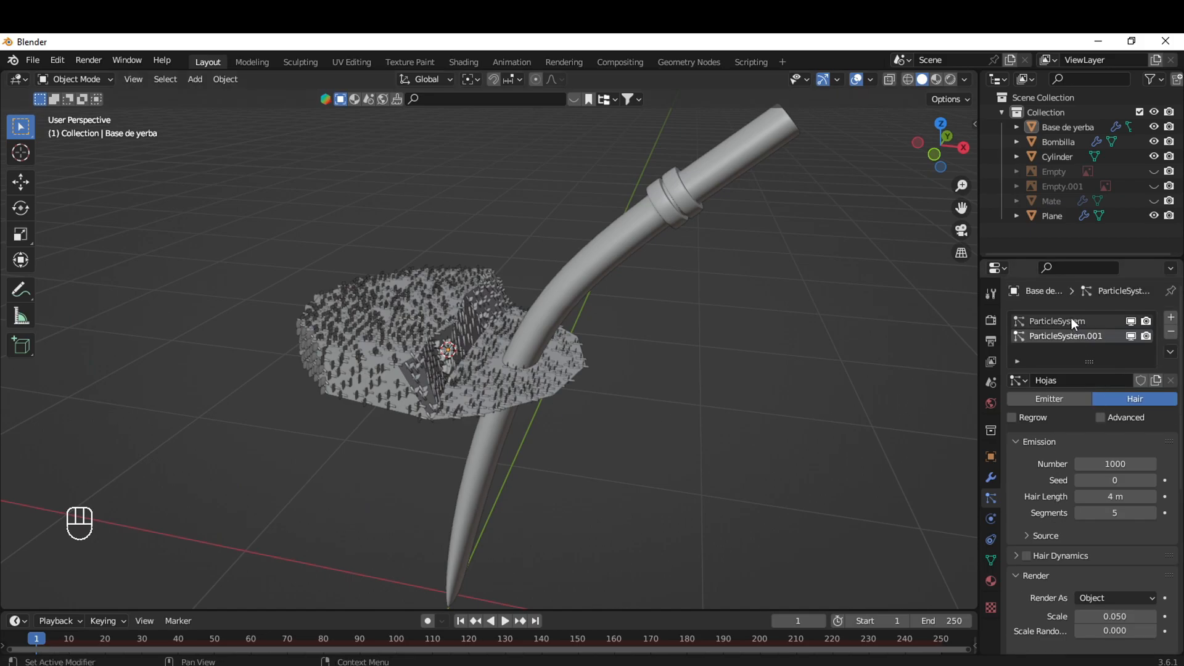
{"action": "left_click", "coordinate": [1072, 319]}
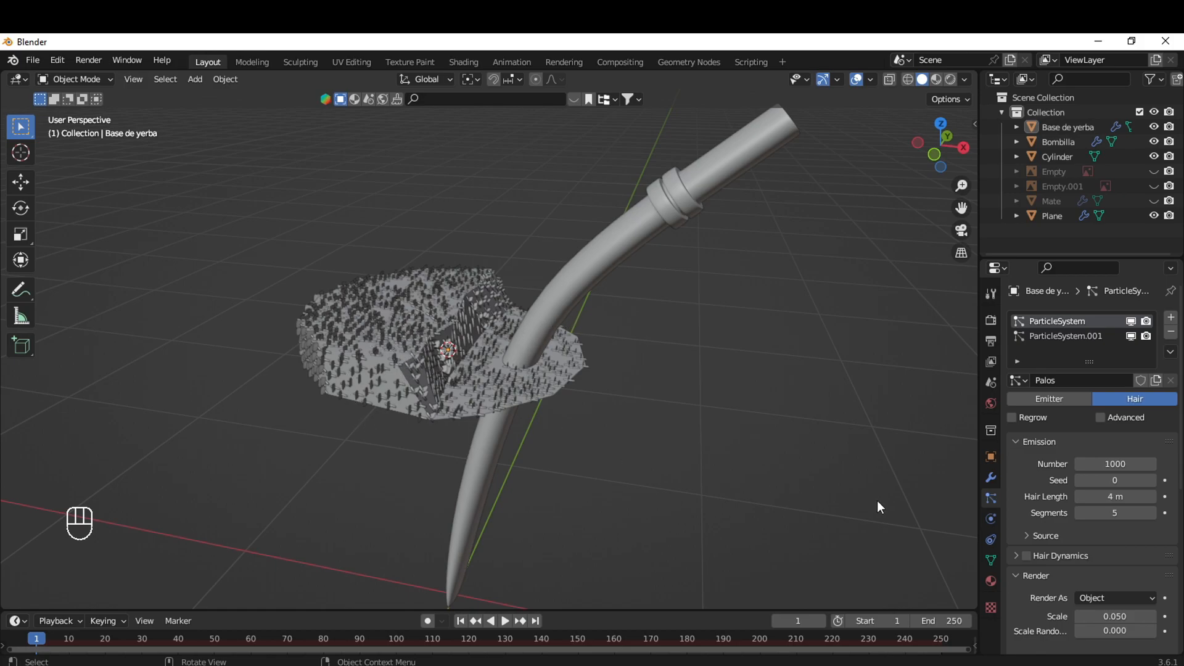
{"action": "middle_click_drag", "start_coordinate": [439, 361], "coordinate": [521, 394]}
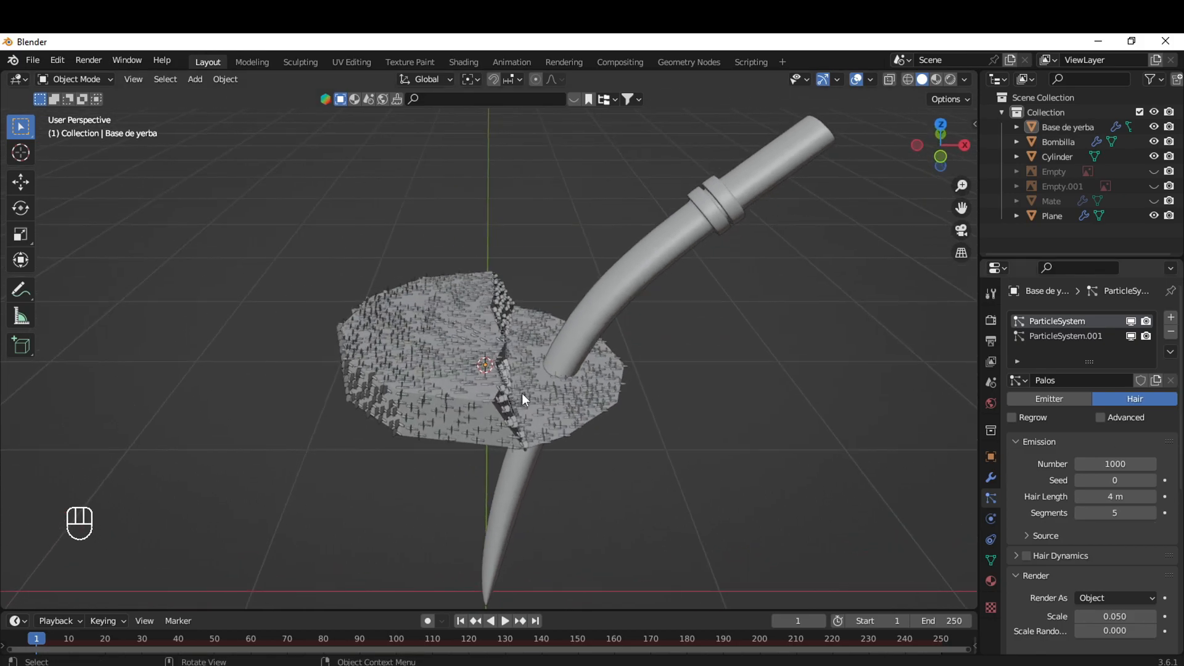
{"action": "left_click", "coordinate": [1131, 337]}
{"action": "scroll", "coordinate": [556, 375], "scroll_direction": "up", "scroll_amount": 2}
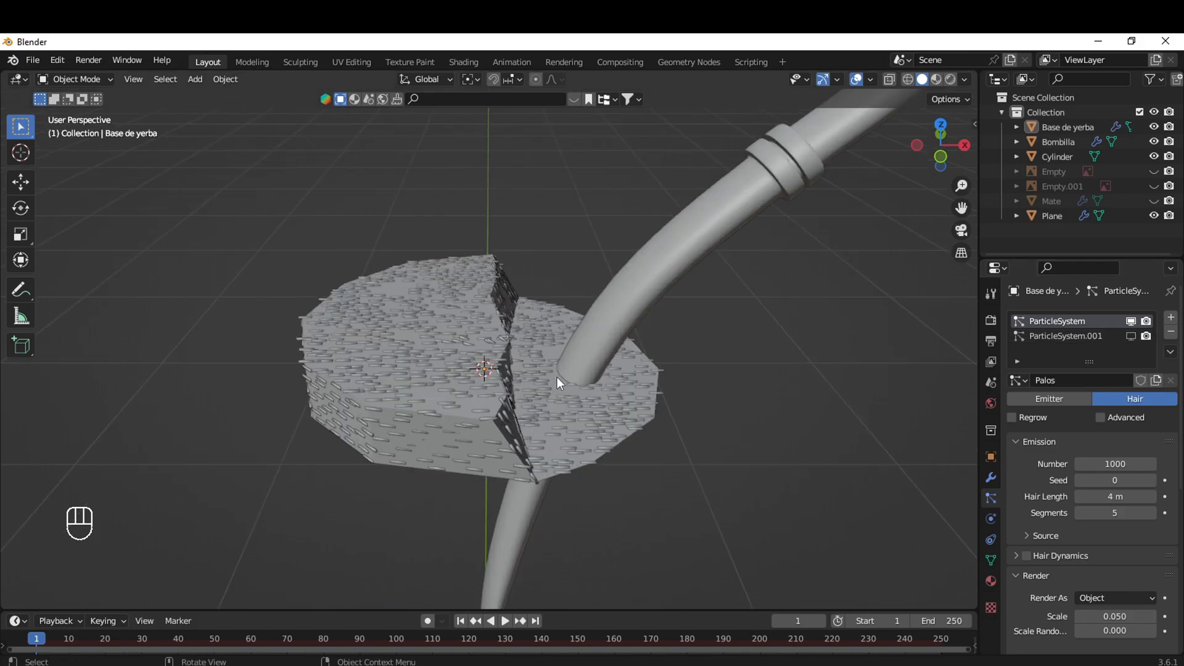
{"action": "scroll", "coordinate": [556, 375], "scroll_direction": "up", "scroll_amount": 2}
{"action": "scroll", "coordinate": [539, 383], "scroll_direction": "down", "scroll_amount": 1}
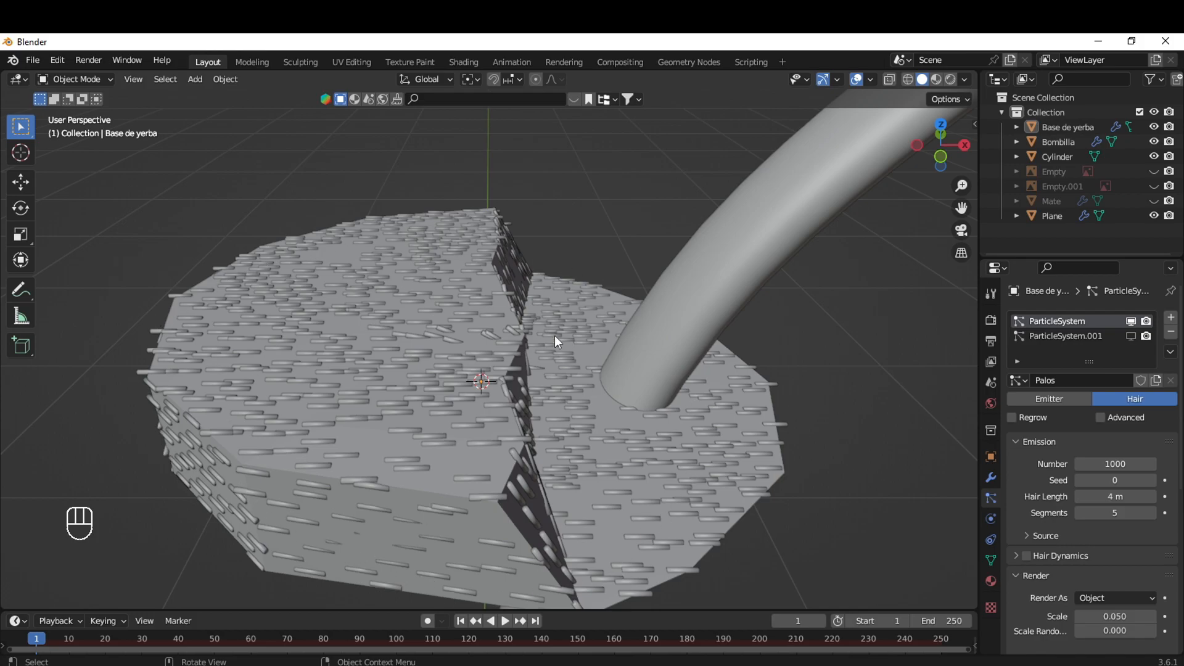
Enable advanced settings and rotation for the Palos particles, with orientation axis Normal and Randomize 1.000
{"action": "left_click", "coordinate": [1100, 418]}
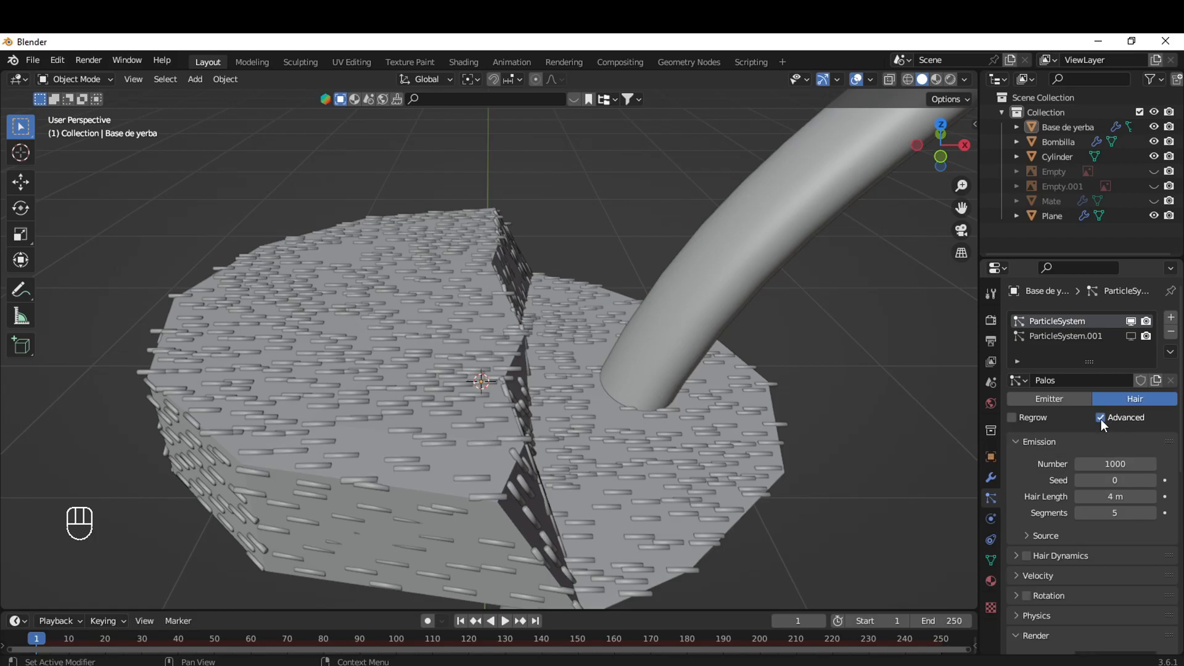
{"action": "left_click", "coordinate": [1015, 598]}
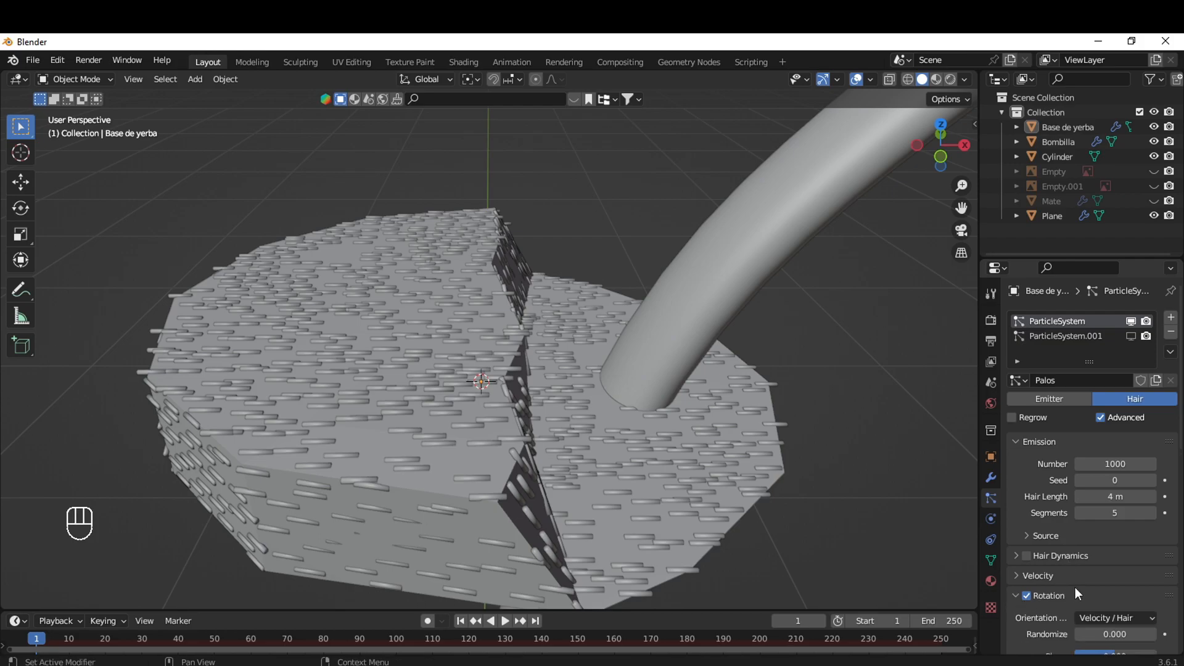
{"action": "scroll", "coordinate": [1074, 587], "scroll_direction": "down", "scroll_amount": 3}
{"action": "scroll", "coordinate": [1076, 507], "scroll_direction": "down", "scroll_amount": 3}
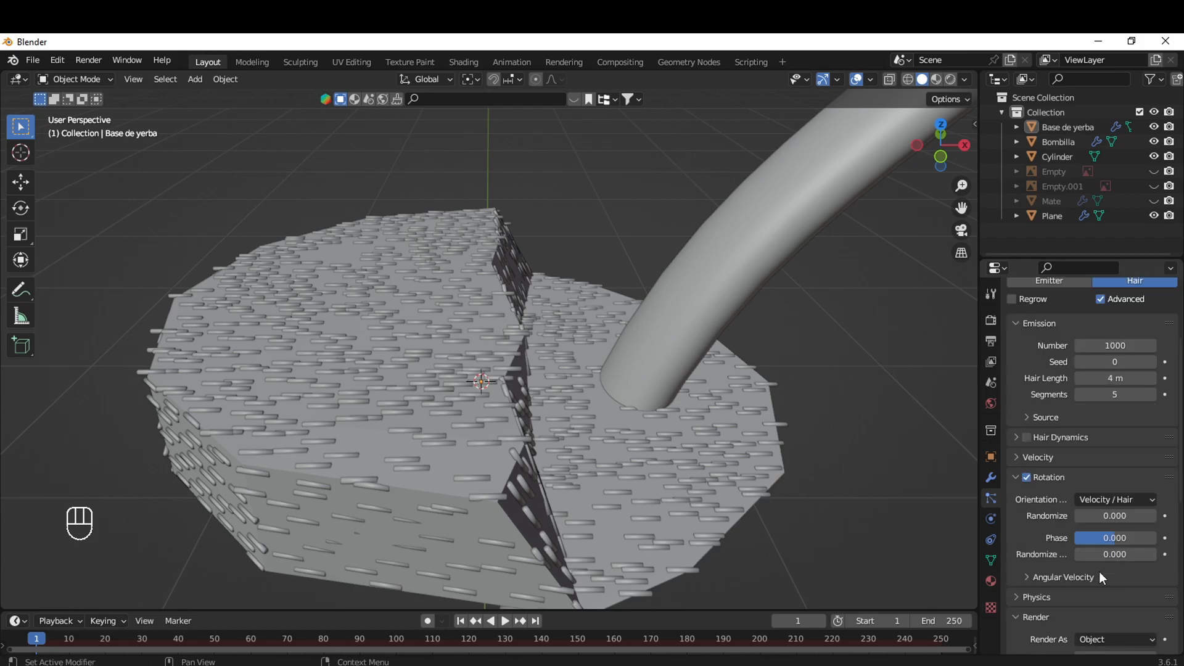
{"action": "left_click", "coordinate": [1106, 500]}
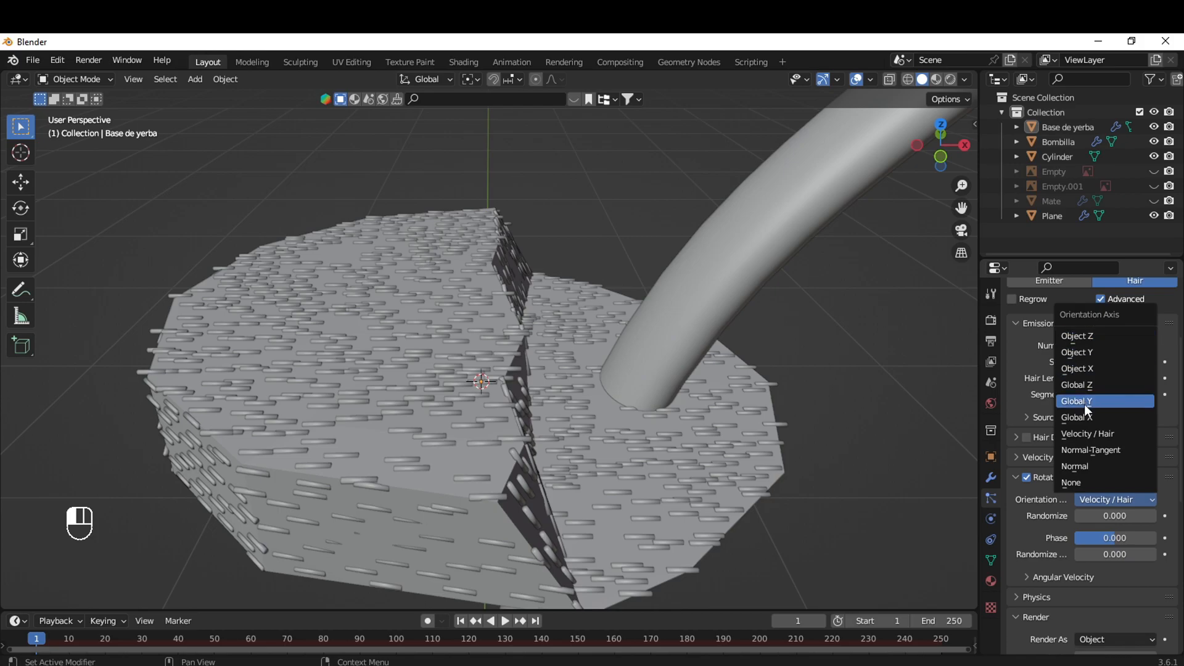
{"action": "left_click", "coordinate": [1082, 466]}
{"action": "left_click_drag", "start_coordinate": [1089, 521], "coordinate": [1159, 521]}
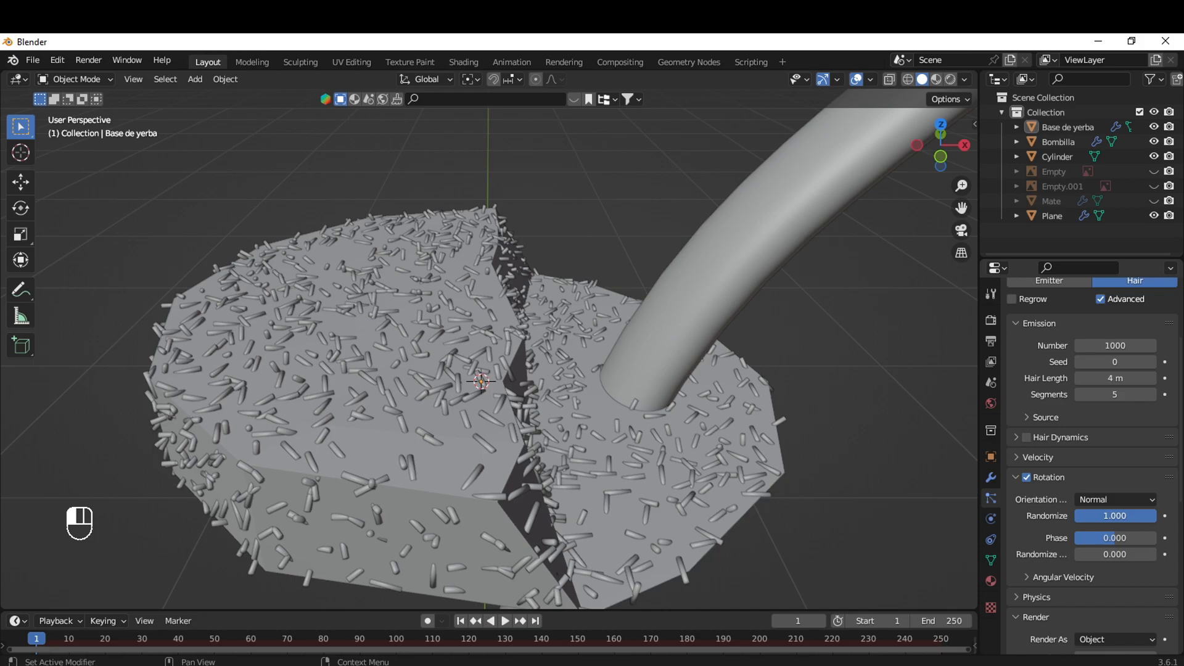
Set the Palos rotation phase to -0.159 and its phase randomization to 2.000
{"action": "scroll", "coordinate": [870, 504], "scroll_direction": "down", "scroll_amount": 6}
{"action": "middle_click_drag", "start_coordinate": [759, 474], "coordinate": [328, 460]}
{"action": "scroll", "coordinate": [328, 459], "scroll_direction": "up", "scroll_amount": 4}
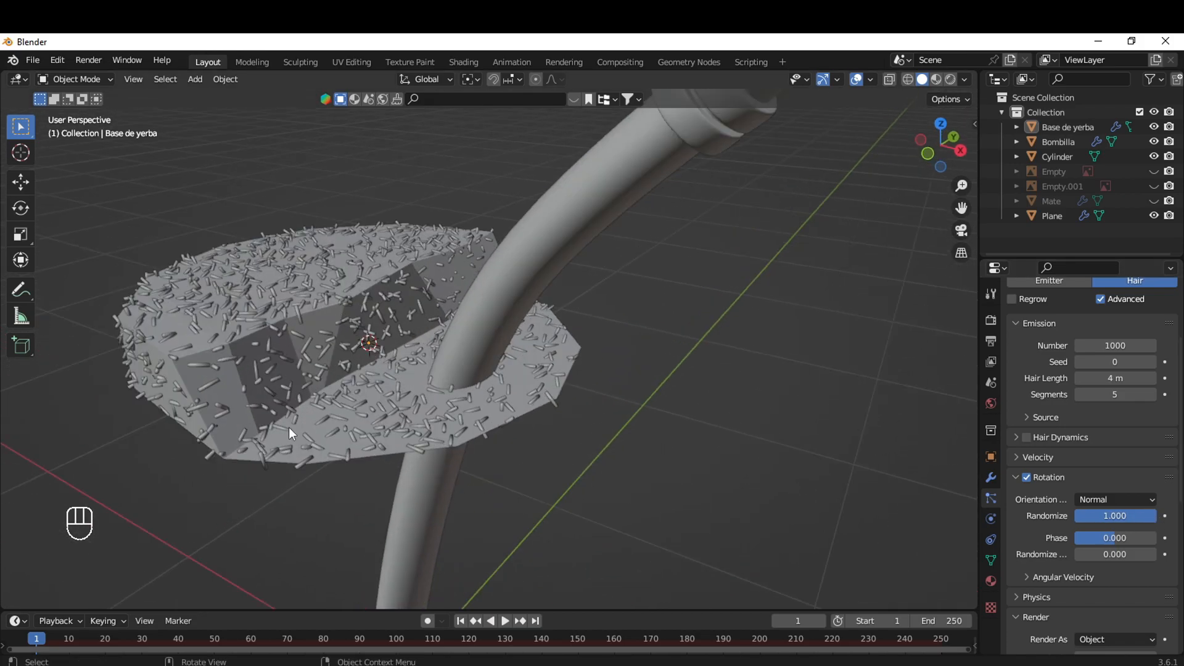
{"action": "middle_click_drag", "start_coordinate": [475, 506], "coordinate": [534, 501]}
{"action": "mouse_move", "coordinate": [1101, 540]}
{"action": "left_mouse_down"}
{"action": "mouse_move", "coordinate": [1072, 540]}
{"action": "mouse_move", "coordinate": [1134, 540]}
{"action": "mouse_move", "coordinate": [1100, 540]}
{"action": "left_mouse_up"}
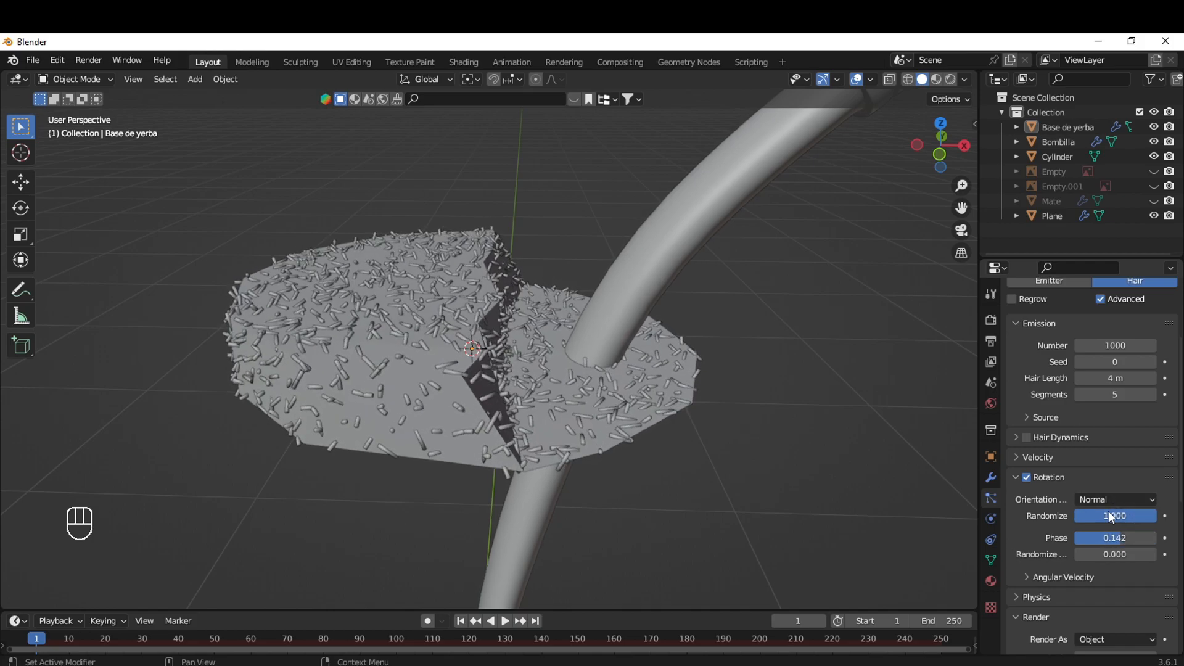
{"action": "left_click_drag", "start_coordinate": [1110, 538], "coordinate": [1097, 539]}
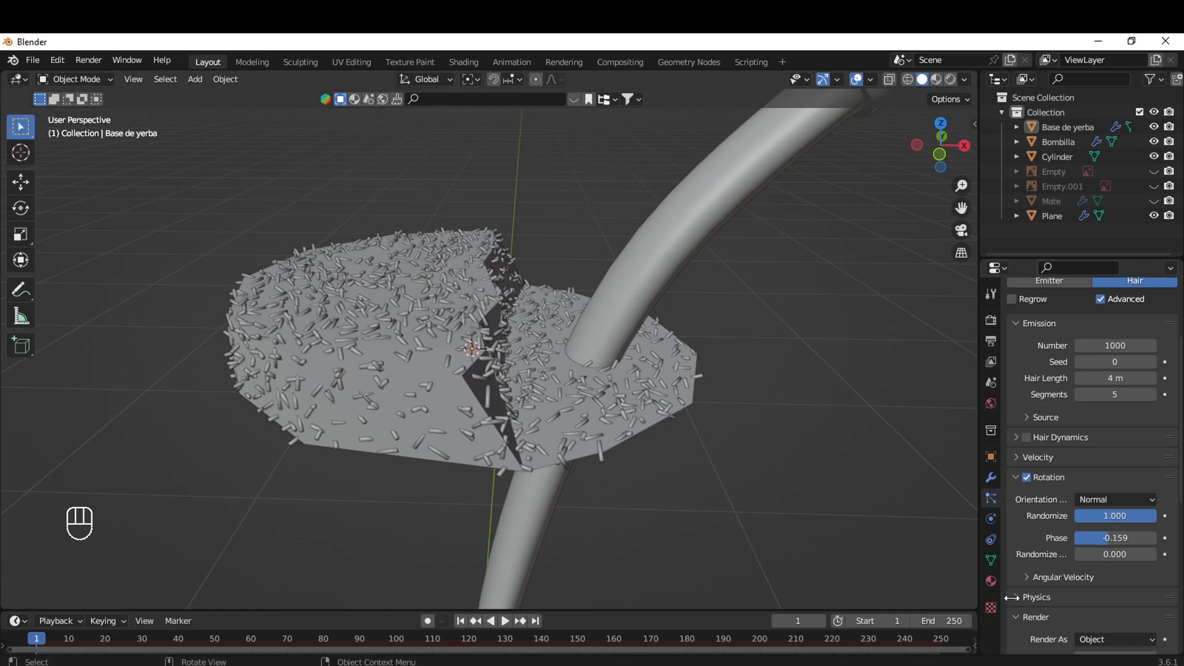
{"action": "left_click_drag", "start_coordinate": [1110, 554], "coordinate": [1153, 554]}
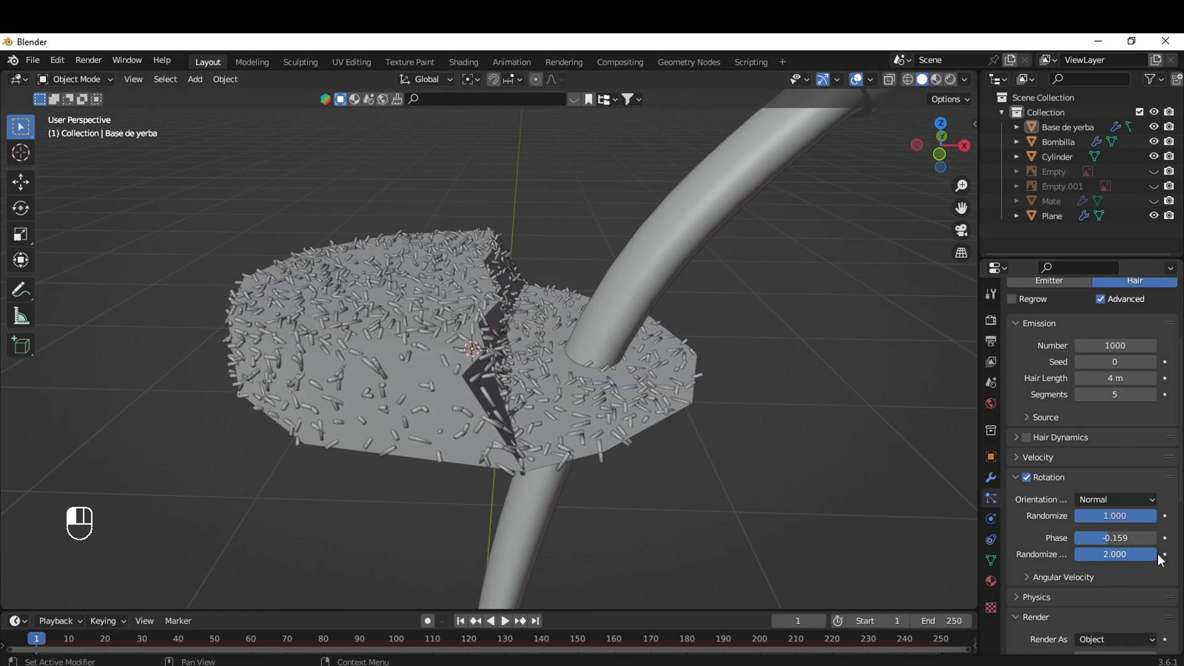
Hide the Palos particles in the viewport, show the Hojas particles and make the Hojas system active
{"action": "scroll", "coordinate": [694, 491], "scroll_direction": "up", "scroll_amount": 4}
{"action": "middle_click_drag", "start_coordinate": [694, 490], "coordinate": [627, 484]}
{"action": "scroll", "coordinate": [577, 474], "scroll_direction": "down", "scroll_amount": 6}
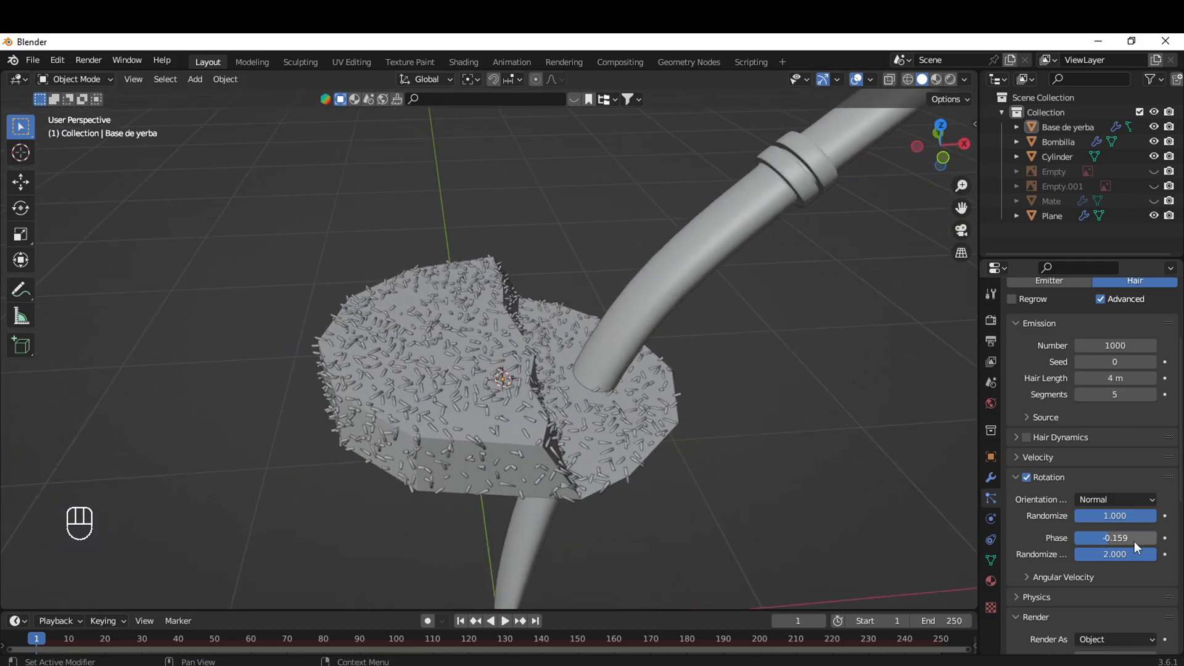
{"action": "scroll", "coordinate": [1134, 541], "scroll_direction": "up", "scroll_amount": 5}
{"action": "left_click", "coordinate": [1130, 335]}
{"action": "left_click", "coordinate": [1131, 320]}
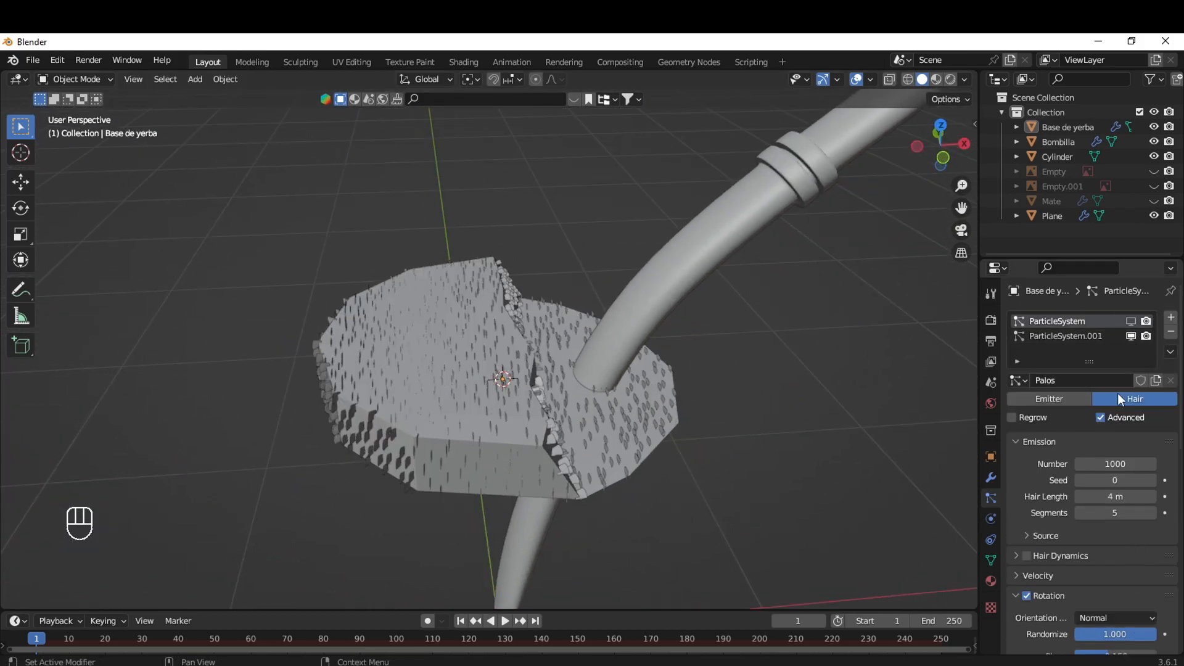
{"action": "left_click", "coordinate": [1098, 337]}
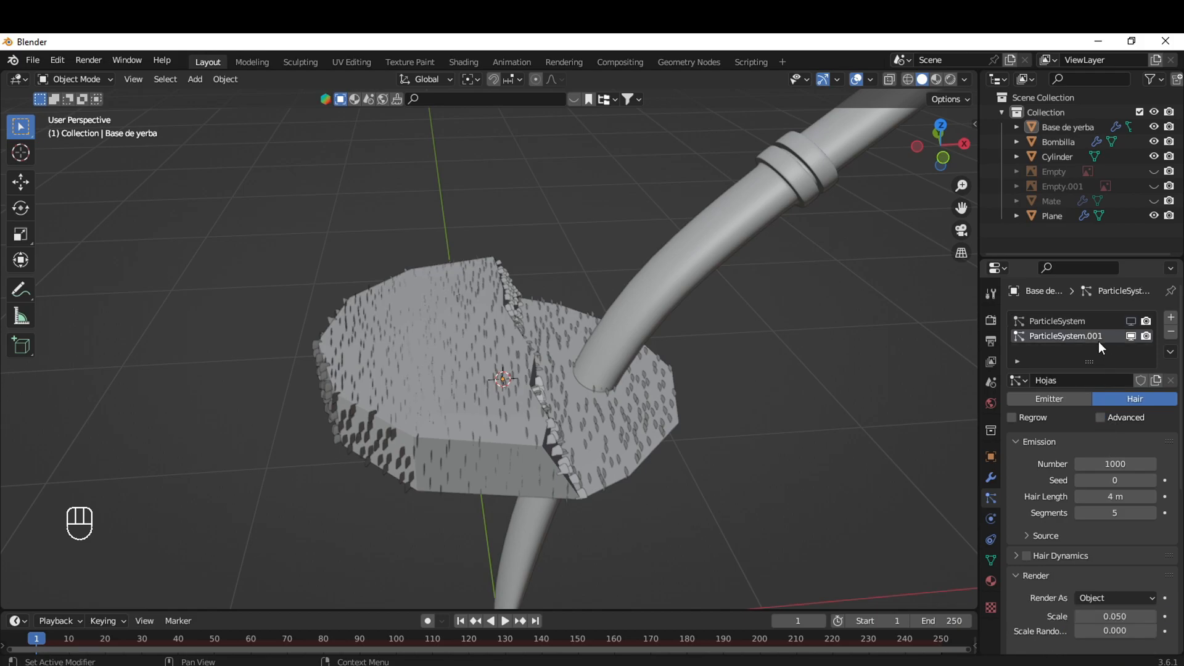
Enable advanced settings and rotation for the Hojas particles, with orientation axis Normal and Randomize 1.000
{"action": "left_click", "coordinate": [1097, 417]}
{"action": "left_click", "coordinate": [1027, 595]}
{"action": "scroll", "coordinate": [1054, 590], "scroll_direction": "down", "scroll_amount": 2}
{"action": "left_click", "coordinate": [1101, 554]}
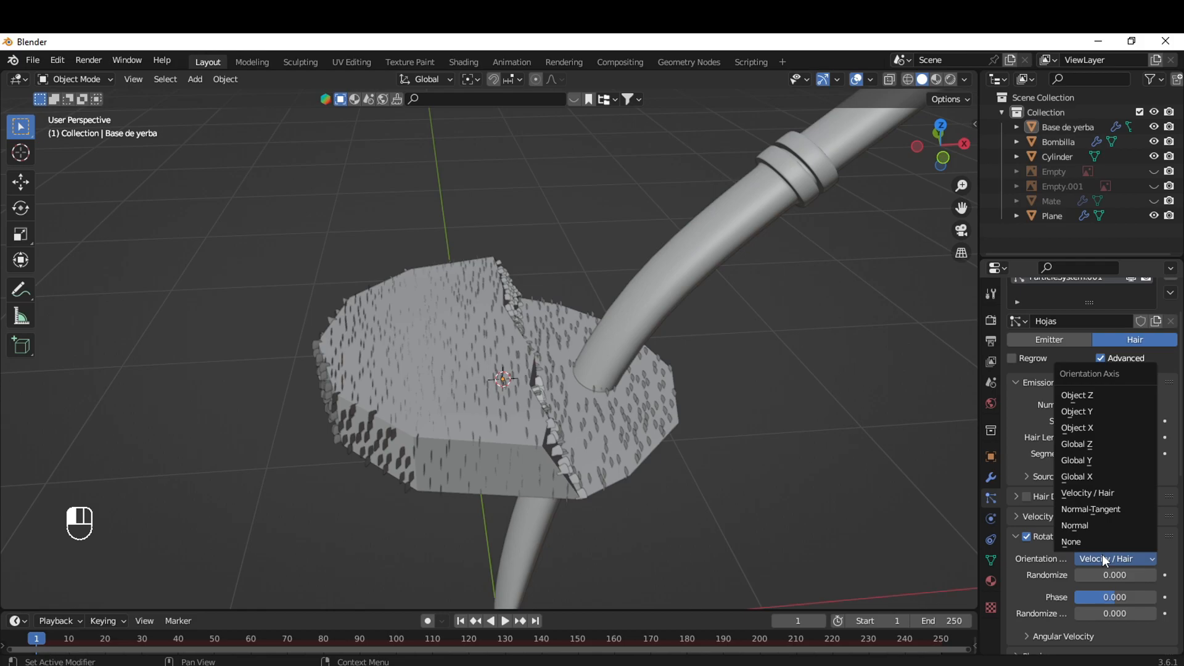
{"action": "left_click", "coordinate": [1087, 525]}
{"action": "left_click_drag", "start_coordinate": [1095, 574], "coordinate": [1153, 573]}
{"action": "middle_click_drag", "start_coordinate": [716, 534], "coordinate": [623, 514]}
Show the Palos particles in the viewport again alongside the Hojas particles
{"action": "scroll", "coordinate": [1131, 372], "scroll_direction": "up", "scroll_amount": 2}
{"action": "left_click", "coordinate": [1131, 321]}
{"action": "middle_click_drag", "start_coordinate": [563, 412], "coordinate": [591, 448]}
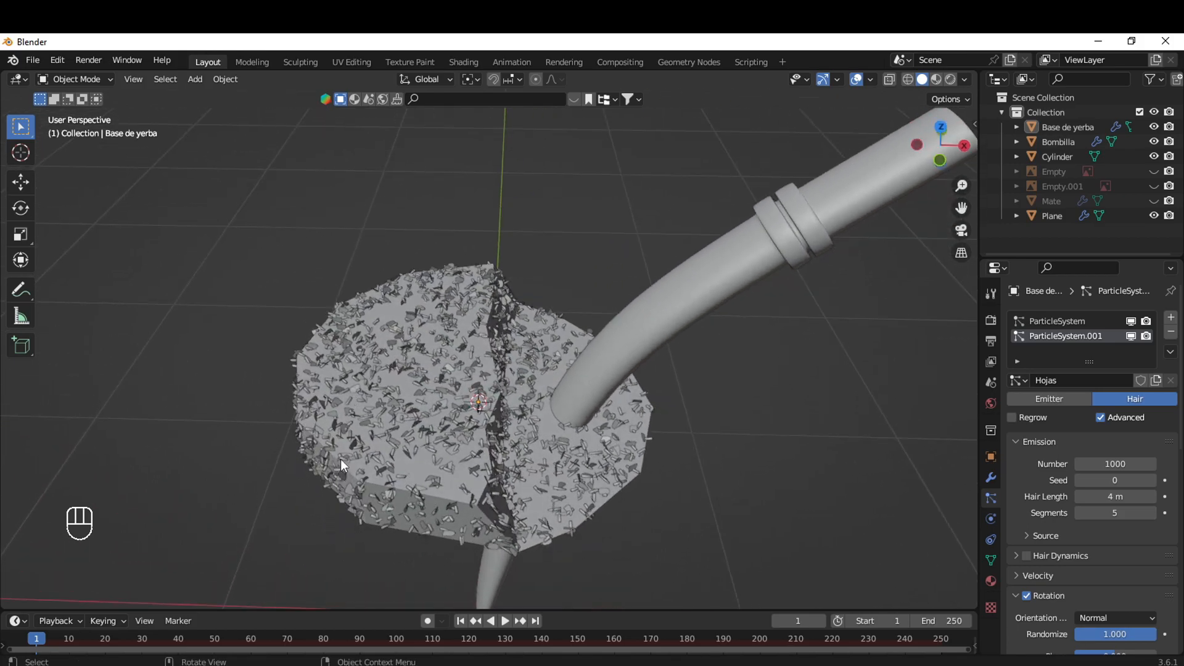
{"action": "left_click", "coordinate": [617, 487]}
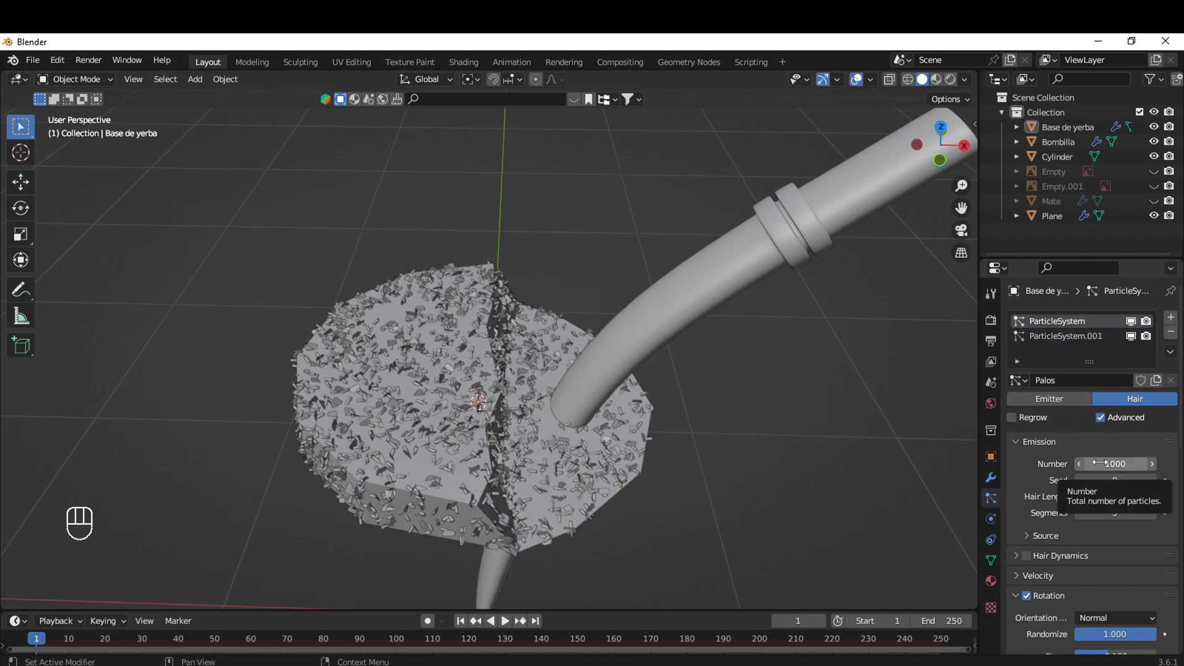
{"action": "mouse_move", "coordinate": [1099, 463]}
{"action": "left_mouse_down"}
{"action": "mouse_move", "coordinate": [1140, 463]}
{"action": "mouse_move", "coordinate": [1099, 463]}
{"action": "left_mouse_up"}
{"action": "key", "text": "ctrl+z"}
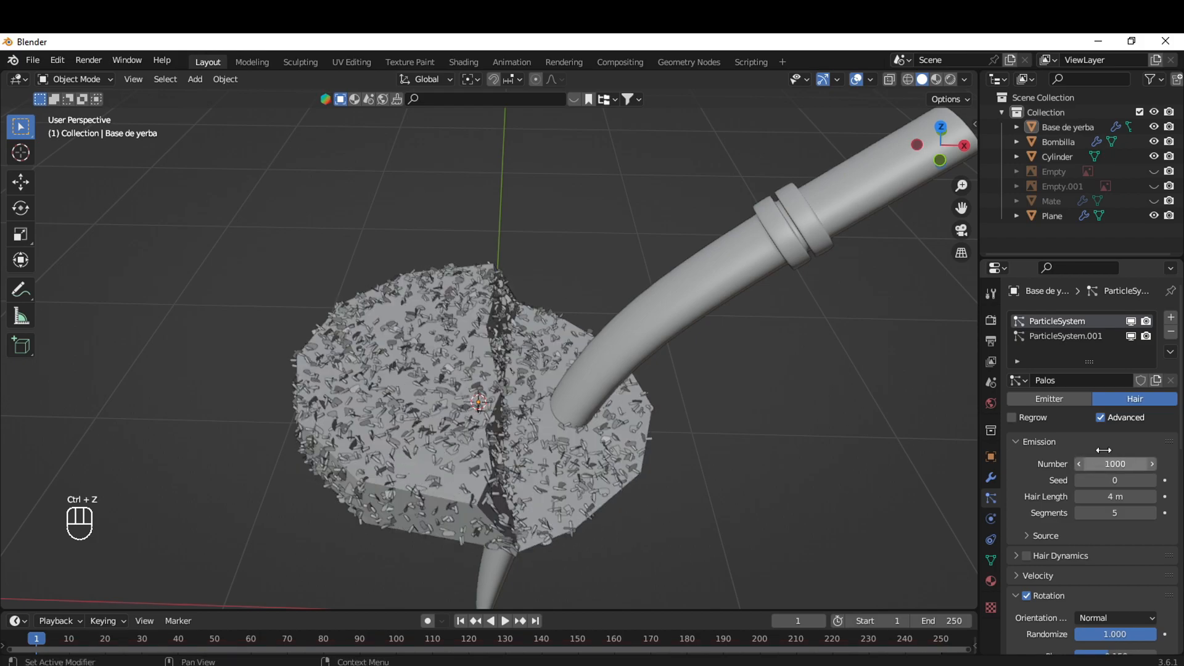
Make the Hojas particle system active and raise its particle number to 1701
{"action": "left_click", "coordinate": [1076, 337]}
{"action": "left_click_drag", "start_coordinate": [1110, 467], "coordinate": [1150, 467]}
{"action": "scroll", "coordinate": [682, 473], "scroll_direction": "up", "scroll_amount": 4}
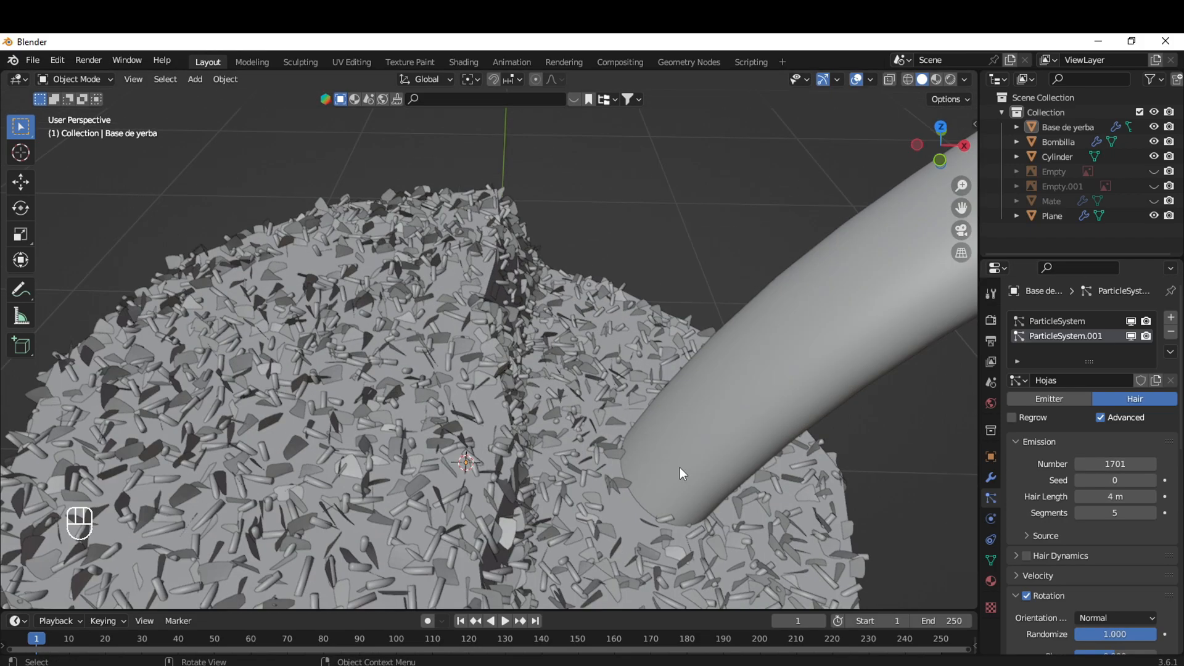
{"action": "scroll", "coordinate": [657, 456], "scroll_direction": "down", "scroll_amount": 4}
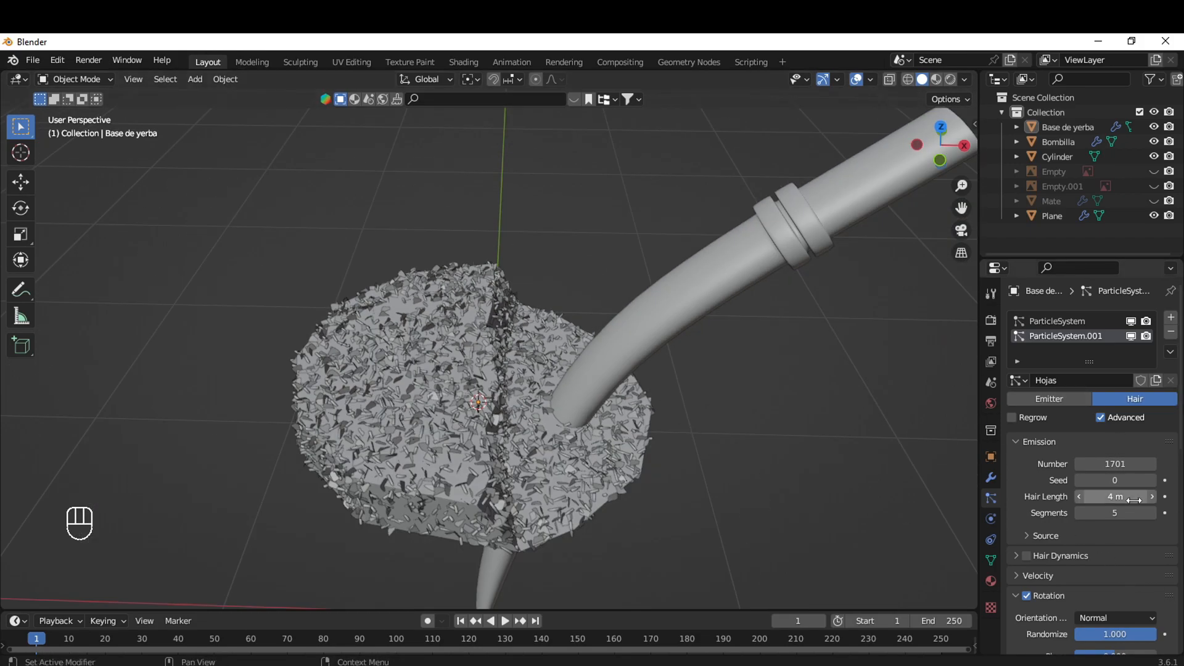
Increase the render scale and scale randomness of the Hojas particles so the leaves vary in size
{"action": "scroll", "coordinate": [1093, 532], "scroll_direction": "down", "scroll_amount": 5}
{"action": "scroll", "coordinate": [1090, 525], "scroll_direction": "down", "scroll_amount": 4}
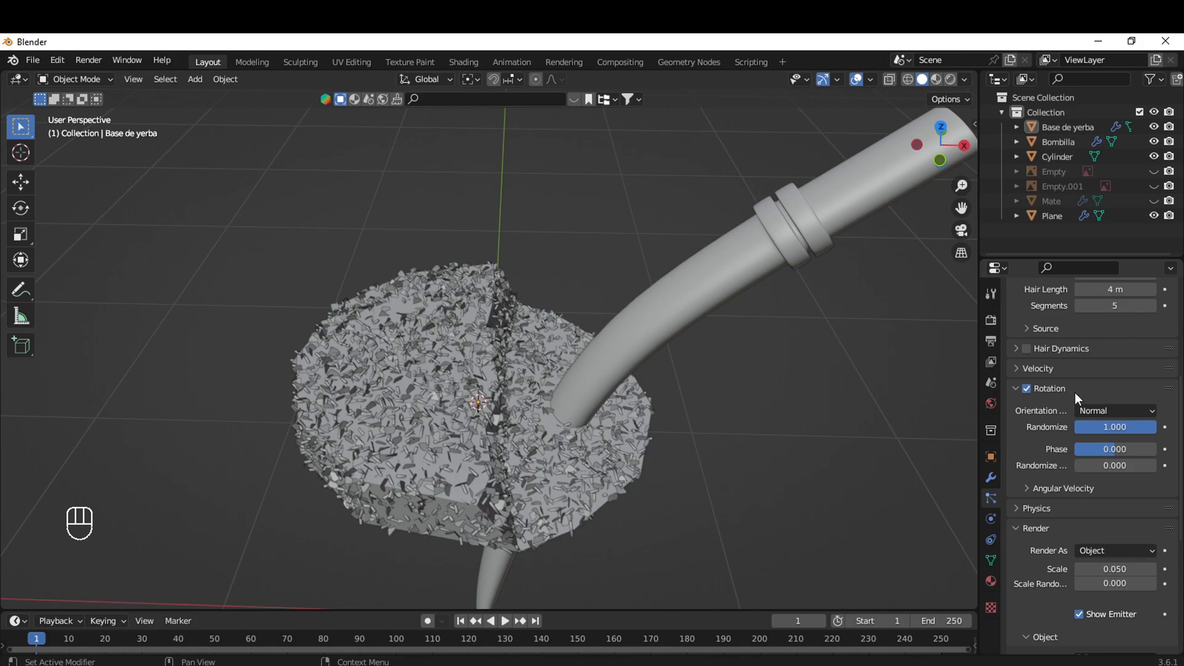
{"action": "scroll", "coordinate": [1067, 473], "scroll_direction": "down", "scroll_amount": 3}
{"action": "scroll", "coordinate": [565, 468], "scroll_direction": "up", "scroll_amount": 2}
{"action": "middle_click_drag", "start_coordinate": [583, 515], "coordinate": [575, 388]}
{"action": "left_click_drag", "start_coordinate": [1117, 511], "coordinate": [1138, 525]}
Set the Palos particles' render scale to 0.077 and their scale randomness to 0.690
{"action": "scroll", "coordinate": [1063, 476], "scroll_direction": "up", "scroll_amount": 7}
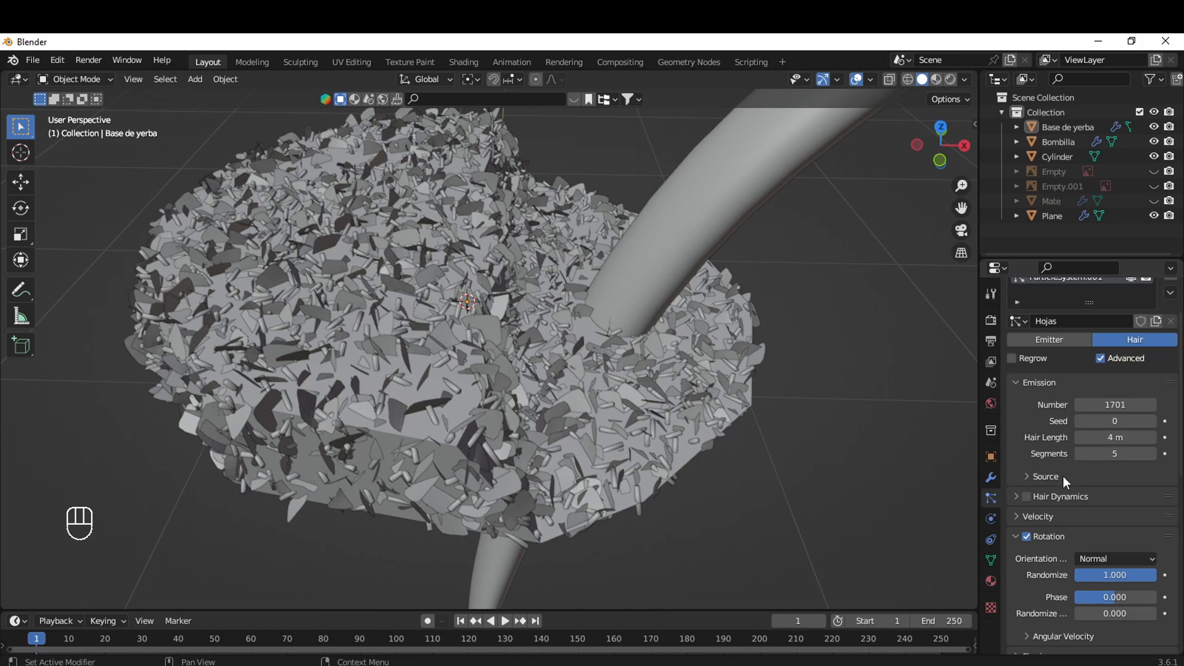
{"action": "scroll", "coordinate": [1073, 320], "scroll_direction": "up", "scroll_amount": 2}
{"action": "left_click", "coordinate": [1071, 318]}
{"action": "scroll", "coordinate": [1054, 529], "scroll_direction": "down", "scroll_amount": 7}
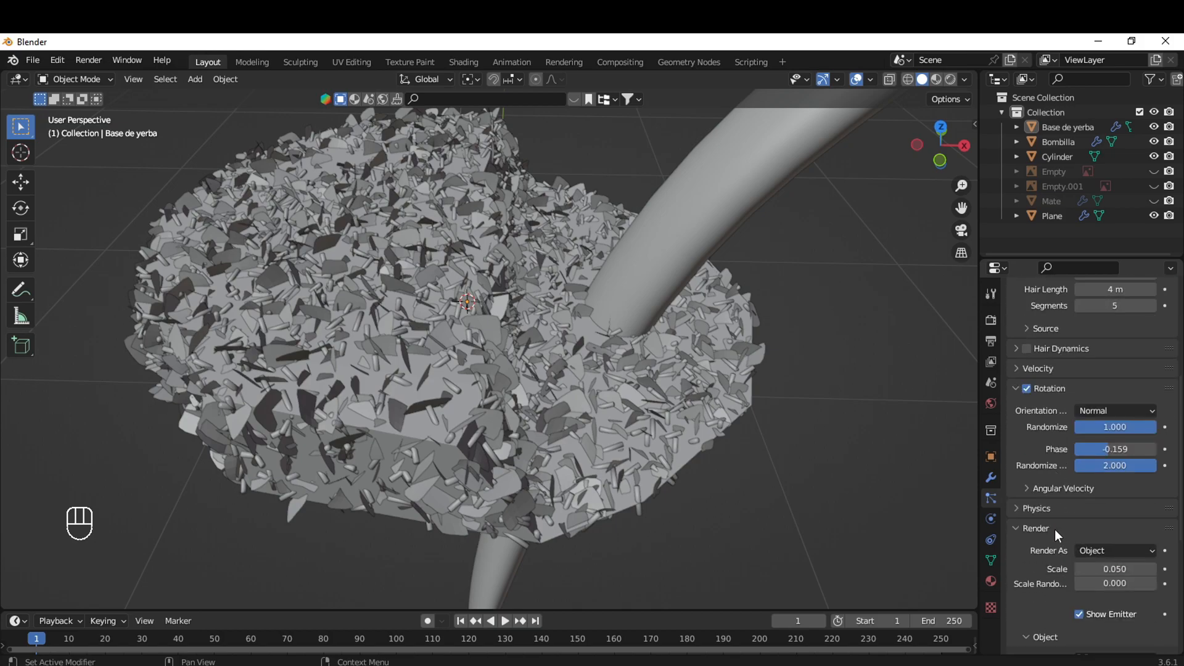
{"action": "scroll", "coordinate": [1057, 526], "scroll_direction": "down", "scroll_amount": 3}
{"action": "left_click_drag", "start_coordinate": [1115, 509], "coordinate": [1149, 524]}
{"action": "scroll", "coordinate": [875, 451], "scroll_direction": "down", "scroll_amount": 4}
{"action": "middle_click_drag", "start_coordinate": [781, 461], "coordinate": [818, 465]}
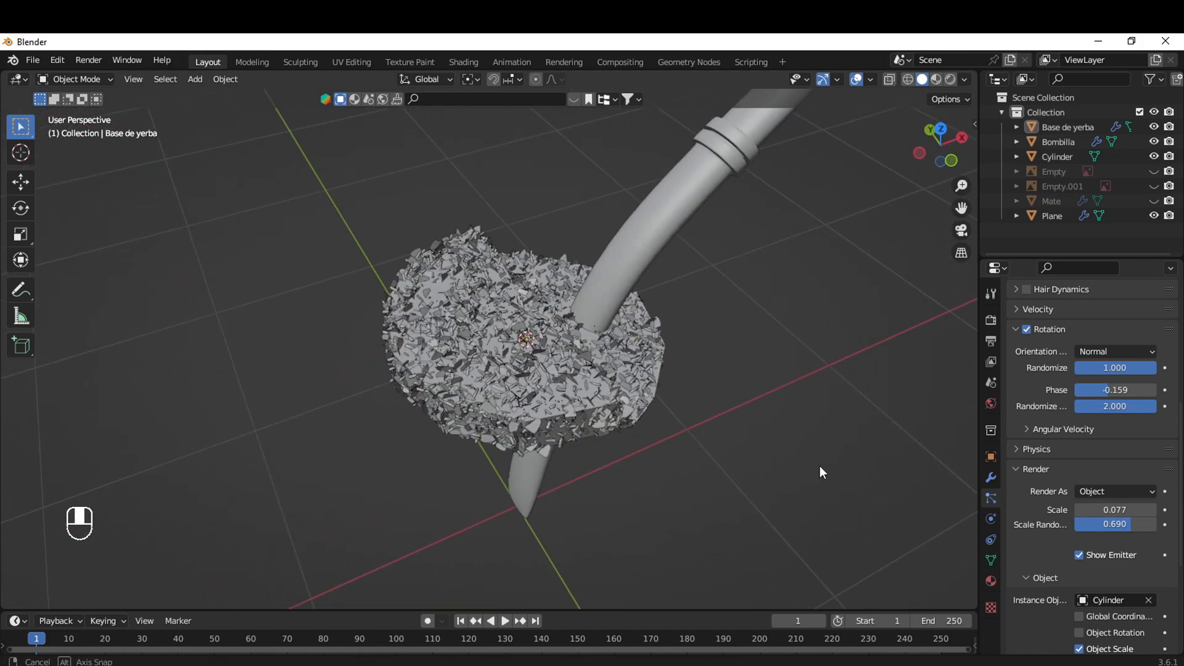
Set the number of Palos particles to 1500
{"action": "scroll", "coordinate": [1103, 444], "scroll_direction": "up", "scroll_amount": 10}
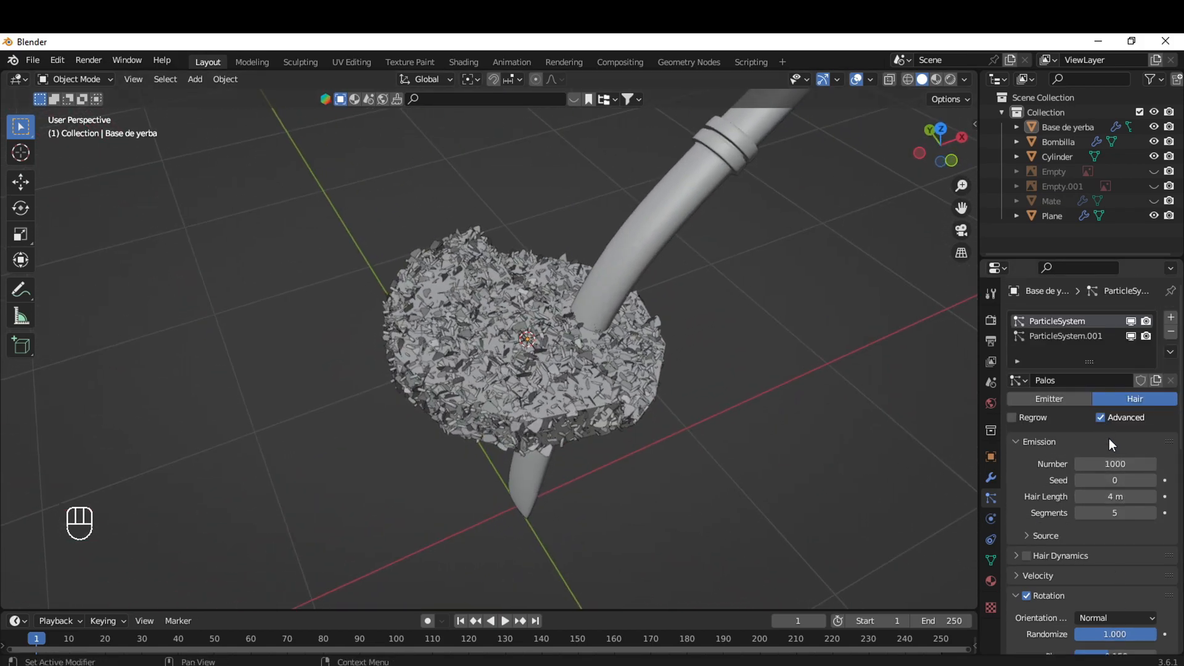
{"action": "left_click", "coordinate": [1116, 464]}
{"action": "type", "text": "1500"}
{"action": "key", "text": "Return"}
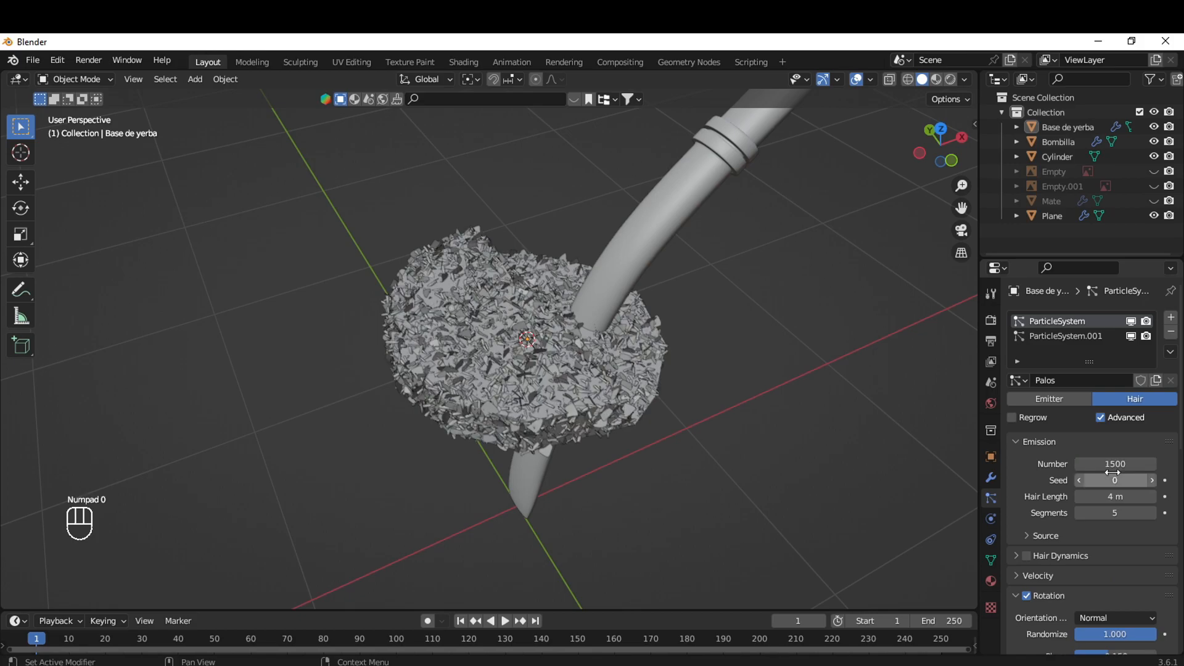
Set the number of Hojas particles to 2500, and raise it further to 3000 for denser coverage
{"action": "left_click", "coordinate": [1097, 336]}
{"action": "left_click", "coordinate": [1115, 463]}
{"action": "type", "text": "2500"}
{"action": "key", "text": "Return"}
{"action": "middle_click_drag", "start_coordinate": [802, 437], "coordinate": [719, 504]}
{"action": "scroll", "coordinate": [712, 450], "scroll_direction": "up", "scroll_amount": 4}
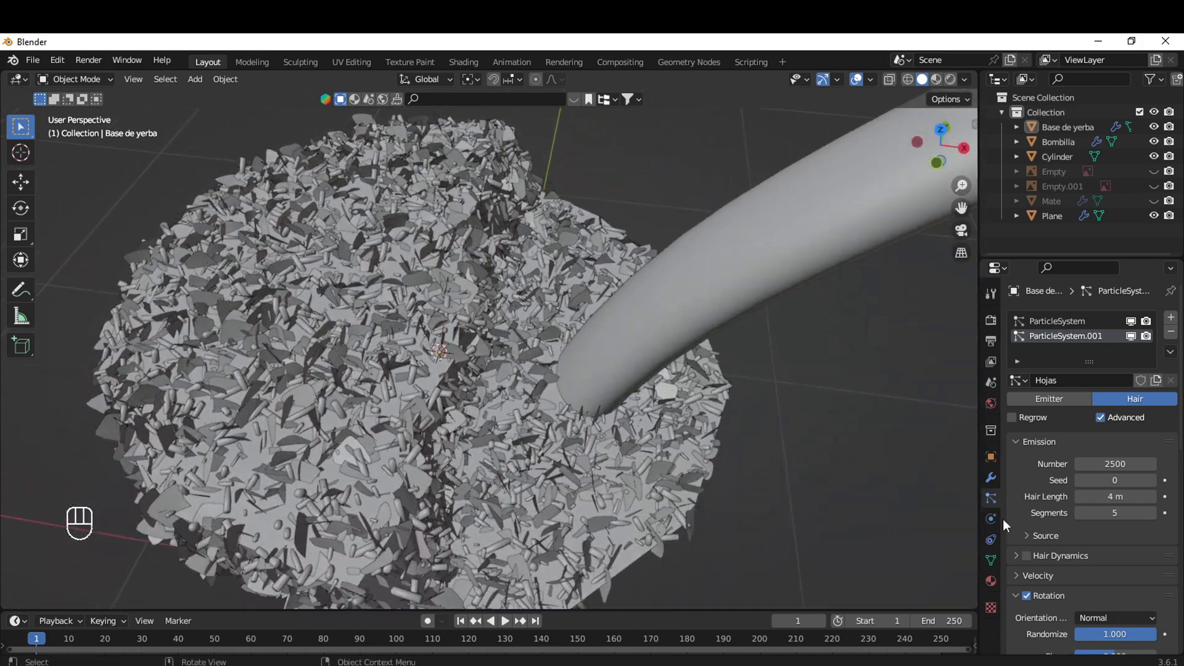
{"action": "left_click", "coordinate": [1106, 464]}
{"action": "type", "text": "3000"}
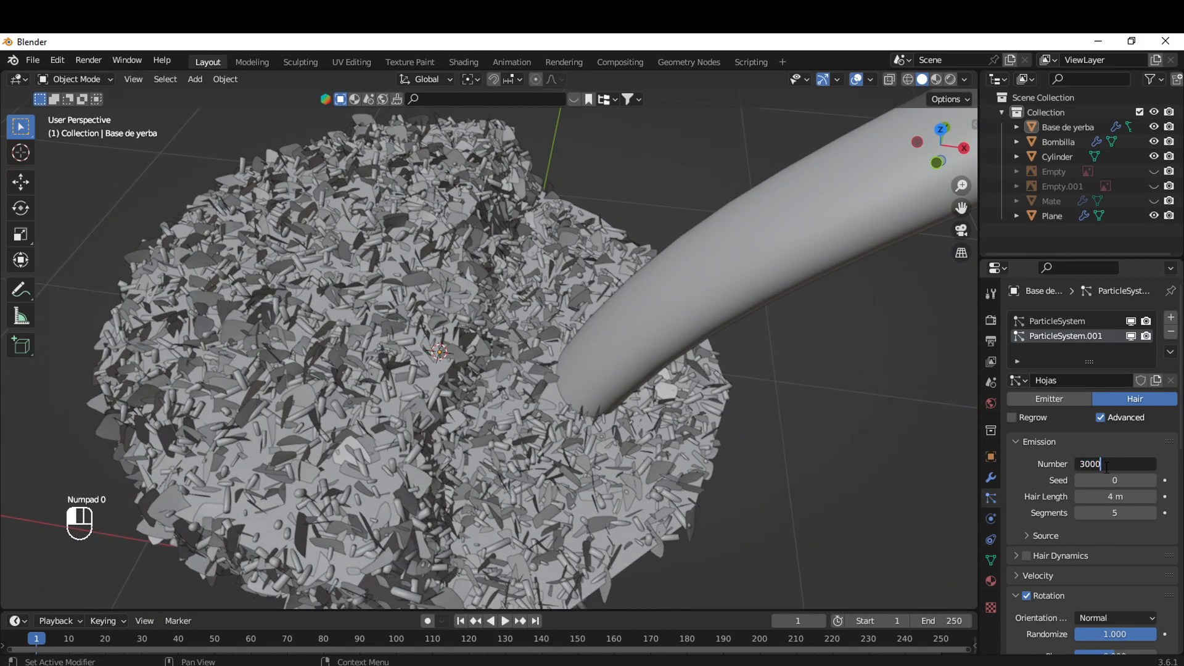
{"action": "key", "text": "Return"}
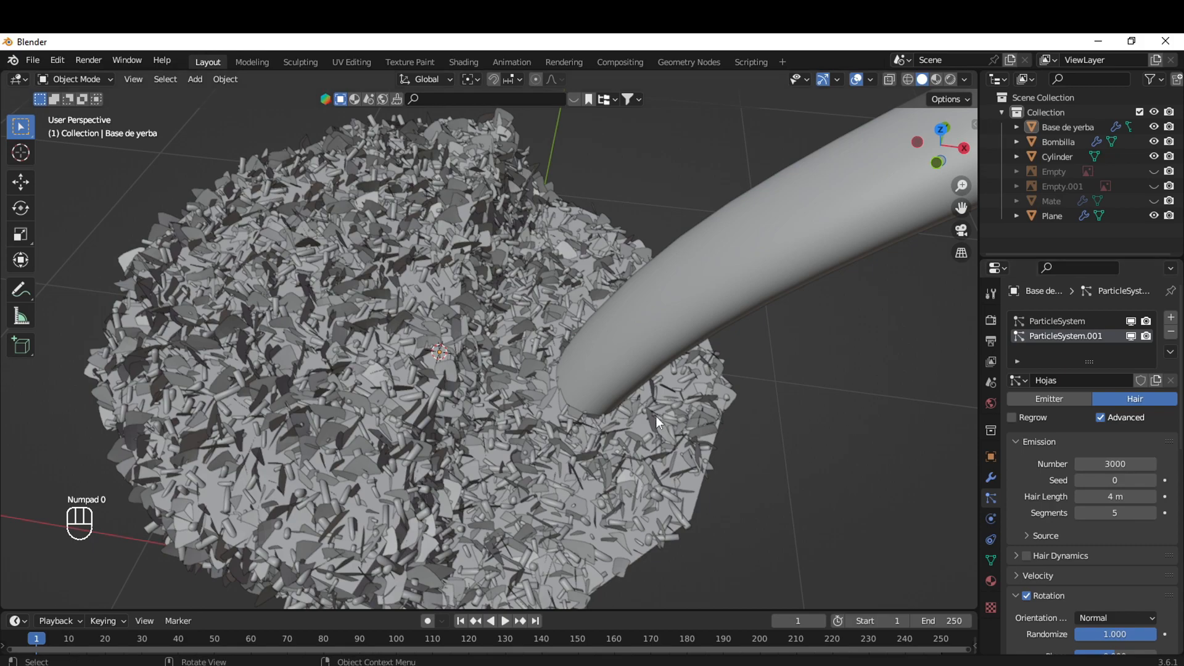
{"action": "scroll", "coordinate": [319, 286], "scroll_direction": "down", "scroll_amount": 8}
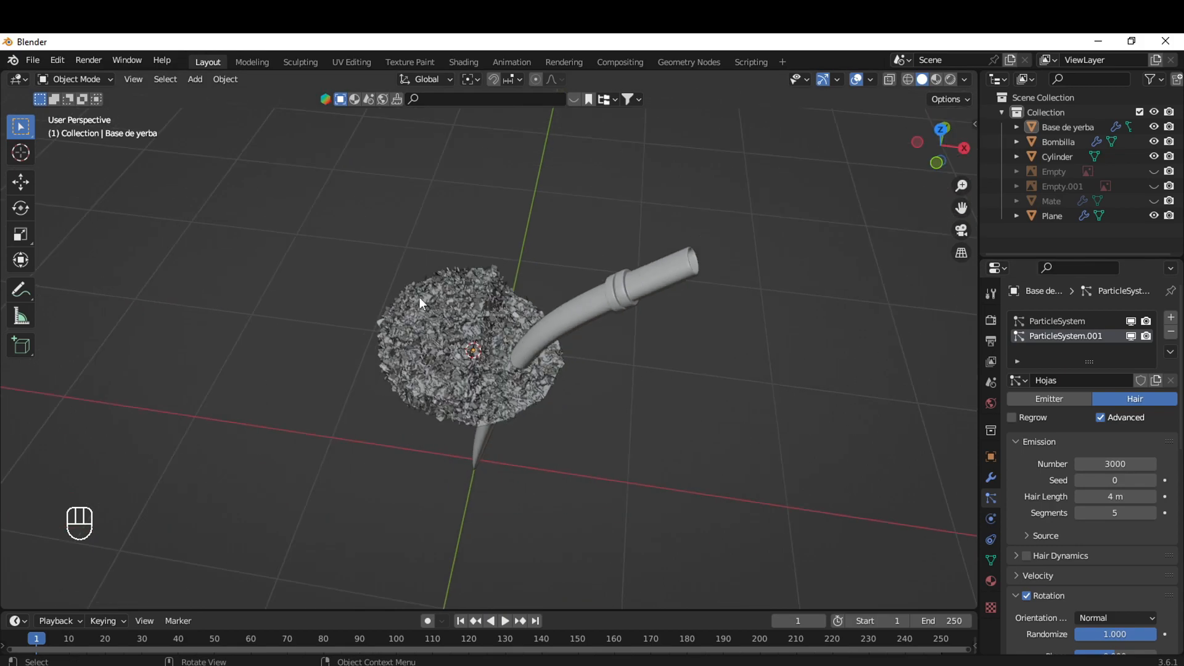
Unhide the Mate object and check how the yerba fits inside the cup
{"action": "middle_click_drag", "start_coordinate": [494, 437], "coordinate": [617, 376]}
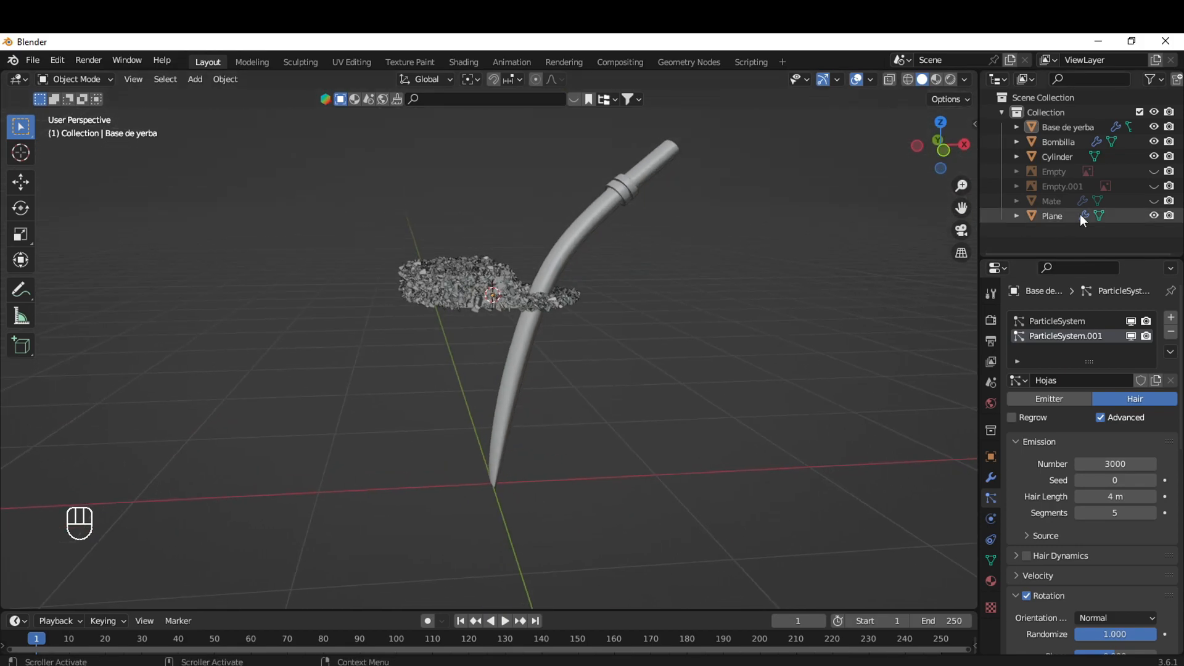
{"action": "left_click", "coordinate": [1149, 201]}
{"action": "middle_click_drag", "start_coordinate": [799, 320], "coordinate": [709, 425]}
{"action": "middle_click_drag", "start_coordinate": [476, 336], "coordinate": [634, 288]}
{"action": "middle_click_drag", "start_coordinate": [746, 413], "coordinate": [612, 378]}
Scale the whole yerba base mesh to 0.944 in X and Y in Edit Mode, keeping its height
{"action": "left_click", "coordinate": [514, 362]}
{"action": "key", "text": "Tab"}
{"action": "key", "text": "a"}
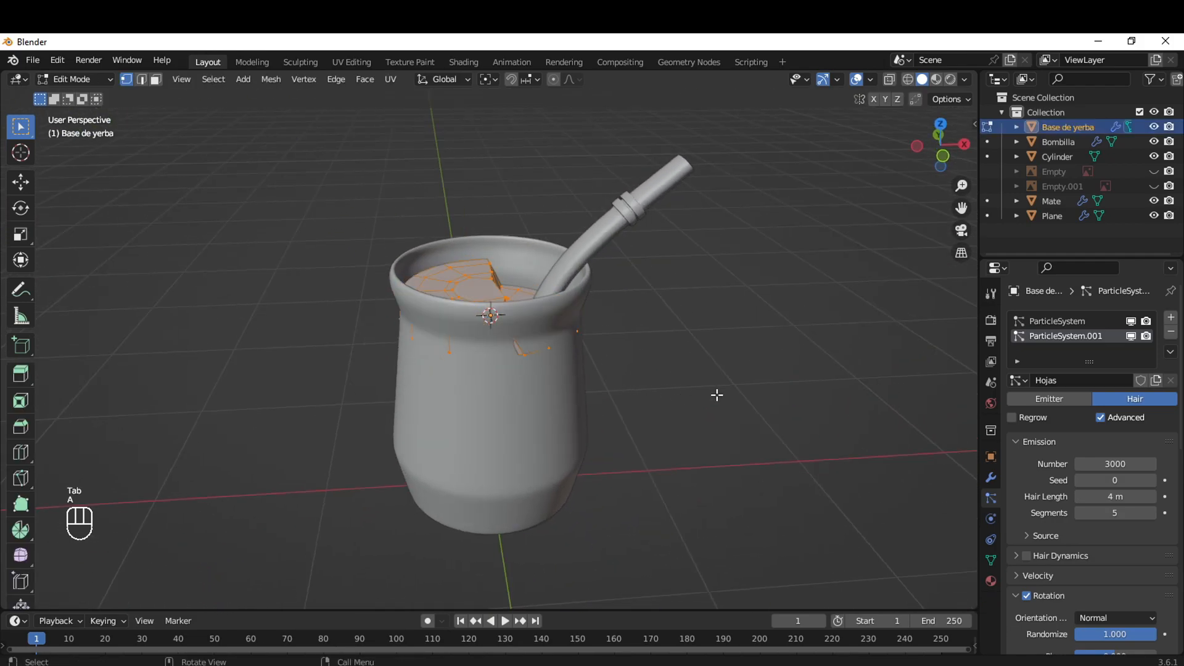
{"action": "key", "text": "s"}
{"action": "key", "text": "shift+z"}
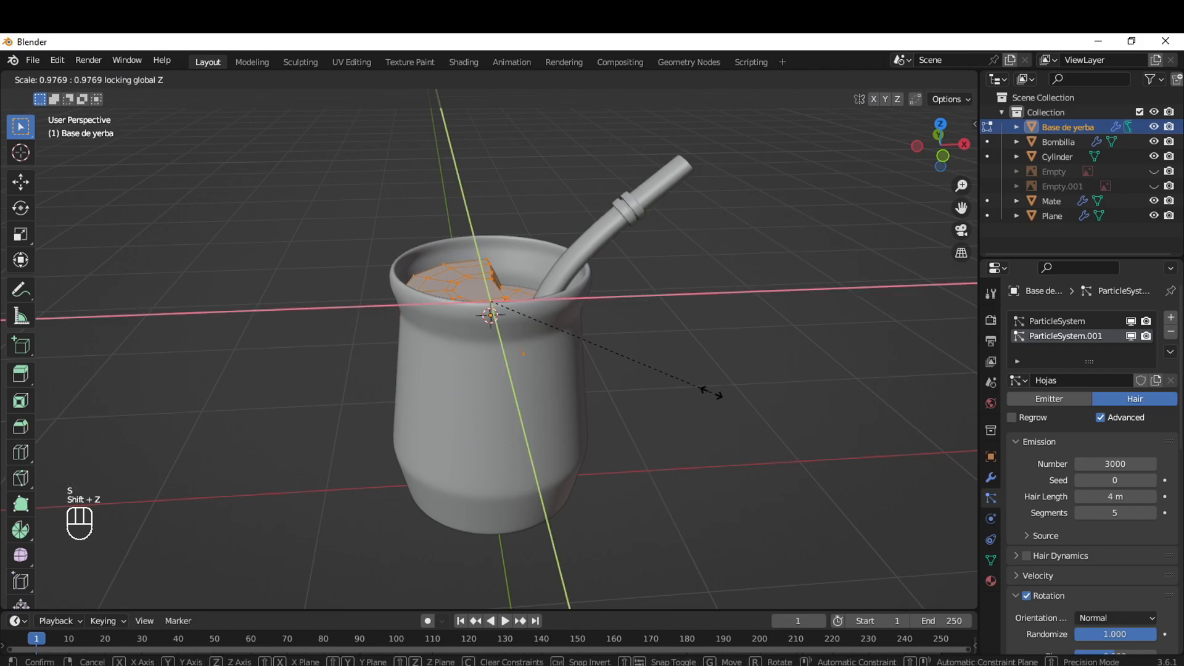
{"action": "left_click", "coordinate": [703, 391]}
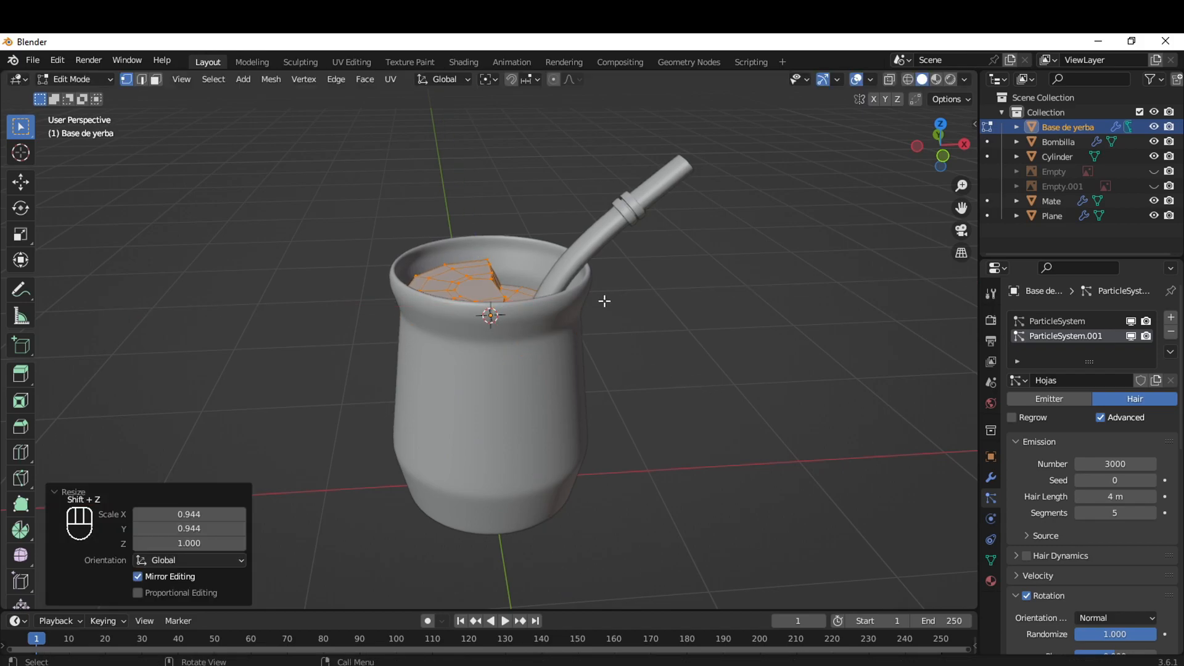
{"action": "key", "text": "Tab"}
{"action": "key", "text": "a"}
{"action": "key", "text": "a"}
Shrink the yerba base mesh slightly more in X and Y with Z locked, and check its fit within the cup wall
{"action": "middle_click_drag", "start_coordinate": [612, 439], "coordinate": [949, 418]}
{"action": "key", "text": "Tab"}
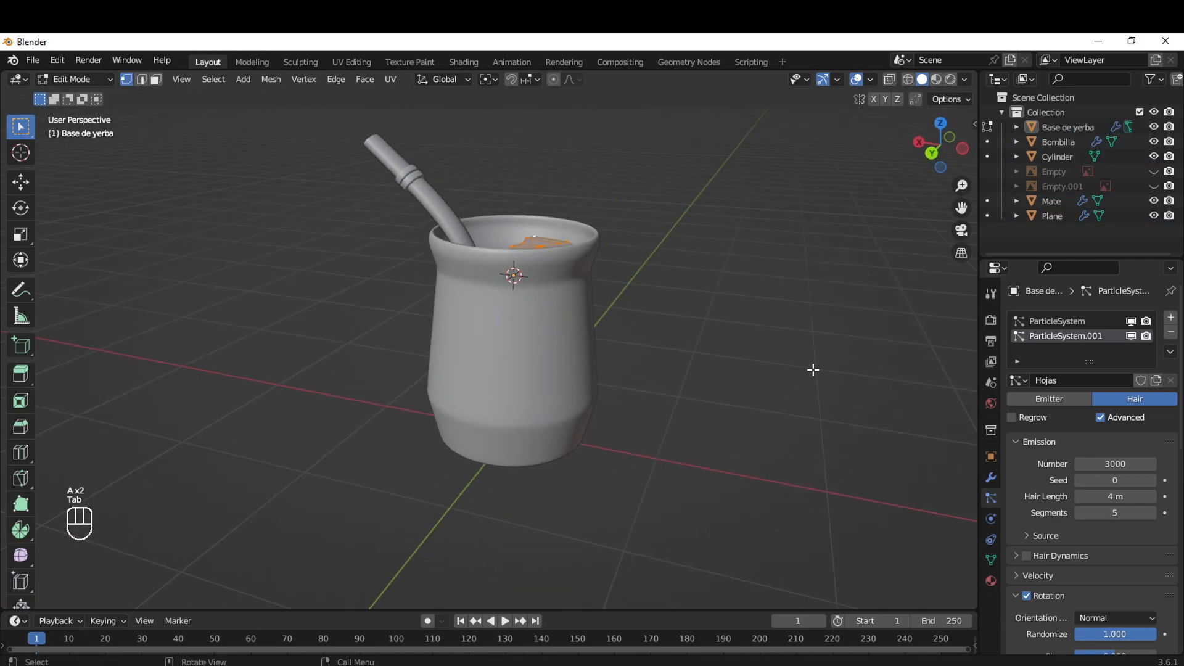
{"action": "key", "text": "s"}
{"action": "key", "text": "shift+z"}
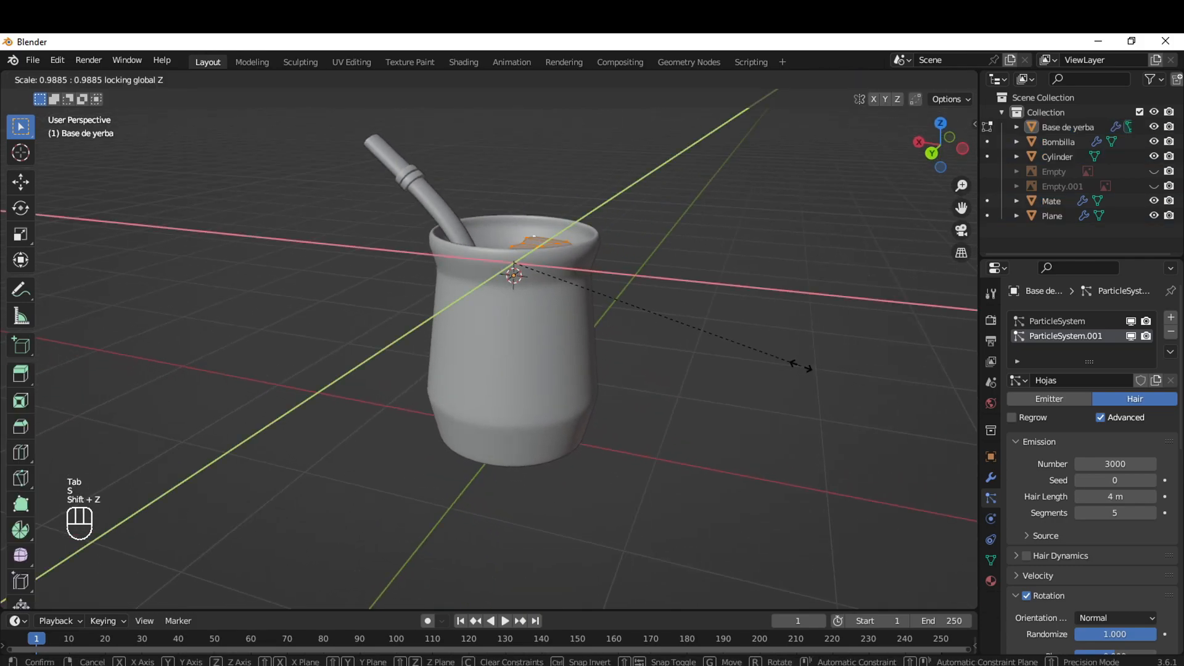
{"action": "key", "text": "Tab"}
{"action": "middle_click_drag", "start_coordinate": [505, 292], "coordinate": [572, 343]}
{"action": "scroll", "coordinate": [584, 350], "scroll_direction": "up", "scroll_amount": 4}
{"action": "middle_click_drag", "start_coordinate": [490, 387], "coordinate": [571, 378]}
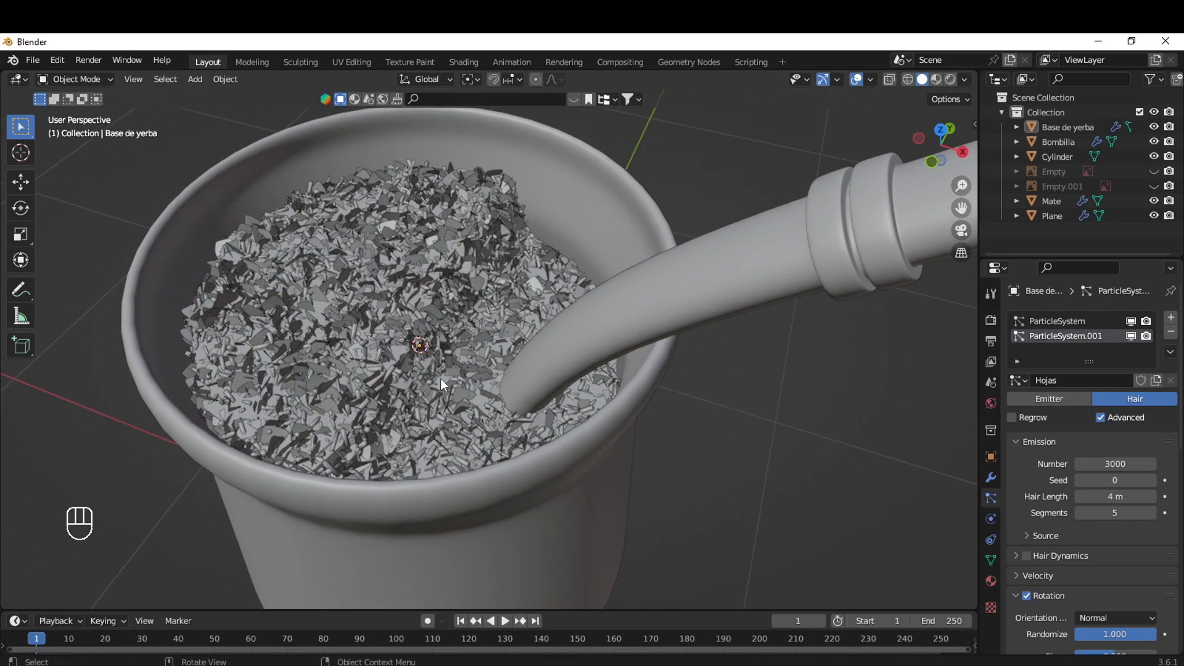
Select the Mate cup and add two empty material slots to it
{"action": "scroll", "coordinate": [562, 494], "scroll_direction": "down", "scroll_amount": 2}
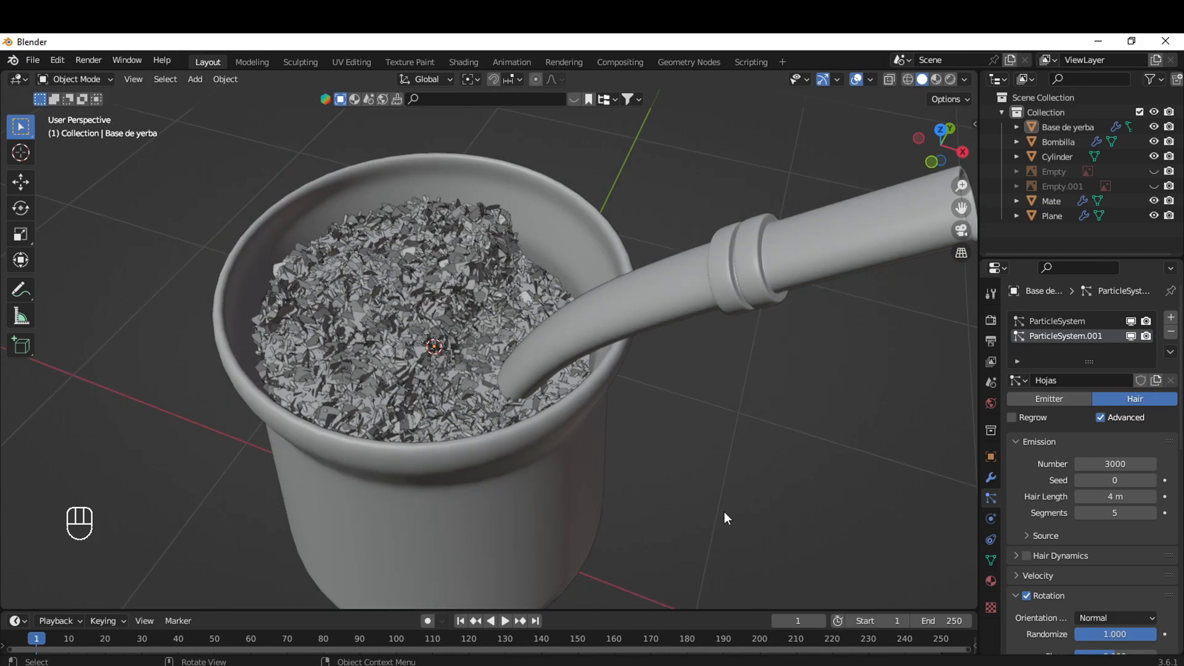
{"action": "scroll", "coordinate": [724, 512], "scroll_direction": "down", "scroll_amount": 5}
{"action": "middle_click_drag", "start_coordinate": [624, 504], "coordinate": [655, 472]}
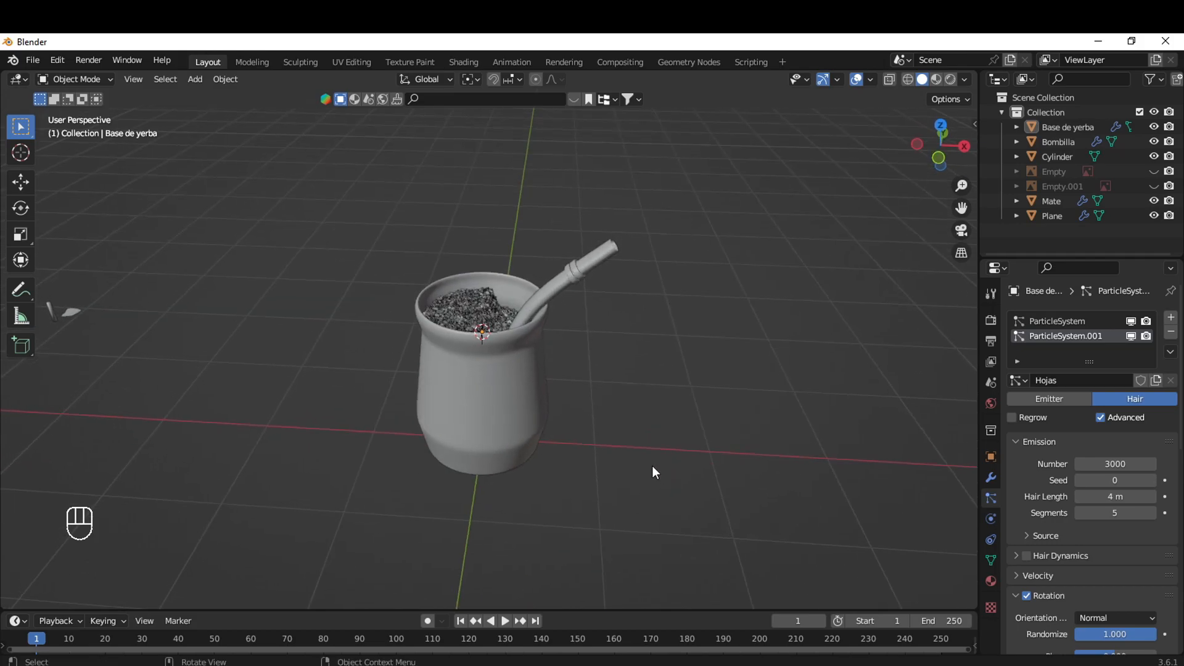
{"action": "left_click", "coordinate": [500, 398]}
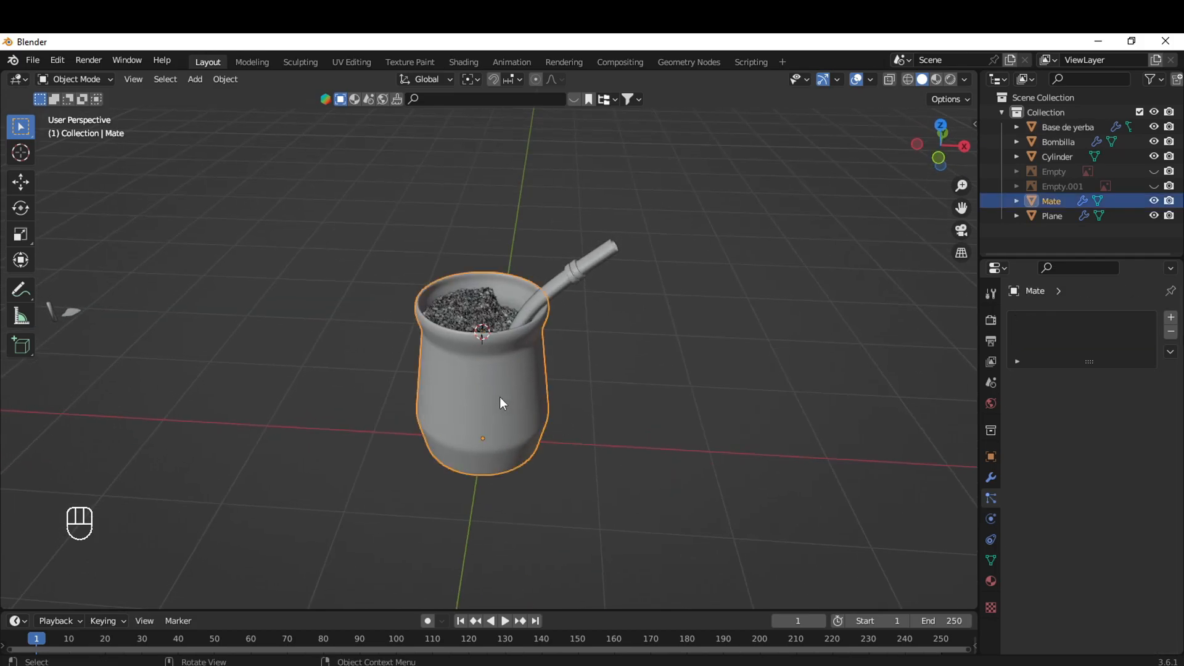
{"action": "left_click", "coordinate": [991, 582]}
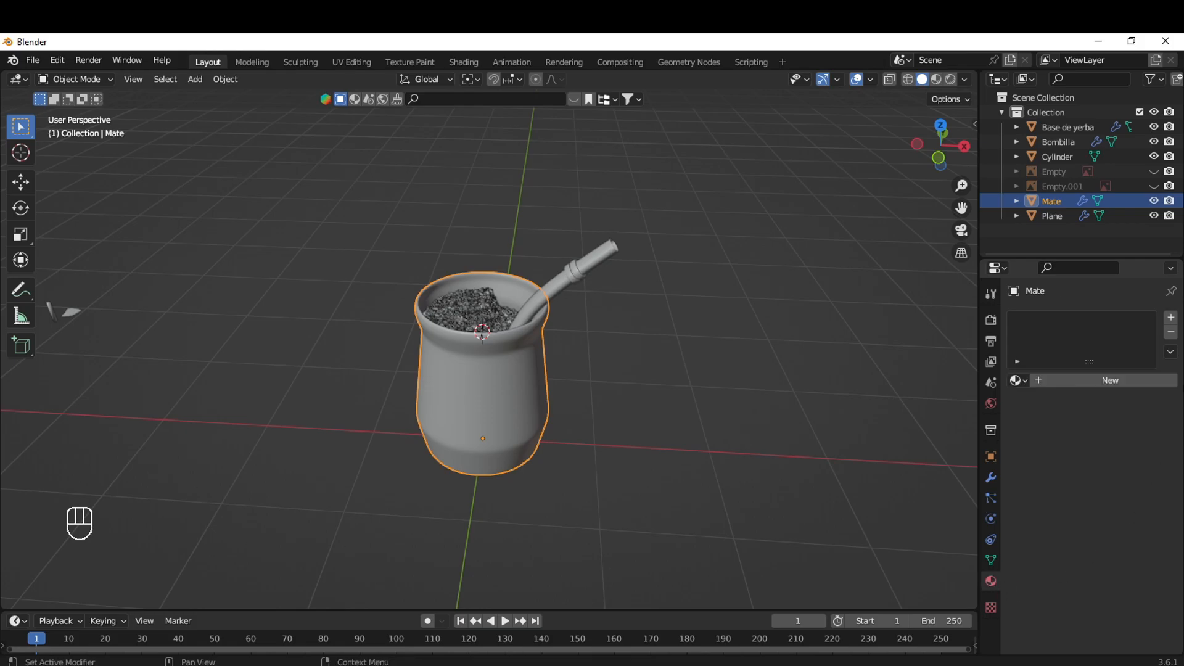
{"action": "left_click", "coordinate": [1170, 320]}
{"action": "scroll", "coordinate": [727, 393], "scroll_direction": "up", "scroll_amount": 4}
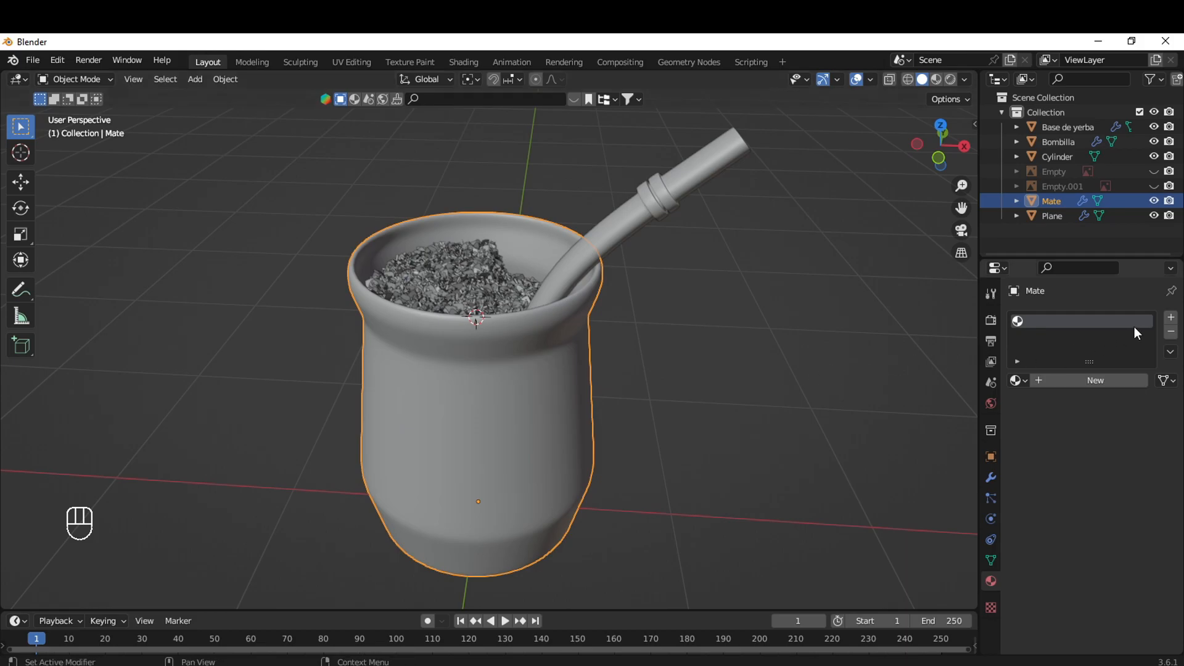
{"action": "left_click", "coordinate": [1170, 317]}
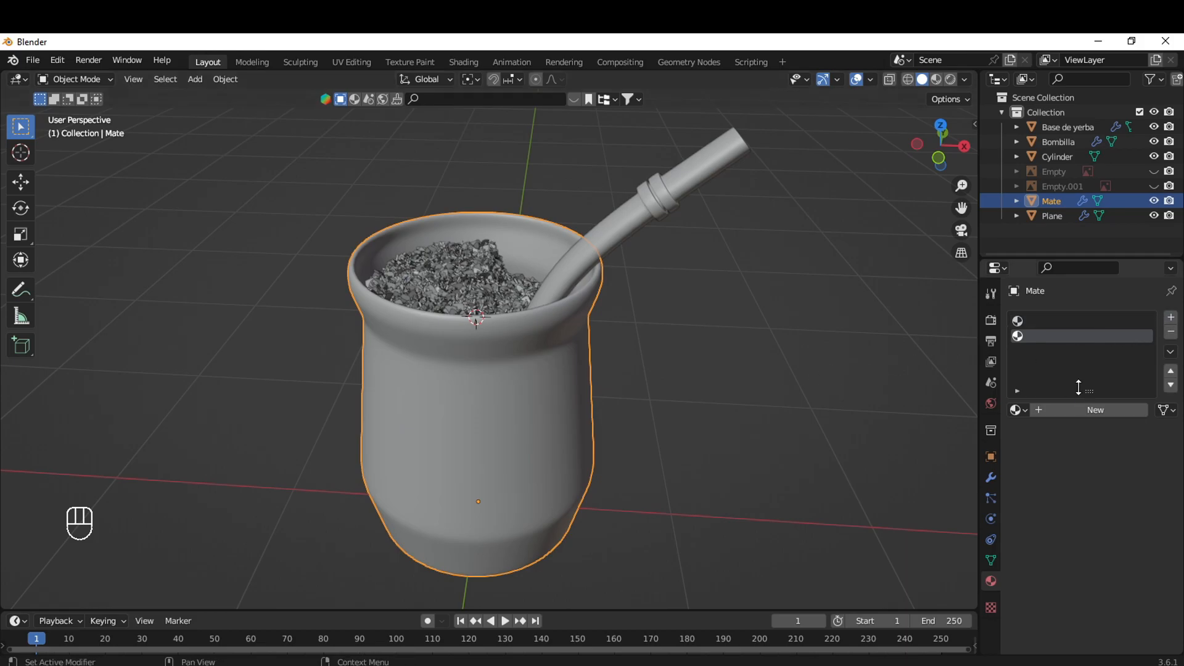
Create a new material in the Mate's first slot and name it Plastico
{"action": "left_click", "coordinate": [1068, 319]}
{"action": "left_click", "coordinate": [1075, 411]}
{"action": "double_click", "coordinate": [1079, 322]}
{"action": "type", "text": "Plastico"}
{"action": "key", "text": "Return"}
Create a new material in the Mate's second slot and name it Metal
{"action": "left_click", "coordinate": [1047, 334]}
{"action": "left_click", "coordinate": [1085, 411]}
{"action": "double_click", "coordinate": [1074, 336]}
{"action": "type", "text": "Metal"}
{"action": "key", "text": "Return"}
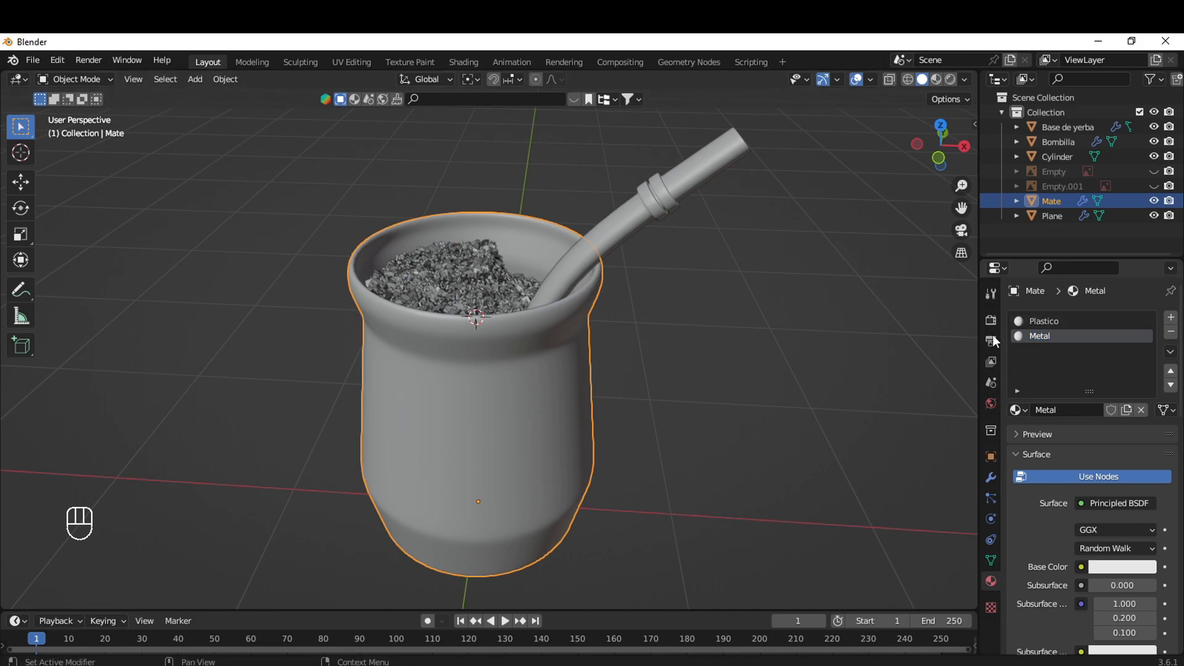
Assign the existing Metal material to the Bombilla straw
{"action": "left_click", "coordinate": [706, 152]}
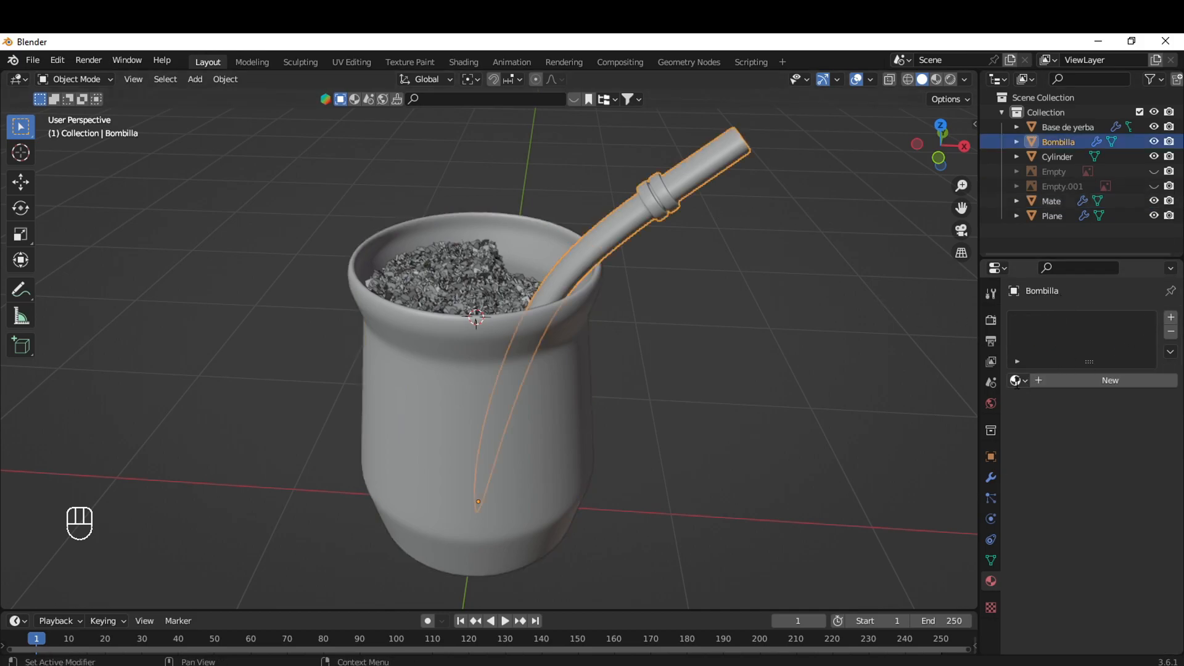
{"action": "left_click", "coordinate": [1018, 380]}
{"action": "left_click", "coordinate": [889, 416]}
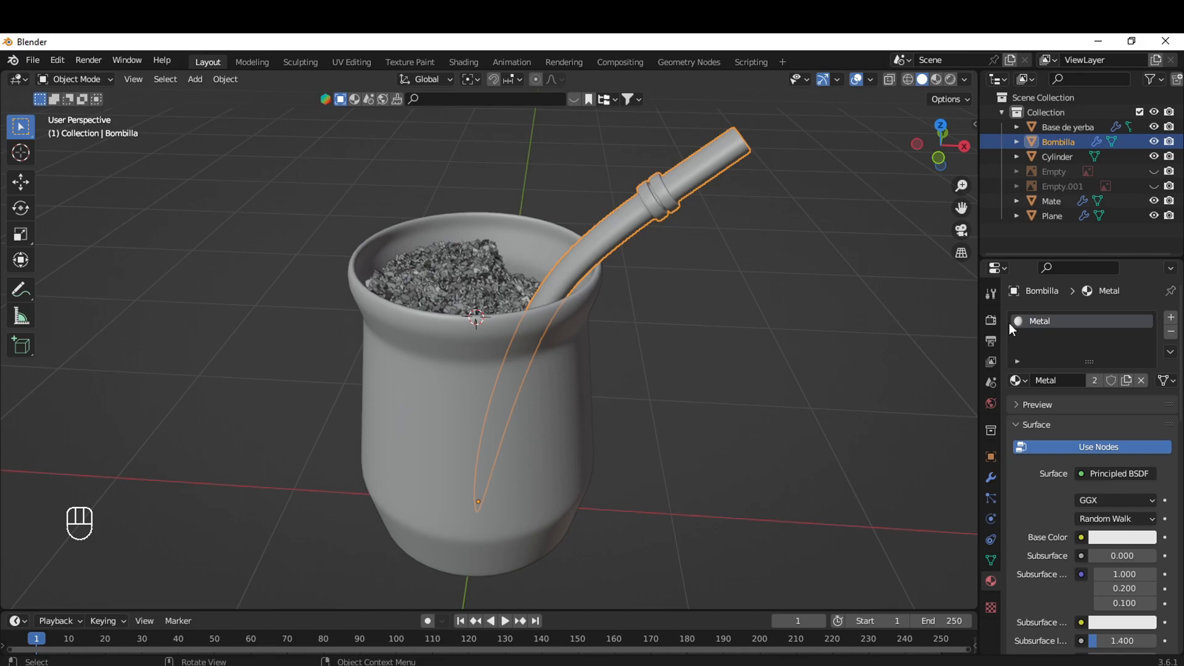
Add a second material slot to the Bombilla straw with a new material named Metal dorado
{"action": "left_click", "coordinate": [1171, 316]}
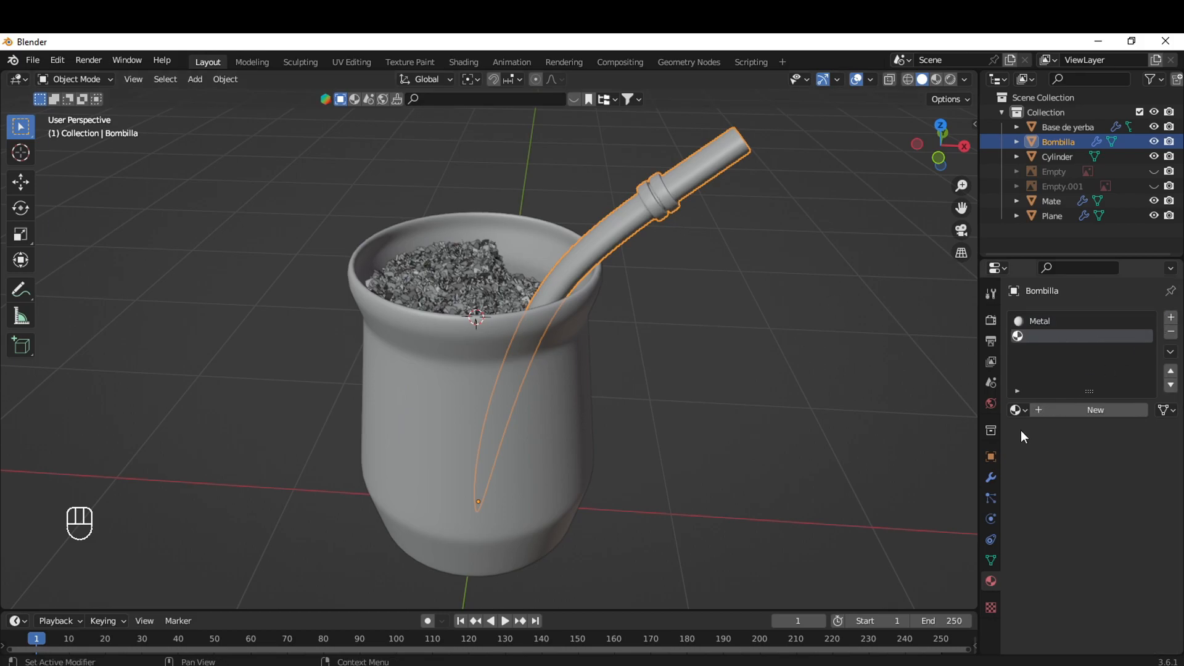
{"action": "left_click", "coordinate": [1080, 406]}
{"action": "double_click", "coordinate": [1075, 337]}
{"action": "type", "text": "Metal dorado"}
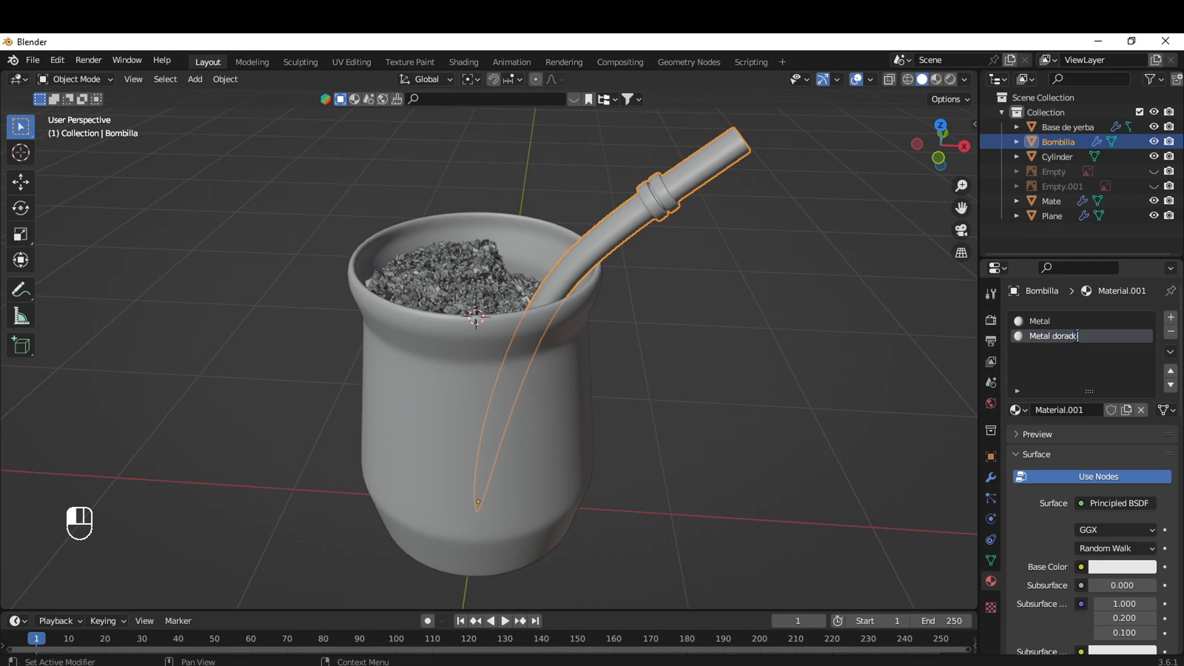
{"action": "key", "text": "Return"}
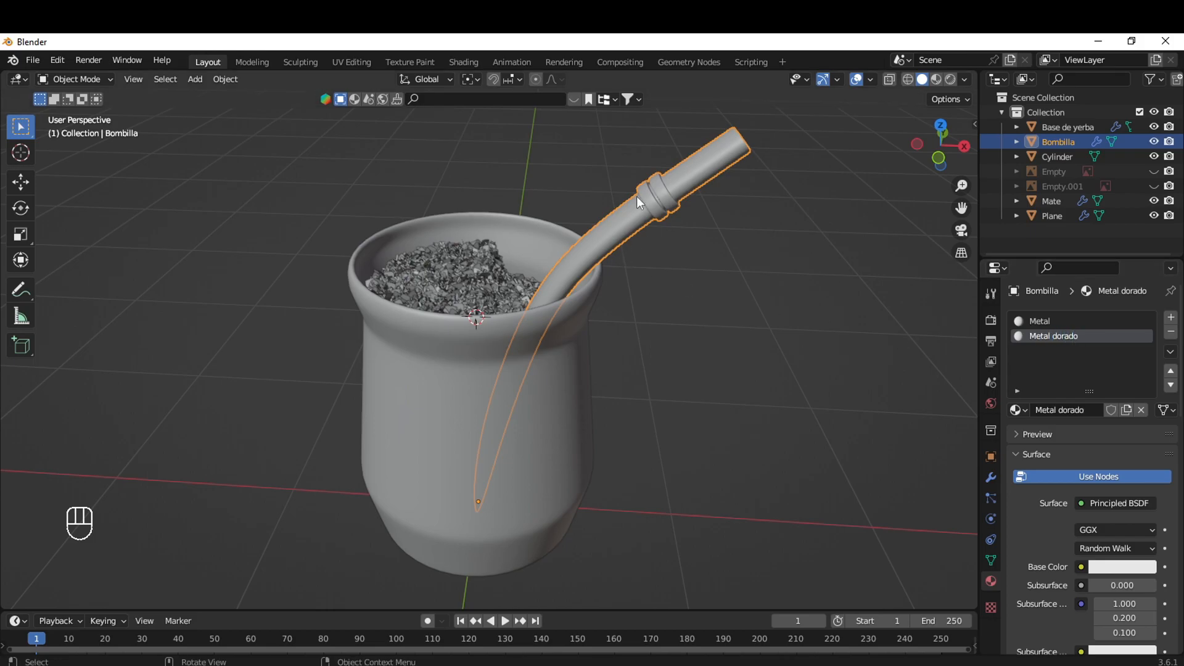
Select the small stick cylinder beside the cup and give it a new material named Yerba
{"action": "scroll", "coordinate": [567, 271], "scroll_direction": "down", "scroll_amount": 6}
{"action": "middle_click_drag", "start_coordinate": [459, 395], "coordinate": [521, 393], "text": "shift"}
{"action": "scroll", "coordinate": [520, 393], "scroll_direction": "up", "scroll_amount": 2}
{"action": "left_click", "coordinate": [304, 286]}
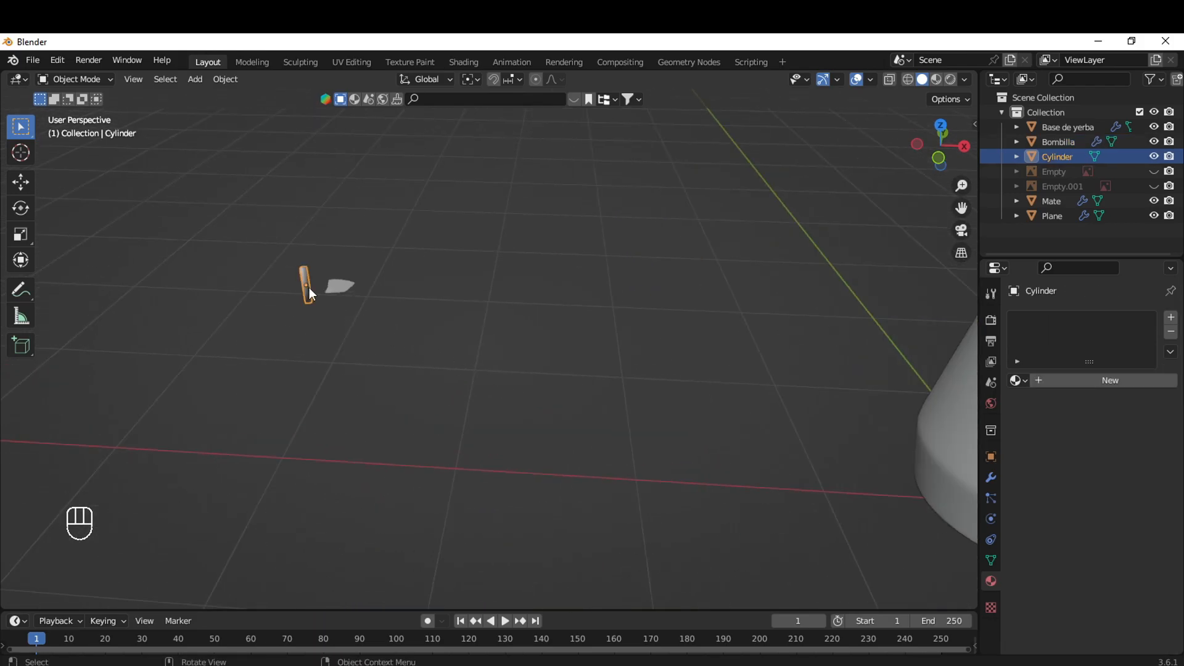
{"action": "scroll", "coordinate": [690, 429], "scroll_direction": "down", "scroll_amount": 2}
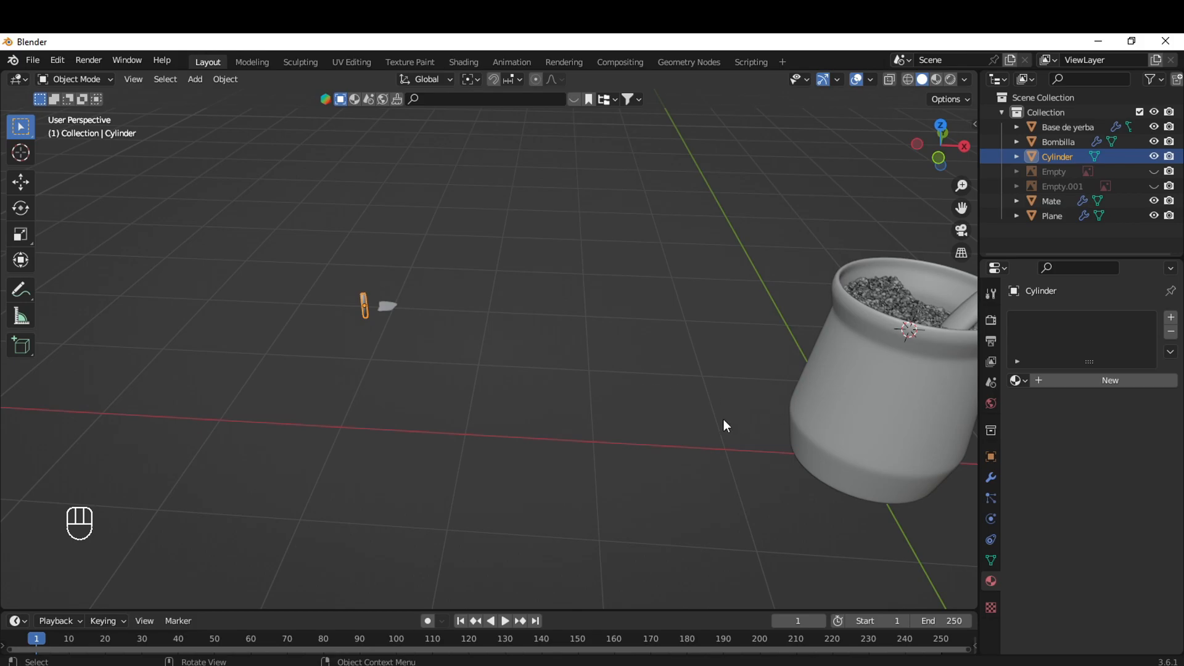
{"action": "middle_click_drag", "start_coordinate": [724, 419], "coordinate": [518, 407], "text": "shift"}
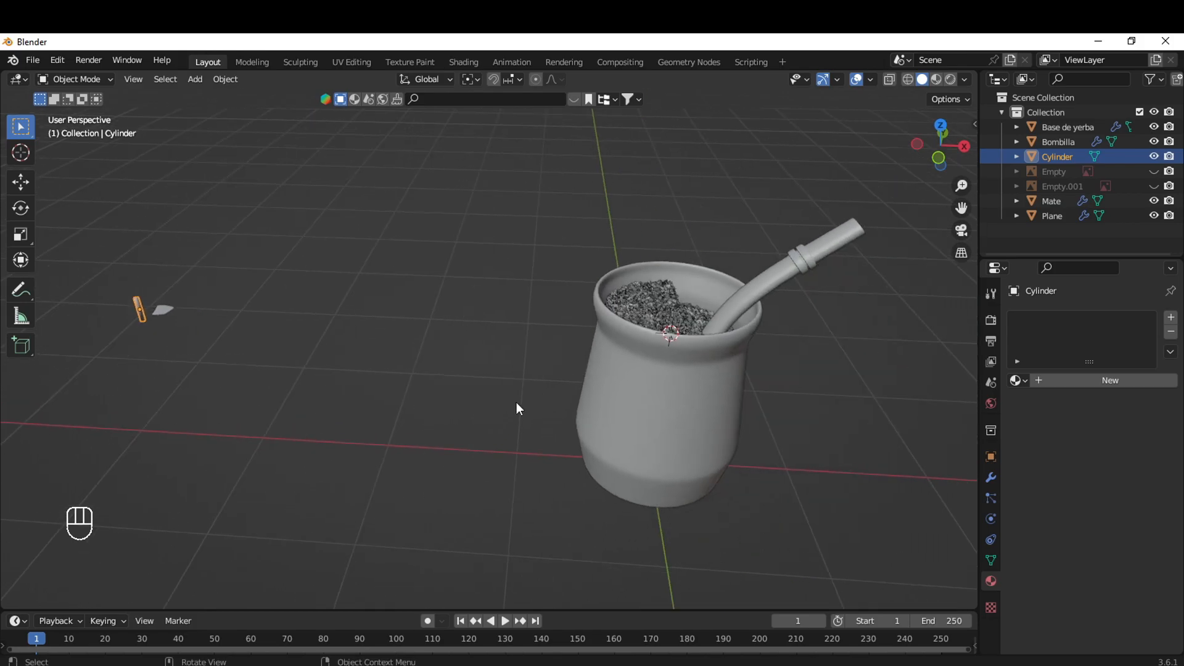
{"action": "left_click", "coordinate": [685, 318]}
{"action": "scroll", "coordinate": [704, 345], "scroll_direction": "up", "scroll_amount": 3}
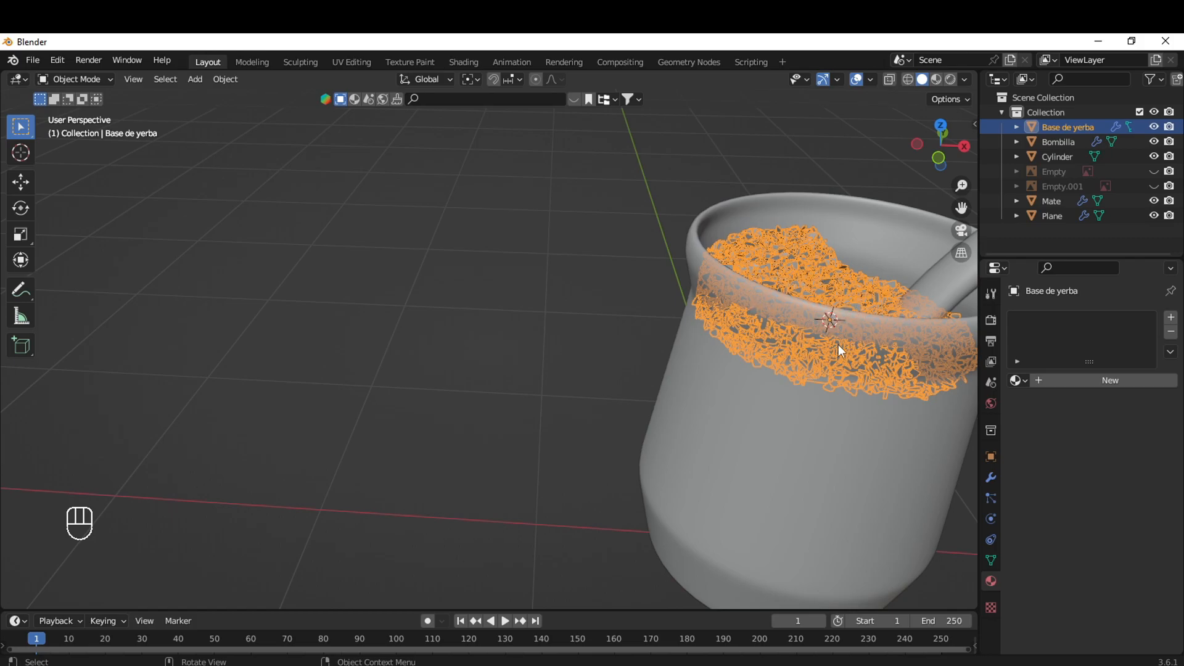
{"action": "scroll", "coordinate": [838, 344], "scroll_direction": "down", "scroll_amount": 4}
{"action": "left_click", "coordinate": [140, 309]}
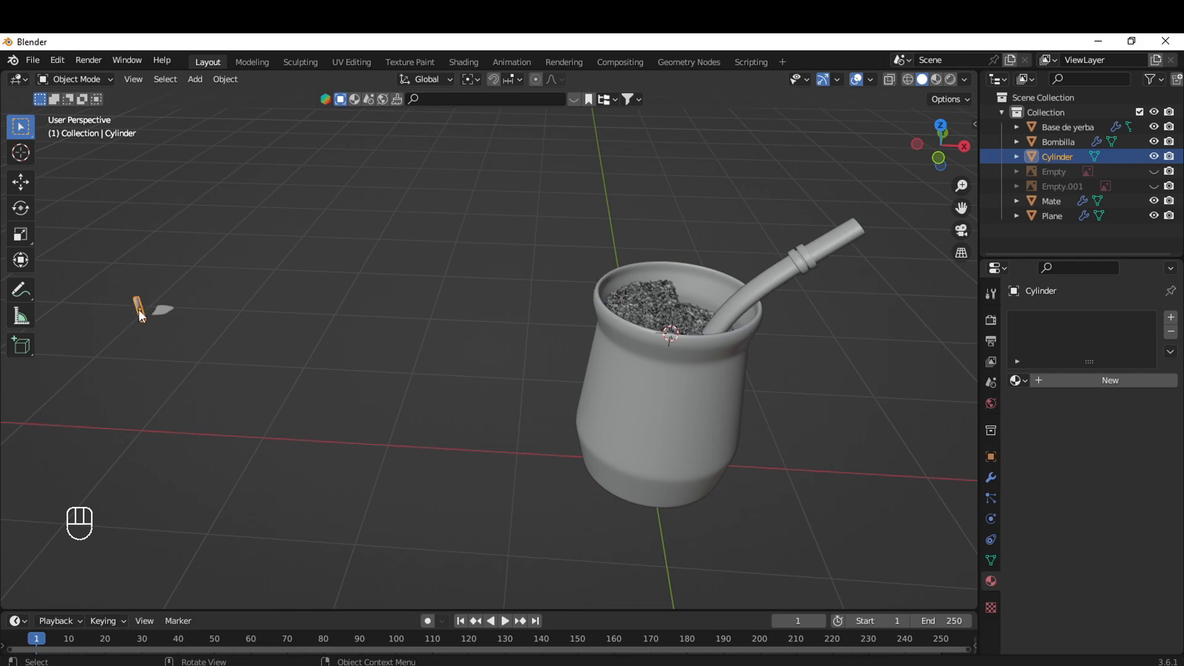
{"action": "left_click", "coordinate": [1171, 317]}
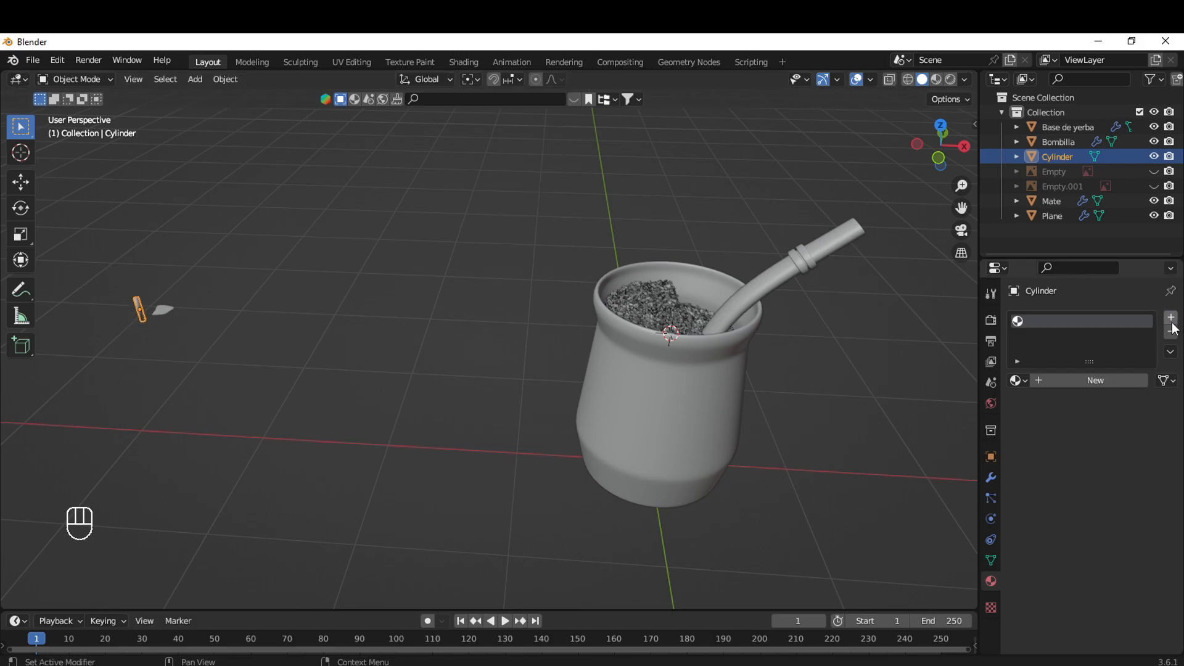
{"action": "left_click", "coordinate": [1087, 375]}
{"action": "double_click", "coordinate": [1086, 321]}
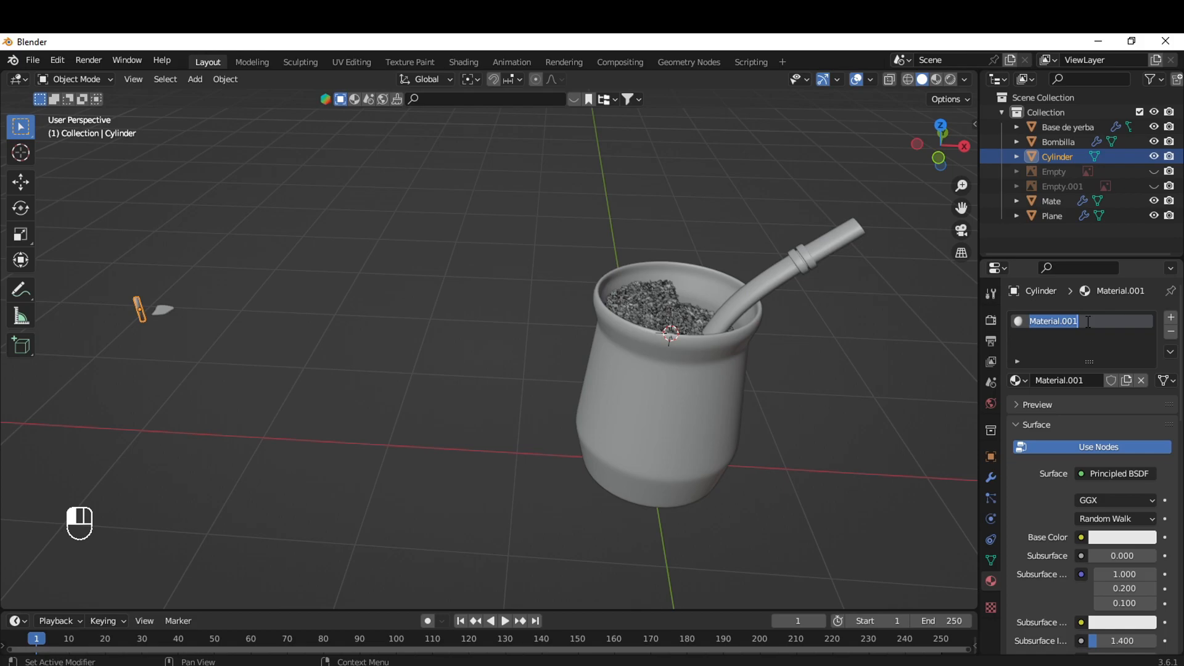
{"action": "type", "text": "Yerba"}
{"action": "key", "text": "Return"}
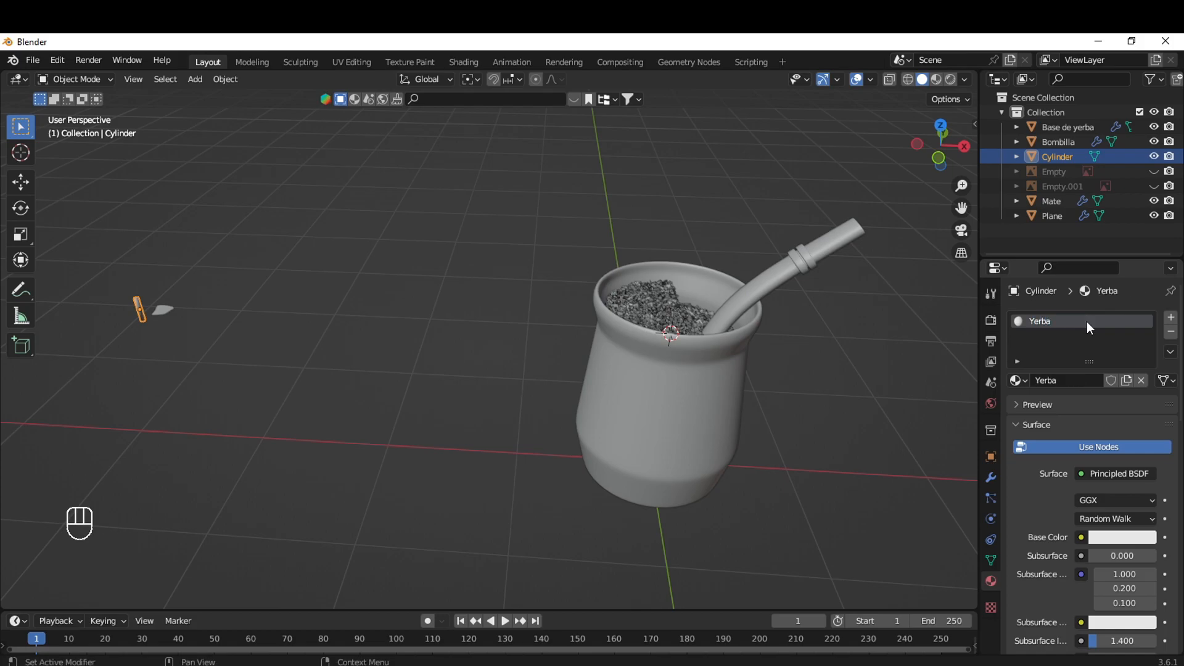
Assign the existing Yerba material to the leaf plane and to the Base de yerba inside the cup
{"action": "left_click", "coordinate": [160, 310]}
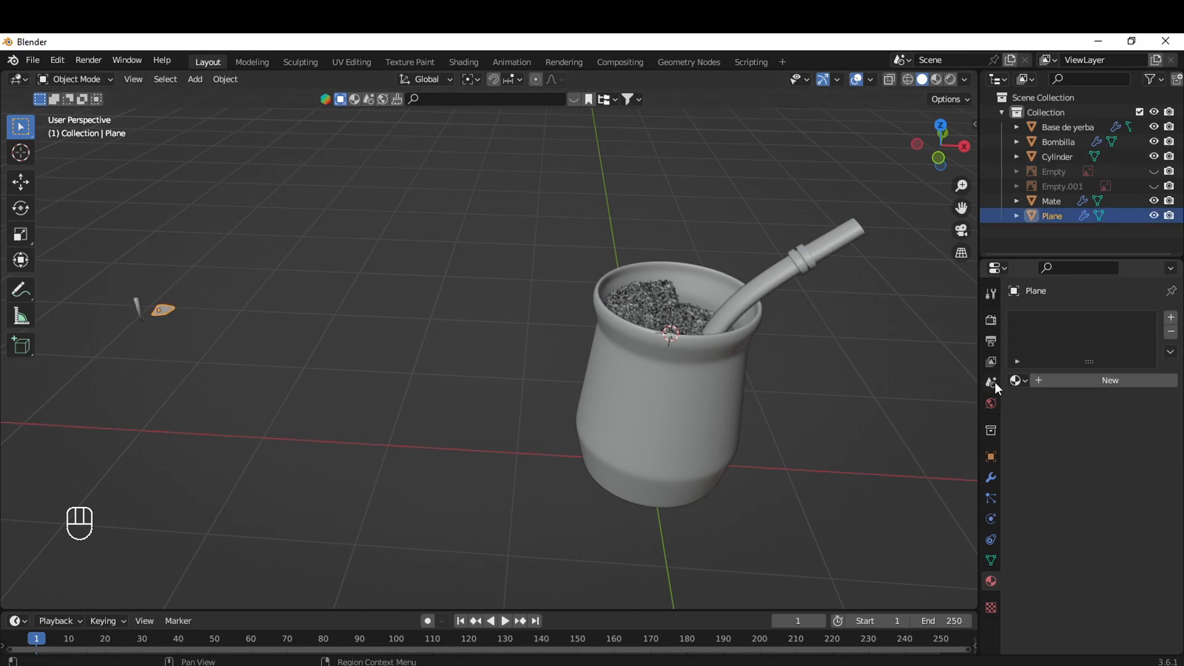
{"action": "left_click", "coordinate": [1017, 380]}
{"action": "left_click", "coordinate": [894, 458]}
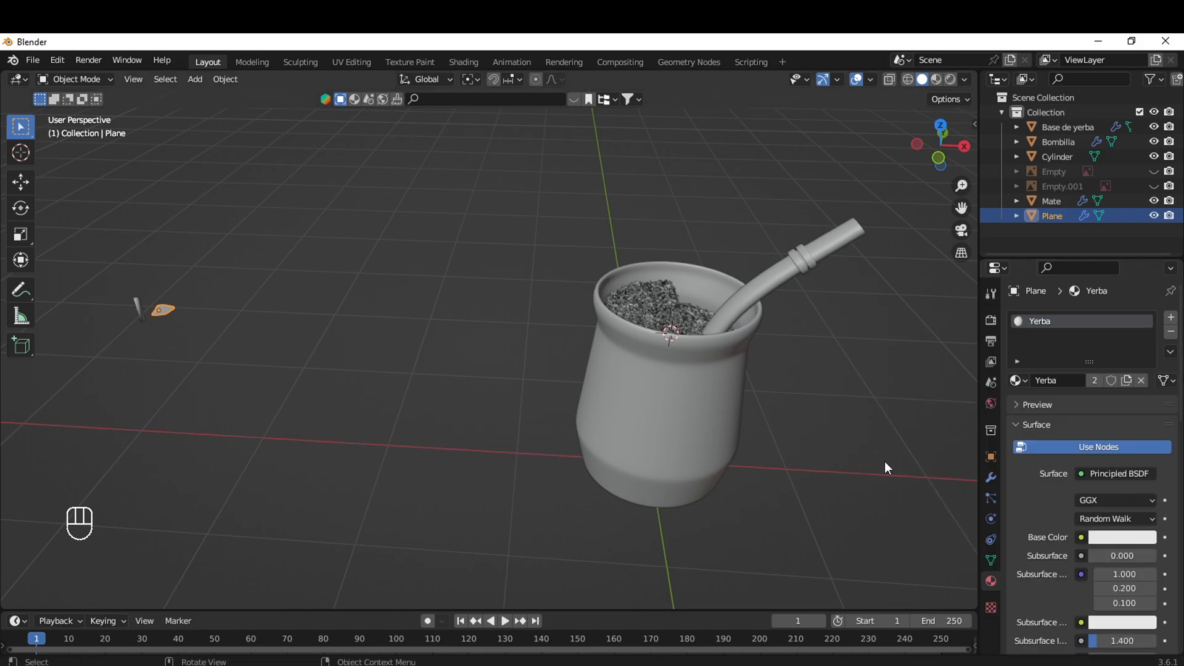
{"action": "left_click", "coordinate": [665, 313]}
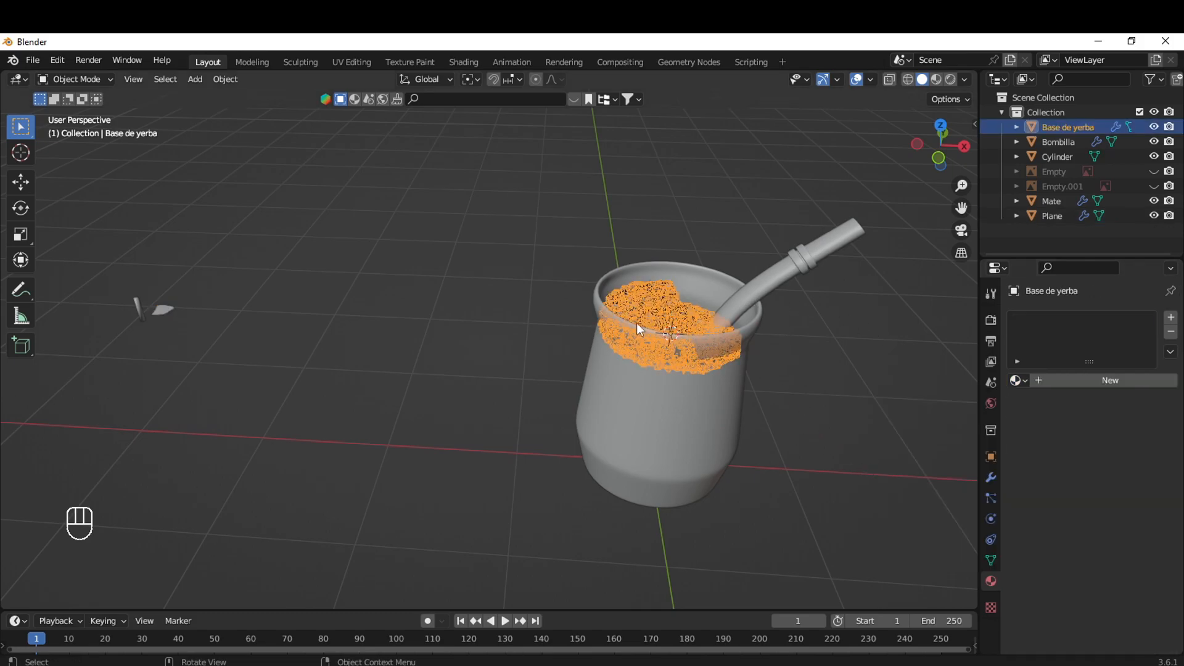
{"action": "left_click", "coordinate": [1017, 383]}
{"action": "left_click", "coordinate": [873, 457]}
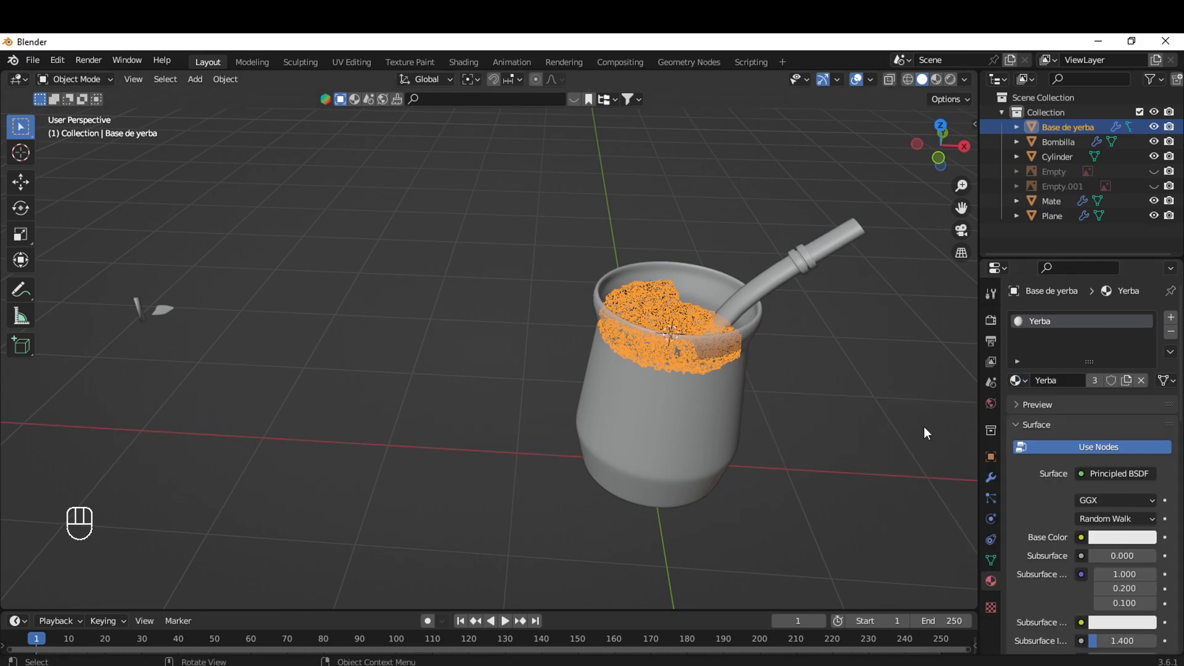
{"action": "left_click", "coordinate": [878, 382]}
Set the scene's render engine to Cycles and its device to GPU Compute
{"action": "scroll", "coordinate": [875, 402], "scroll_direction": "up", "scroll_amount": 4}
{"action": "middle_click_drag", "start_coordinate": [870, 404], "coordinate": [730, 398], "text": "shift"}
{"action": "scroll", "coordinate": [730, 398], "scroll_direction": "down", "scroll_amount": 5}
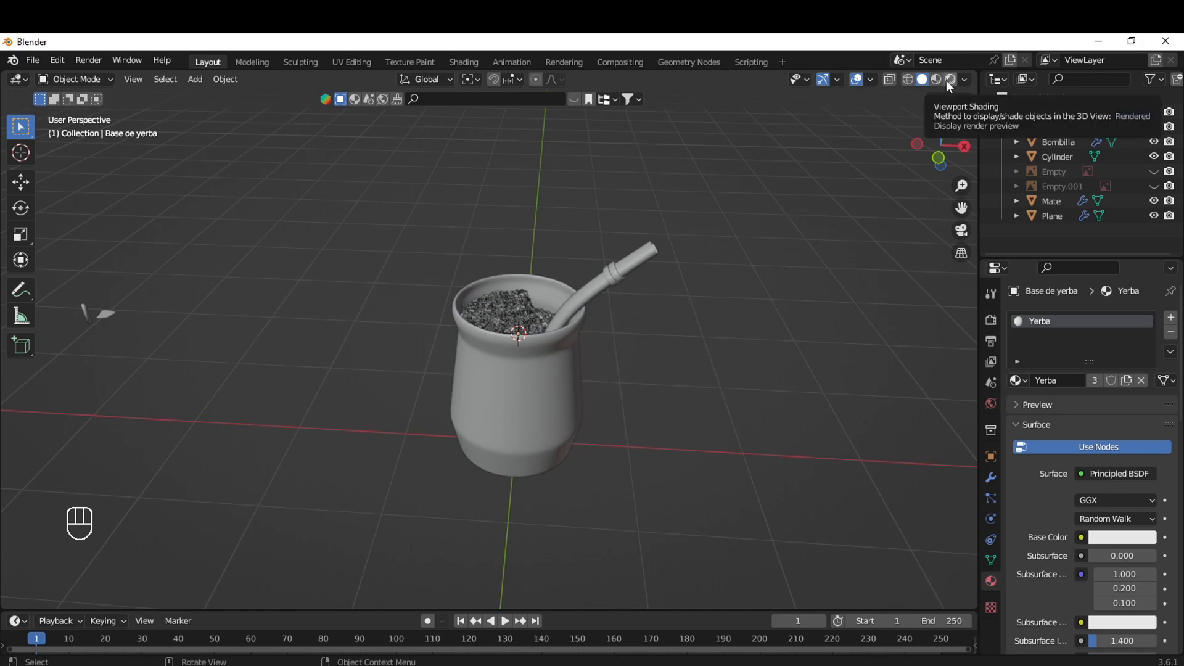
{"action": "left_click", "coordinate": [991, 322]}
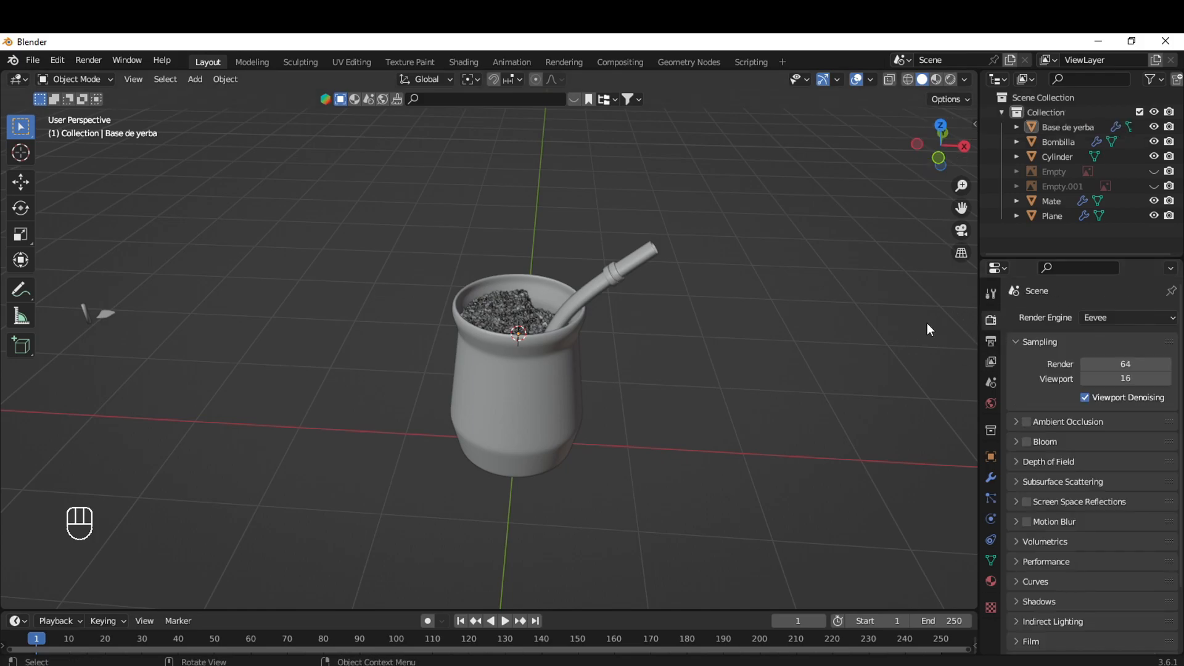
{"action": "left_click", "coordinate": [1105, 318]}
{"action": "left_click", "coordinate": [1131, 322]}
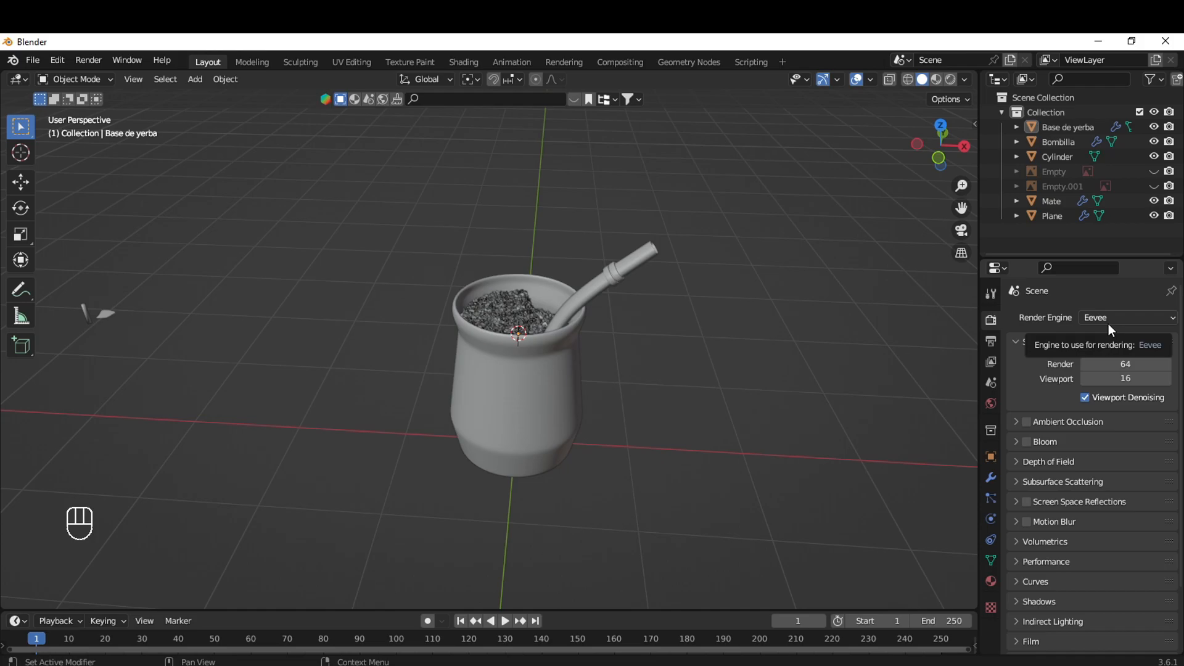
{"action": "left_click", "coordinate": [1108, 320]}
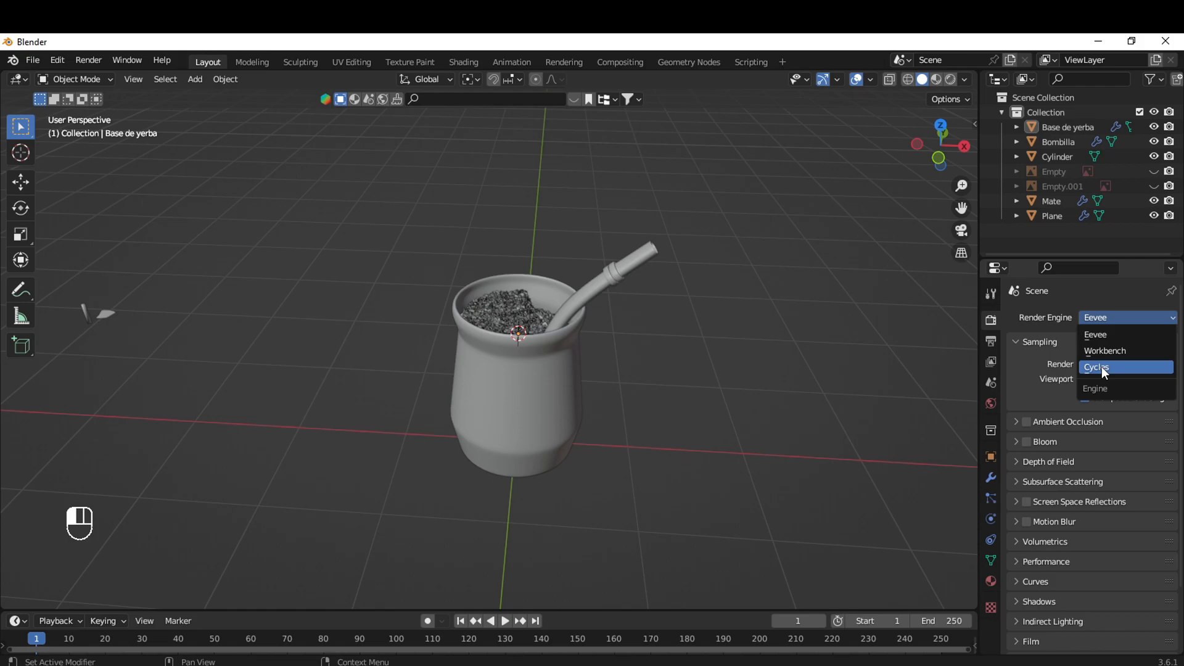
{"action": "left_click", "coordinate": [1108, 318]}
{"action": "left_click", "coordinate": [1108, 318]}
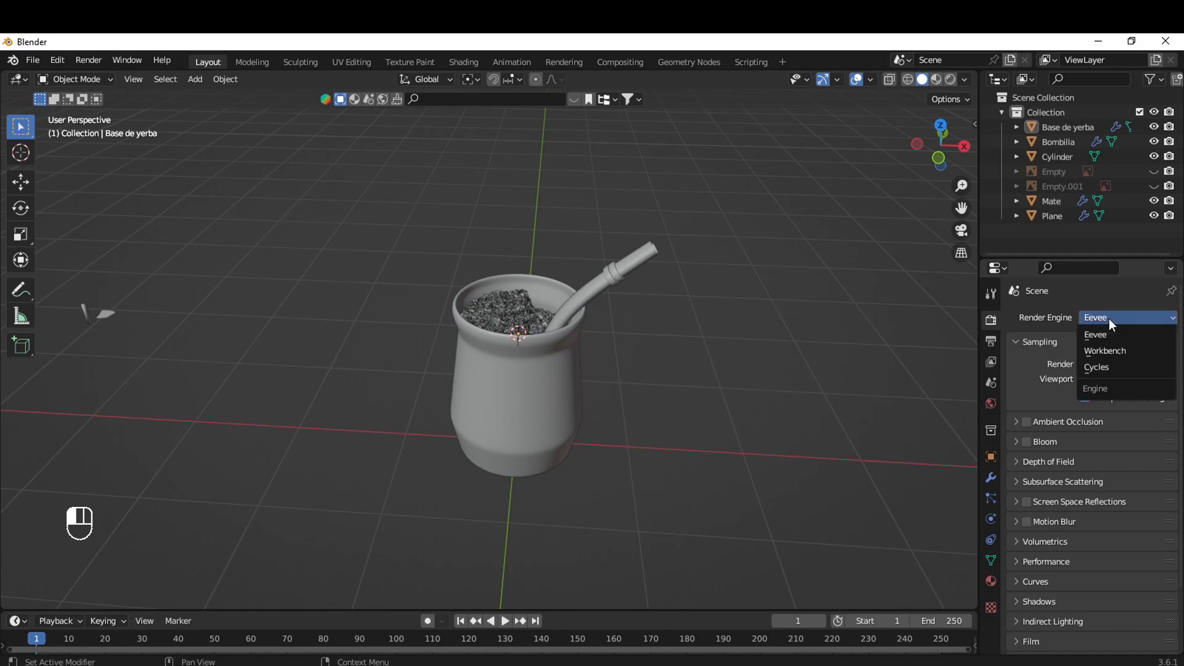
{"action": "left_click", "coordinate": [1110, 366]}
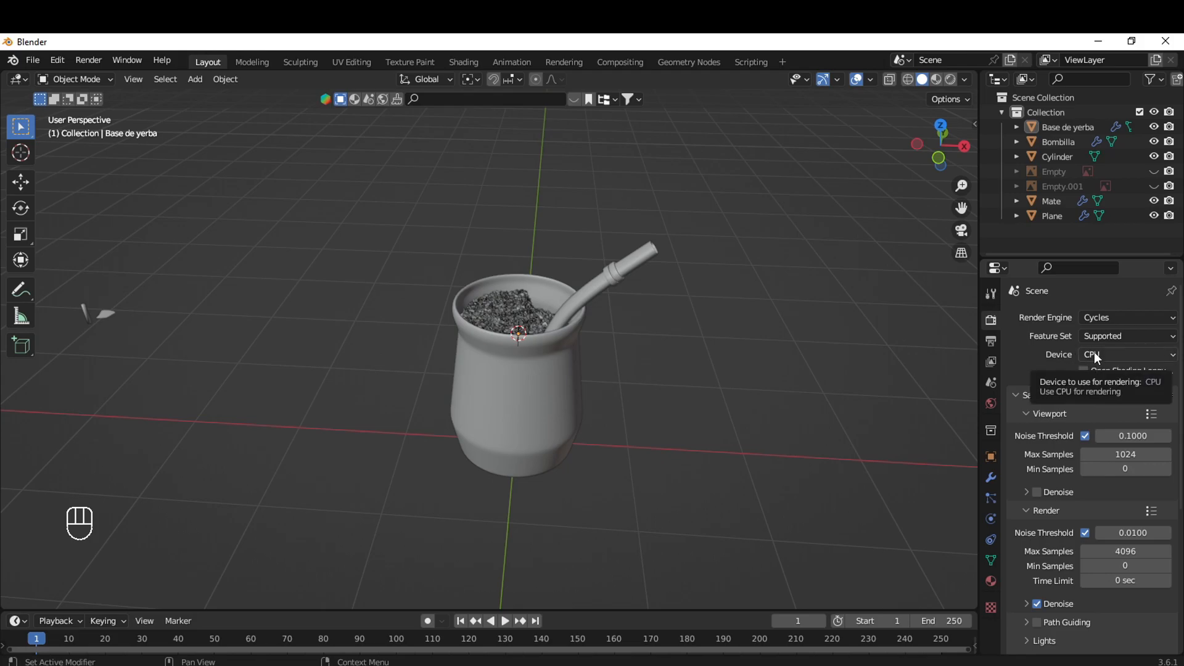
{"action": "left_click", "coordinate": [1095, 353]}
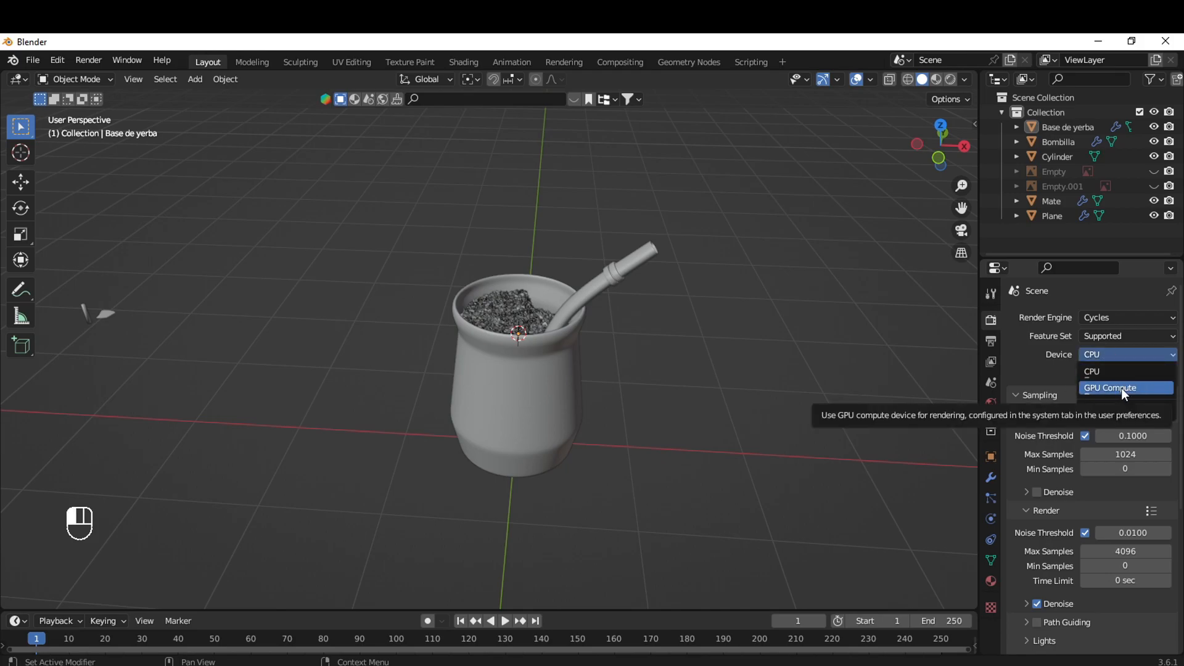
{"action": "scroll", "coordinate": [1122, 391], "scroll_direction": "down", "scroll_amount": 1}
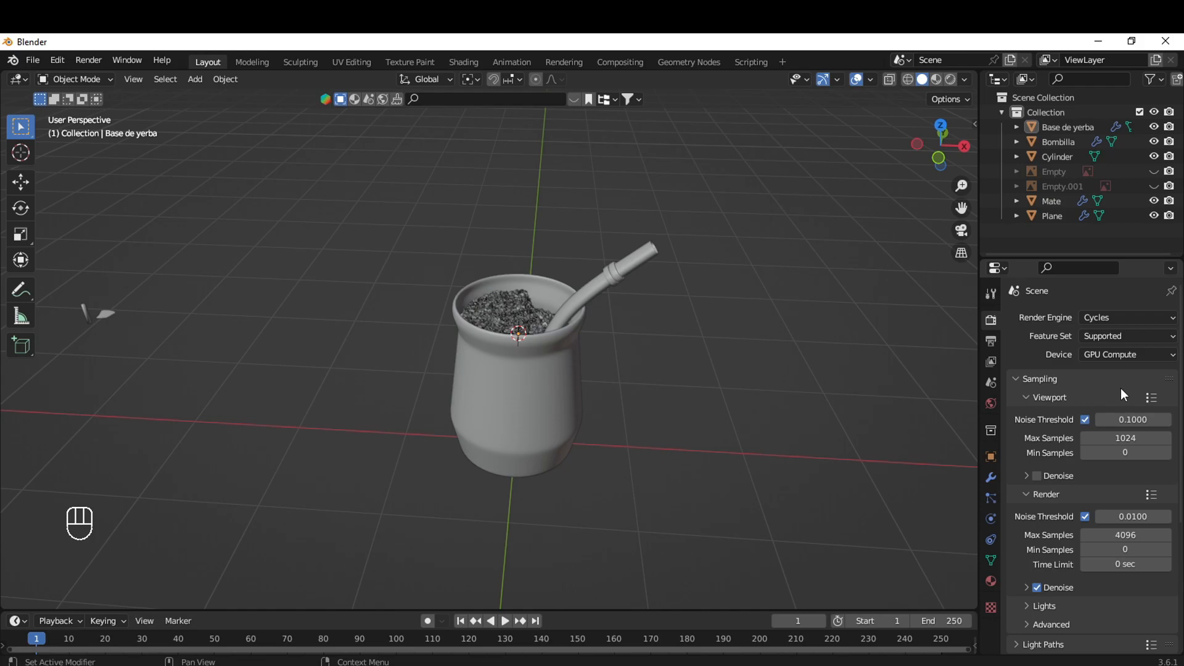
Show the viewport in Material Preview shading and examine the mate from a lower angle
{"action": "left_click", "coordinate": [938, 81]}
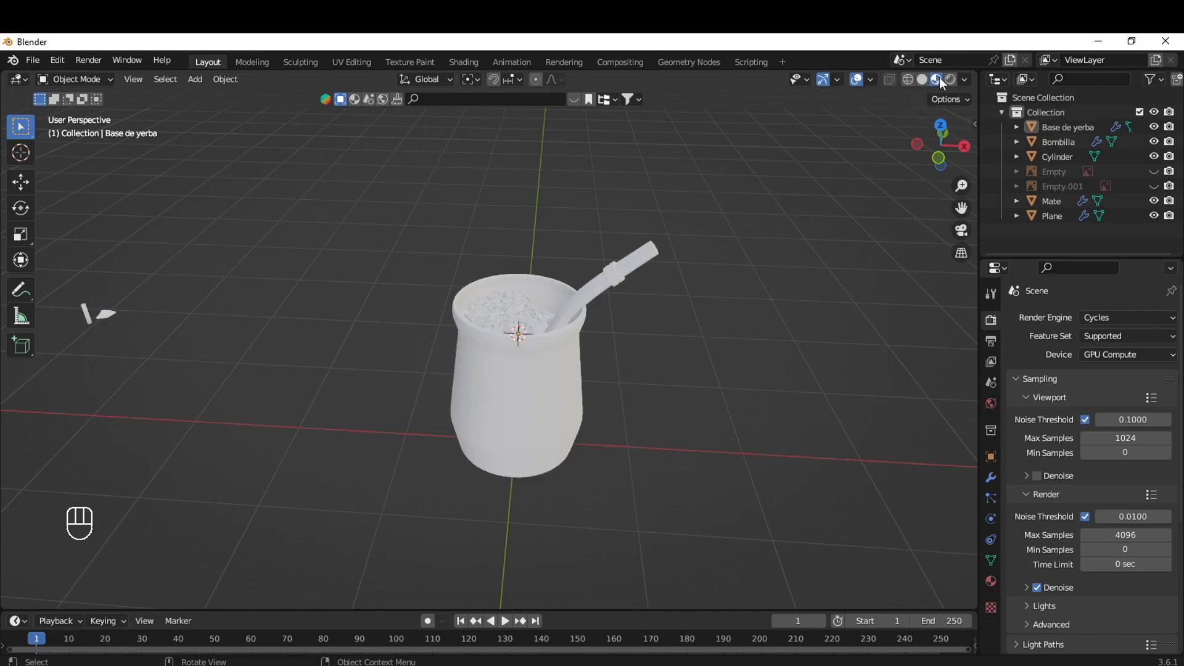
{"action": "scroll", "coordinate": [471, 246], "scroll_direction": "down", "scroll_amount": 4}
{"action": "middle_click_drag", "start_coordinate": [425, 403], "coordinate": [462, 360]}
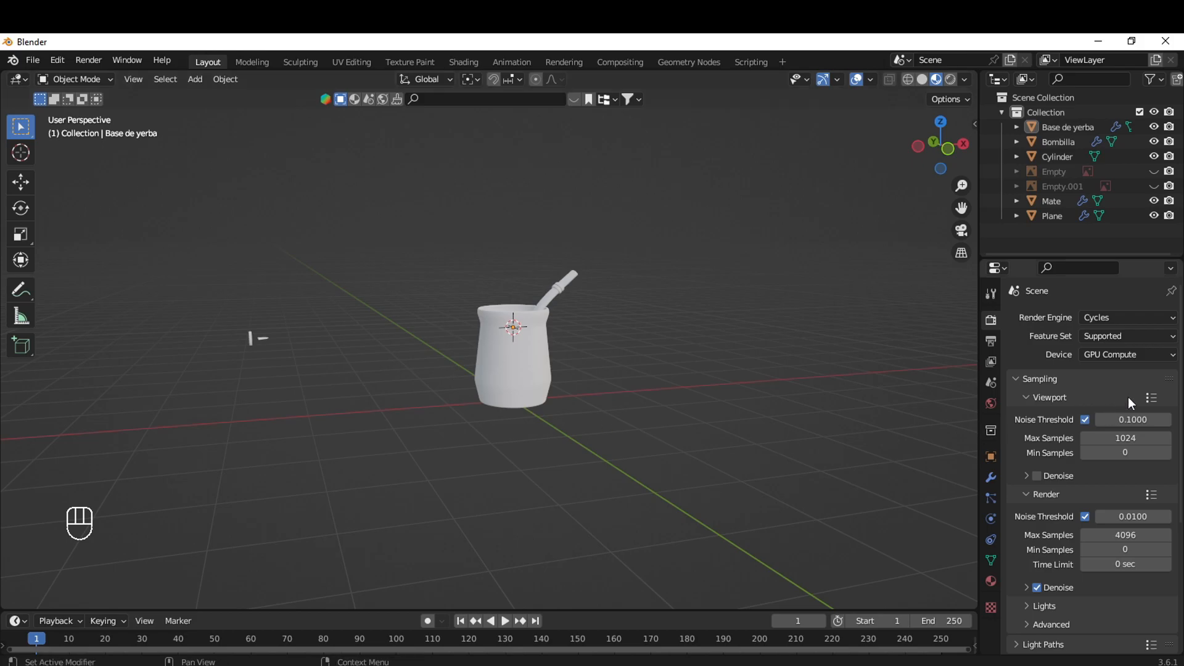
Show the viewport in Rendered shading and try the Eevee render engine
{"action": "left_click", "coordinate": [1118, 318]}
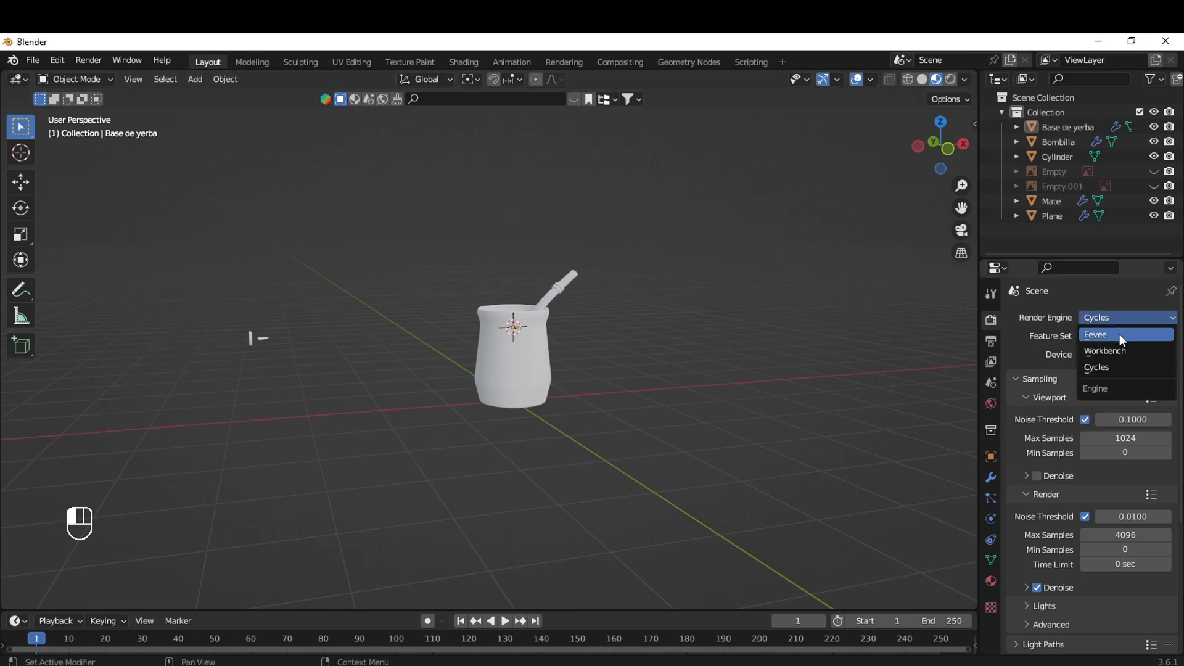
{"action": "left_click", "coordinate": [947, 80]}
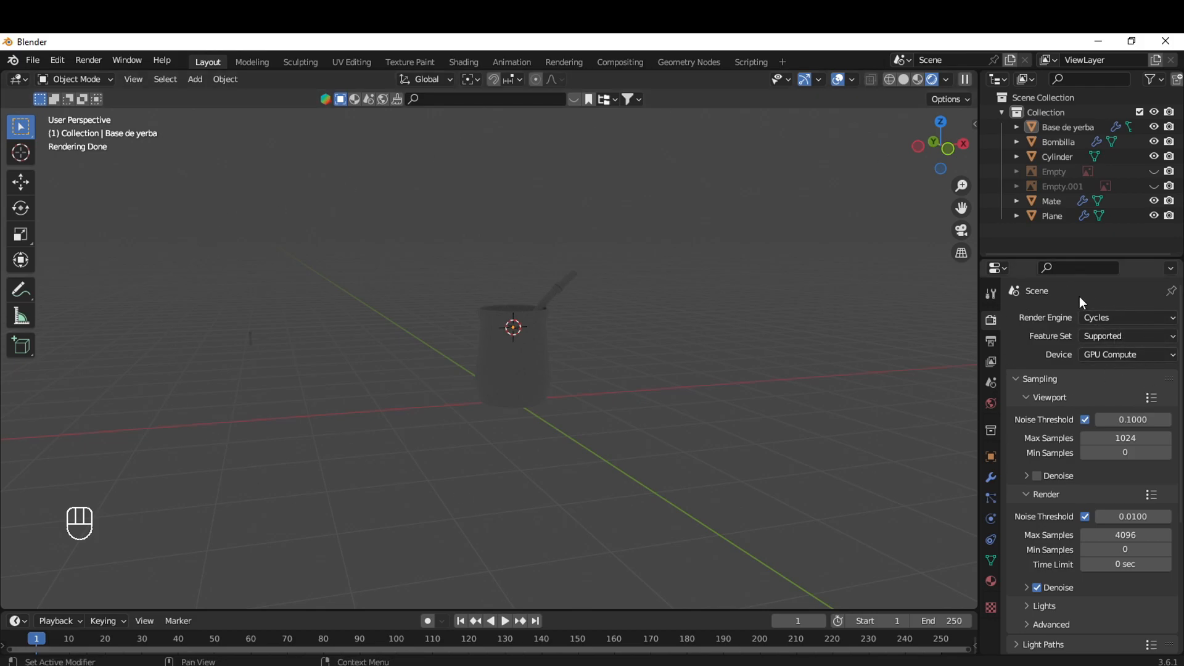
{"action": "left_click", "coordinate": [1098, 319]}
{"action": "left_click", "coordinate": [1099, 336]}
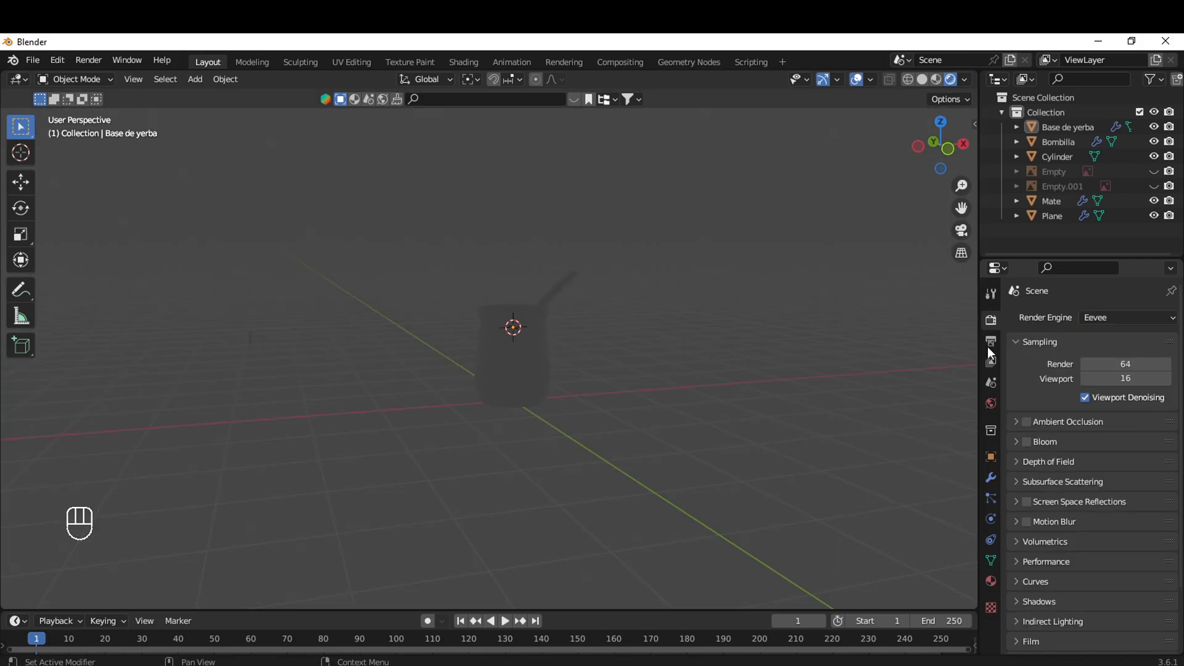
Return the viewport to Material Preview shading and try its lighting with Scene Lights and Scene World enabled
{"action": "left_click", "coordinate": [936, 79]}
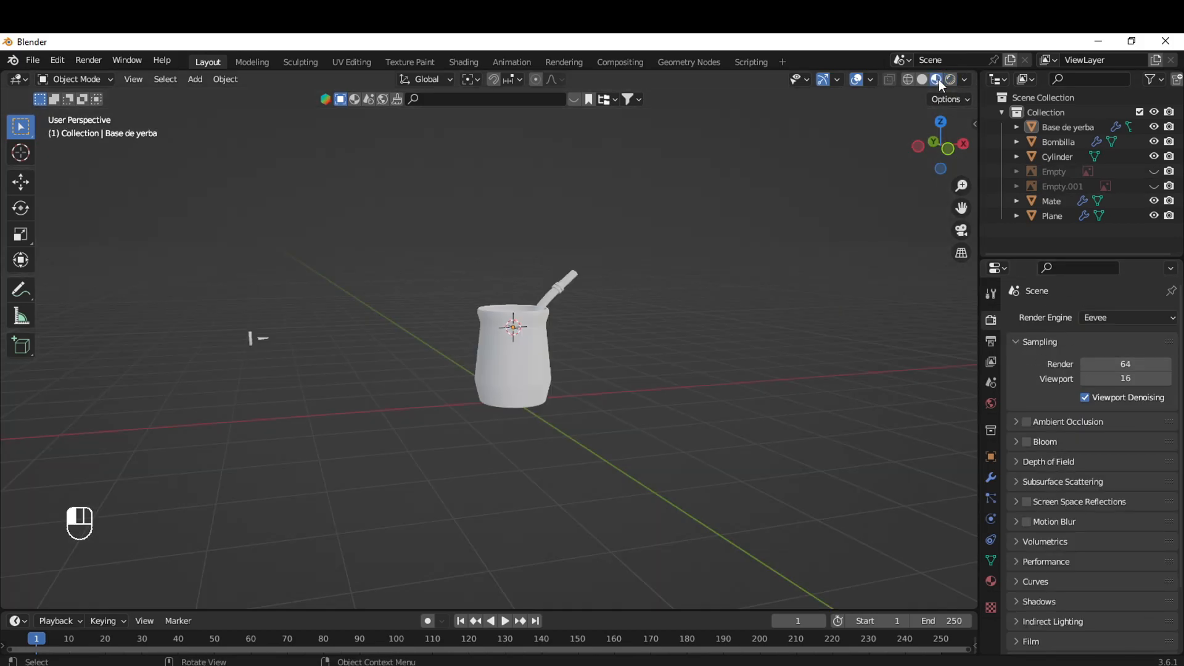
{"action": "left_click", "coordinate": [963, 79]}
{"action": "left_click", "coordinate": [882, 151]}
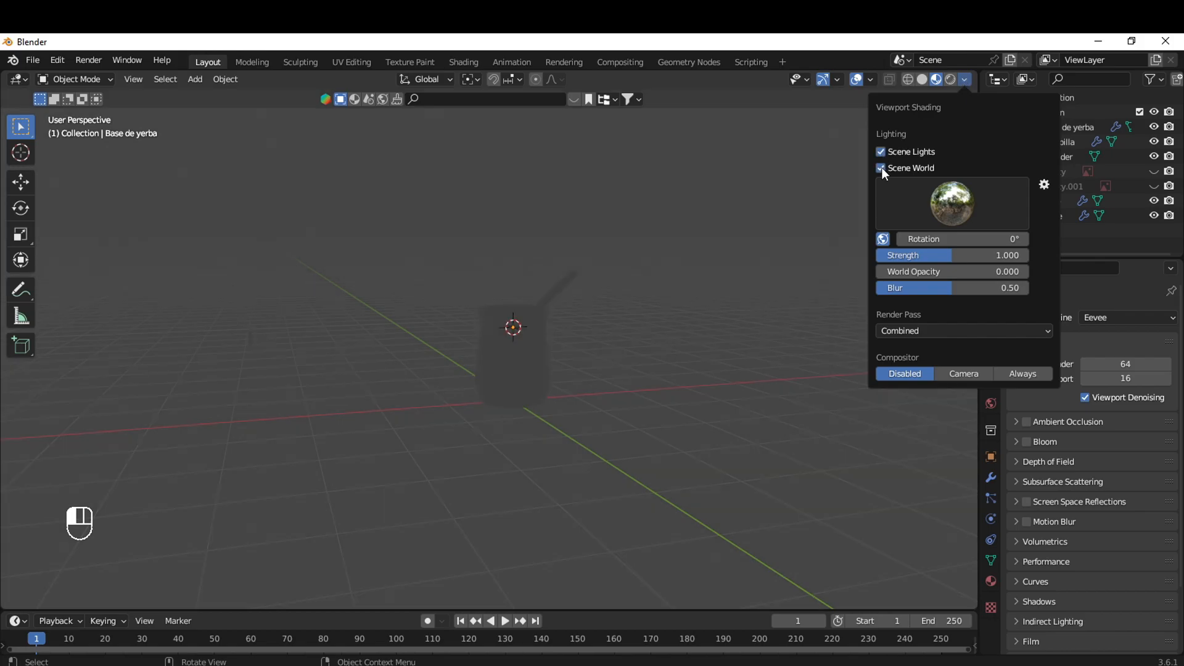
{"action": "left_click", "coordinate": [964, 80]}
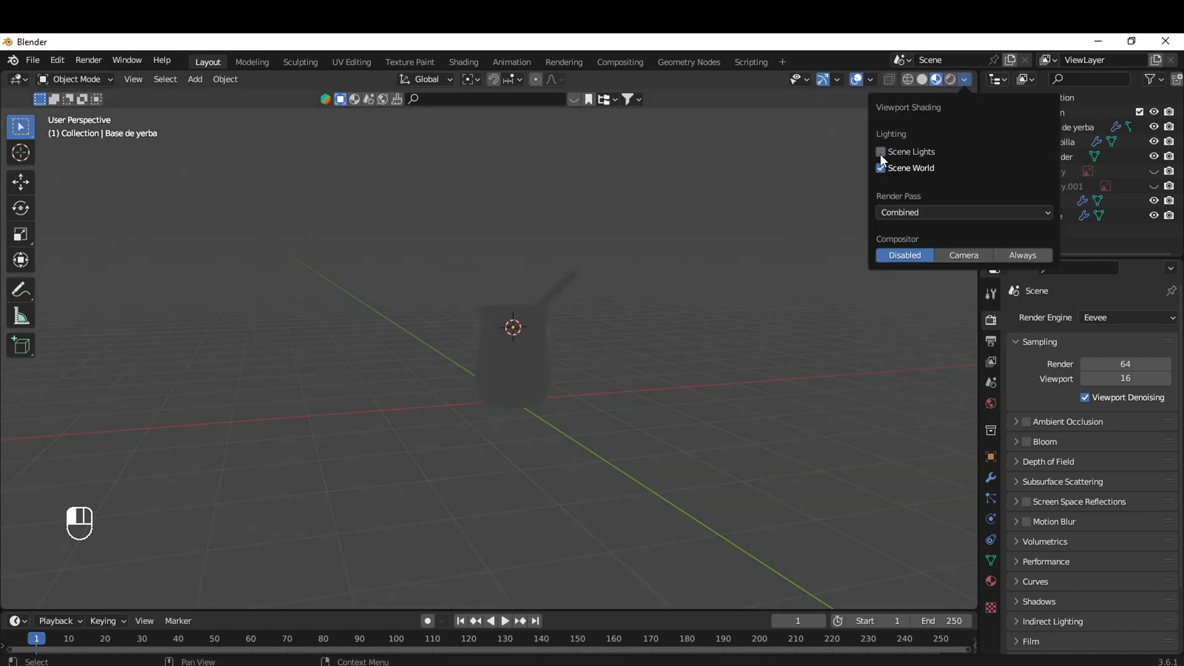
{"action": "left_click", "coordinate": [880, 152]}
{"action": "left_click", "coordinate": [879, 167]}
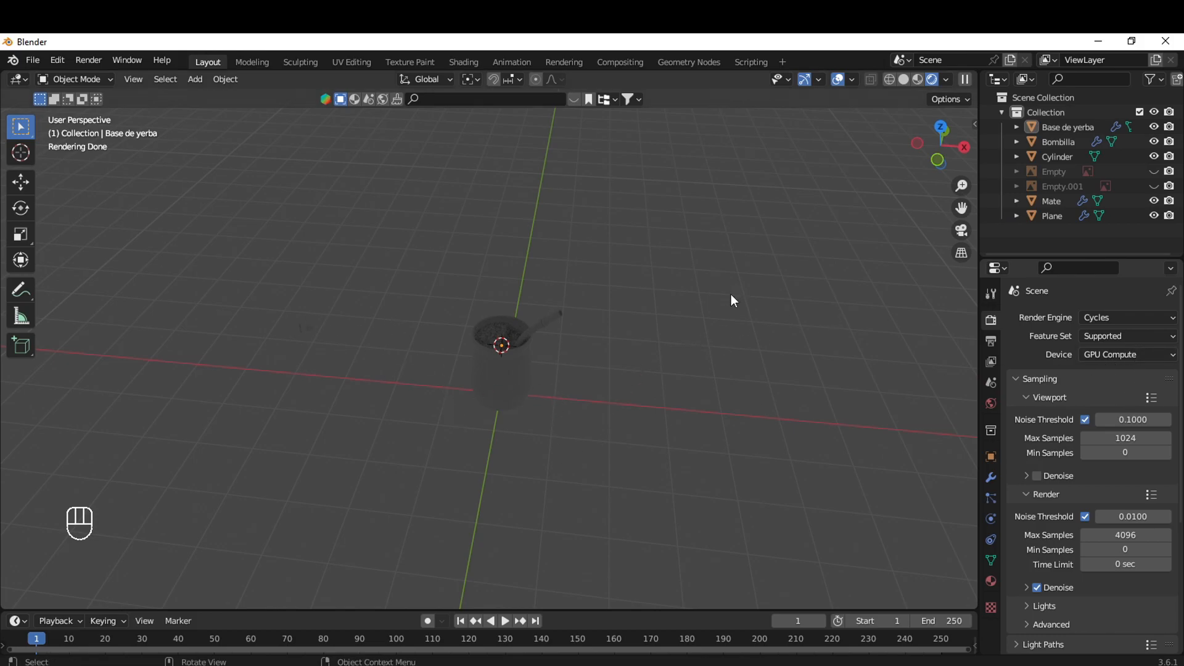
Disable Scene World lighting for the Rendered viewport shading so the mate is lit by the built-in HDRI
{"action": "middle_click_drag", "start_coordinate": [674, 344], "coordinate": [851, 300]}
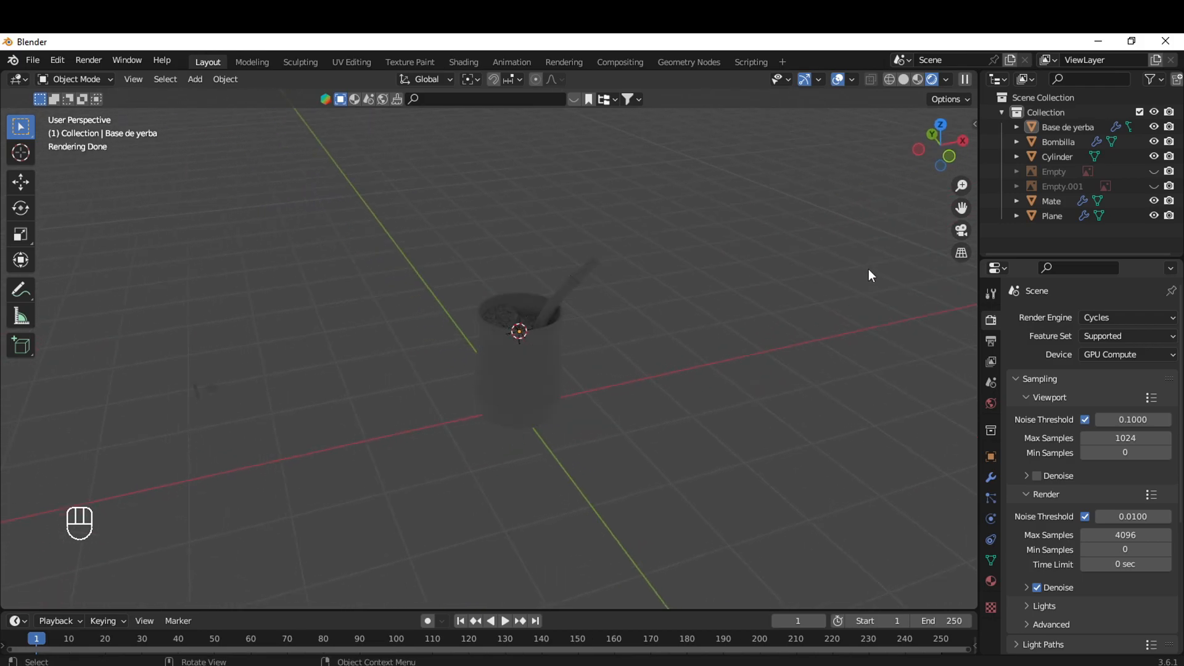
{"action": "left_click", "coordinate": [947, 81]}
{"action": "left_click", "coordinate": [949, 75]}
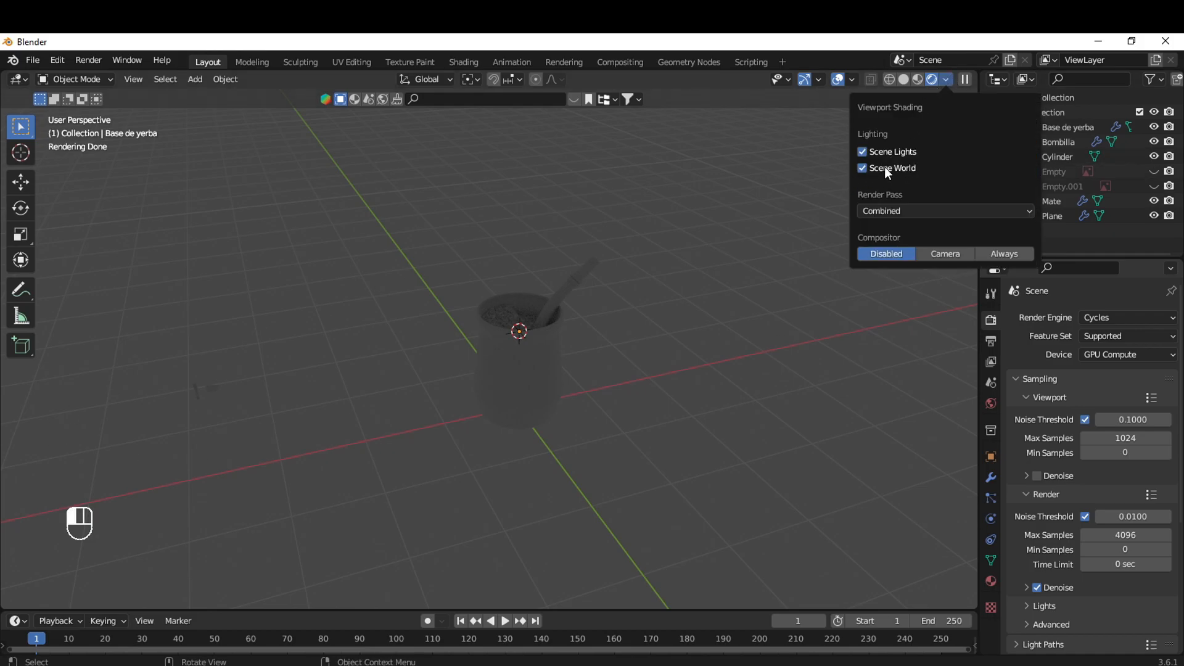
{"action": "left_click", "coordinate": [862, 167]}
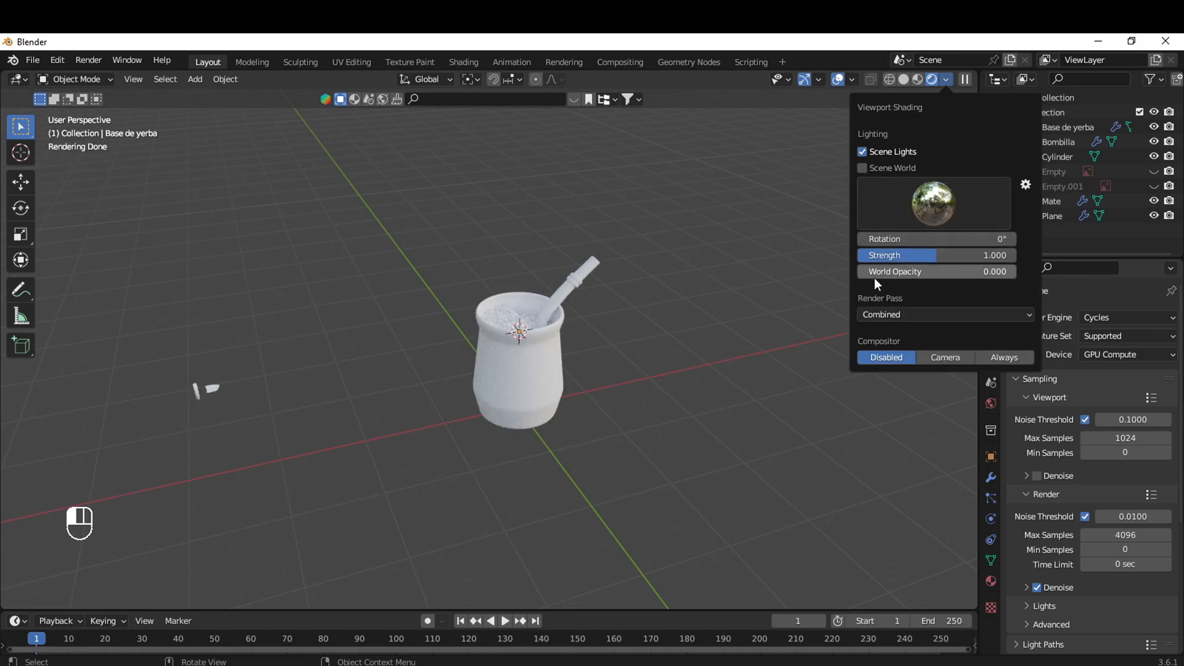
Set the viewport HDRI strength to 1.046 and try the interior and night HDRIs before choosing the forest HDRI again
{"action": "mouse_move", "coordinate": [942, 253]}
{"action": "left_mouse_down"}
{"action": "mouse_move", "coordinate": [994, 253]}
{"action": "mouse_move", "coordinate": [940, 254]}
{"action": "left_mouse_up"}
{"action": "left_click", "coordinate": [953, 191]}
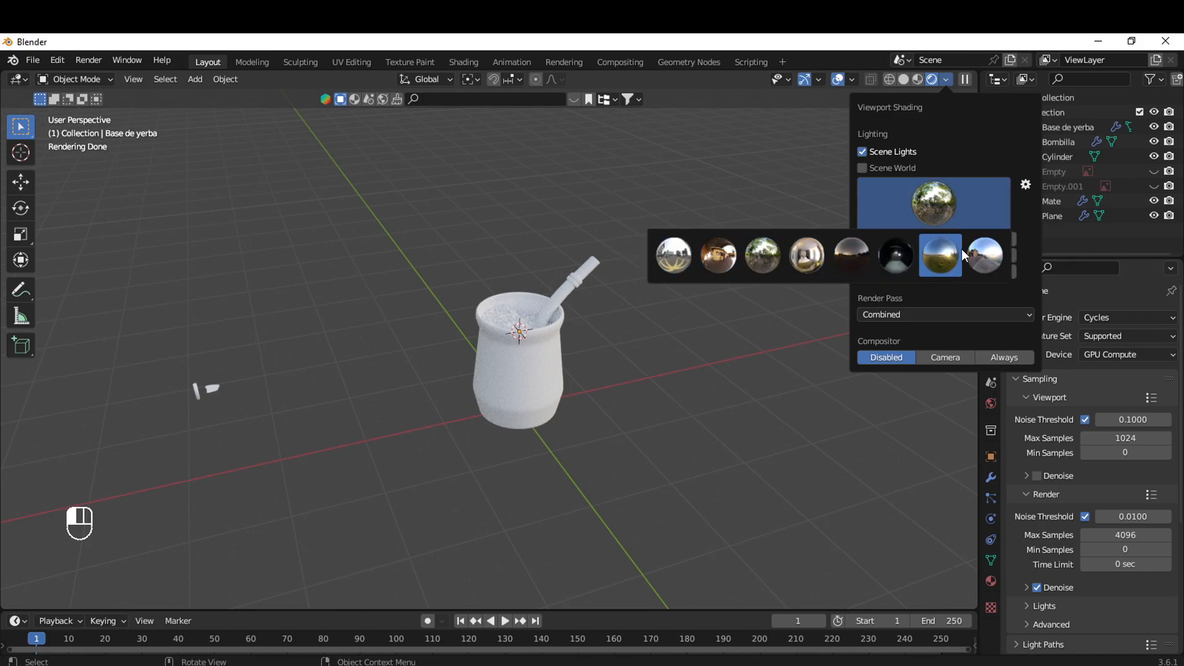
{"action": "left_click", "coordinate": [806, 262]}
{"action": "left_click", "coordinate": [945, 210]}
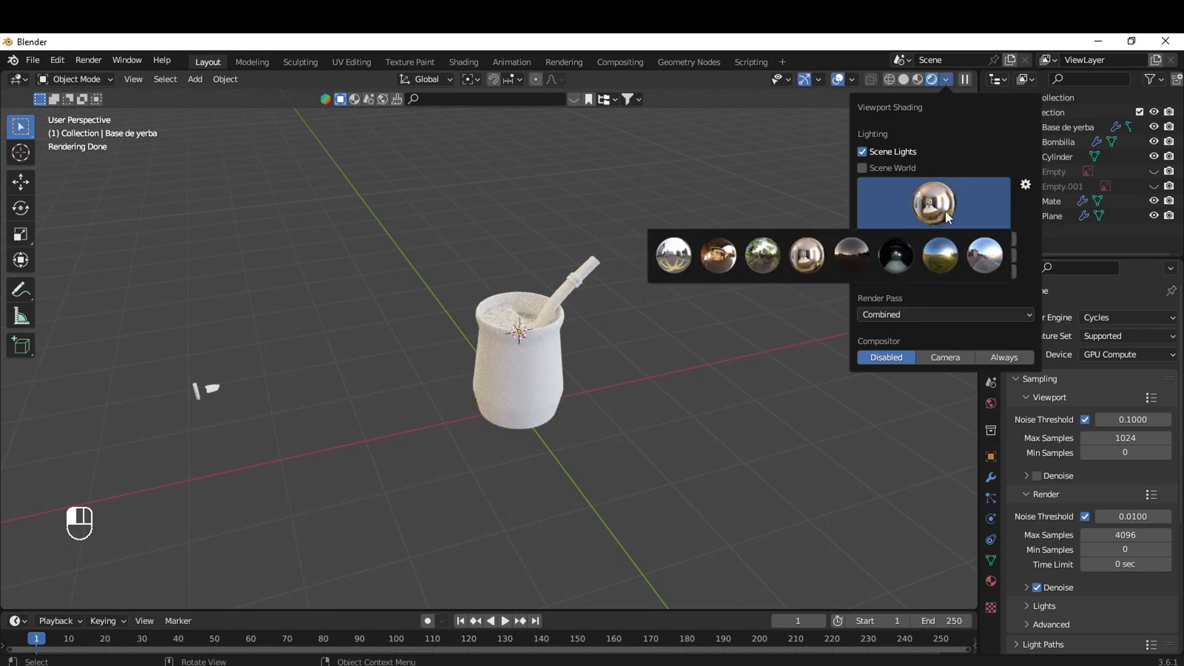
{"action": "left_click", "coordinate": [912, 257]}
{"action": "left_click", "coordinate": [949, 188]}
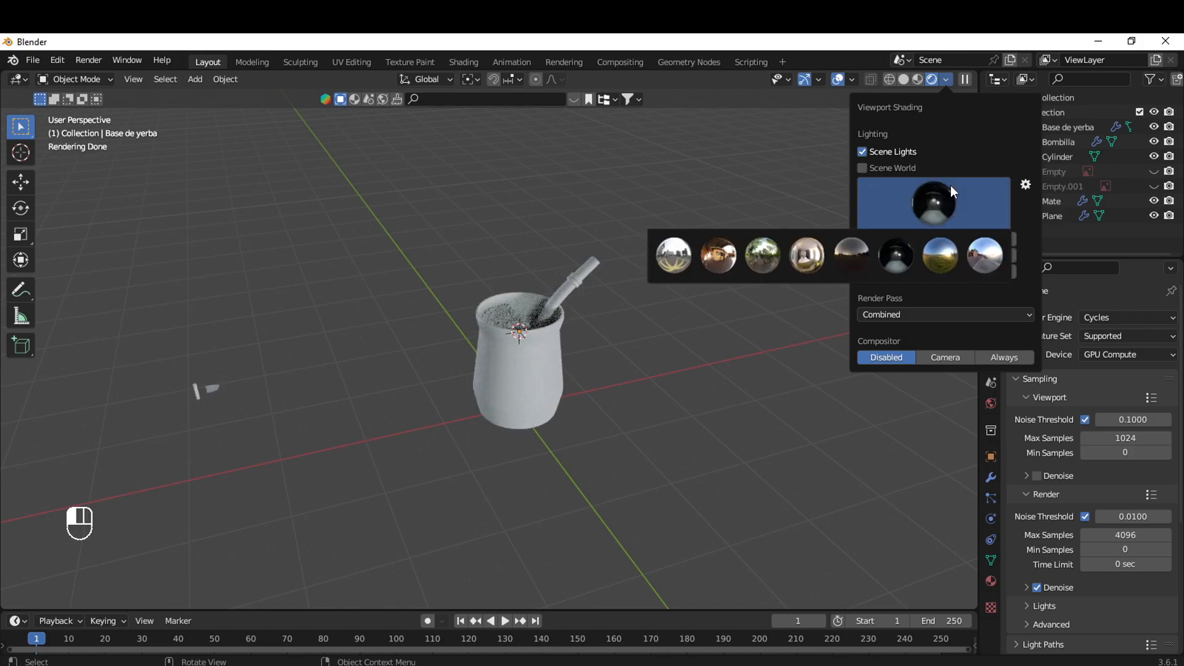
{"action": "left_click", "coordinate": [998, 216]}
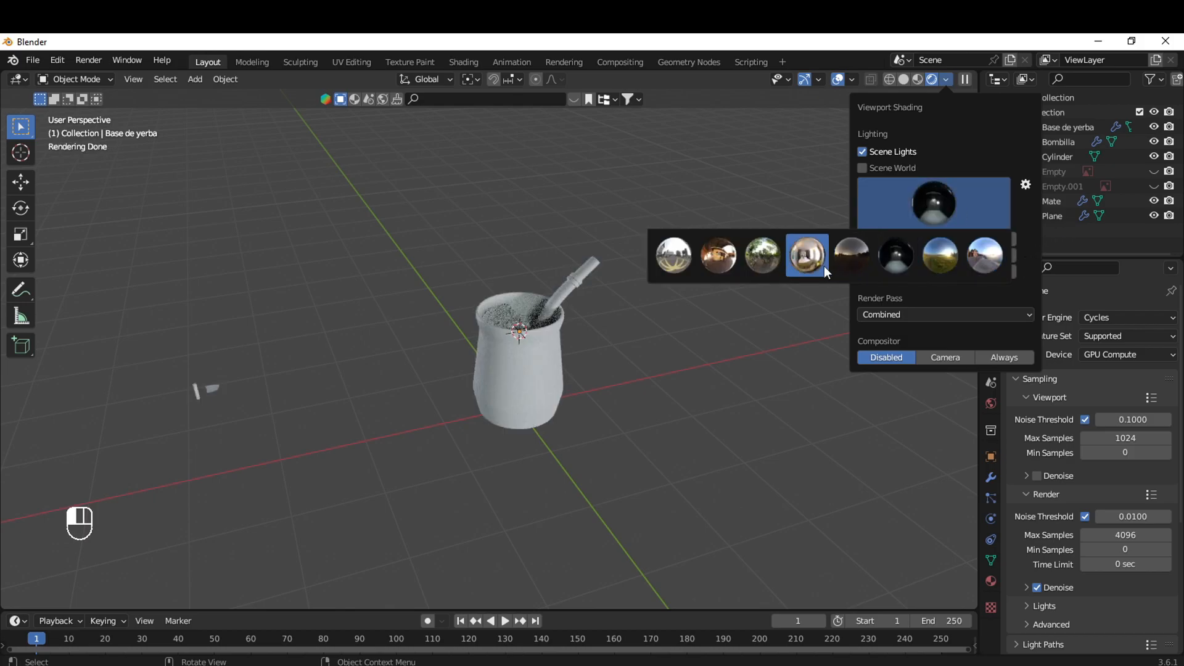
{"action": "left_click", "coordinate": [757, 267]}
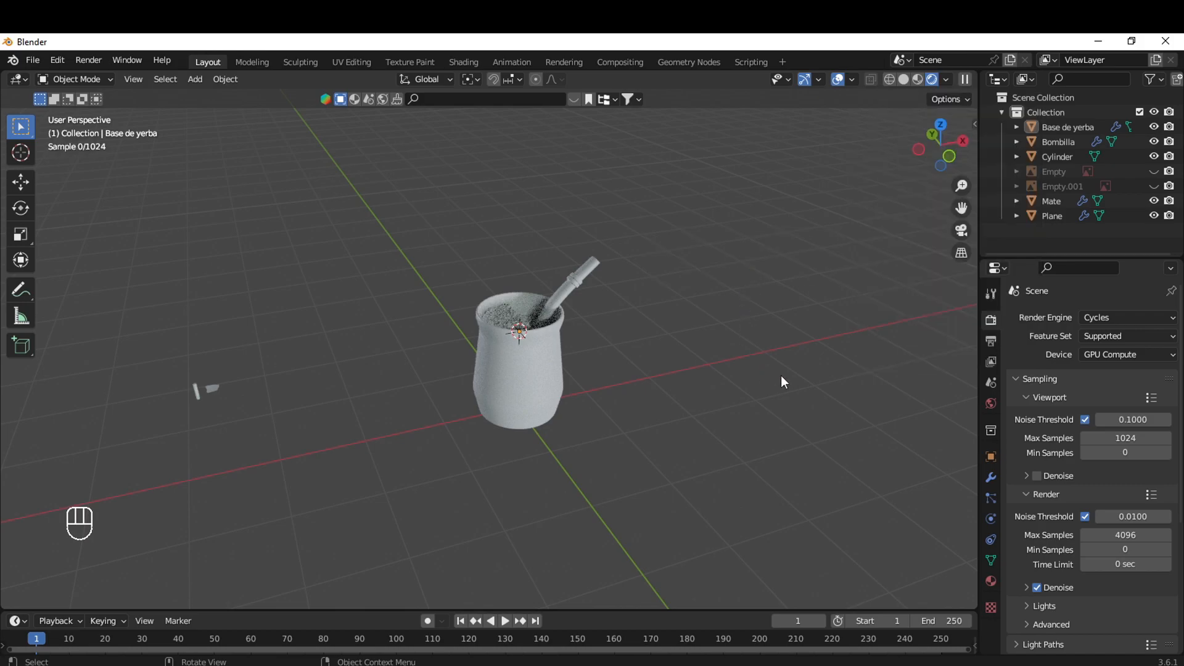
Try showing the forest HDRI as the viewport background with World Opacity 1.000, then hide it again with World Opacity 0
{"action": "left_click", "coordinate": [946, 79]}
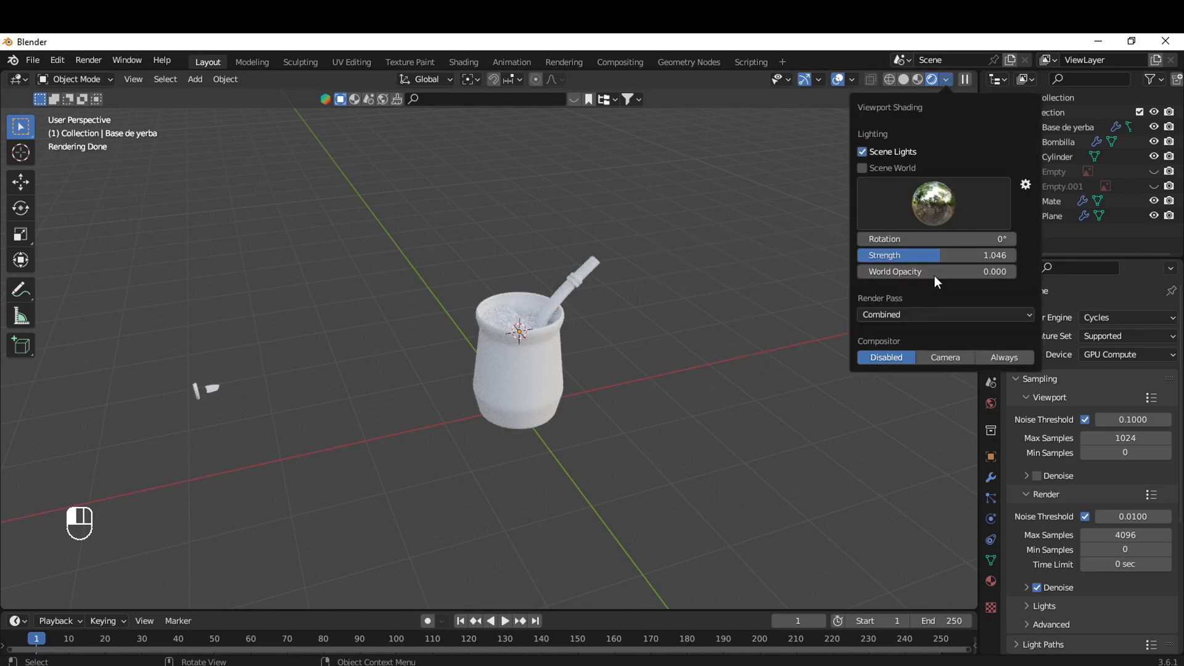
{"action": "left_click_drag", "start_coordinate": [902, 271], "coordinate": [1014, 271]}
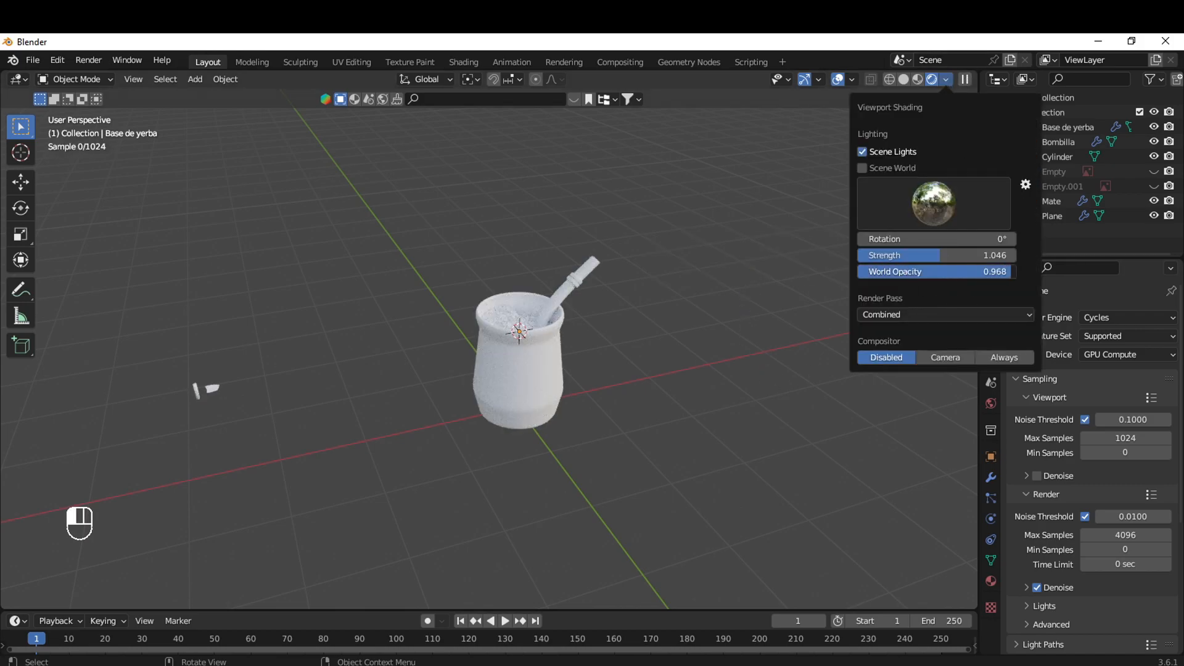
{"action": "middle_click_drag", "start_coordinate": [558, 426], "coordinate": [663, 369]}
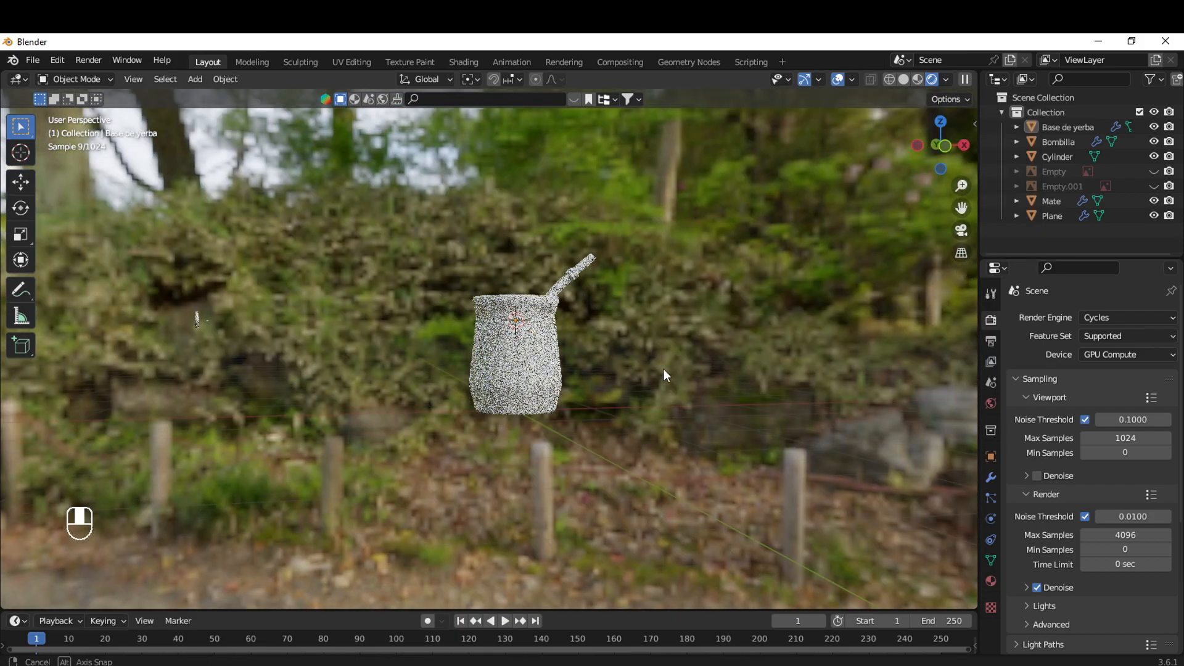
{"action": "left_click", "coordinate": [945, 78]}
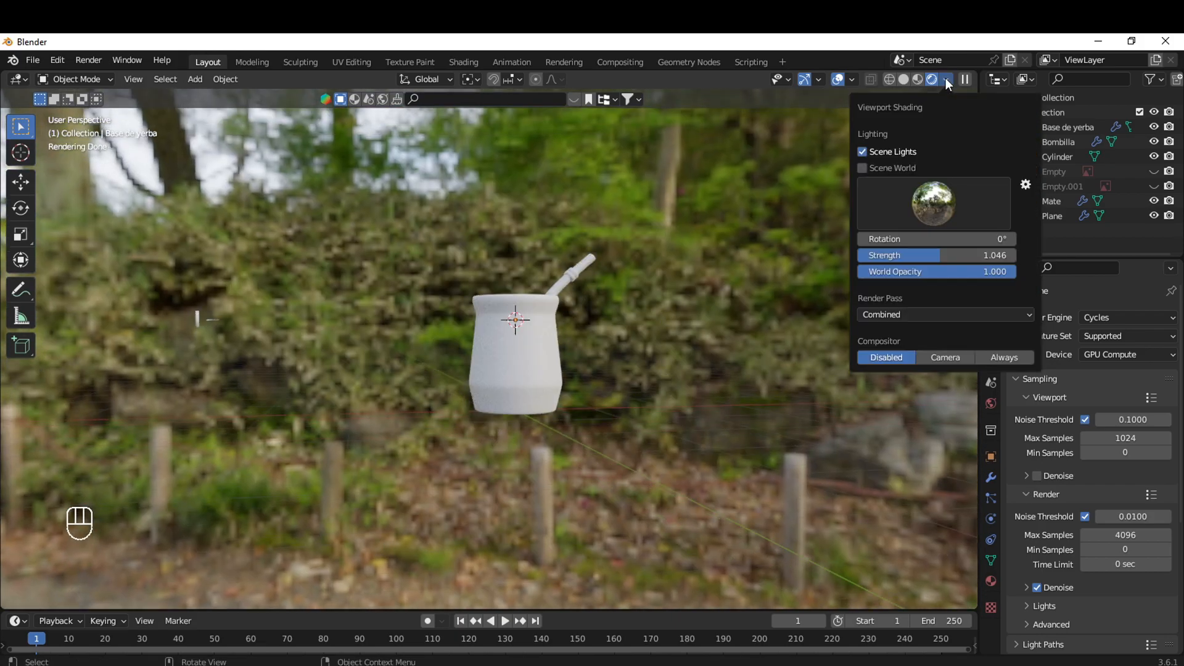
{"action": "left_click_drag", "start_coordinate": [966, 271], "coordinate": [857, 271]}
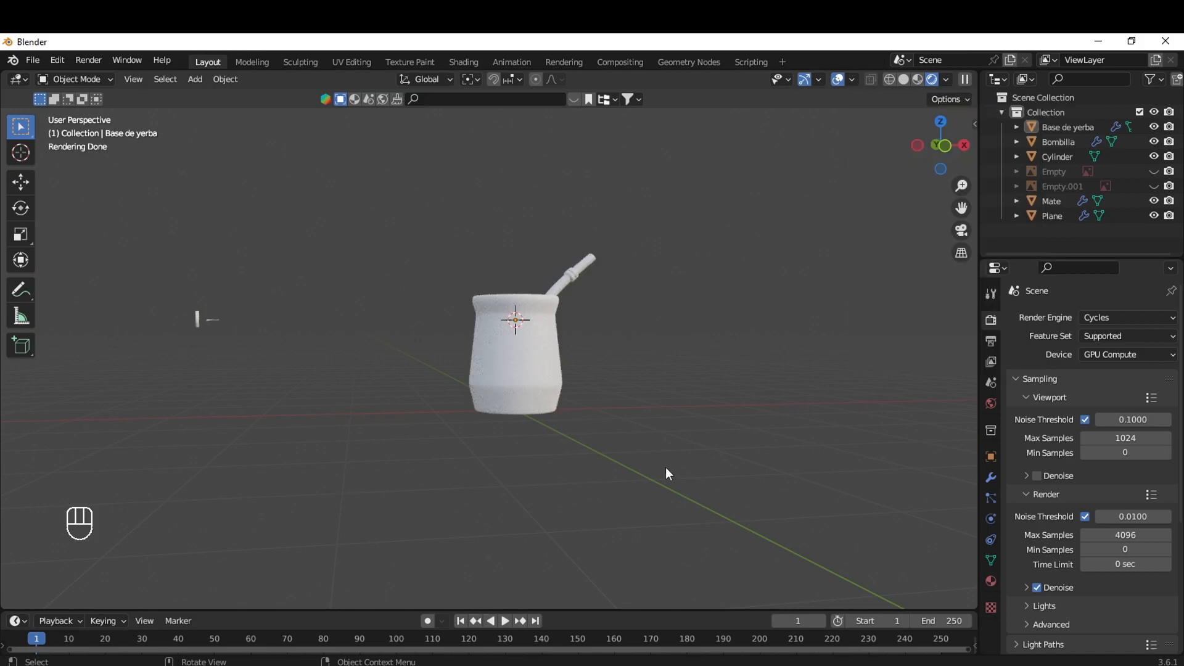
{"action": "left_click", "coordinate": [583, 279]}
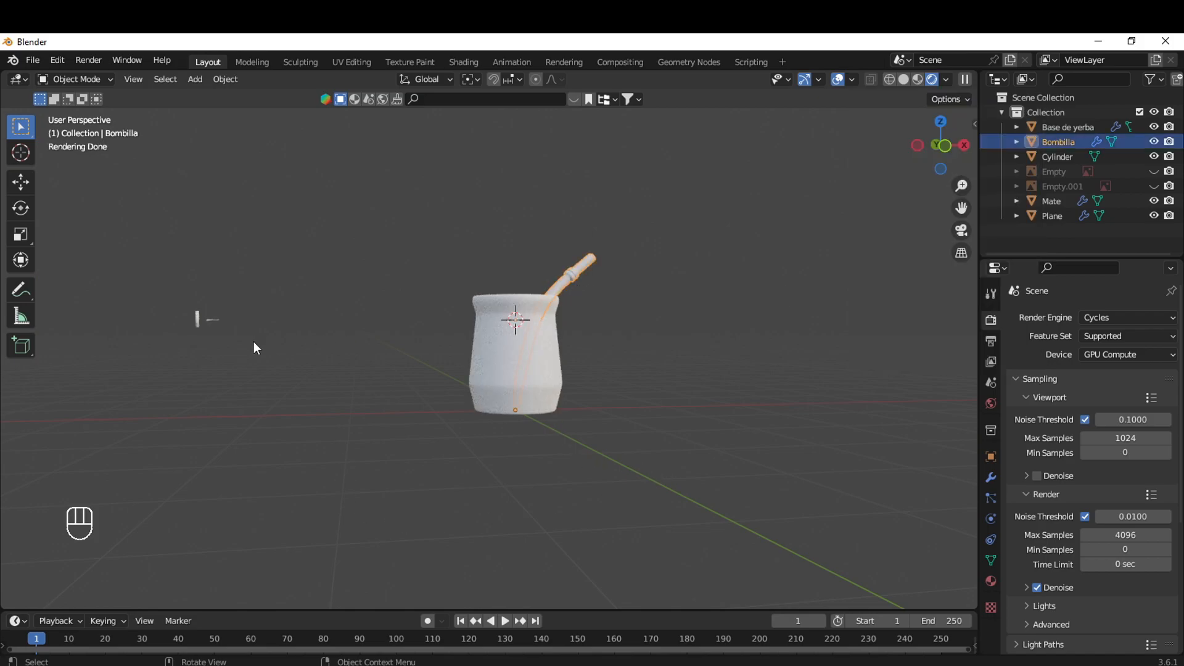
{"action": "scroll", "coordinate": [494, 331], "scroll_direction": "down", "scroll_amount": 3}
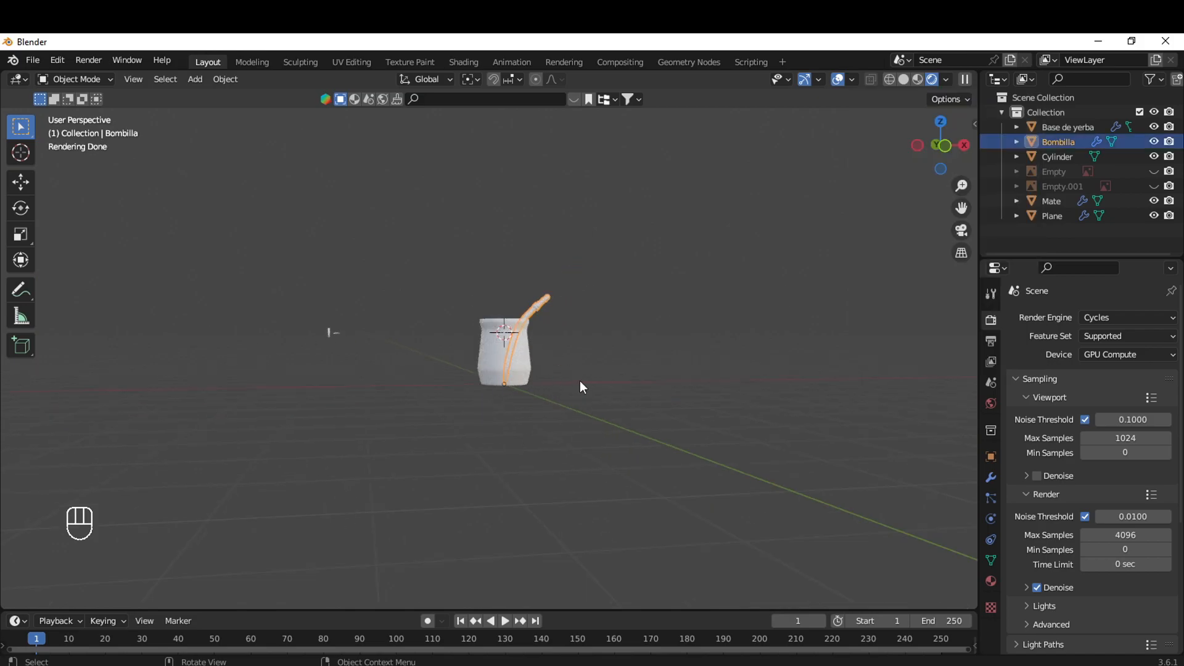
{"action": "scroll", "coordinate": [518, 407], "scroll_direction": "up", "scroll_amount": 4}
{"action": "left_click", "coordinate": [476, 442]}
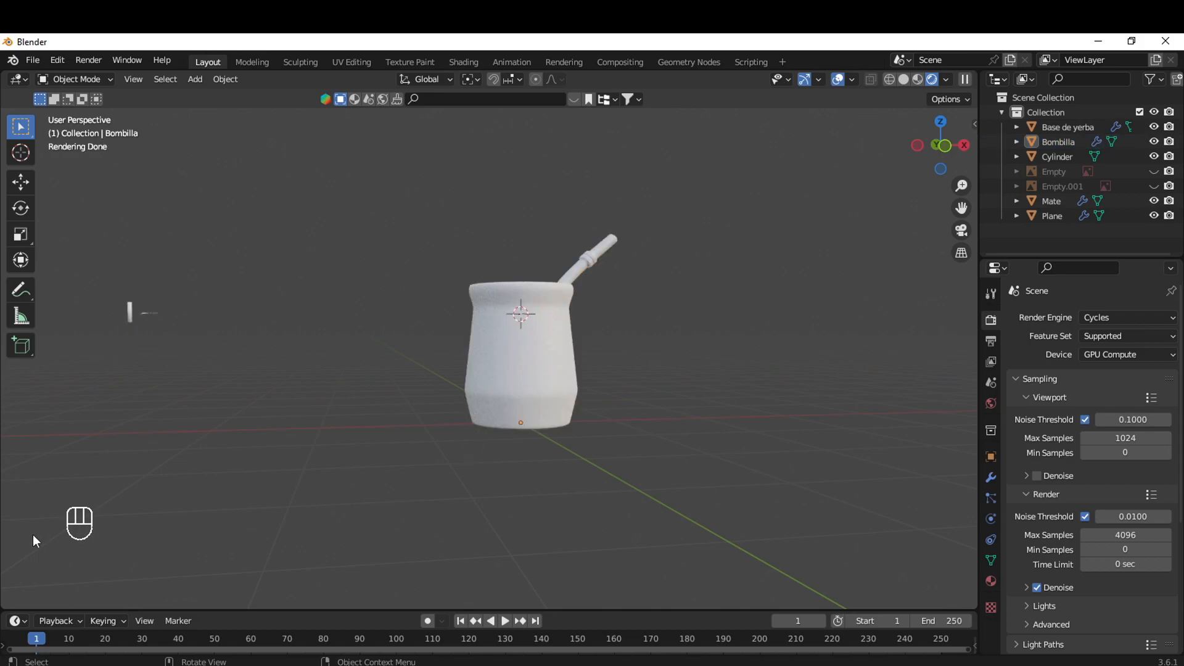
Split the 3D viewport into two side-by-side areas and make the new one a Shader Editor with its sidebar hidden
{"action": "left_click", "coordinate": [5, 606]}
{"action": "left_click_drag", "start_coordinate": [5, 606], "coordinate": [528, 607]}
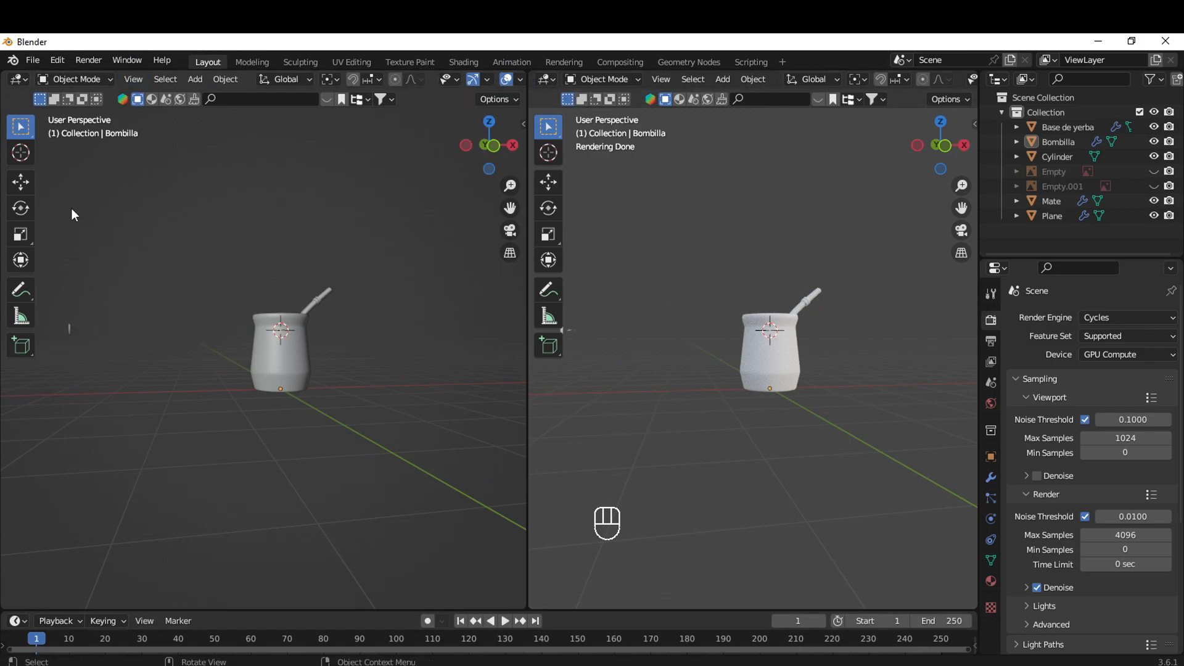
{"action": "left_click", "coordinate": [22, 79]}
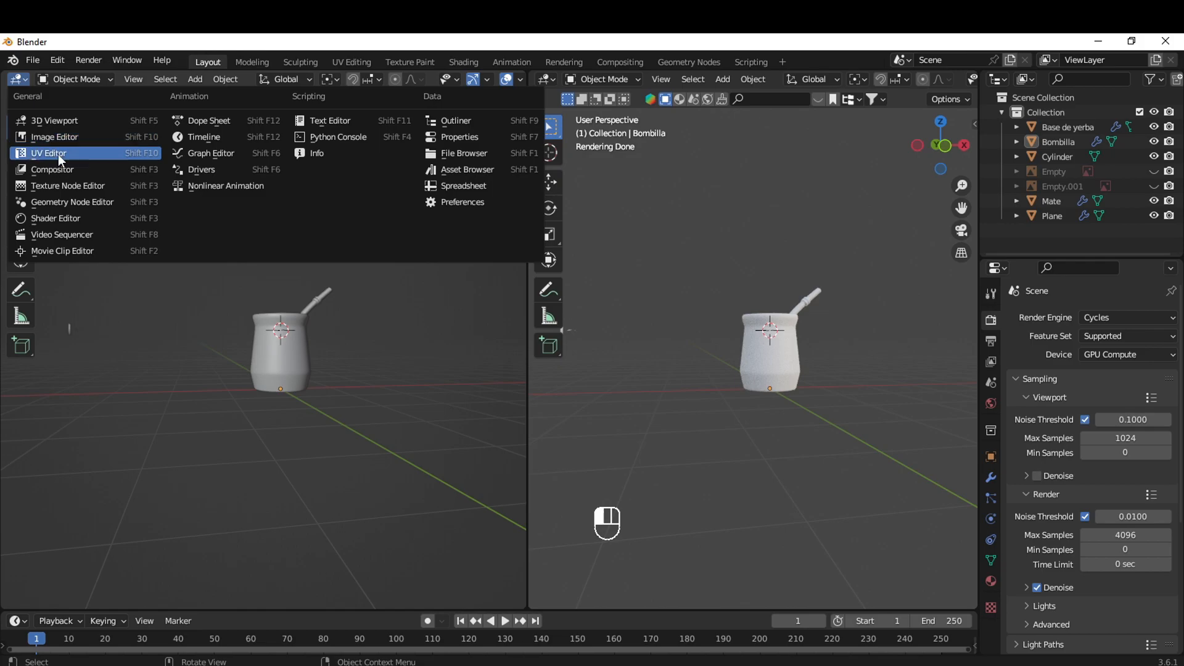
{"action": "left_click", "coordinate": [100, 225]}
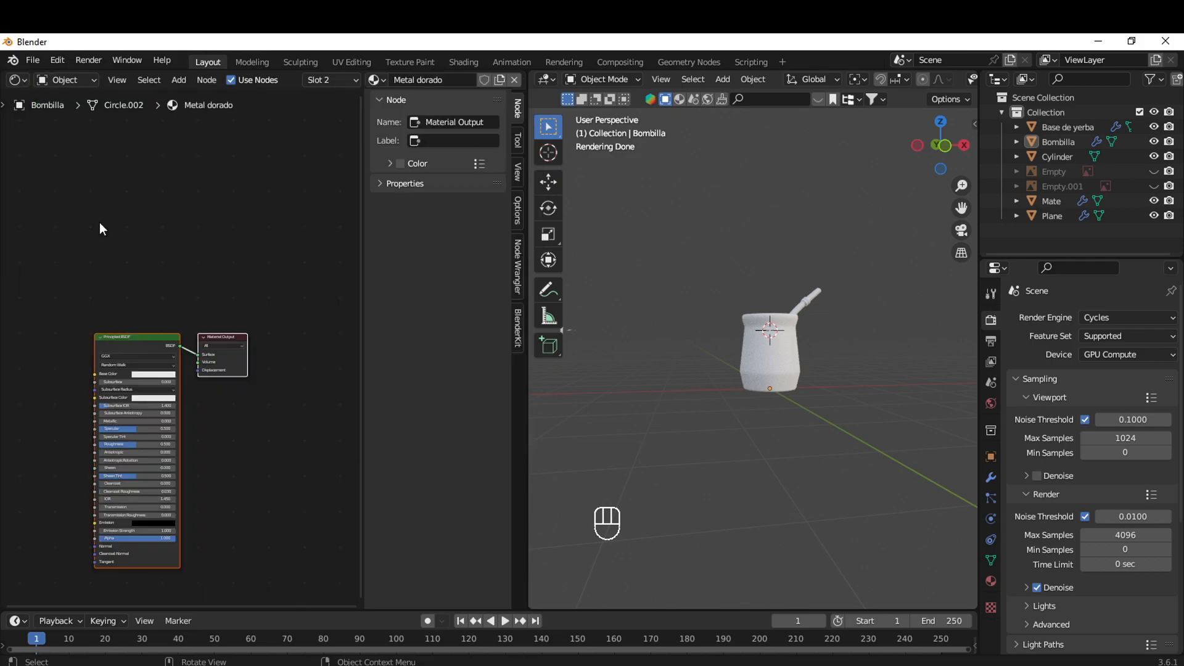
{"action": "left_click_drag", "start_coordinate": [366, 435], "coordinate": [535, 458]}
{"action": "middle_click_drag", "start_coordinate": [216, 439], "coordinate": [408, 316]}
Select the Mate cup and bring up its Plastico material's nodes in the Shader Editor
{"action": "middle_click_drag", "start_coordinate": [838, 471], "coordinate": [758, 396]}
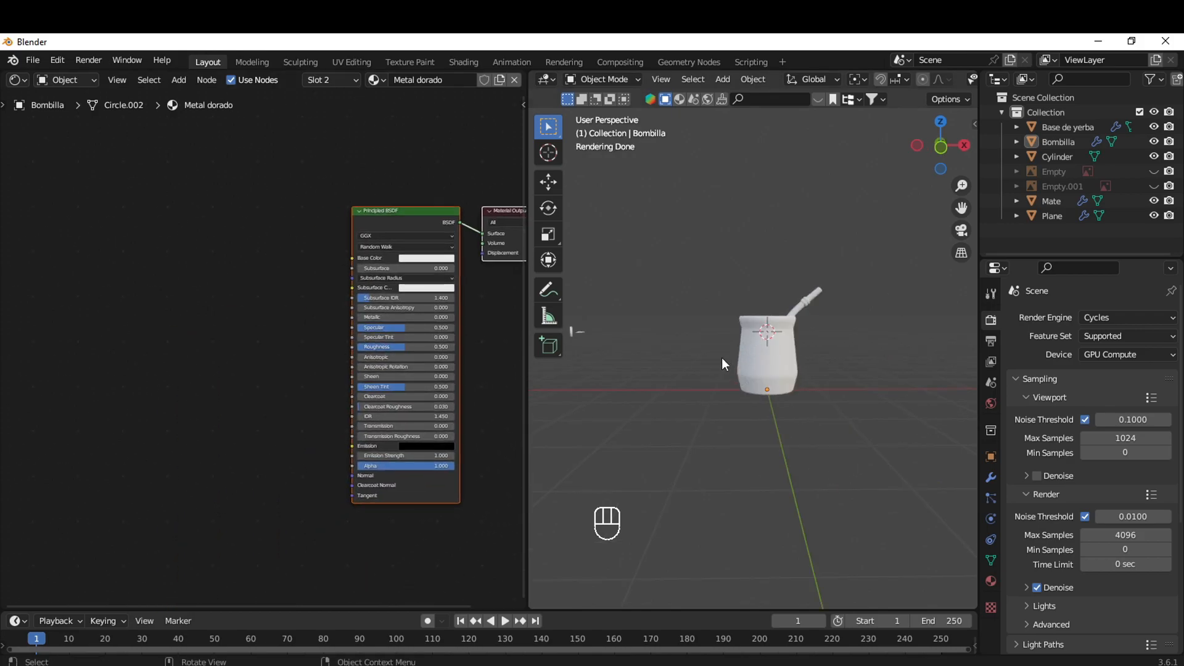
{"action": "left_click", "coordinate": [775, 353]}
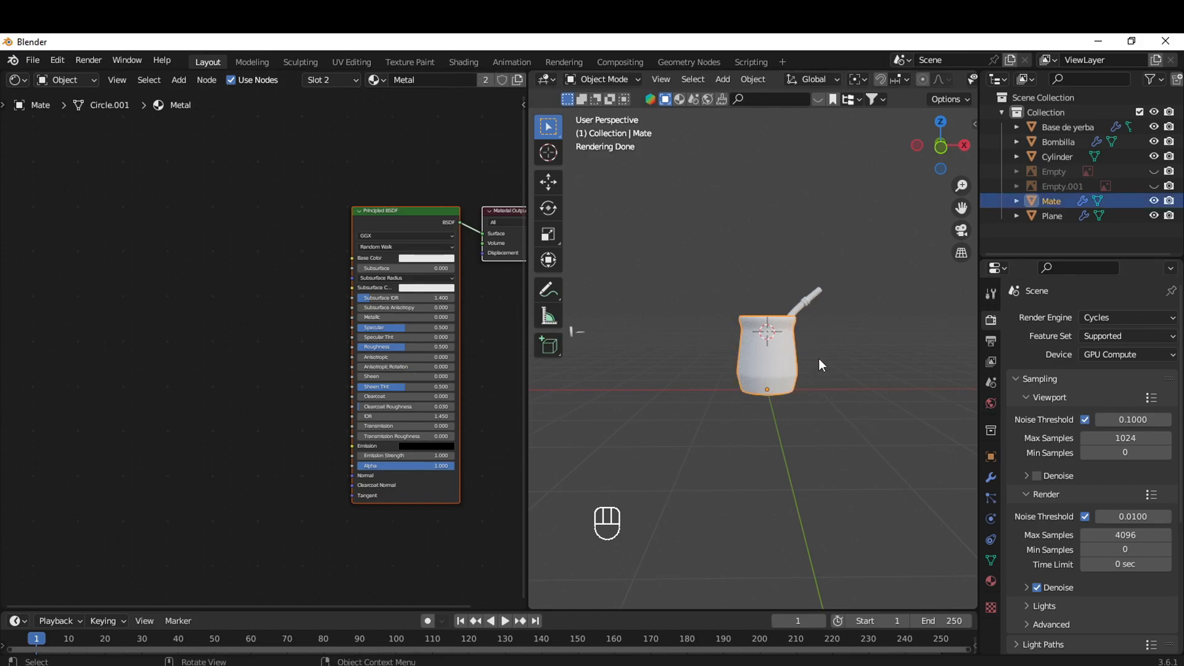
{"action": "left_click", "coordinate": [991, 581]}
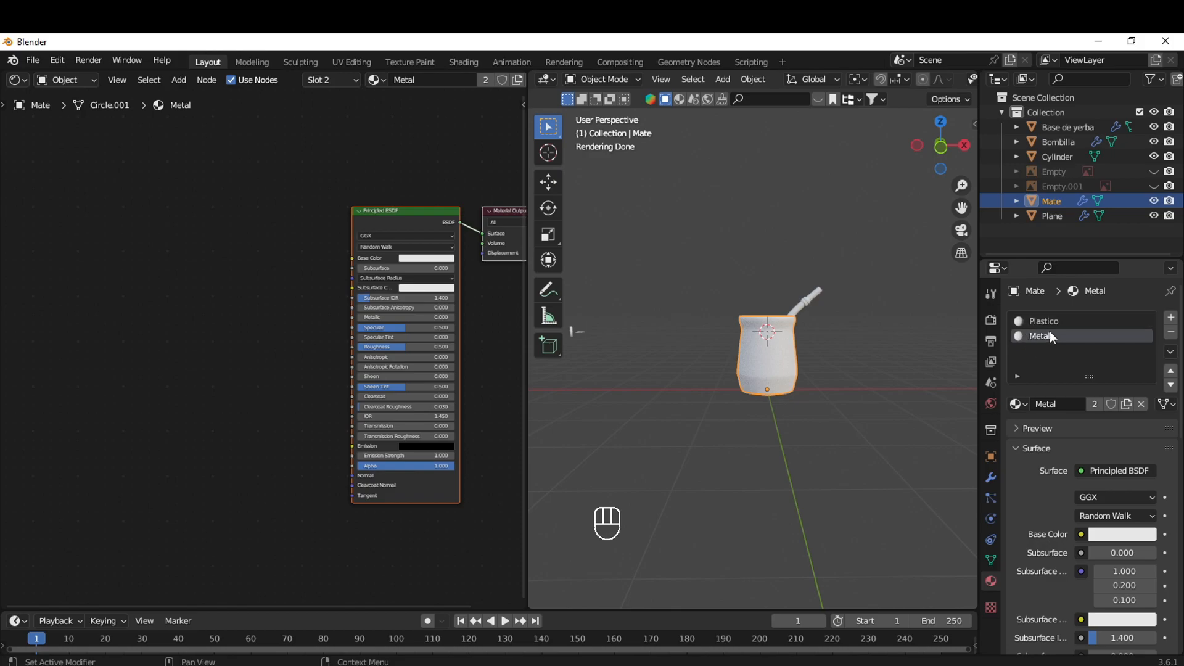
{"action": "left_click", "coordinate": [1048, 322]}
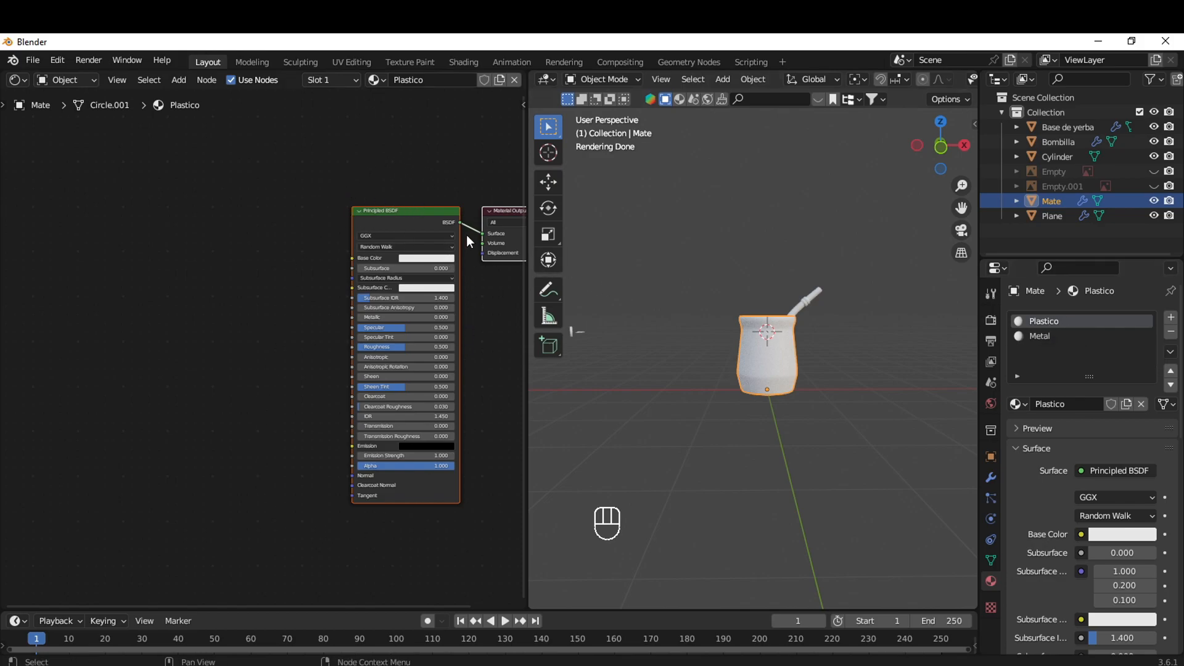
{"action": "middle_click_drag", "start_coordinate": [403, 202], "coordinate": [329, 228]}
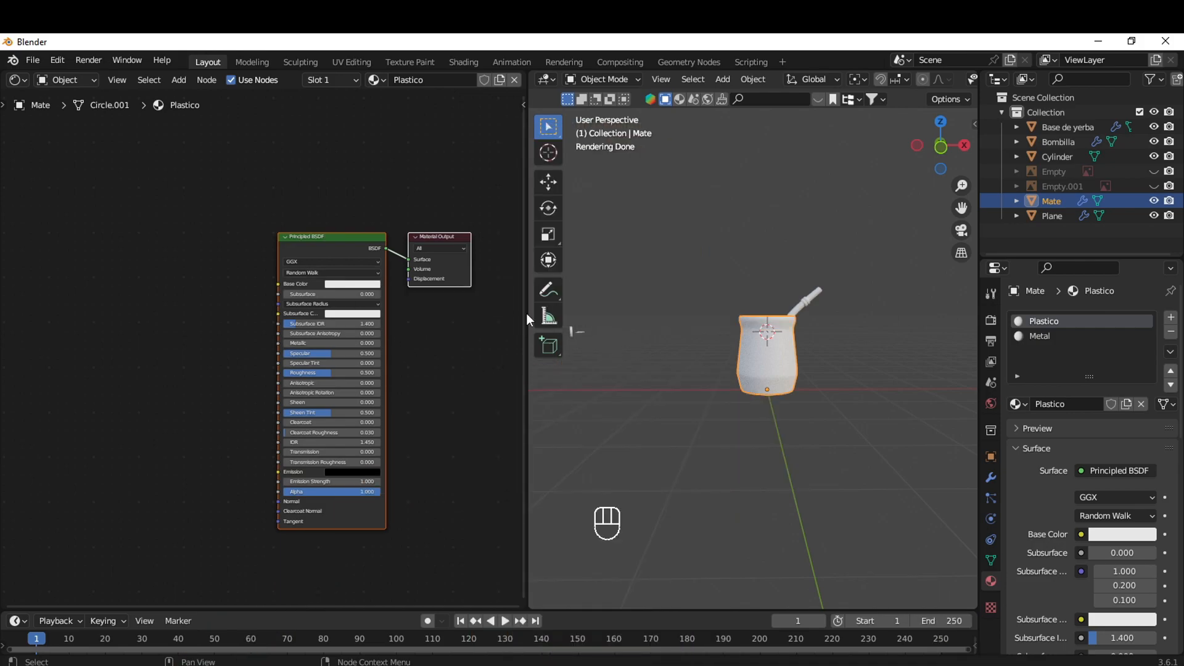
{"action": "scroll", "coordinate": [727, 370], "scroll_direction": "up", "scroll_amount": 7}
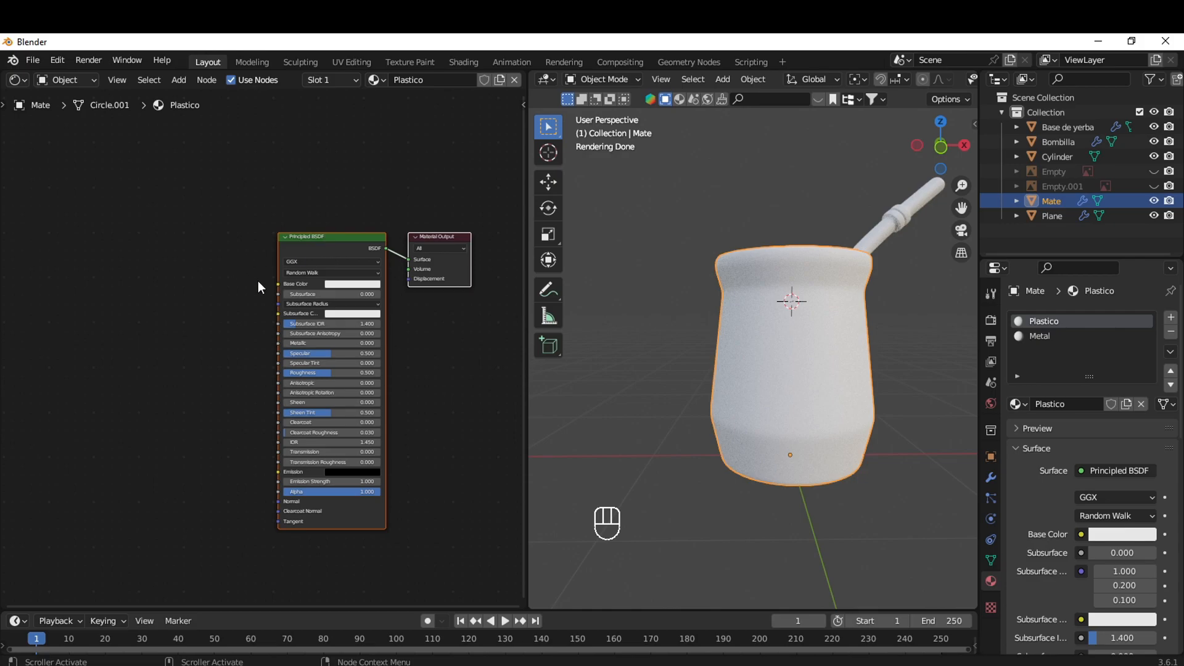
{"action": "scroll", "coordinate": [346, 314], "scroll_direction": "up", "scroll_amount": 3}
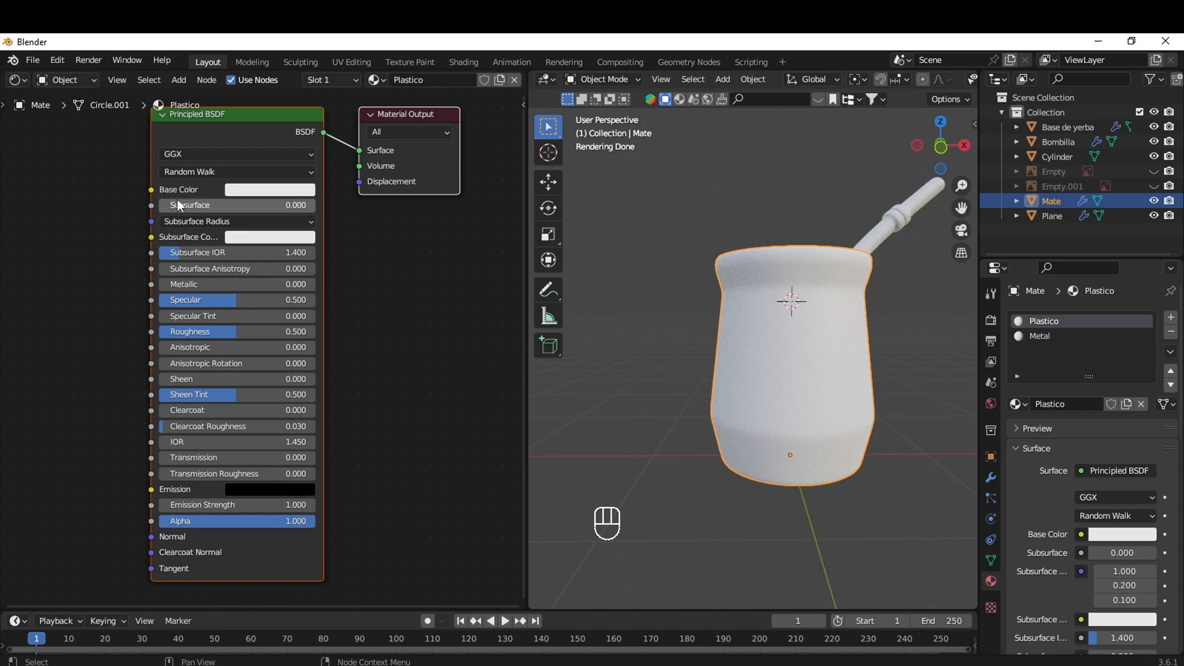
Darken the Base Color of the Plastico material's Principled BSDF to a neutral near-black
{"action": "left_click", "coordinate": [245, 191]}
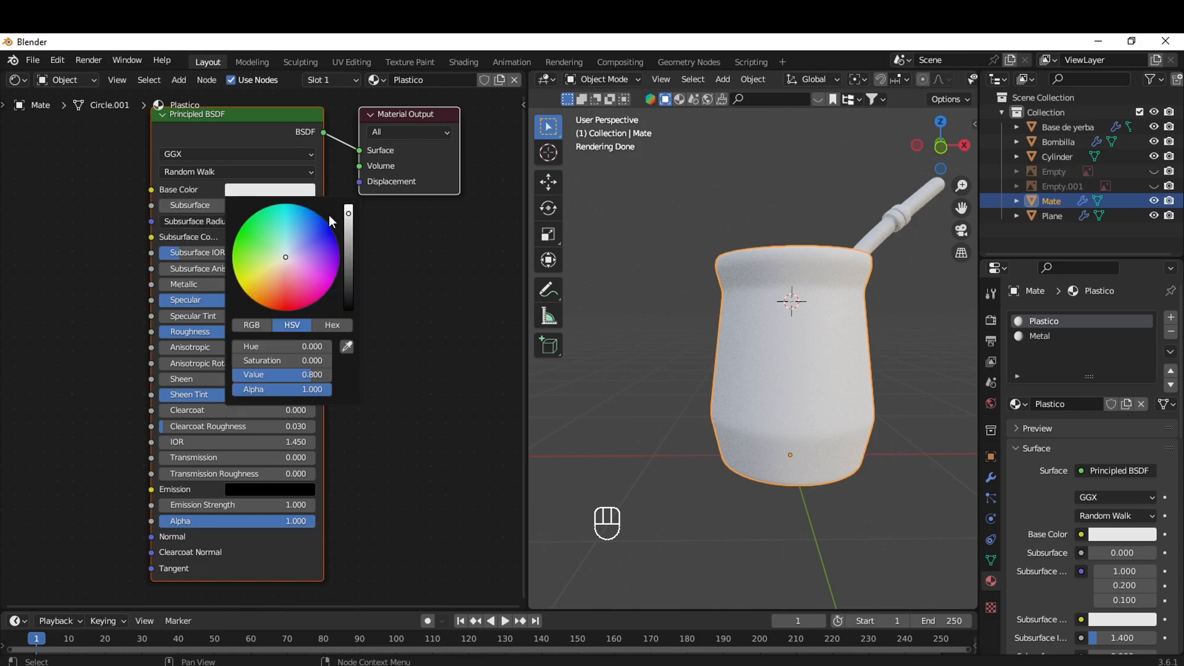
{"action": "mouse_move", "coordinate": [298, 272]}
{"action": "left_mouse_down"}
{"action": "mouse_move", "coordinate": [289, 285]}
{"action": "mouse_move", "coordinate": [243, 282]}
{"action": "mouse_move", "coordinate": [236, 239]}
{"action": "mouse_move", "coordinate": [338, 267]}
{"action": "mouse_move", "coordinate": [299, 289]}
{"action": "mouse_move", "coordinate": [284, 256]}
{"action": "left_mouse_up"}
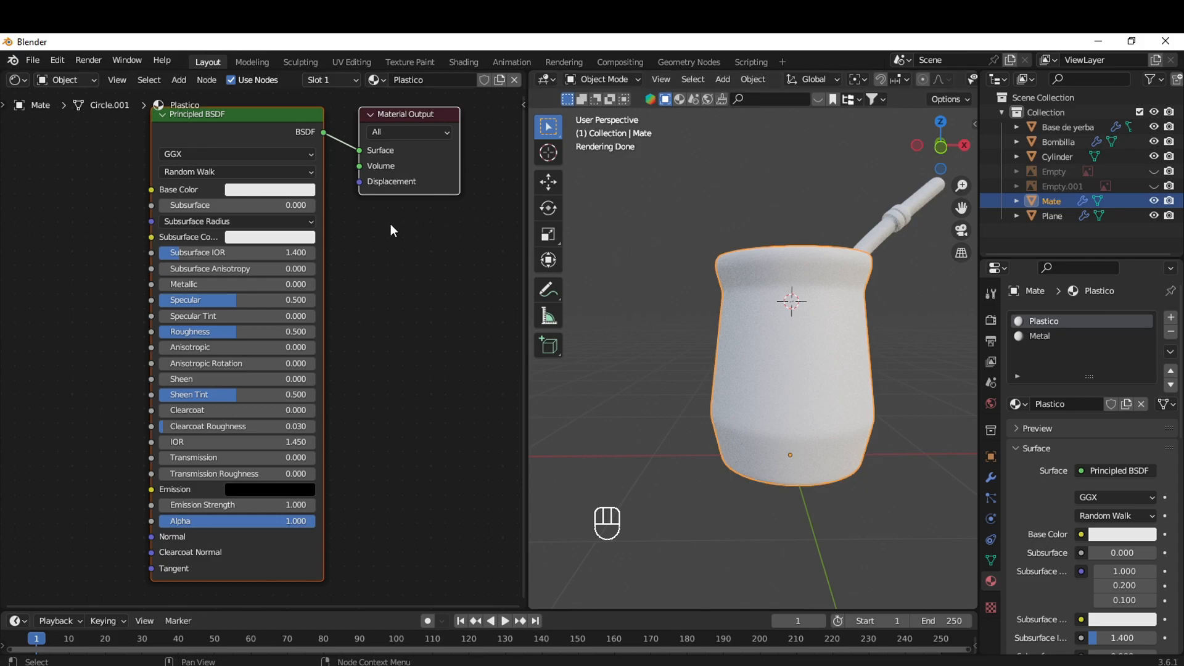
{"action": "left_click", "coordinate": [277, 190]}
{"action": "left_click_drag", "start_coordinate": [349, 214], "coordinate": [349, 298]}
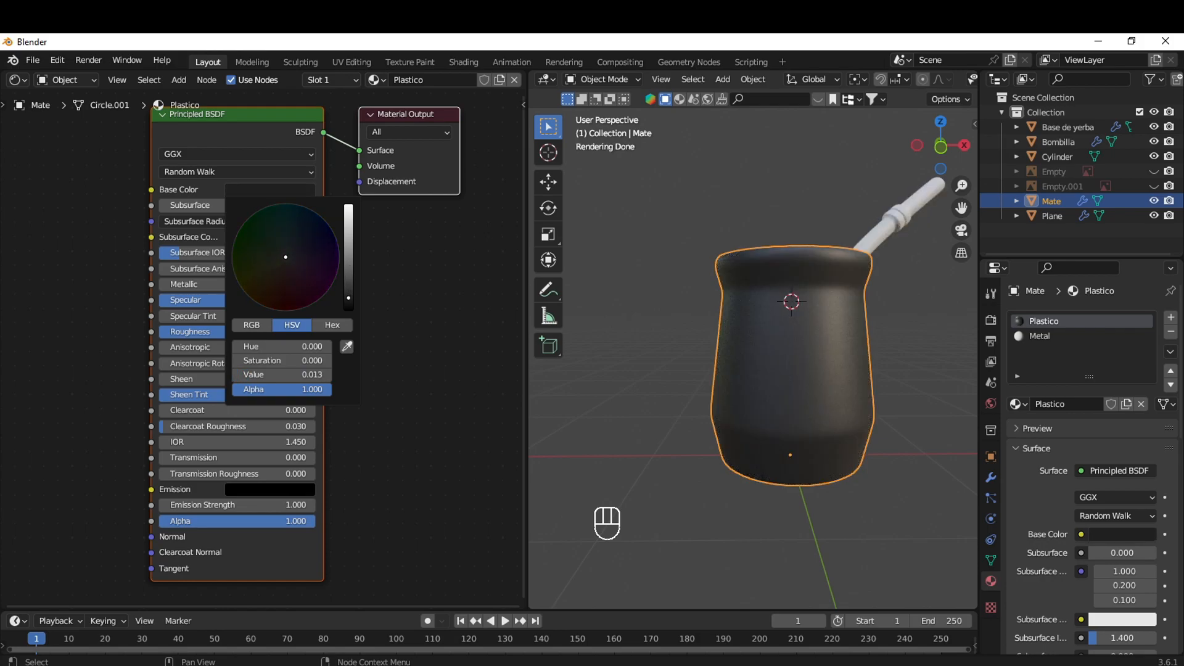
{"action": "middle_click_drag", "start_coordinate": [927, 317], "coordinate": [897, 401]}
{"action": "left_click", "coordinate": [314, 191]}
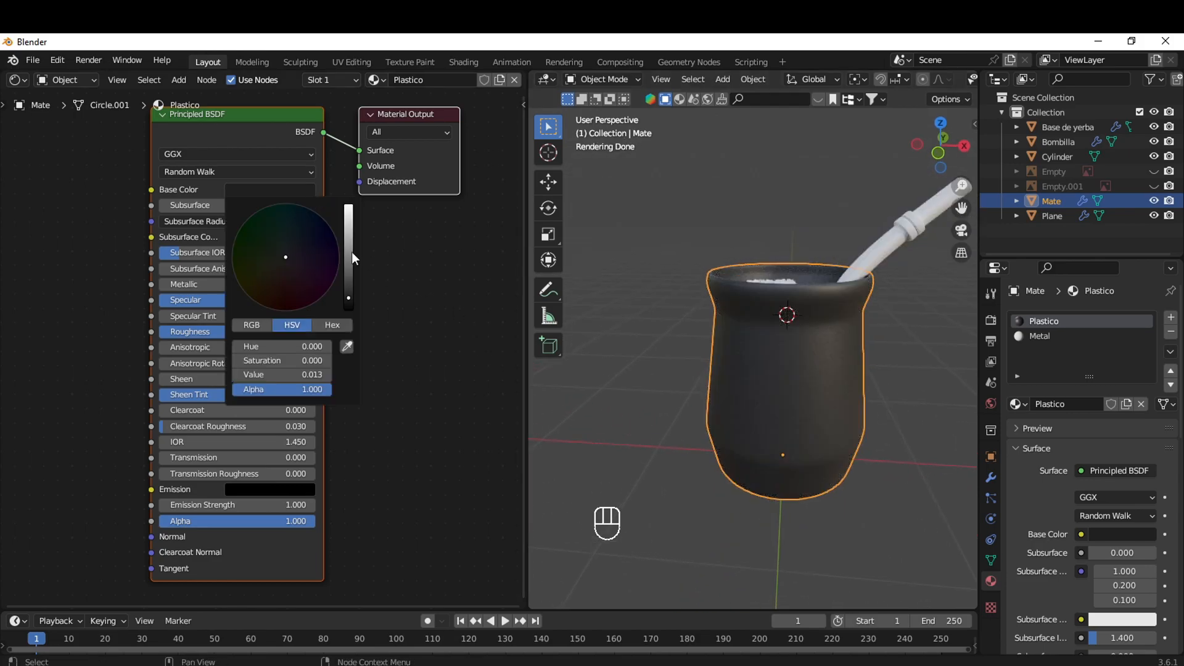
{"action": "left_click_drag", "start_coordinate": [350, 298], "coordinate": [348, 303]}
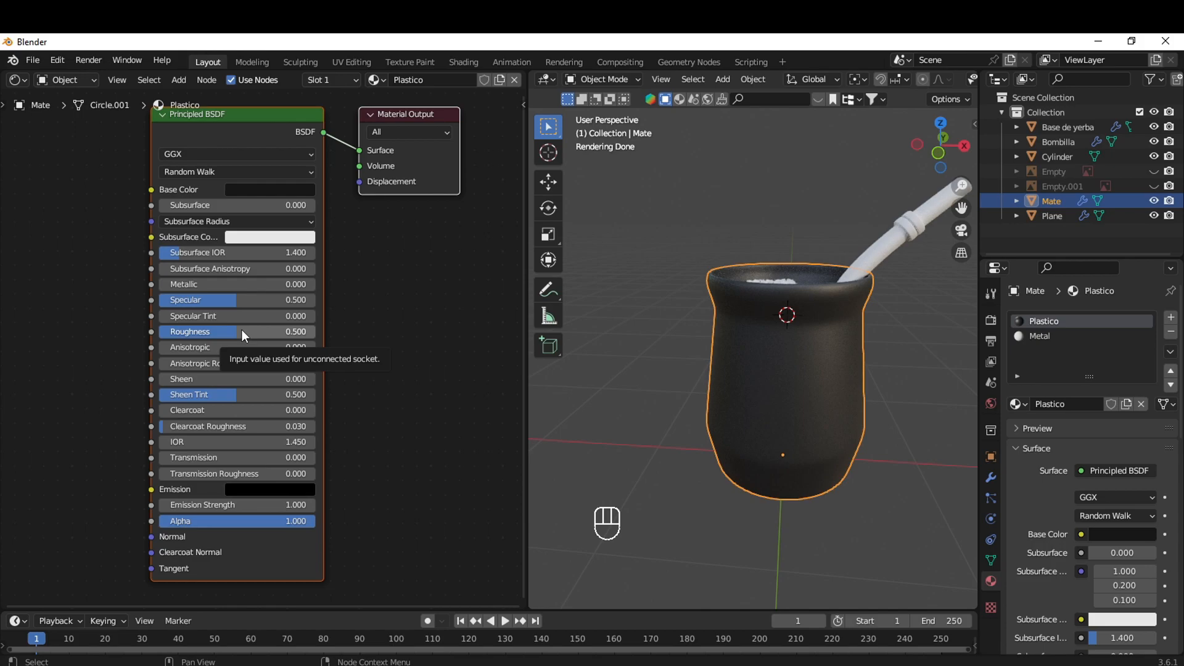
Try the Plastico material's Roughness at 1.000 and at 0.000, comparing the cup's matte and glossy looks
{"action": "left_click_drag", "start_coordinate": [240, 329], "coordinate": [315, 329]}
{"action": "scroll", "coordinate": [729, 401], "scroll_direction": "up", "scroll_amount": 5}
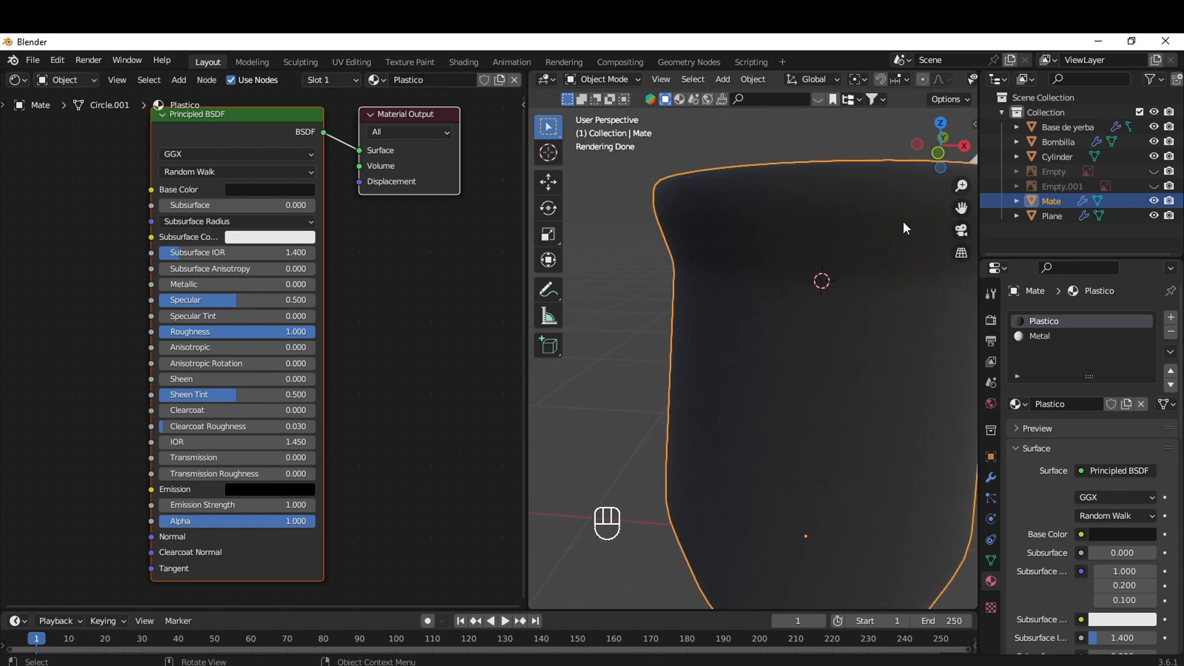
{"action": "scroll", "coordinate": [765, 516], "scroll_direction": "down", "scroll_amount": 5}
{"action": "left_click_drag", "start_coordinate": [265, 332], "coordinate": [196, 332]}
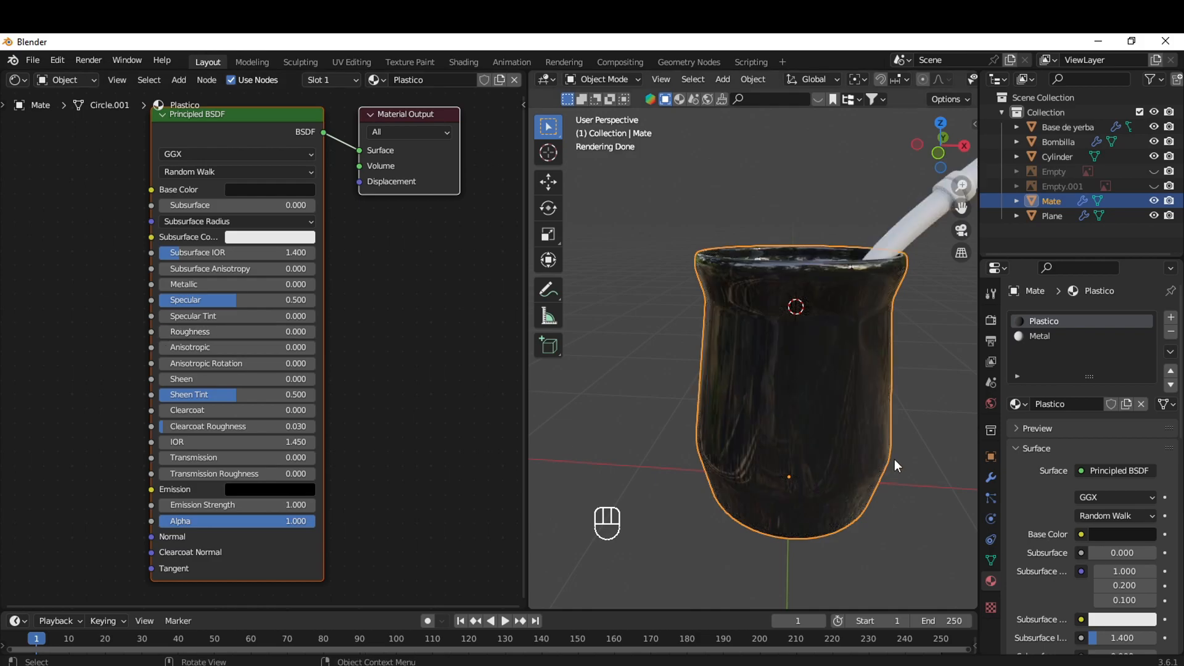
{"action": "middle_click_drag", "start_coordinate": [862, 385], "coordinate": [749, 413]}
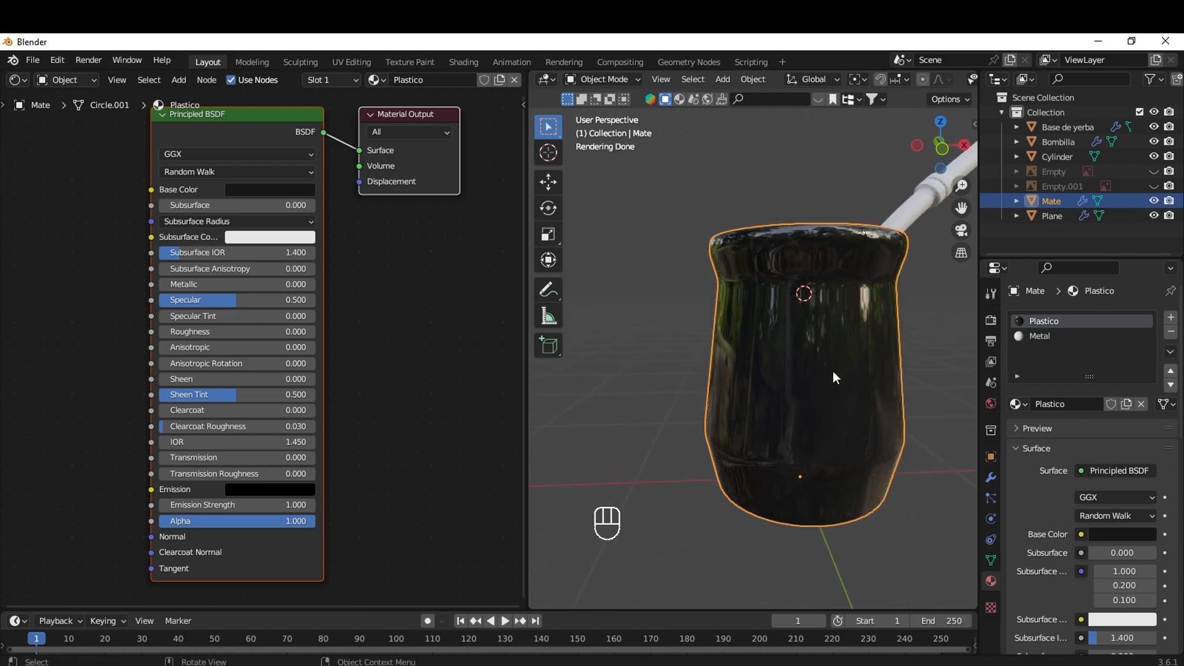
Set the Plastico material's Roughness to 0.373 and check the deselected cup's finish from several angles
{"action": "left_click_drag", "start_coordinate": [169, 334], "coordinate": [223, 332]}
{"action": "middle_click_drag", "start_coordinate": [633, 401], "coordinate": [823, 420]}
{"action": "left_click", "coordinate": [820, 472]}
{"action": "scroll", "coordinate": [820, 496], "scroll_direction": "up", "scroll_amount": 6}
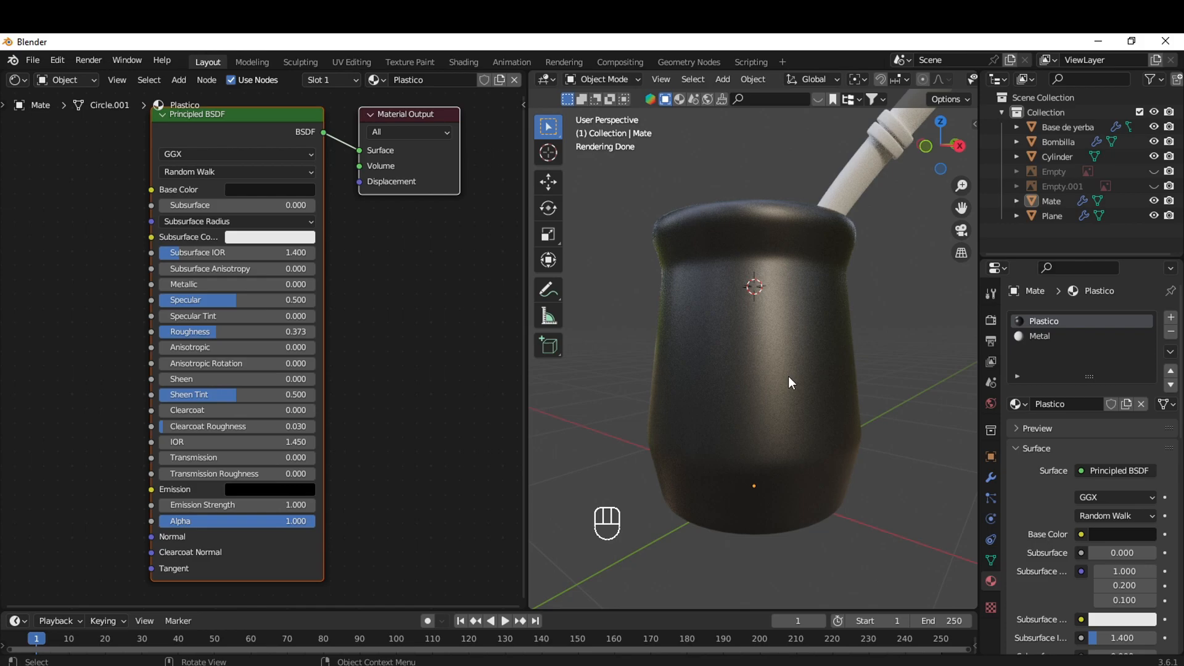
{"action": "middle_click_drag", "start_coordinate": [789, 381], "coordinate": [807, 399]}
{"action": "middle_click_drag", "start_coordinate": [849, 356], "coordinate": [851, 377]}
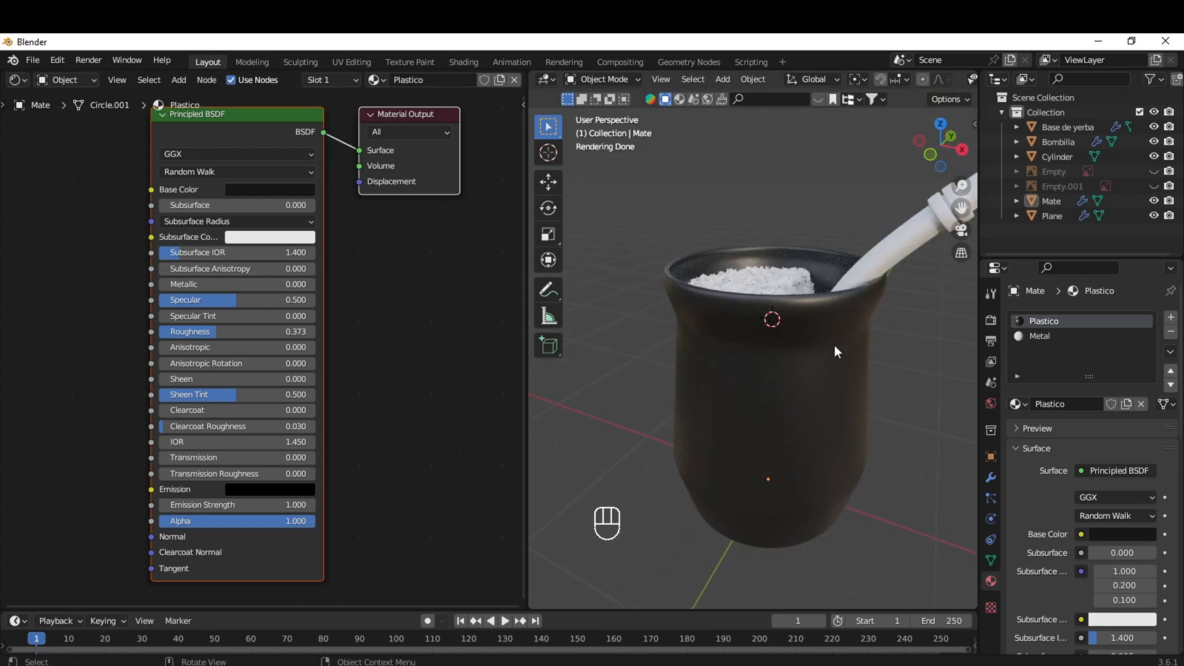
{"action": "scroll", "coordinate": [779, 368], "scroll_direction": "down", "scroll_amount": 2}
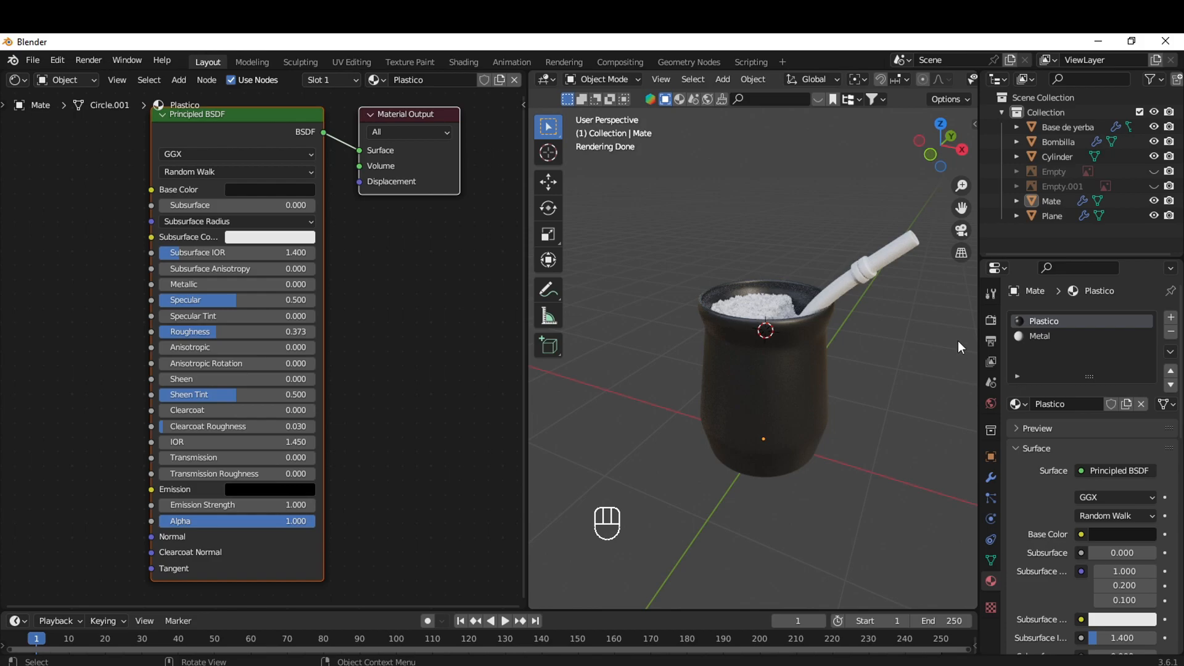
Make the cup's Metal material active, try a turquoise Base Color on it, and restore neutral white with Value 0.800
{"action": "left_click", "coordinate": [1067, 338]}
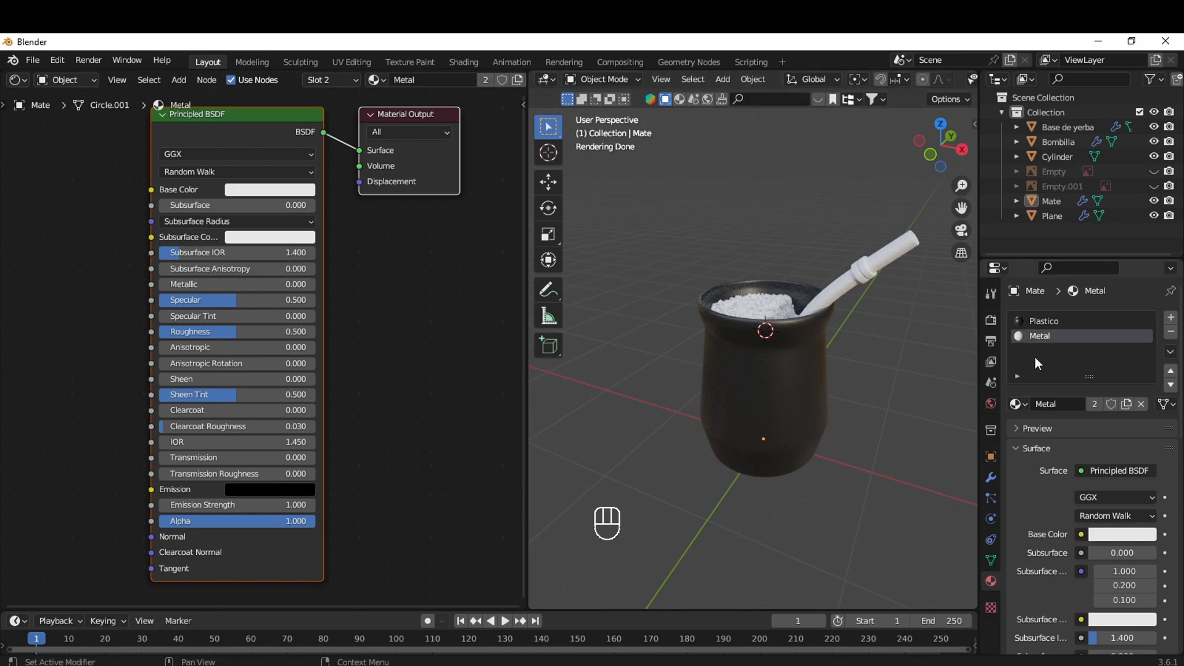
{"action": "left_click", "coordinate": [283, 194]}
{"action": "left_click_drag", "start_coordinate": [298, 258], "coordinate": [274, 217]}
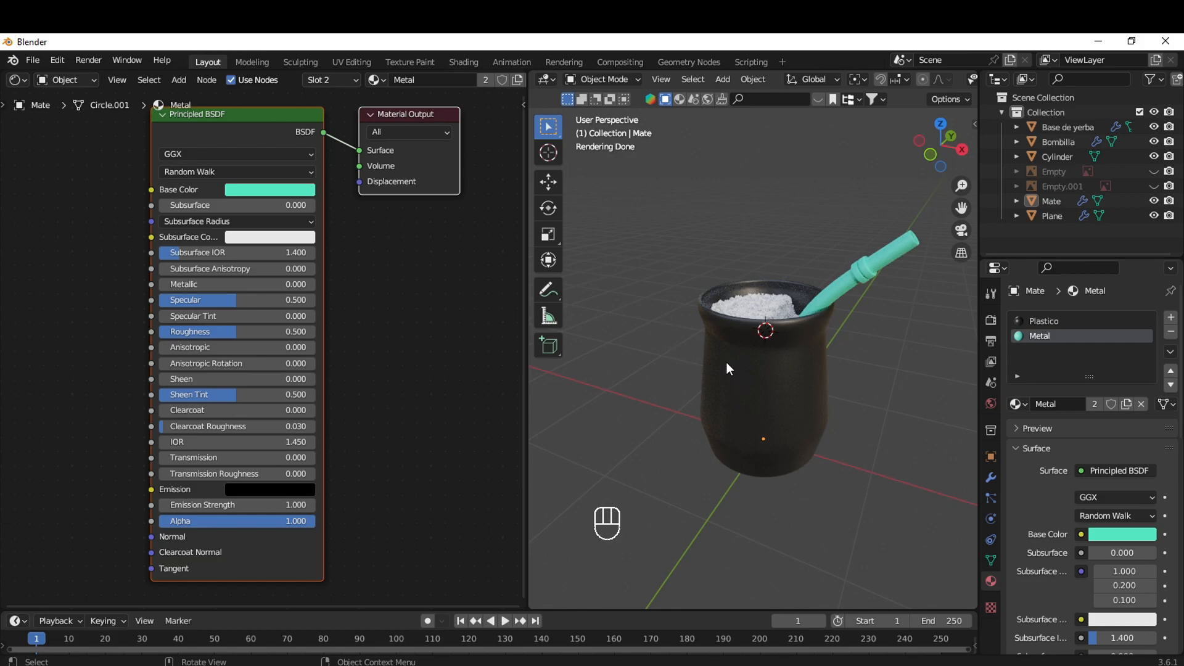
{"action": "left_click", "coordinate": [288, 189]}
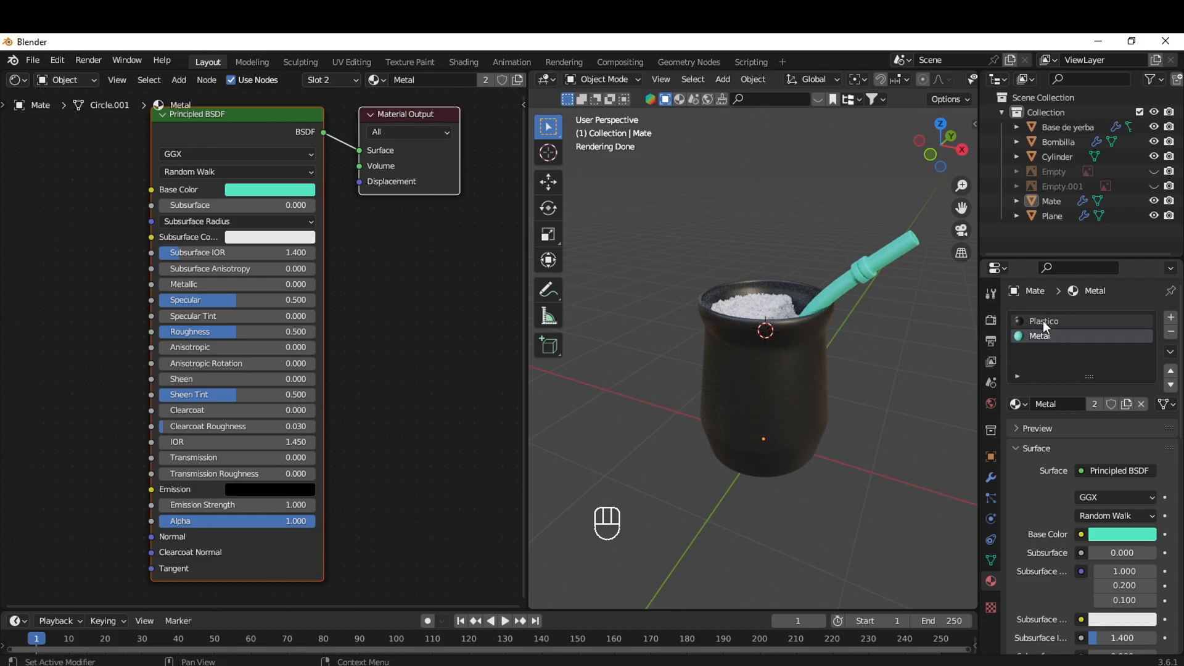
{"action": "left_click", "coordinate": [308, 191]}
{"action": "left_click_drag", "start_coordinate": [302, 361], "coordinate": [266, 354]}
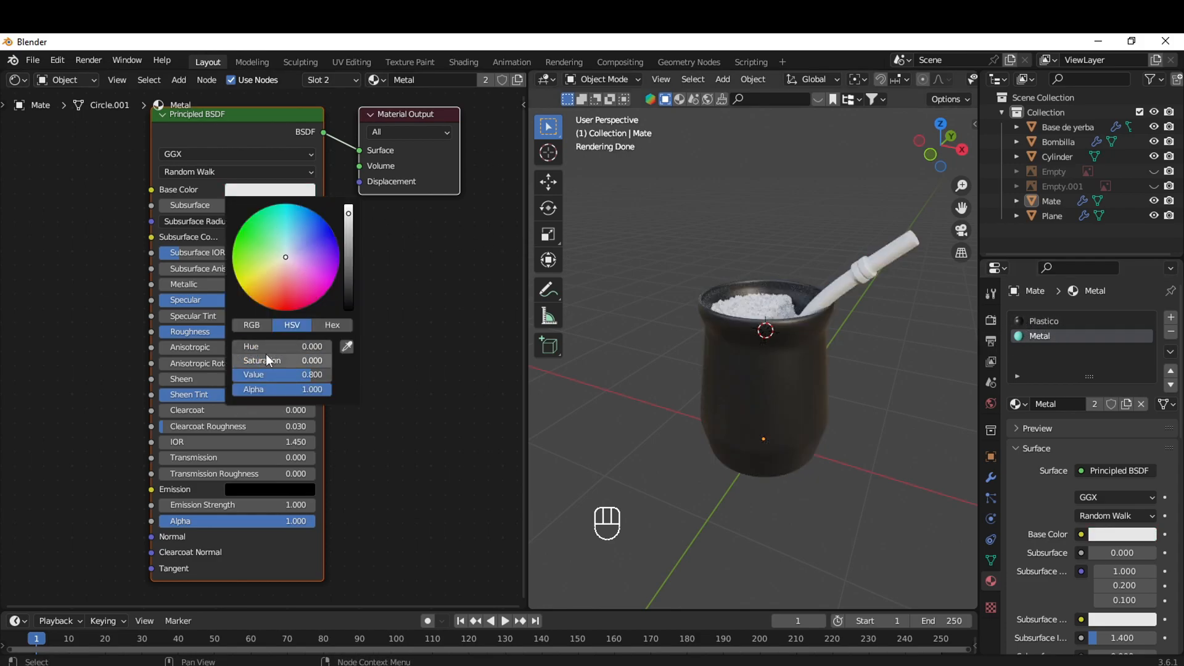
Assign the Metal material to the loop of faces around the Mate cup's upper rim in Edit Mode
{"action": "left_click", "coordinate": [781, 347]}
{"action": "scroll", "coordinate": [779, 446], "scroll_direction": "up", "scroll_amount": 5}
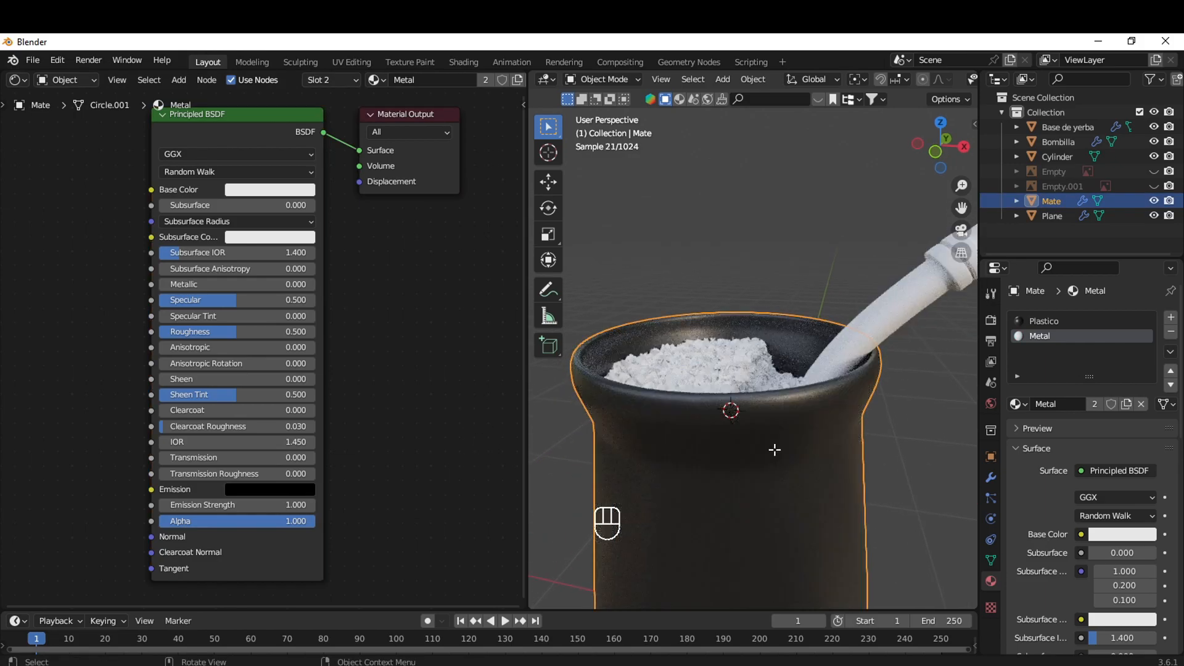
{"action": "key", "text": "Tab"}
{"action": "scroll", "coordinate": [775, 450], "scroll_direction": "down", "scroll_amount": 4}
{"action": "key", "text": "3"}
{"action": "key", "text": "a"}
{"action": "key", "text": "a"}
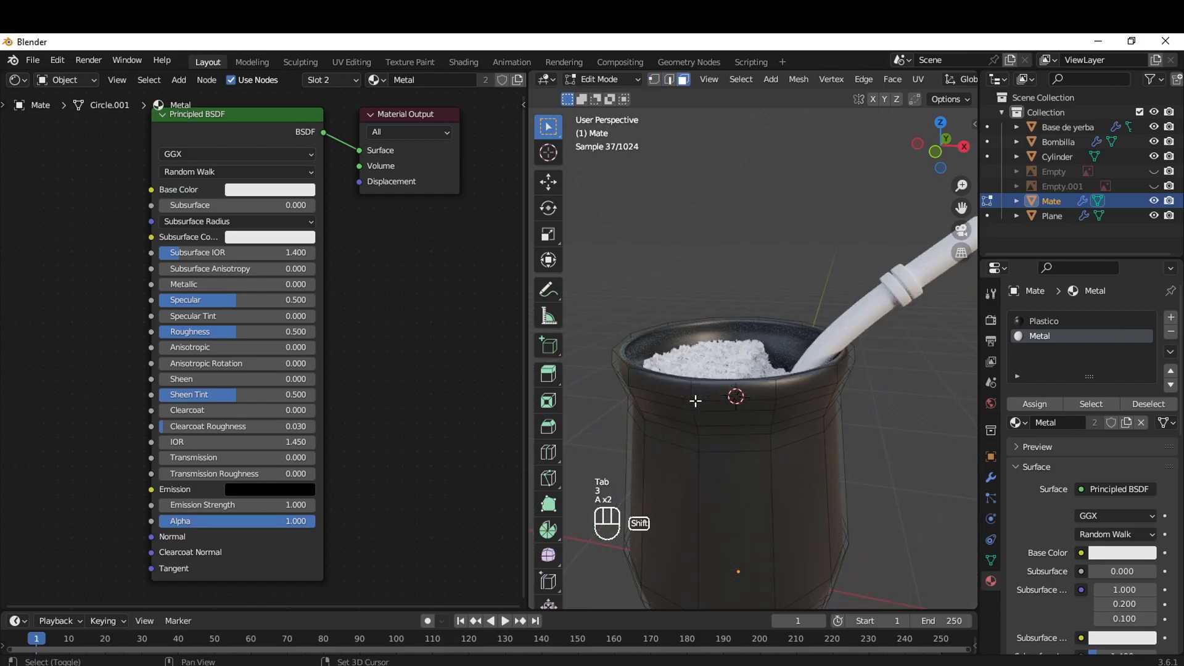
{"action": "left_click", "coordinate": [695, 401], "text": "alt"}
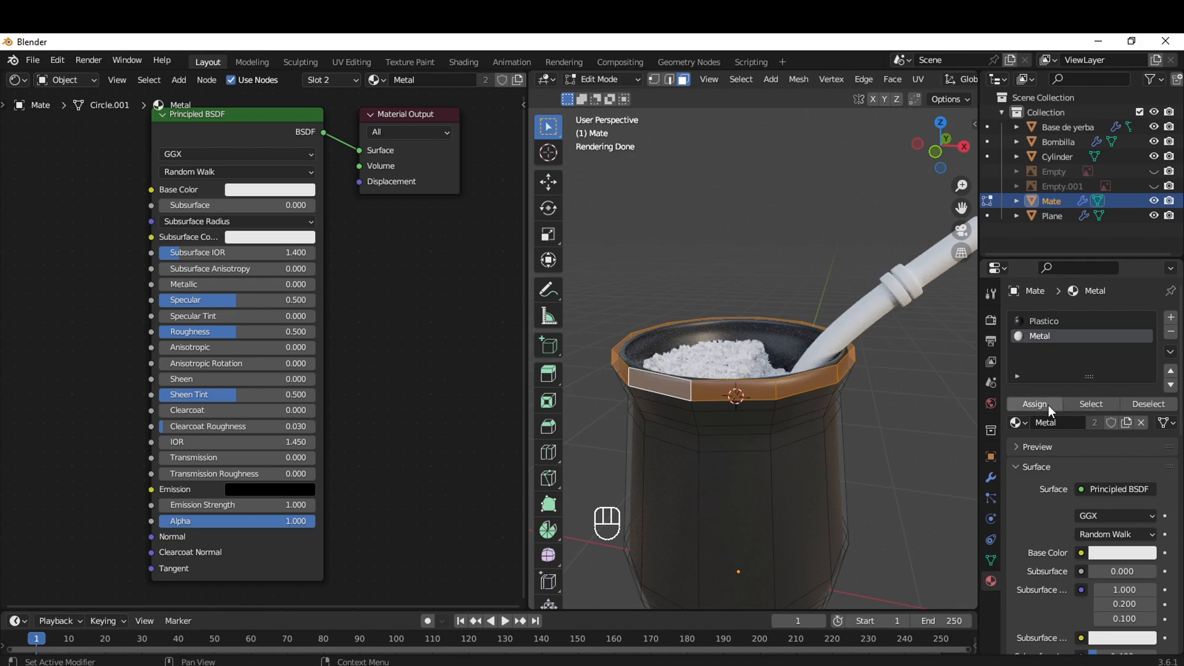
{"action": "key", "text": "Tab"}
{"action": "key", "text": "Tab"}
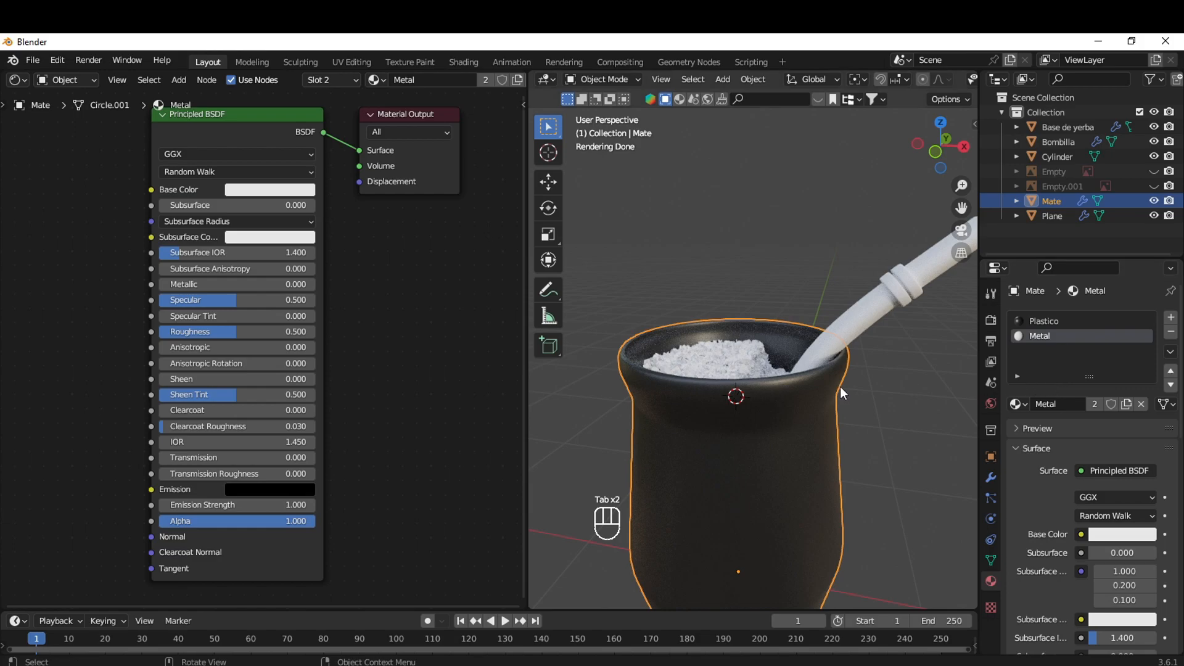
{"action": "key", "text": "Tab"}
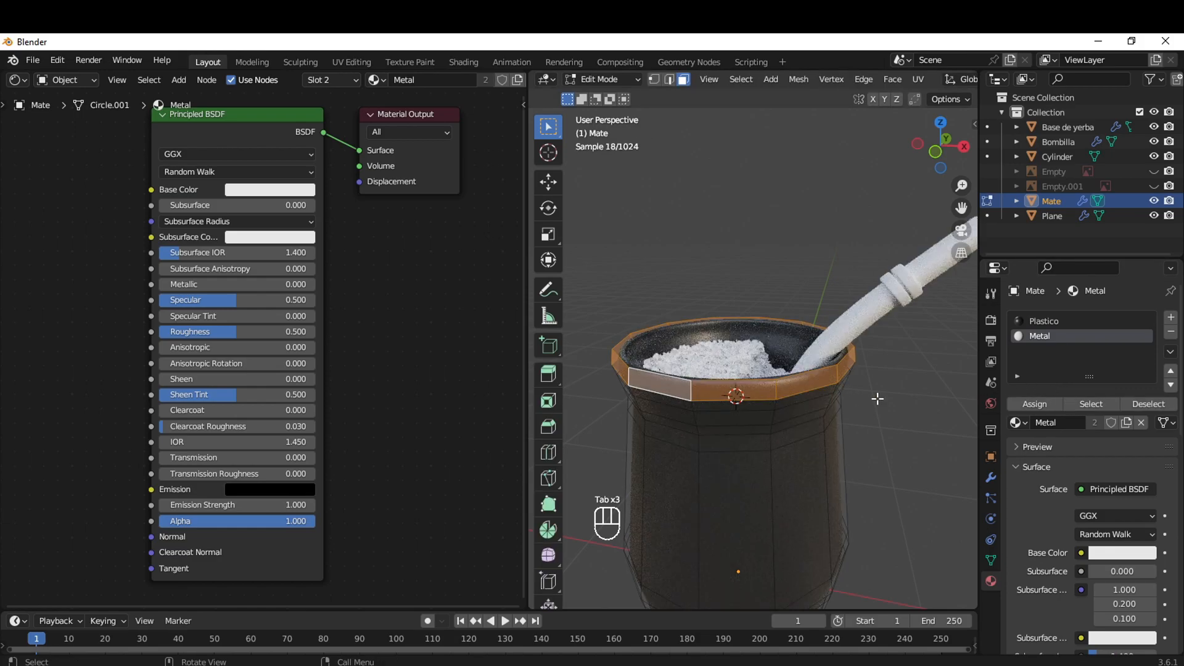
{"action": "left_click", "coordinate": [1039, 405]}
{"action": "key", "text": "Tab"}
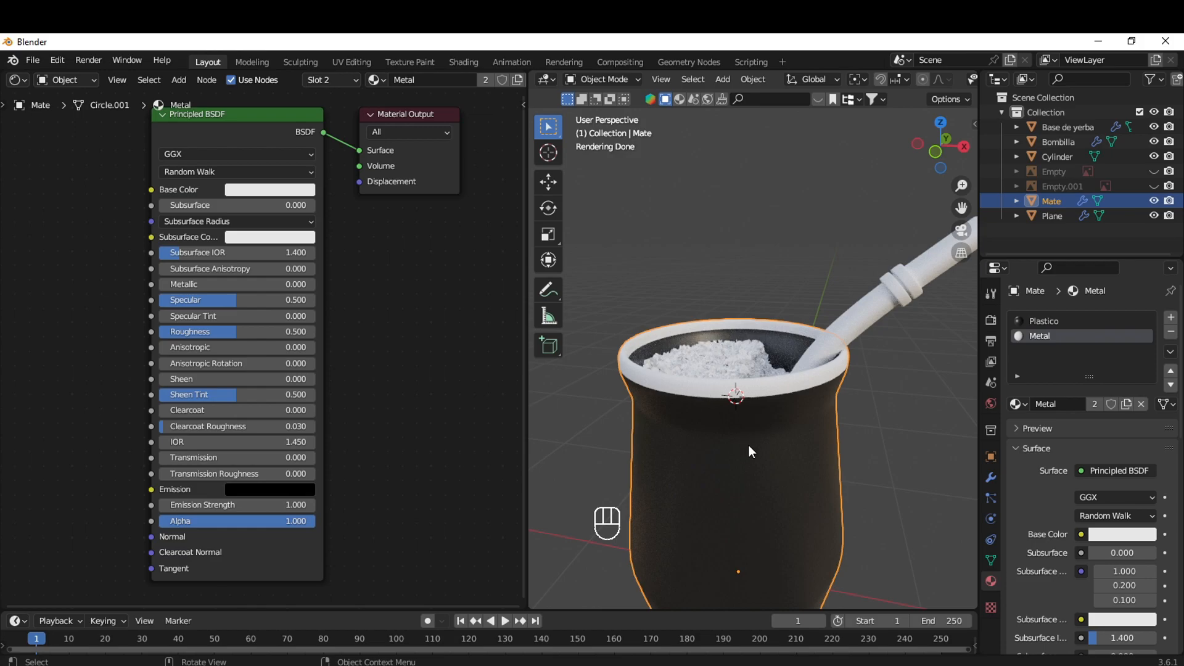
Set the Material Offset of the Mate's Solidify modifier to 1 to give the cup's inner wall the Metal material
{"action": "scroll", "coordinate": [750, 454], "scroll_direction": "down", "scroll_amount": 2}
{"action": "middle_click_drag", "start_coordinate": [750, 454], "coordinate": [796, 373]}
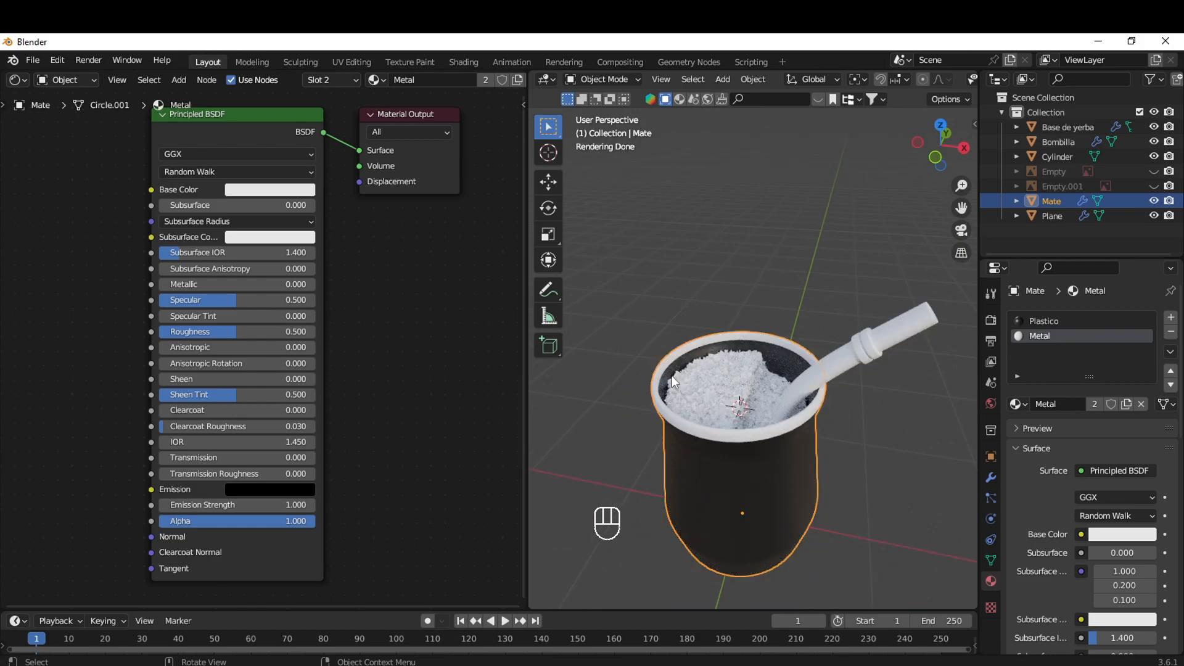
{"action": "key", "text": "Tab"}
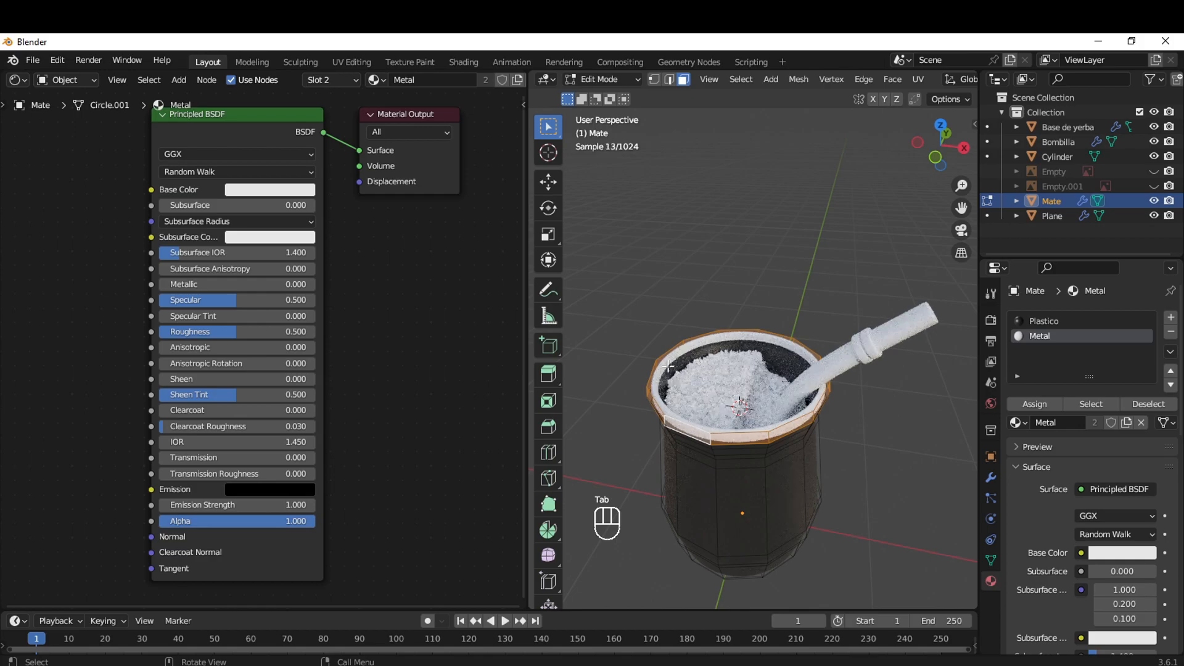
{"action": "key", "text": "Tab"}
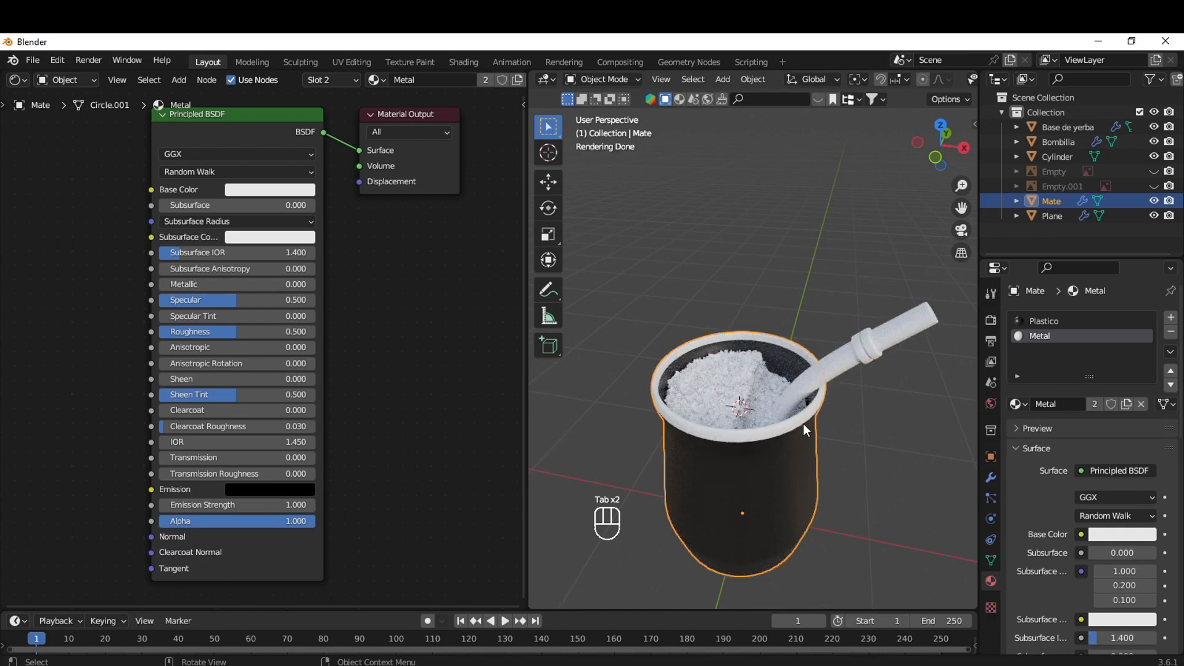
{"action": "left_click", "coordinate": [990, 477]}
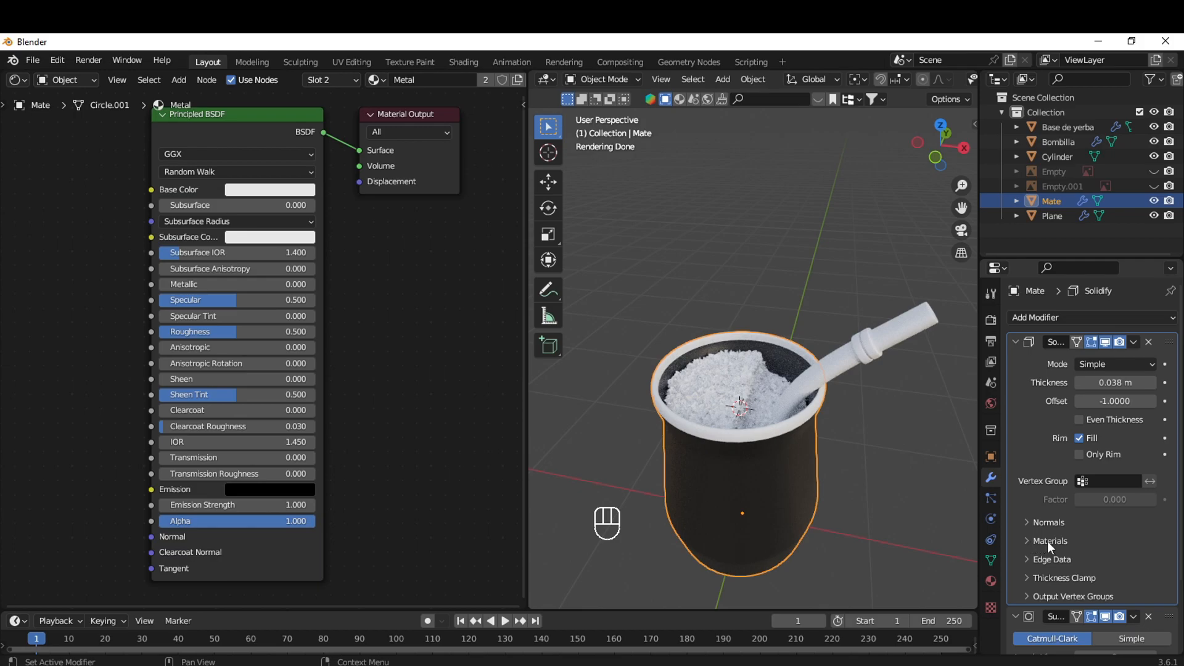
{"action": "left_click", "coordinate": [1027, 541]}
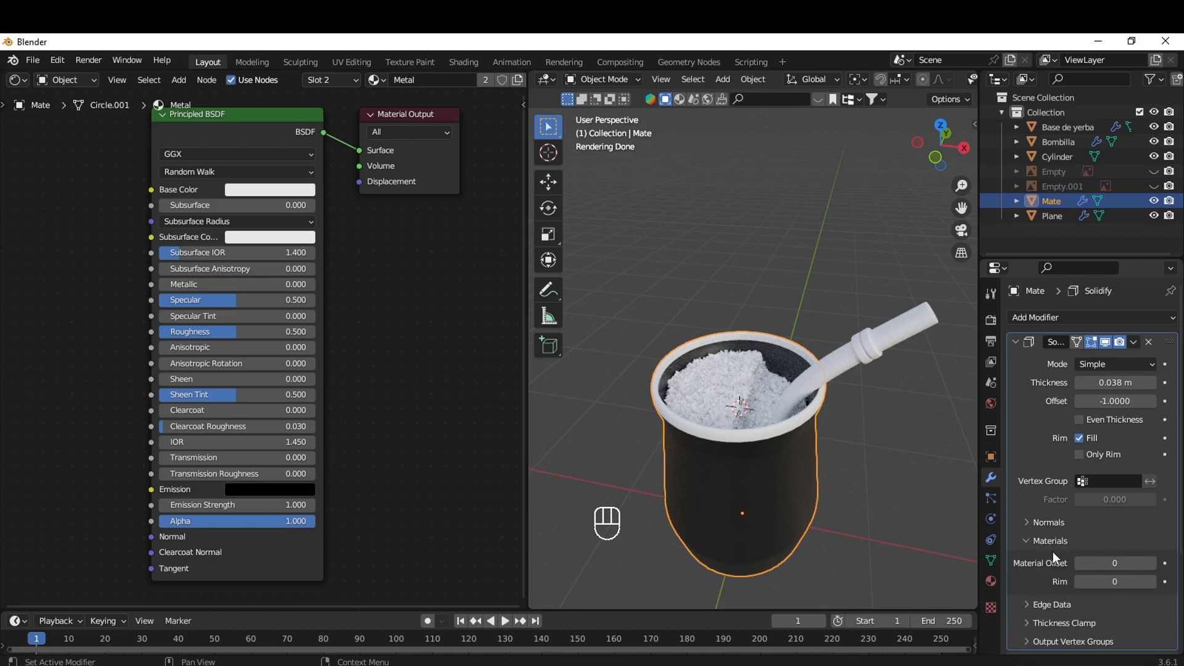
{"action": "left_click", "coordinate": [1151, 563]}
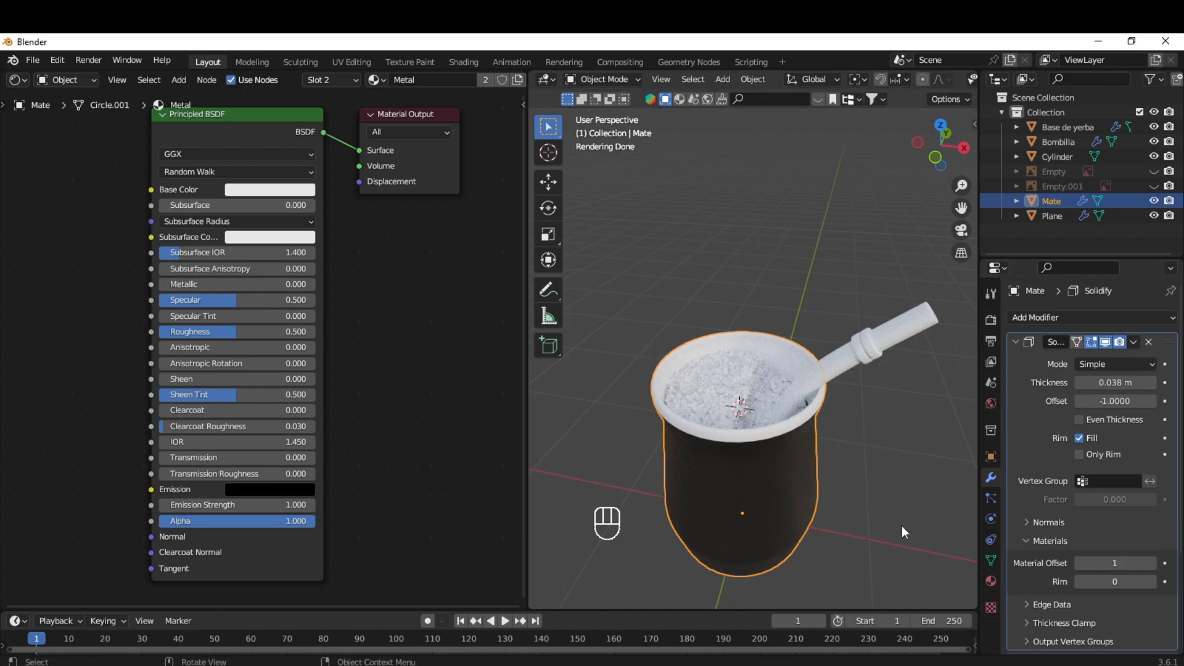
Try another Base Color on the Metal material and return it to neutral white
{"action": "left_click", "coordinate": [991, 581]}
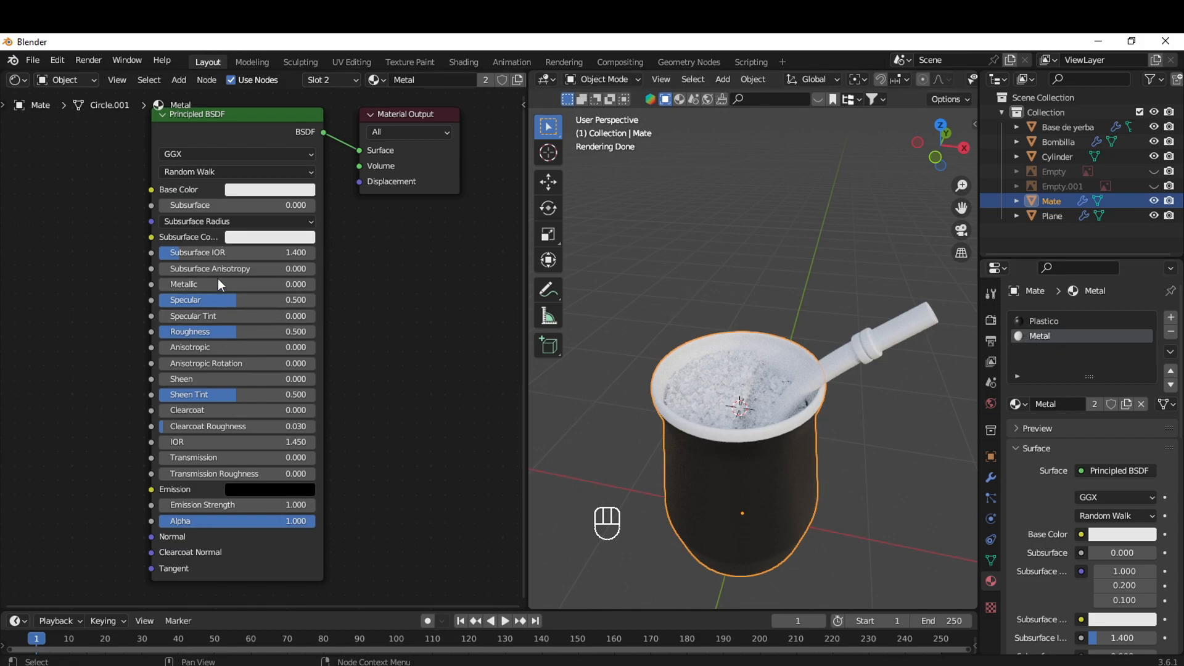
{"action": "left_click", "coordinate": [266, 191]}
{"action": "left_click_drag", "start_coordinate": [289, 227], "coordinate": [284, 256]}
{"action": "left_click_drag", "start_coordinate": [277, 346], "coordinate": [245, 362]}
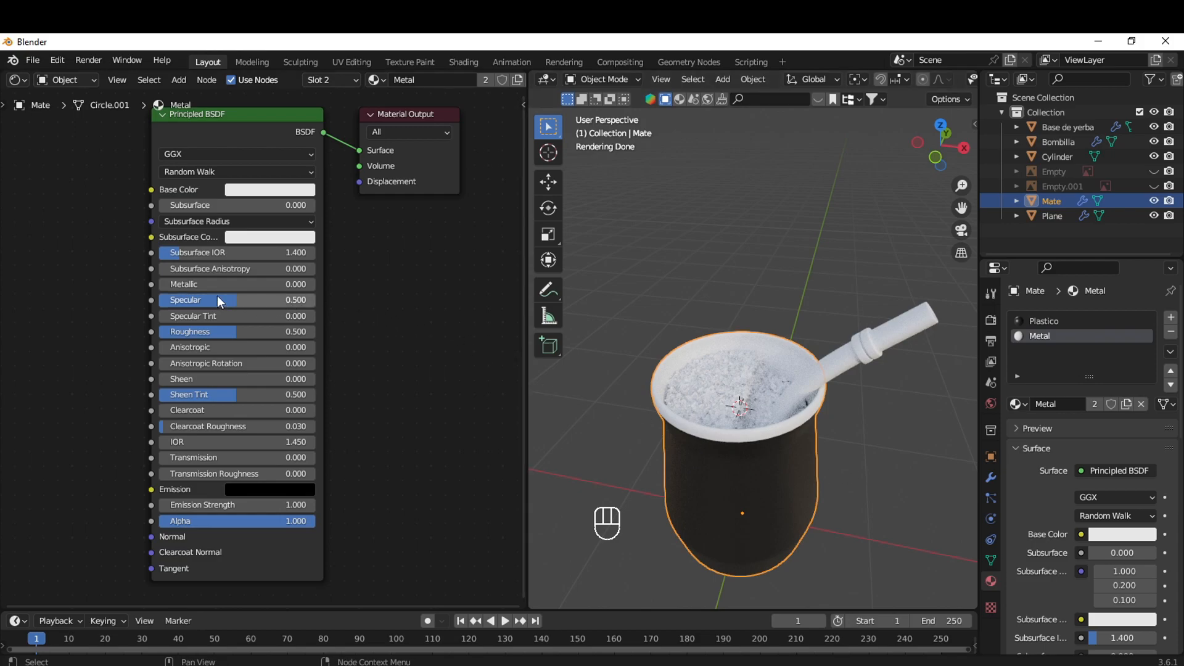
Set the Metal material's Metallic to 1.000 and its Roughness to 0.205
{"action": "left_click_drag", "start_coordinate": [180, 281], "coordinate": [339, 282]}
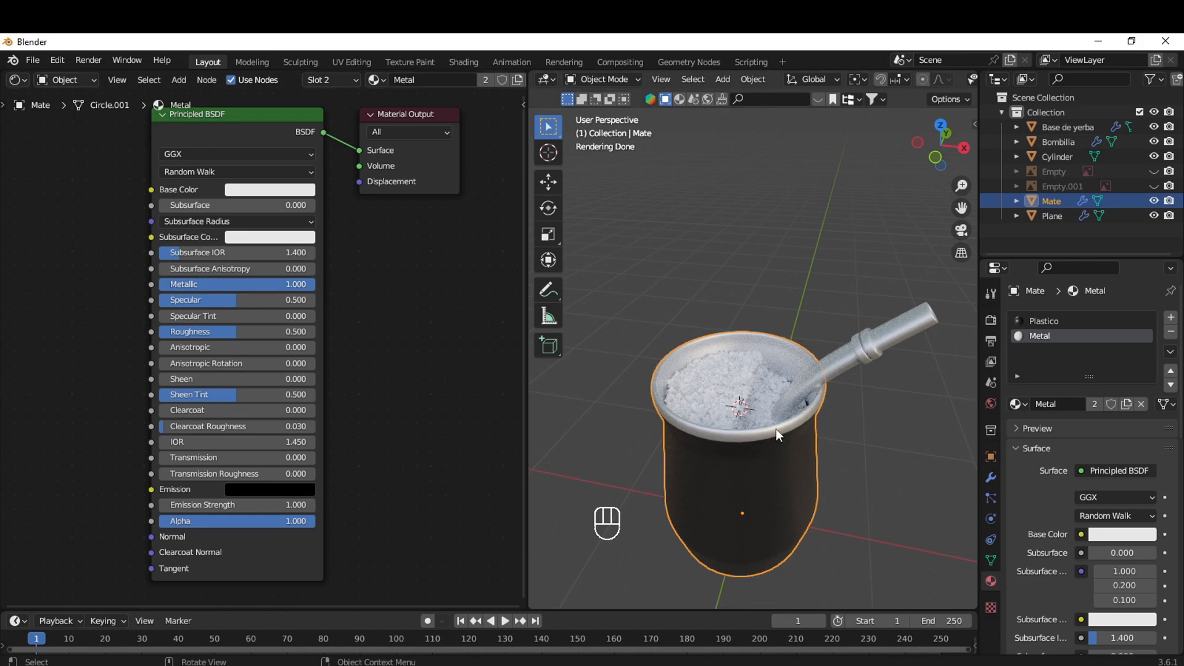
{"action": "scroll", "coordinate": [836, 404], "scroll_direction": "up", "scroll_amount": 3}
{"action": "middle_click_drag", "start_coordinate": [838, 404], "coordinate": [832, 364]}
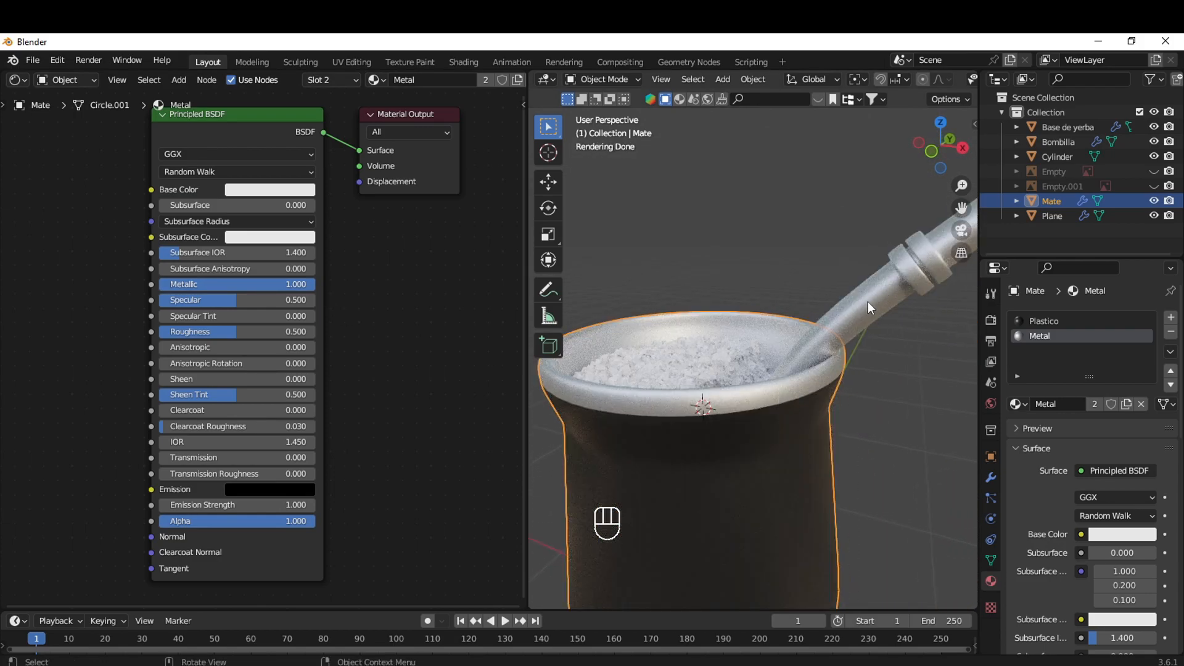
{"action": "left_click", "coordinate": [272, 192]}
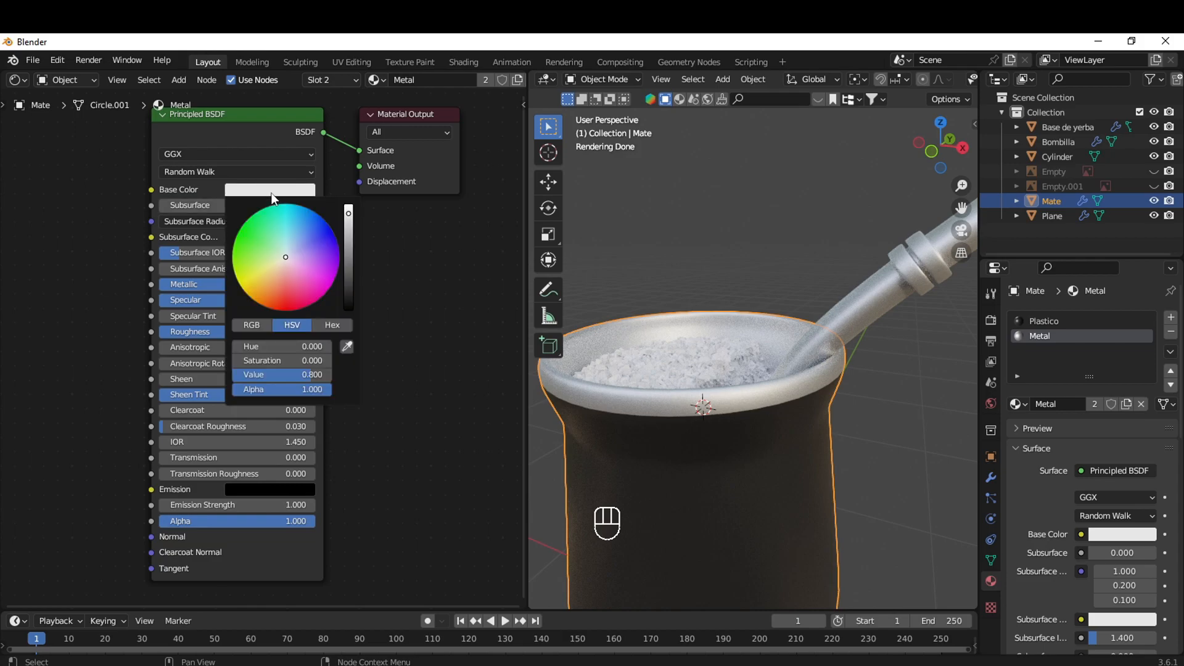
{"action": "left_click", "coordinate": [271, 193]}
{"action": "left_click_drag", "start_coordinate": [231, 333], "coordinate": [185, 333]}
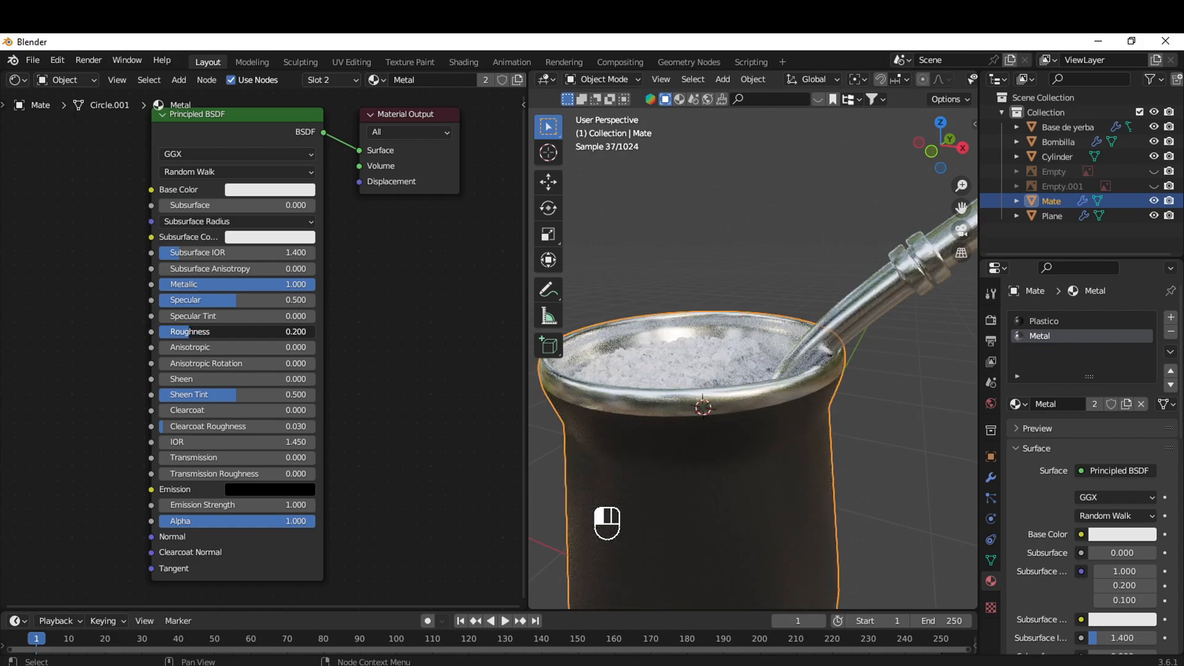
{"action": "left_click_drag", "start_coordinate": [185, 333], "coordinate": [185, 333]}
Darken the Metal material's Base Color to a neutral grey with Value 0.495
{"action": "left_click", "coordinate": [286, 190]}
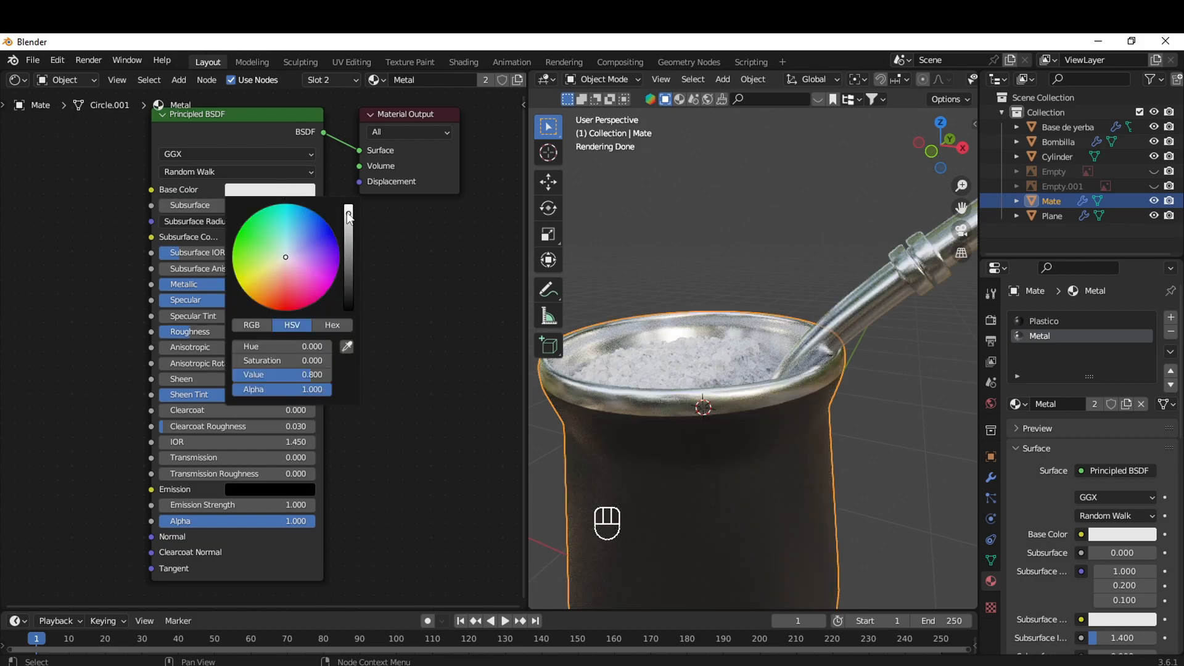
{"action": "mouse_move", "coordinate": [349, 213]}
{"action": "left_mouse_down"}
{"action": "mouse_move", "coordinate": [348, 250]}
{"action": "mouse_move", "coordinate": [349, 232]}
{"action": "left_mouse_up"}
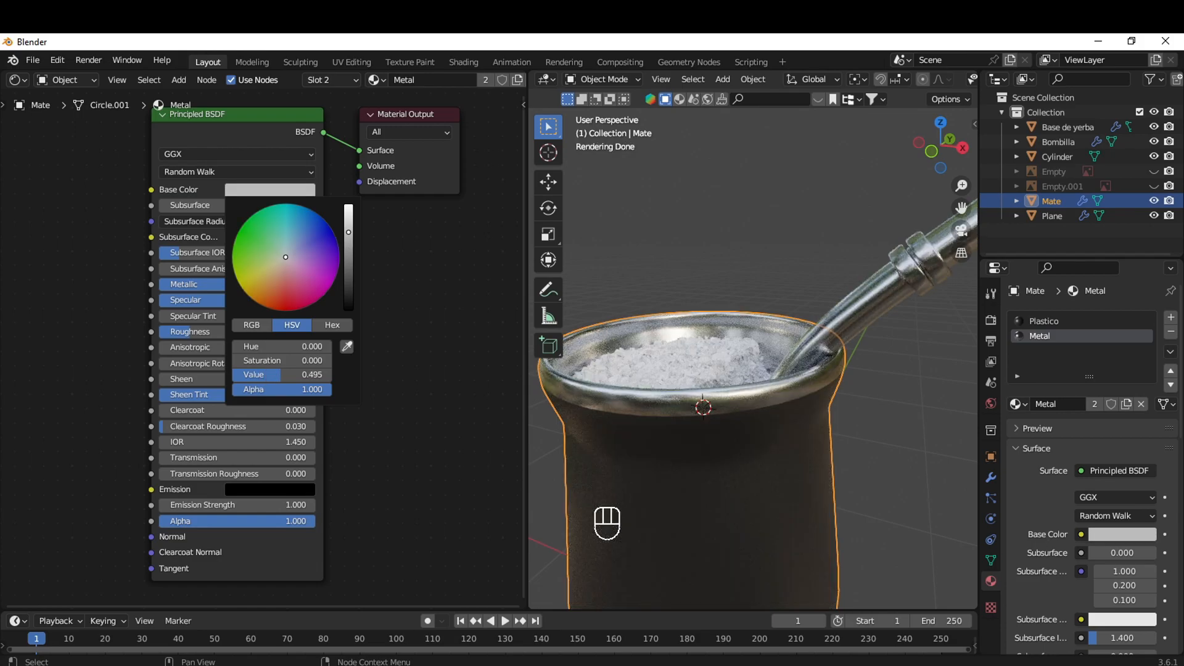
{"action": "scroll", "coordinate": [689, 399], "scroll_direction": "down", "scroll_amount": 8}
{"action": "scroll", "coordinate": [831, 524], "scroll_direction": "up", "scroll_amount": 8}
{"action": "scroll", "coordinate": [831, 524], "scroll_direction": "down", "scroll_amount": 5}
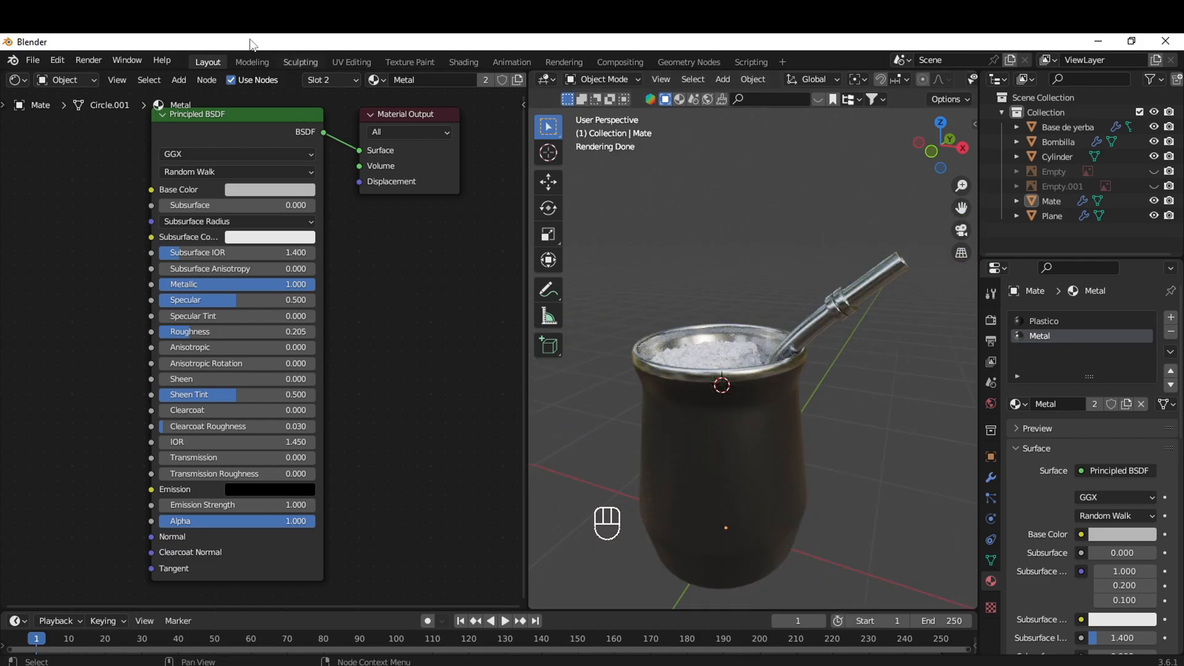
Enlarge the 3D viewport and examine the metal finish on the cup's rim and straw, both close up and from farther away
{"action": "left_click_drag", "start_coordinate": [530, 549], "coordinate": [279, 548]}
{"action": "scroll", "coordinate": [777, 509], "scroll_direction": "up", "scroll_amount": 6}
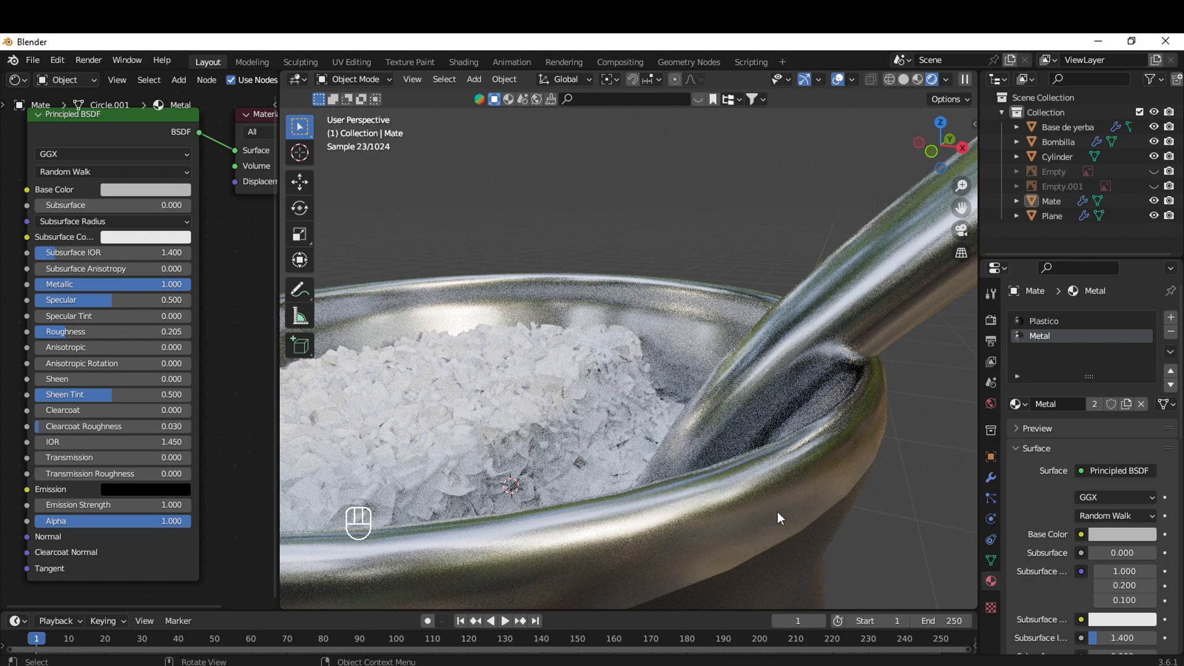
{"action": "scroll", "coordinate": [777, 512], "scroll_direction": "down", "scroll_amount": 6}
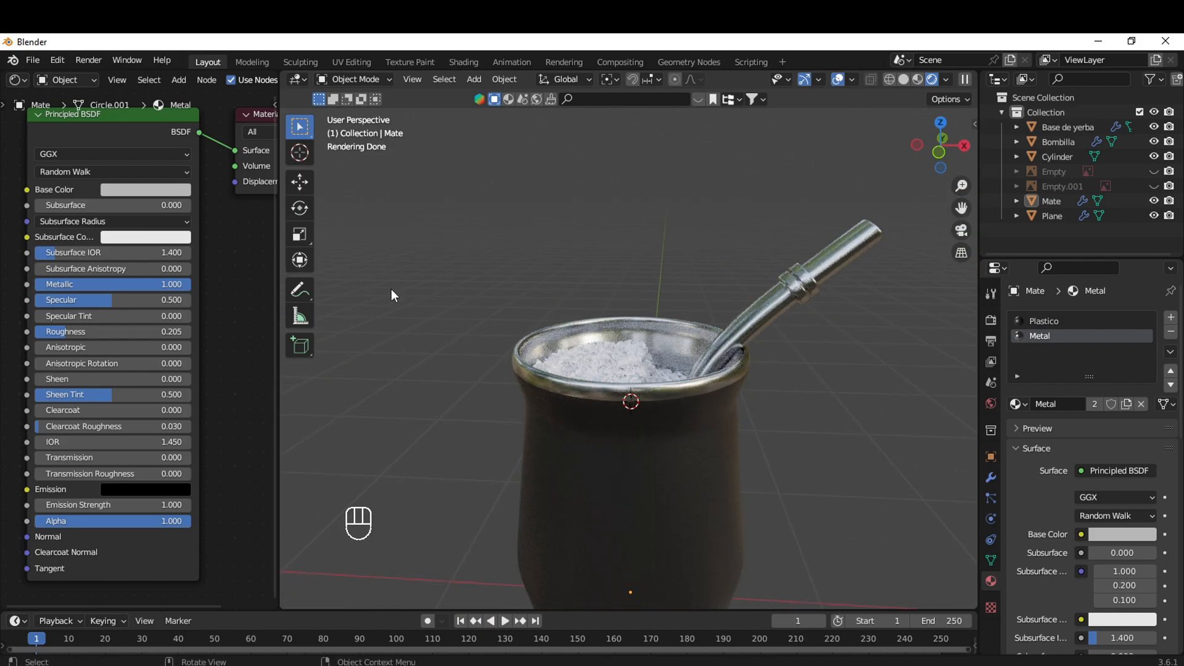
{"action": "scroll", "coordinate": [727, 392], "scroll_direction": "up", "scroll_amount": 2}
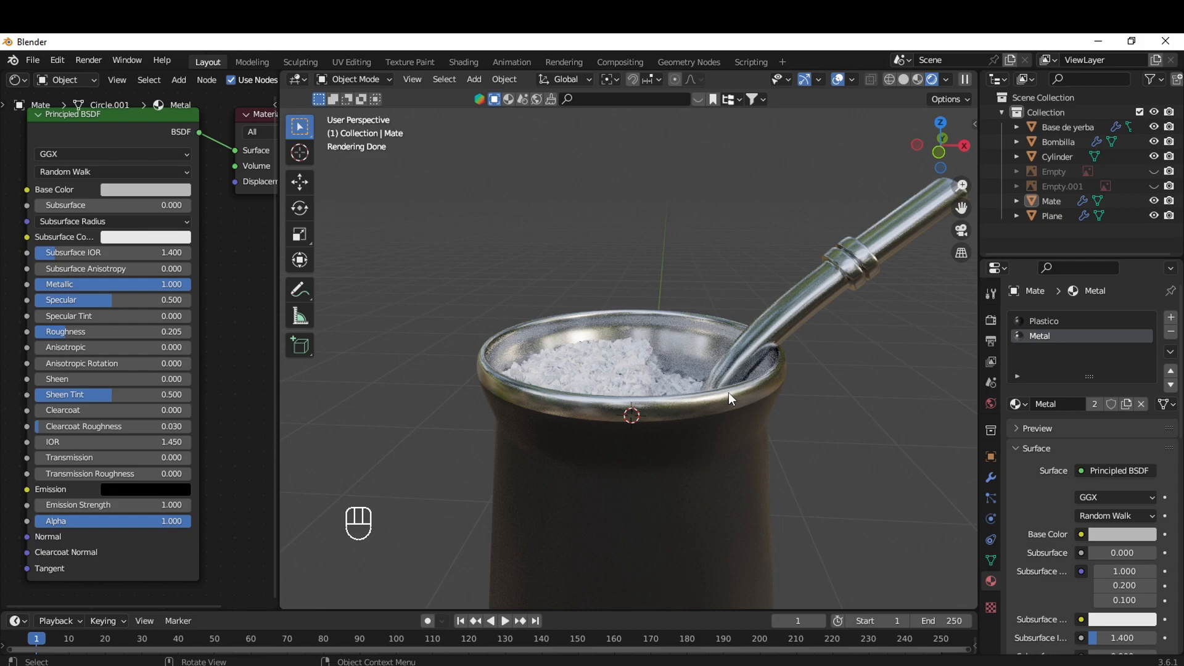
{"action": "scroll", "coordinate": [728, 392], "scroll_direction": "up", "scroll_amount": 3}
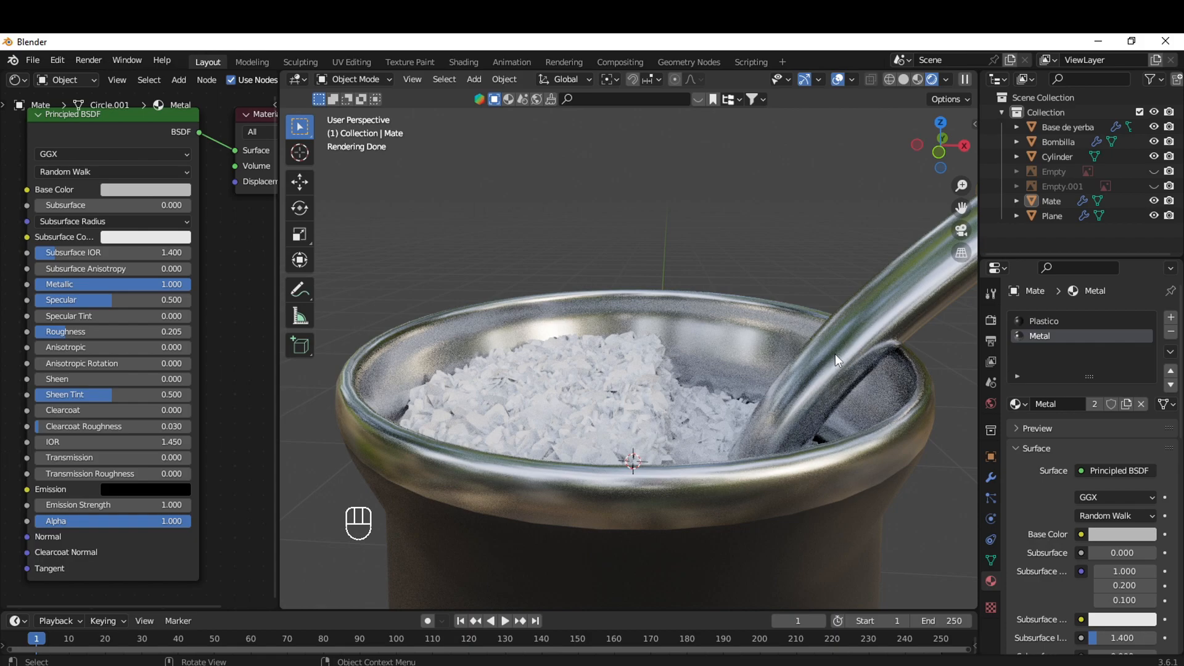
{"action": "scroll", "coordinate": [834, 353], "scroll_direction": "down", "scroll_amount": 3}
{"action": "scroll", "coordinate": [140, 349], "scroll_direction": "down", "scroll_amount": 2}
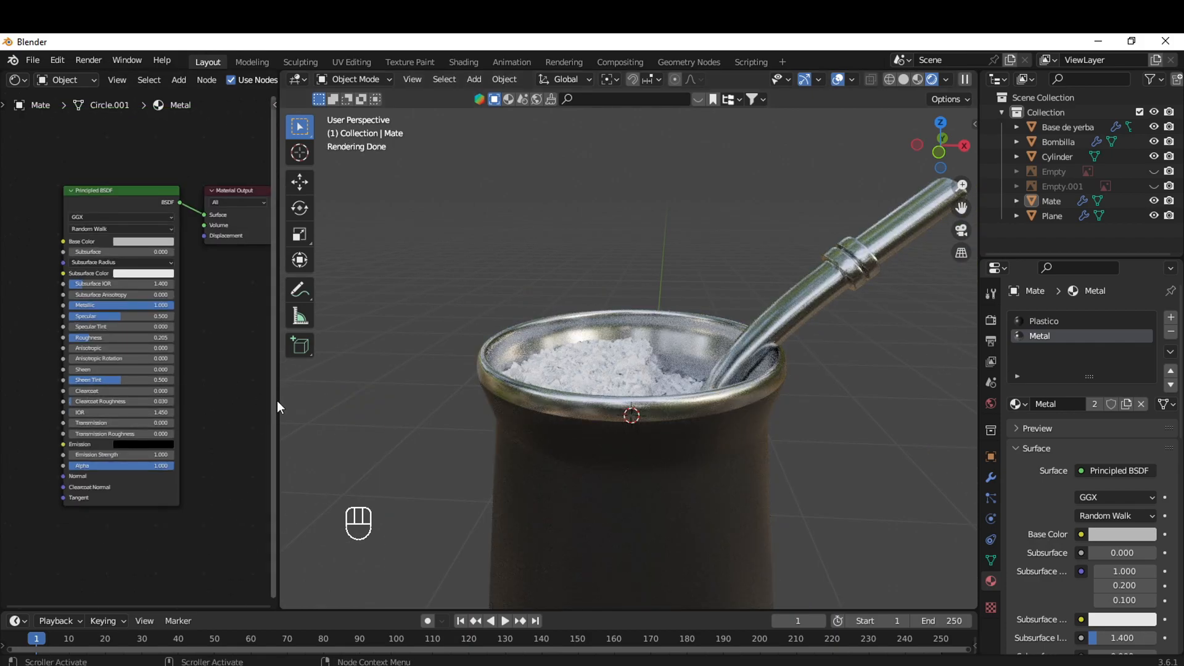
Widen the Shader Editor again and move the Principled BSDF node slightly away from the Material Output node
{"action": "left_click_drag", "start_coordinate": [278, 407], "coordinate": [514, 422]}
{"action": "left_click_drag", "start_coordinate": [182, 283], "coordinate": [61, 262]}
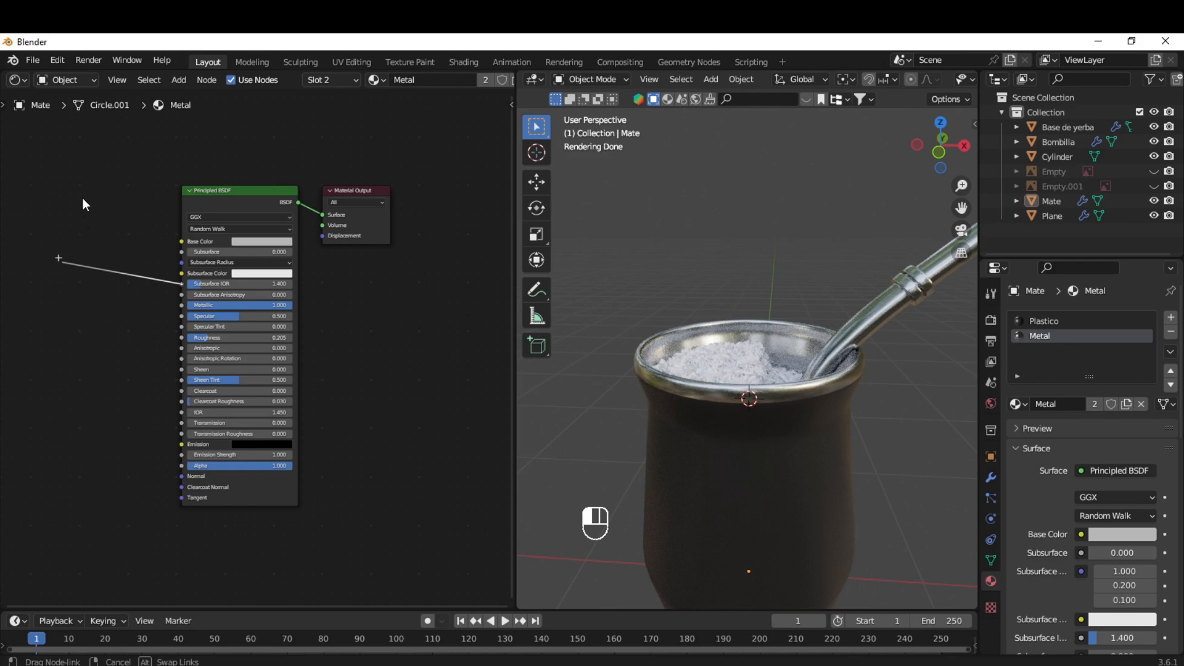
{"action": "key", "text": "Escape"}
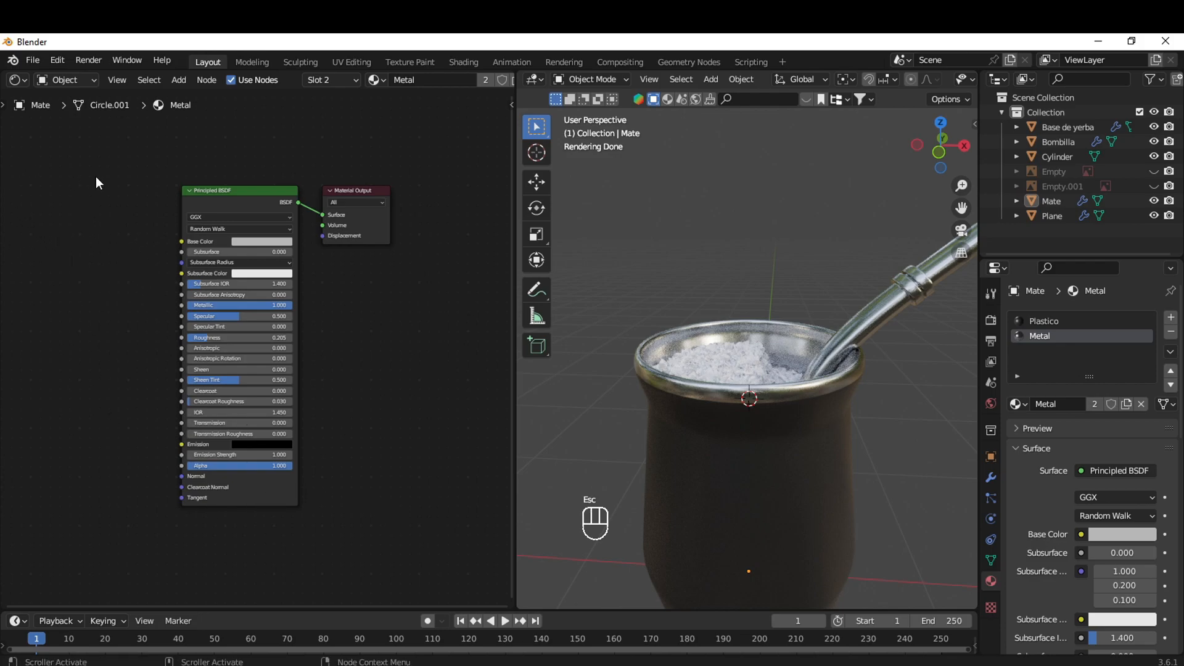
{"action": "left_click_drag", "start_coordinate": [241, 199], "coordinate": [224, 184]}
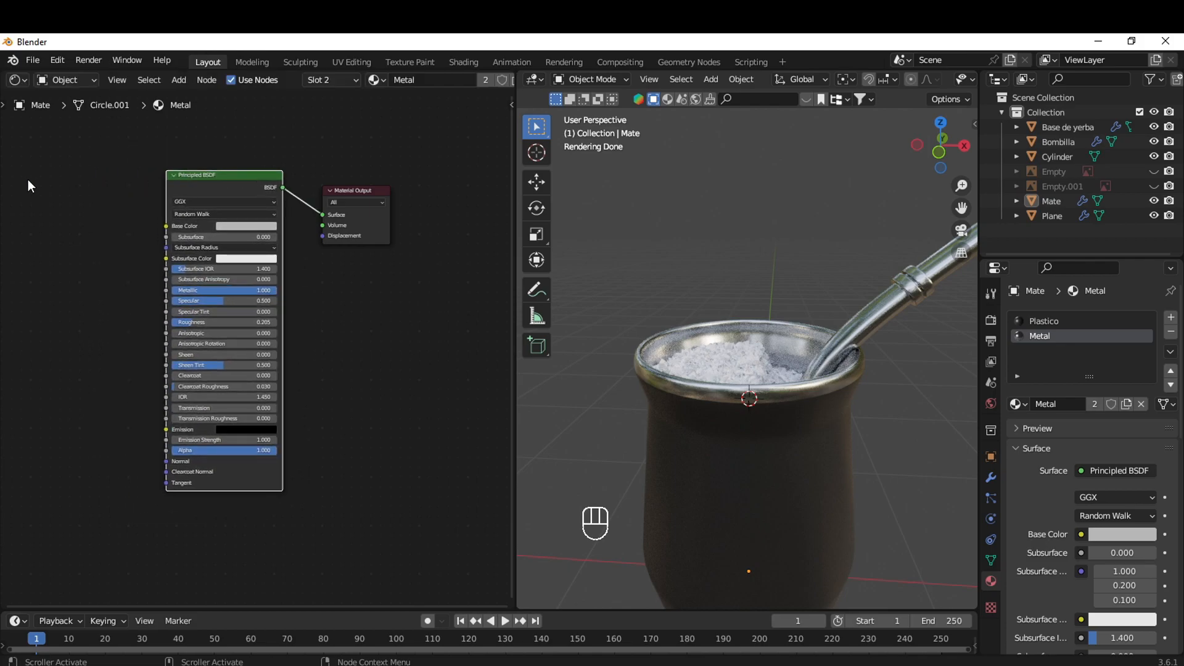
{"action": "middle_click_drag", "start_coordinate": [62, 251], "coordinate": [198, 303]}
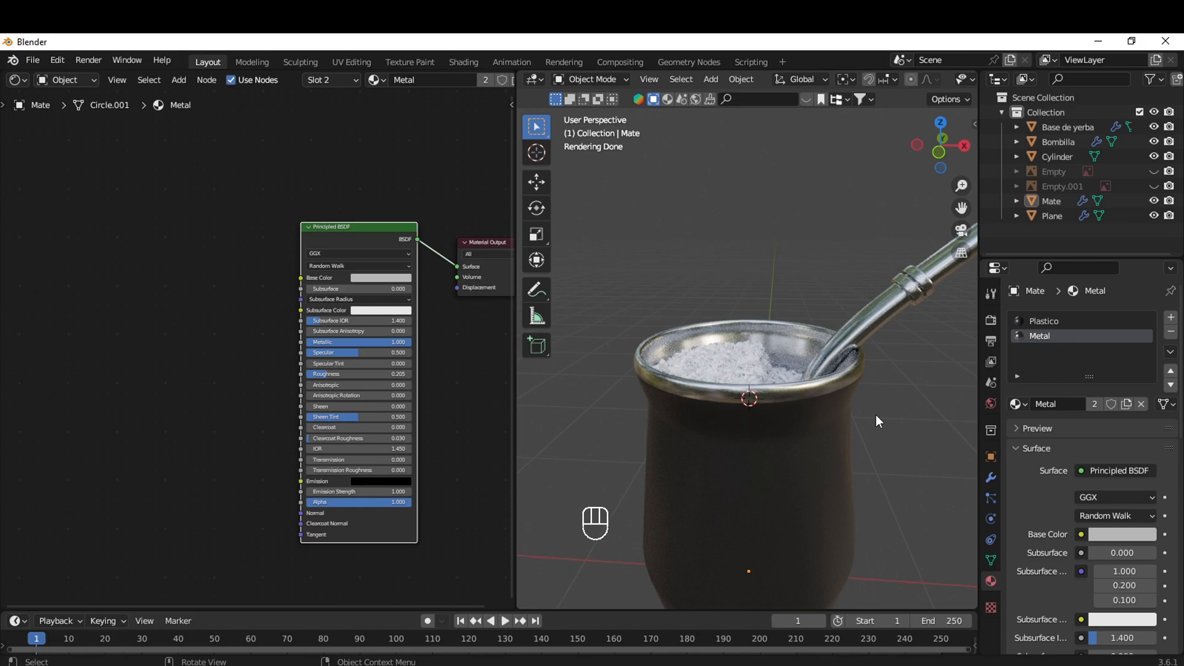
{"action": "middle_click_drag", "start_coordinate": [873, 417], "coordinate": [789, 438]}
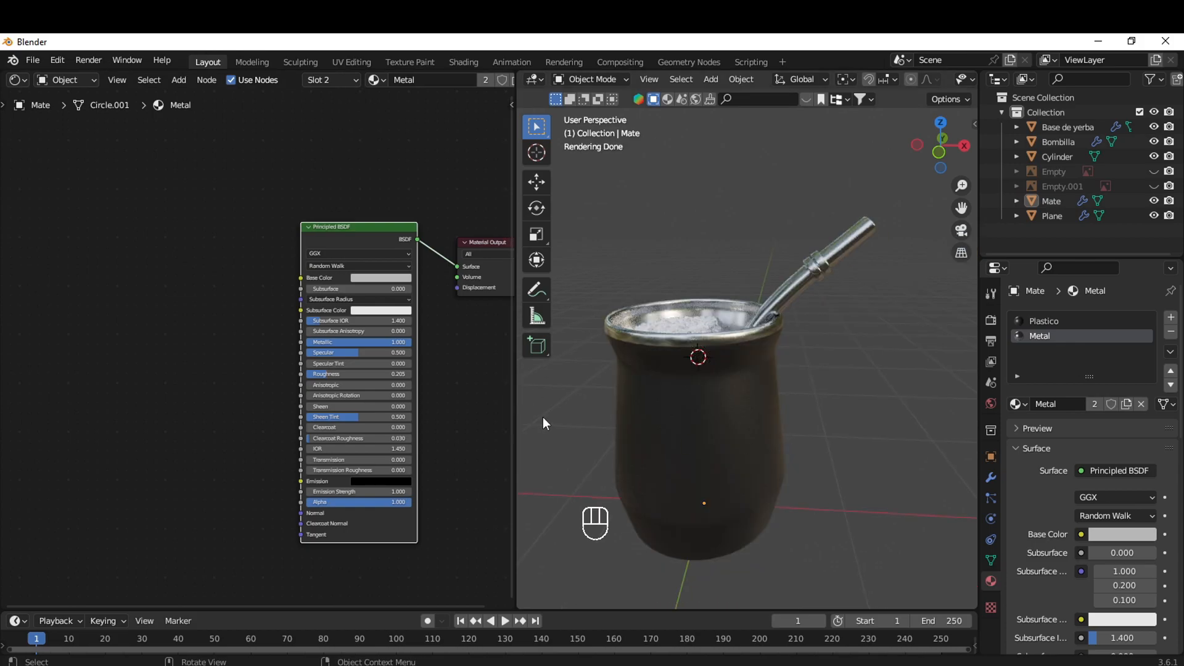
Widen the 3D viewport, then open the Bombilla straw in Edit Mode with edge selection, close to its ring
{"action": "left_click_drag", "start_coordinate": [513, 406], "coordinate": [339, 407]}
{"action": "scroll", "coordinate": [805, 297], "scroll_direction": "up", "scroll_amount": 6}
{"action": "scroll", "coordinate": [805, 295], "scroll_direction": "down", "scroll_amount": 6}
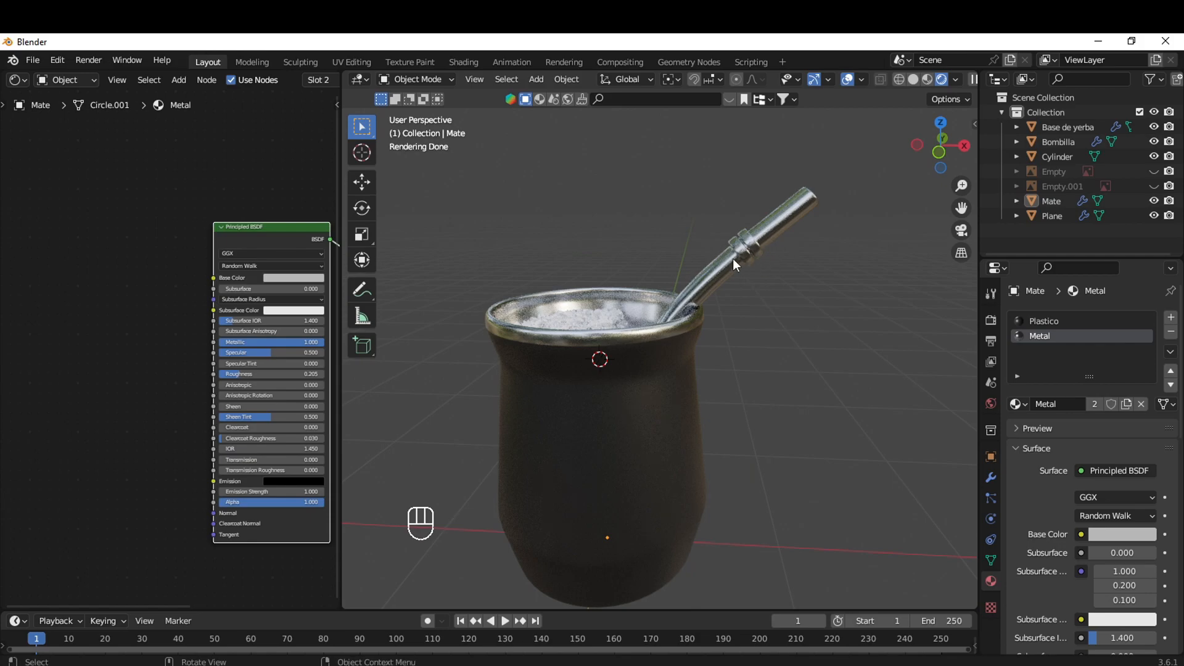
{"action": "left_click", "coordinate": [747, 251]}
{"action": "key", "text": "Tab"}
{"action": "scroll", "coordinate": [715, 350], "scroll_direction": "up", "scroll_amount": 8}
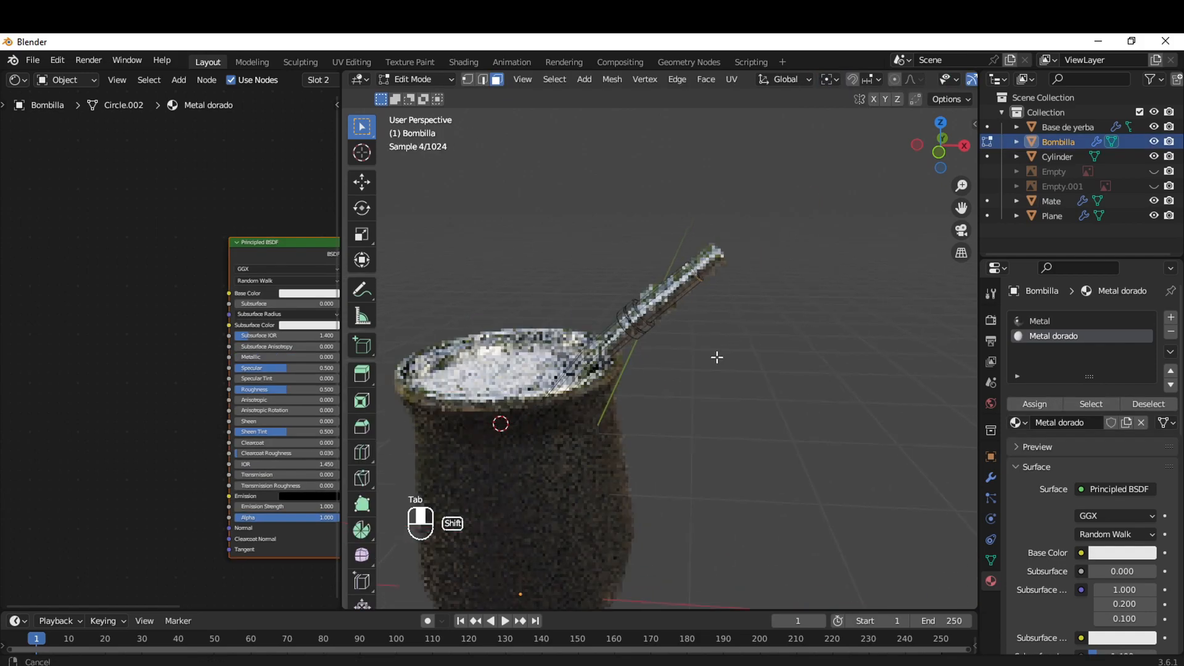
{"action": "scroll", "coordinate": [703, 334], "scroll_direction": "up", "scroll_amount": 4}
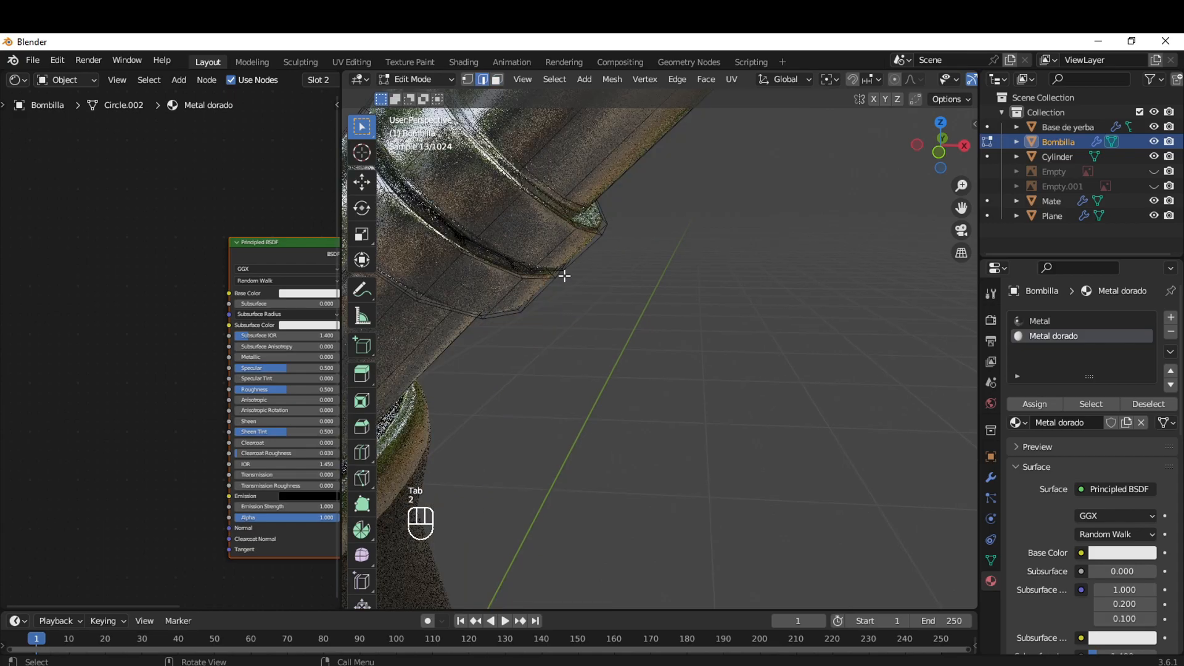
{"action": "key", "text": "2"}
{"action": "mouse_move", "coordinate": [683, 320]}
{"action": "middle_mouse_down"}
{"action": "mouse_move", "coordinate": [563, 391]}
{"action": "mouse_move", "coordinate": [682, 325]}
{"action": "middle_mouse_up"}
{"action": "scroll", "coordinate": [682, 325], "scroll_direction": "up", "scroll_amount": 2}
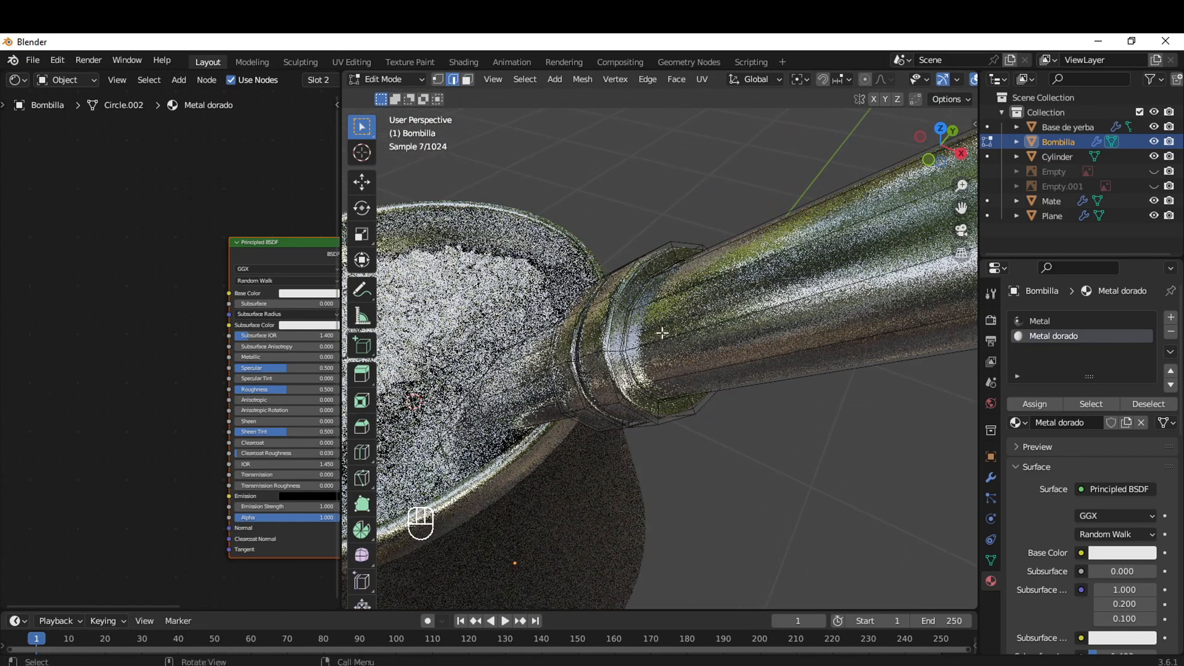
Clear any existing selection and select the edge loop at one end of the straw's ring
{"action": "key", "text": "2"}
{"action": "key", "text": "a"}
{"action": "key", "text": "a"}
{"action": "scroll", "coordinate": [626, 348], "scroll_direction": "up", "scroll_amount": 3}
{"action": "left_click", "coordinate": [585, 340], "text": "alt+shift"}
{"action": "scroll", "coordinate": [712, 409], "scroll_direction": "down", "scroll_amount": 4}
{"action": "middle_click_drag", "start_coordinate": [712, 409], "coordinate": [741, 402]}
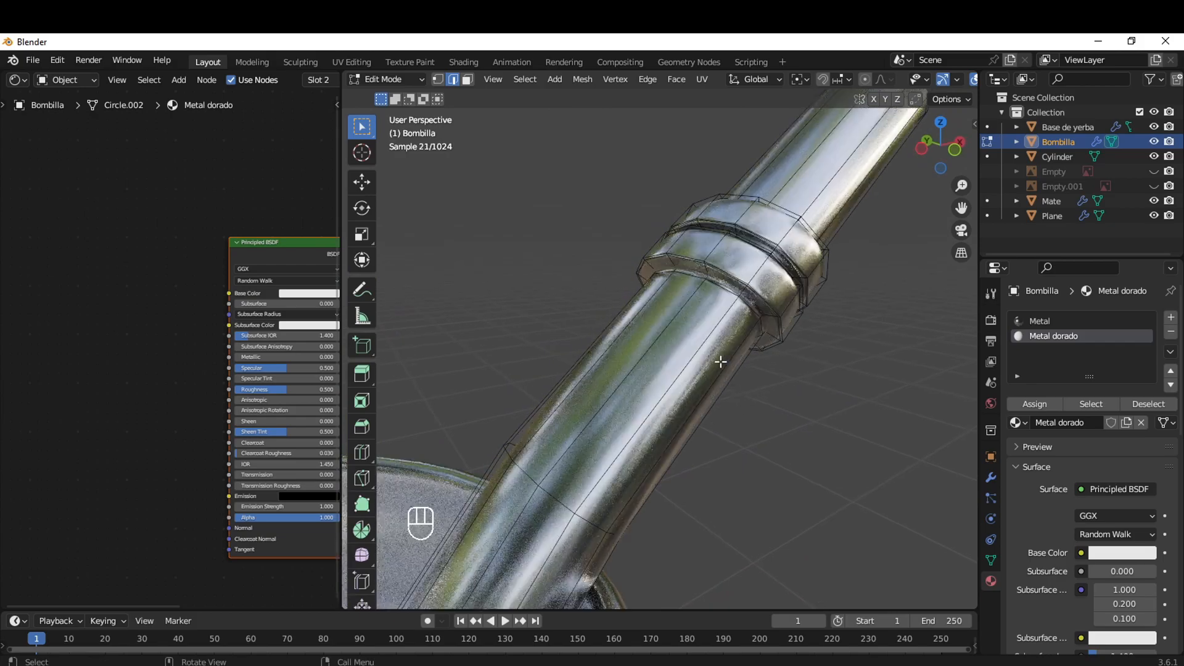
Turn off the Subdivision modifier's Edit Mode display and add the edge loop at the ring's lower end to the selection
{"action": "scroll", "coordinate": [740, 311], "scroll_direction": "up", "scroll_amount": 3}
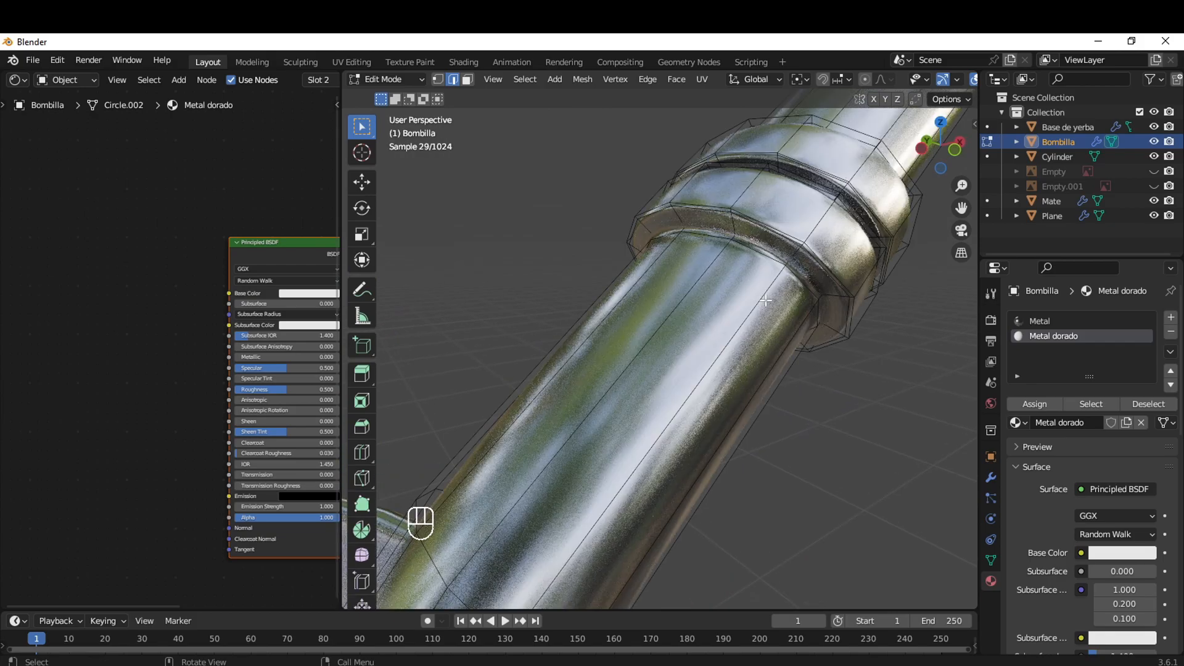
{"action": "left_click", "coordinate": [990, 477]}
{"action": "scroll", "coordinate": [1056, 519], "scroll_direction": "down", "scroll_amount": 2}
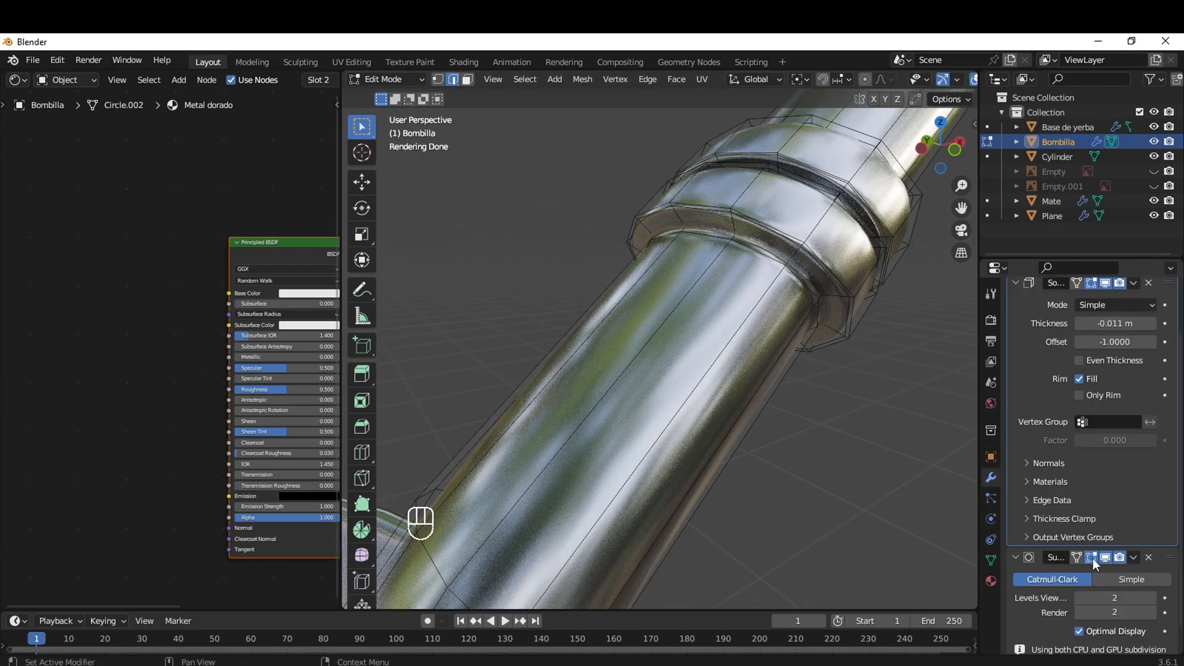
{"action": "left_click", "coordinate": [1089, 557]}
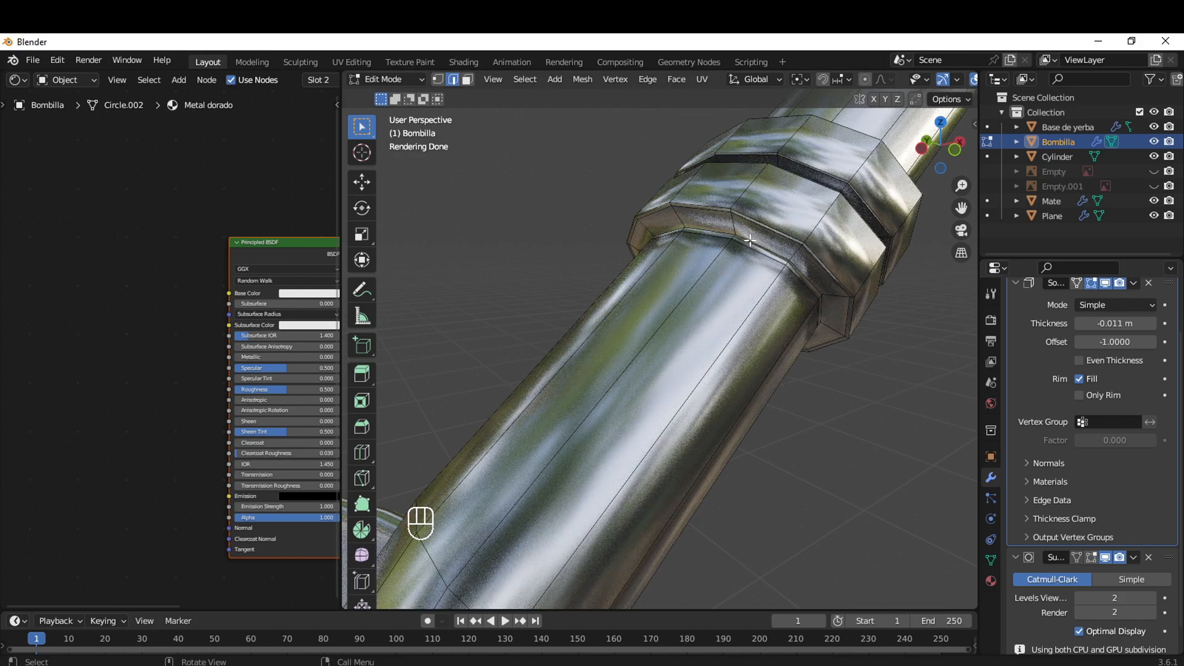
{"action": "left_click", "coordinate": [749, 241], "text": "alt+shift"}
{"action": "middle_click_drag", "start_coordinate": [750, 240], "coordinate": [680, 356]}
{"action": "scroll", "coordinate": [629, 391], "scroll_direction": "up", "scroll_amount": 5}
{"action": "scroll", "coordinate": [680, 356], "scroll_direction": "down", "scroll_amount": 3}
{"action": "scroll", "coordinate": [679, 356], "scroll_direction": "down", "scroll_amount": 2}
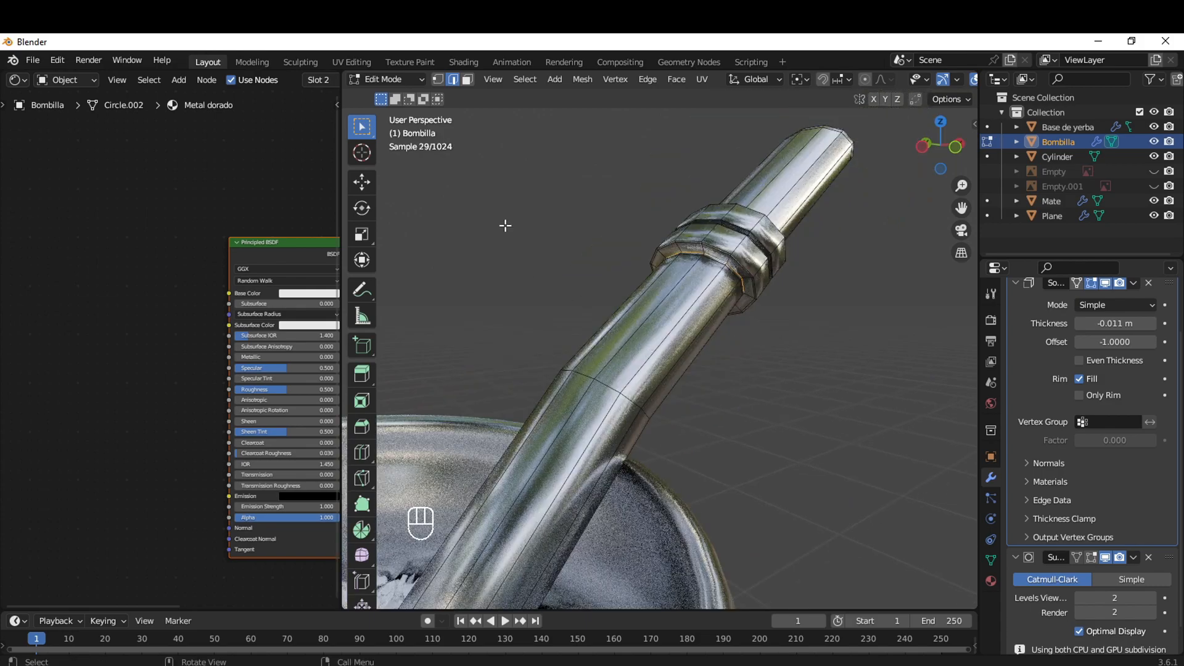
Select the whole ring between the loops using Select Loop Inner-Region with Select Bigger enabled
{"action": "left_click", "coordinate": [526, 80]}
{"action": "mouse_move", "coordinate": [557, 326]}
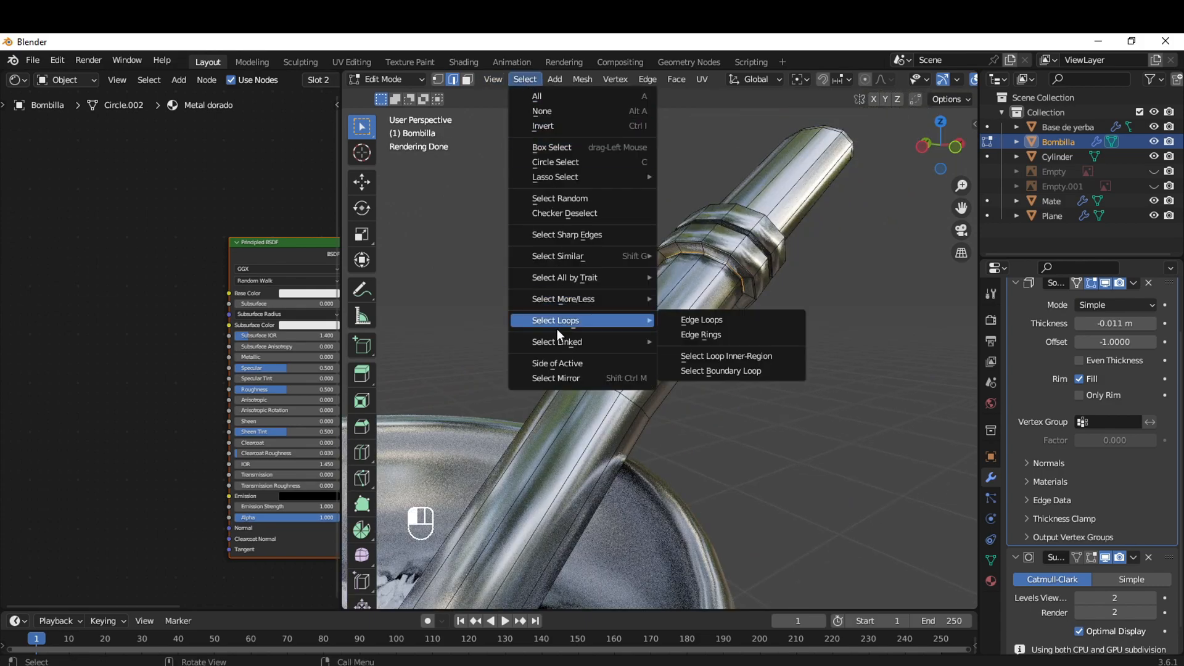
{"action": "left_click", "coordinate": [725, 358]}
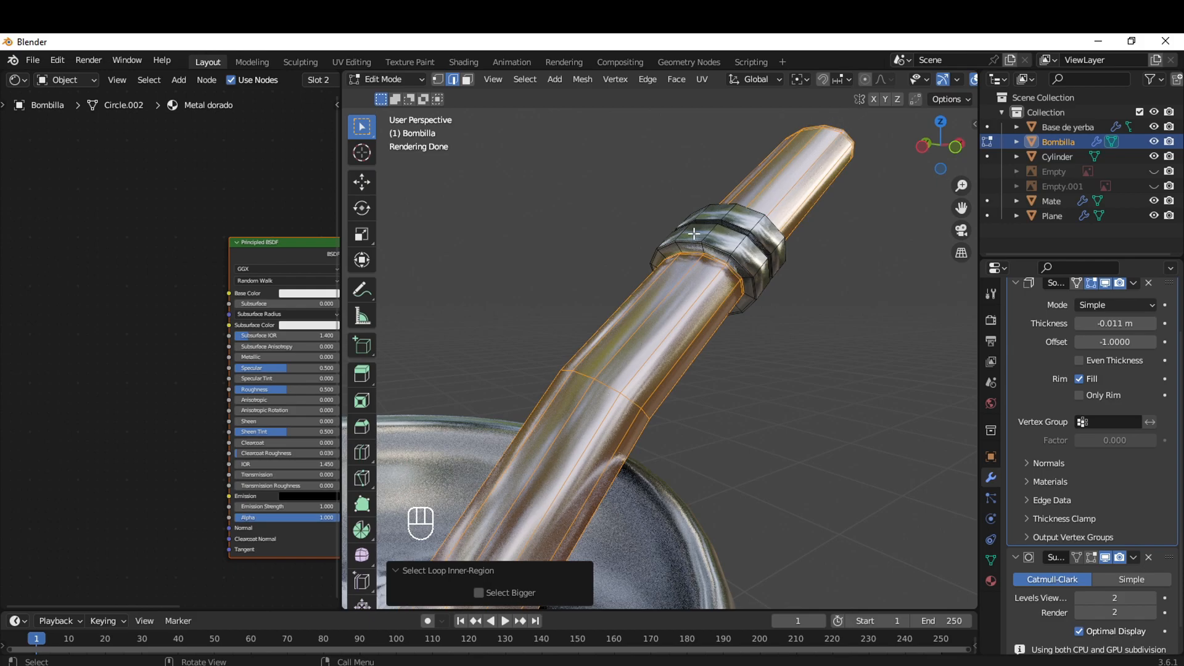
{"action": "left_click", "coordinate": [479, 592]}
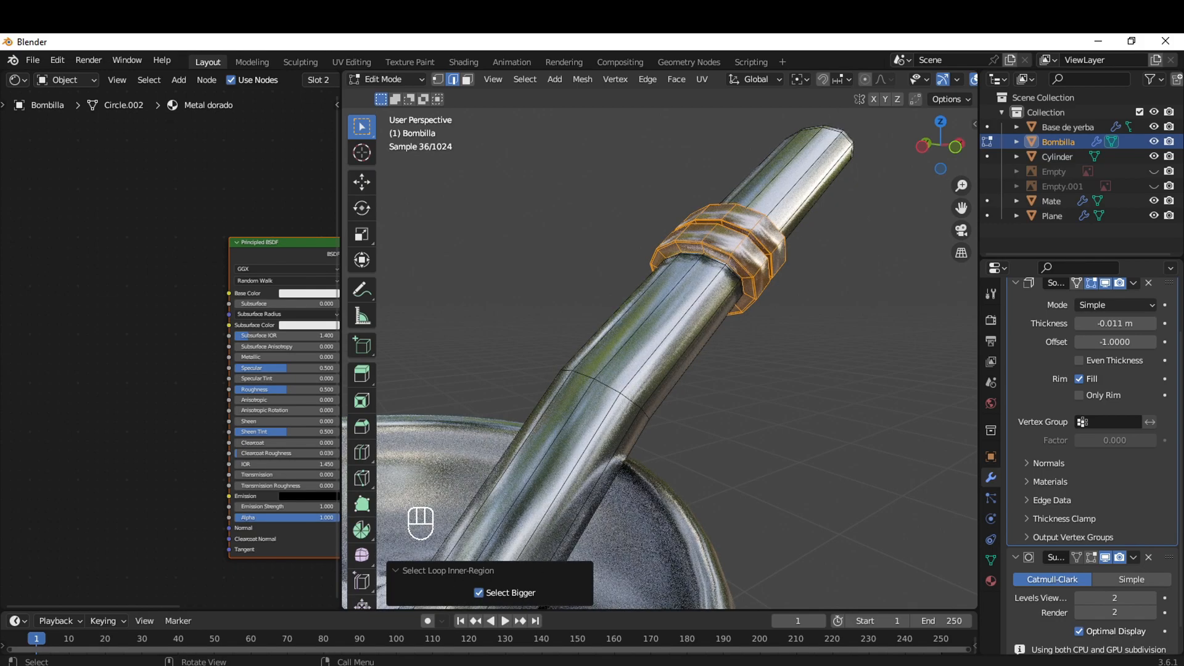
{"action": "left_click", "coordinate": [482, 590]}
{"action": "left_click", "coordinate": [482, 590]}
{"action": "scroll", "coordinate": [806, 325], "scroll_direction": "down", "scroll_amount": 3}
{"action": "middle_click_drag", "start_coordinate": [806, 325], "coordinate": [575, 398]}
{"action": "scroll", "coordinate": [655, 431], "scroll_direction": "up", "scroll_amount": 5}
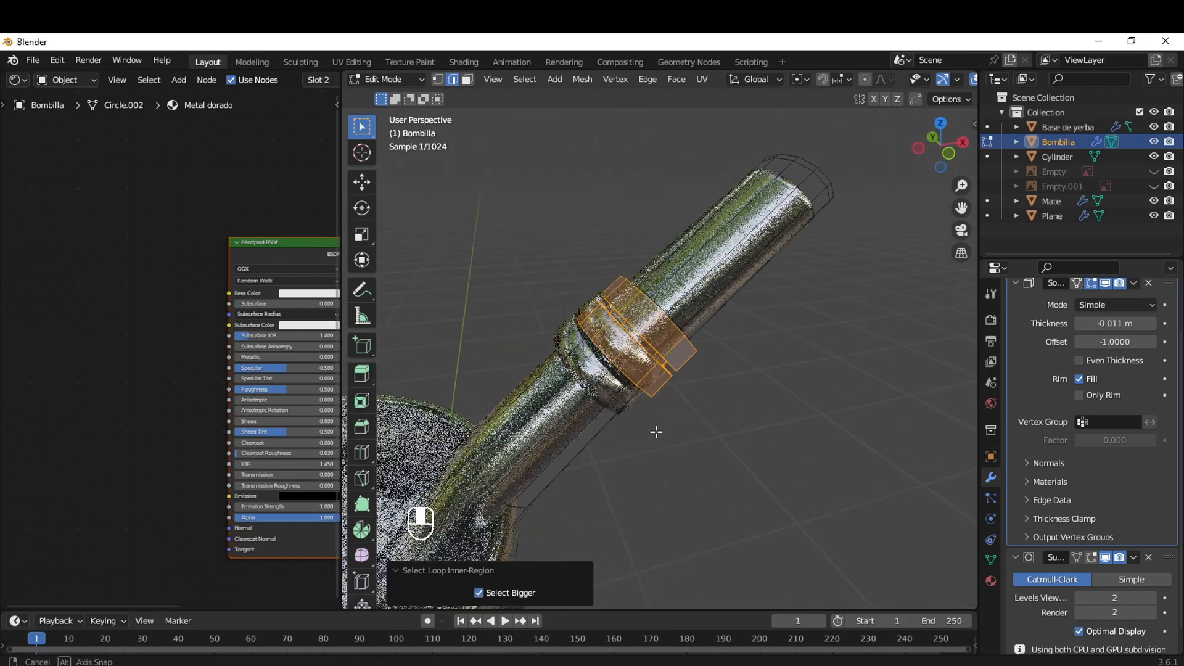
Assign the Metal dorado material to the selected ring faces and return to Object Mode
{"action": "left_click", "coordinate": [990, 581]}
{"action": "scroll", "coordinate": [1093, 416], "scroll_direction": "up", "scroll_amount": 3}
{"action": "left_click", "coordinate": [1040, 404]}
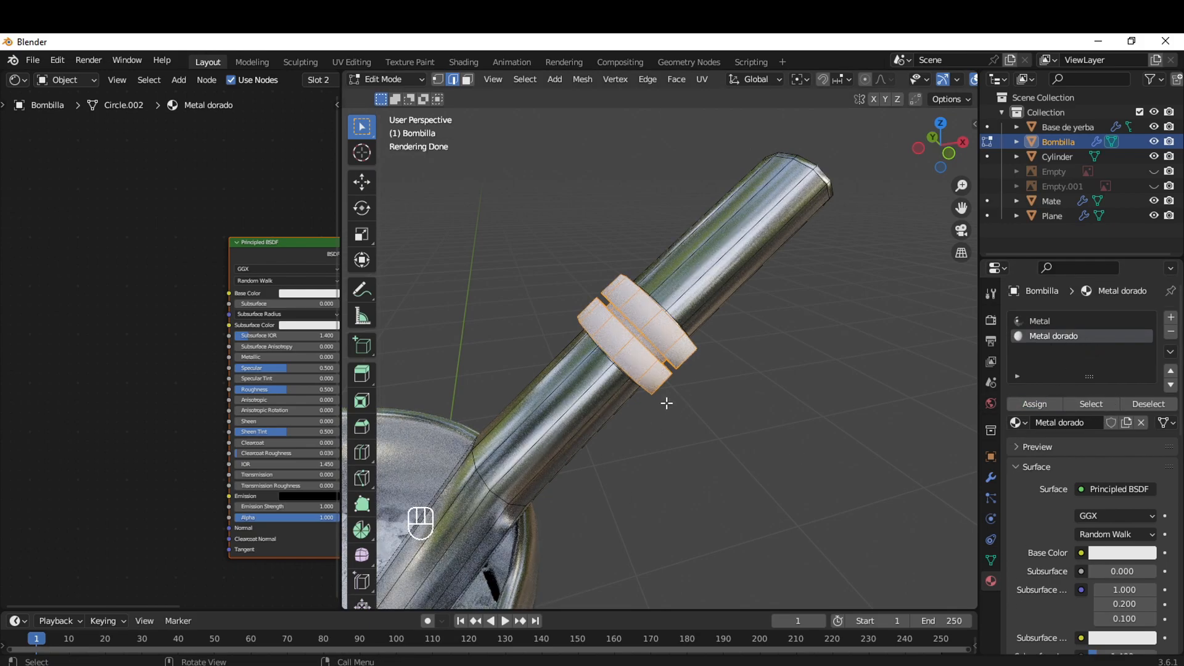
{"action": "key", "text": "Tab"}
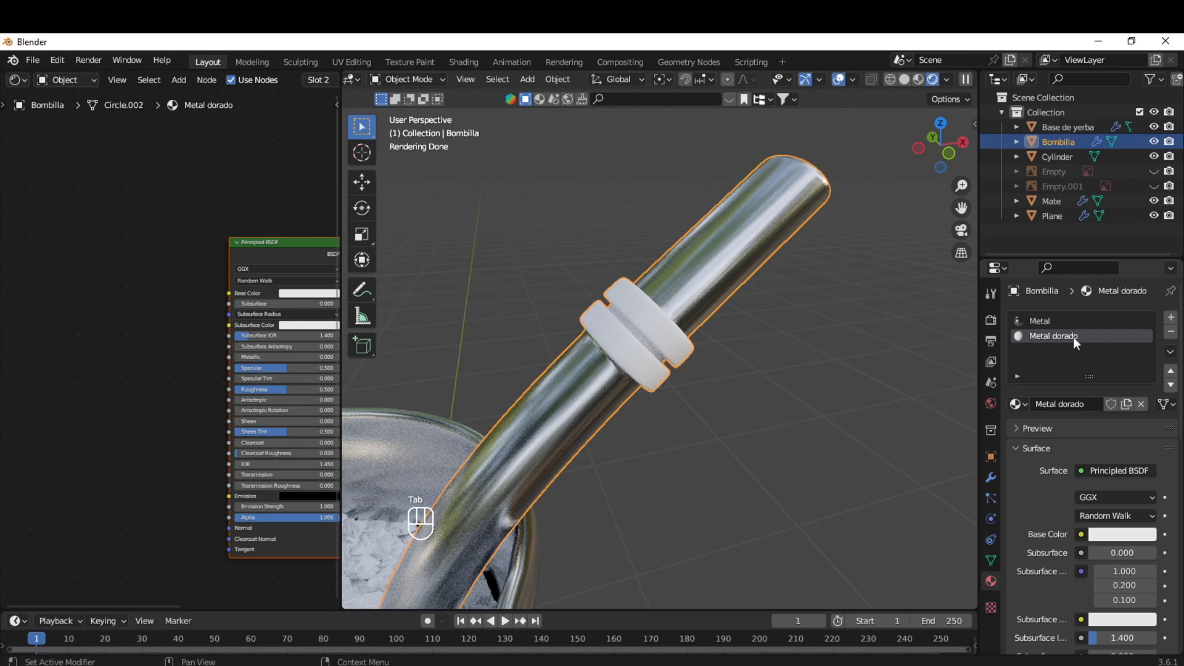
{"action": "middle_click_drag", "start_coordinate": [581, 430], "coordinate": [631, 397]}
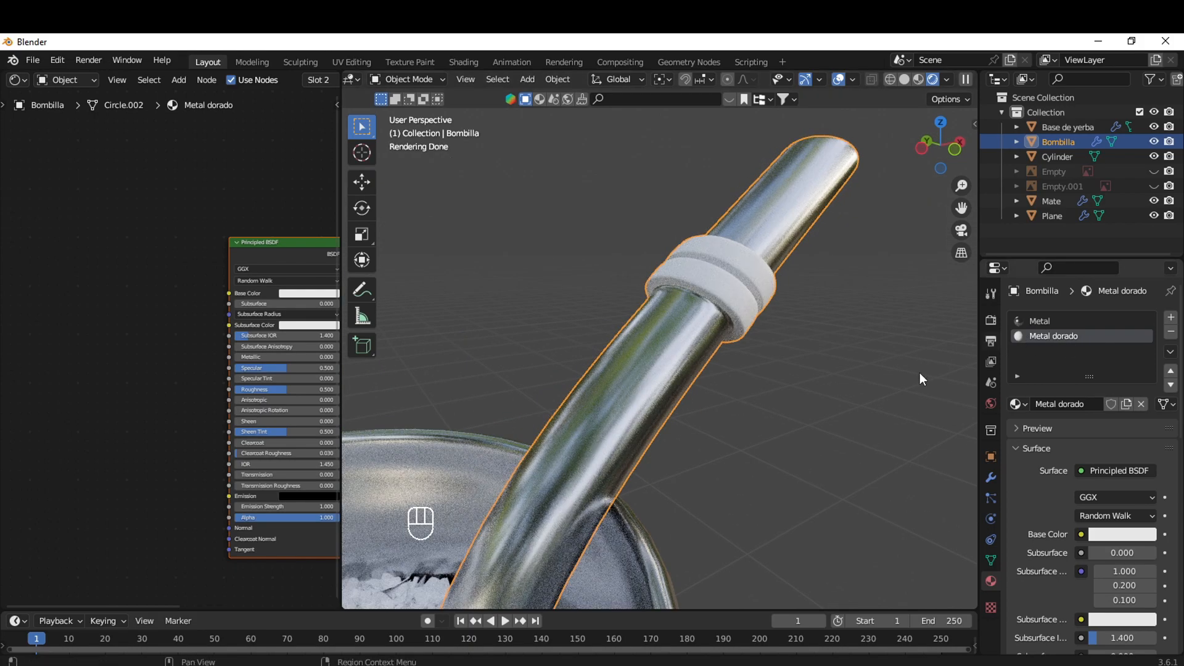
Set the Metal dorado material's Metallic to 1.000 and its Roughness to 0.332
{"action": "middle_click_drag", "start_coordinate": [179, 339], "coordinate": [103, 336]}
{"action": "scroll", "coordinate": [106, 354], "scroll_direction": "up", "scroll_amount": 1}
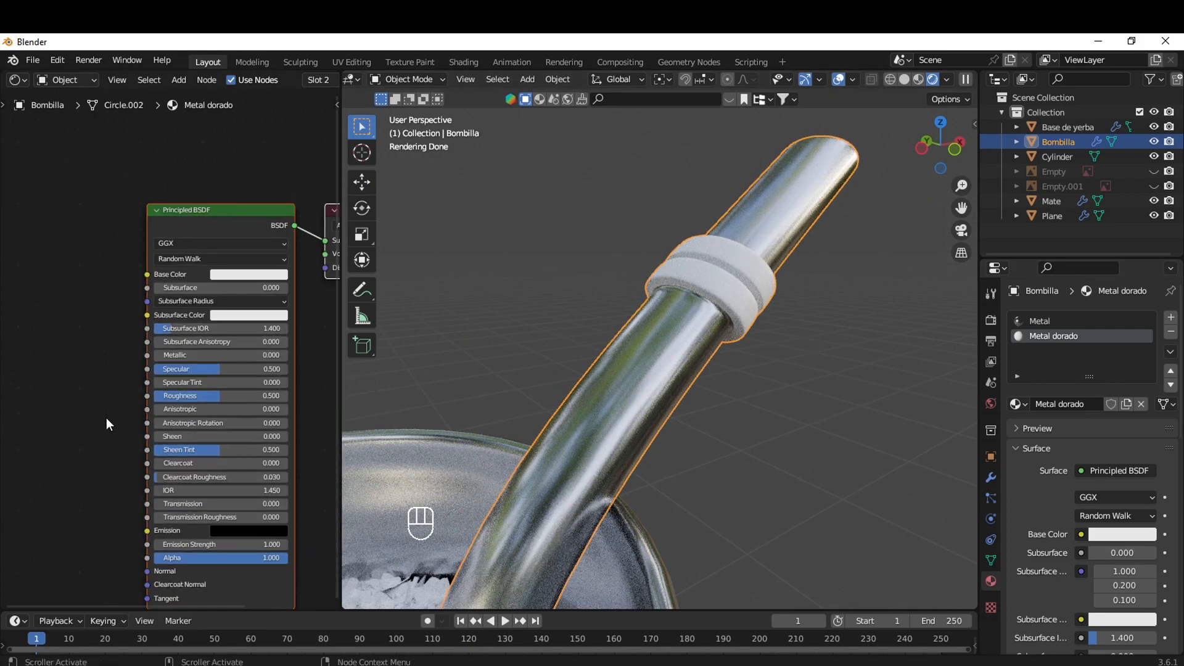
{"action": "left_click_drag", "start_coordinate": [162, 354], "coordinate": [199, 397]}
Colour the Metal dorado material's Base Color golden yellow, with Hue about 0.127 and Saturation about 0.711, checking it on the ring
{"action": "left_click", "coordinate": [245, 281]}
{"action": "left_click_drag", "start_coordinate": [268, 147], "coordinate": [248, 156]}
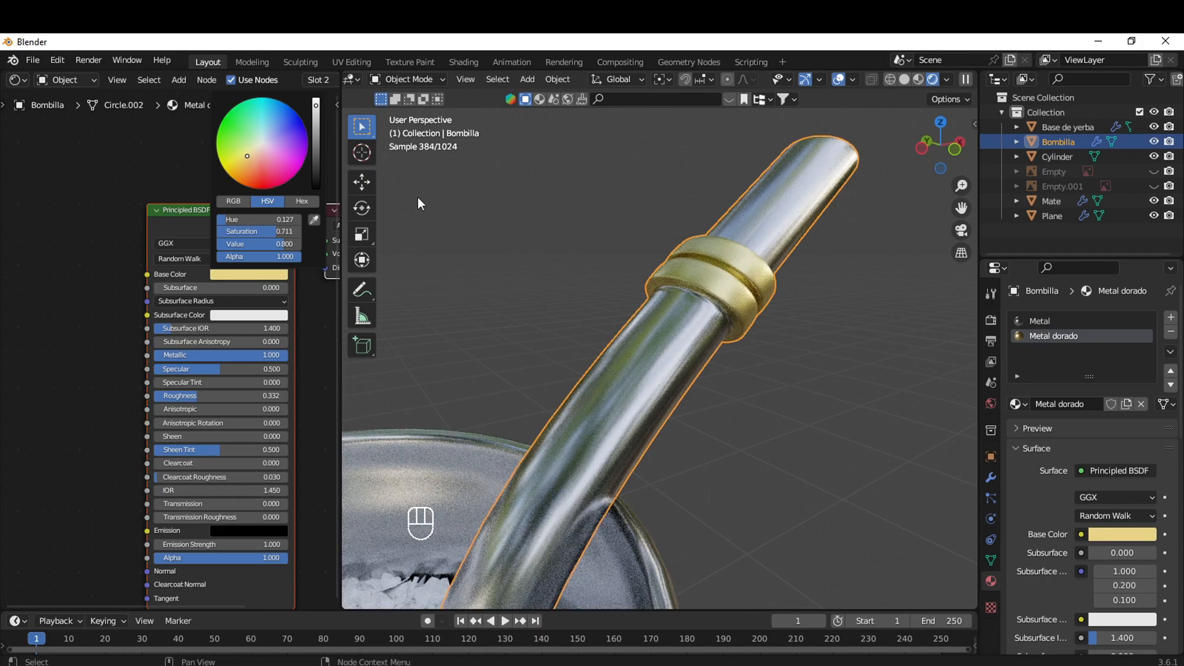
{"action": "left_click", "coordinate": [251, 275]}
{"action": "middle_click_drag", "start_coordinate": [642, 294], "coordinate": [727, 413]}
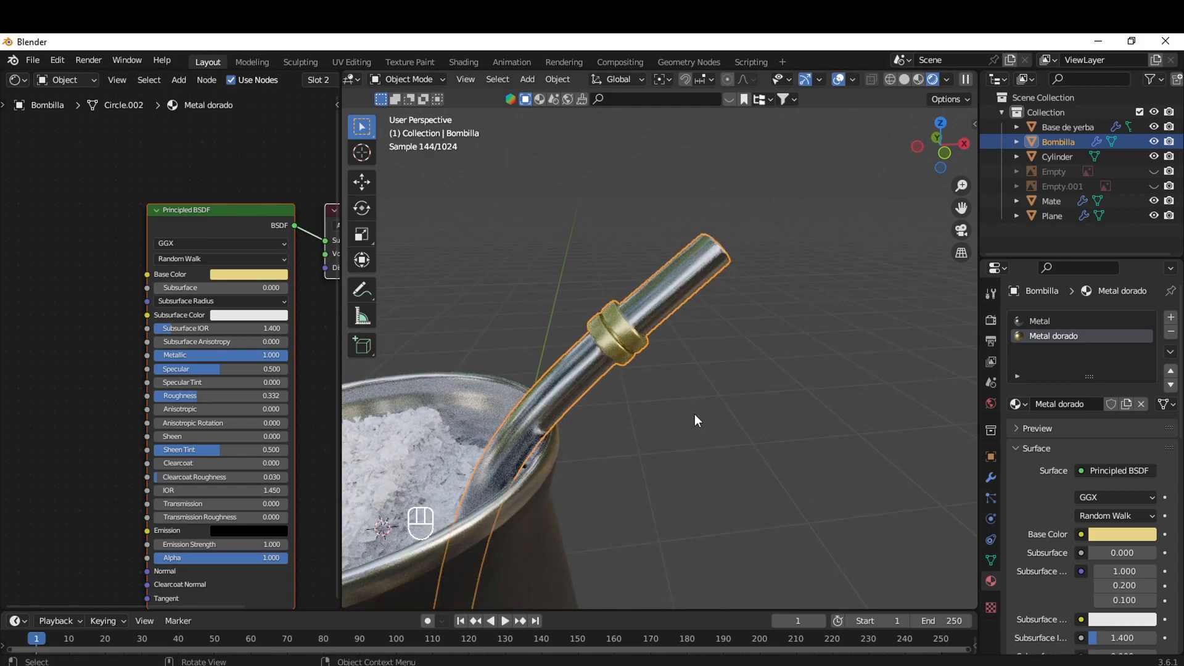
{"action": "left_click", "coordinate": [243, 275]}
{"action": "left_click_drag", "start_coordinate": [247, 158], "coordinate": [246, 158], "text": "shift"}
{"action": "scroll", "coordinate": [747, 494], "scroll_direction": "down", "scroll_amount": 1}
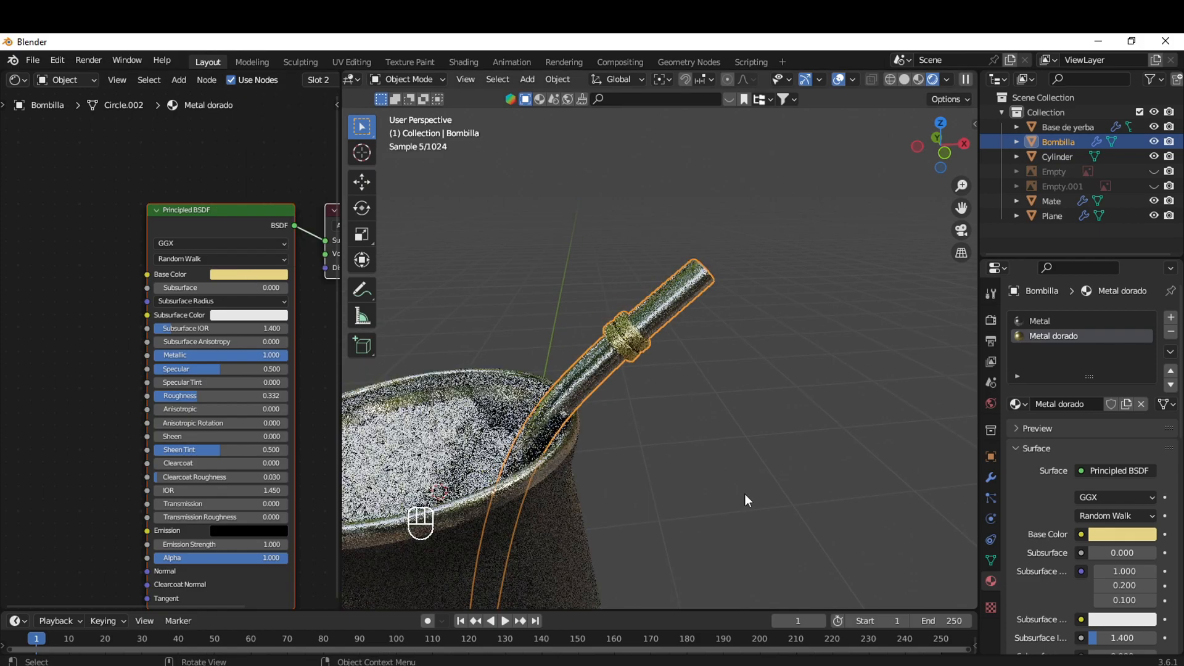
{"action": "middle_click_drag", "start_coordinate": [747, 495], "coordinate": [798, 481]}
{"action": "scroll", "coordinate": [796, 502], "scroll_direction": "up", "scroll_amount": 4}
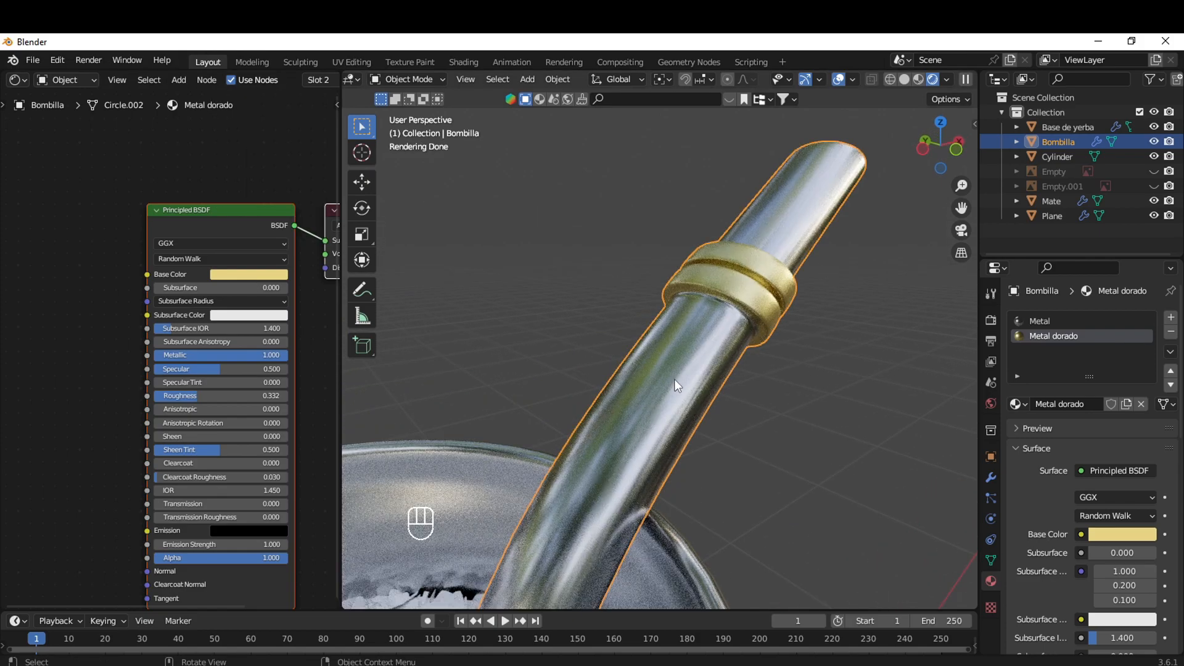
Deselect the straw and bring up the Yerba material by selecting the Base de yerba object inside the cup
{"action": "scroll", "coordinate": [708, 402], "scroll_direction": "down", "scroll_amount": 5}
{"action": "middle_click_drag", "start_coordinate": [707, 402], "coordinate": [728, 366]}
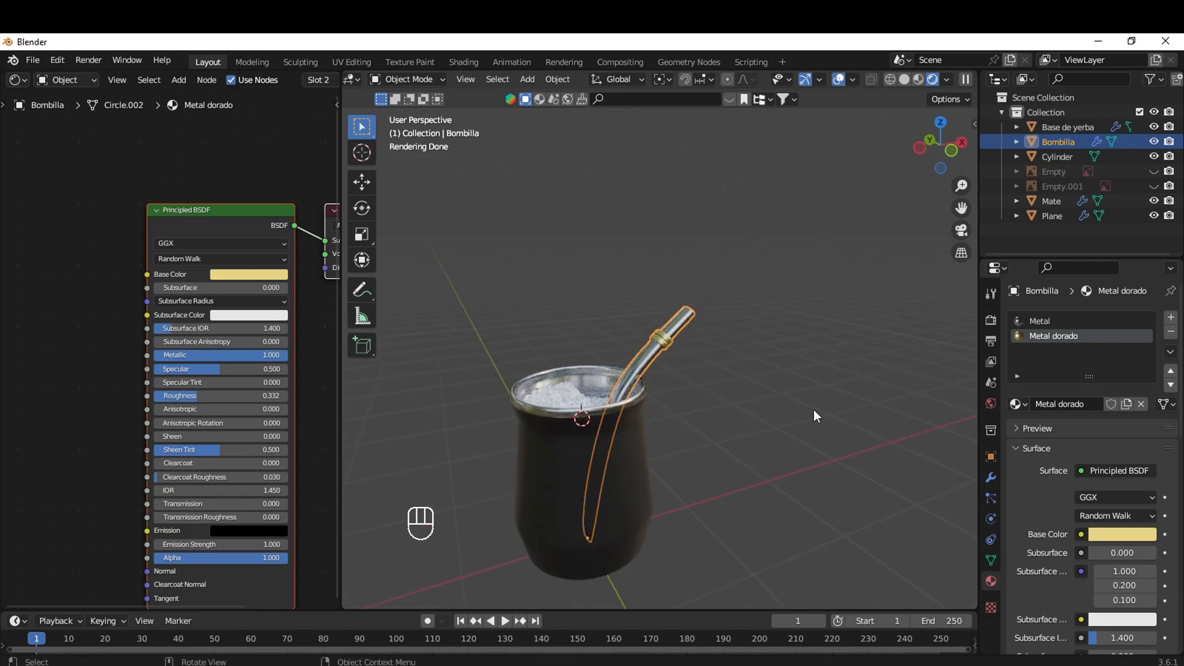
{"action": "left_click", "coordinate": [728, 469]}
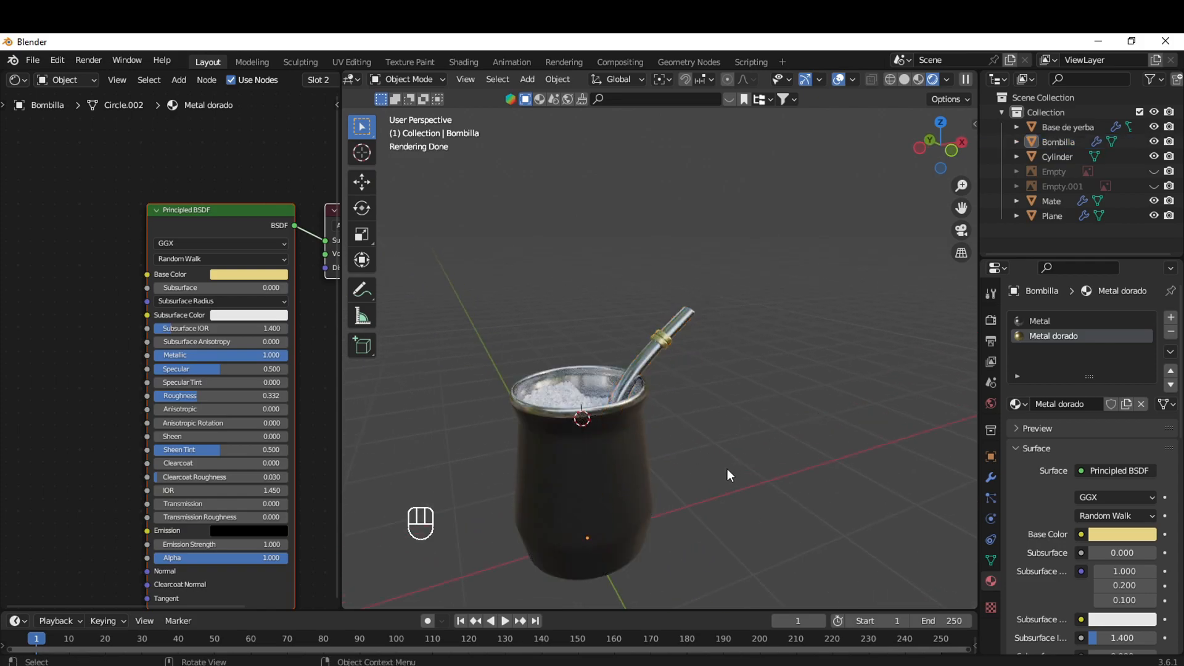
{"action": "left_click", "coordinate": [553, 390]}
{"action": "middle_click_drag", "start_coordinate": [723, 506], "coordinate": [579, 410]}
{"action": "left_click", "coordinate": [578, 410], "text": "shift"}
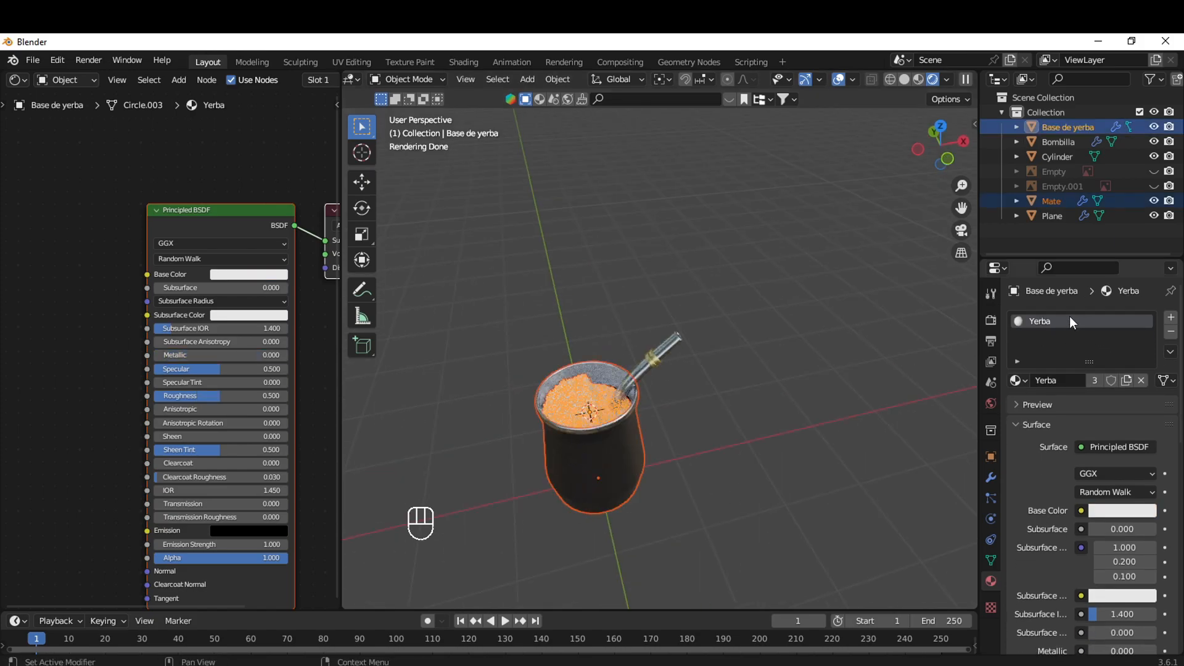
{"action": "left_click", "coordinate": [719, 446]}
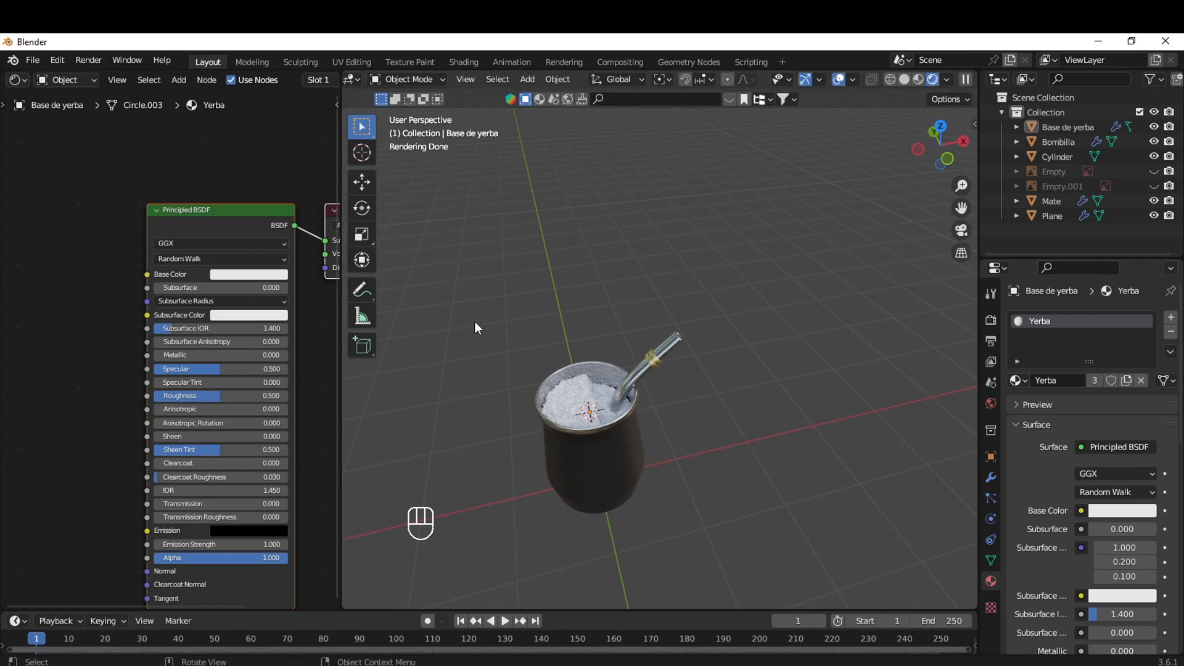
Widen the Shader Editor and frame the yerba inside the cup close up in the 3D viewport
{"action": "scroll", "coordinate": [256, 321], "scroll_direction": "down", "scroll_amount": 3}
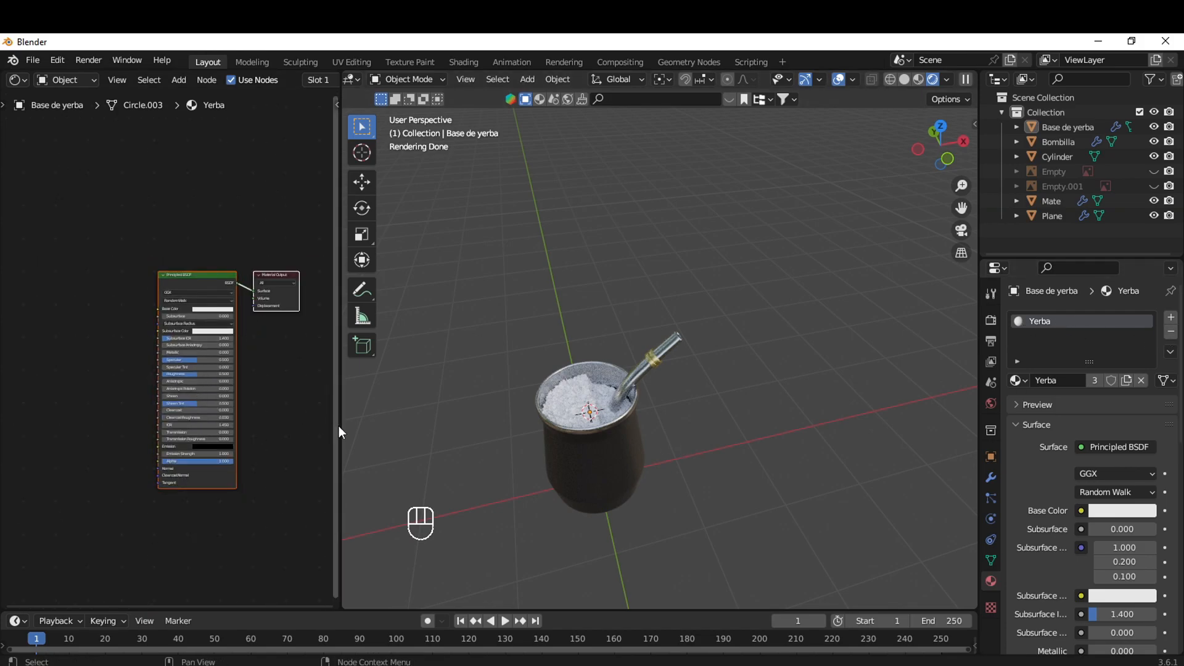
{"action": "left_click_drag", "start_coordinate": [342, 428], "coordinate": [434, 441]}
{"action": "middle_click_drag", "start_coordinate": [561, 497], "coordinate": [714, 428], "text": "shift"}
{"action": "scroll", "coordinate": [683, 464], "scroll_direction": "up", "scroll_amount": 2}
{"action": "scroll", "coordinate": [864, 413], "scroll_direction": "up", "scroll_amount": 4}
{"action": "middle_click_drag", "start_coordinate": [864, 413], "coordinate": [693, 460], "text": "shift"}
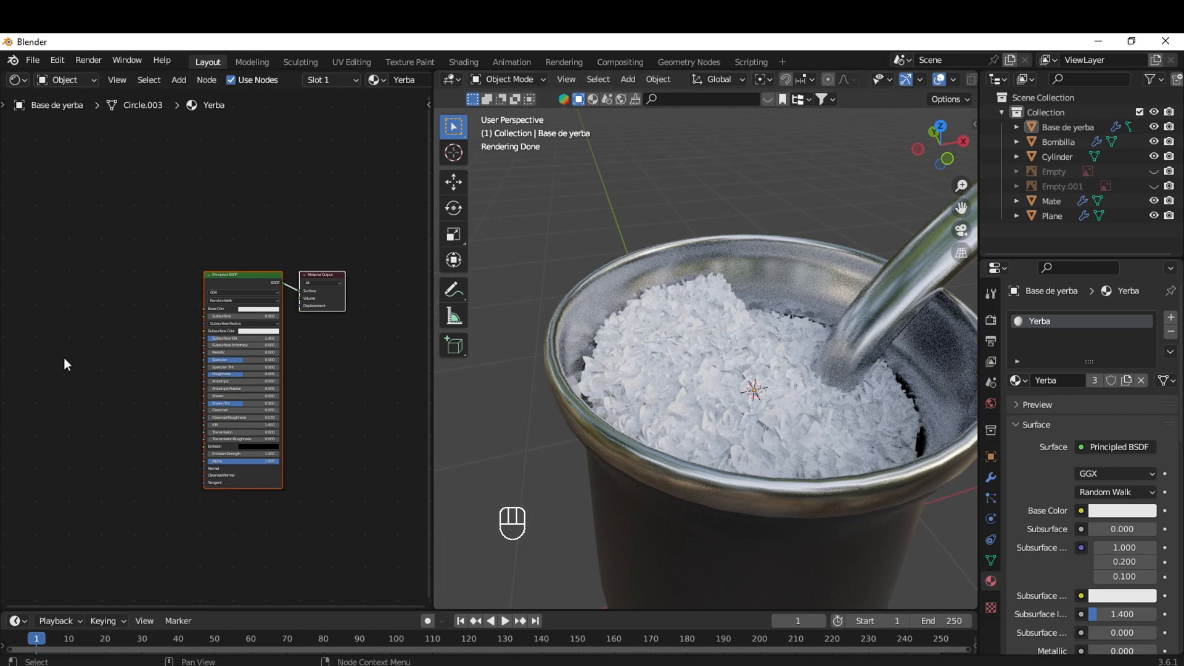
Set the Yerba material's Base Color to a darkened green with Hue 0.348 and Saturation 0.633, and inspect the yerba
{"action": "scroll", "coordinate": [276, 297], "scroll_direction": "up", "scroll_amount": 3}
{"action": "left_click", "coordinate": [287, 279]}
{"action": "left_click", "coordinate": [264, 150]}
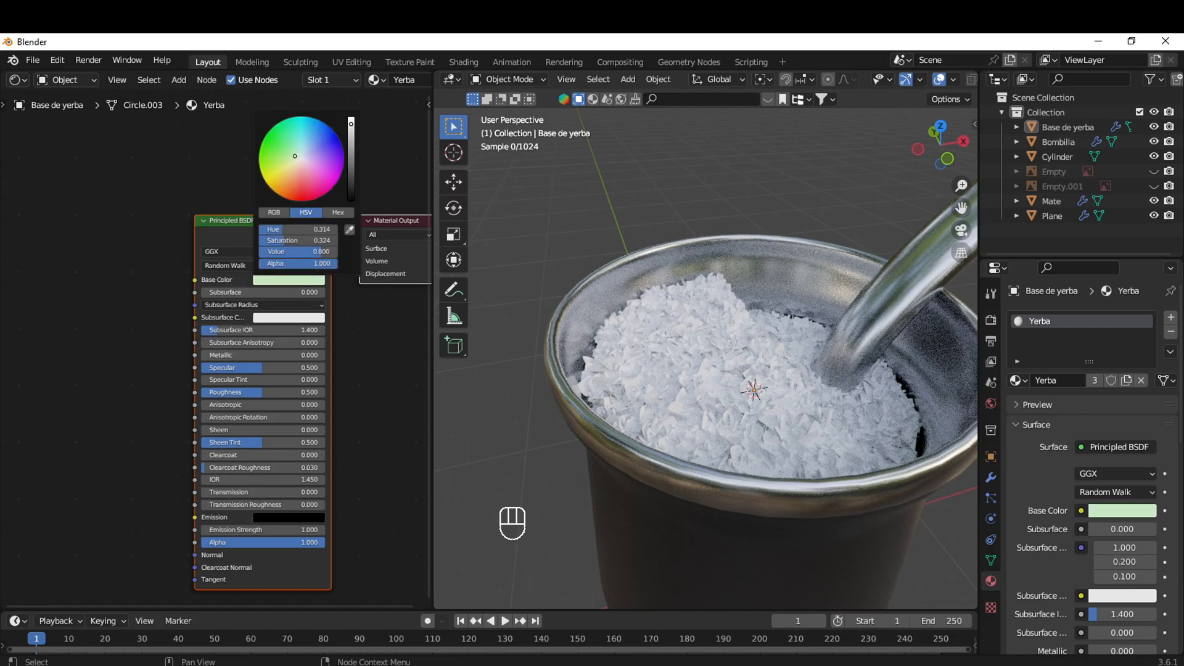
{"action": "left_click", "coordinate": [283, 138]}
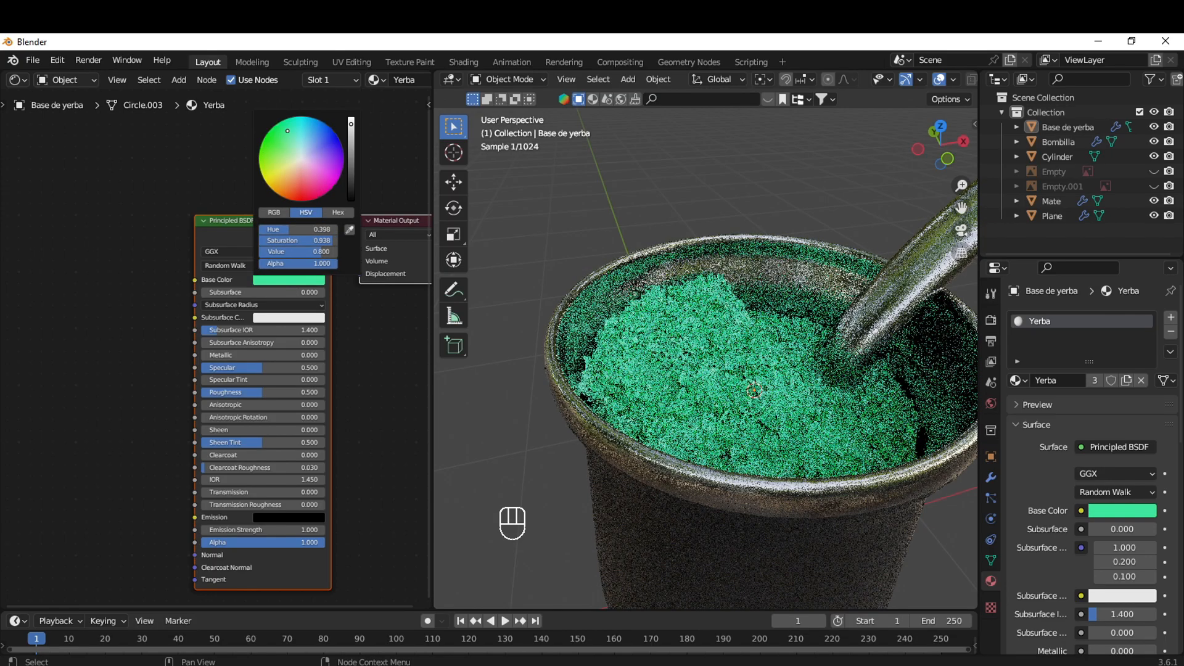
{"action": "left_click_drag", "start_coordinate": [283, 138], "coordinate": [289, 150]}
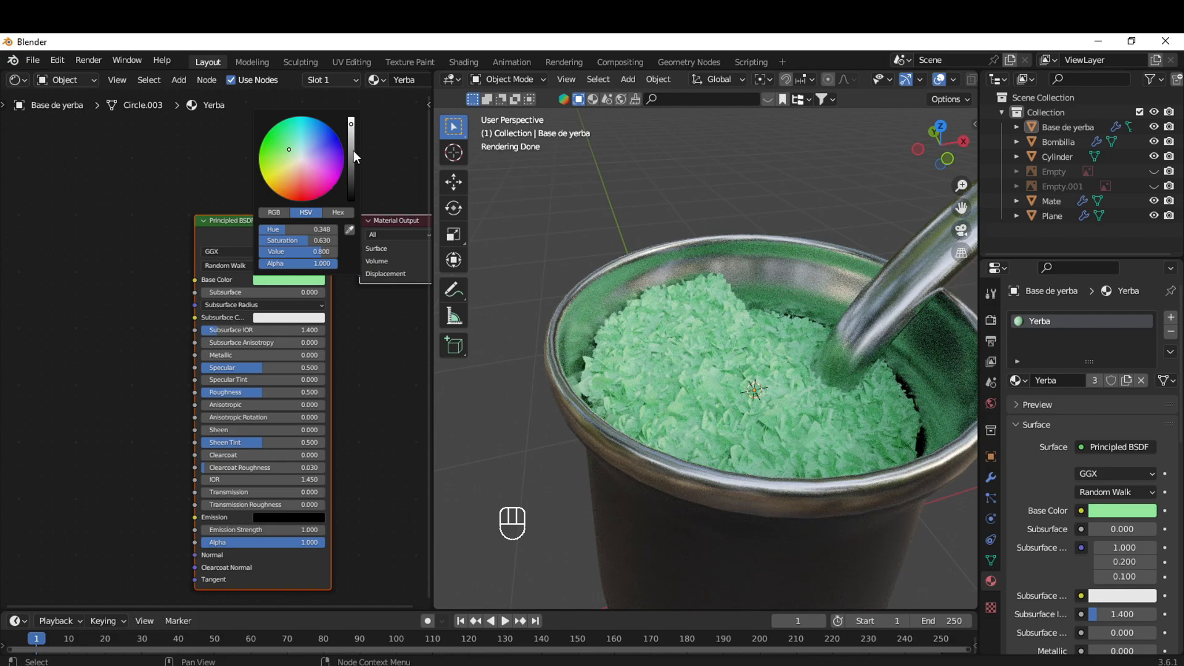
{"action": "left_click_drag", "start_coordinate": [354, 123], "coordinate": [353, 116]}
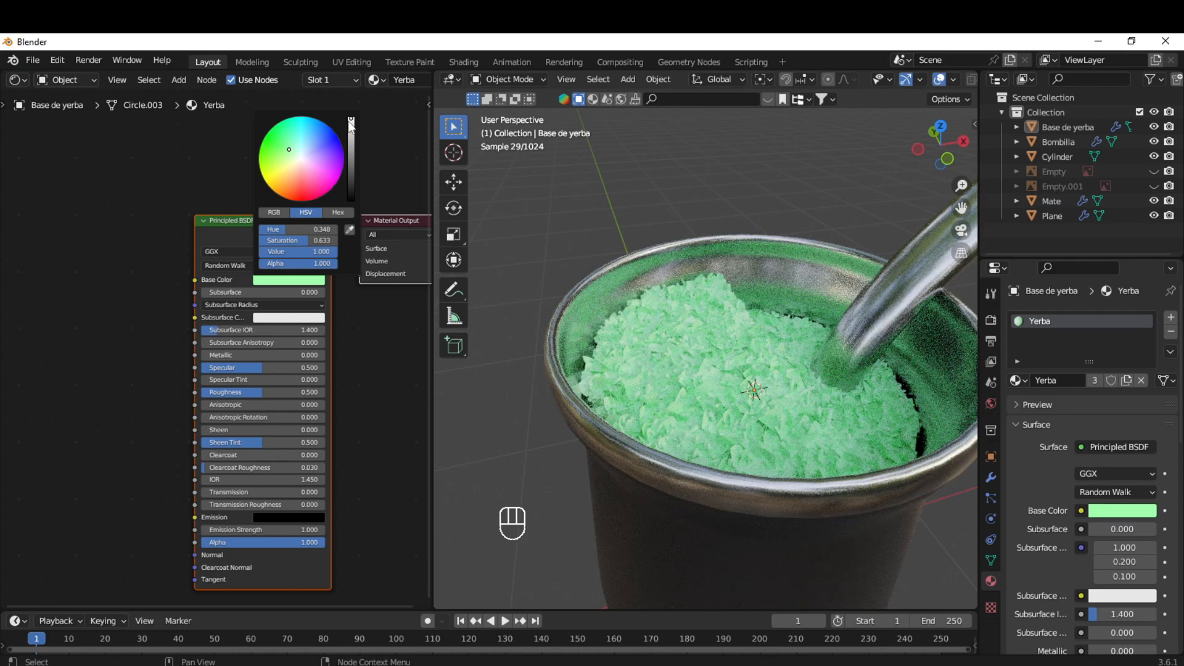
{"action": "left_click_drag", "start_coordinate": [352, 118], "coordinate": [350, 151]}
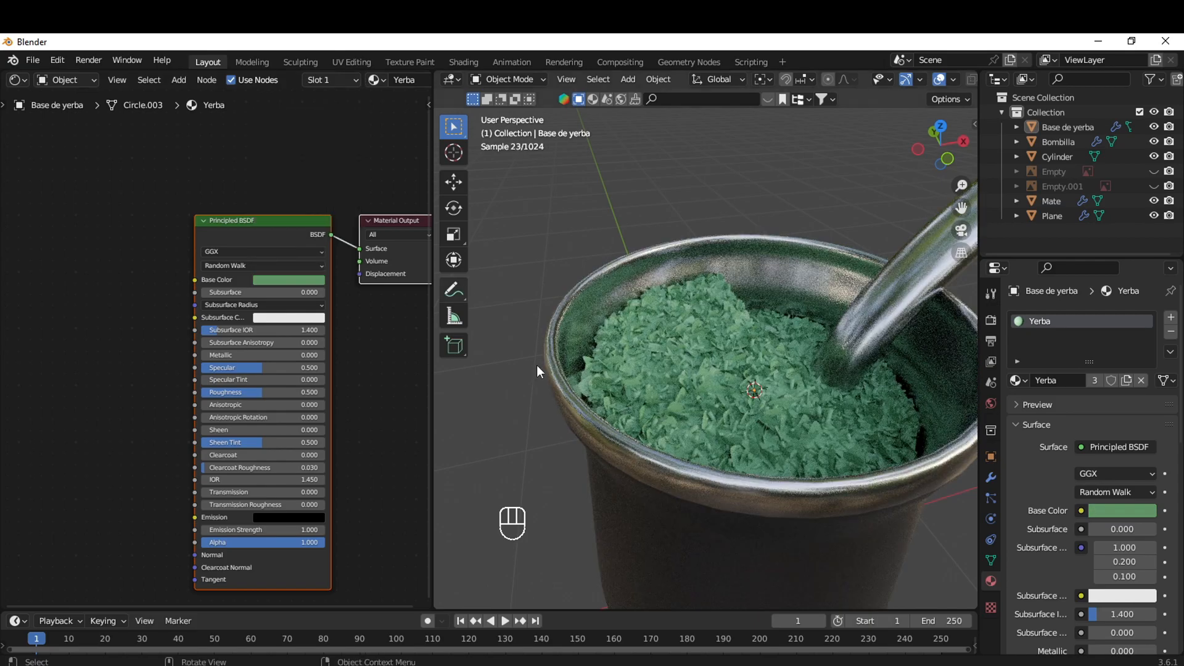
{"action": "scroll", "coordinate": [754, 472], "scroll_direction": "down", "scroll_amount": 5}
{"action": "scroll", "coordinate": [806, 539], "scroll_direction": "up", "scroll_amount": 6}
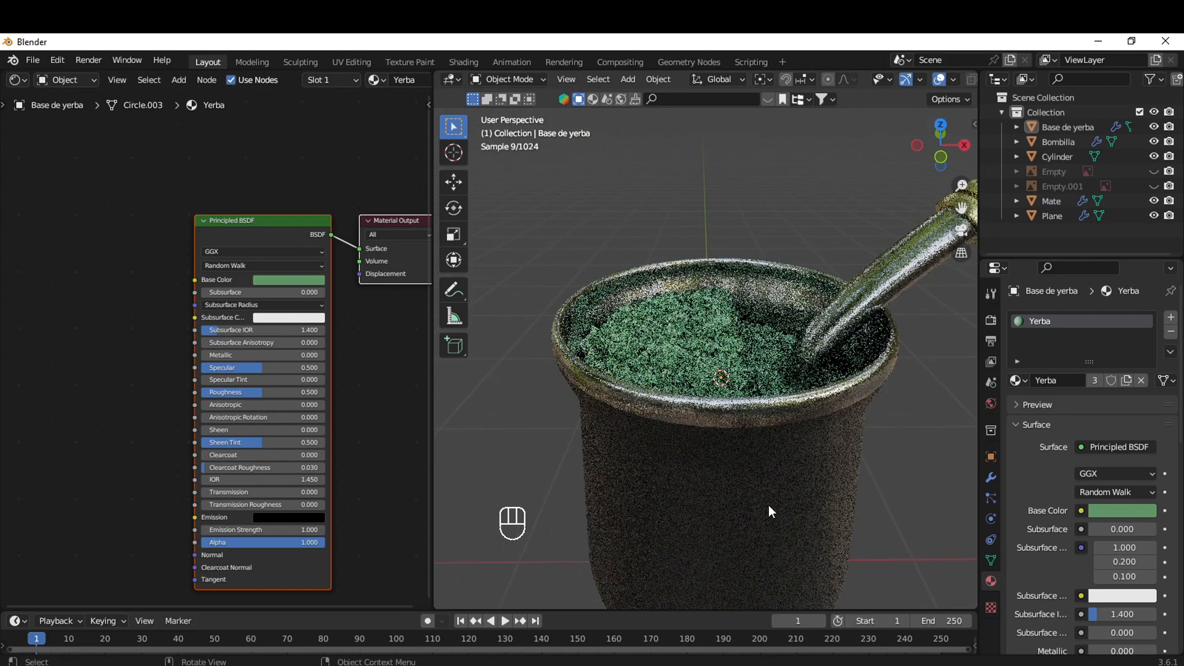
{"action": "scroll", "coordinate": [778, 484], "scroll_direction": "up", "scroll_amount": 5}
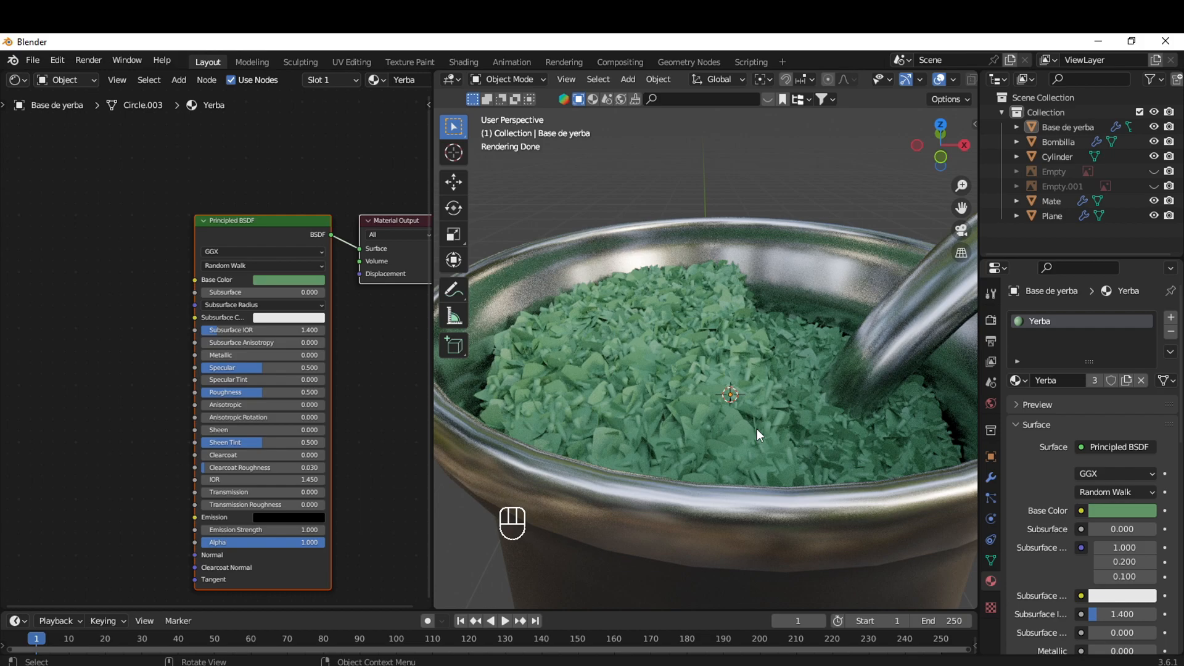
{"action": "scroll", "coordinate": [757, 427], "scroll_direction": "down", "scroll_amount": 5}
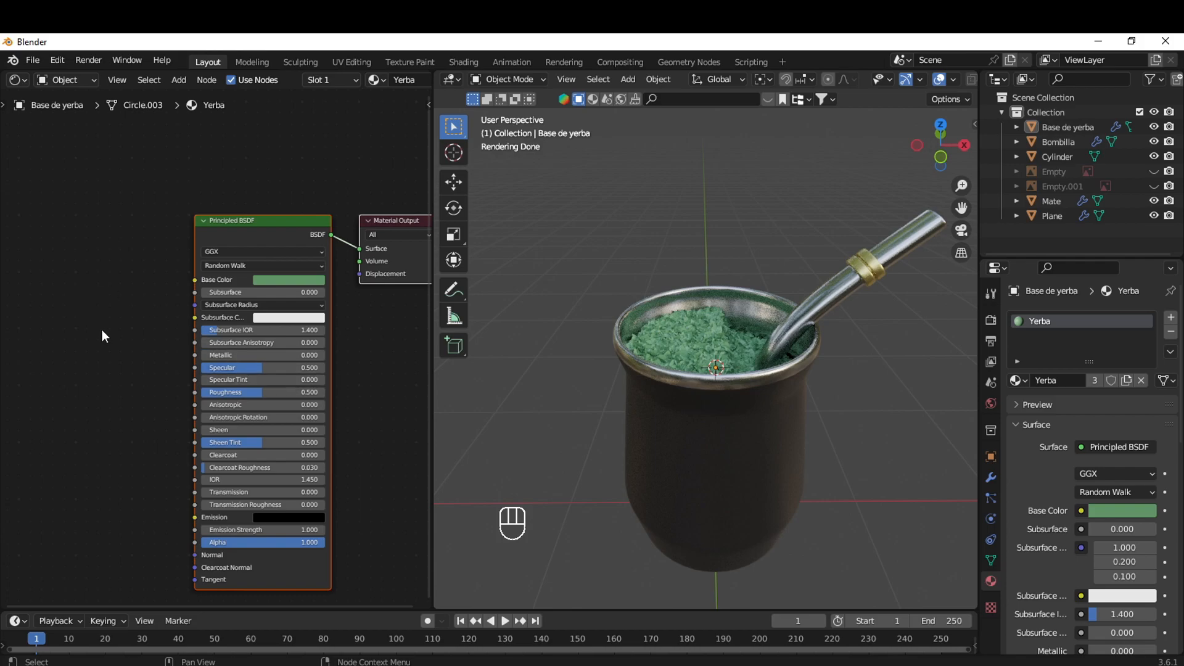
Add a Color Ramp node to the Yerba material, placed before the Principled BSDF
{"action": "middle_click_drag", "start_coordinate": [82, 349], "coordinate": [164, 334]}
{"action": "scroll", "coordinate": [145, 324], "scroll_direction": "down", "scroll_amount": 4}
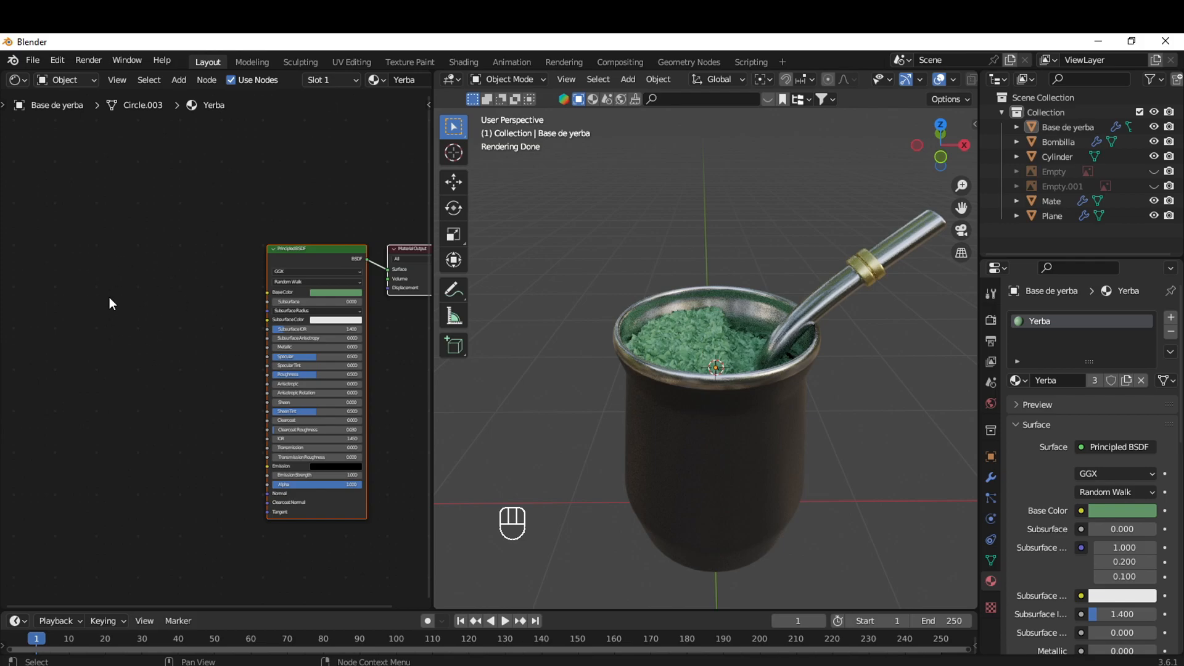
{"action": "left_click", "coordinate": [117, 273]}
{"action": "key", "text": "shift+a"}
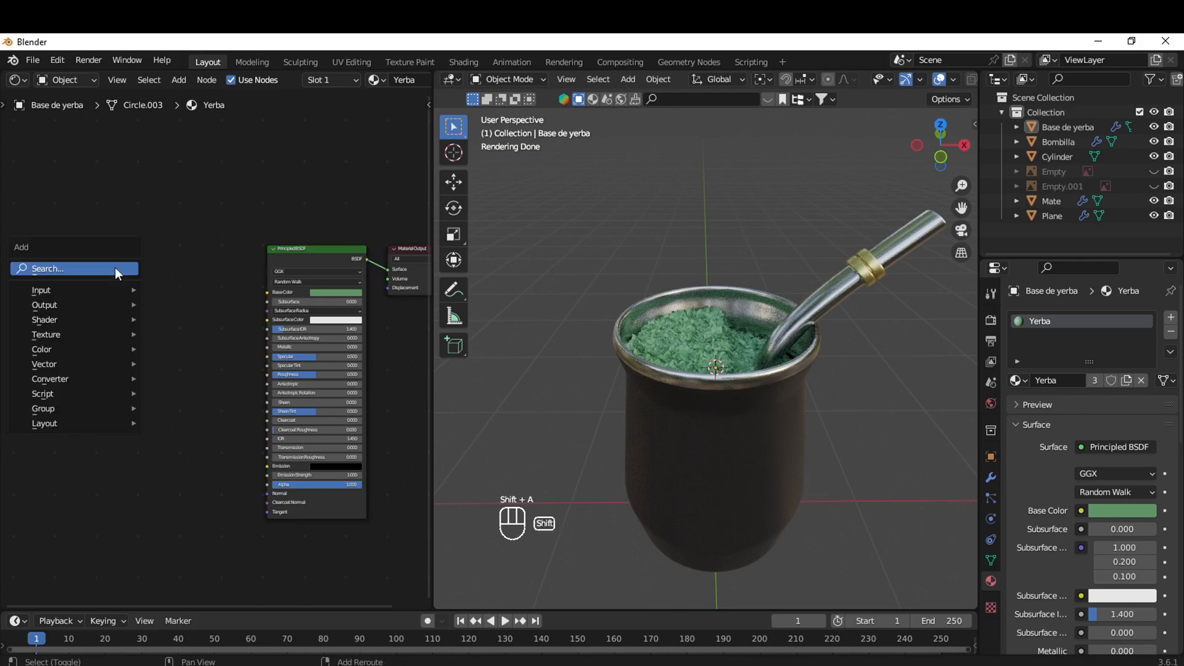
{"action": "key", "text": "shift+a"}
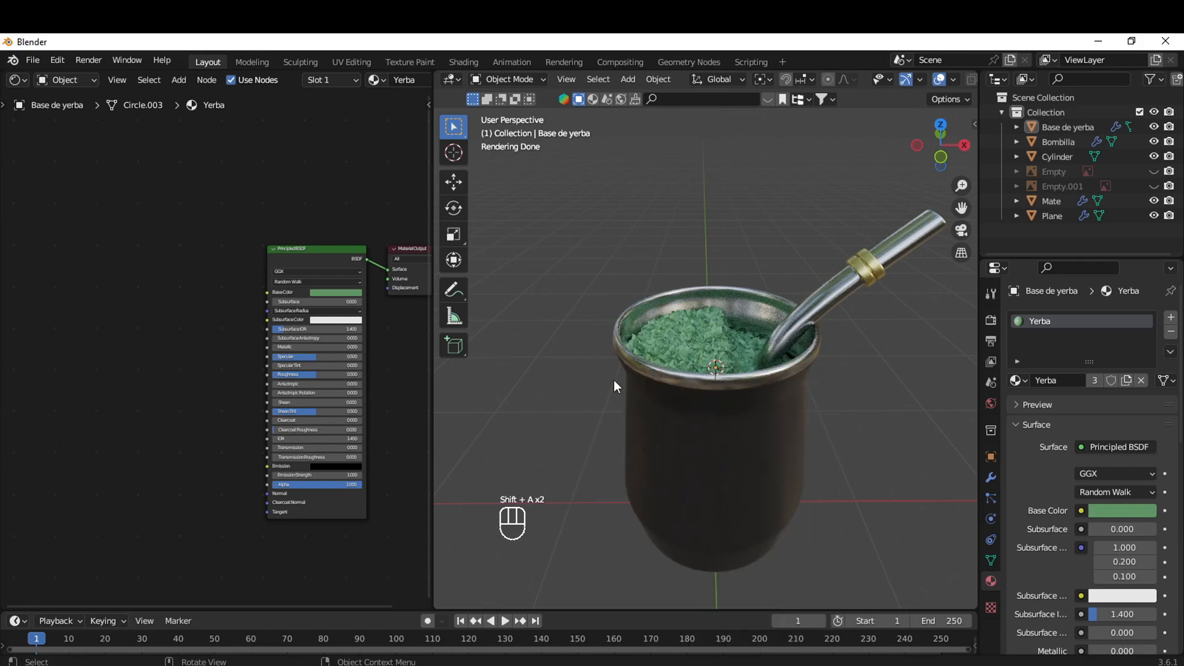
{"action": "key", "text": "shift+a"}
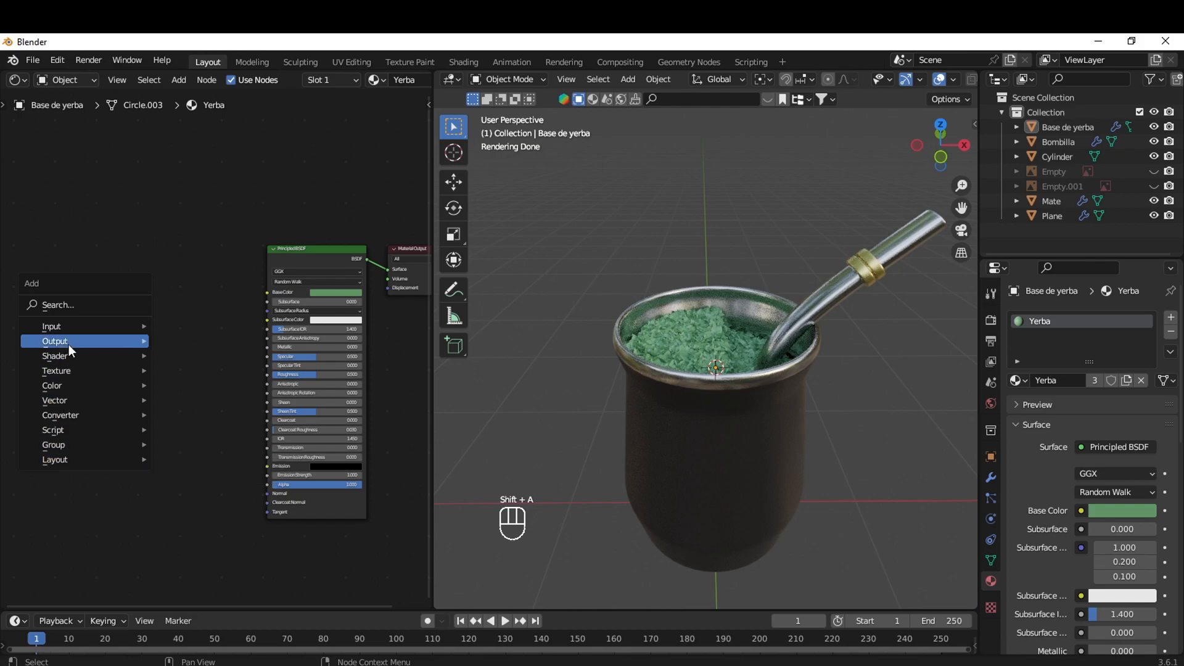
{"action": "left_click", "coordinate": [62, 305]}
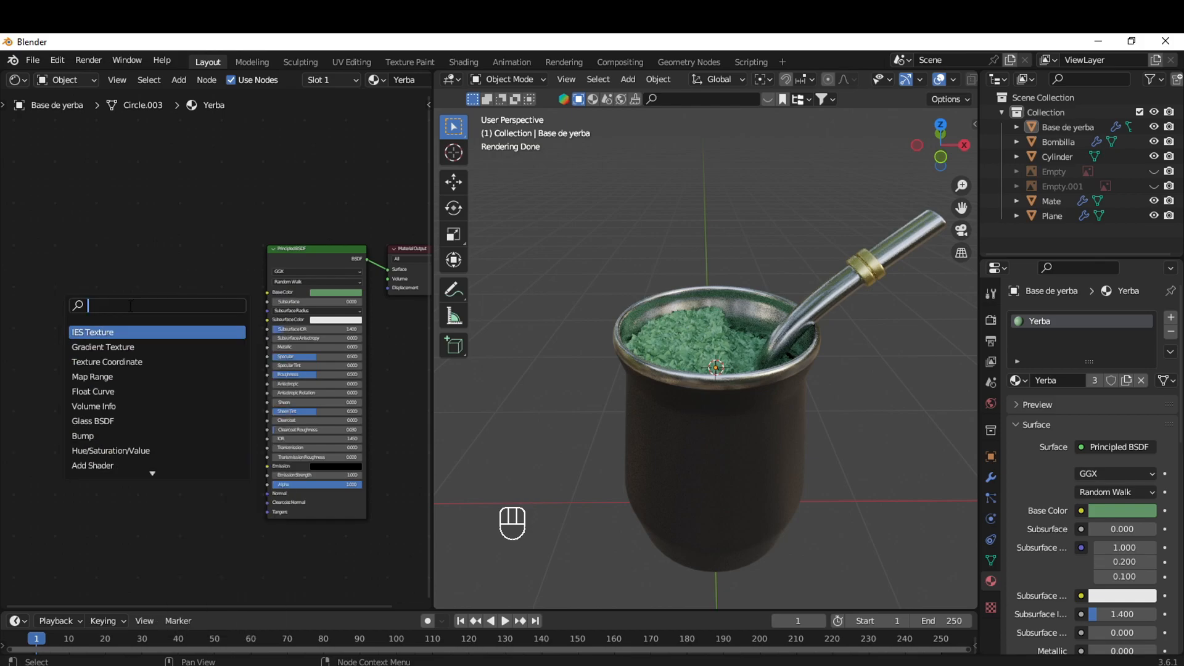
{"action": "type", "text": "colo"}
{"action": "type", "text": "r ram"}
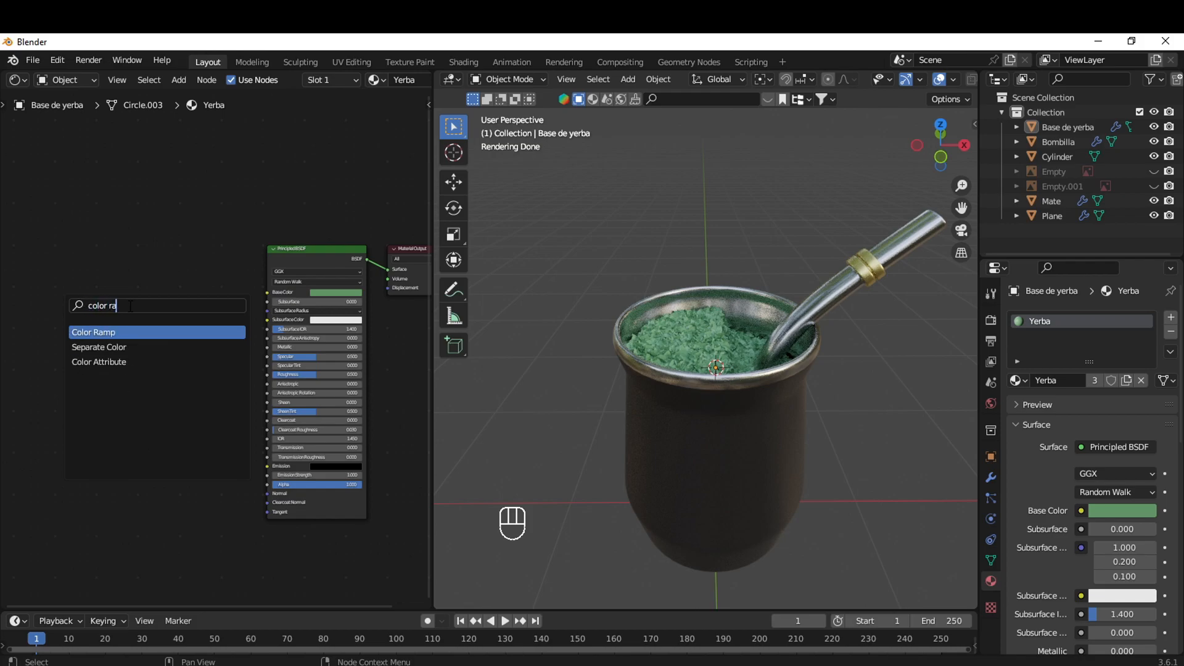
{"action": "left_click", "coordinate": [116, 333]}
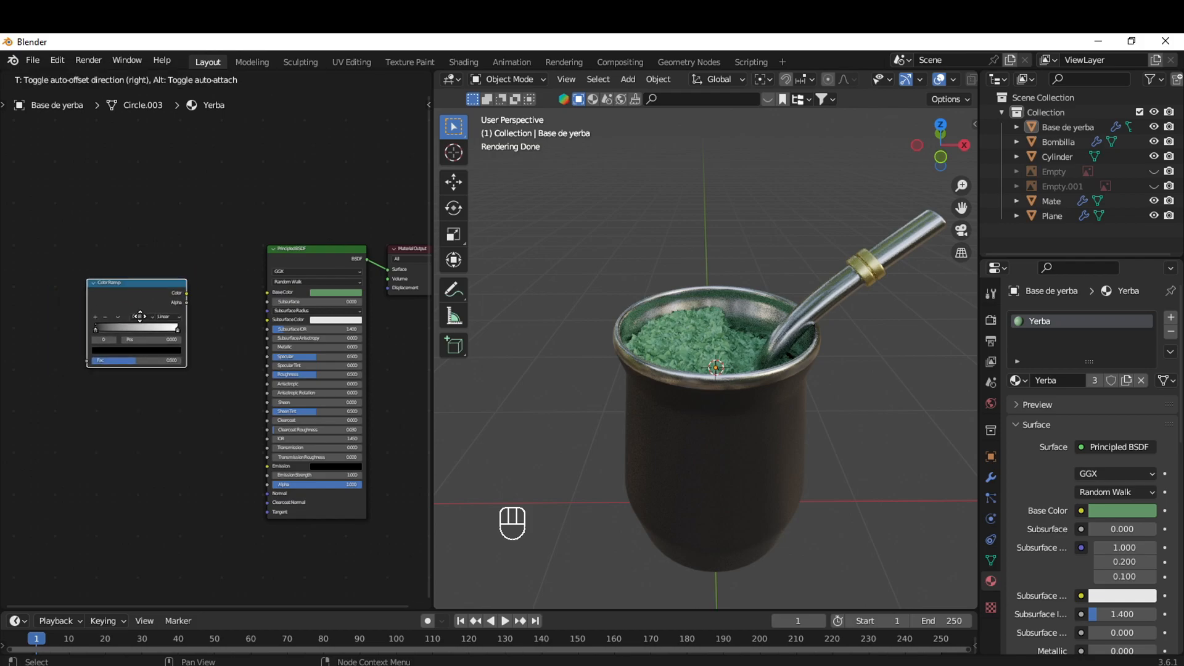
{"action": "left_click", "coordinate": [118, 332]}
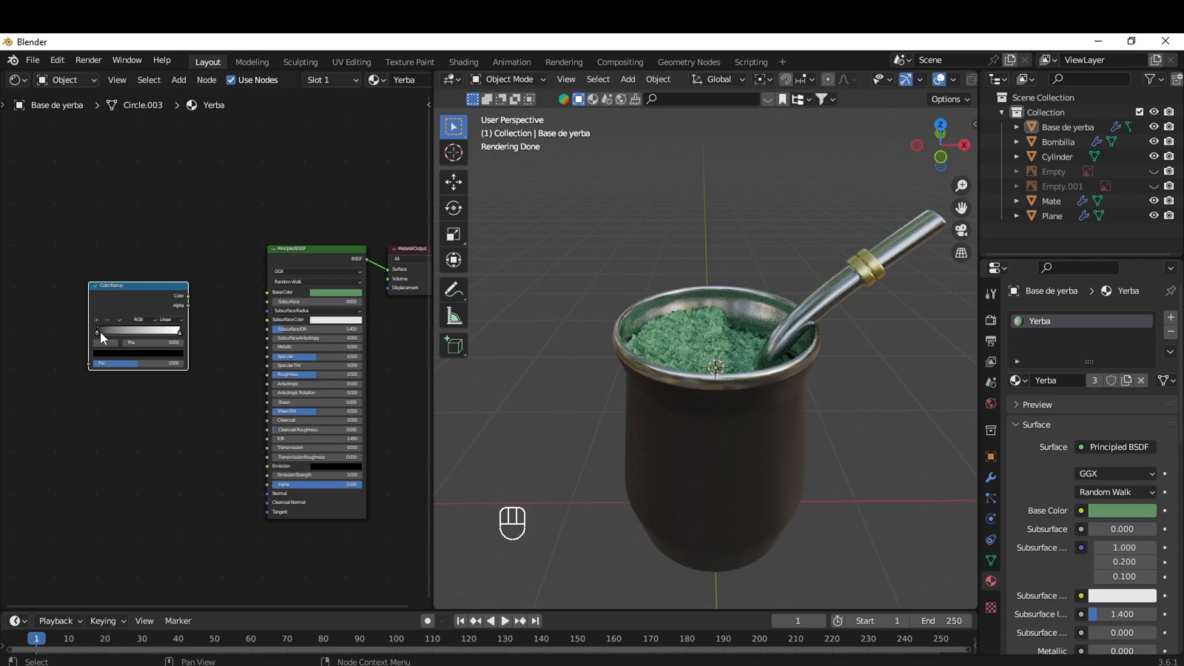
{"action": "left_click_drag", "start_coordinate": [117, 333], "coordinate": [106, 333]}
{"action": "left_click_drag", "start_coordinate": [178, 334], "coordinate": [148, 344]}
{"action": "left_click_drag", "start_coordinate": [142, 342], "coordinate": [191, 344]}
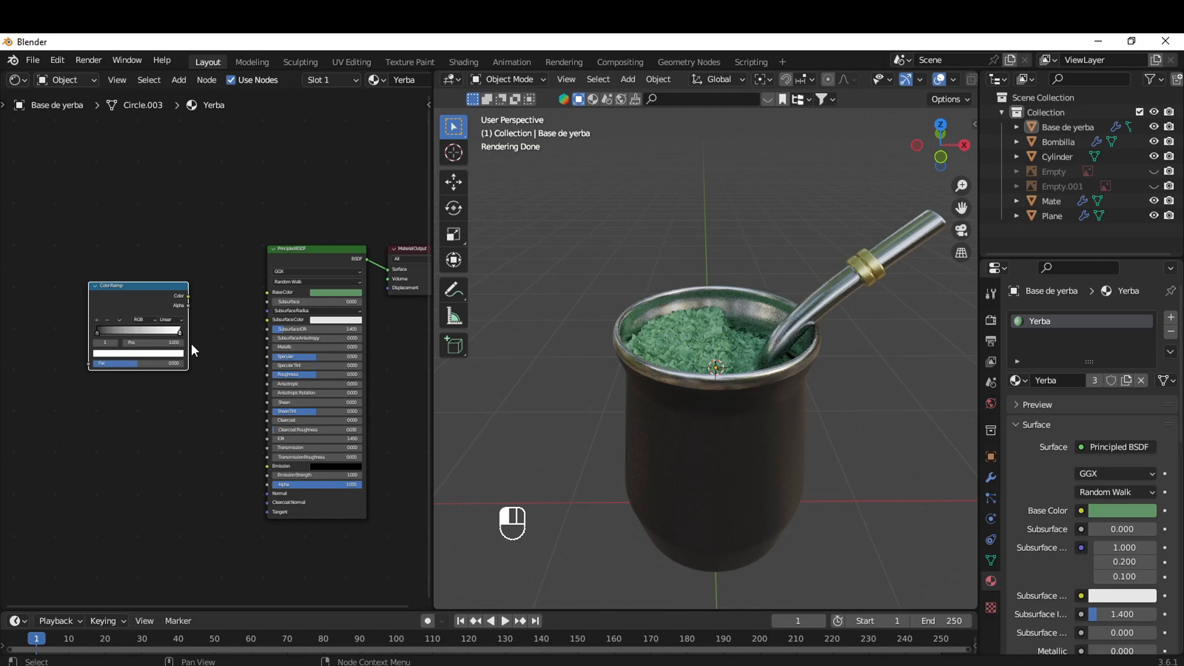
Give the Color Ramp a single extra stop between its two end stops, at position 0.450
{"action": "left_click", "coordinate": [98, 320]}
{"action": "left_click", "coordinate": [97, 319]}
{"action": "left_click", "coordinate": [139, 333]}
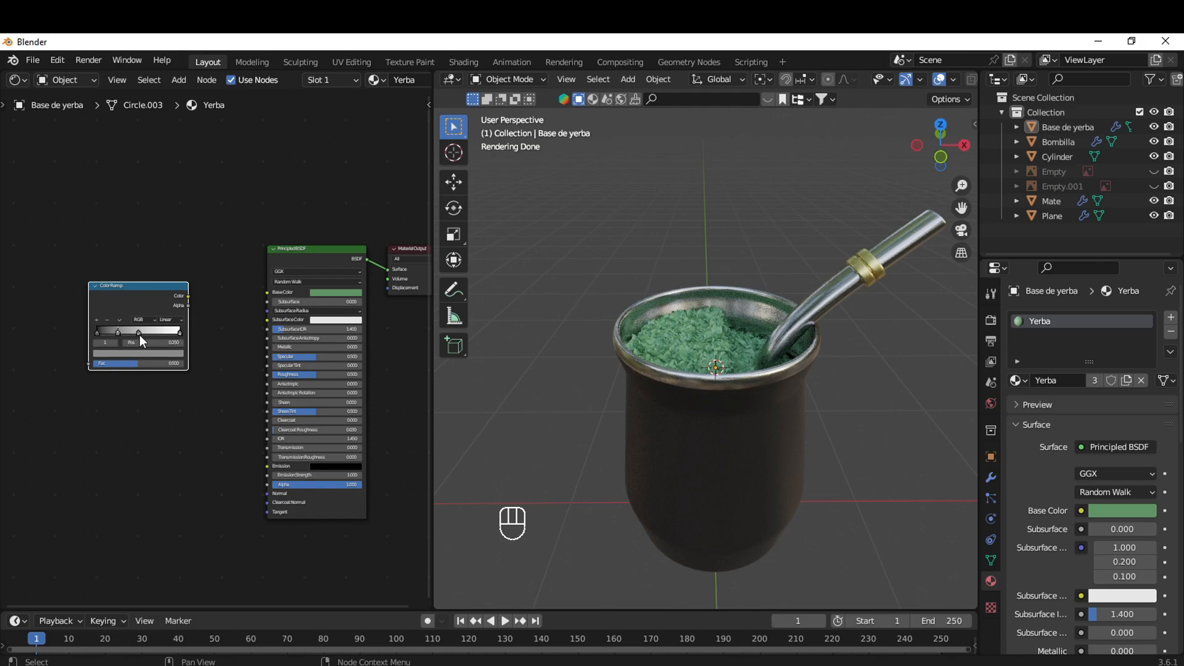
{"action": "left_click", "coordinate": [107, 319]}
{"action": "scroll", "coordinate": [117, 442], "scroll_direction": "up", "scroll_amount": 1}
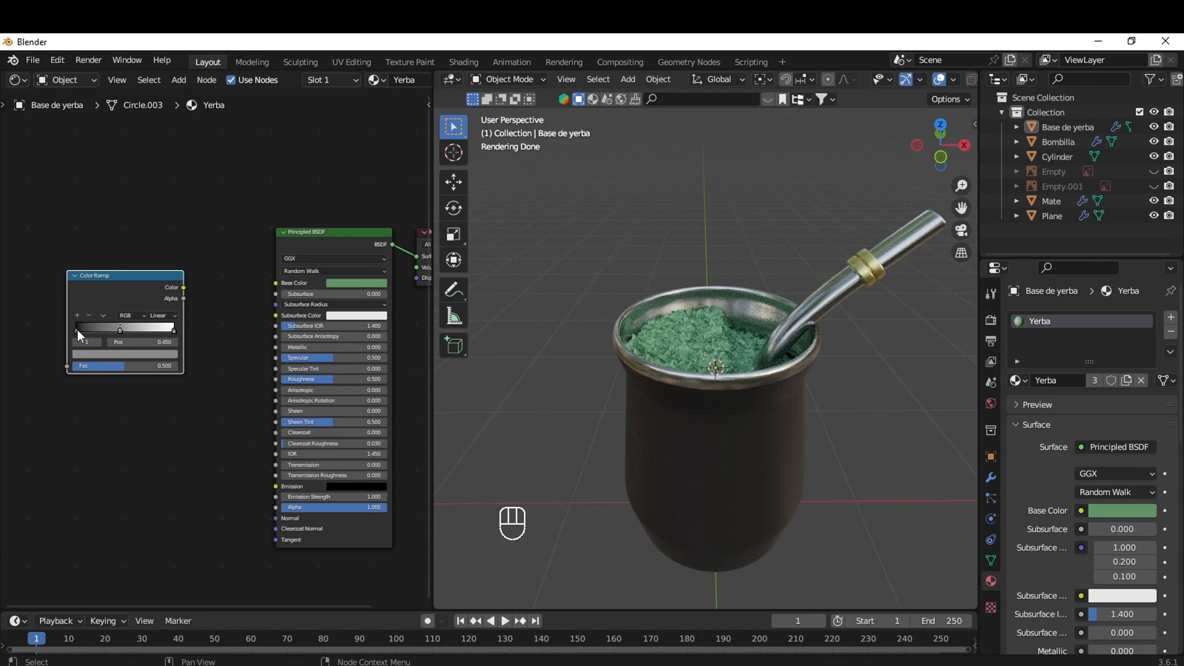
Colour the Color Ramp's first stop green by sampling the Principled BSDF's Base Color
{"action": "left_click_drag", "start_coordinate": [76, 329], "coordinate": [83, 328]}
{"action": "left_click", "coordinate": [97, 353]}
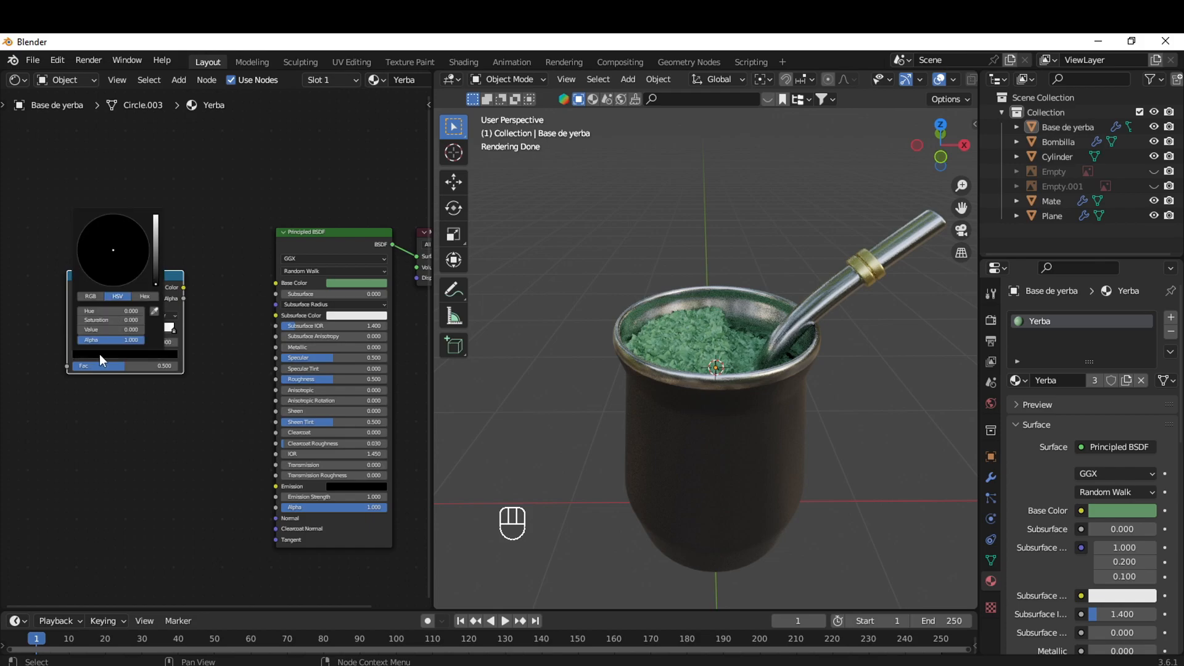
{"action": "left_click", "coordinate": [155, 306]}
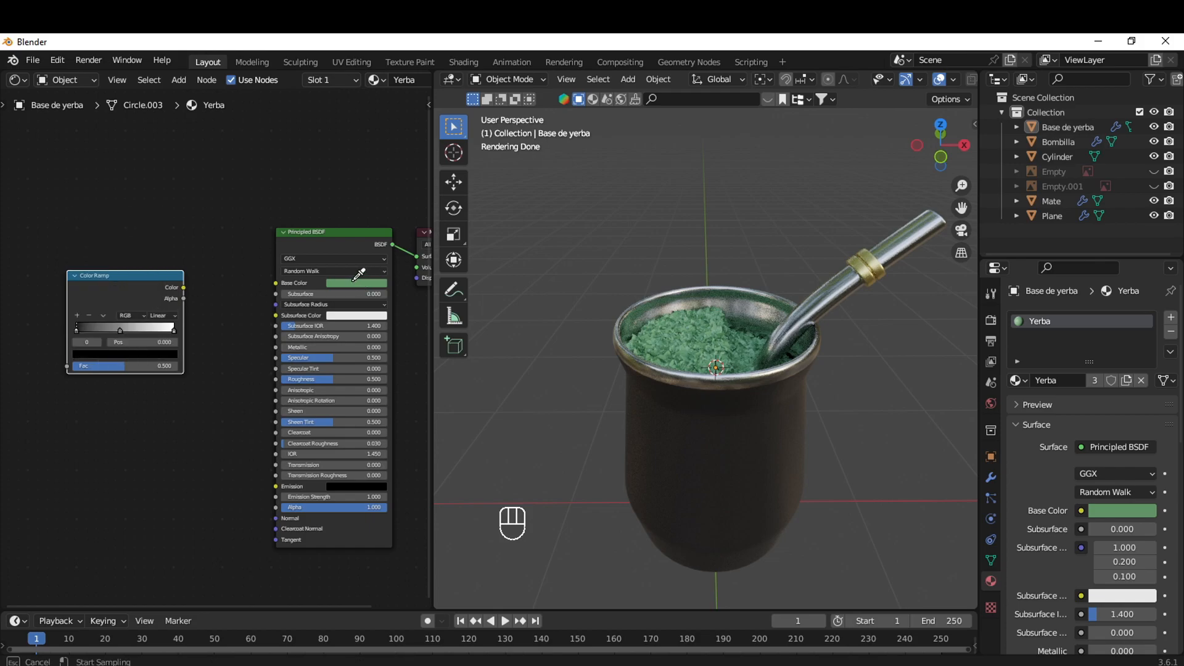
{"action": "left_click", "coordinate": [352, 280]}
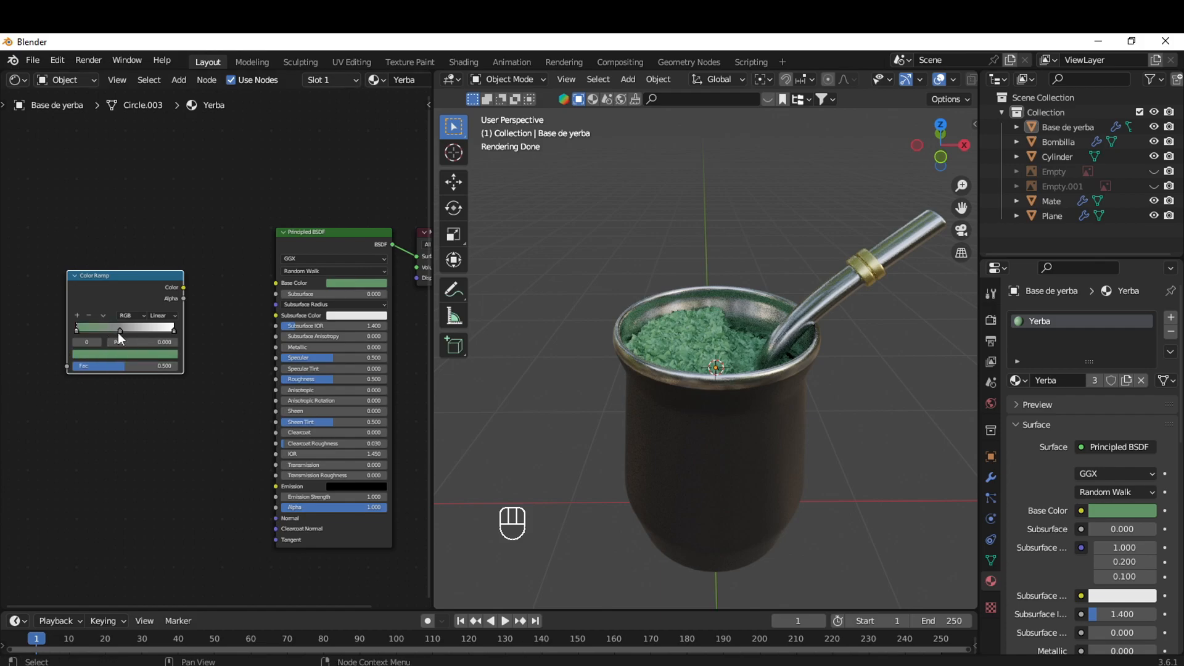
Colour the ramp's middle stop by sampling the first stop's green, and adjust it to Hue 0.336, Saturation 0.739 and Value 0.415
{"action": "left_click", "coordinate": [128, 353]}
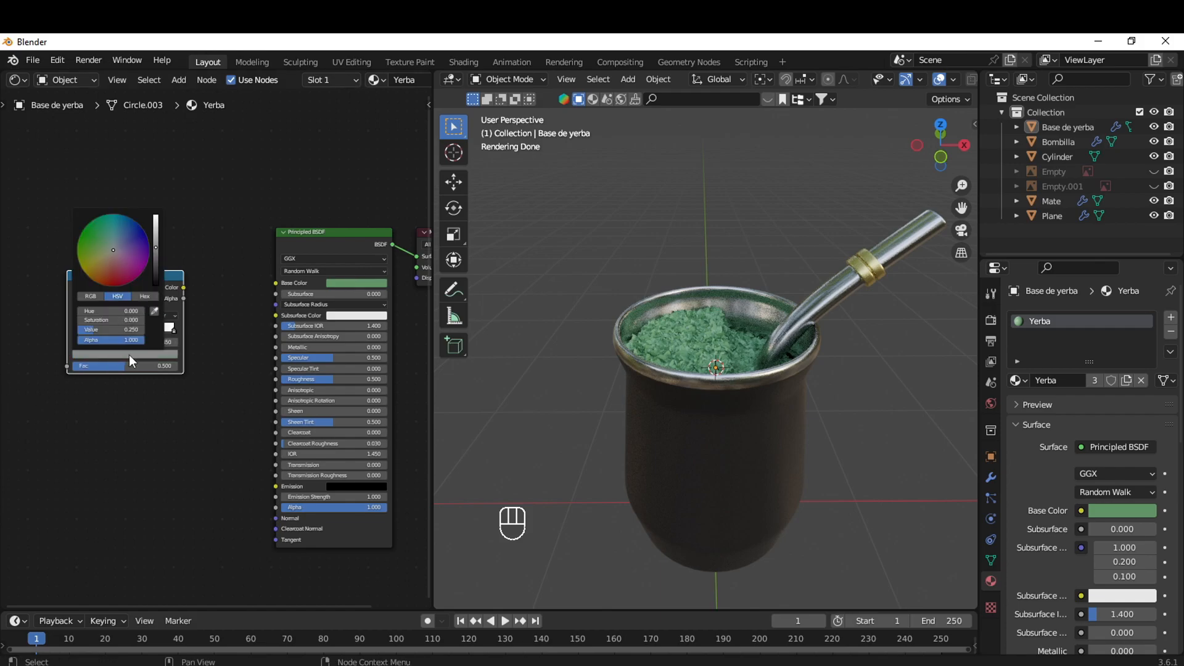
{"action": "left_click", "coordinate": [156, 309]}
{"action": "key", "text": "Escape"}
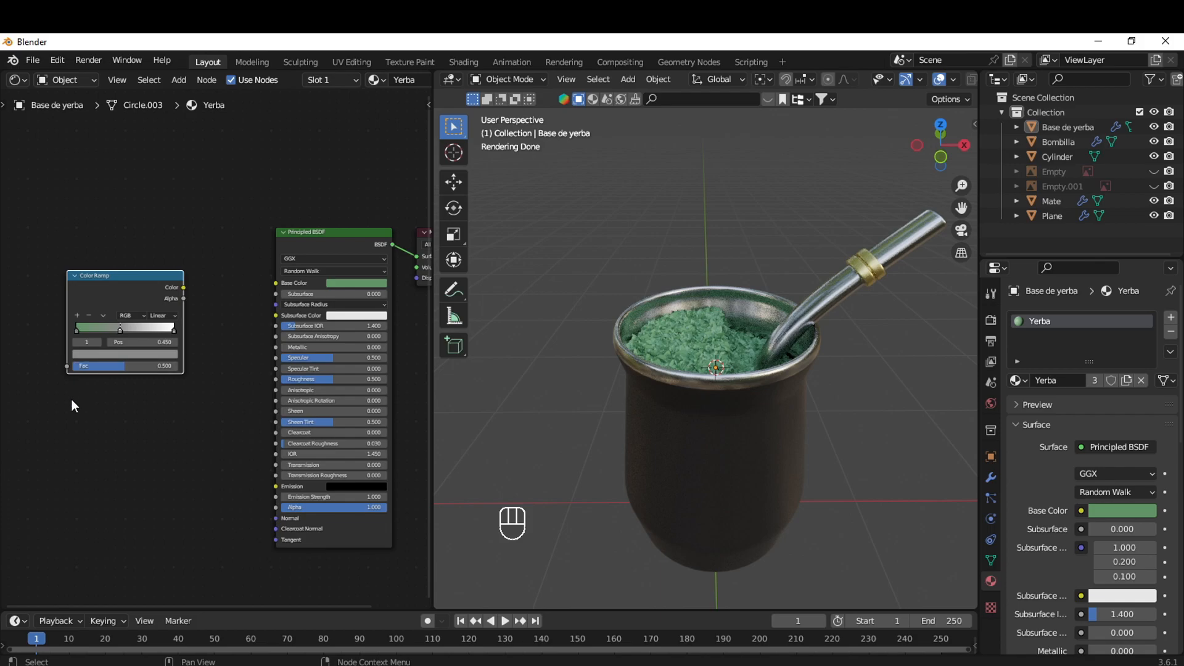
{"action": "scroll", "coordinate": [133, 447], "scroll_direction": "up", "scroll_amount": 2}
{"action": "scroll", "coordinate": [142, 443], "scroll_direction": "up", "scroll_amount": 3}
{"action": "left_click", "coordinate": [222, 375]}
{"action": "left_click", "coordinate": [309, 317]}
{"action": "left_click", "coordinate": [106, 316]}
{"action": "left_click", "coordinate": [253, 378]}
{"action": "mouse_move", "coordinate": [312, 145]}
{"action": "left_mouse_down"}
{"action": "mouse_move", "coordinate": [313, 113]}
{"action": "mouse_move", "coordinate": [313, 129]}
{"action": "left_mouse_up"}
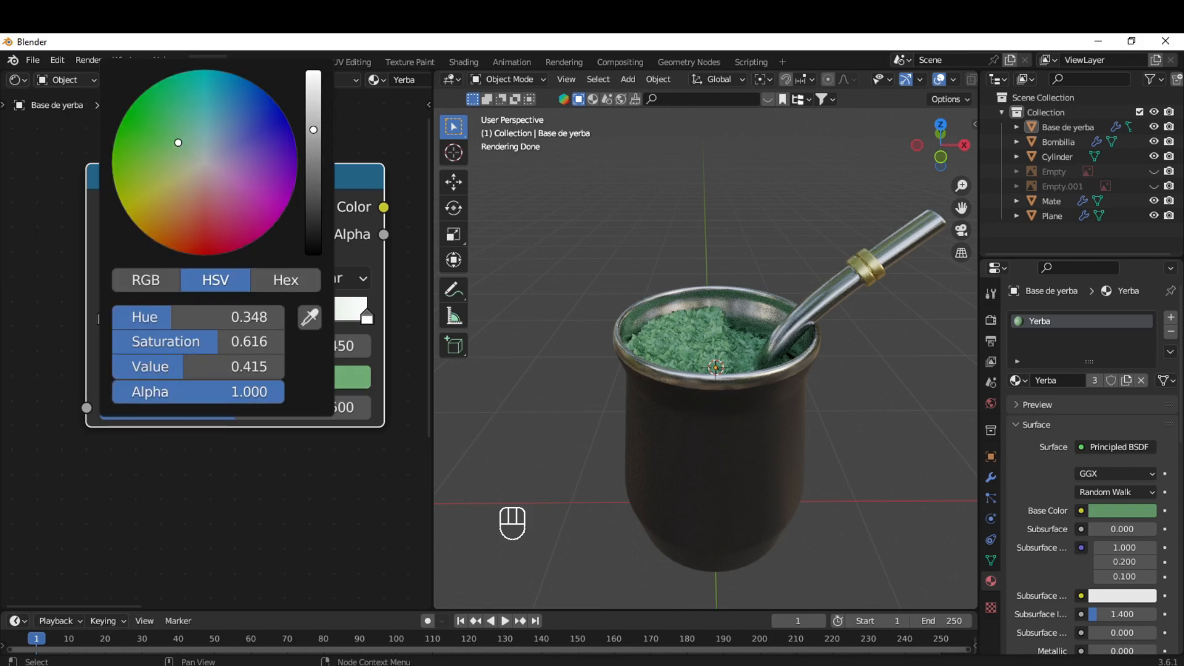
{"action": "left_click_drag", "start_coordinate": [179, 142], "coordinate": [168, 139], "text": "shift"}
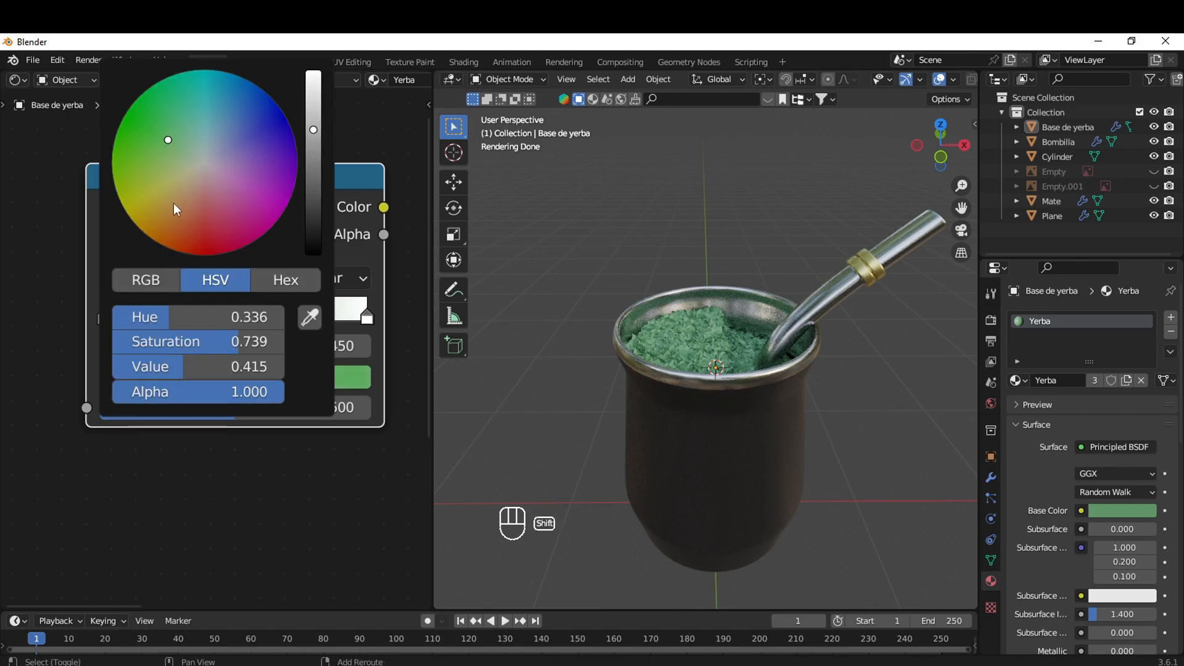
Colour the ramp's last stop by sampling the middle green, and shift it to a yellowish green with Hue 0.217 and Saturation 0.735
{"action": "left_click", "coordinate": [364, 313]}
{"action": "left_click", "coordinate": [328, 382]}
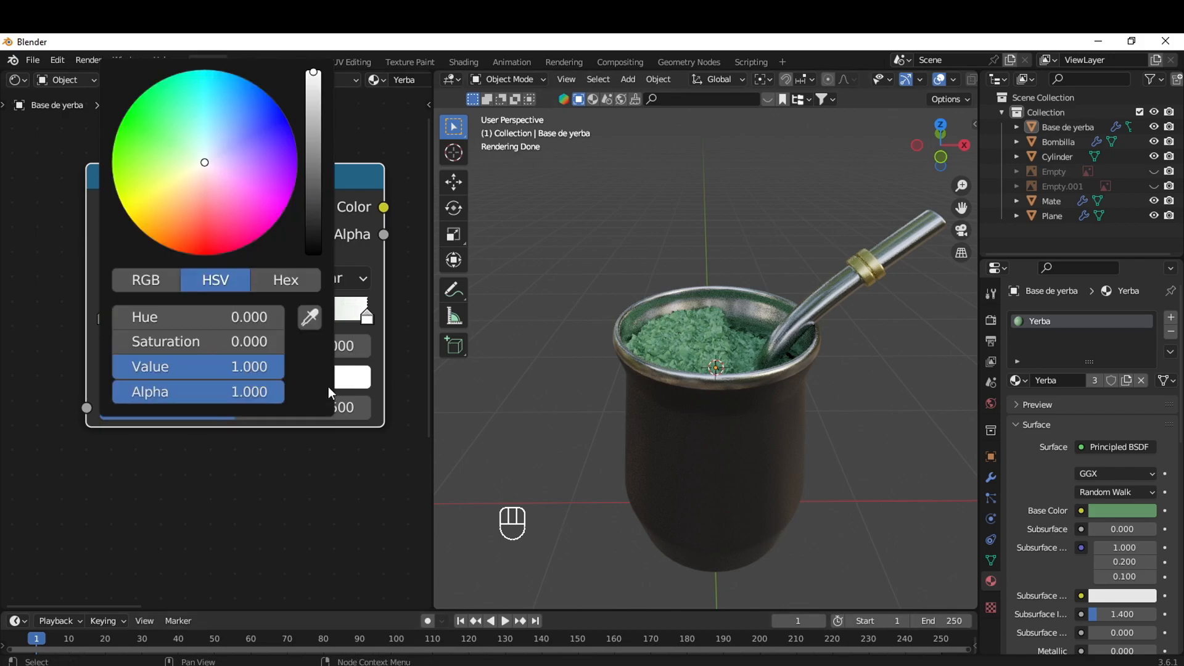
{"action": "left_click", "coordinate": [320, 315]}
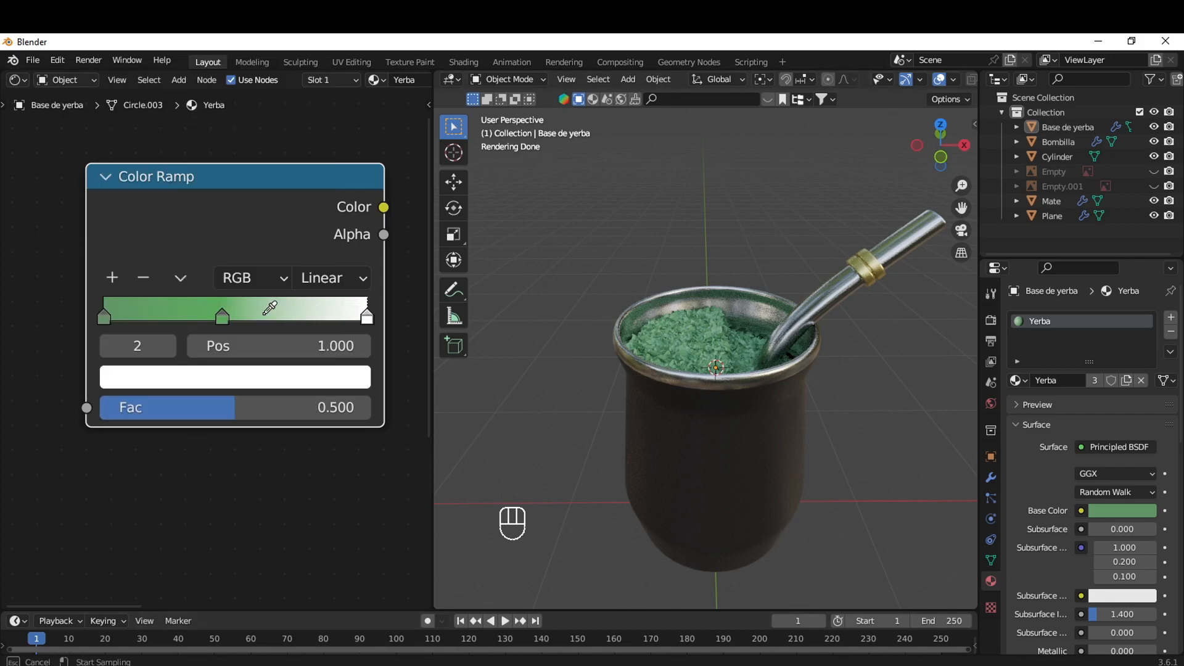
{"action": "left_click", "coordinate": [222, 315]}
{"action": "left_click", "coordinate": [245, 375]}
{"action": "left_click_drag", "start_coordinate": [153, 318], "coordinate": [105, 318], "text": "shift"}
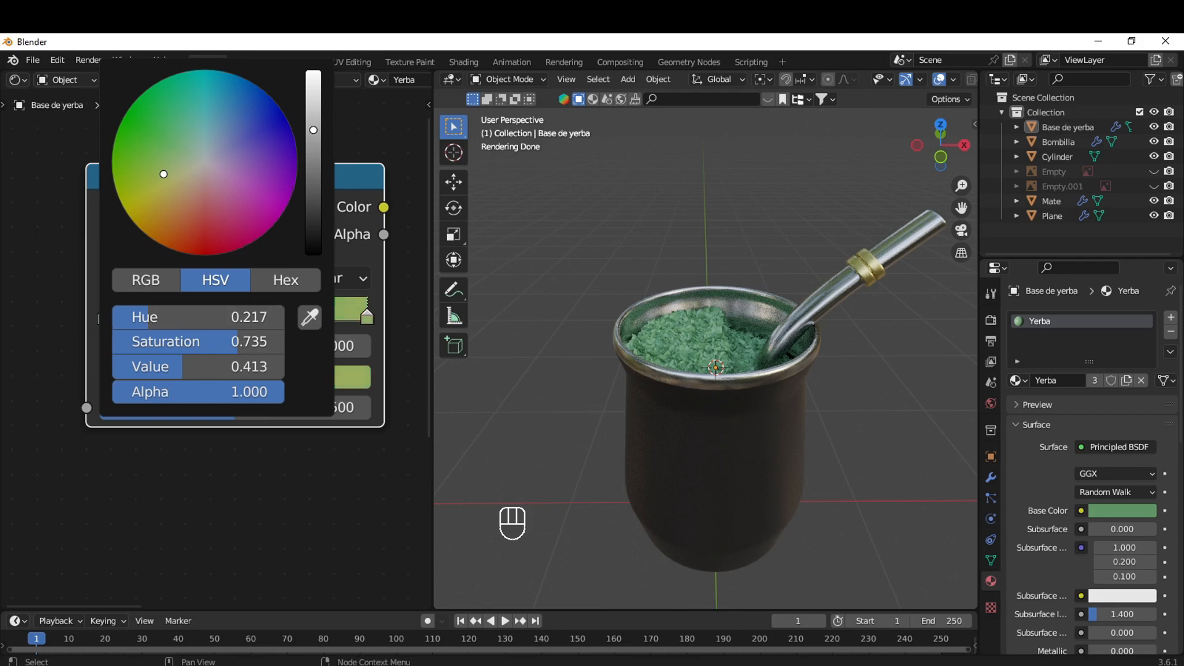
Connect the Color Ramp's Color output to the Principled BSDF's Base Color and inspect the yerba up close
{"action": "scroll", "coordinate": [217, 409], "scroll_direction": "down", "scroll_amount": 3}
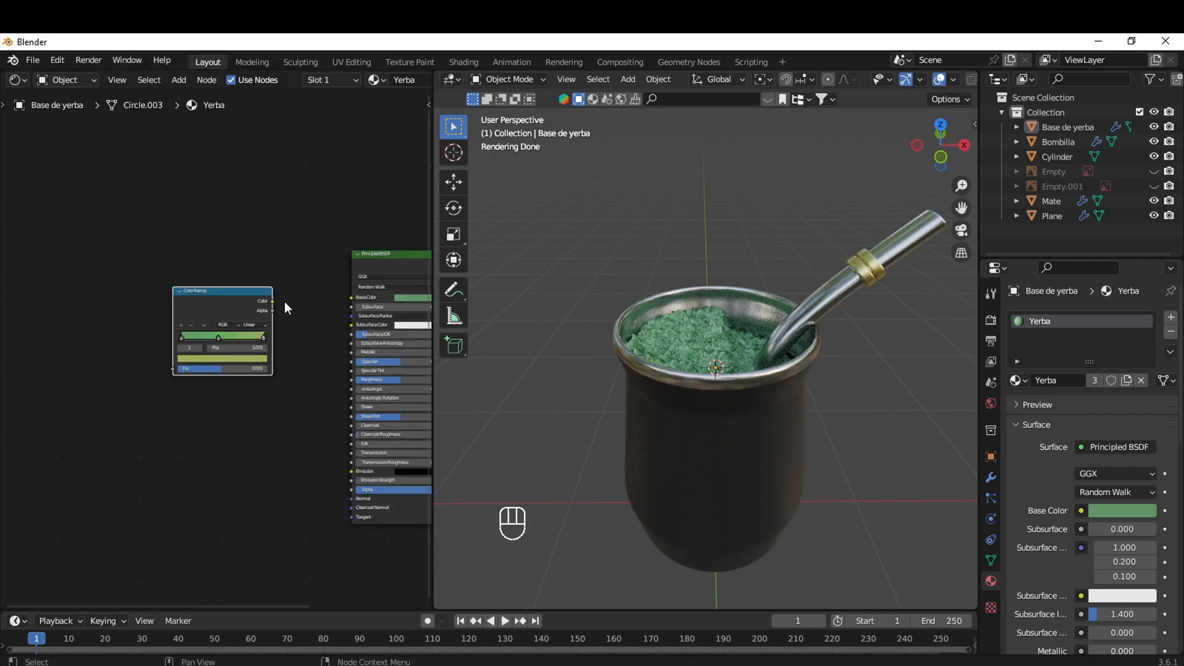
{"action": "left_click_drag", "start_coordinate": [273, 301], "coordinate": [352, 297]}
{"action": "scroll", "coordinate": [742, 467], "scroll_direction": "up", "scroll_amount": 4}
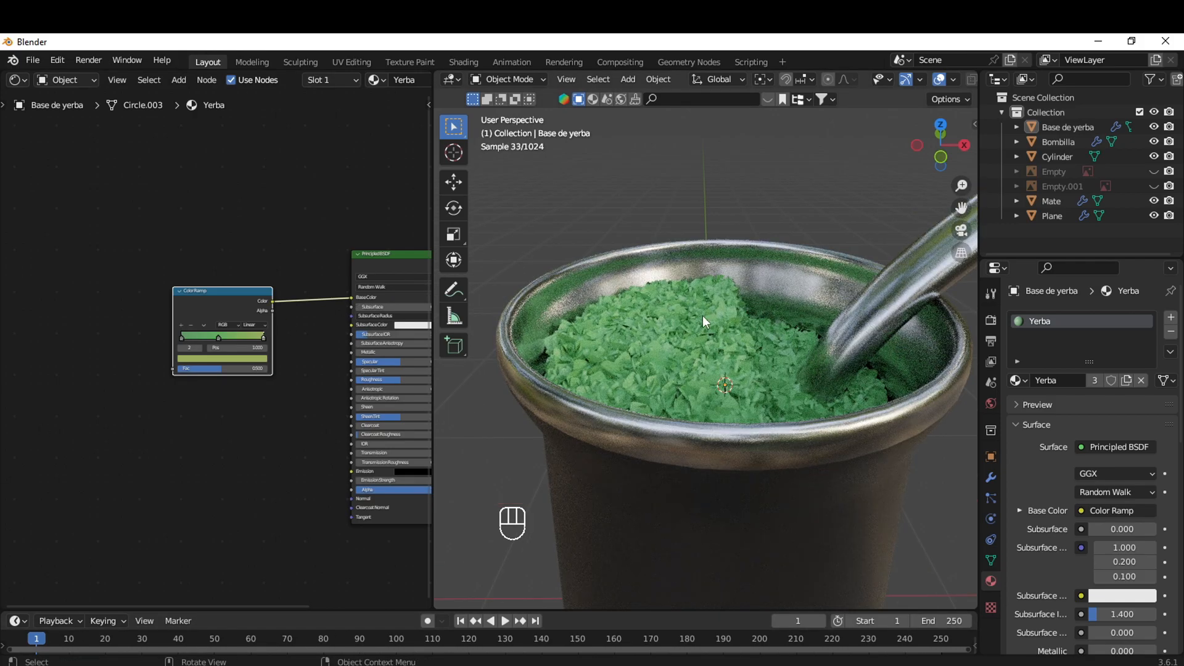
{"action": "scroll", "coordinate": [709, 389], "scroll_direction": "up", "scroll_amount": 5}
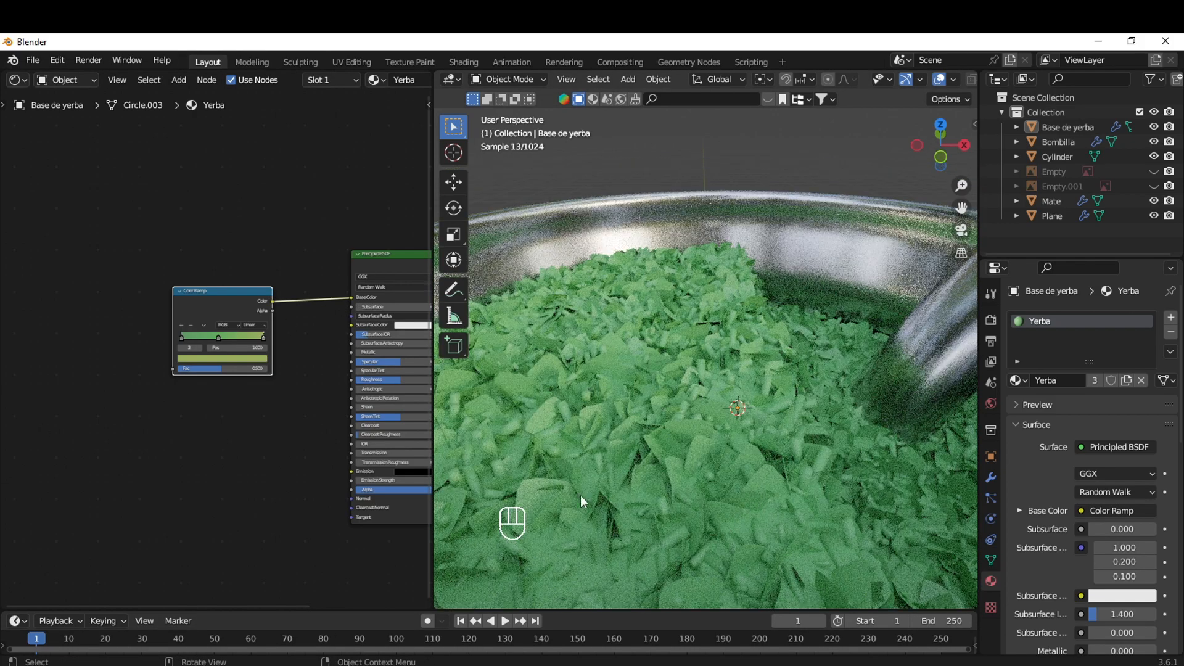
Test the ramp's effect on the yerba by sliding the middle stop towards the first stop and back to position 0.418
{"action": "left_click_drag", "start_coordinate": [225, 336], "coordinate": [192, 351]}
{"action": "mouse_move", "coordinate": [263, 340]}
{"action": "left_mouse_down"}
{"action": "mouse_move", "coordinate": [212, 347]}
{"action": "mouse_move", "coordinate": [267, 350]}
{"action": "left_mouse_up"}
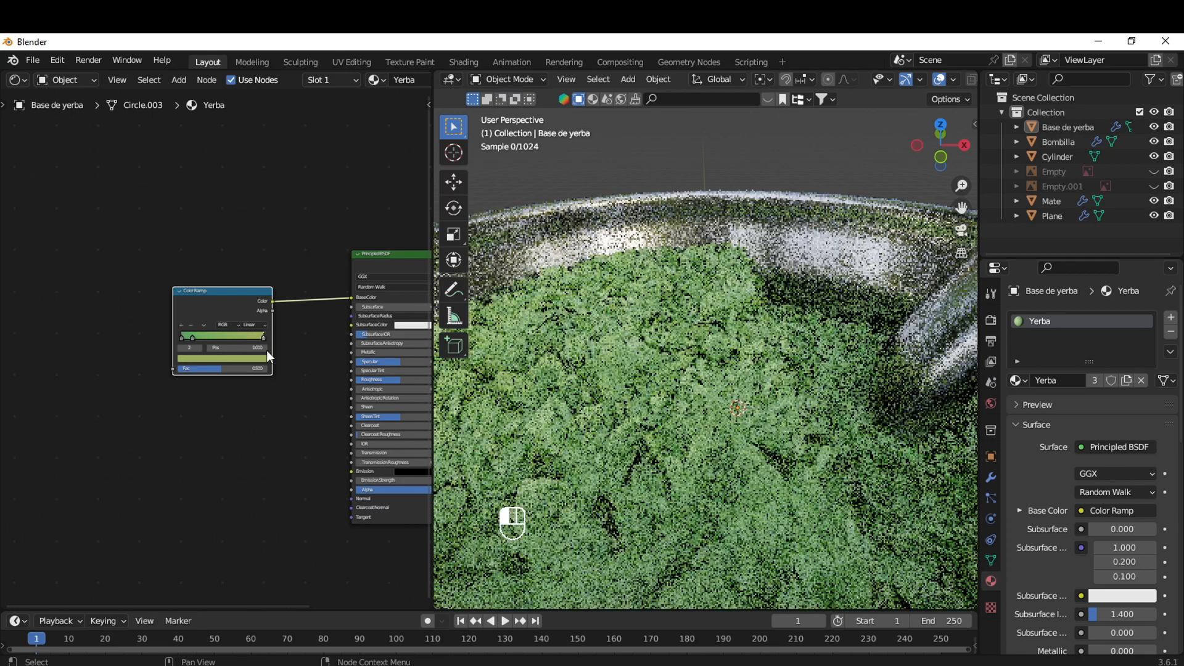
{"action": "left_click_drag", "start_coordinate": [193, 338], "coordinate": [220, 335]}
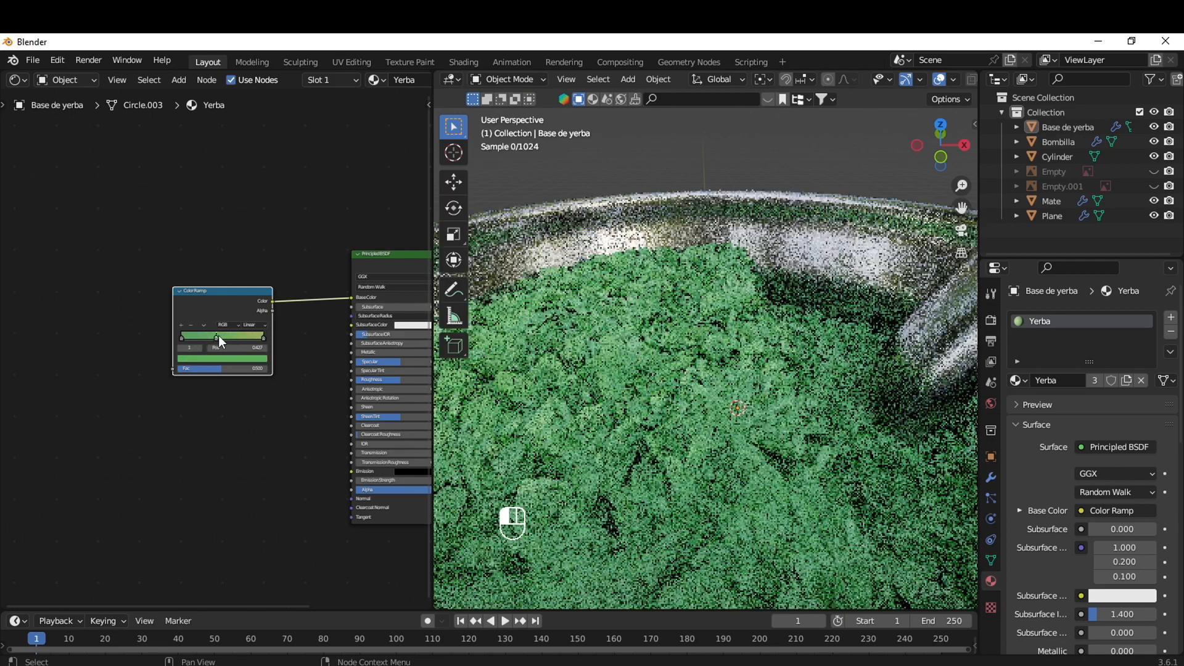
Add an Object Info node before the Color Ramp
{"action": "scroll", "coordinate": [166, 444], "scroll_direction": "down", "scroll_amount": 2}
{"action": "key", "text": "shift+a"}
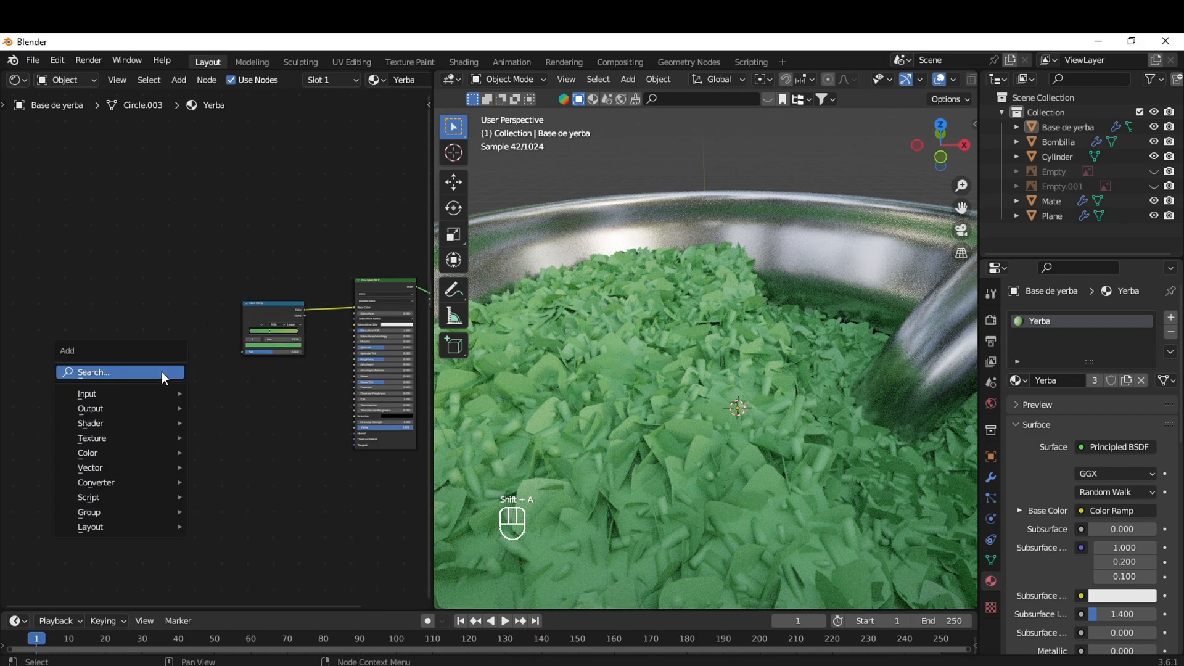
{"action": "type", "text": "objec"}
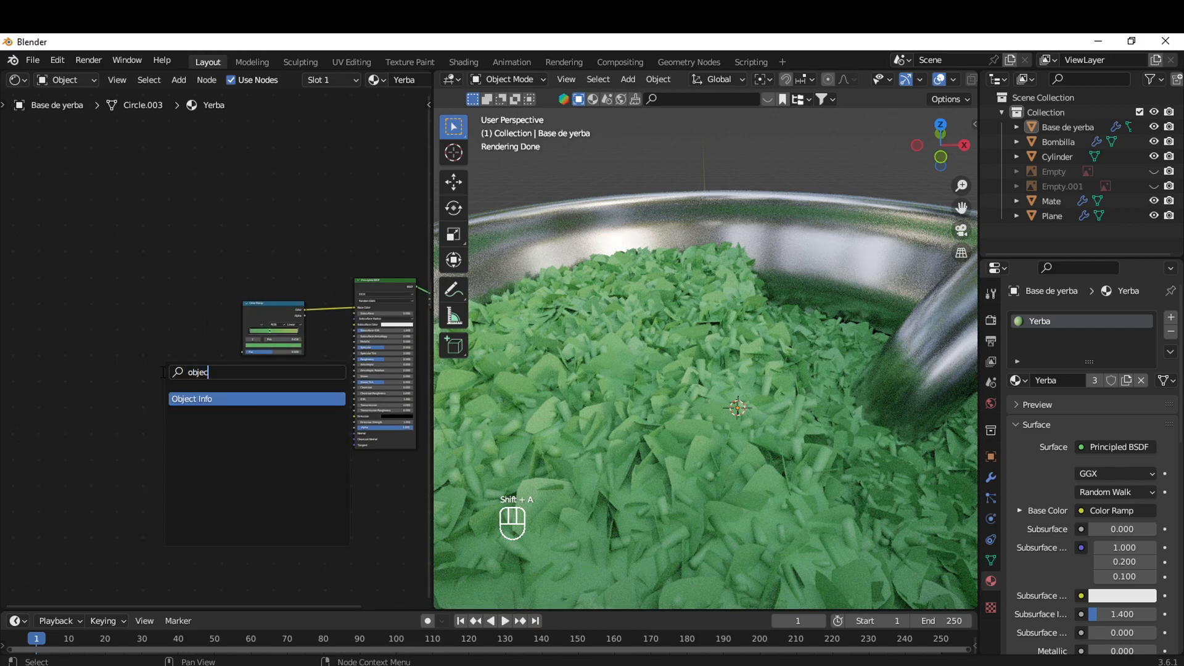
{"action": "type", "text": "t"}
{"action": "left_click", "coordinate": [193, 399]}
{"action": "left_click", "coordinate": [196, 383]}
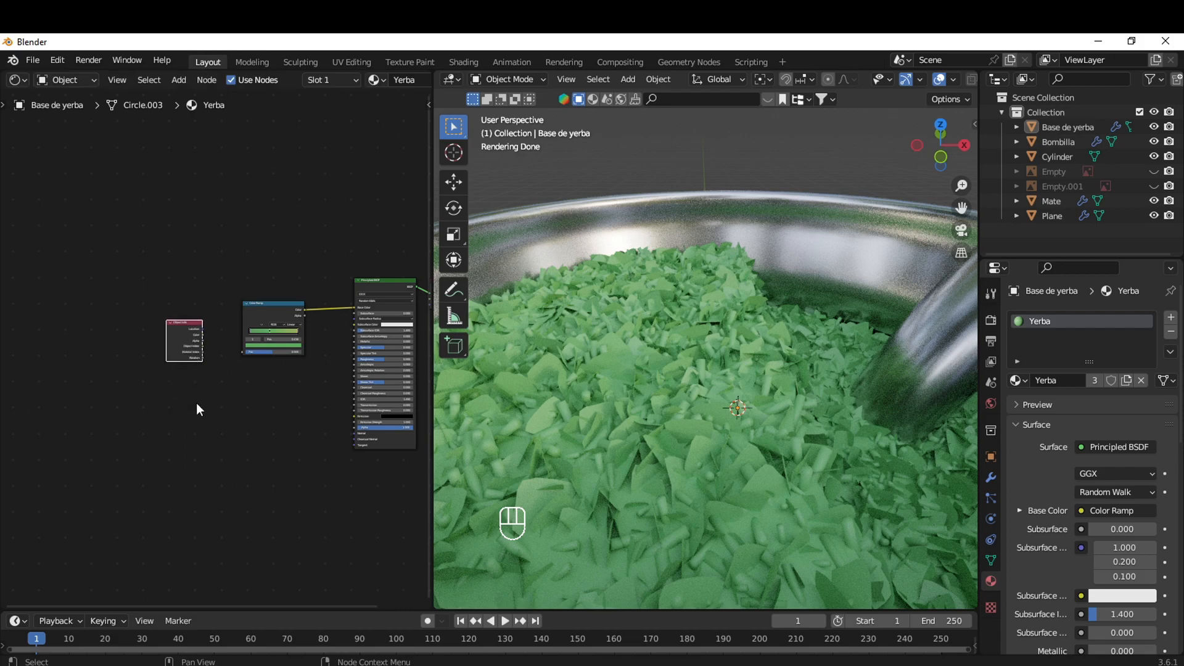
Connect the Object Info node's Random output to the Color Ramp's Fac input and check the yerba's colour variation
{"action": "scroll", "coordinate": [198, 420], "scroll_direction": "up", "scroll_amount": 2}
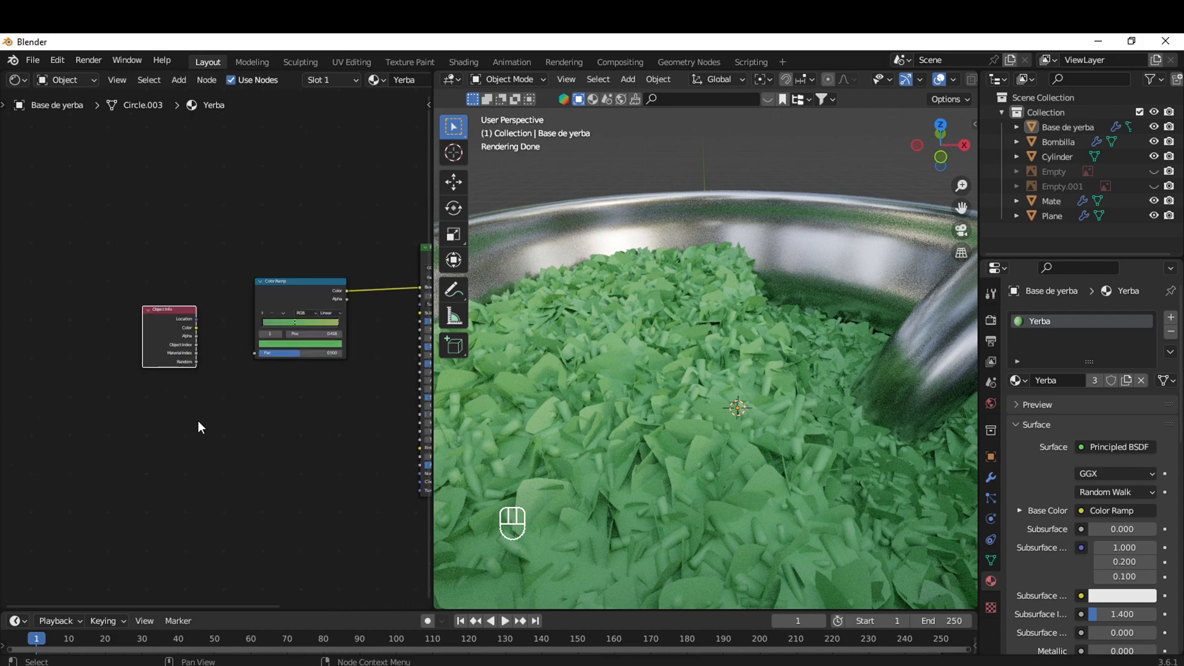
{"action": "scroll", "coordinate": [201, 420], "scroll_direction": "up", "scroll_amount": 3}
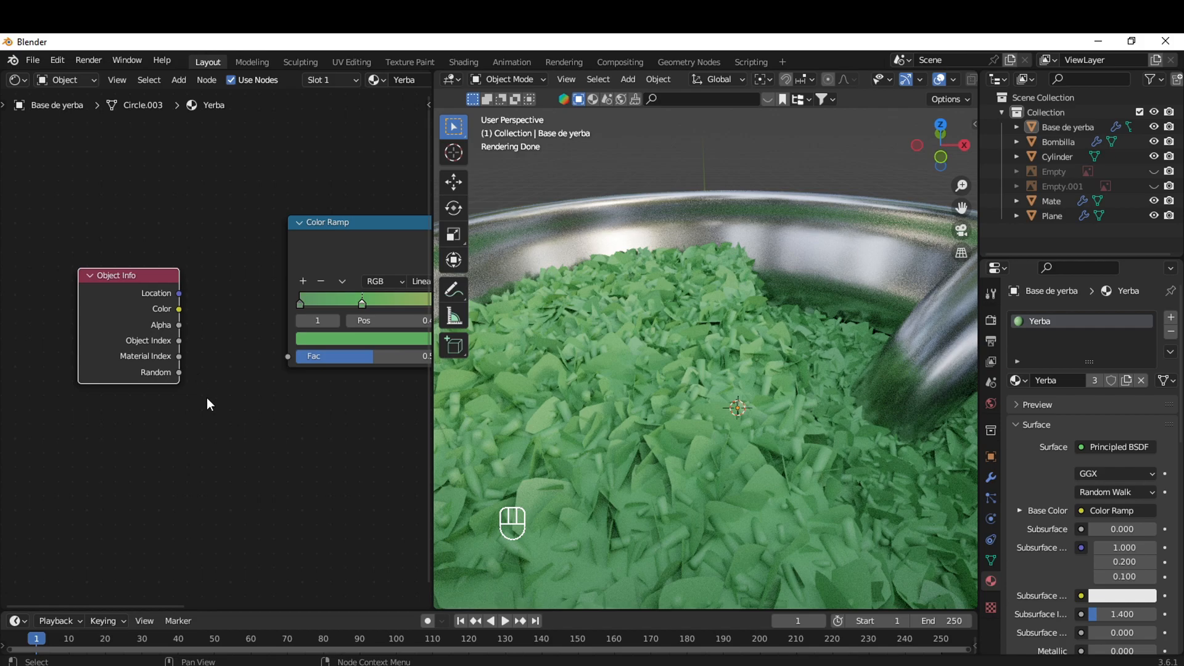
{"action": "left_click_drag", "start_coordinate": [184, 378], "coordinate": [286, 357]}
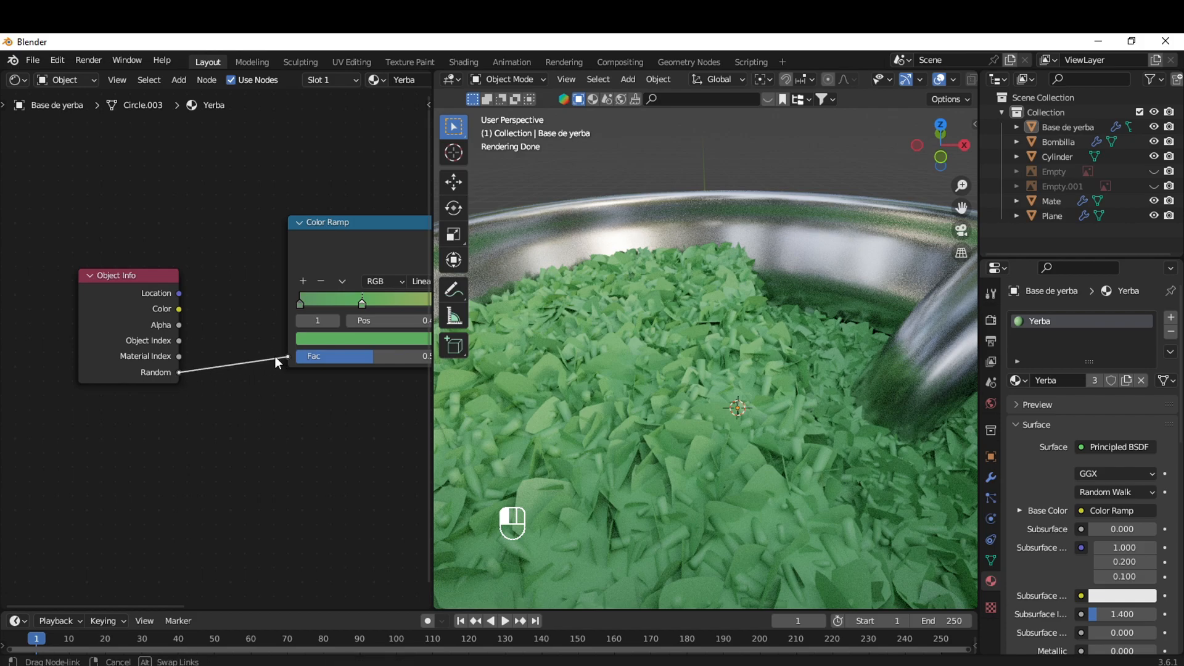
{"action": "left_click_drag", "start_coordinate": [180, 373], "coordinate": [288, 355]}
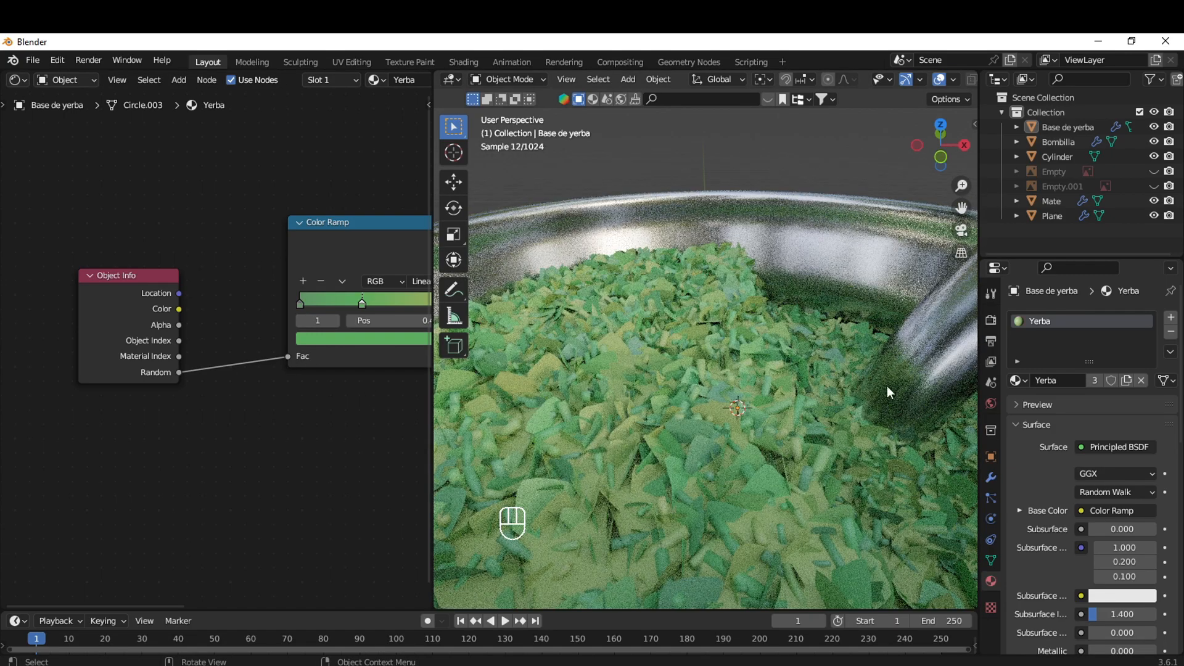
{"action": "scroll", "coordinate": [774, 537], "scroll_direction": "down", "scroll_amount": 6}
Shift the ramp's middle stop slightly towards the first and the last stop to position 0.809, checking the yerba up close
{"action": "middle_click_drag", "start_coordinate": [362, 464], "coordinate": [247, 498]}
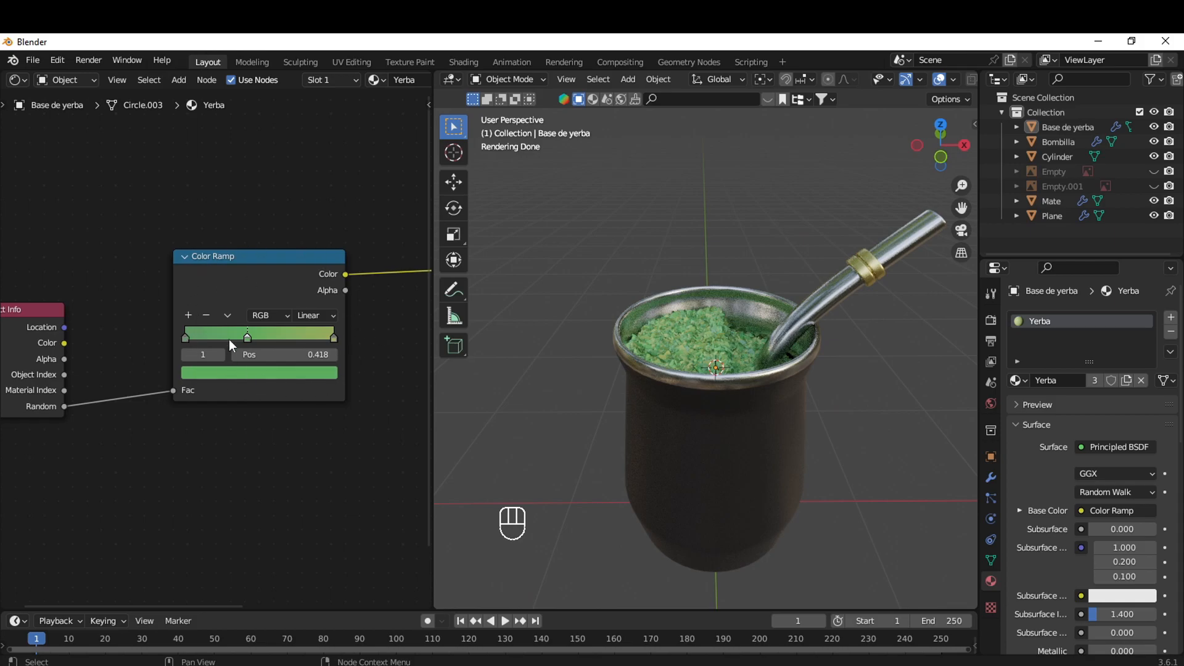
{"action": "scroll", "coordinate": [308, 345], "scroll_direction": "up", "scroll_amount": 2}
{"action": "left_click_drag", "start_coordinate": [301, 338], "coordinate": [253, 340]}
{"action": "left_click_drag", "start_coordinate": [373, 335], "coordinate": [338, 340]}
{"action": "scroll", "coordinate": [542, 411], "scroll_direction": "up", "scroll_amount": 7}
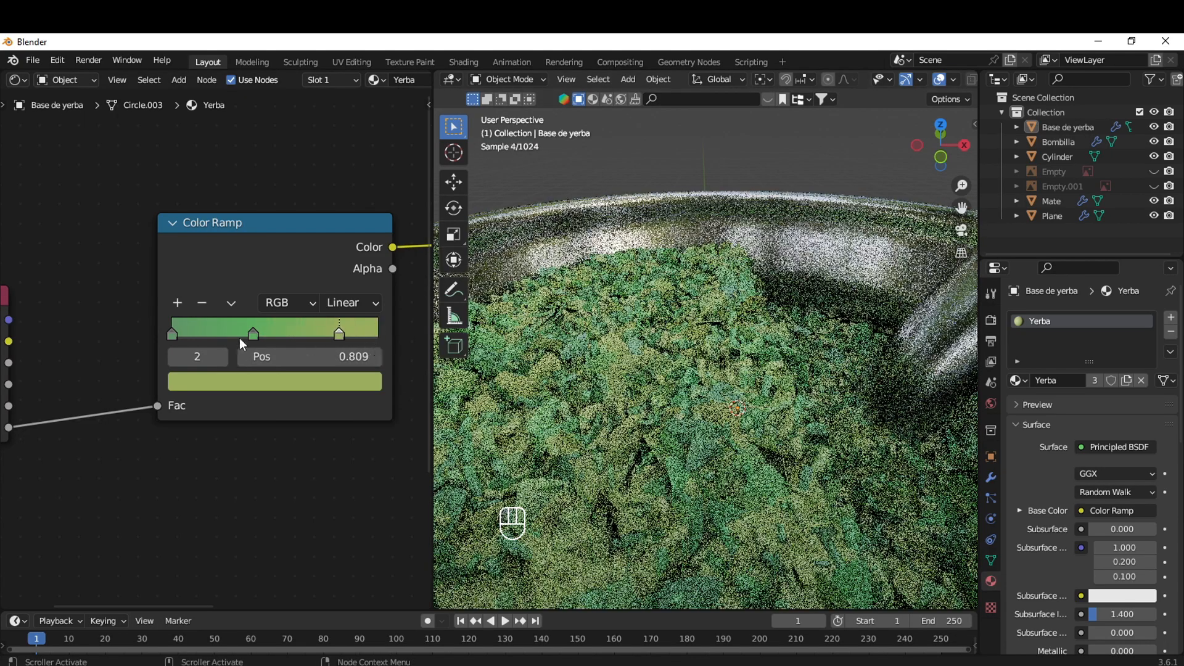
Shift the ramp's middle stop slightly towards the last stop and make its green more saturated, checking the yerba up close and from afar
{"action": "left_click_drag", "start_coordinate": [263, 329], "coordinate": [266, 330]}
{"action": "left_click", "coordinate": [273, 388]}
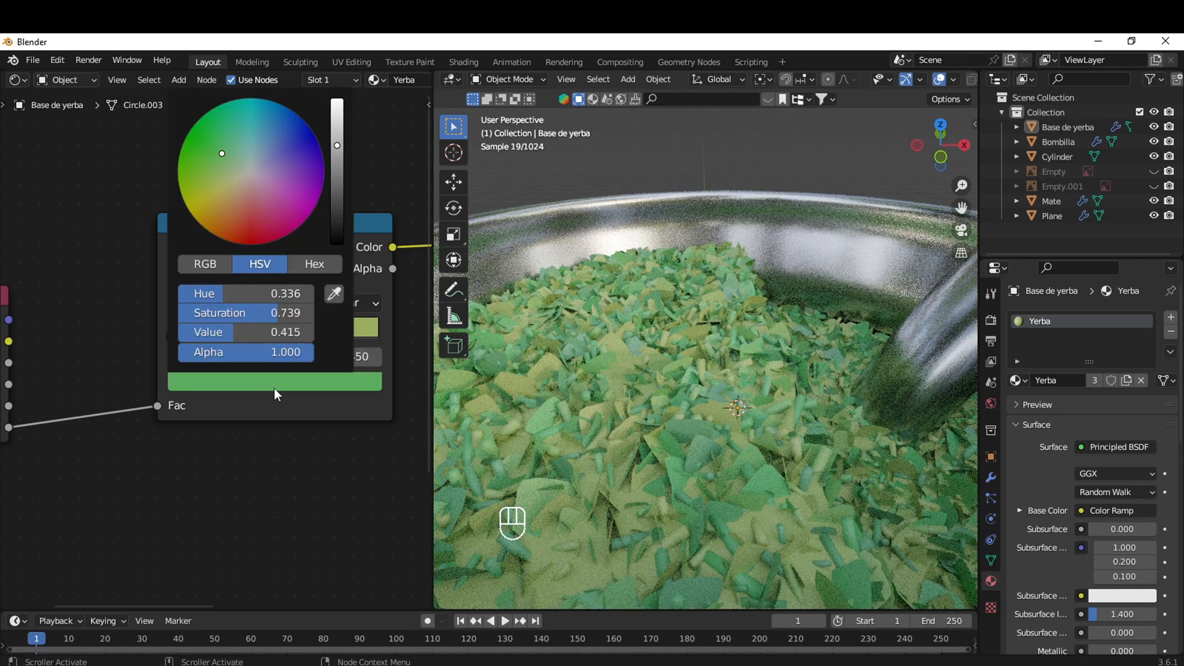
{"action": "left_click_drag", "start_coordinate": [239, 158], "coordinate": [214, 152], "text": "shift"}
{"action": "scroll", "coordinate": [867, 493], "scroll_direction": "down", "scroll_amount": 5}
{"action": "scroll", "coordinate": [826, 524], "scroll_direction": "up", "scroll_amount": 5}
{"action": "scroll", "coordinate": [875, 543], "scroll_direction": "down", "scroll_amount": 6}
{"action": "middle_click_drag", "start_coordinate": [898, 477], "coordinate": [854, 543]}
Make the ramp's first stop a more saturated green, with saturation about 0.61
{"action": "left_click", "coordinate": [174, 335]}
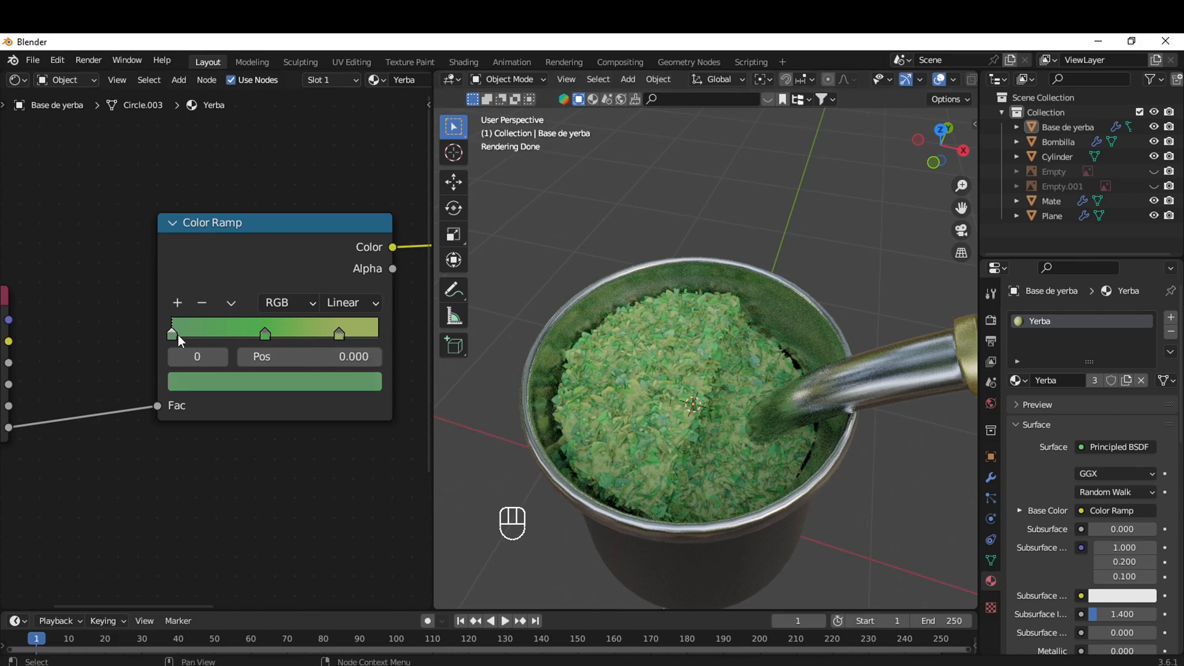
{"action": "left_click", "coordinate": [214, 381]}
{"action": "left_click_drag", "start_coordinate": [236, 161], "coordinate": [230, 157], "text": "shift"}
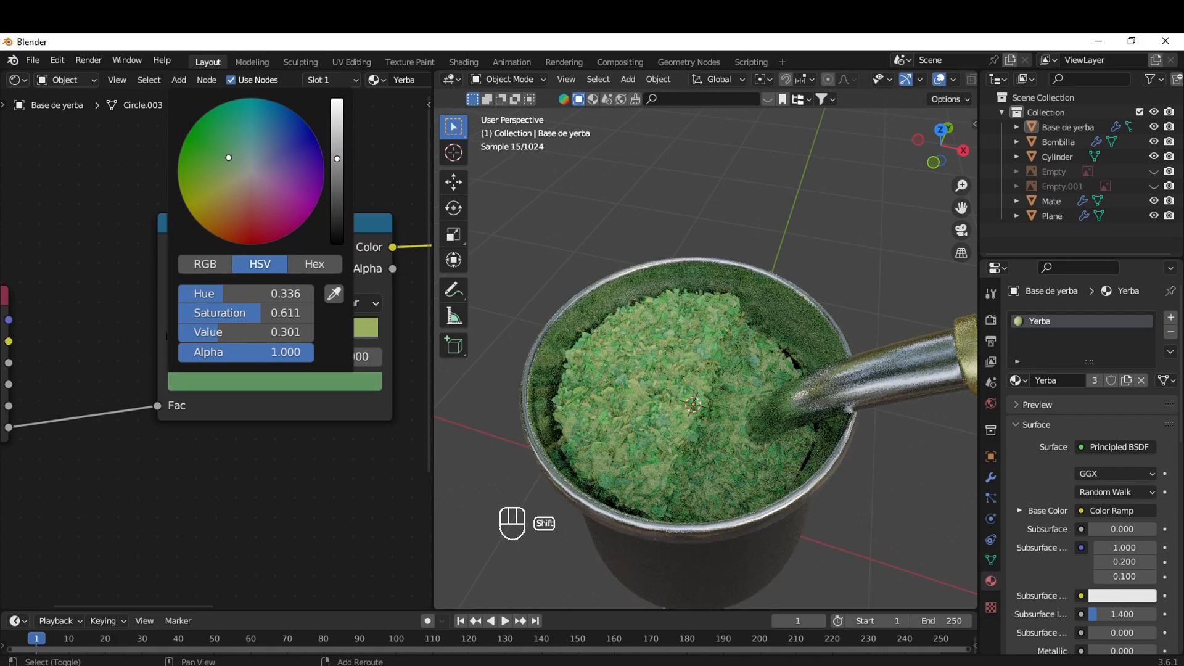
Rearrange the ramp's stops with bright green at the start, greyish green at position 0.700 and yellow-green at the end
{"action": "key", "text": "g"}
{"action": "mouse_move", "coordinate": [400, 337]}
{"action": "left_mouse_down"}
{"action": "mouse_move", "coordinate": [342, 334]}
{"action": "mouse_move", "coordinate": [389, 329]}
{"action": "left_mouse_up"}
{"action": "left_click_drag", "start_coordinate": [175, 331], "coordinate": [339, 337]}
{"action": "left_click_drag", "start_coordinate": [258, 329], "coordinate": [166, 328]}
{"action": "middle_click_drag", "start_coordinate": [740, 468], "coordinate": [770, 432]}
{"action": "left_click_drag", "start_coordinate": [328, 329], "coordinate": [309, 325]}
{"action": "scroll", "coordinate": [796, 470], "scroll_direction": "up", "scroll_amount": 4}
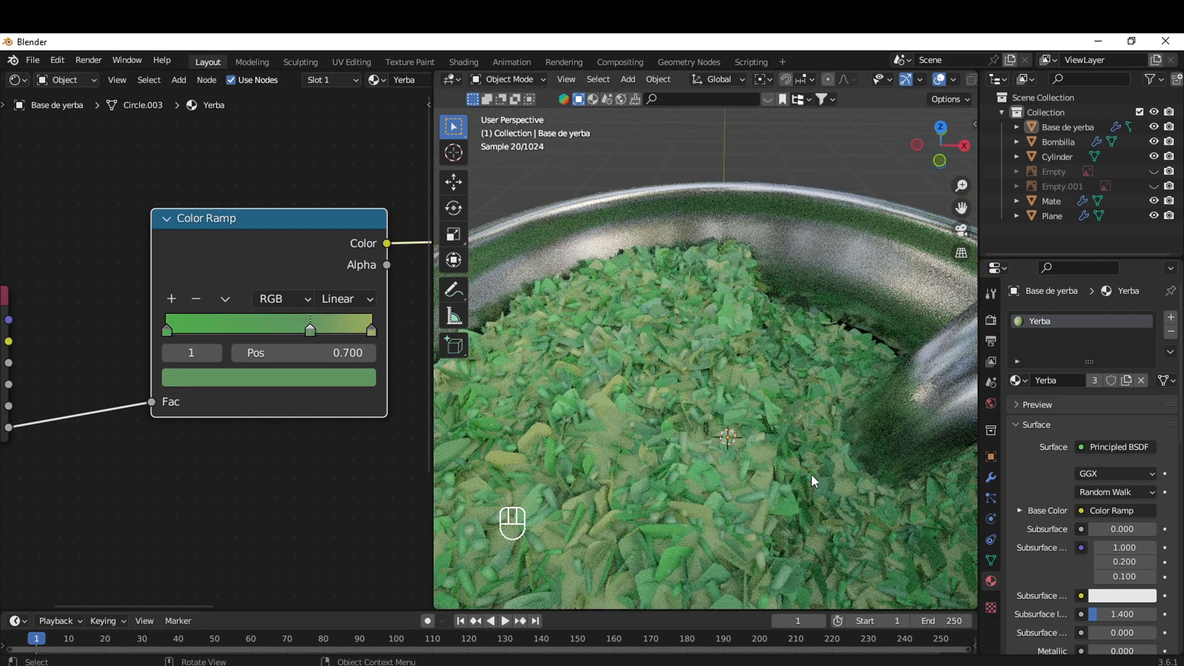
{"action": "scroll", "coordinate": [811, 475], "scroll_direction": "down", "scroll_amount": 4}
{"action": "middle_click_drag", "start_coordinate": [824, 505], "coordinate": [827, 488]}
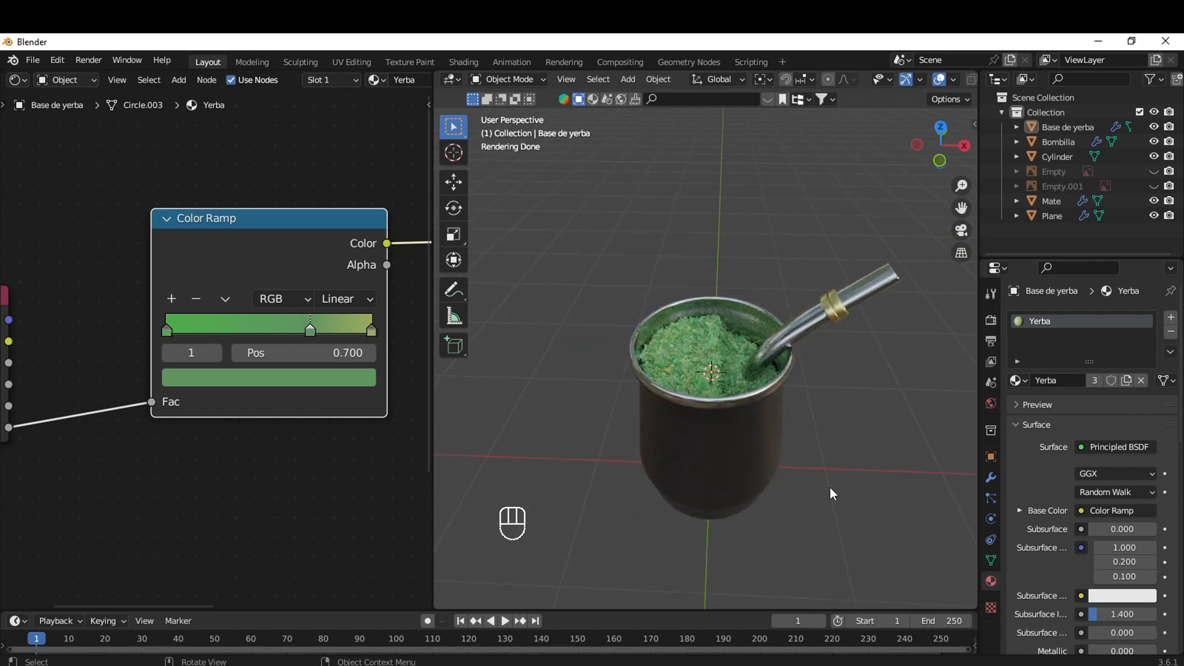
Check the whole mate in the rendered preview and close the Shader Editor by extending the 3D viewport over it
{"action": "scroll", "coordinate": [828, 491], "scroll_direction": "up", "scroll_amount": 4}
{"action": "scroll", "coordinate": [829, 491], "scroll_direction": "down", "scroll_amount": 3}
{"action": "scroll", "coordinate": [827, 491], "scroll_direction": "up", "scroll_amount": 1}
{"action": "scroll", "coordinate": [827, 491], "scroll_direction": "down", "scroll_amount": 3}
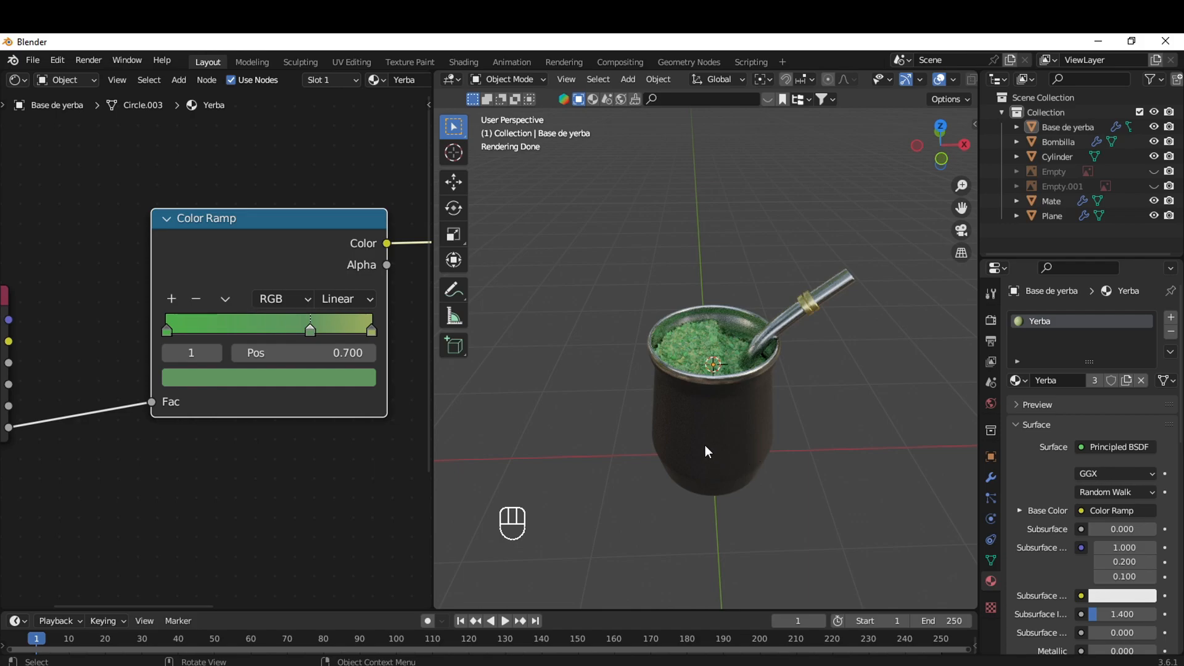
{"action": "middle_click_drag", "start_coordinate": [654, 331], "coordinate": [645, 484]}
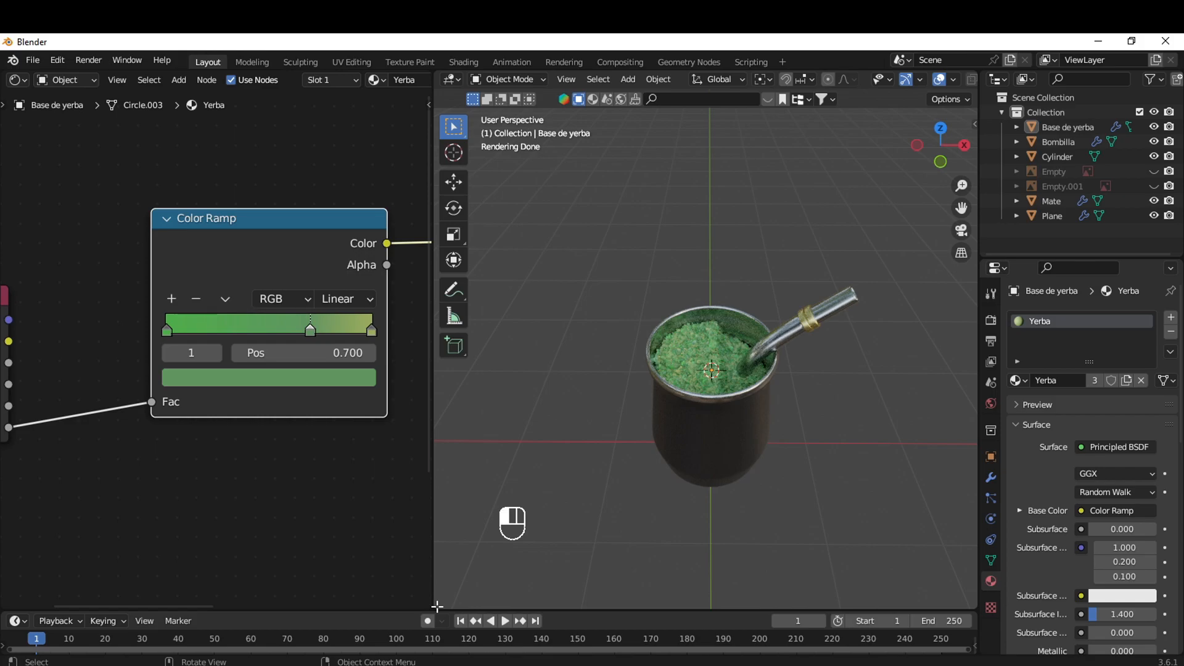
{"action": "left_click_drag", "start_coordinate": [433, 606], "coordinate": [336, 594]}
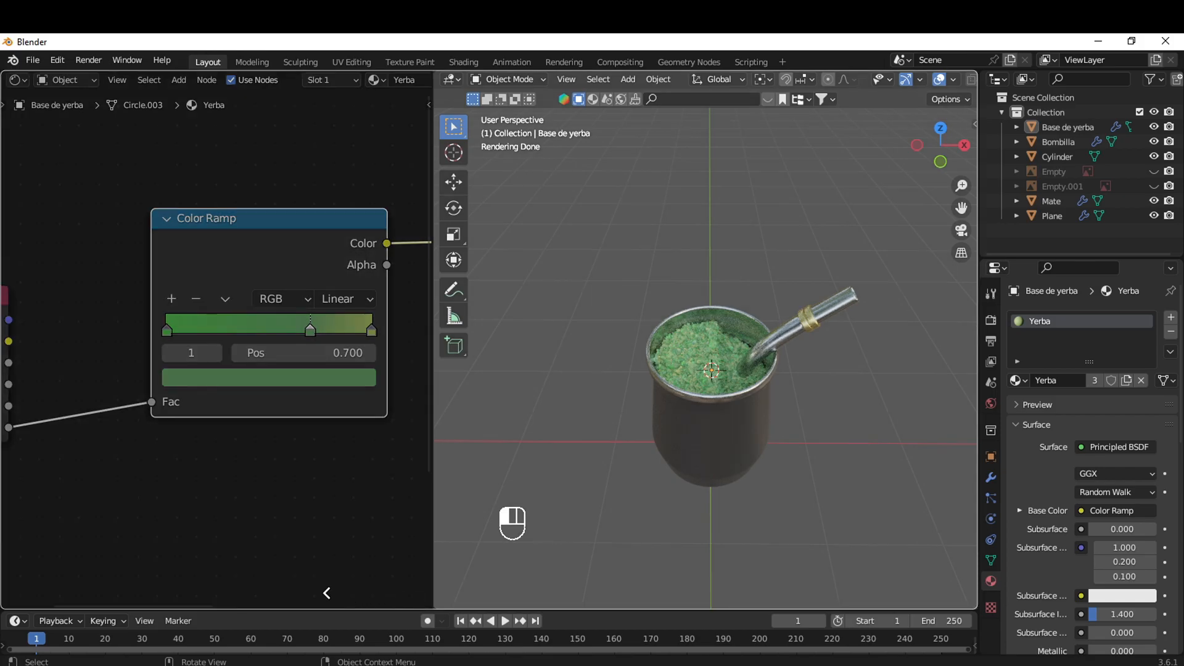
{"action": "left_click_drag", "start_coordinate": [258, 580], "coordinate": [139, 462]}
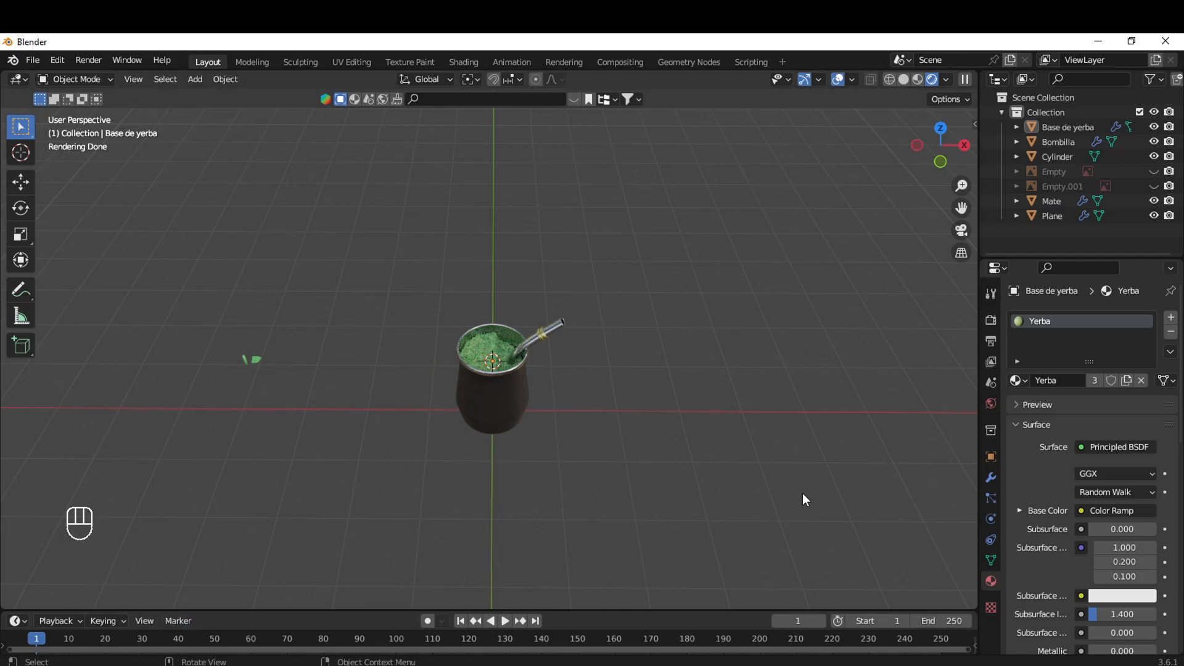
Select the yerba base and examine its underlying mesh in Edit Mode against the leaves in Object Mode
{"action": "scroll", "coordinate": [696, 471], "scroll_direction": "up", "scroll_amount": 8}
{"action": "middle_click_drag", "start_coordinate": [699, 500], "coordinate": [620, 494]}
{"action": "left_click", "coordinate": [620, 495]}
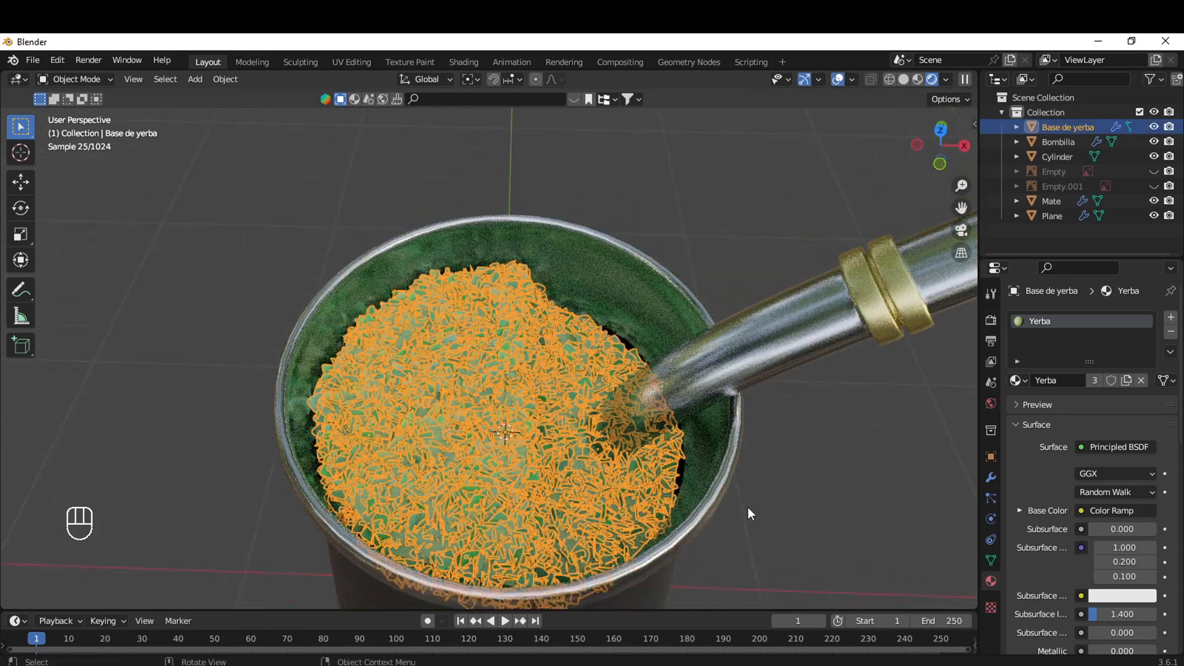
{"action": "key", "text": "Tab"}
{"action": "key", "text": "1"}
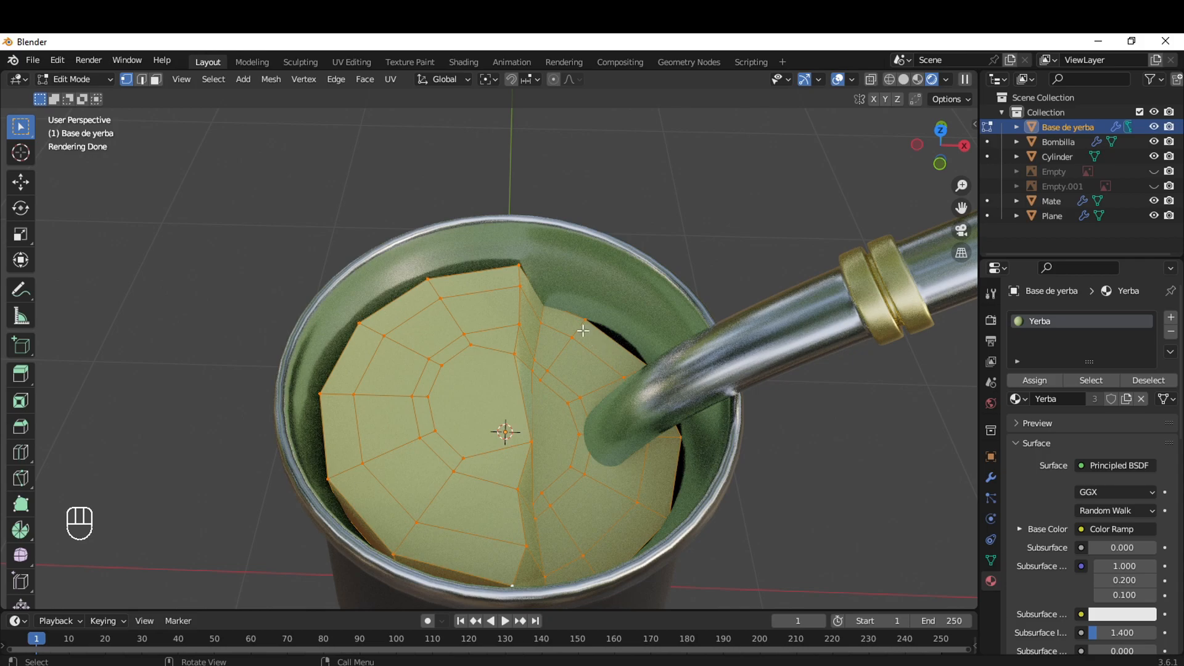
{"action": "key", "text": "Tab"}
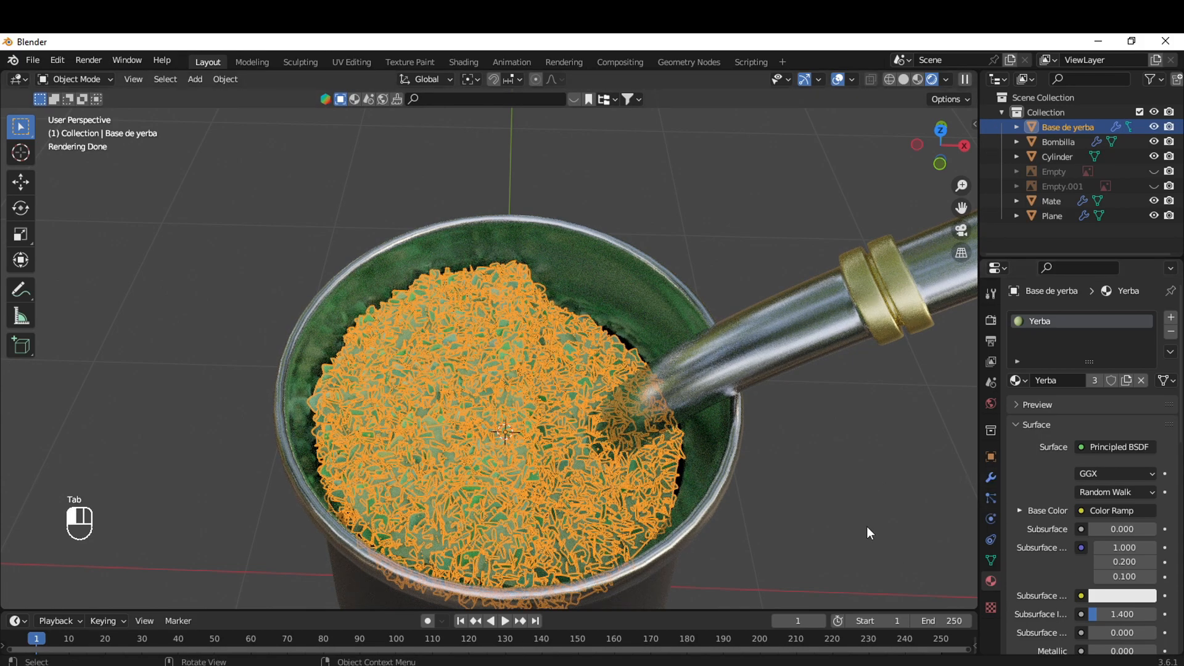
{"action": "key", "text": "Tab"}
{"action": "key", "text": "Tab"}
Add a Subdivision Surface modifier to the yerba base and set its viewport level to 2
{"action": "left_click", "coordinate": [990, 478]}
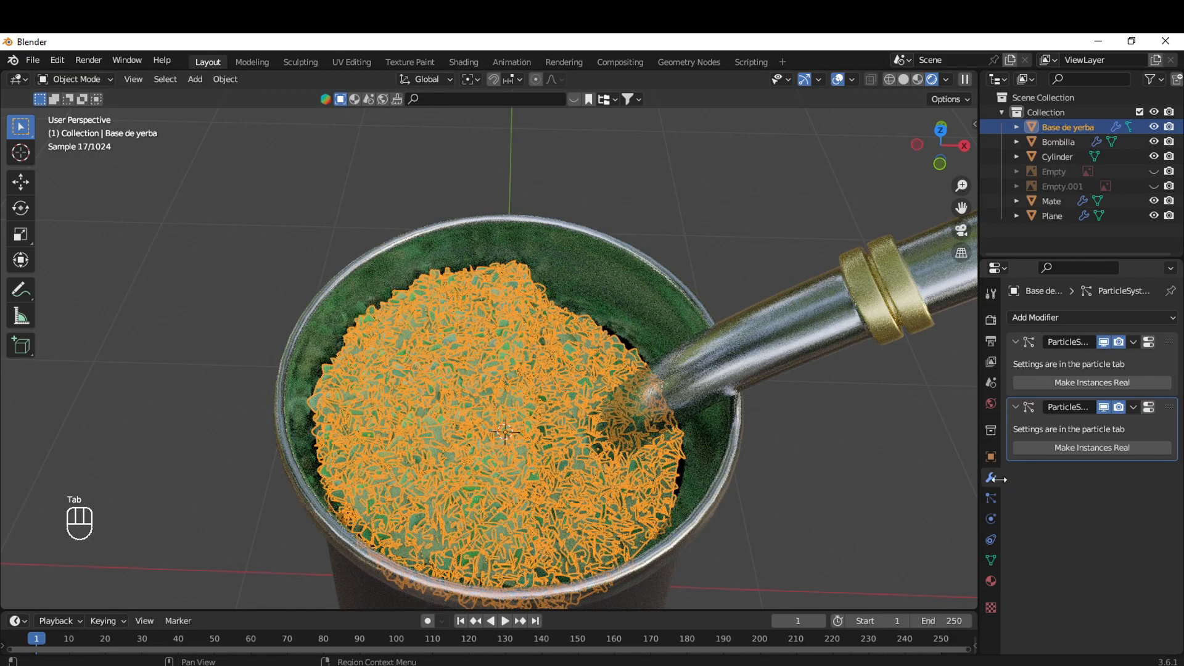
{"action": "left_click", "coordinate": [1101, 319]}
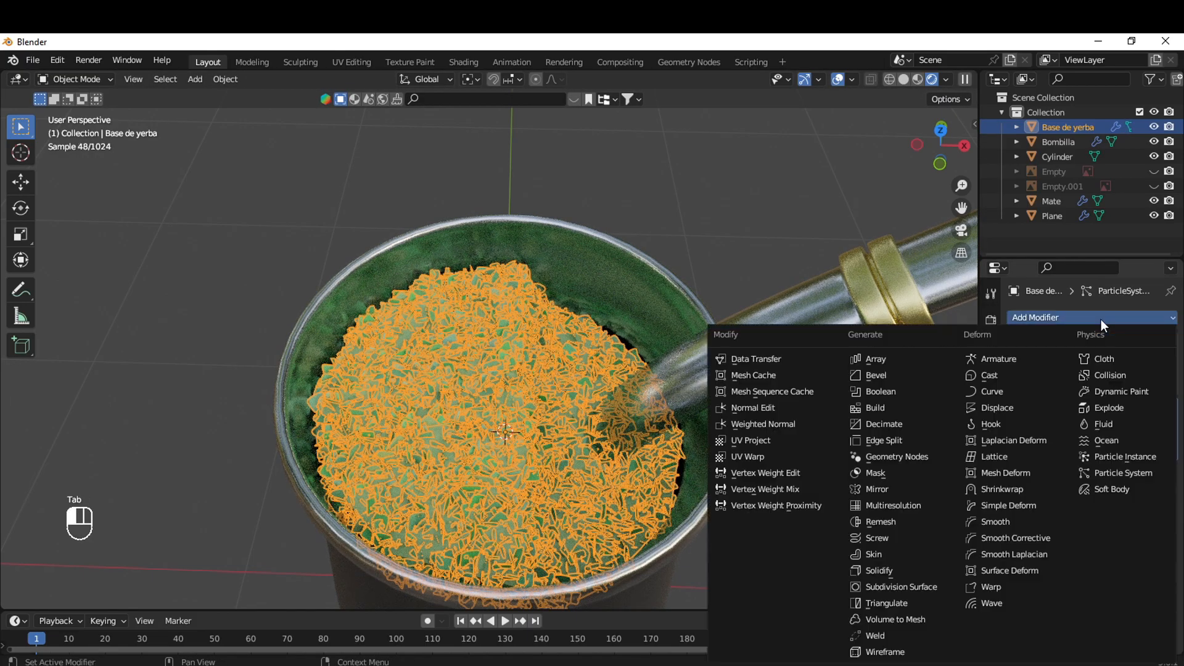
{"action": "left_click", "coordinate": [927, 587]}
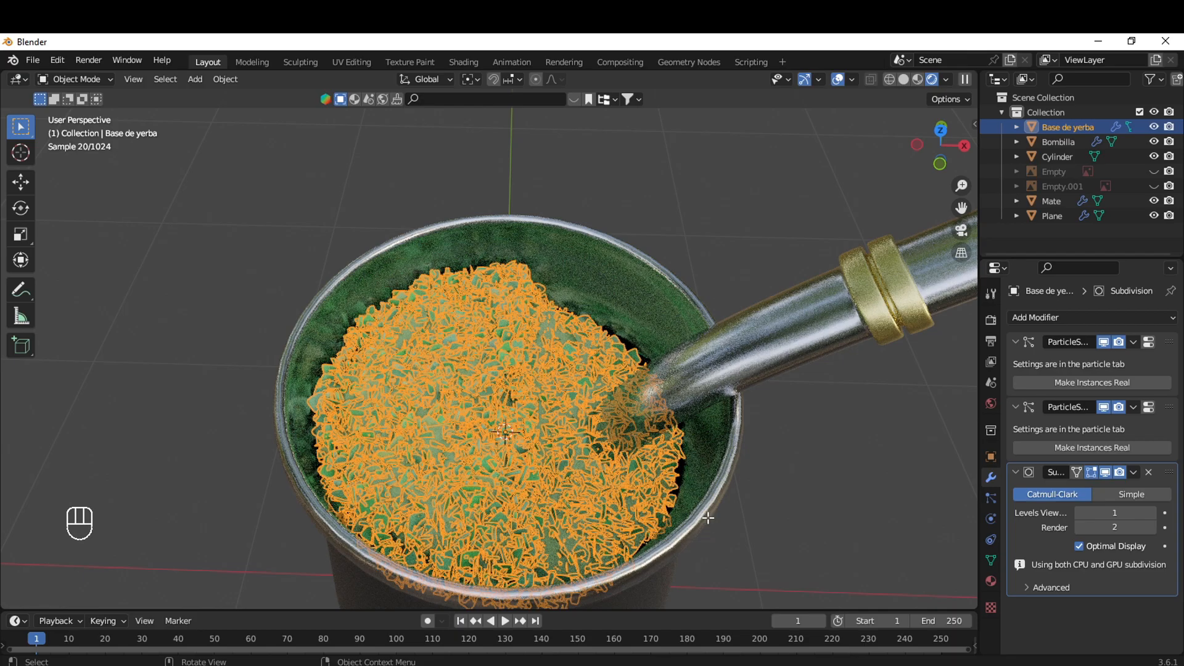
{"action": "key", "text": "Tab"}
{"action": "left_click", "coordinate": [1151, 513]}
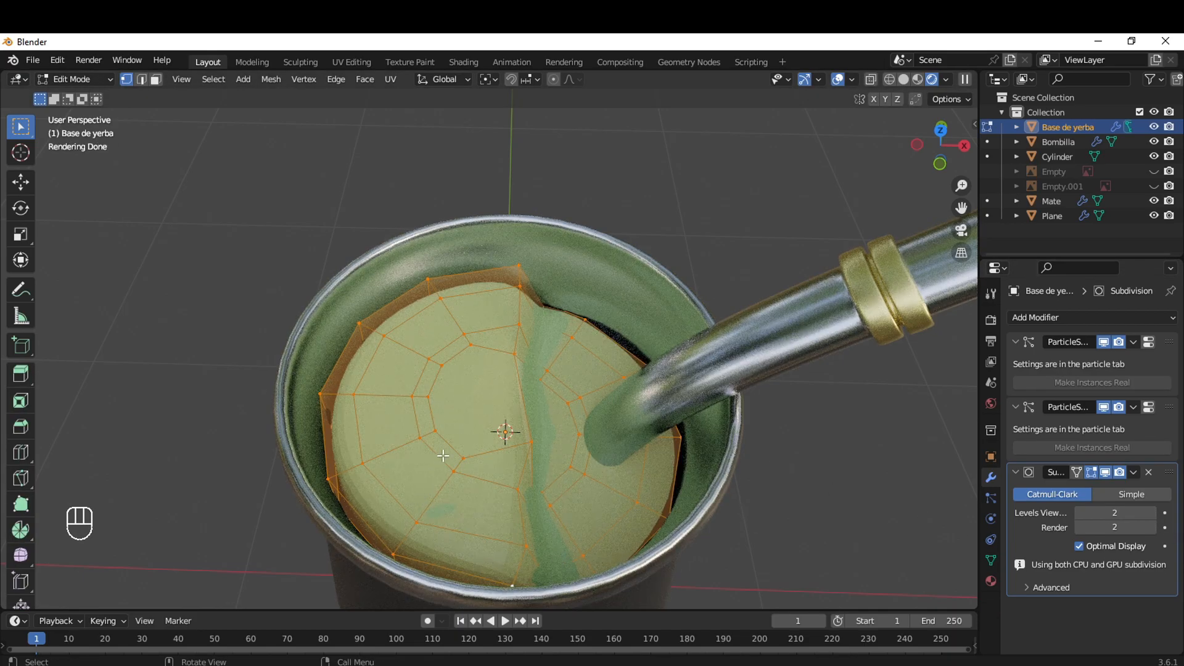
Scale the yerba base's mesh up by about 1.05 in Edit Mode and check the leaves against the mate's wall
{"action": "key", "text": "Tab"}
{"action": "key", "text": "Tab"}
{"action": "key", "text": "s"}
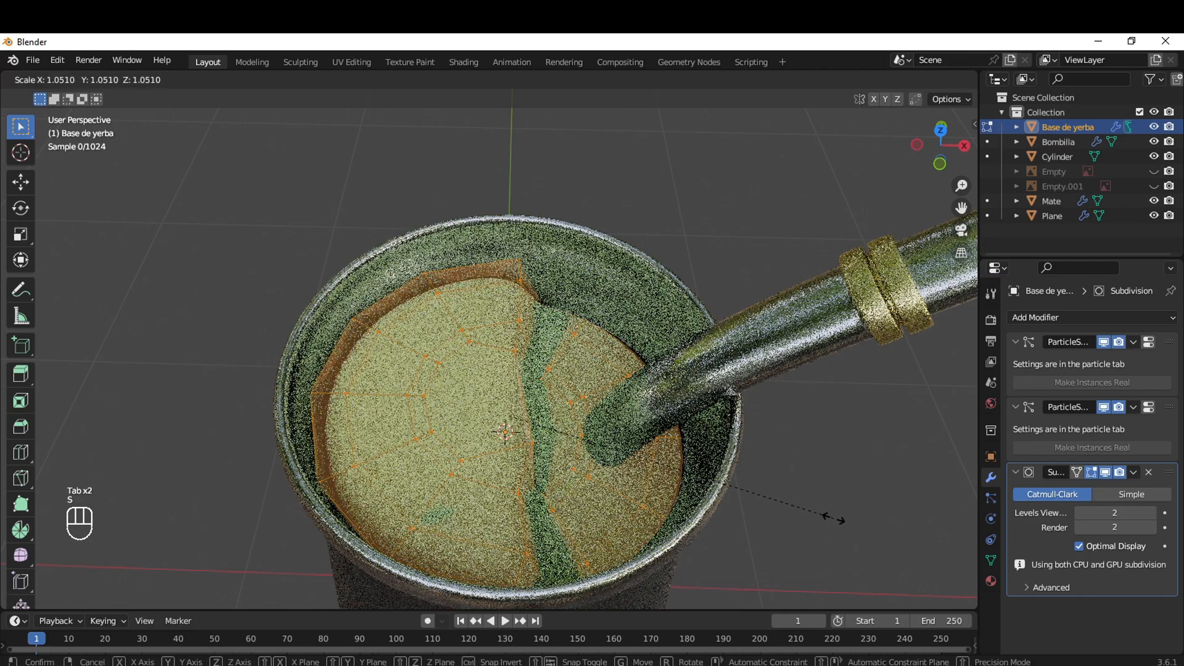
{"action": "left_click", "coordinate": [834, 518]}
{"action": "key", "text": "Tab"}
{"action": "middle_click_drag", "start_coordinate": [815, 538], "coordinate": [377, 282]}
{"action": "key", "text": "a"}
{"action": "key", "text": "a"}
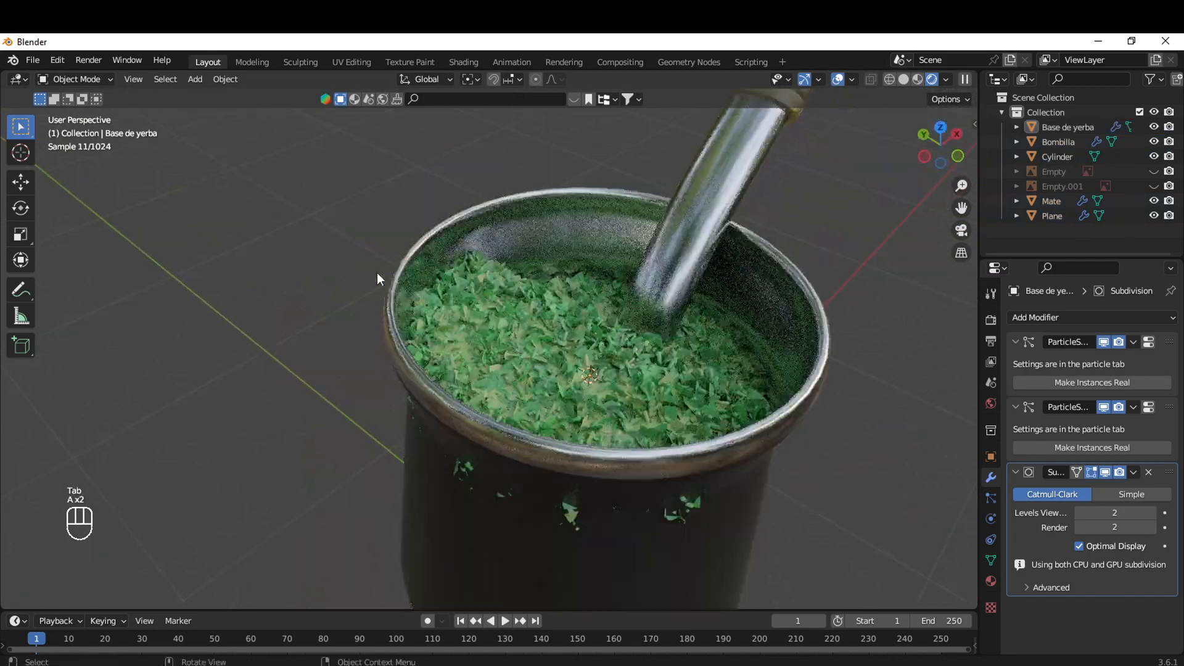
Readjust the yerba base mesh's scale slightly and try shifting it along the X axis to fit inside the mate
{"action": "key", "text": "Tab"}
{"action": "key", "text": "s"}
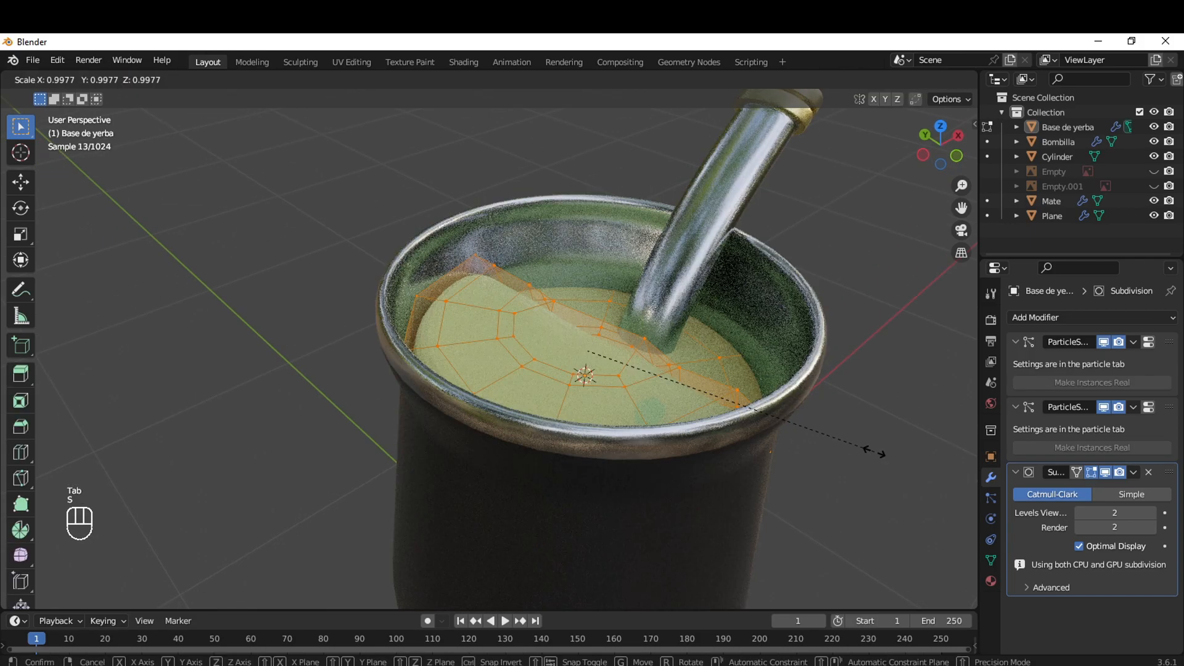
{"action": "key", "text": "Tab"}
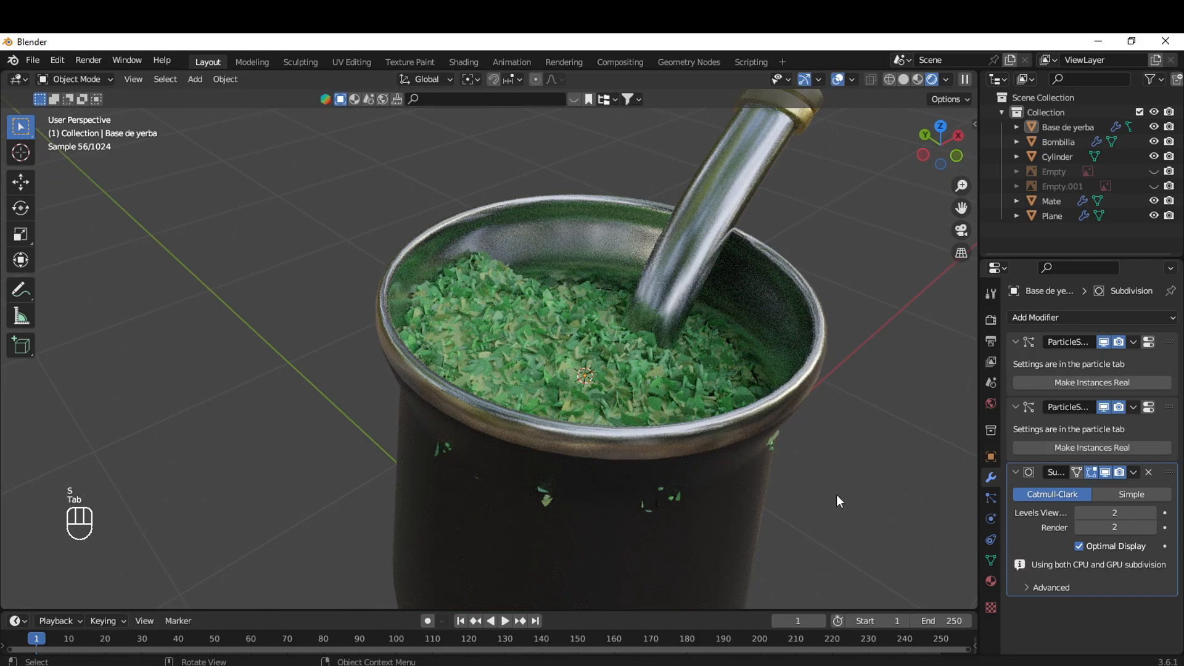
{"action": "key", "text": "Tab"}
{"action": "key", "text": "g"}
{"action": "key", "text": "x"}
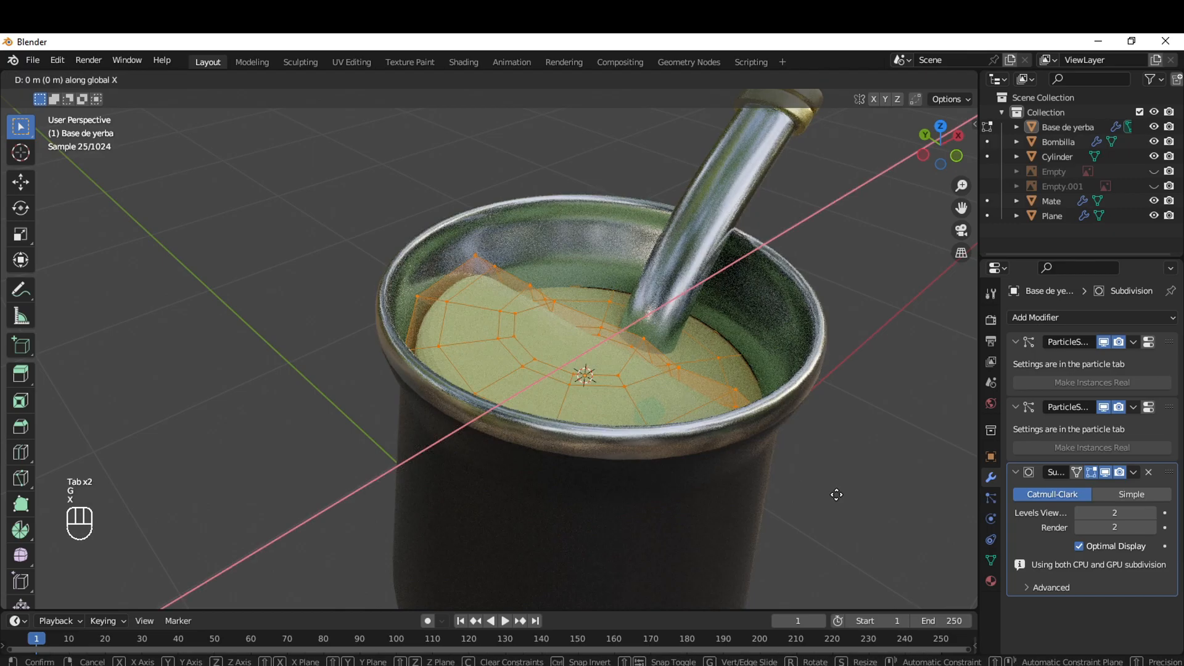
{"action": "left_click", "coordinate": [847, 493]}
{"action": "key", "text": "Tab"}
Scale the yerba base's mesh down slightly so the leaves stay inside the mate's wall, checking from several angles
{"action": "middle_click_drag", "start_coordinate": [846, 499], "coordinate": [769, 486]}
{"action": "key", "text": "Tab"}
{"action": "key", "text": "s"}
{"action": "left_click", "coordinate": [718, 470]}
{"action": "key", "text": "Tab"}
{"action": "scroll", "coordinate": [717, 493], "scroll_direction": "down", "scroll_amount": 5}
{"action": "middle_click_drag", "start_coordinate": [717, 517], "coordinate": [681, 512]}
{"action": "scroll", "coordinate": [685, 519], "scroll_direction": "up", "scroll_amount": 5}
{"action": "middle_click_drag", "start_coordinate": [866, 506], "coordinate": [595, 432]}
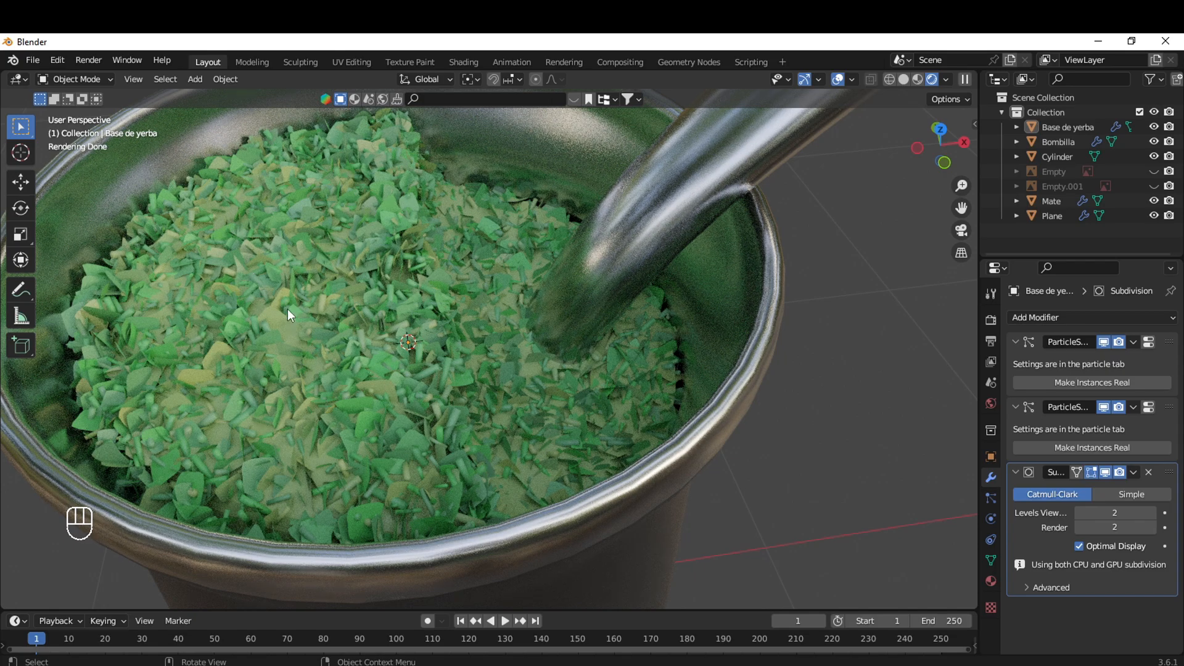
Examine the yerba leaves around the bombilla and along the rim, both up close and from afar
{"action": "left_click", "coordinate": [299, 354]}
{"action": "middle_click_drag", "start_coordinate": [540, 415], "coordinate": [615, 407], "text": "shift"}
{"action": "scroll", "coordinate": [333, 432], "scroll_direction": "up", "scroll_amount": 2}
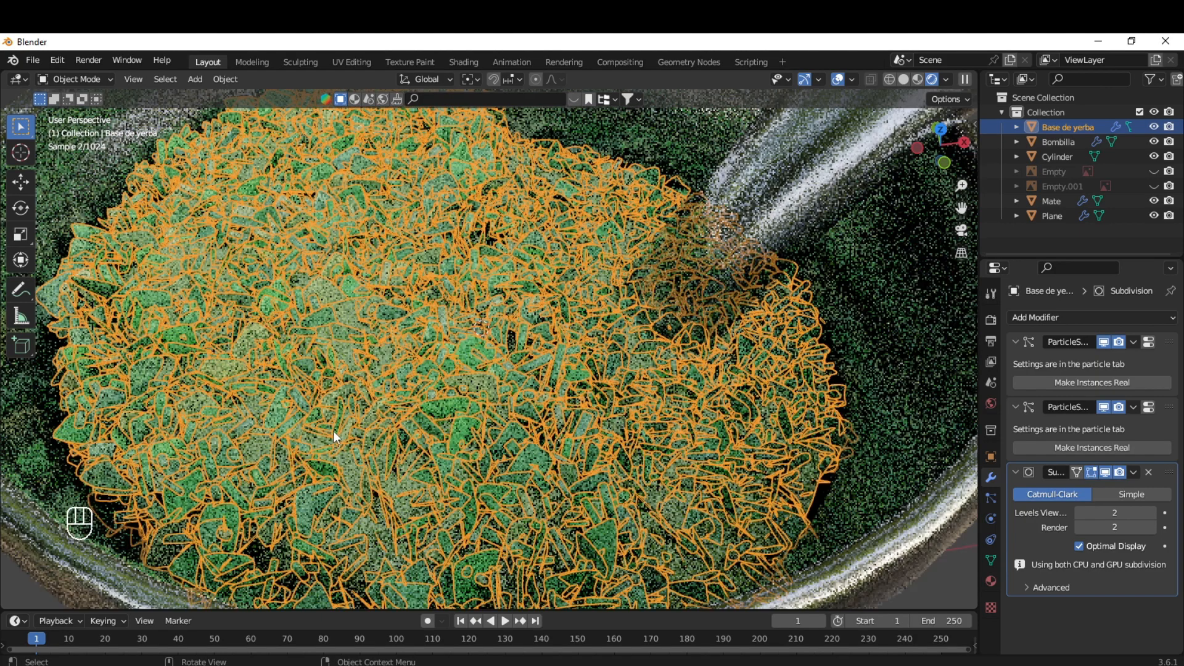
{"action": "key", "text": "a"}
{"action": "key", "text": "a"}
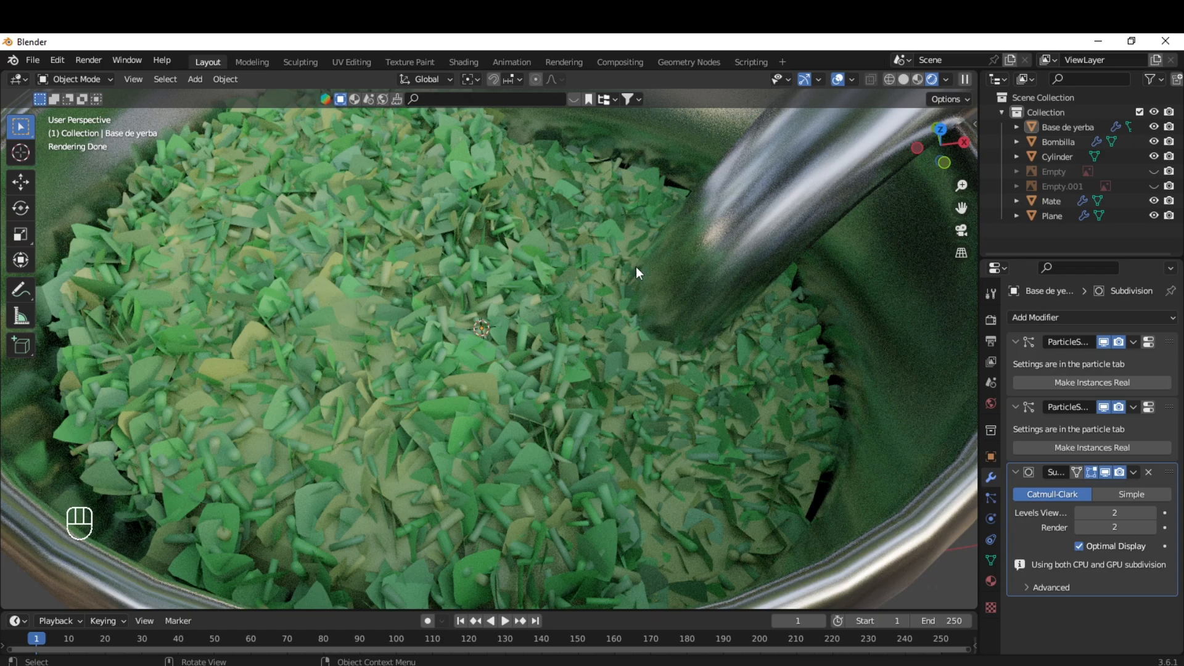
{"action": "scroll", "coordinate": [555, 411], "scroll_direction": "down", "scroll_amount": 8}
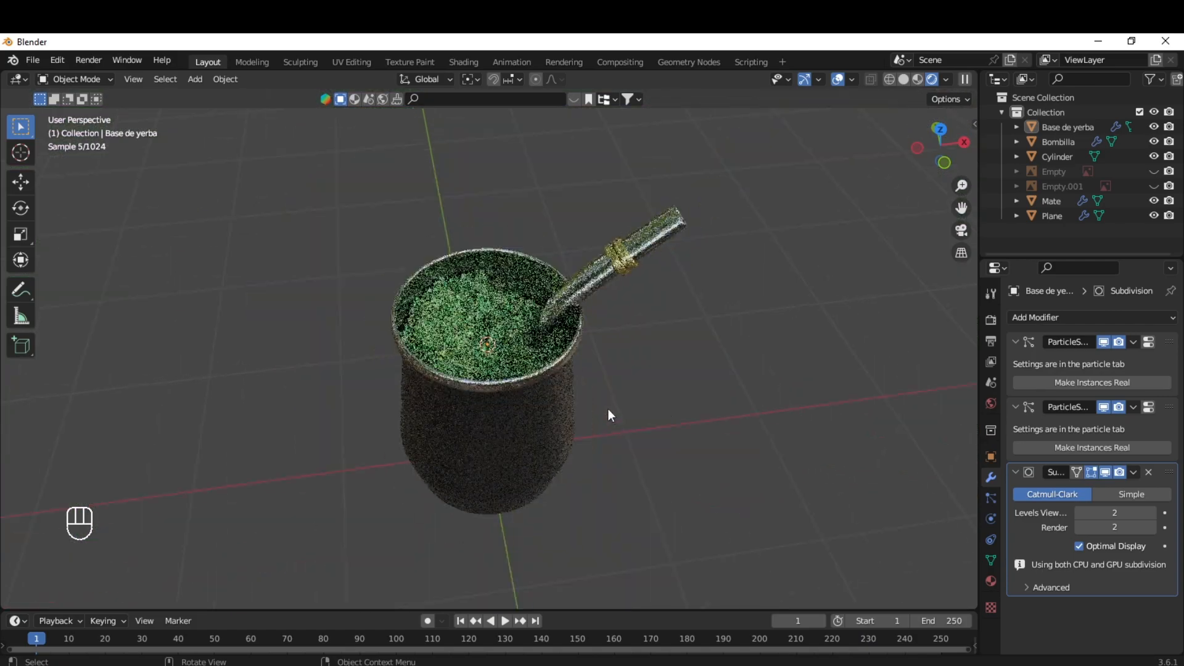
{"action": "scroll", "coordinate": [610, 410], "scroll_direction": "up", "scroll_amount": 3}
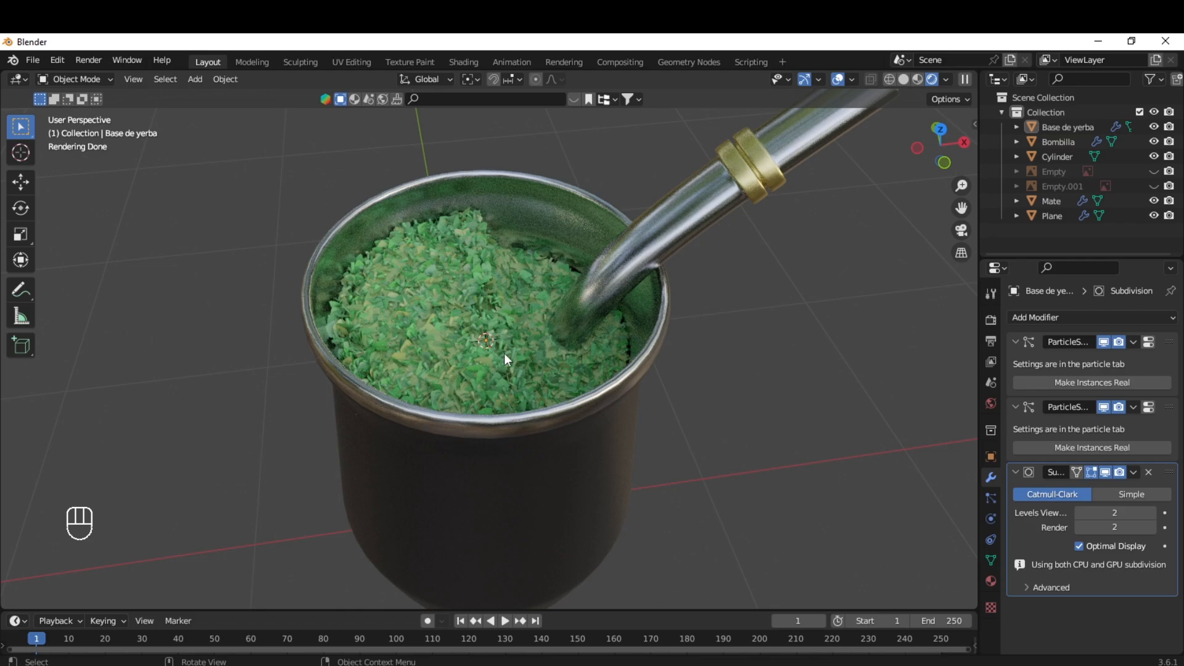
{"action": "scroll", "coordinate": [664, 449], "scroll_direction": "down", "scroll_amount": 3}
{"action": "scroll", "coordinate": [479, 417], "scroll_direction": "up", "scroll_amount": 4}
Open the yerba base's particle settings and review the Hojas system's emission number
{"action": "left_click", "coordinate": [520, 362]}
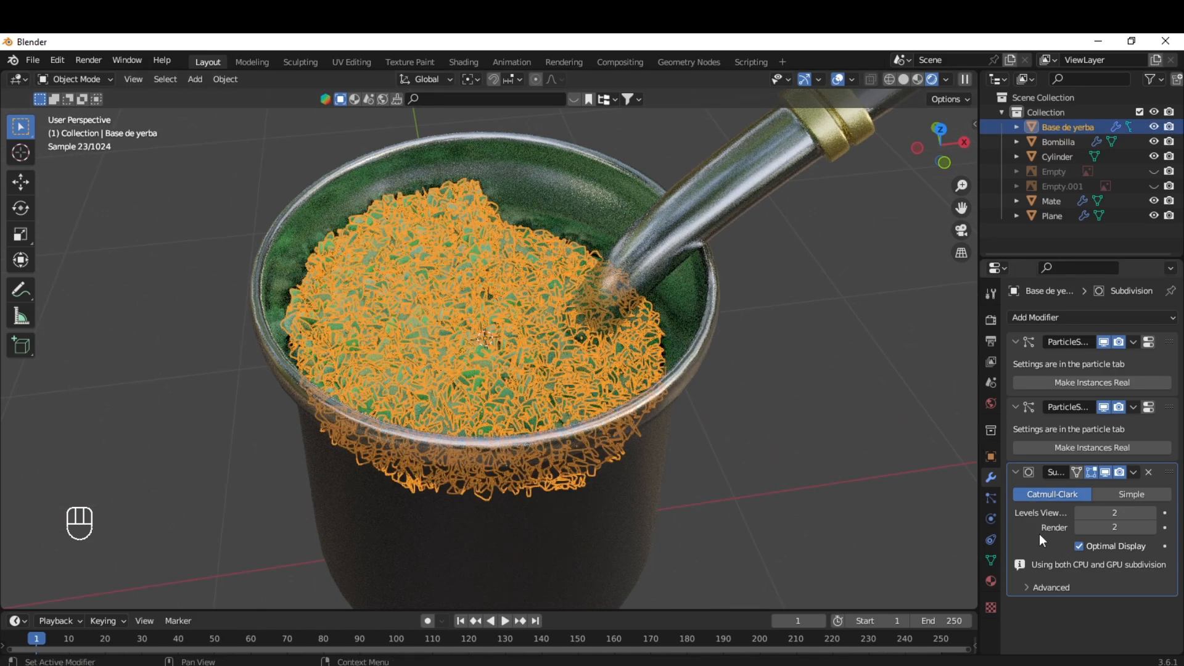
{"action": "left_click", "coordinate": [991, 498]}
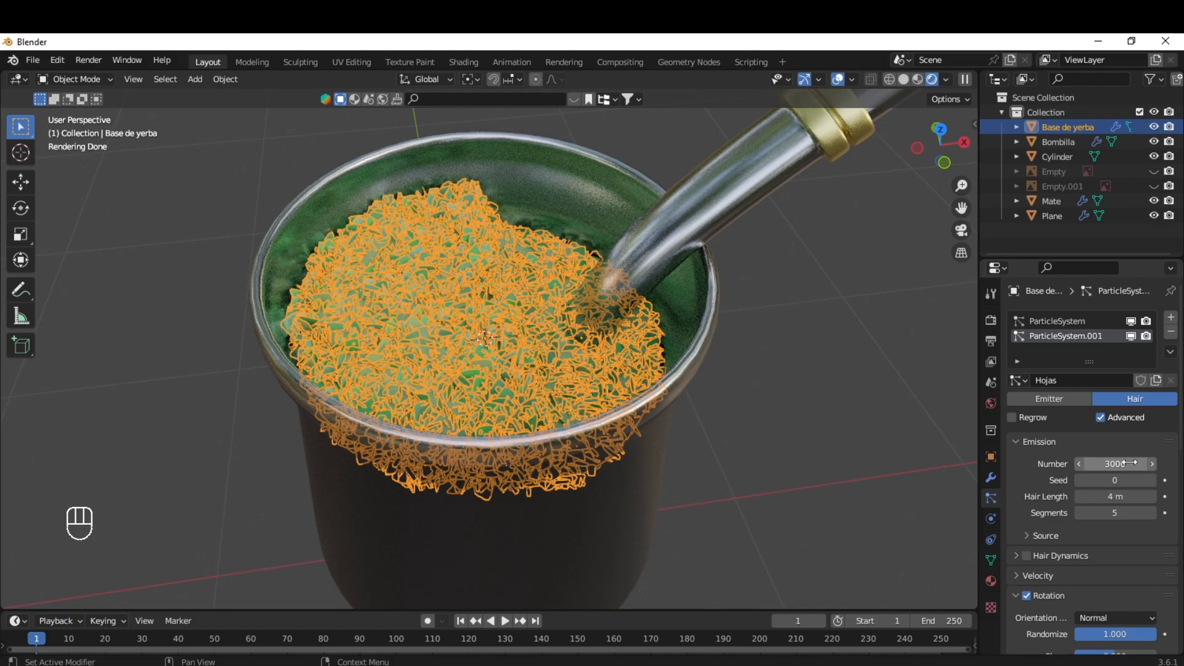
{"action": "left_click", "coordinate": [871, 460]}
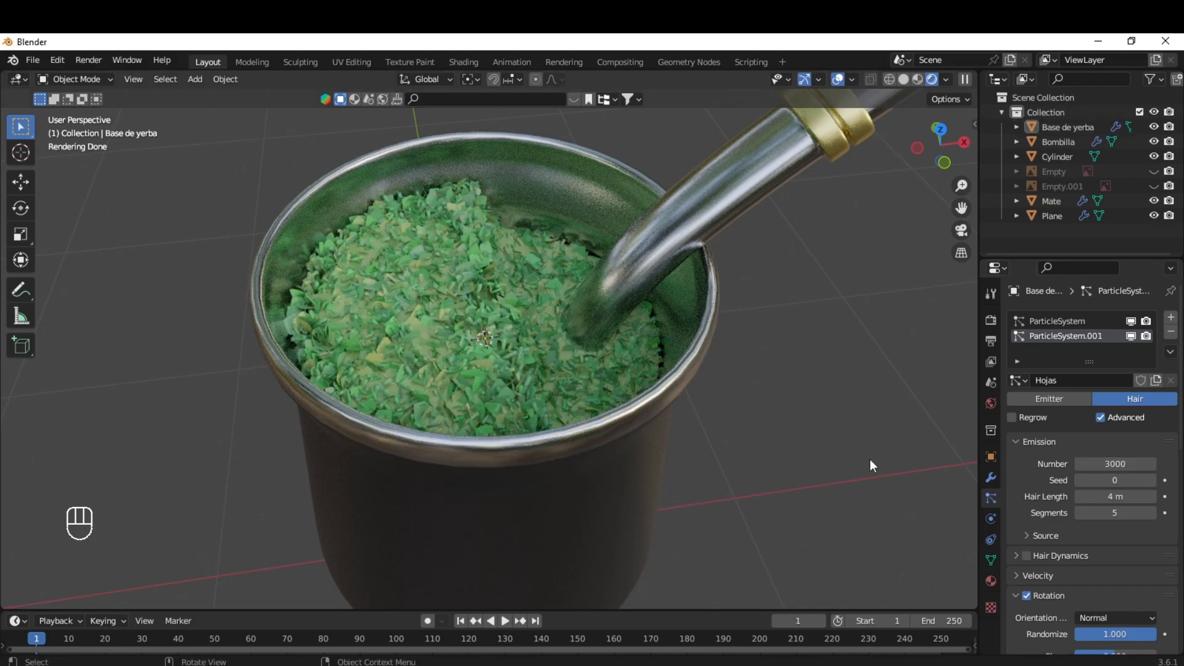
Examine the rendered mate, yerba and bombilla from several angles and distances
{"action": "middle_click_drag", "start_coordinate": [870, 459], "coordinate": [824, 483]}
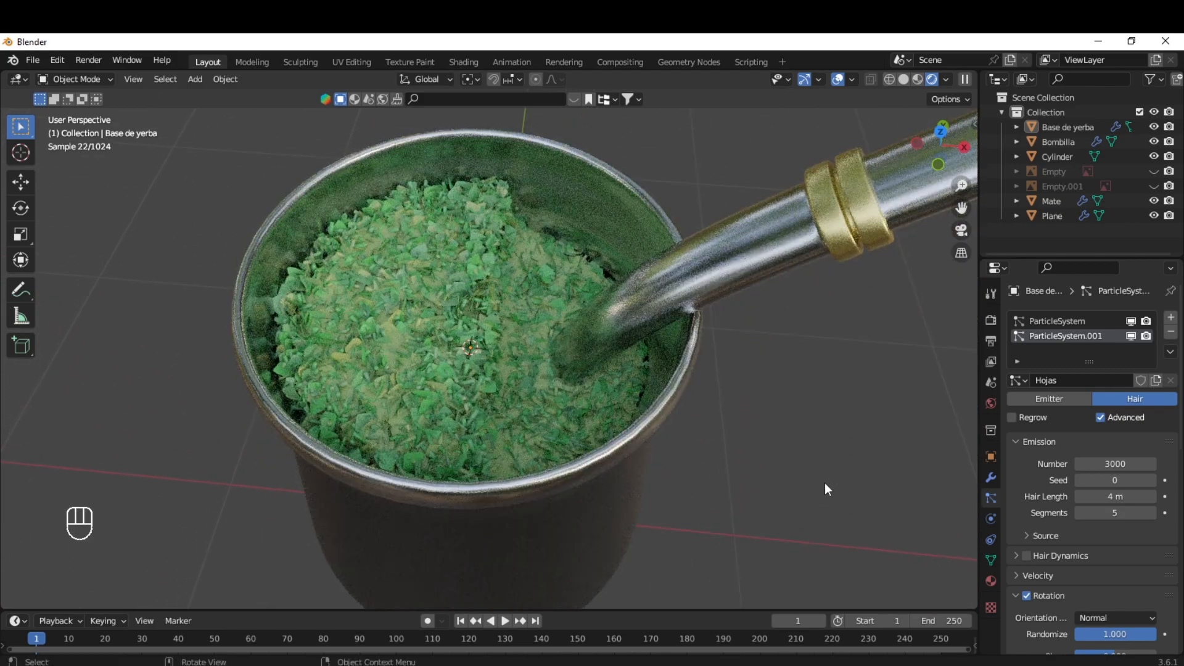
{"action": "scroll", "coordinate": [821, 482], "scroll_direction": "down", "scroll_amount": 4}
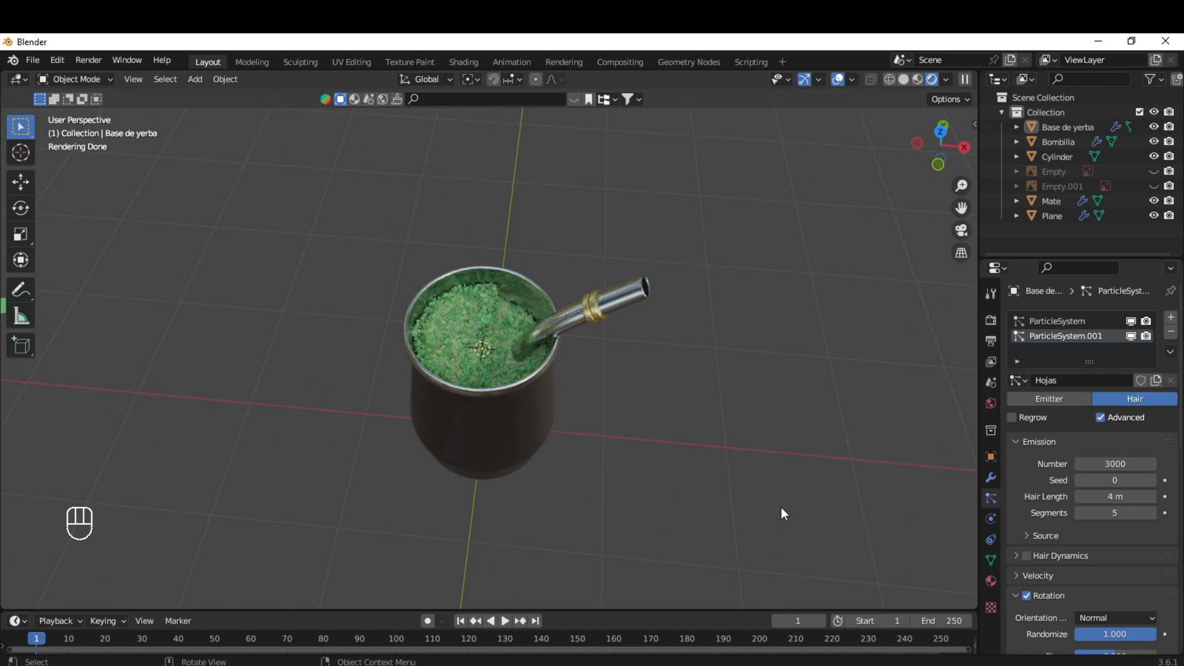
{"action": "middle_click_drag", "start_coordinate": [656, 524], "coordinate": [725, 512]}
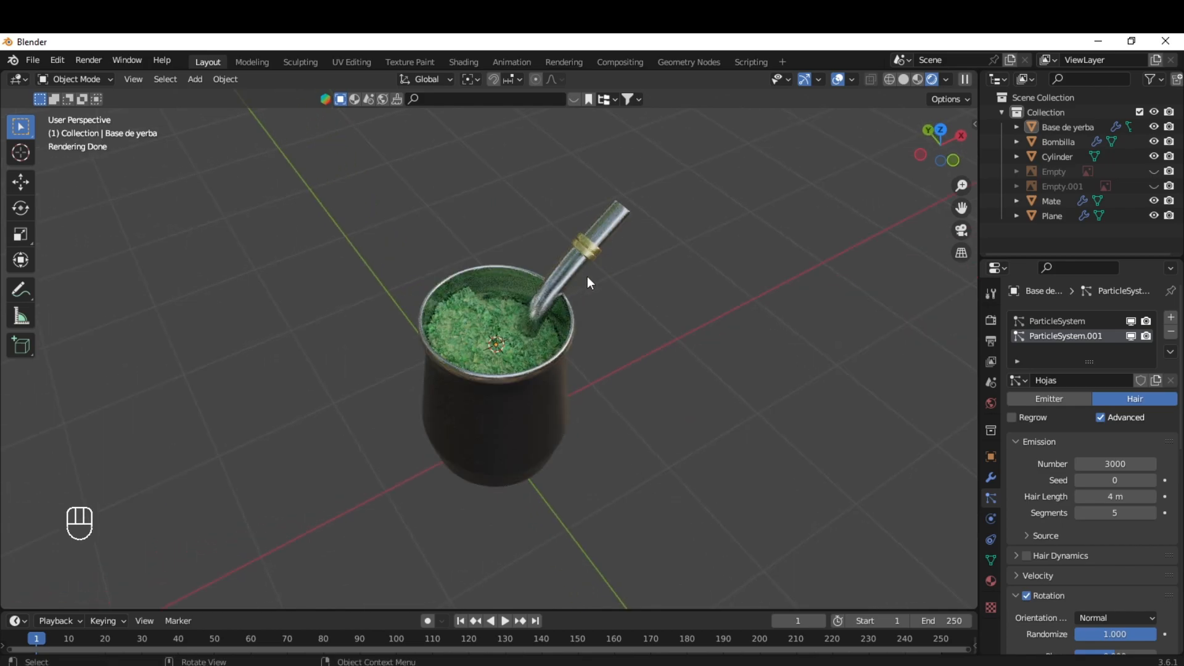
{"action": "left_click", "coordinate": [597, 251]}
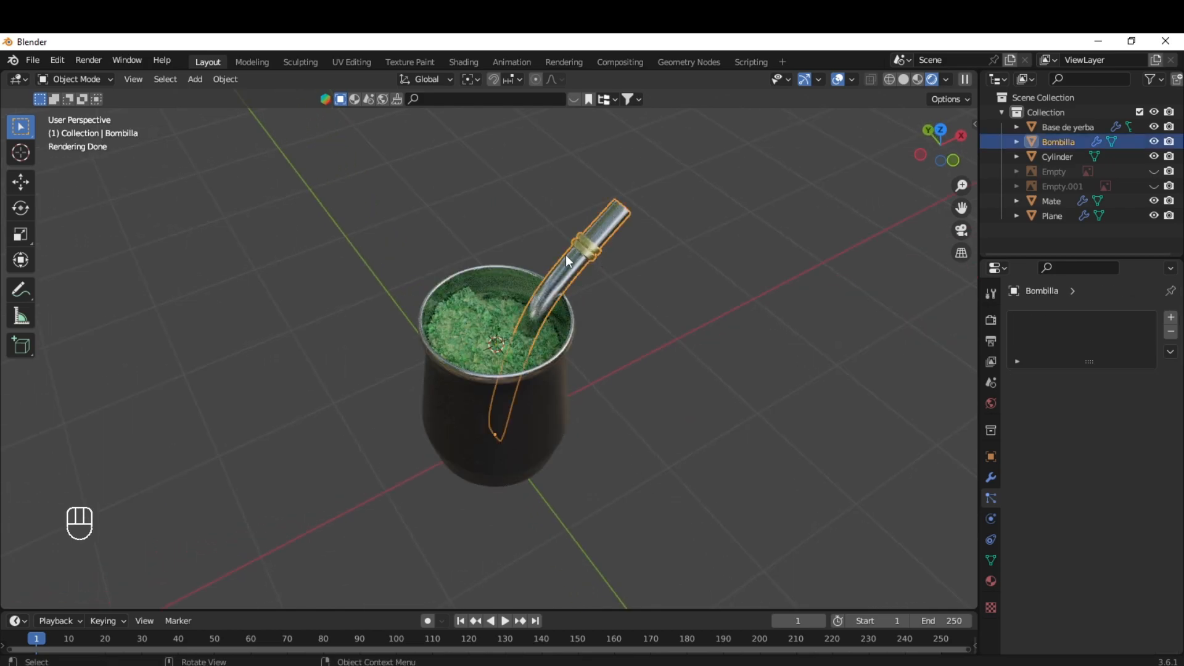
{"action": "left_click", "coordinate": [753, 406]}
{"action": "middle_click_drag", "start_coordinate": [754, 405], "coordinate": [724, 443]}
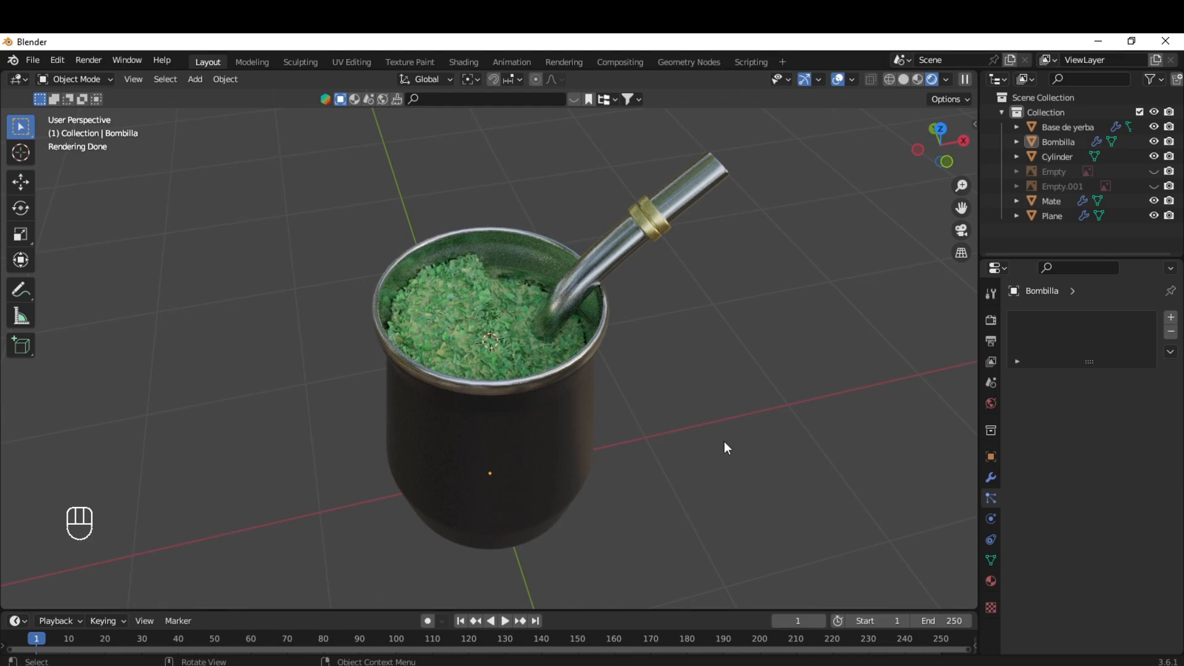
{"action": "scroll", "coordinate": [724, 441], "scroll_direction": "down", "scroll_amount": 3}
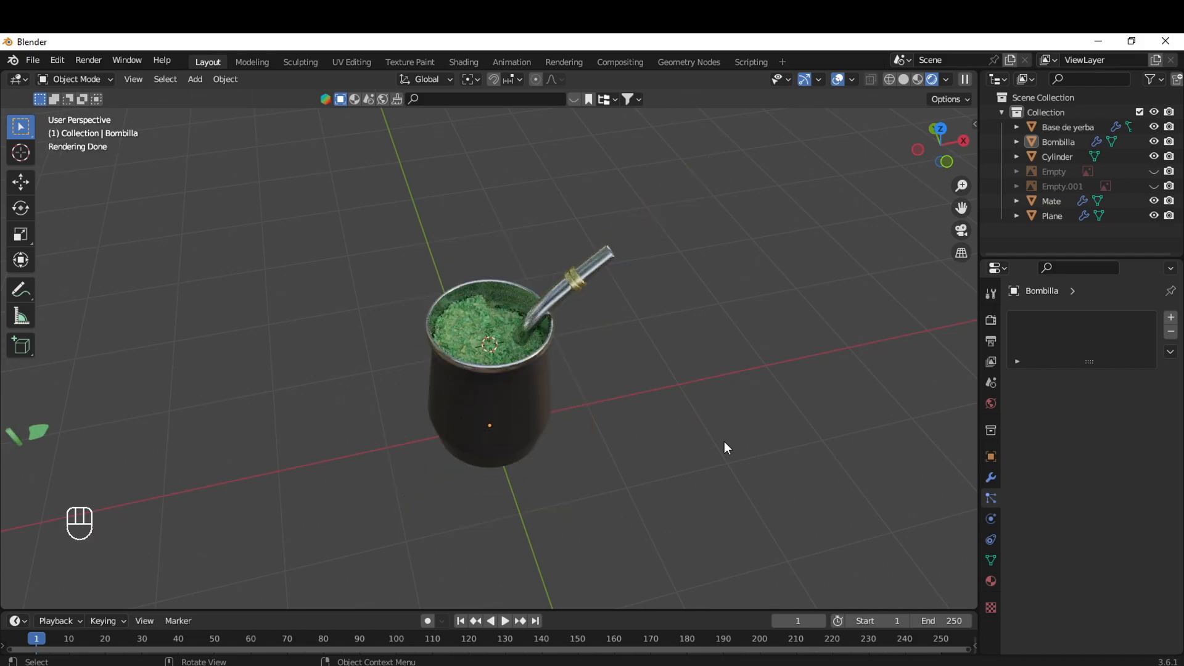